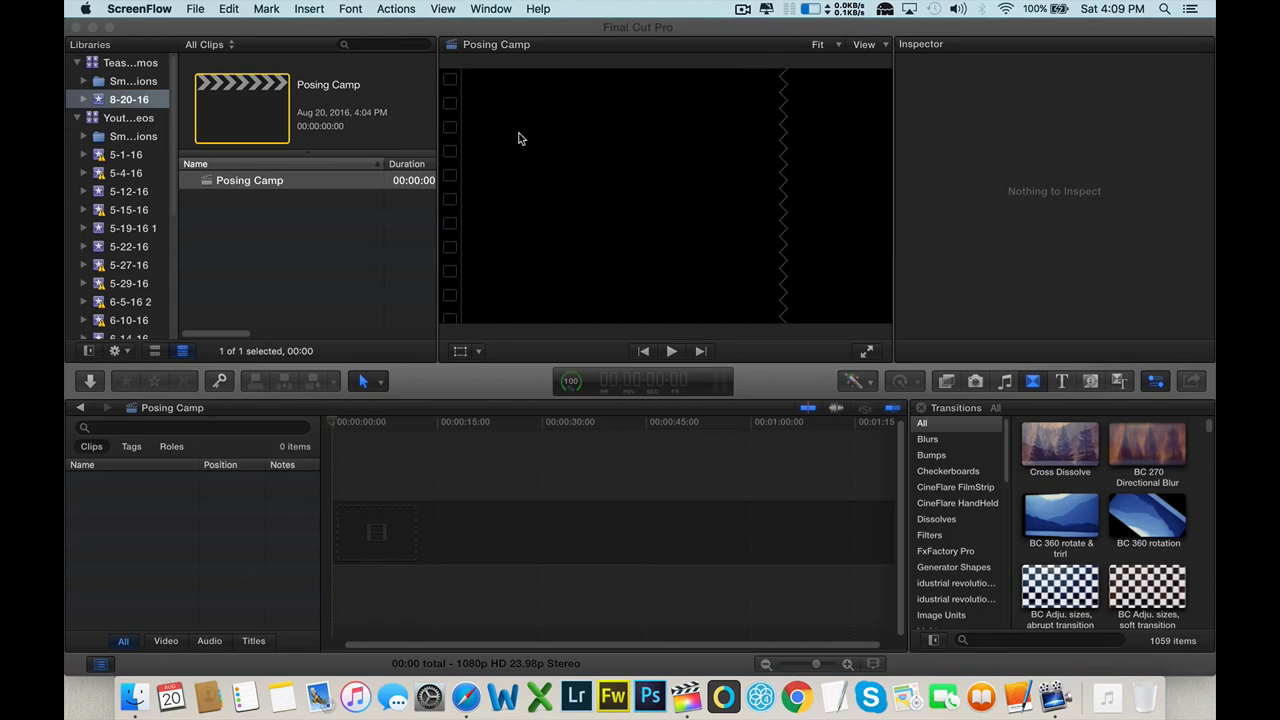
- Import the A7RII files C0001.MP4 through C0006.MP4 from the 8-17-16 Shoot folder into the 8-20-16 event, continuing past unsupported files
left_click(135, 697)
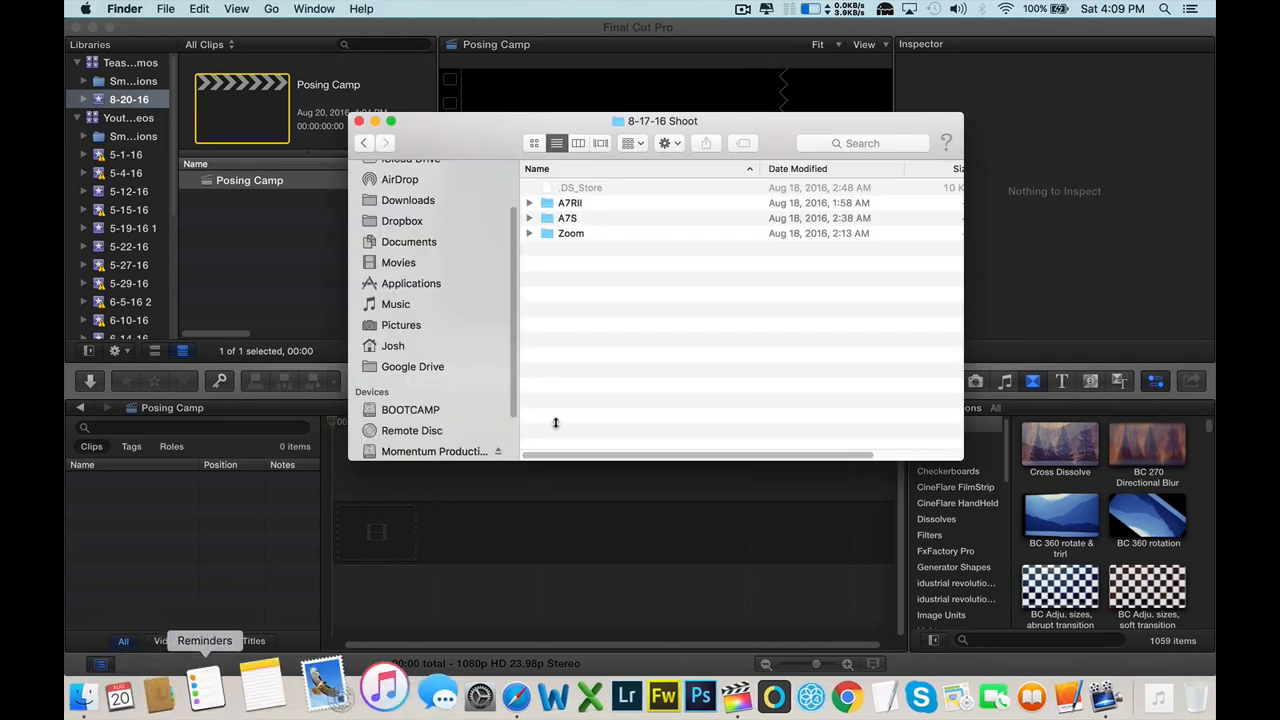
double_click(614, 205)
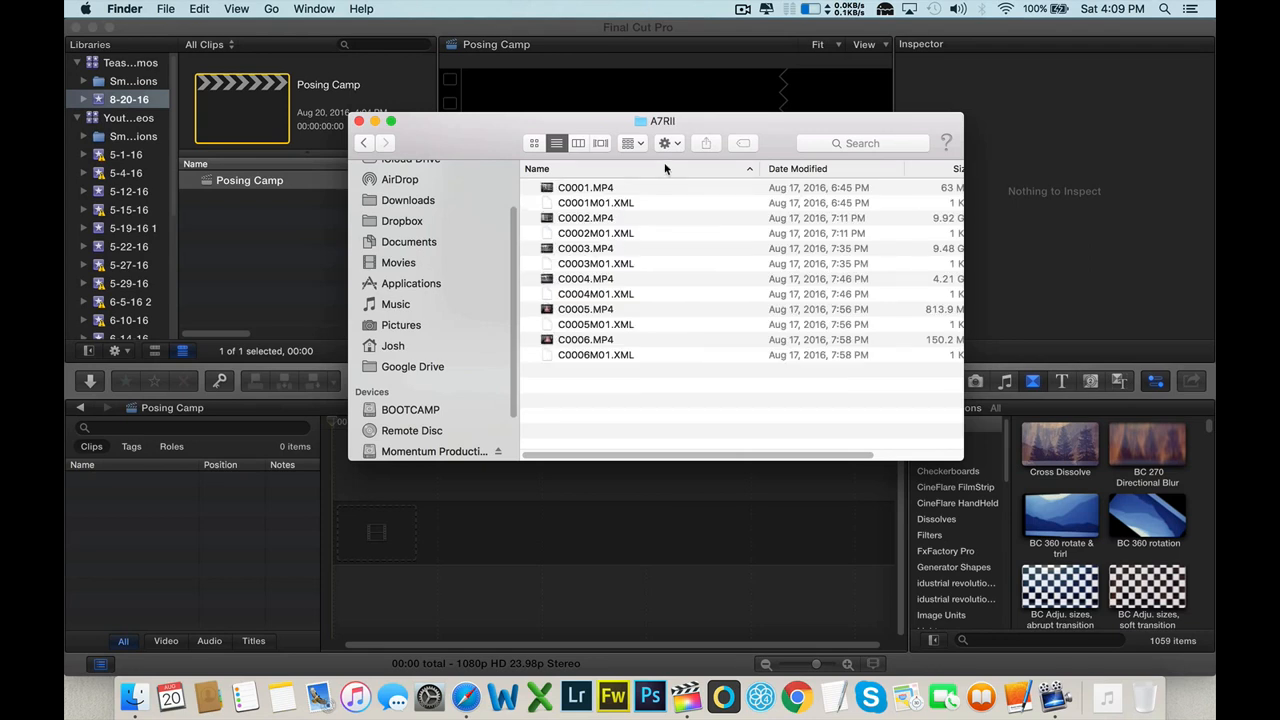
left_click(612, 193)
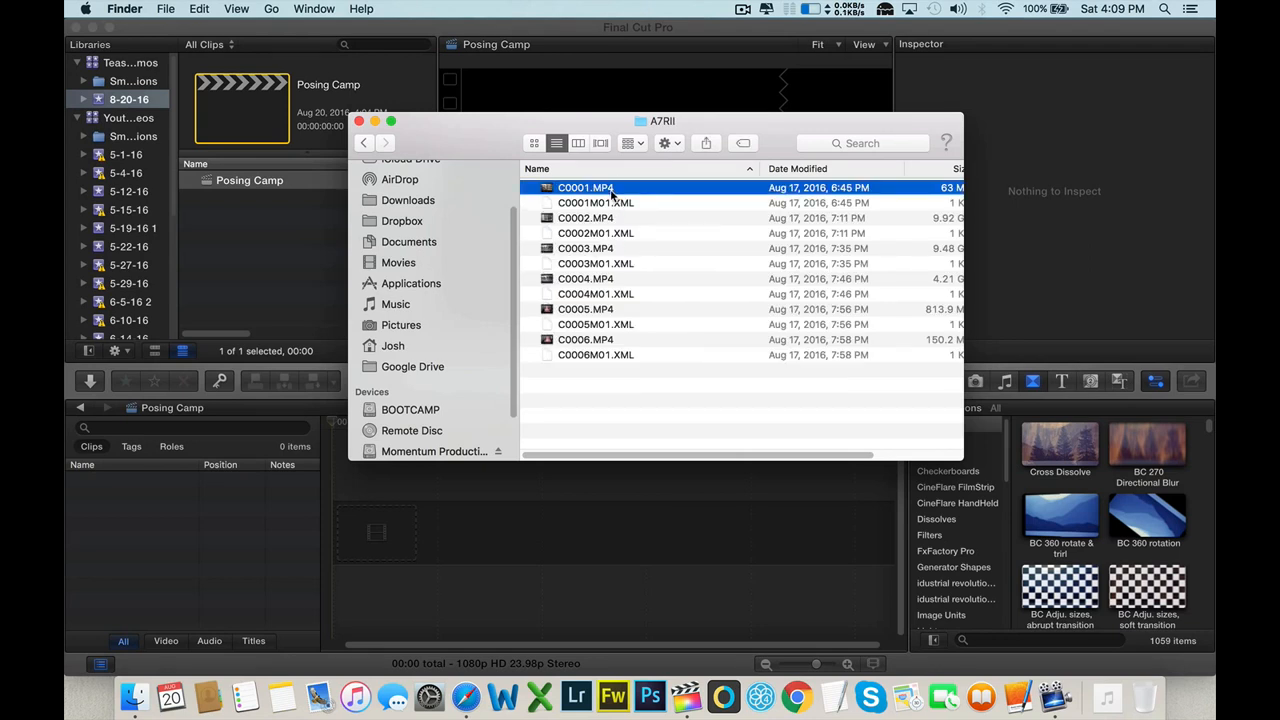
left_click(620, 342, "shift")
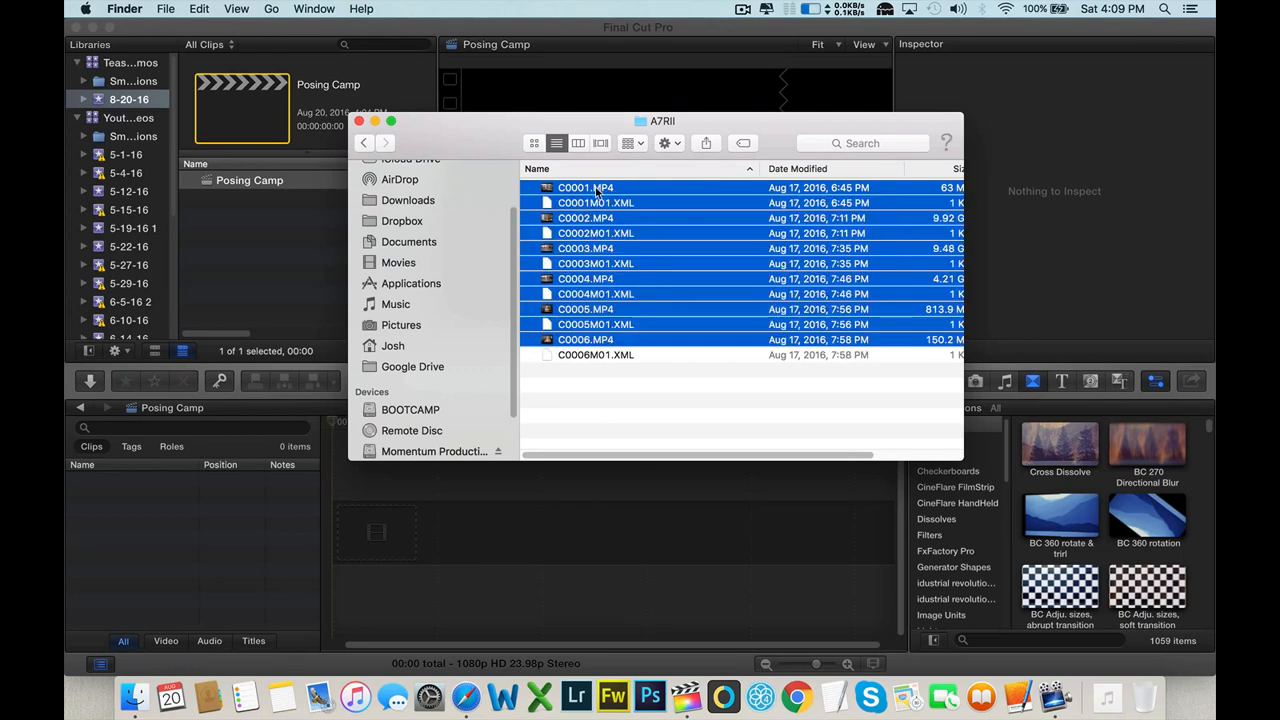
left_click_drag(597, 190, 252, 264)
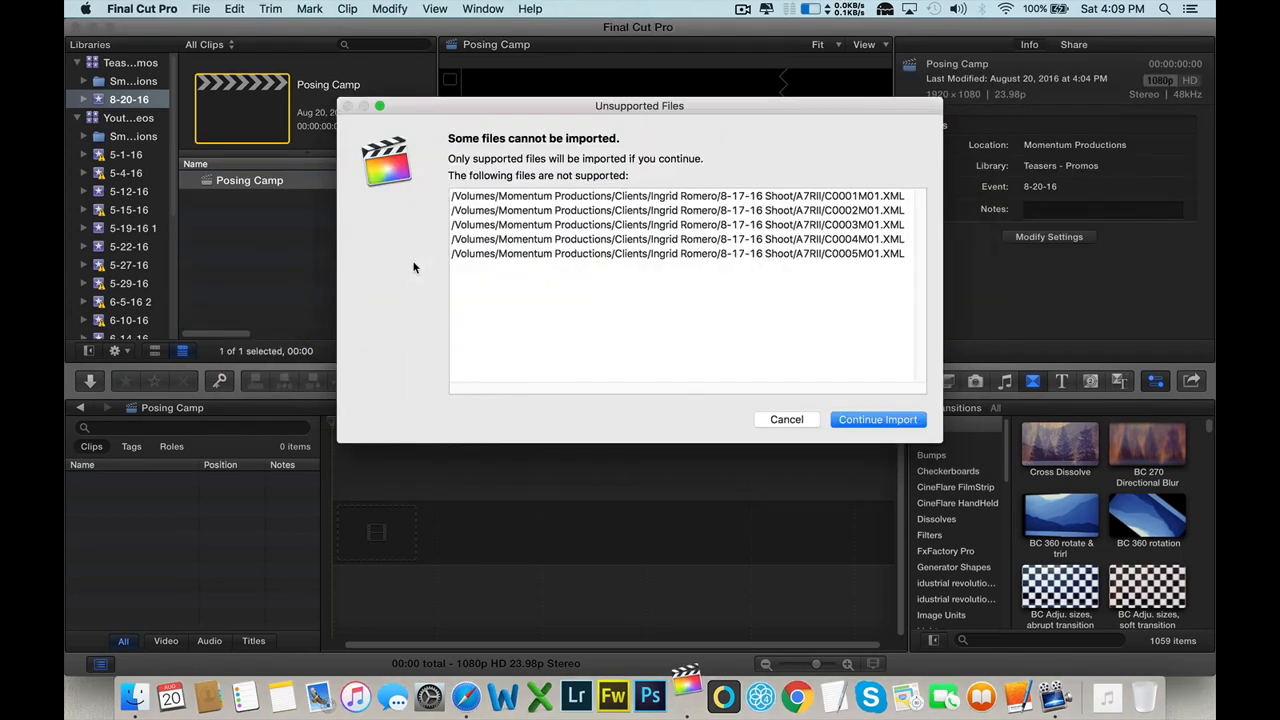
left_click(864, 424)
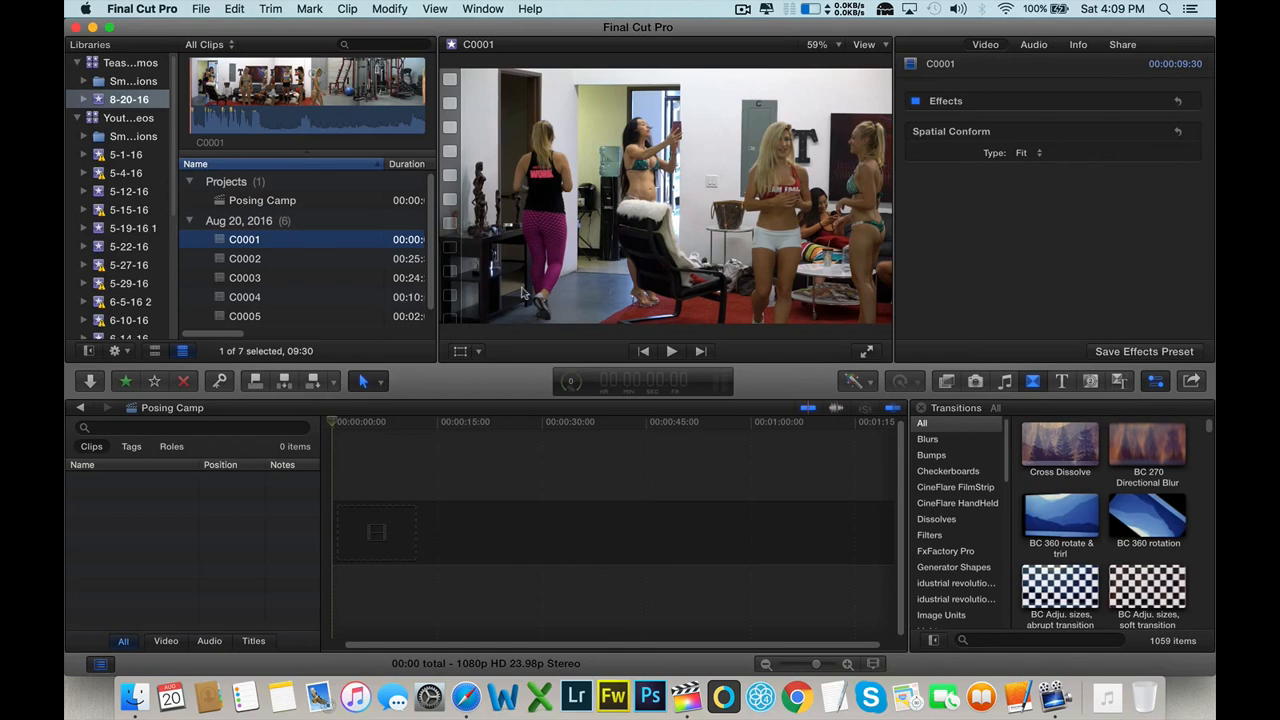
- Look through the imported clips C0002 and C0003, and reselect the Posing Camp project
key("Down")
key("Down")
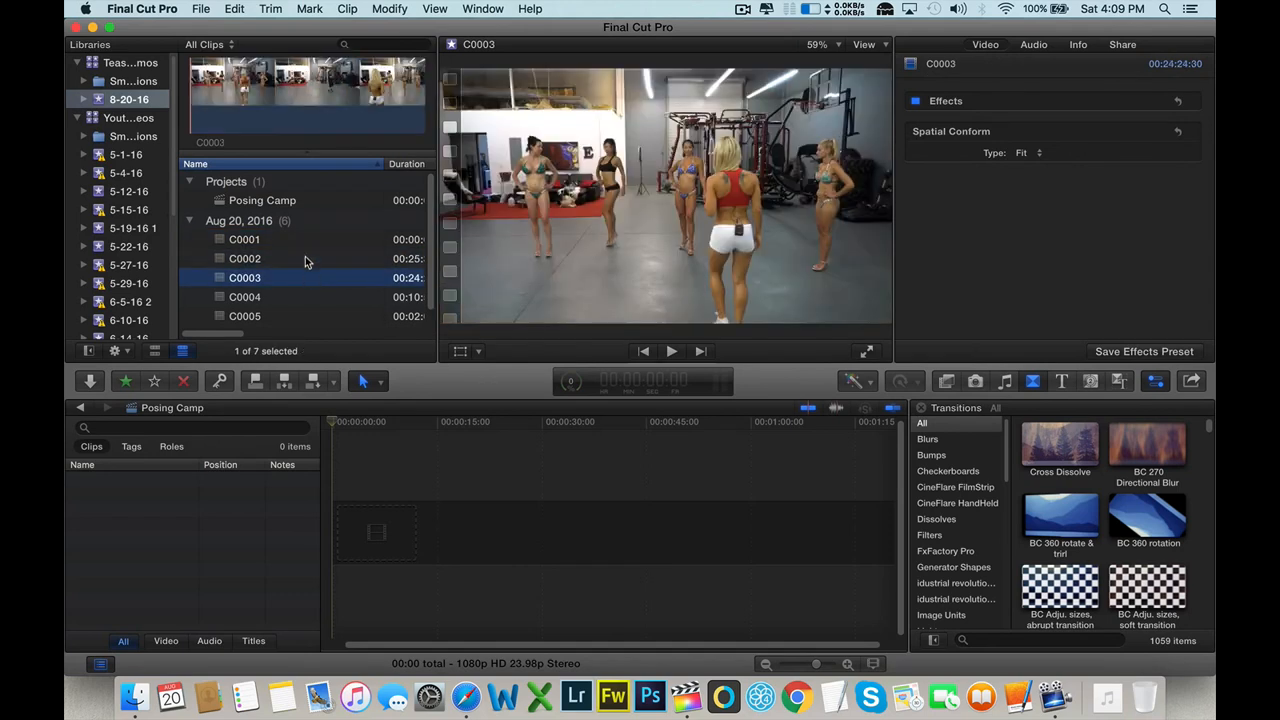
left_click(295, 200)
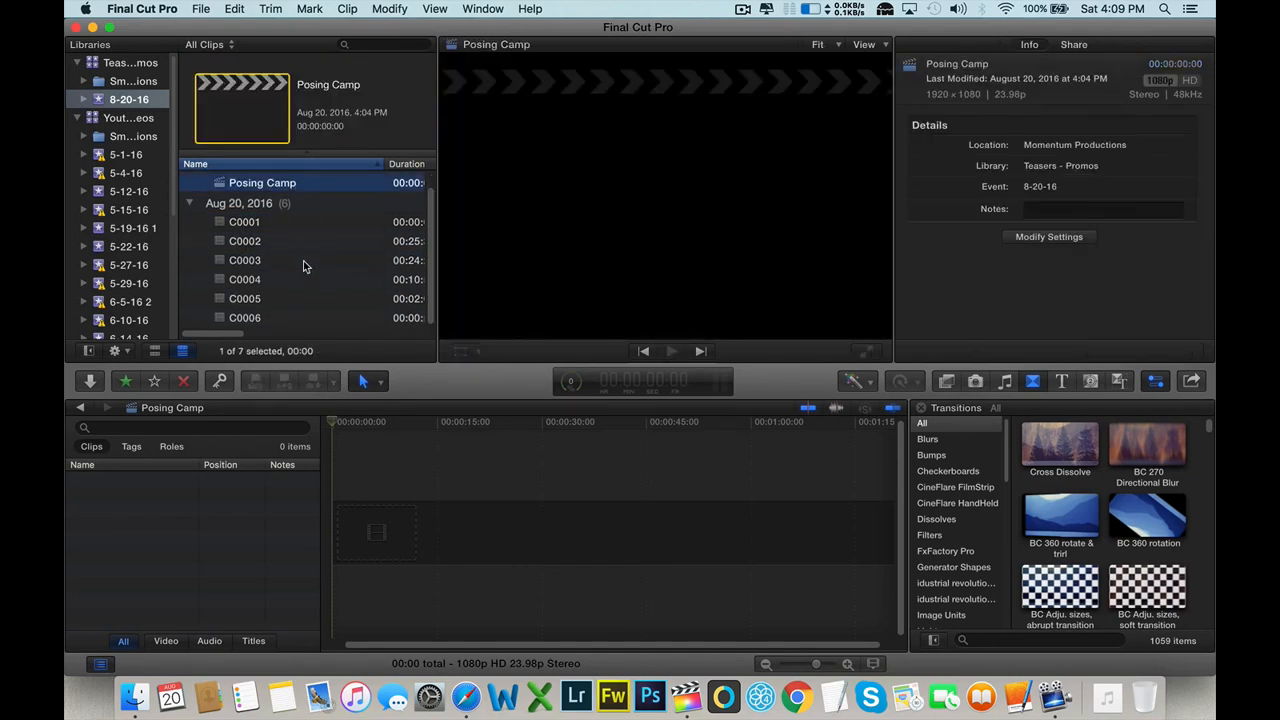
- Open the shoot's A7S footage folder in Finder and display its files as icons from the beginning
left_click(135, 697)
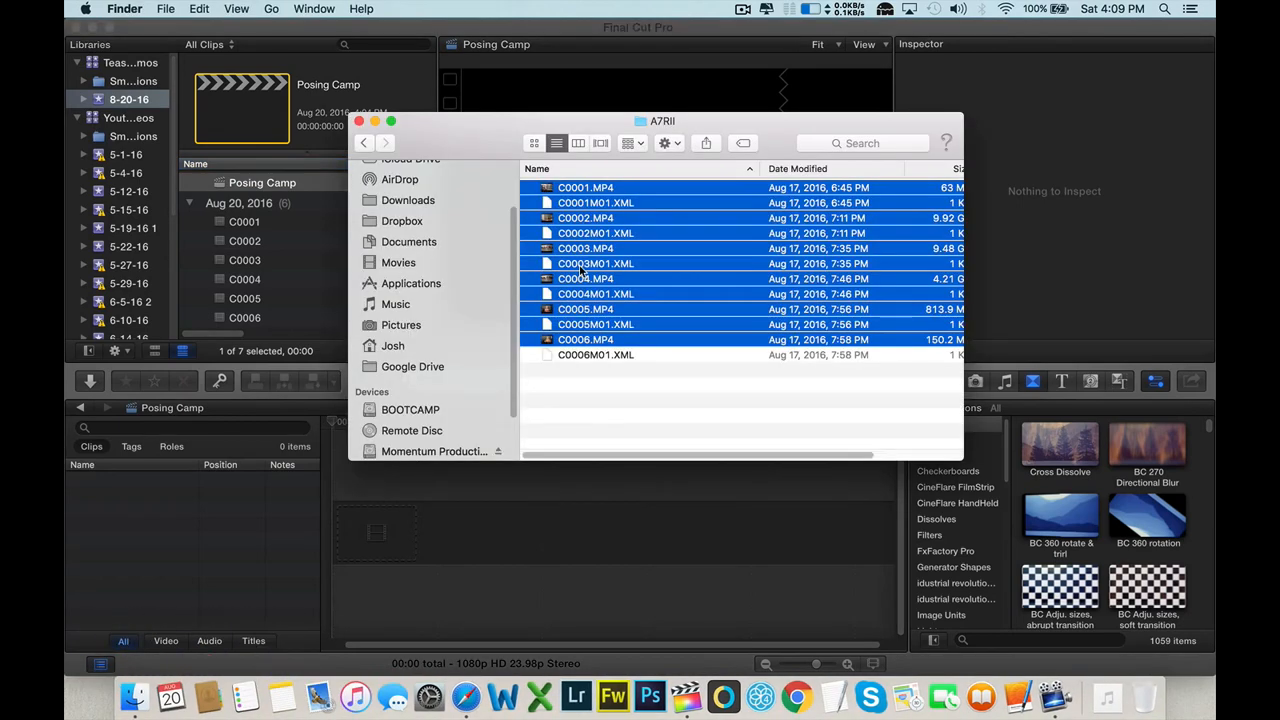
left_click(364, 146)
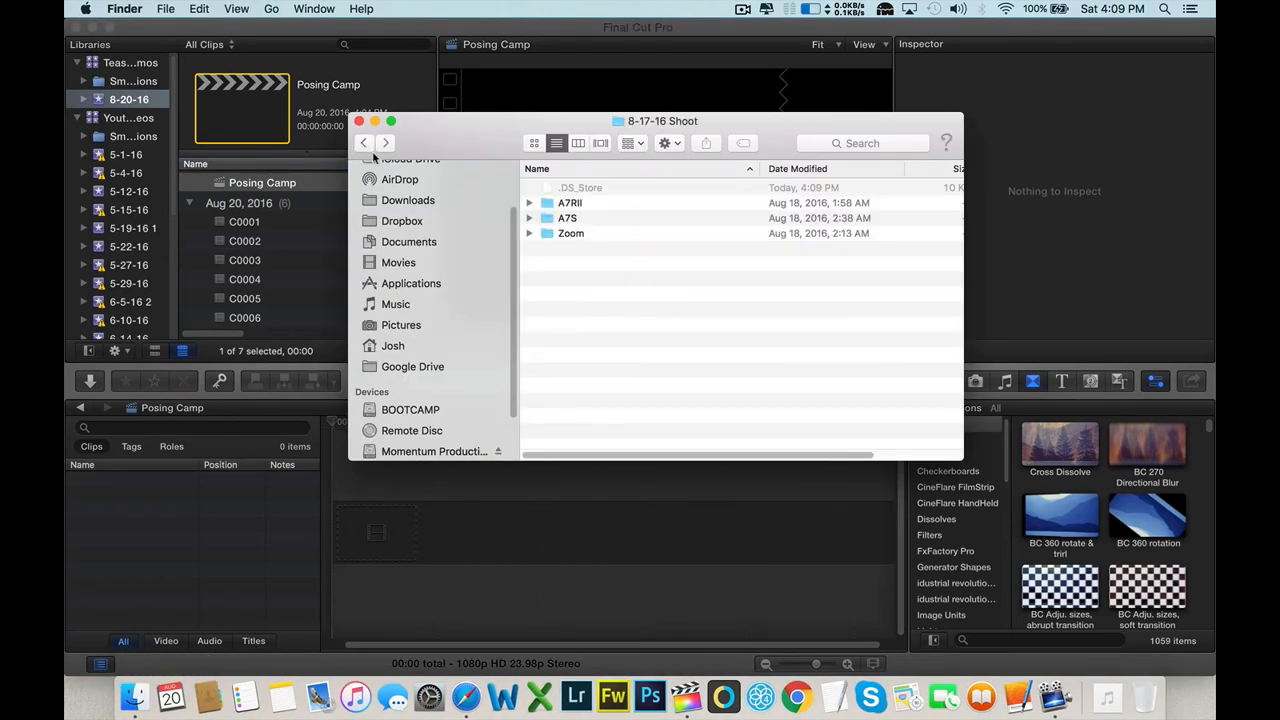
double_click(578, 217)
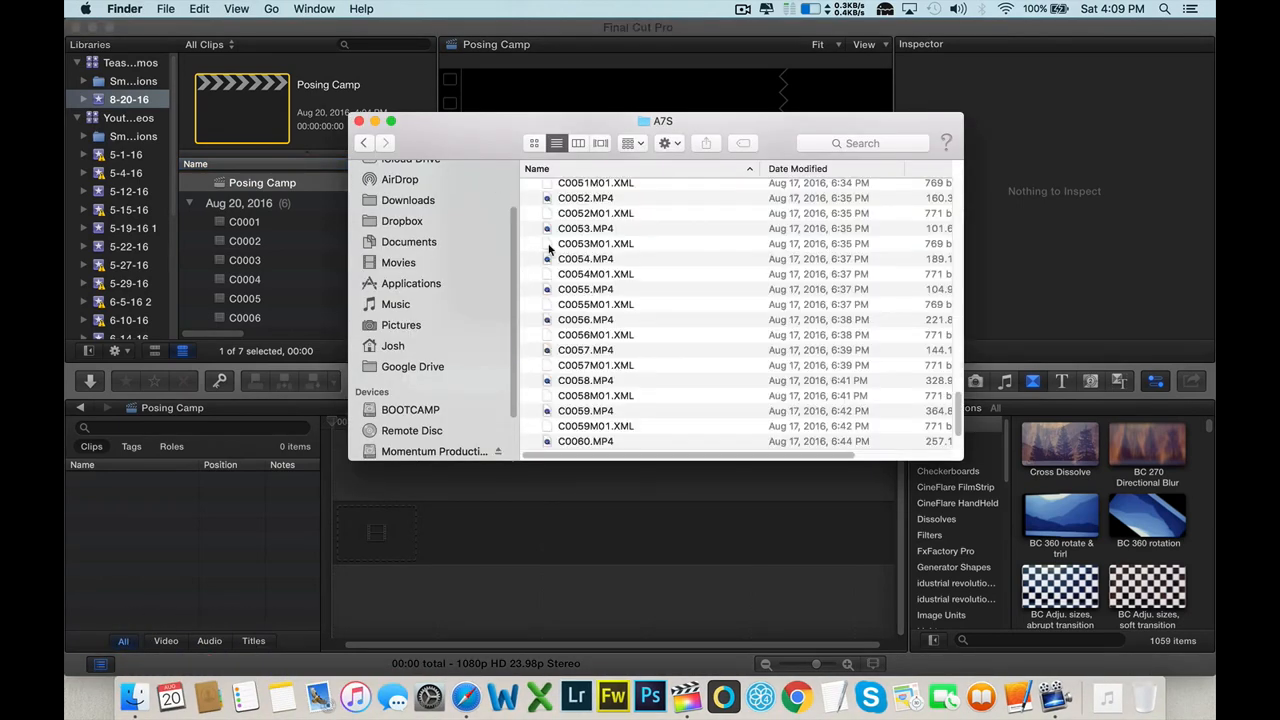
scroll(611, 249, "up", 15)
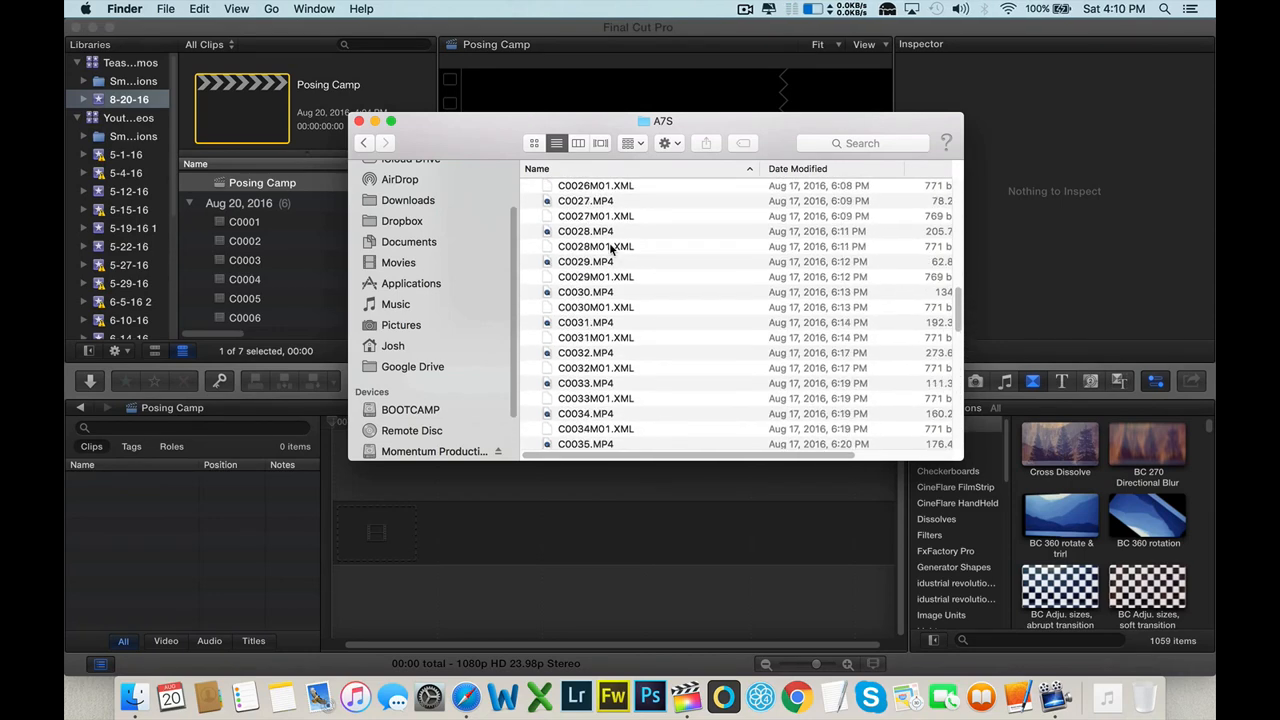
scroll(611, 249, "down", 15)
left_click(594, 335)
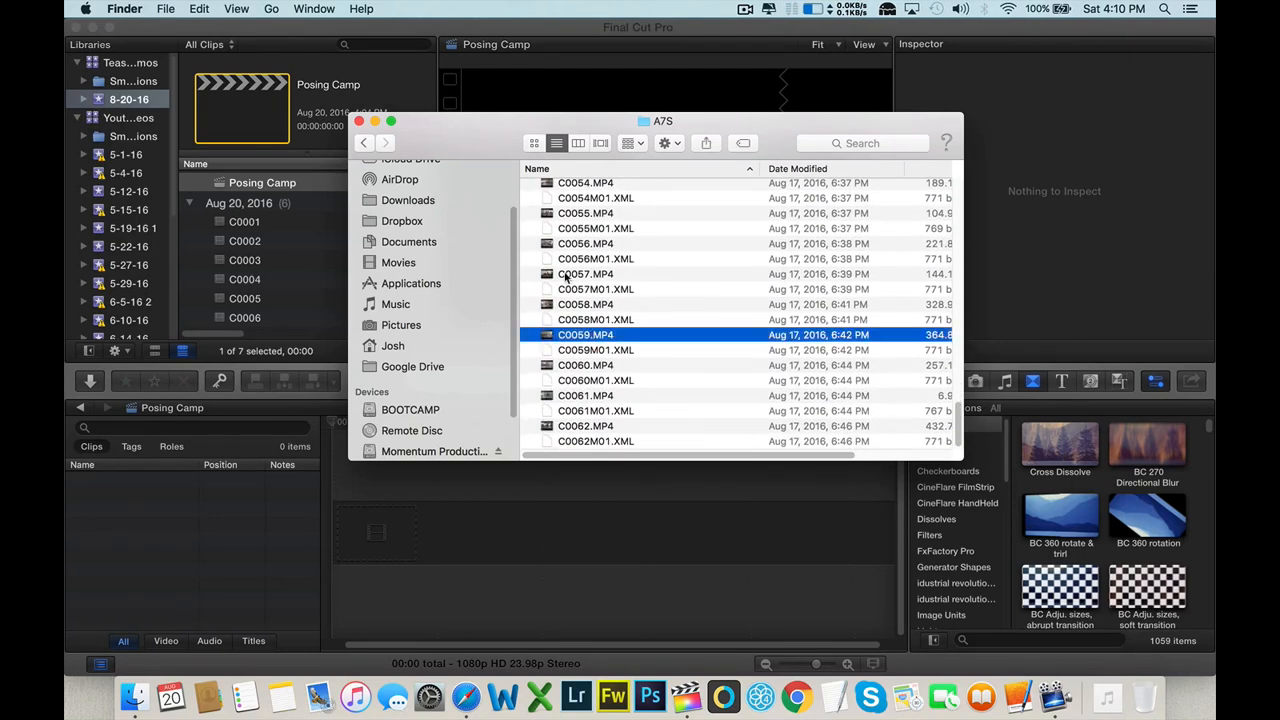
left_click(535, 145)
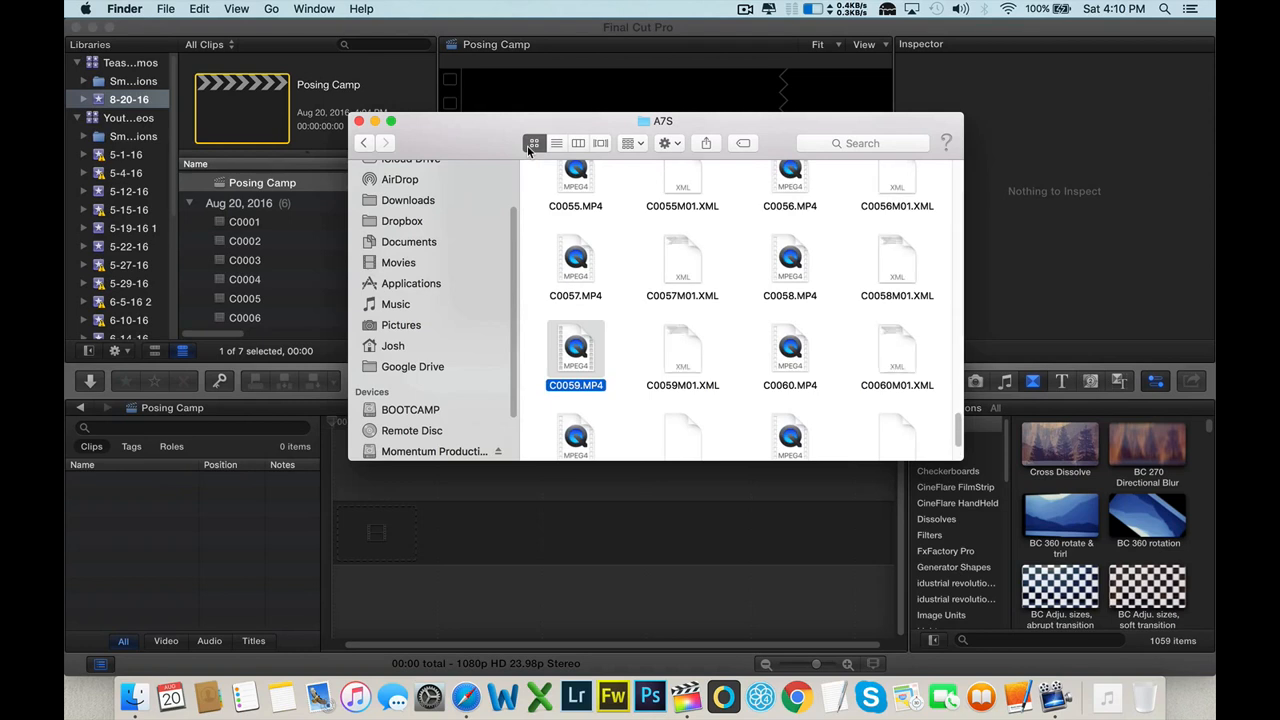
scroll(725, 234, "up", 15)
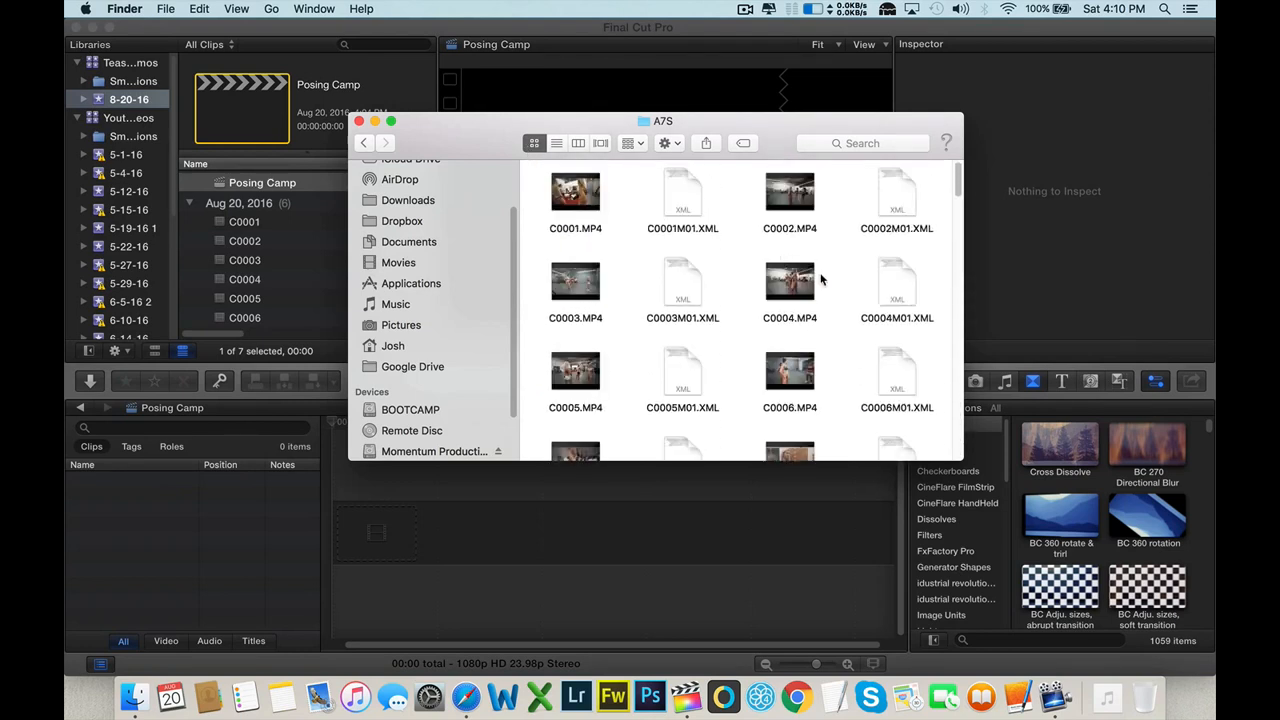
- Import all files of the A7S folder into the 8-20-16 event, continuing past the unsupported files
left_click(557, 183)
key("super+a")
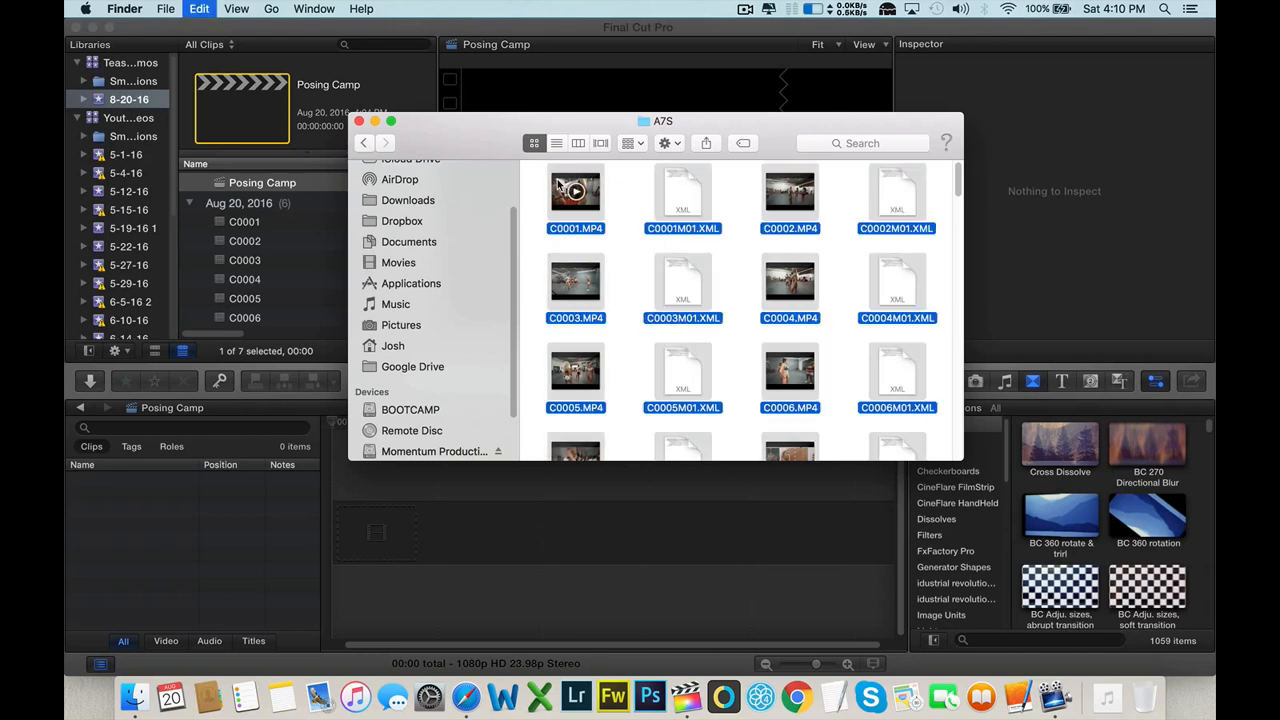
left_click_drag(560, 186, 270, 260)
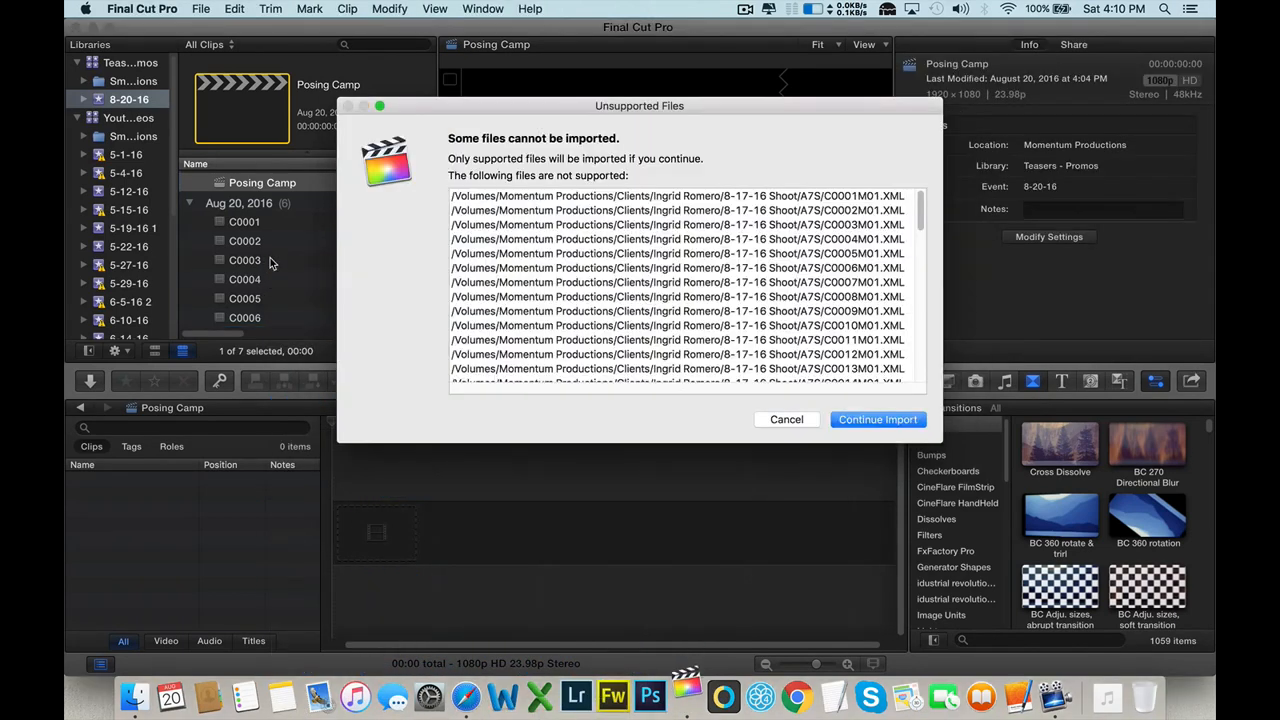
left_click(880, 418)
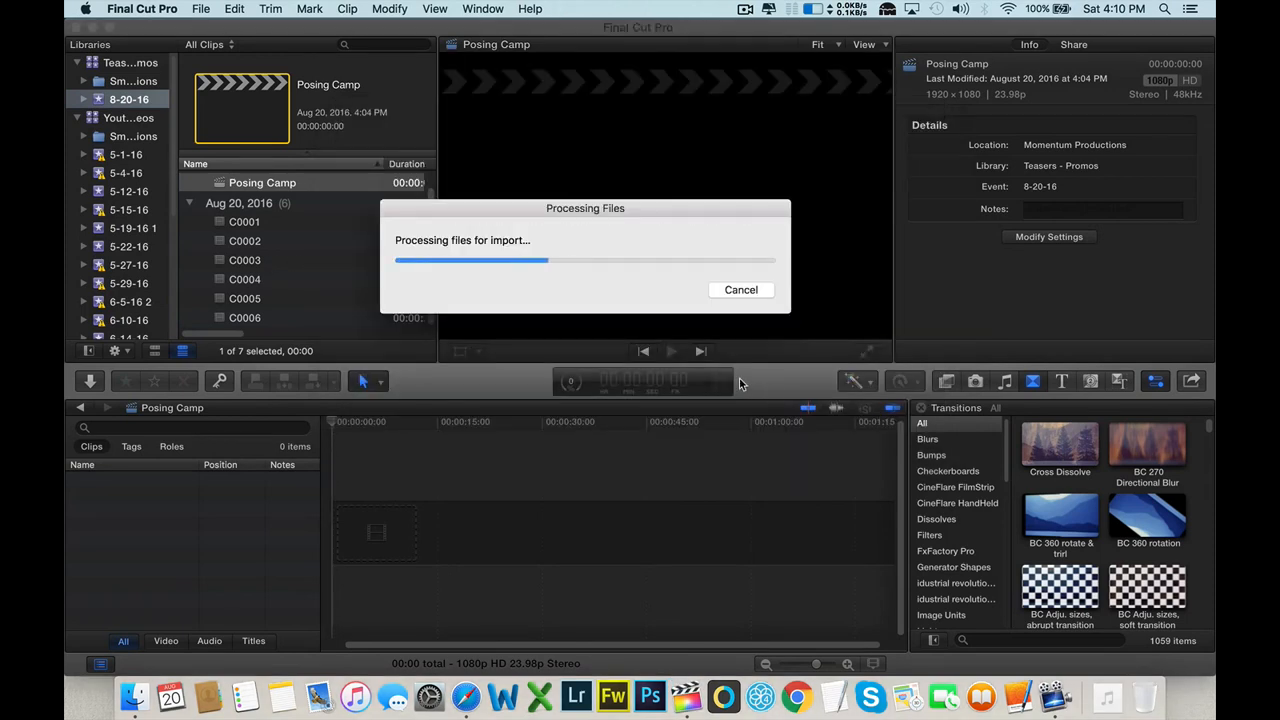
left_click(133, 700)
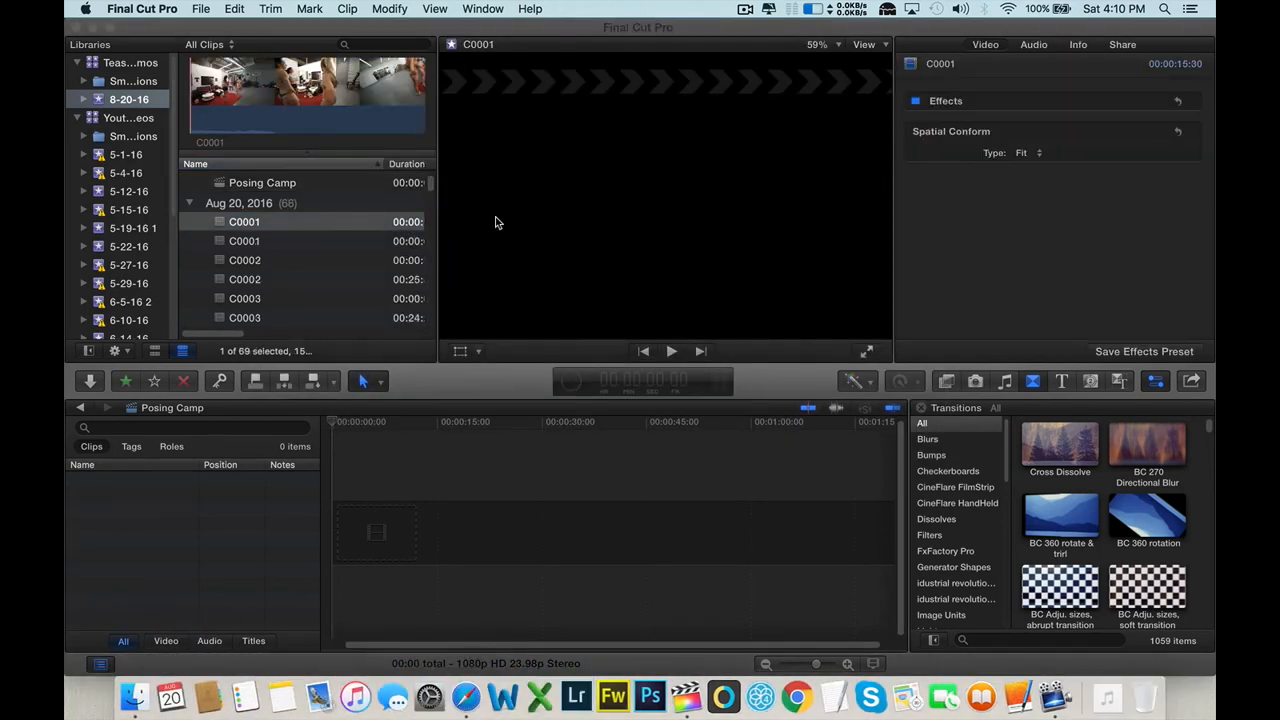
left_click(533, 22)
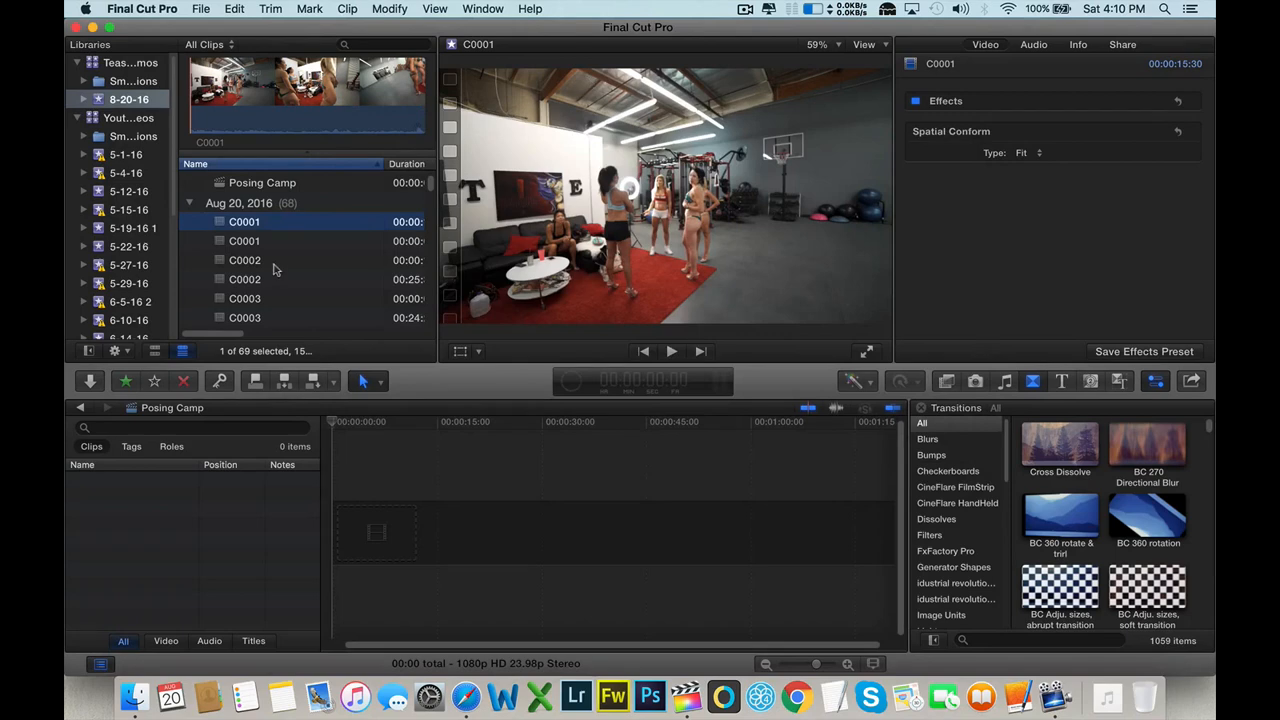
- Examine the event's combined A7RII and A7S footage, previewing clips C0002, C0004 and C0003
left_click(283, 262)
scroll(288, 288, "down", 1)
scroll(288, 284, "down", 2)
left_click(290, 287)
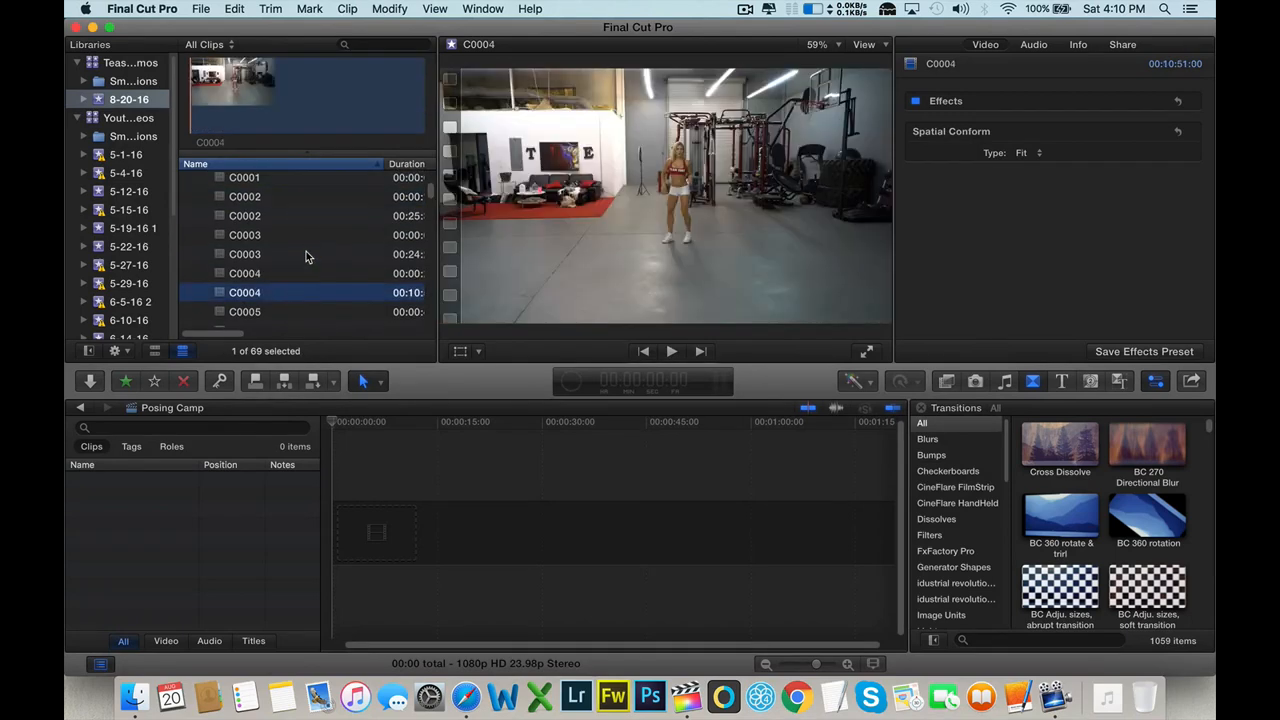
left_click(307, 251)
scroll(312, 239, "down", 1)
scroll(311, 241, "down", 3)
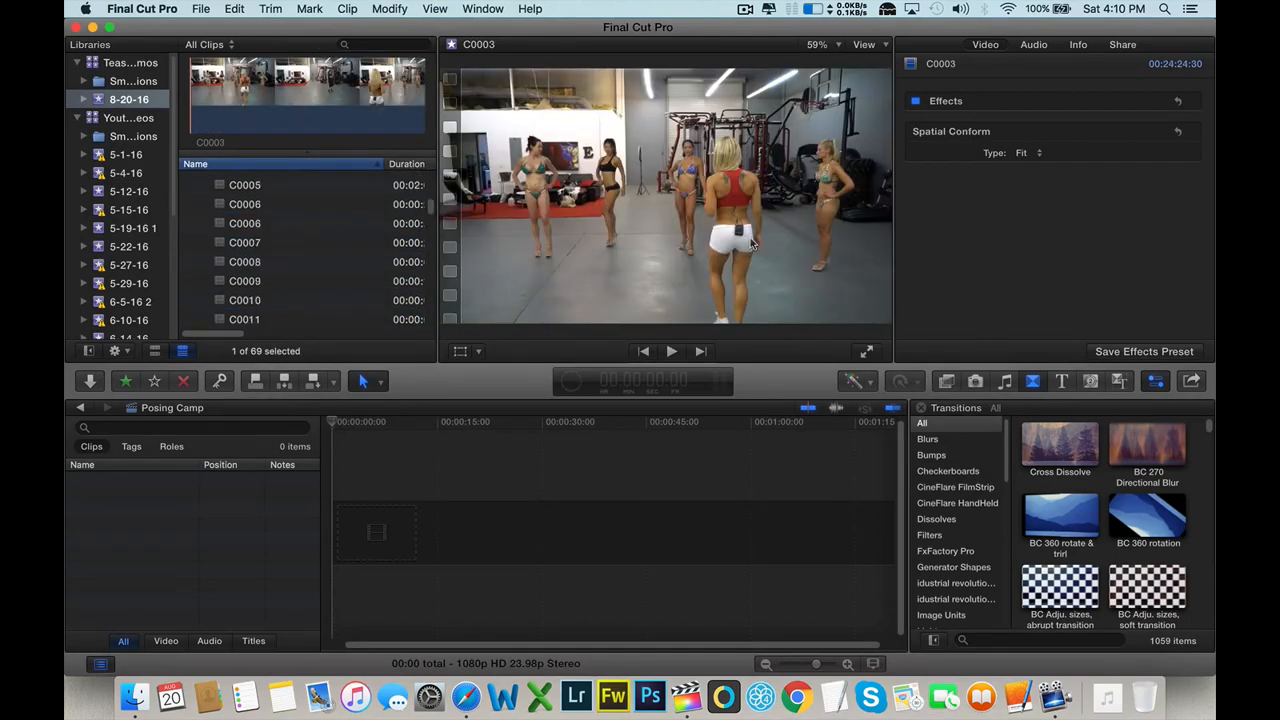
scroll(307, 331, "down", 10)
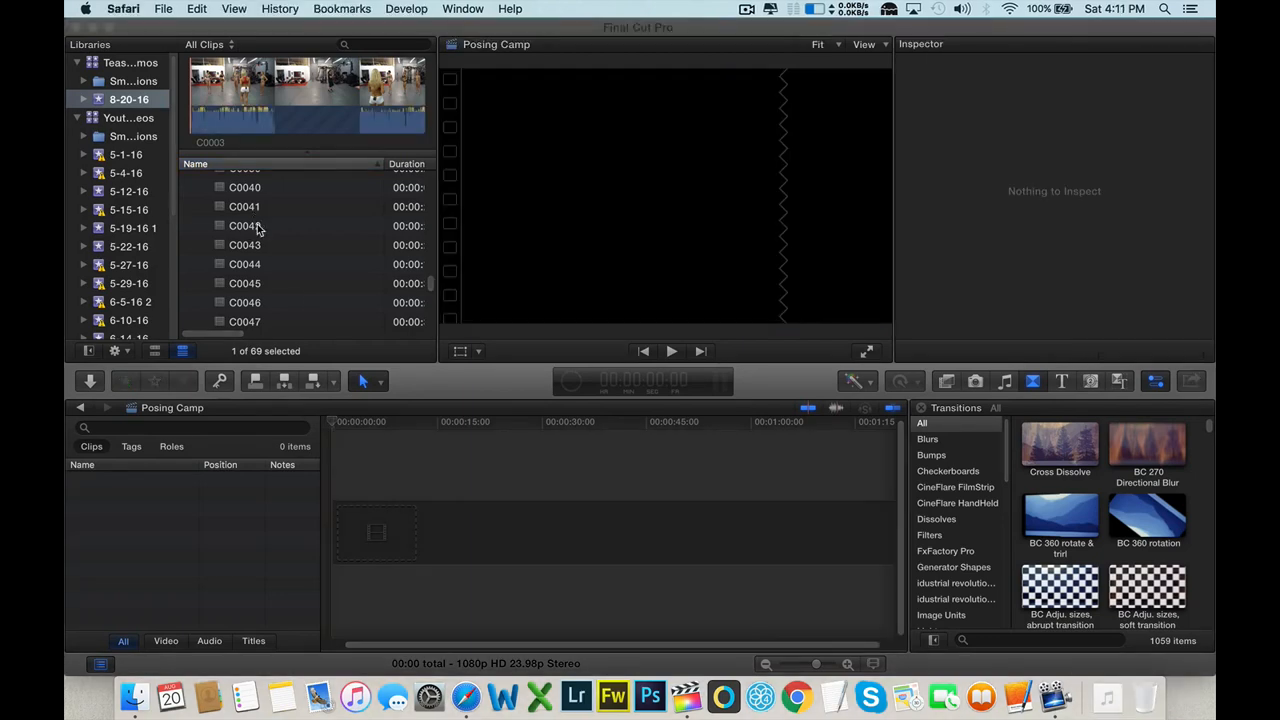
scroll(280, 252, "up", 5)
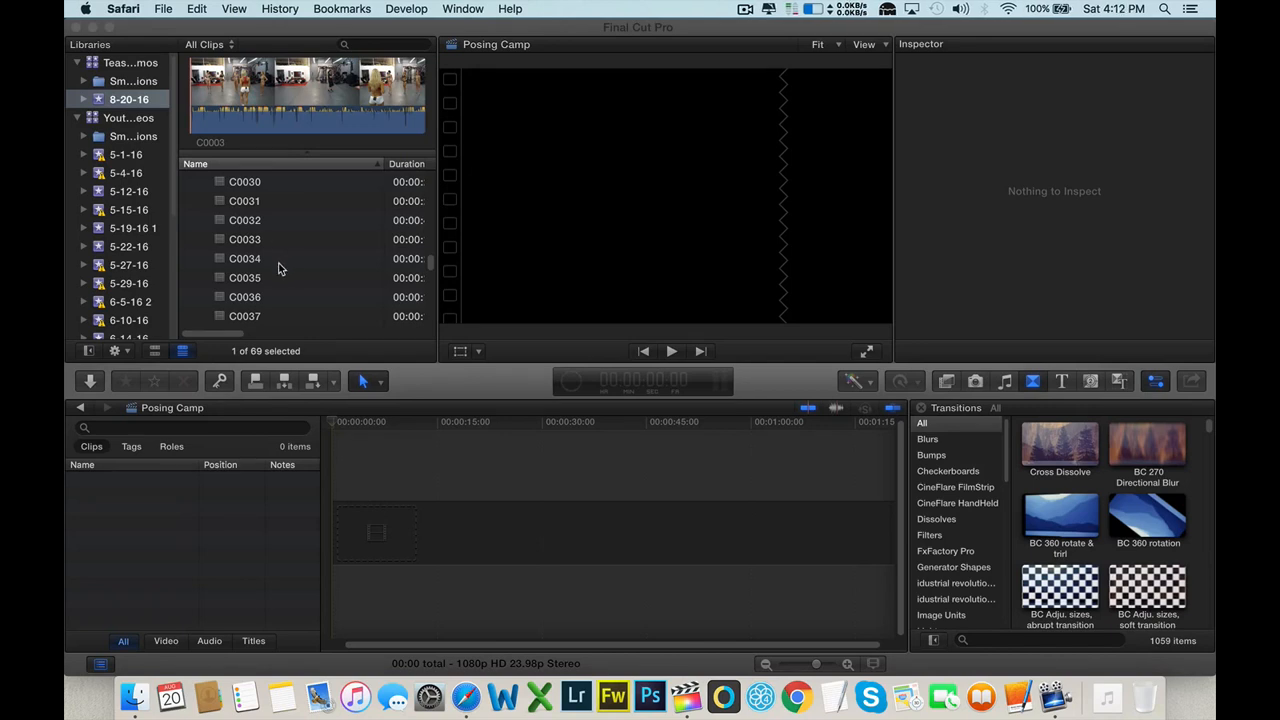
scroll(280, 270, "up", 5)
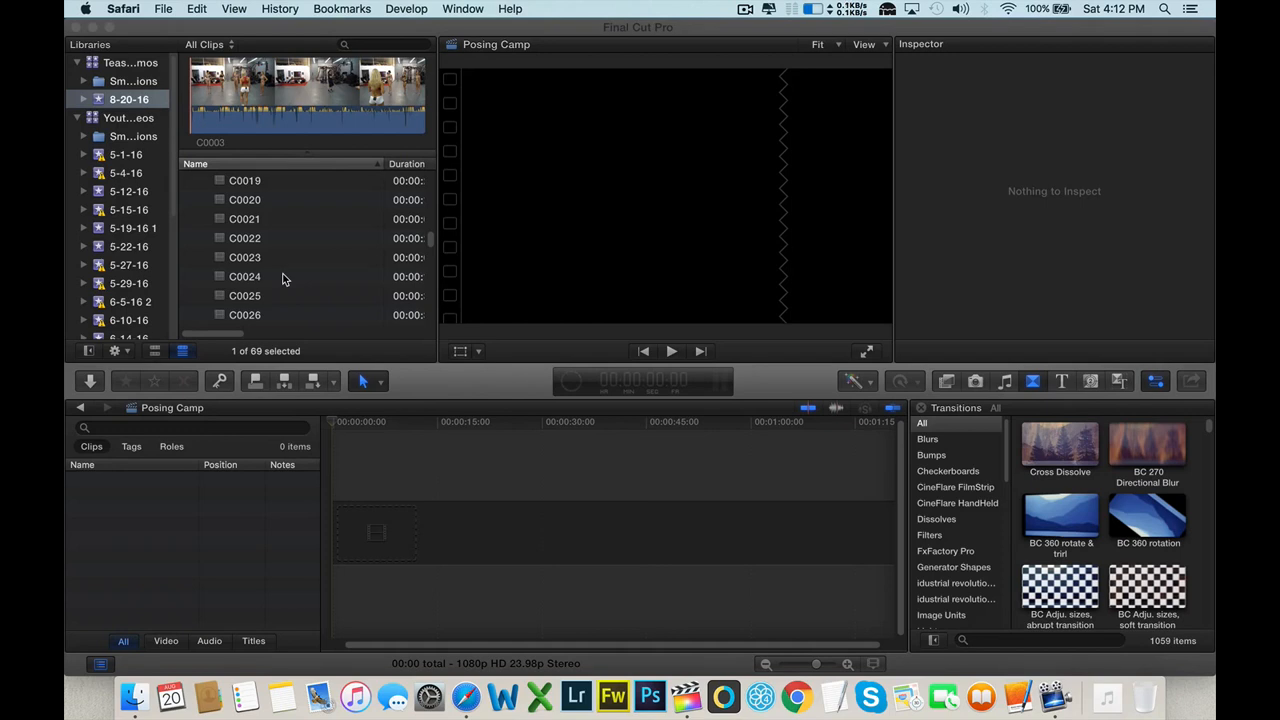
- Preview the last A7S clips in the event, C0058 through C0062
scroll(283, 275, "down", 15)
left_click(278, 293)
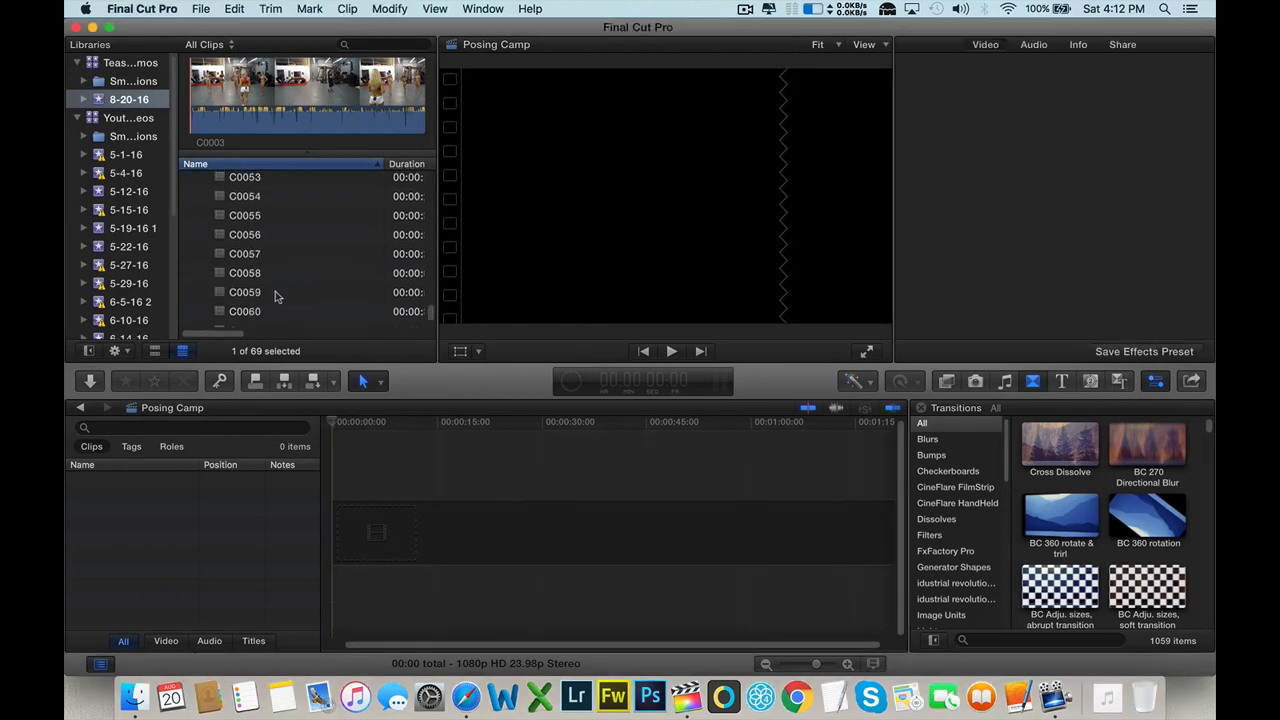
left_click(273, 279)
left_click(274, 292)
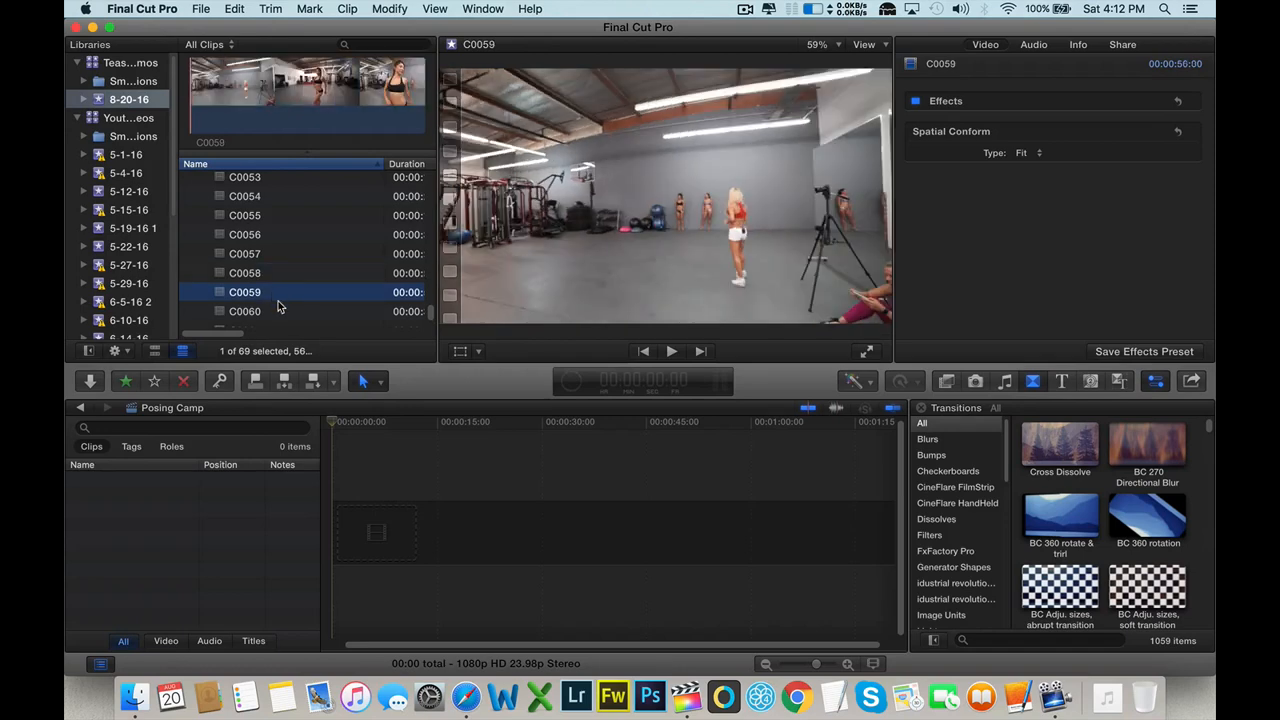
scroll(276, 288, "down", 1)
left_click(273, 284)
left_click(275, 298)
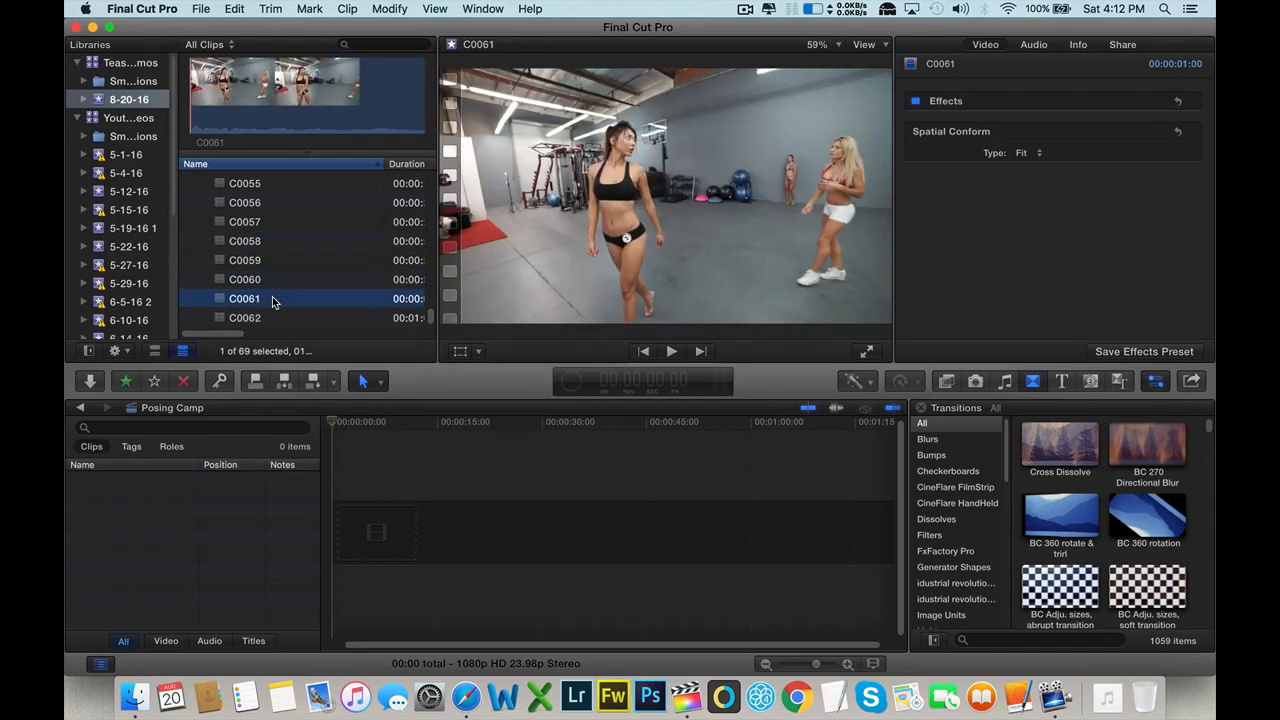
left_click(278, 317)
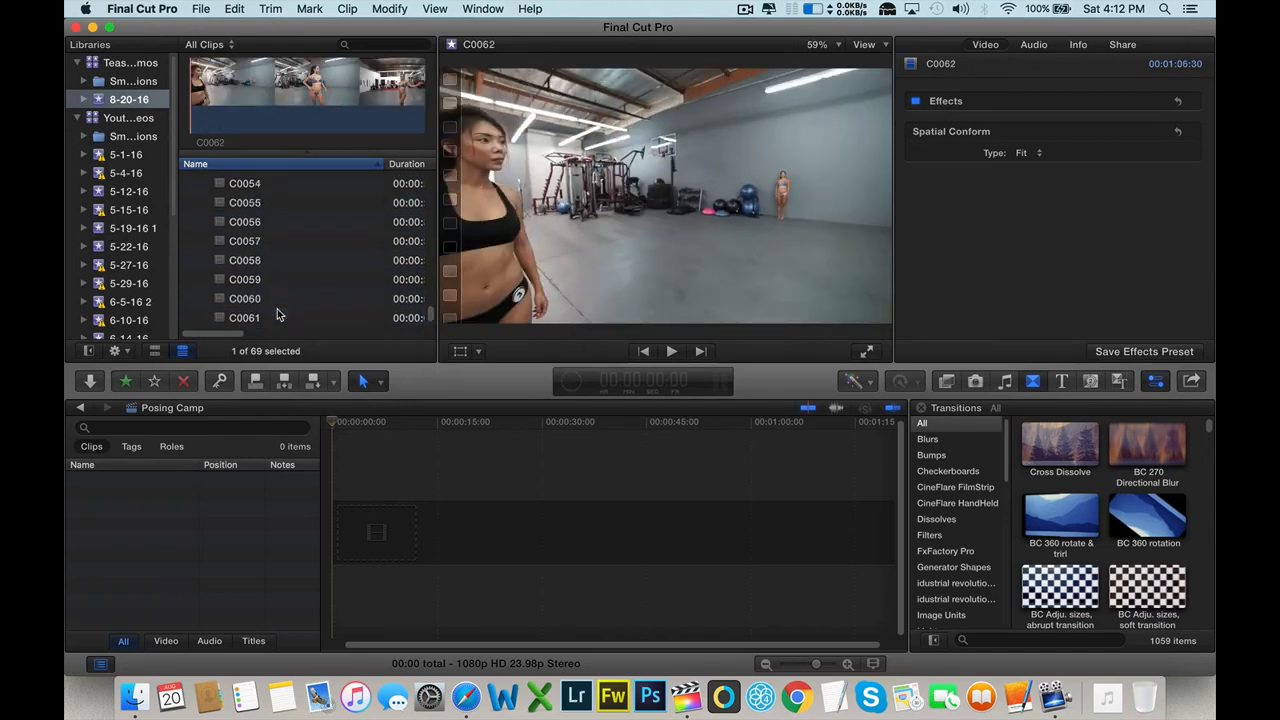
- Return to the start of the event's clips and preview the A7RII clip C0001
scroll(300, 230, "up", 10)
scroll(302, 250, "up", 5)
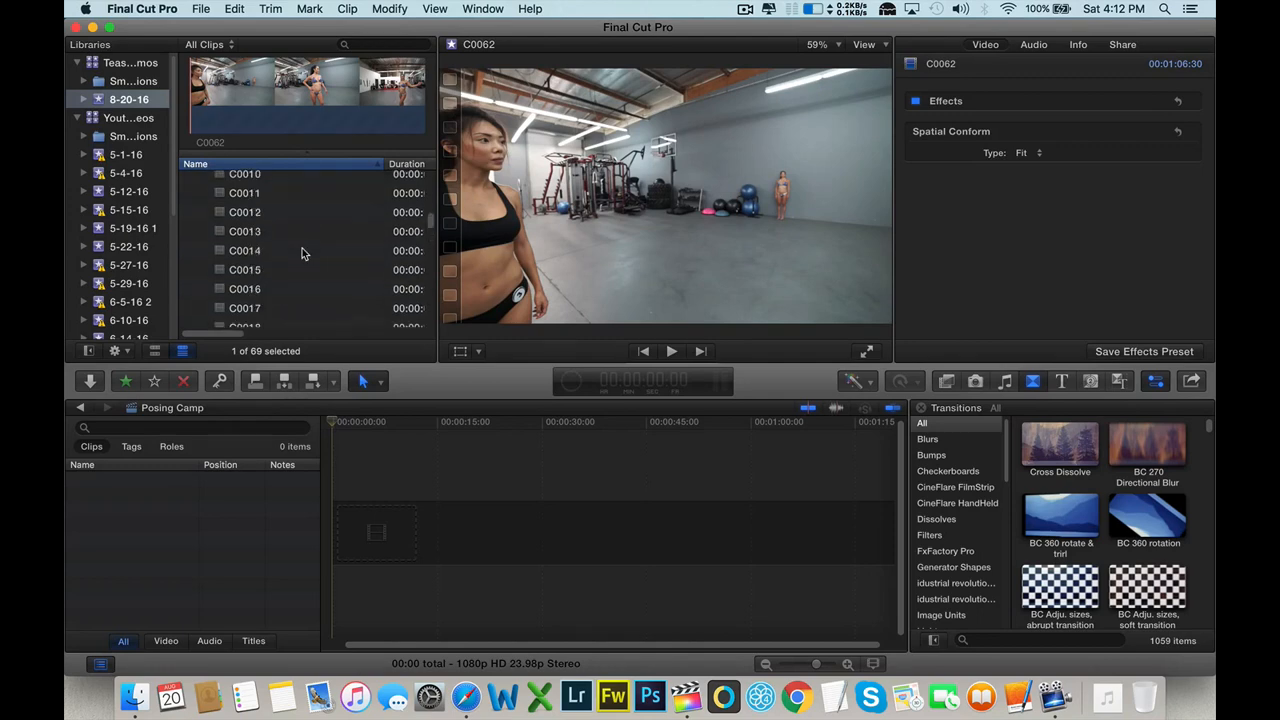
left_click(264, 190)
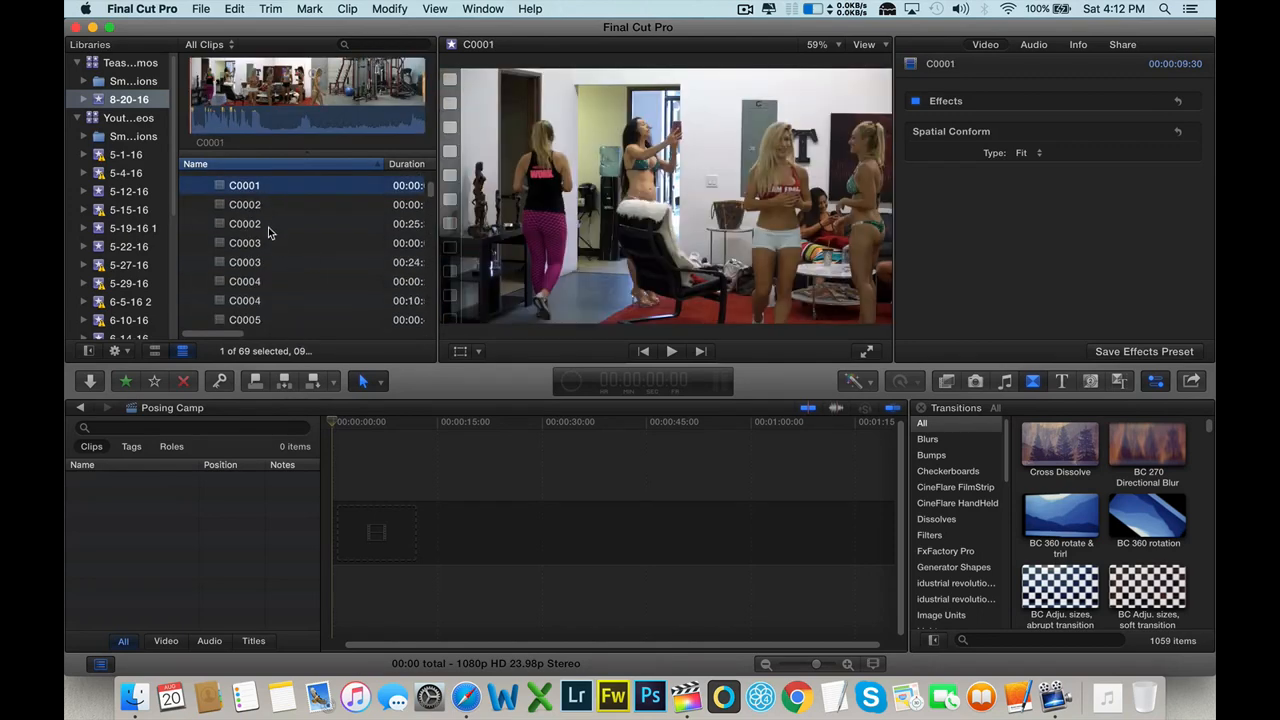
scroll(270, 225, "up", 3)
left_click(273, 244)
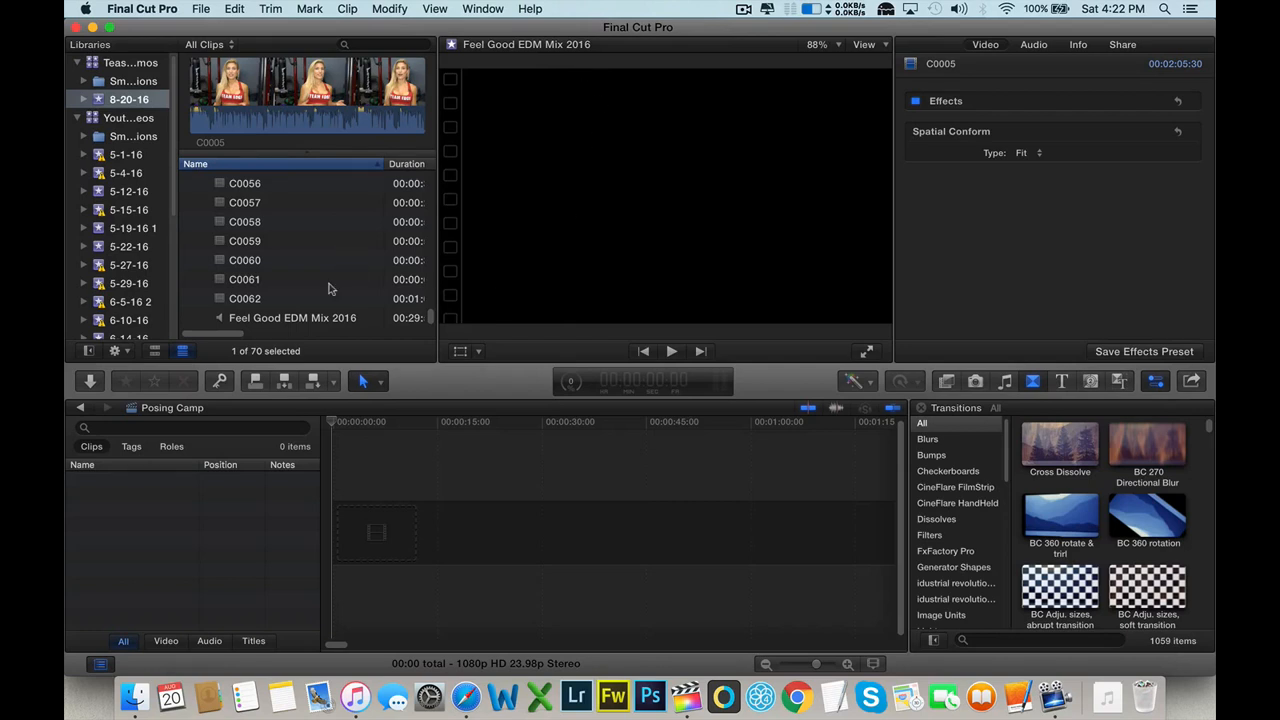
- Preview the Feel Good EDM Mix 2016 track and place it at the start of the Posing Camp timeline
left_click(301, 319)
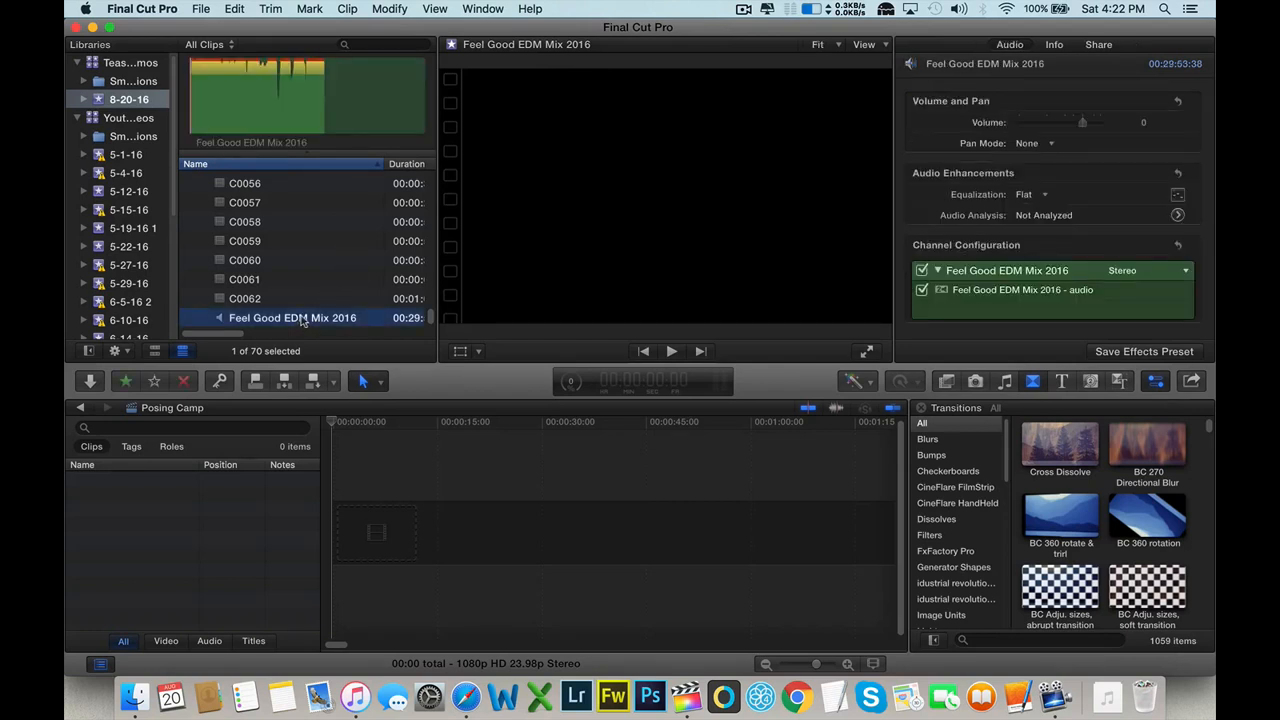
key("space")
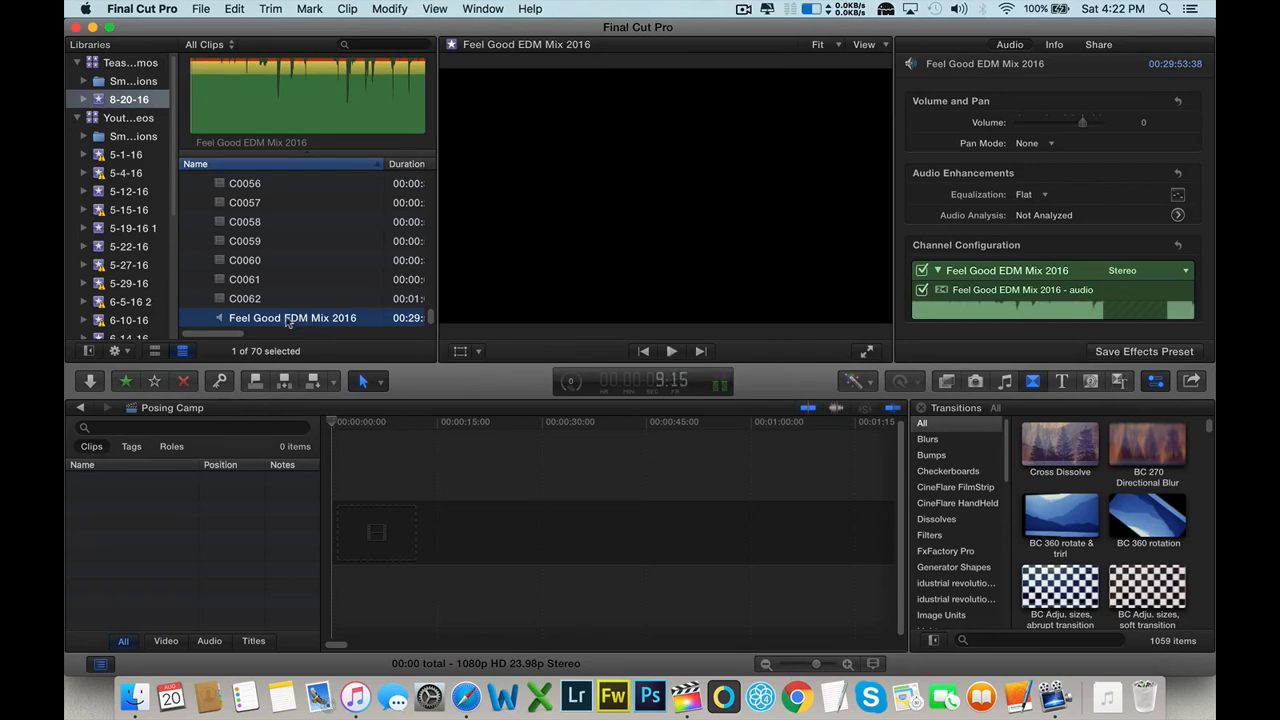
left_click_drag(288, 320, 332, 533)
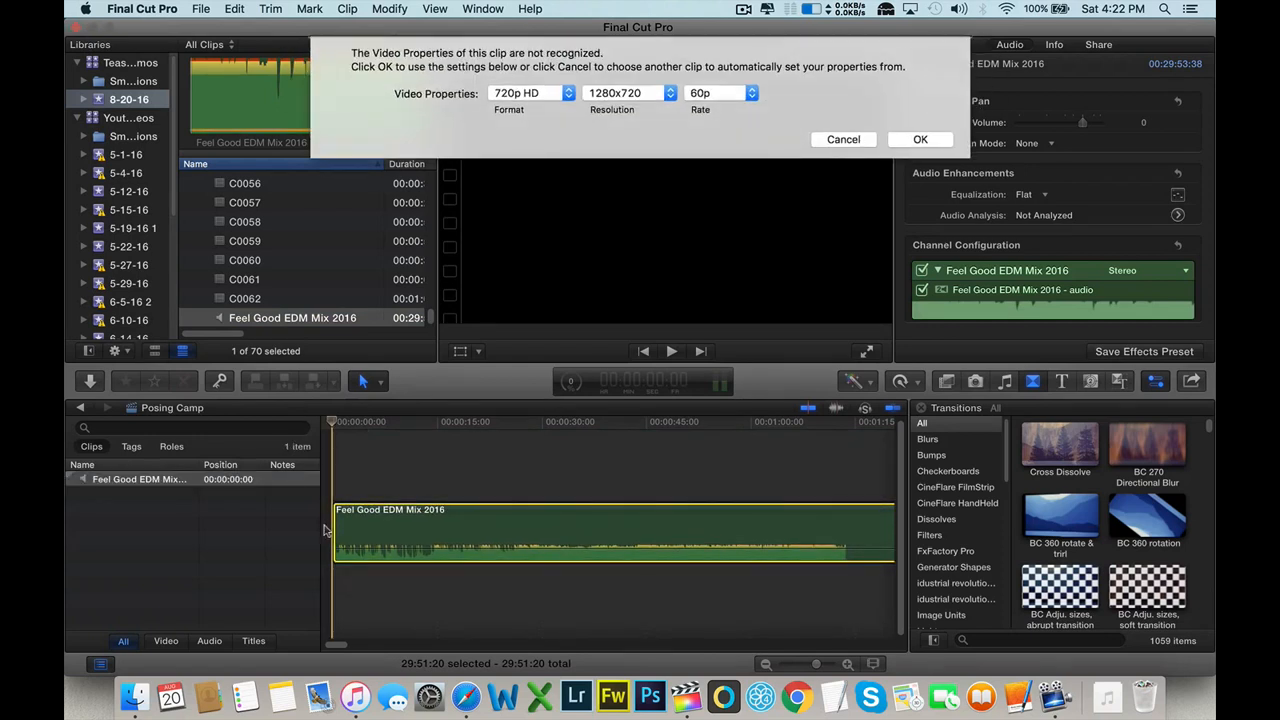
- Set the project's video properties to 1080p HD, 1920x1080, at 30p
left_click(551, 91)
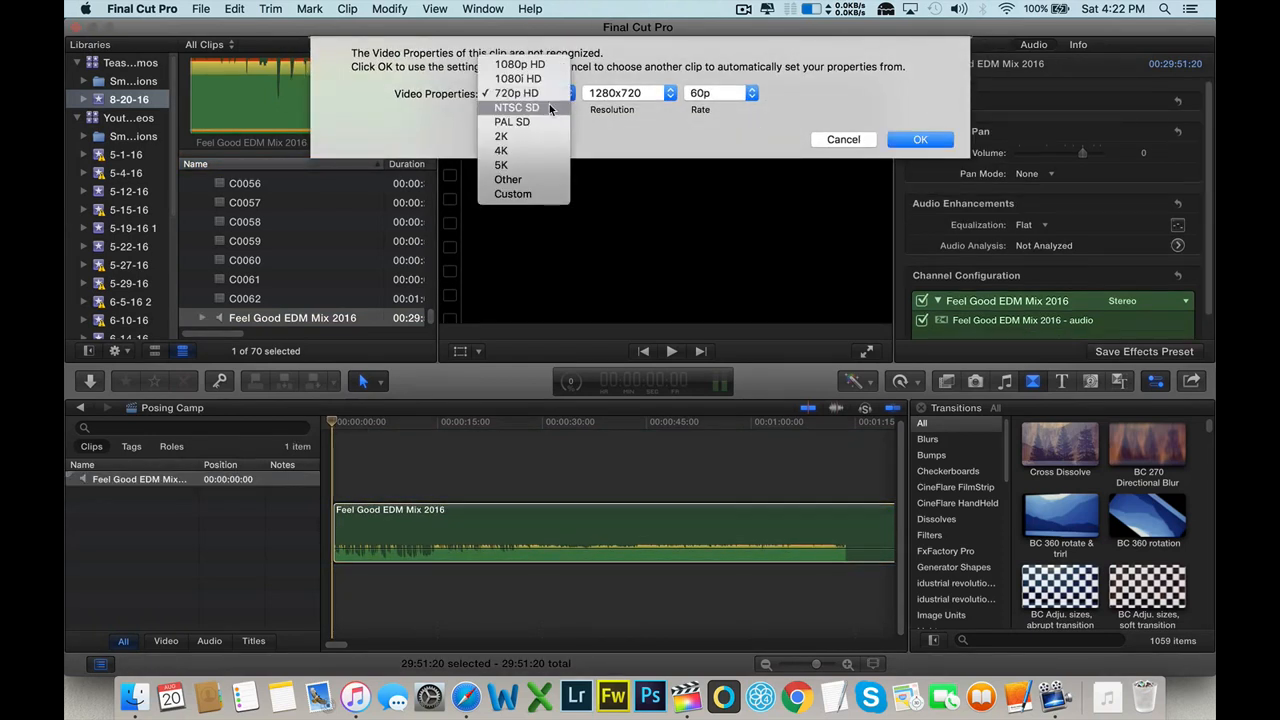
left_click(529, 66)
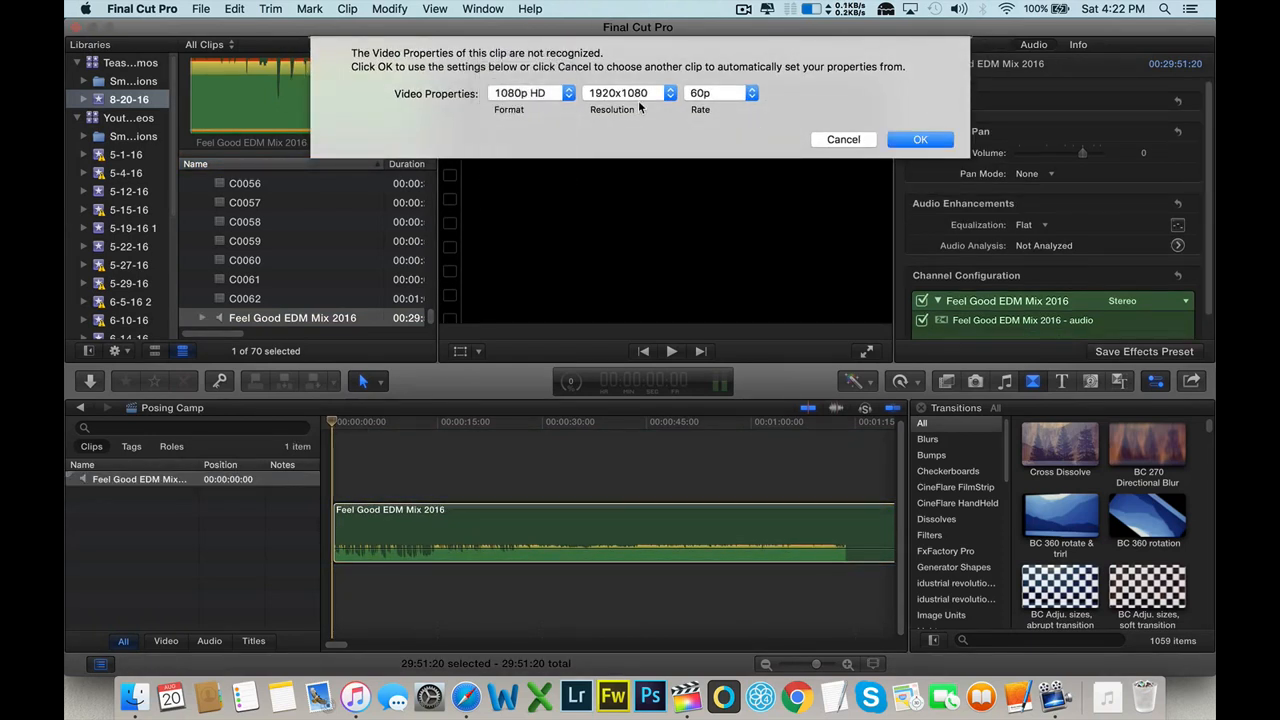
left_click(719, 93)
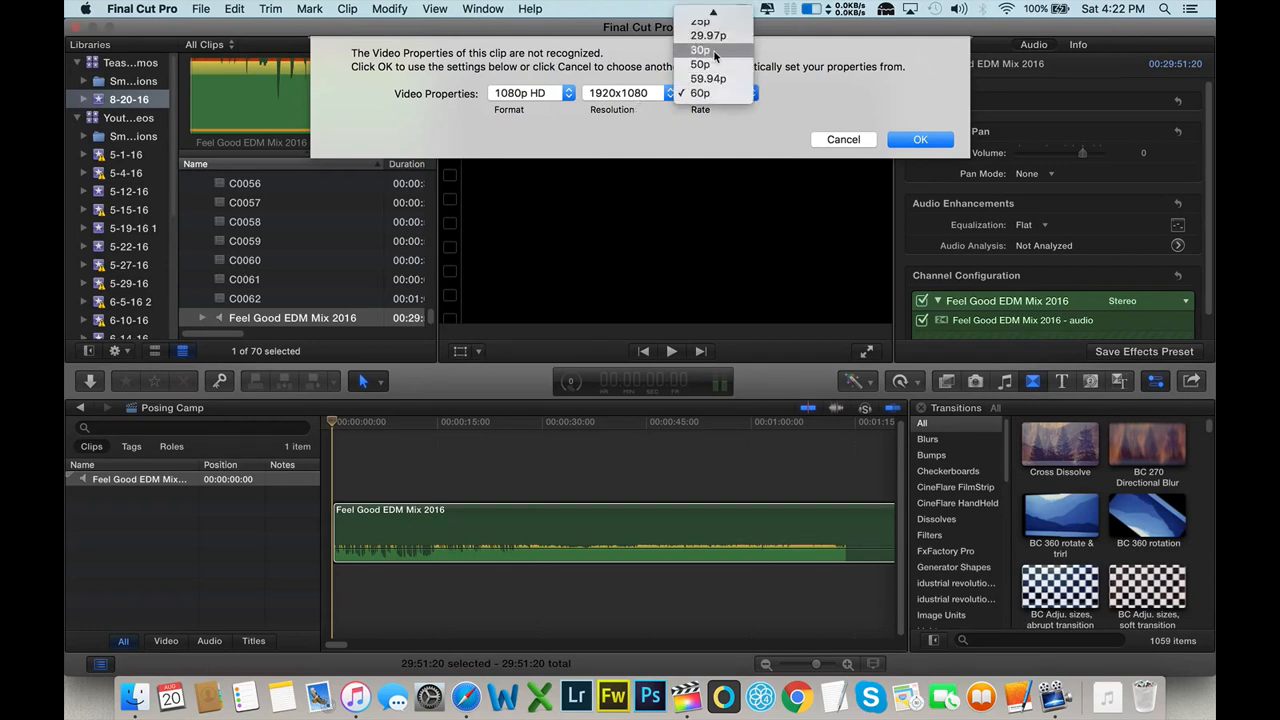
left_click(700, 50)
left_click(920, 139)
left_click(350, 525)
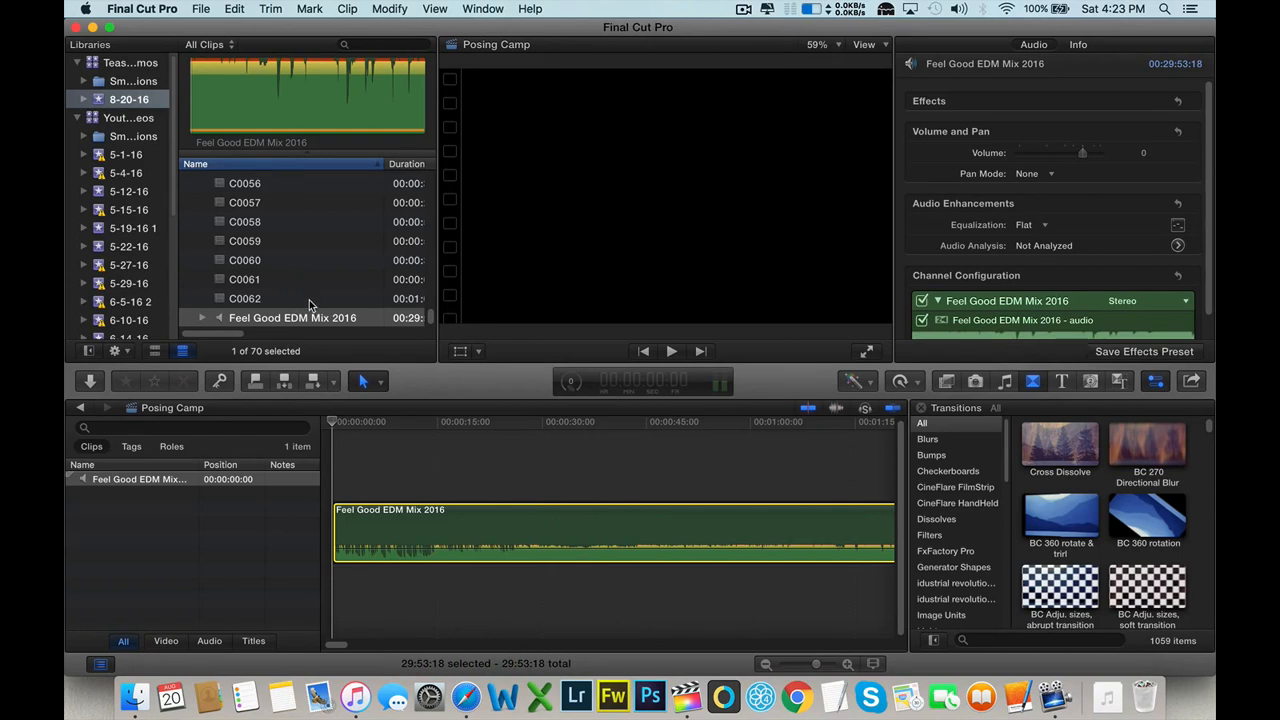
- Look through the event's clips in order from the first ones to C0032 to find opening footage
scroll(309, 300, "up", 20)
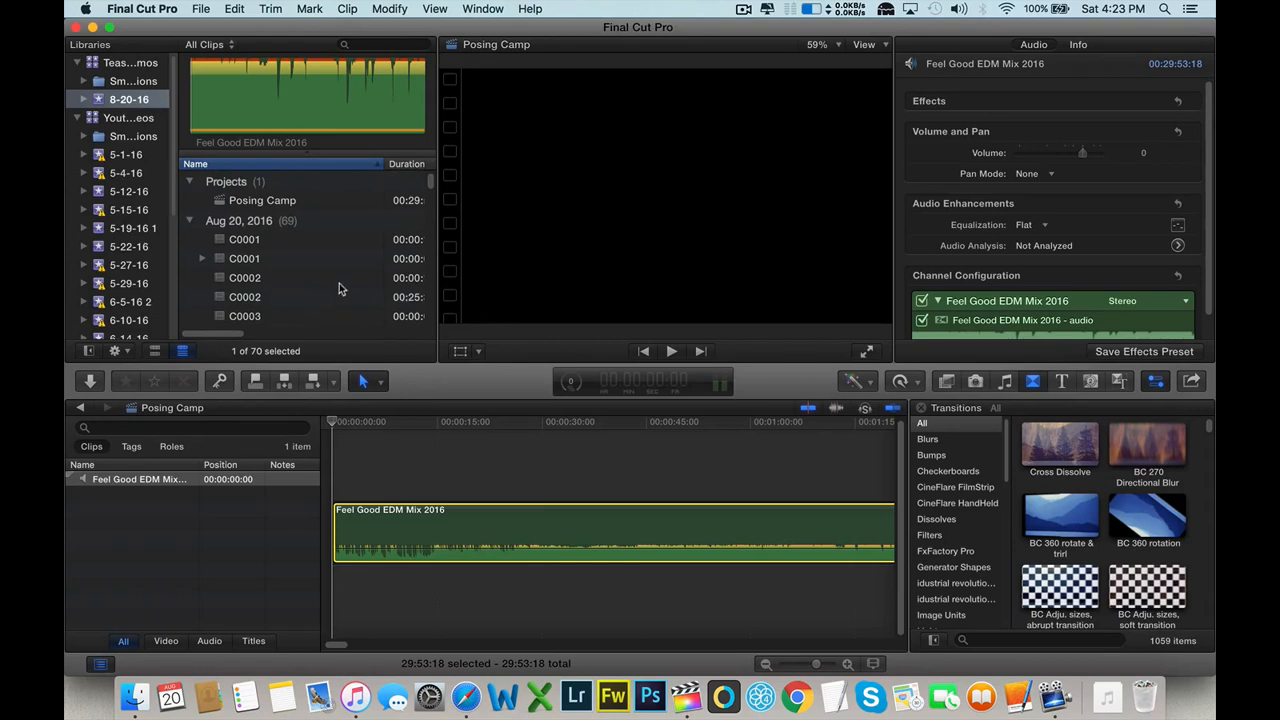
left_click(340, 281)
key("Down")
key("Down")
key("Down")
key("Down")
key("Down")
key("Down")
key("Down")
key("Down")
key("Down")
key("Down")
key("Down")
key("Down")
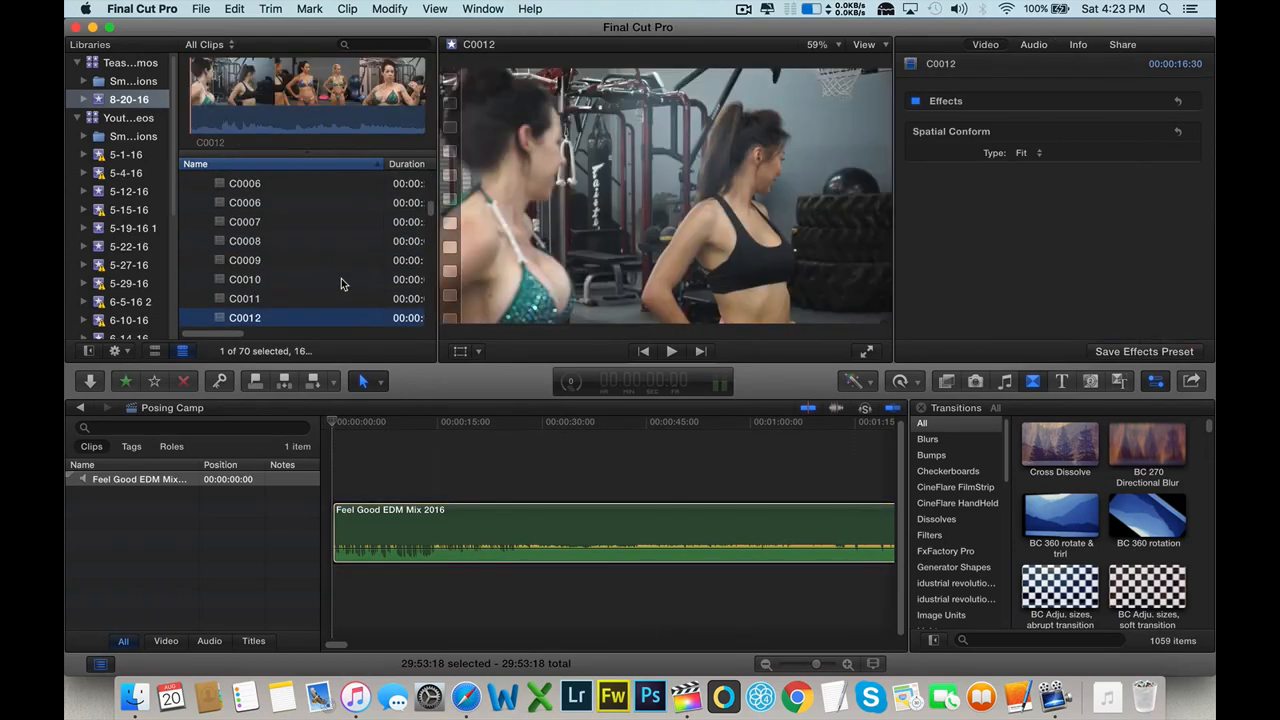
key("Down")
key("Down")
key("Down")
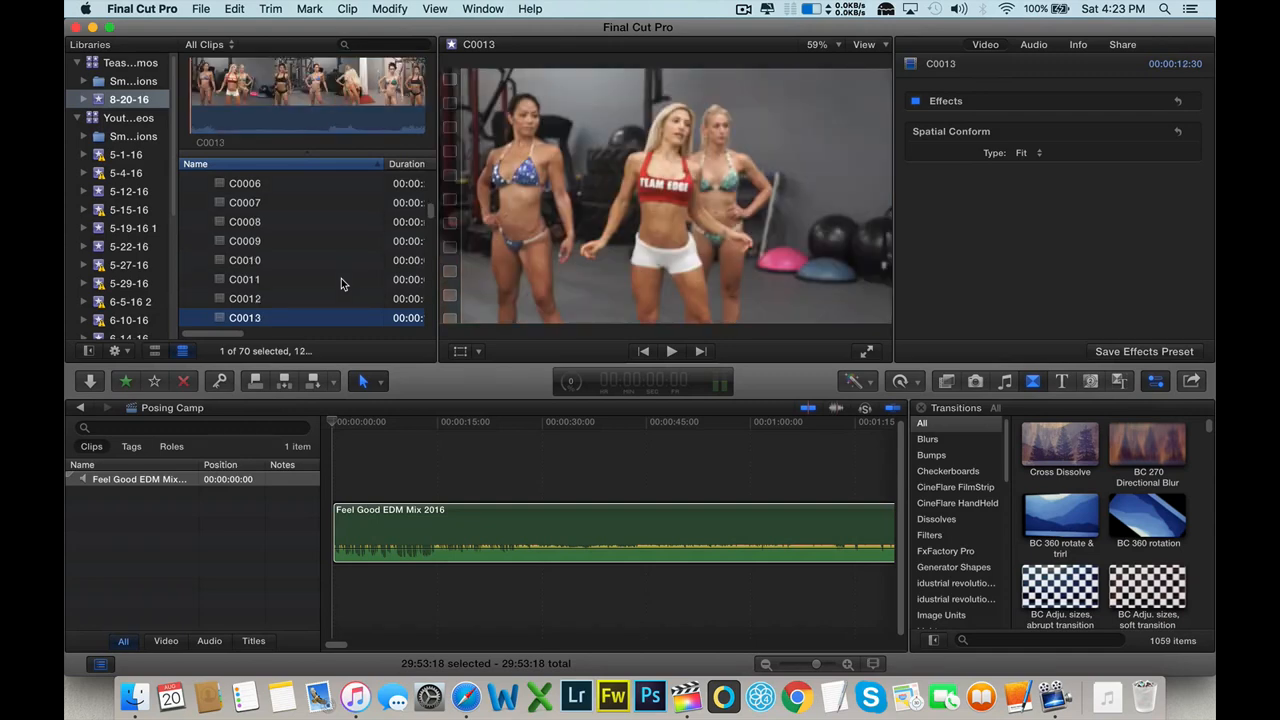
key("Down")
key("Down")
key("Down")
key("Down")
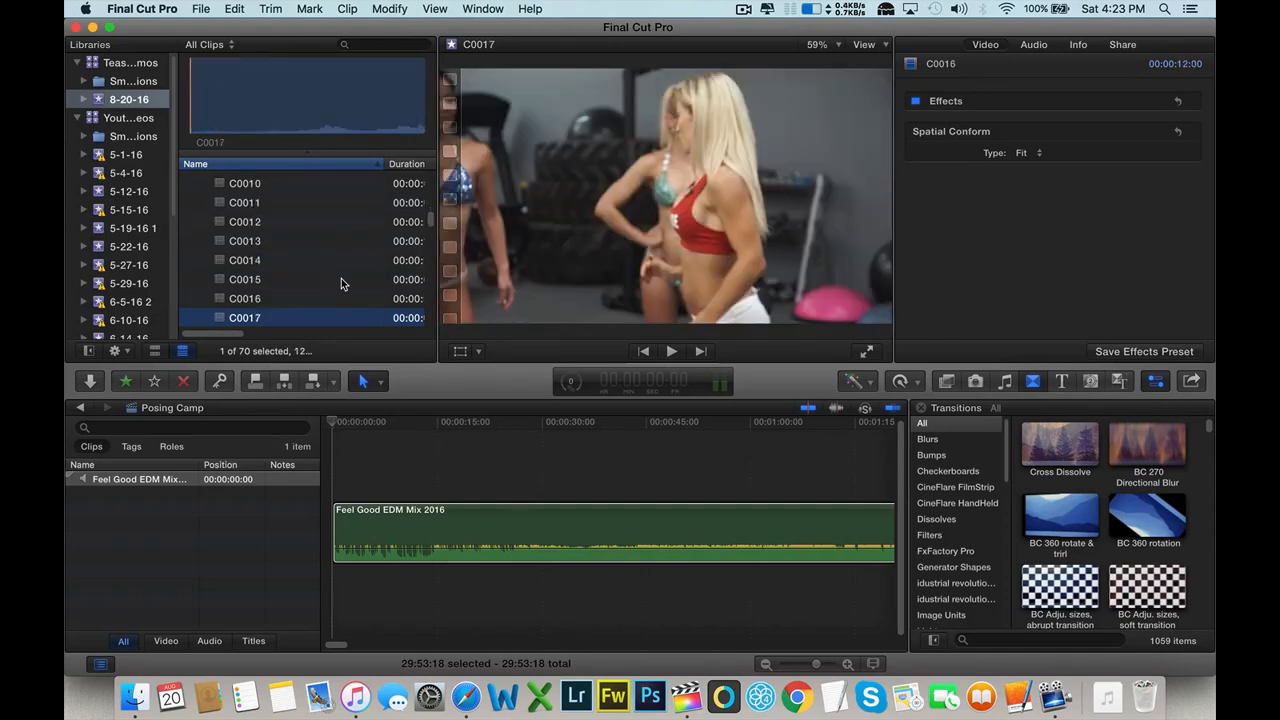
key("Down")
key("Down")
key("Down")
key("Down")
key("Down")
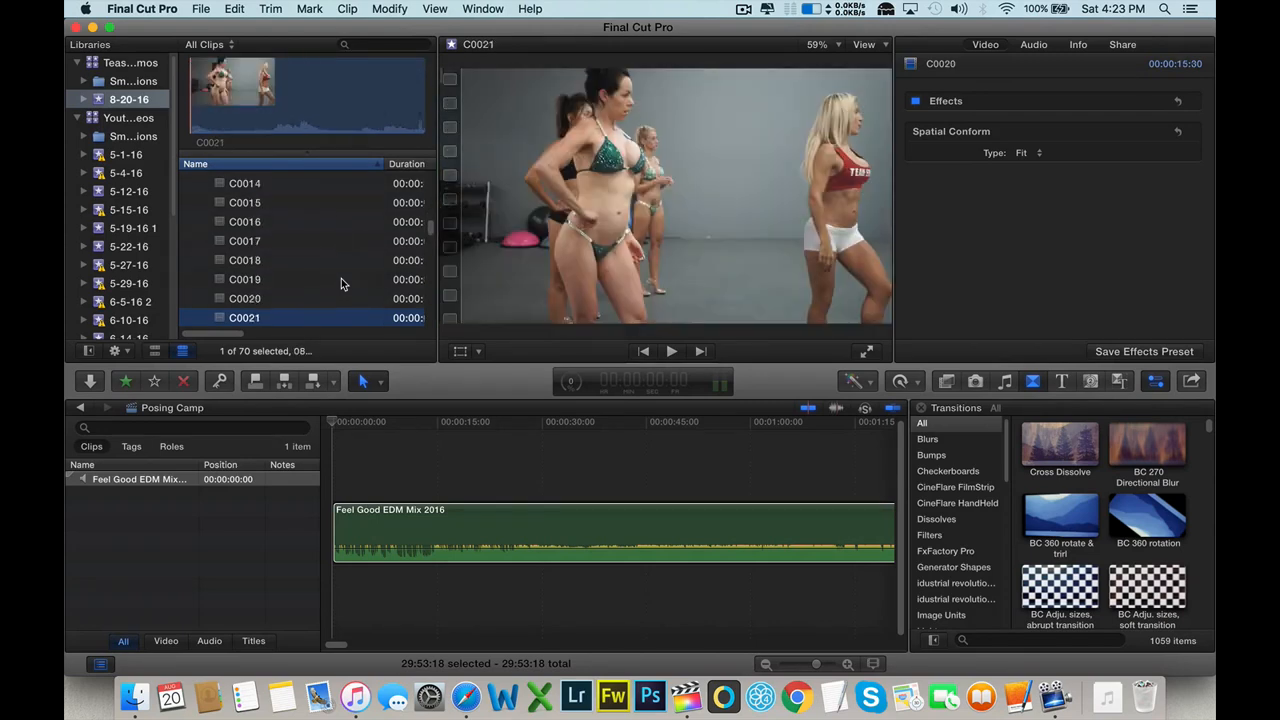
key("Down")
key("Down")
key("Down")
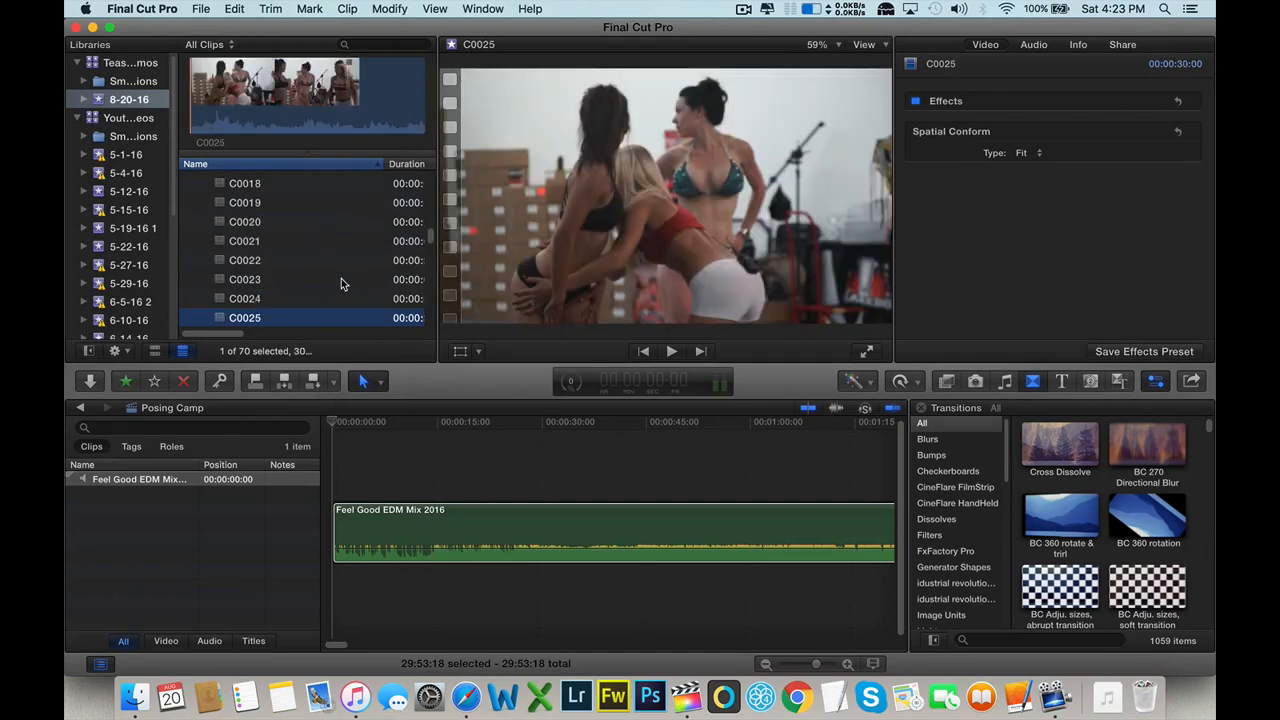
key("Down")
key("Down")
key("Down")
key("Down")
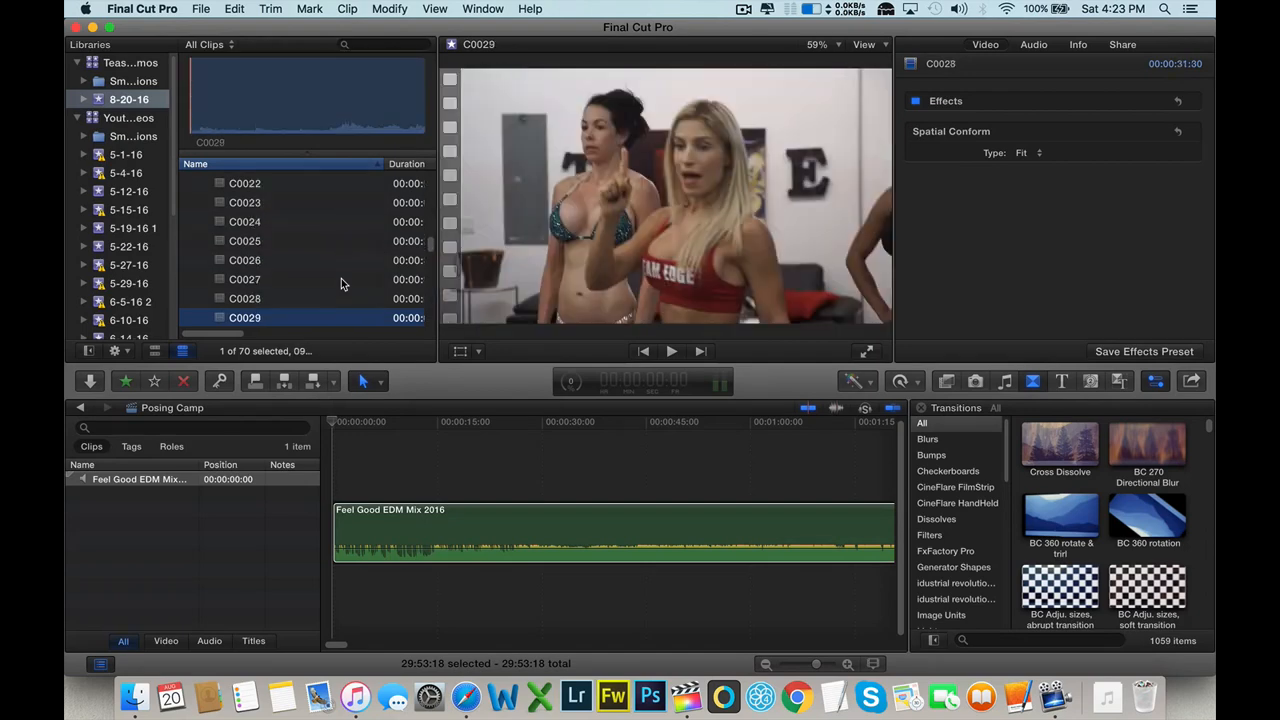
key("Down")
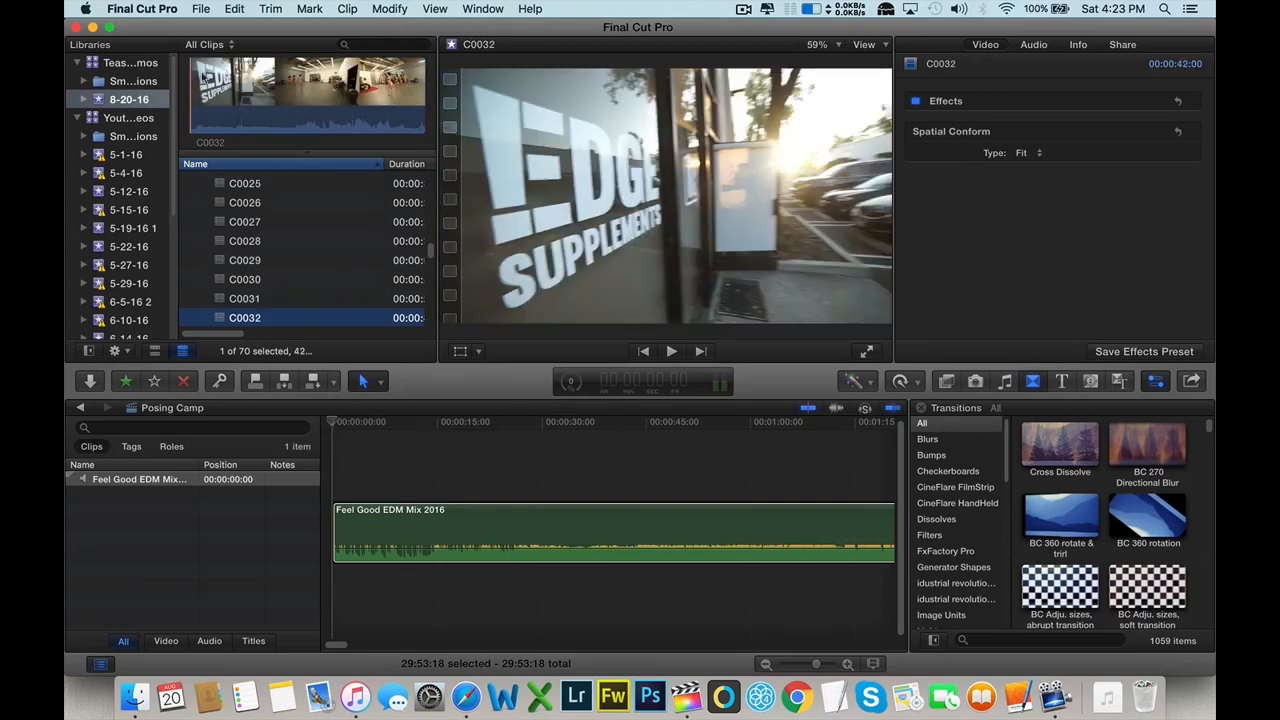
- Add clip C0032 above the music at the start of the timeline and play back its opening seconds
left_click(205, 80)
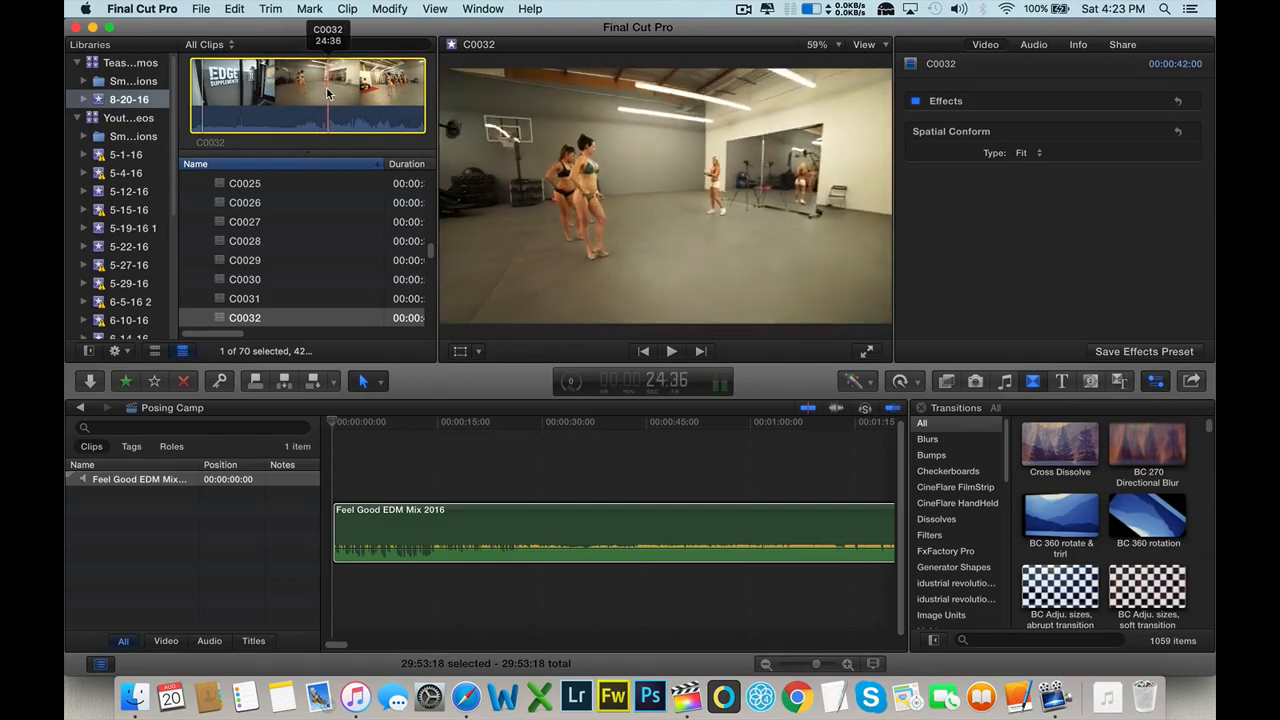
left_click_drag(268, 150, 330, 450)
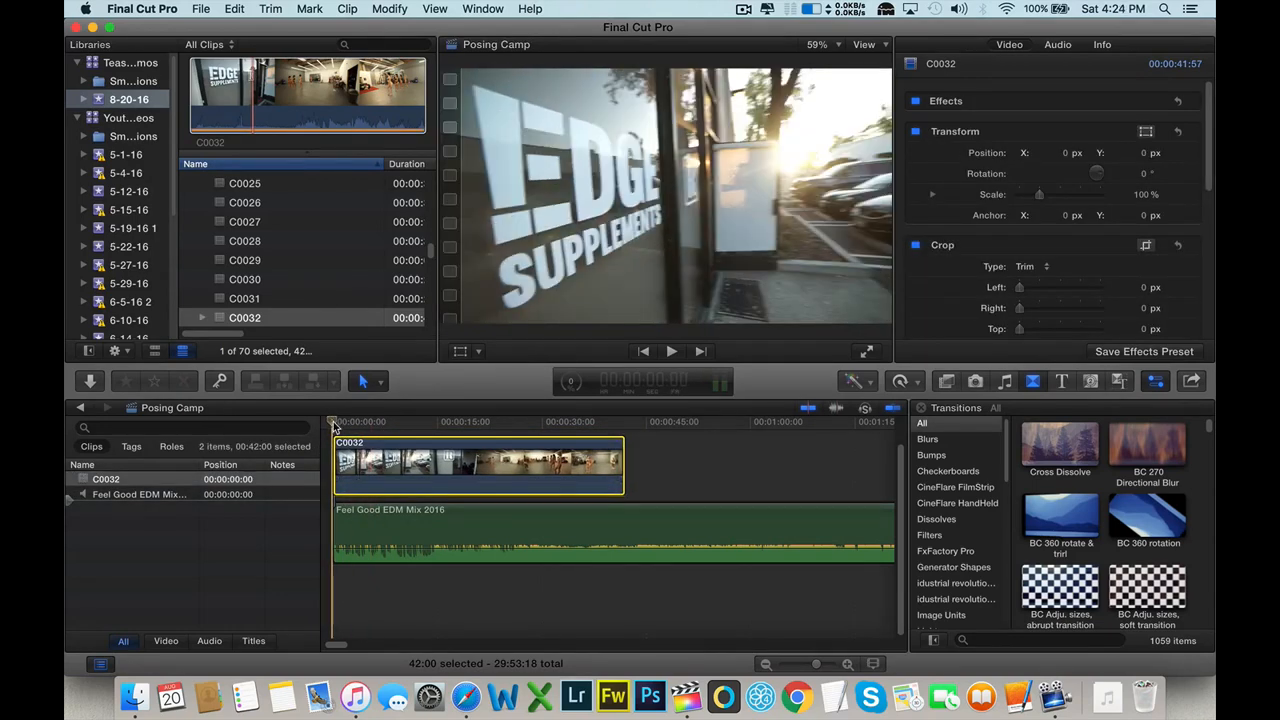
key("space")
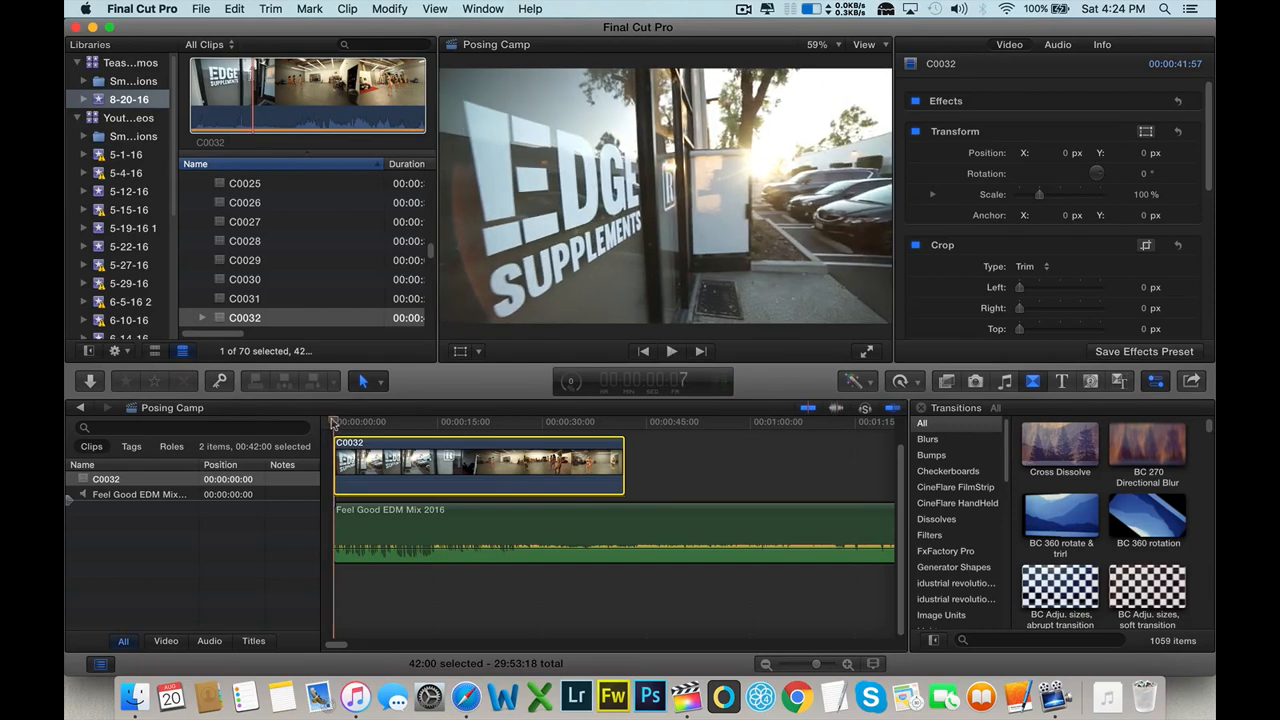
key("space")
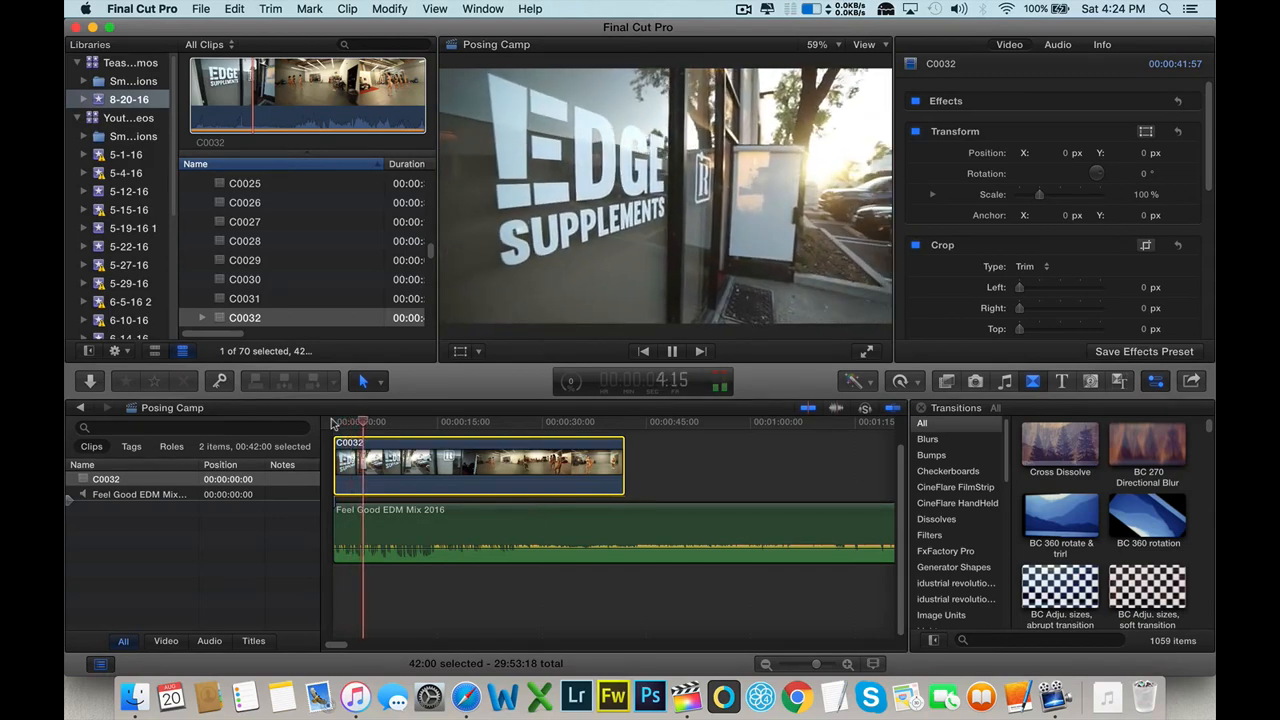
key("space")
key("Left")
key("Left")
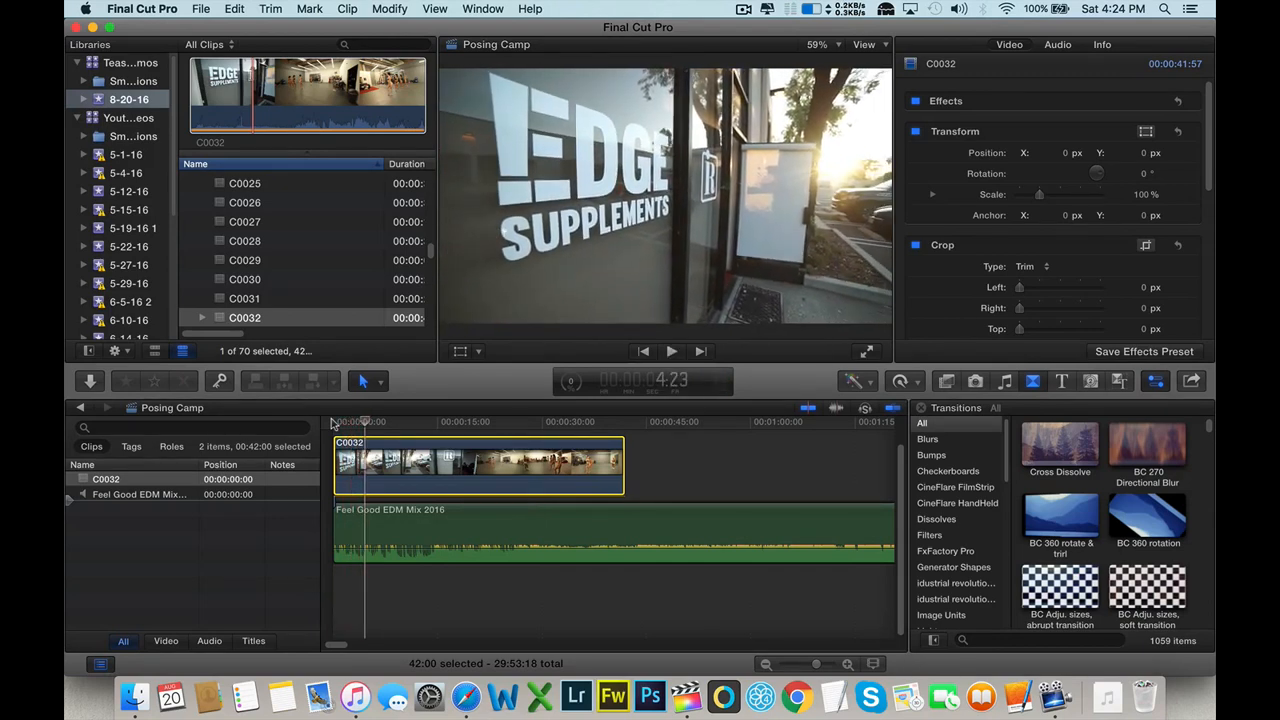
- Cut the C0032 clip at 3:23 on the timeline and delete the part before the cut
left_click_drag(365, 421, 358, 424)
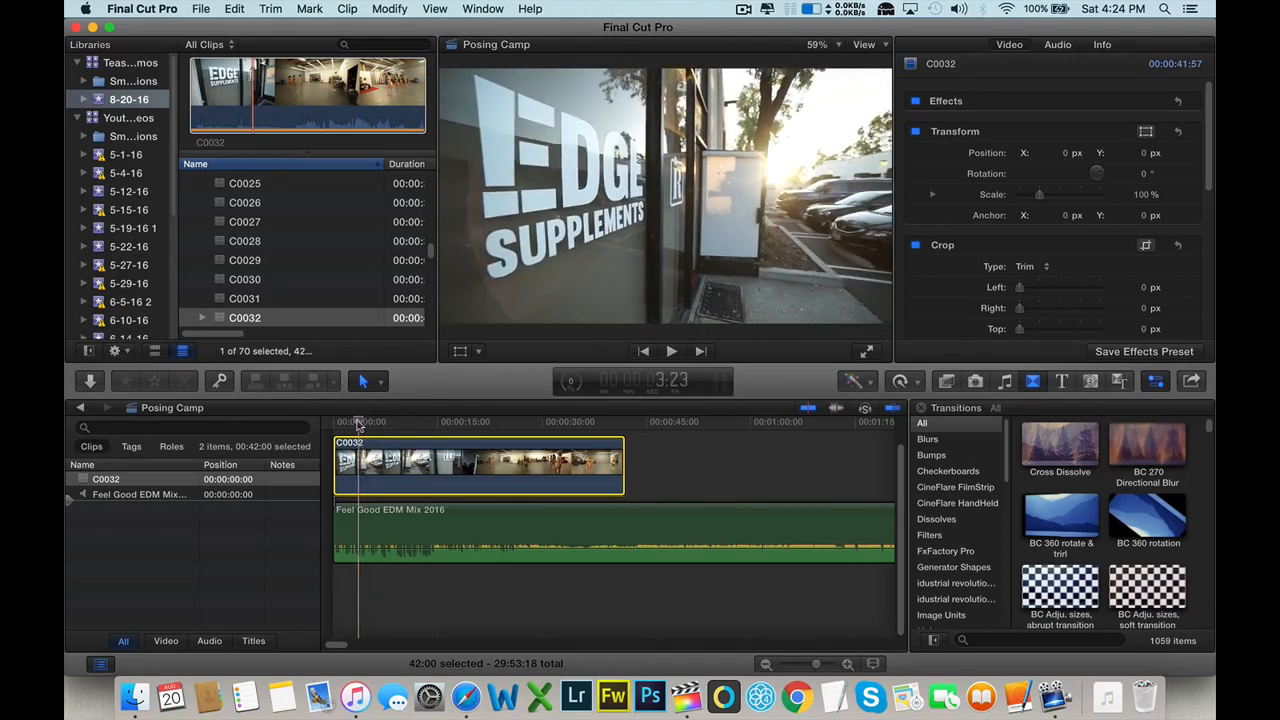
key("super+b")
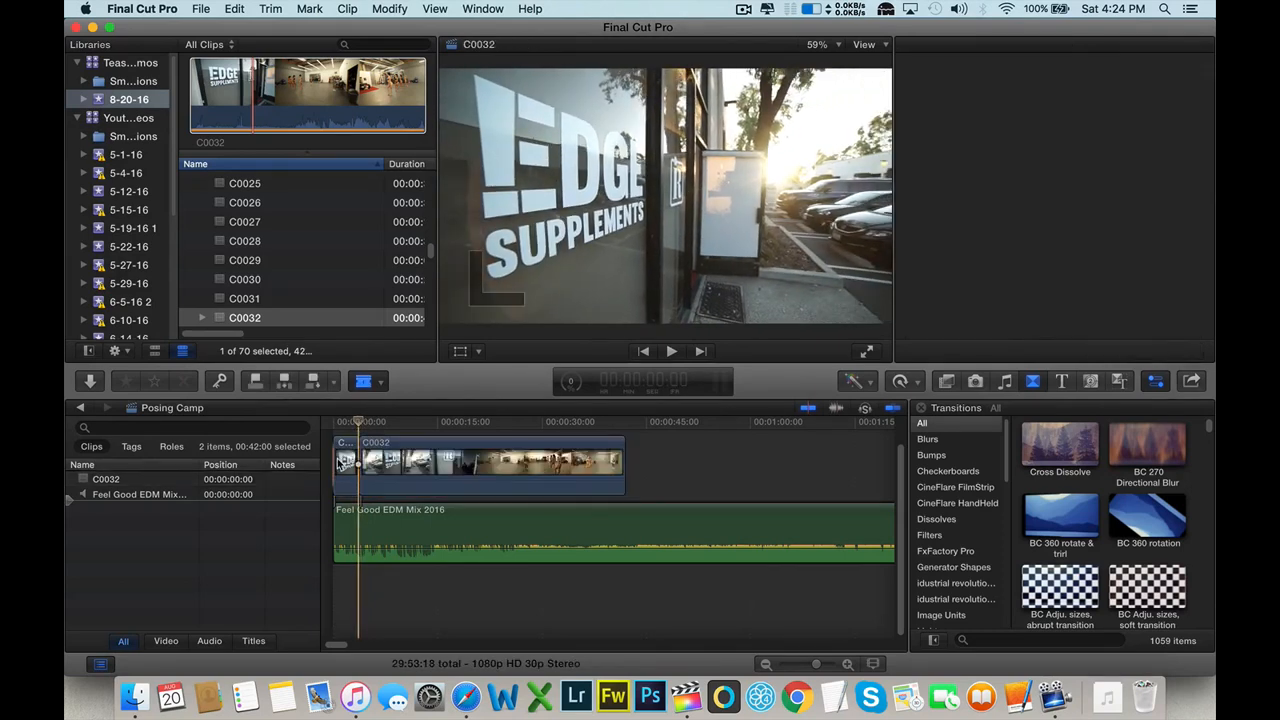
left_click(345, 460)
key("Delete")
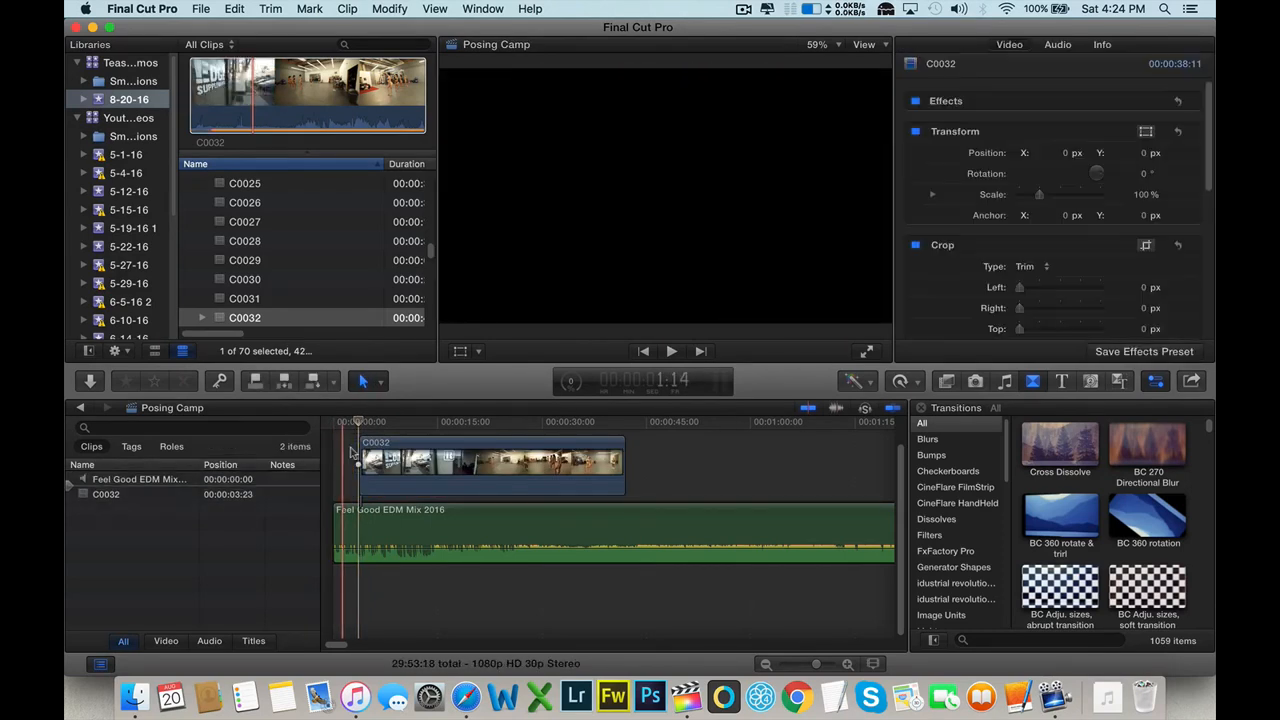
left_click_drag(362, 456, 350, 456)
key("super+z")
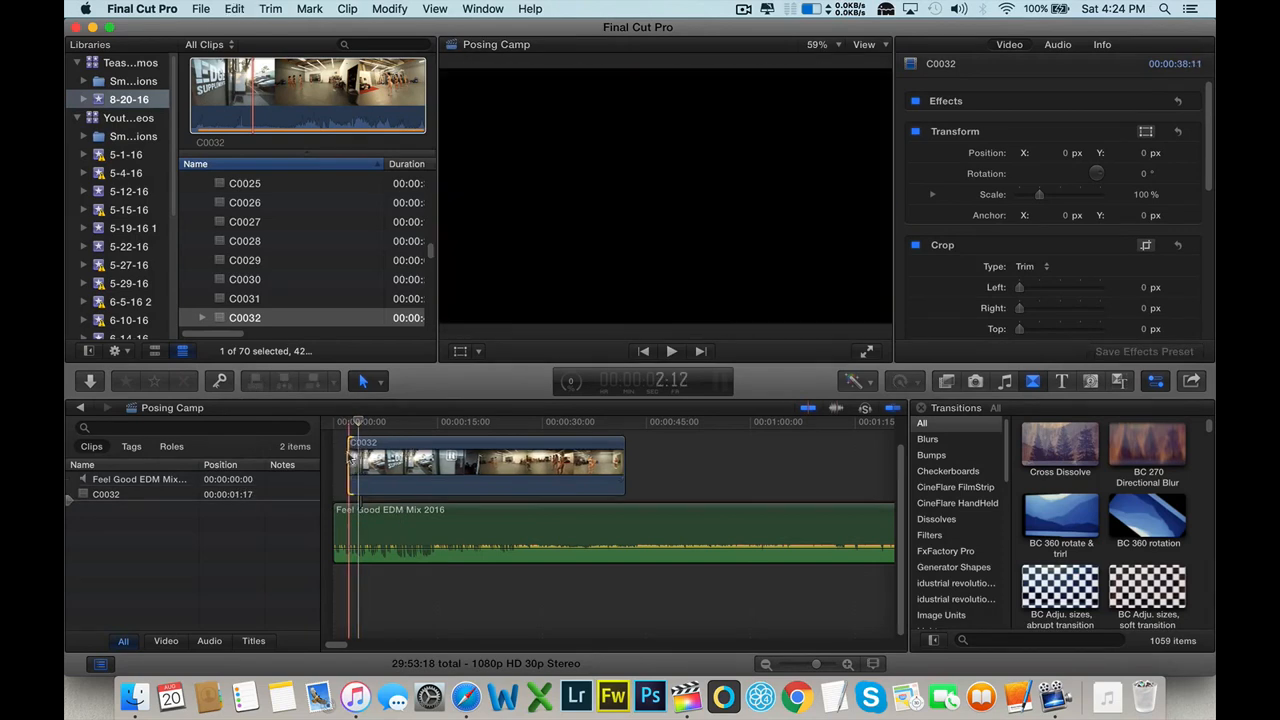
left_click_drag(400, 516, 384, 588)
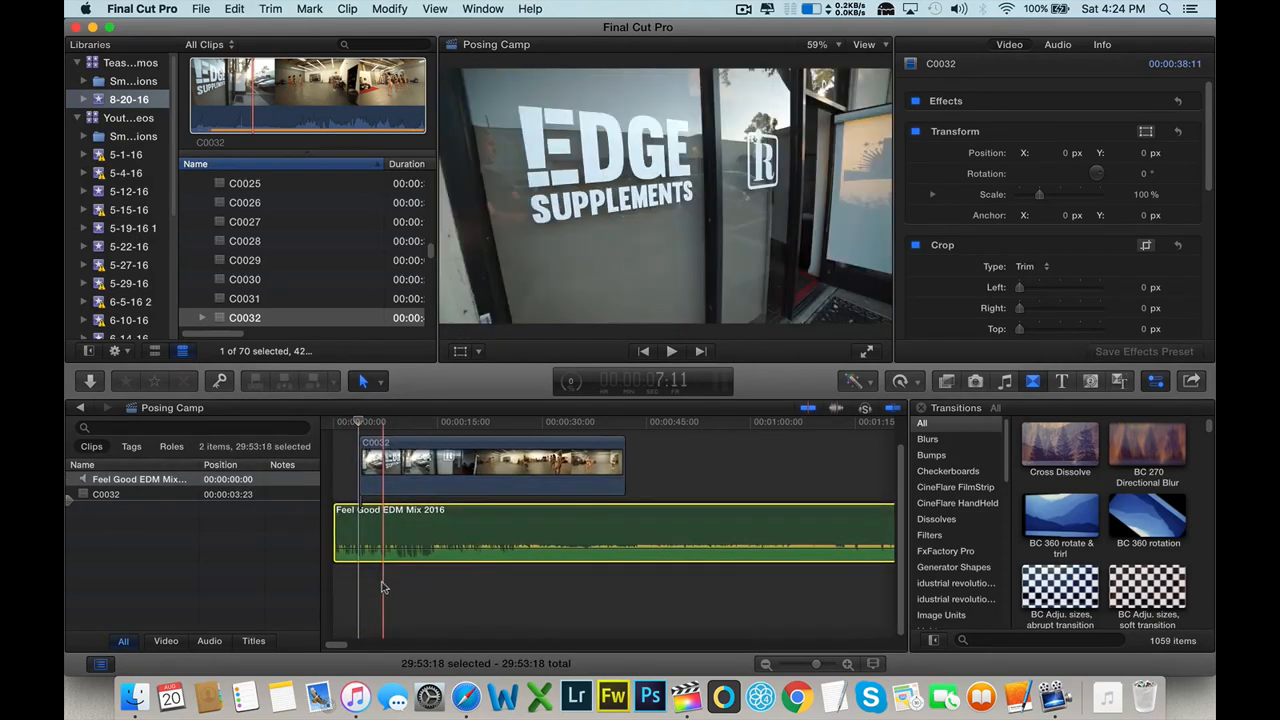
- Lift the music track out of the primary storyline and move the C0032 clip to the storyline's start
right_click(392, 511)
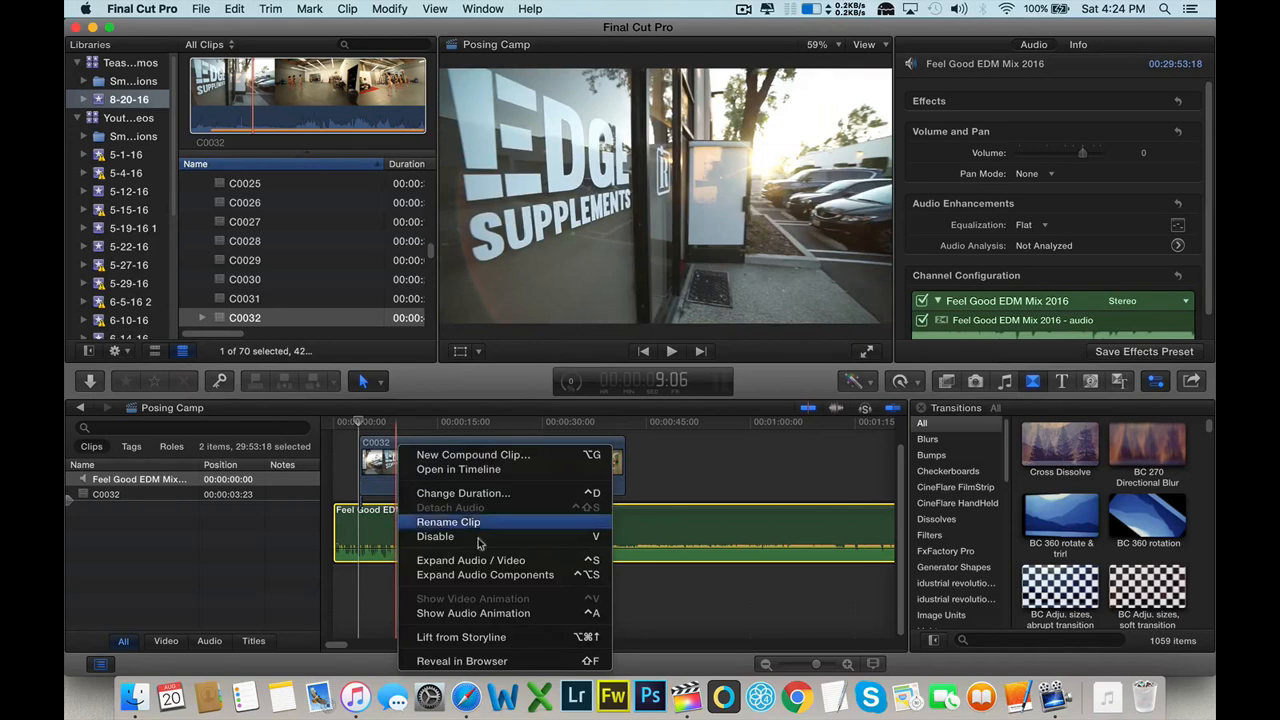
left_click(461, 637)
left_click_drag(481, 462, 453, 527)
- Move the music track back to the start of the timeline and delete the gap after C0032
left_click(643, 537)
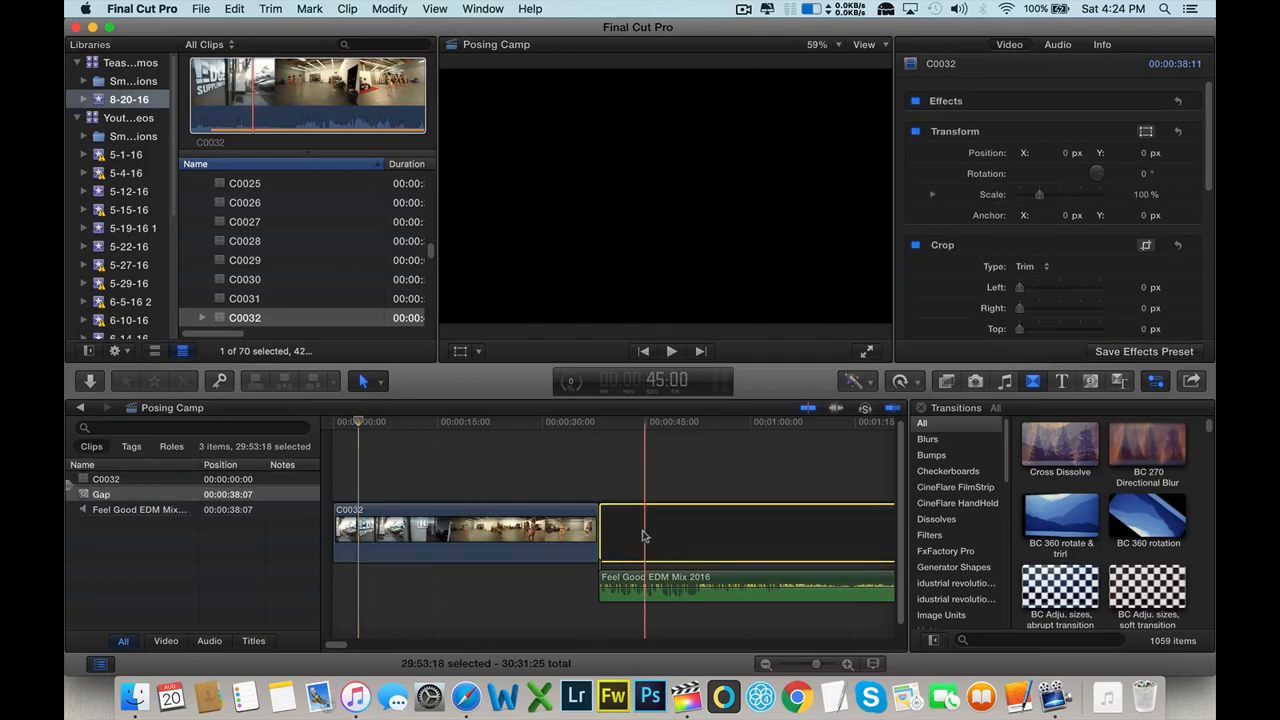
left_click_drag(601, 585, 337, 582)
left_click(626, 521)
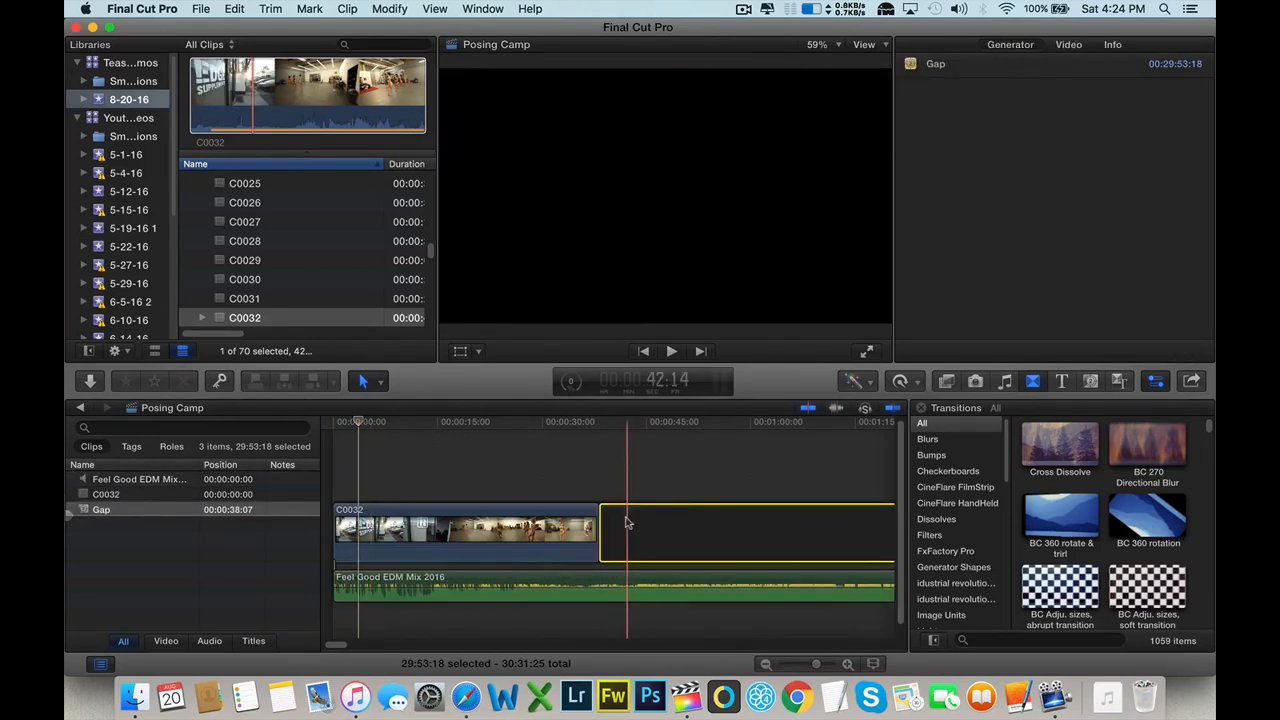
key("Delete")
- Play the timeline from the start and cut the C0032 clip at 2:15
left_click(335, 475)
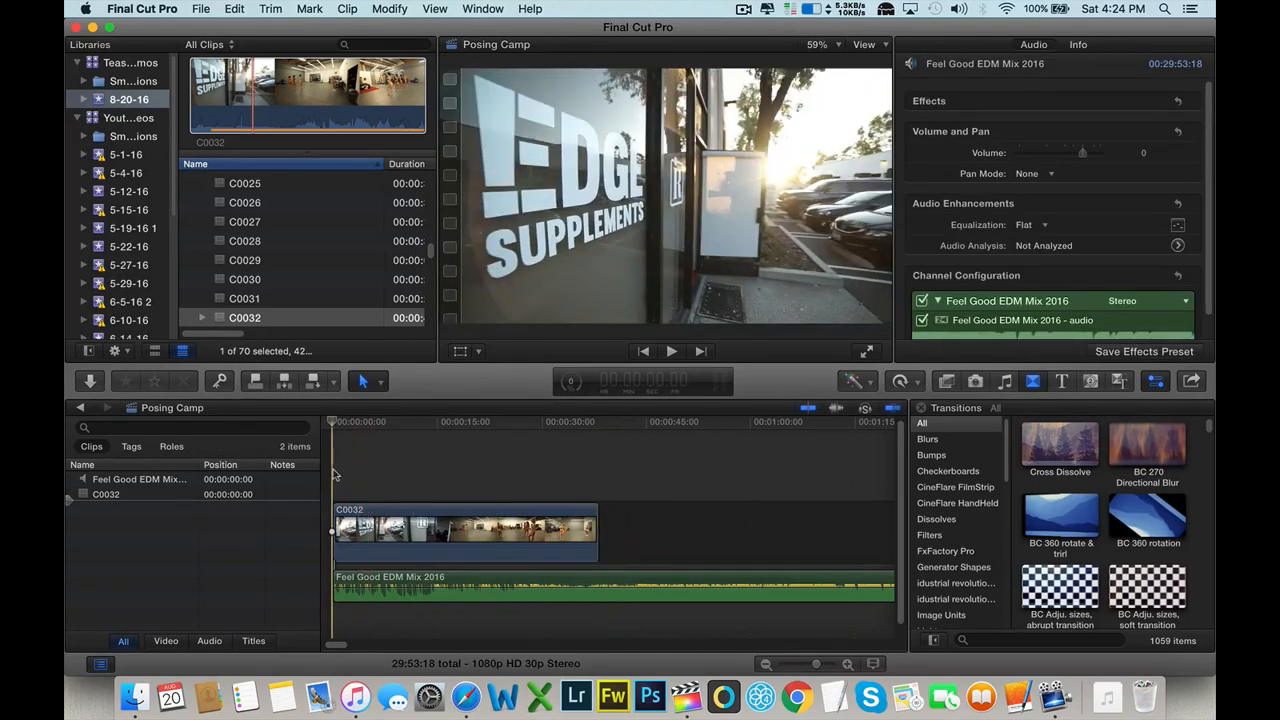
key("space")
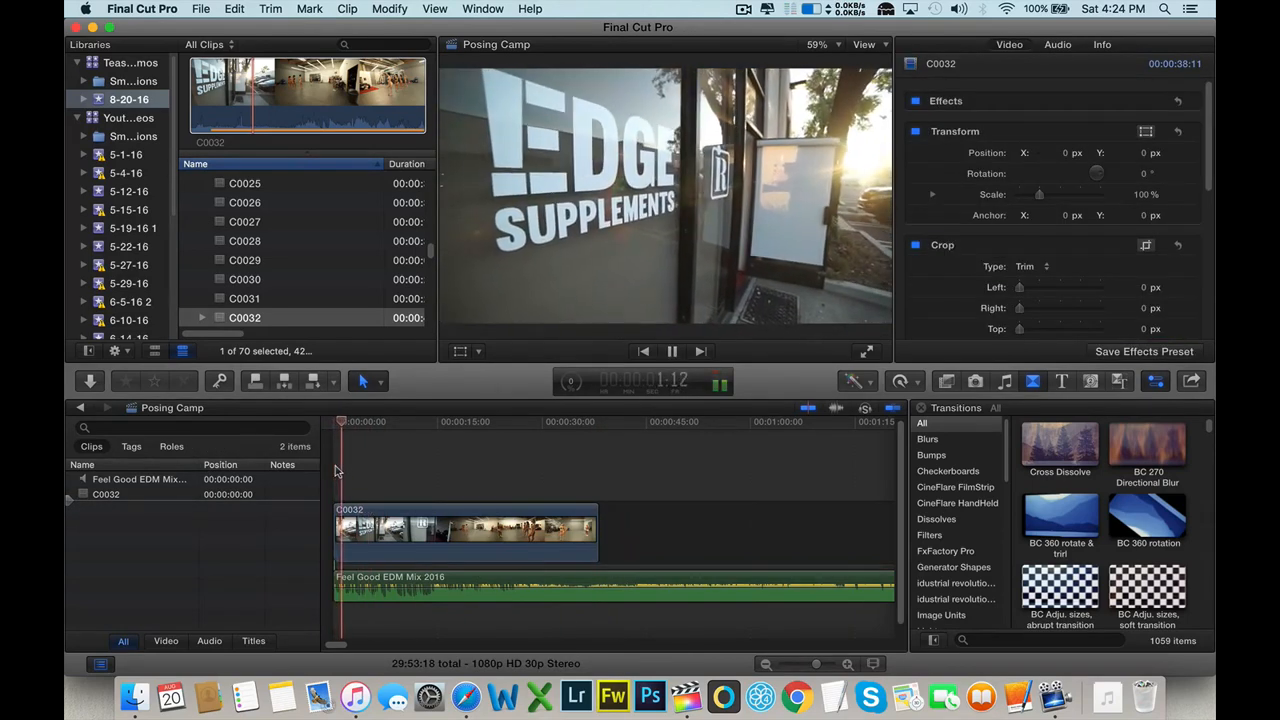
key("space")
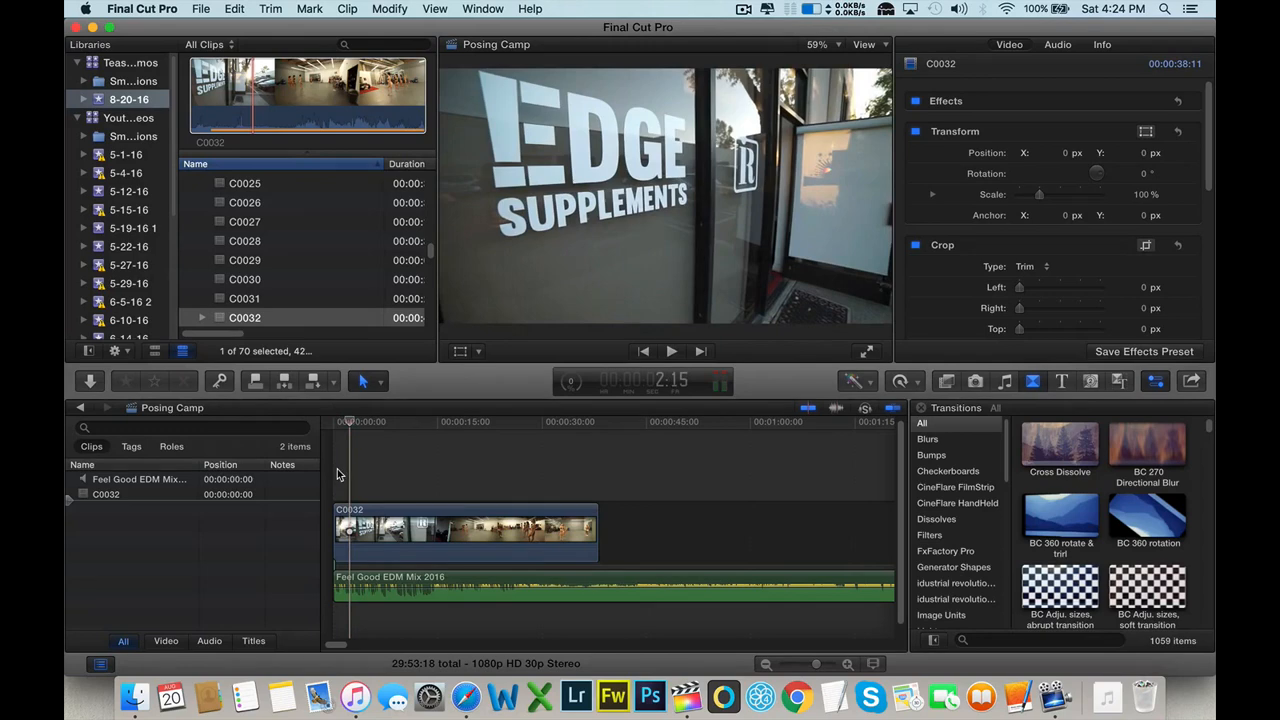
left_click(350, 519)
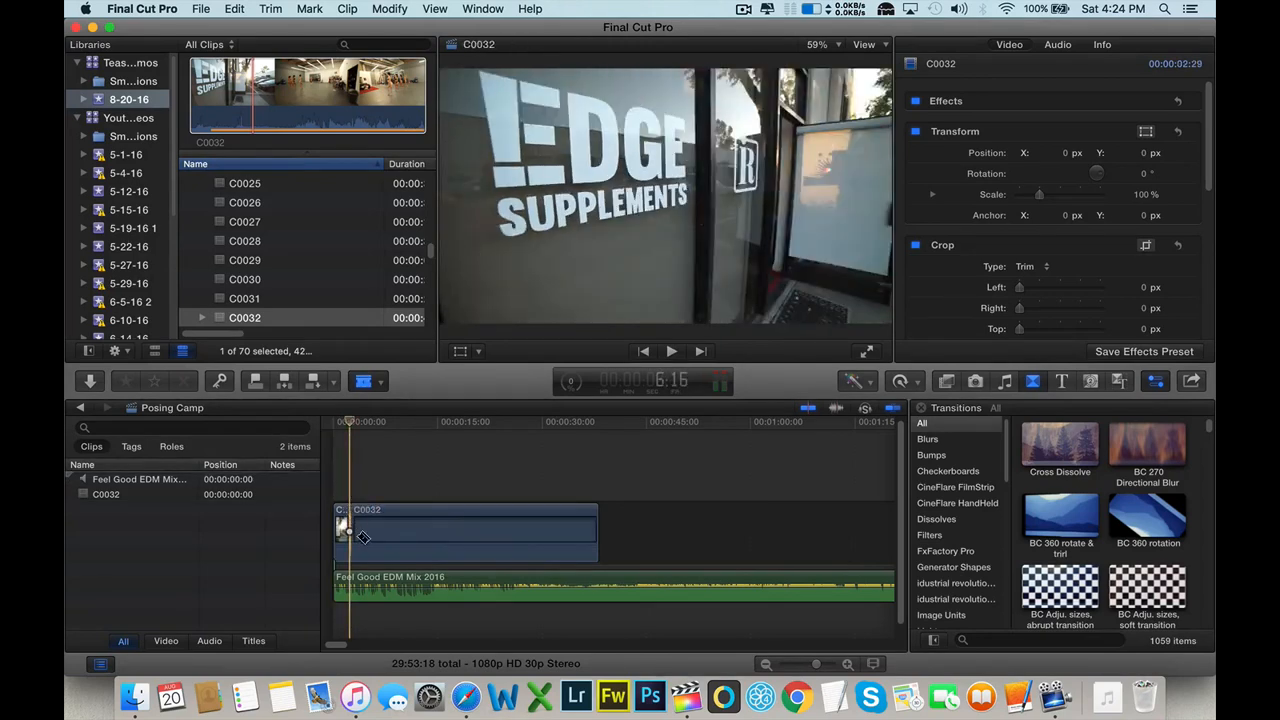
- Slow the first segment of C0032 down to 50% speed
left_click(375, 524)
left_click(338, 523)
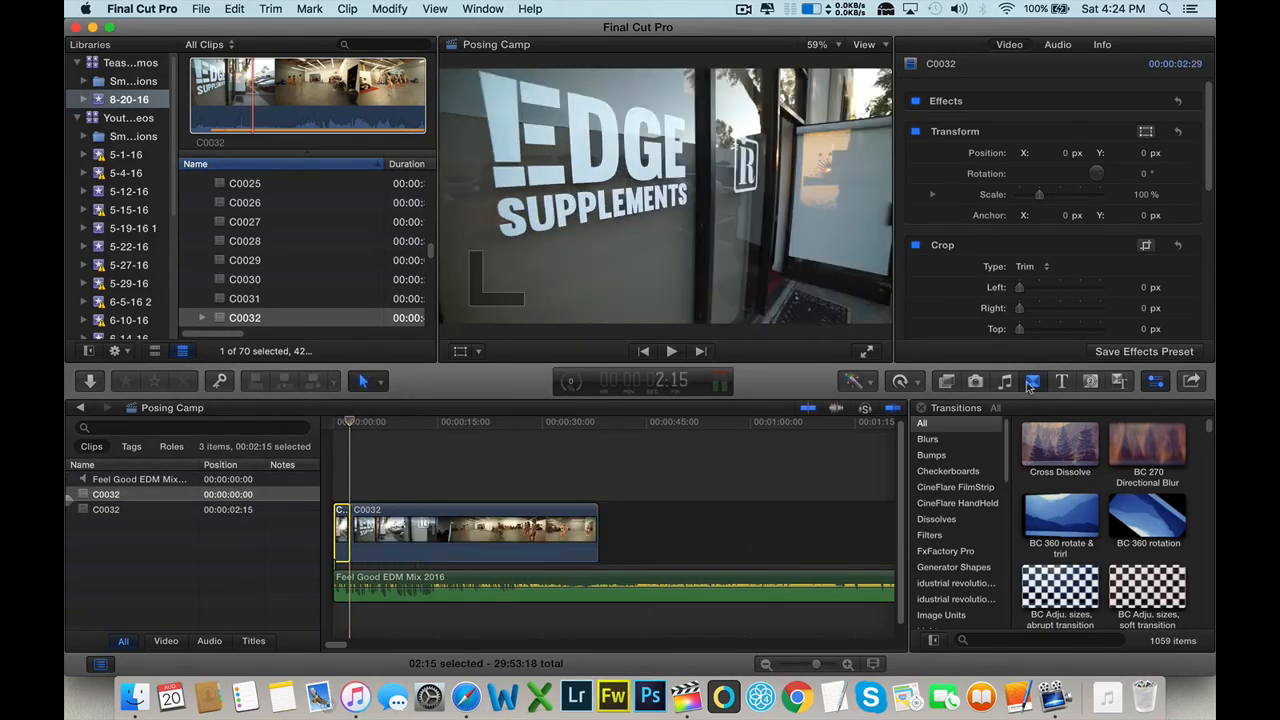
left_click(917, 381)
mouse_move(925, 401)
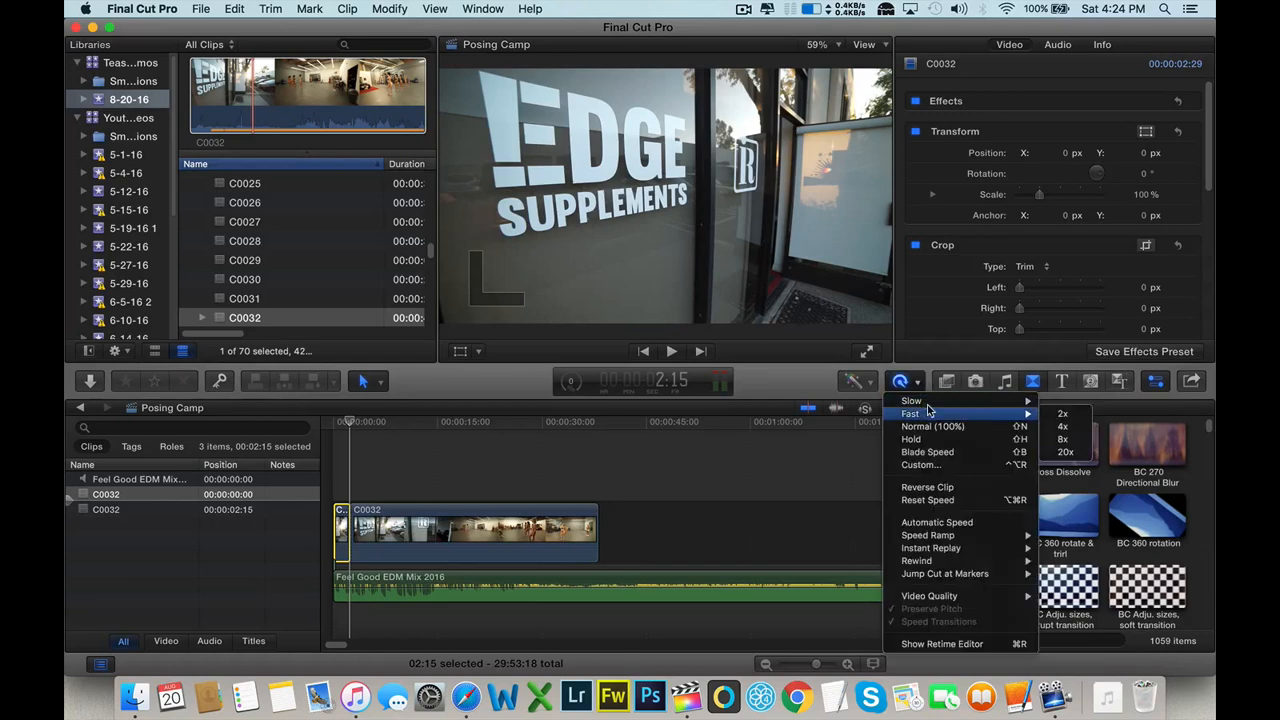
left_click(1050, 401)
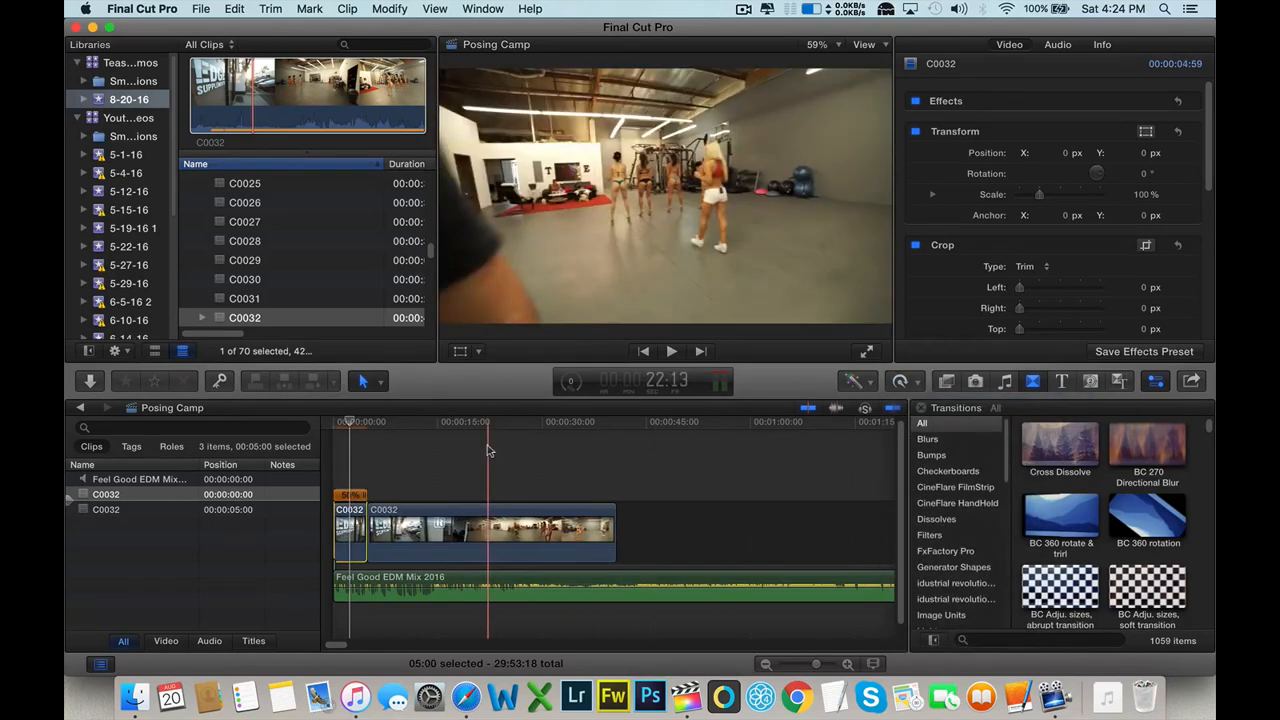
- Play the slowed opening from the timeline's start and trim the beginning of the second C0032 segment, leaving it 23:50 long
left_click(332, 465)
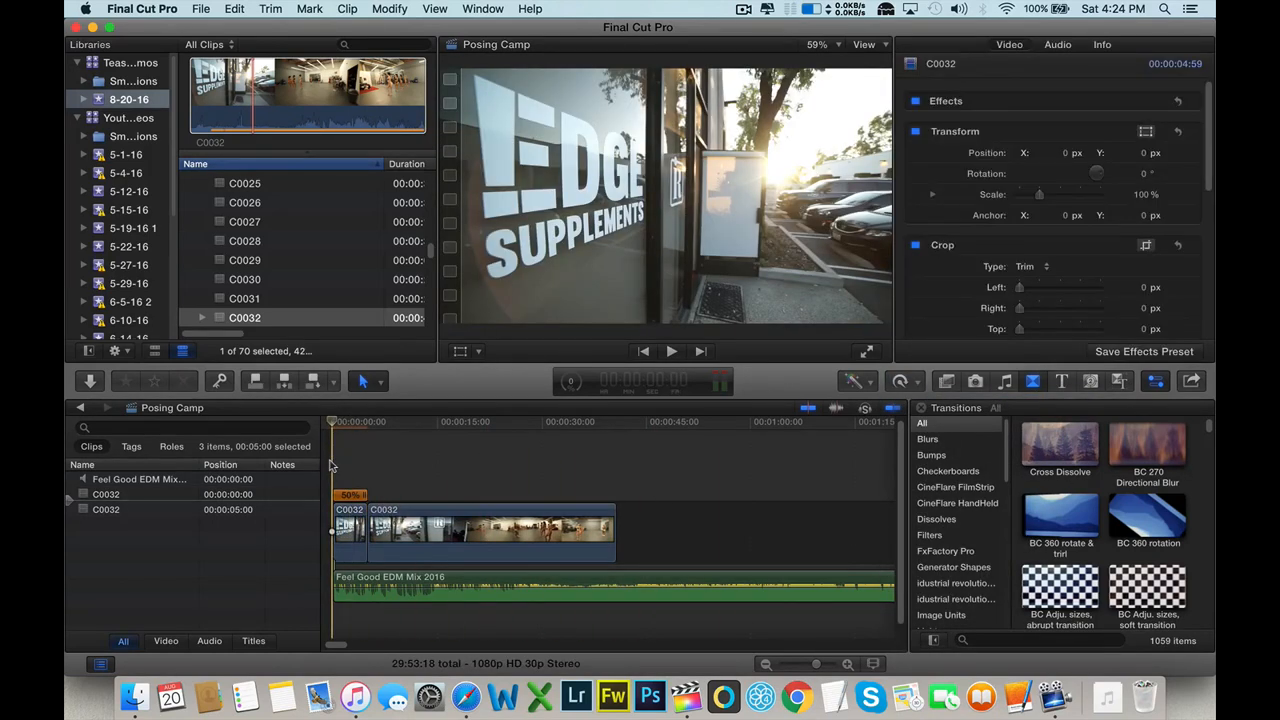
key("space")
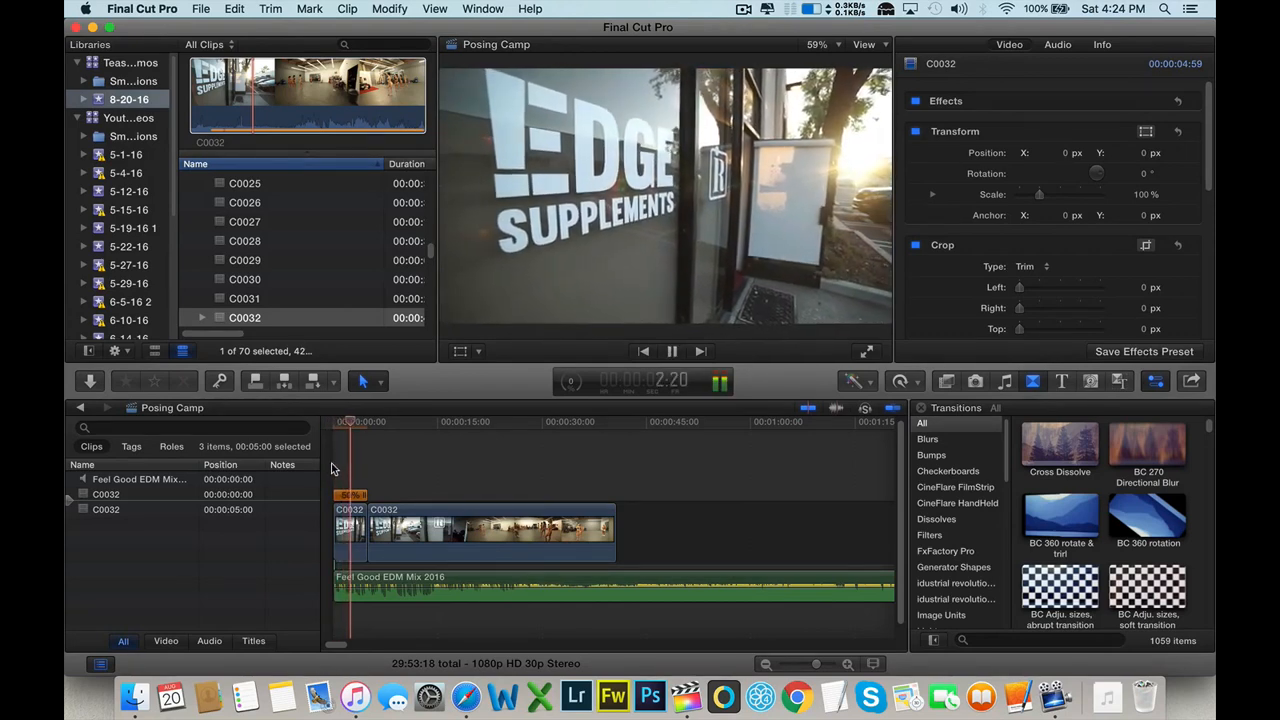
key("space")
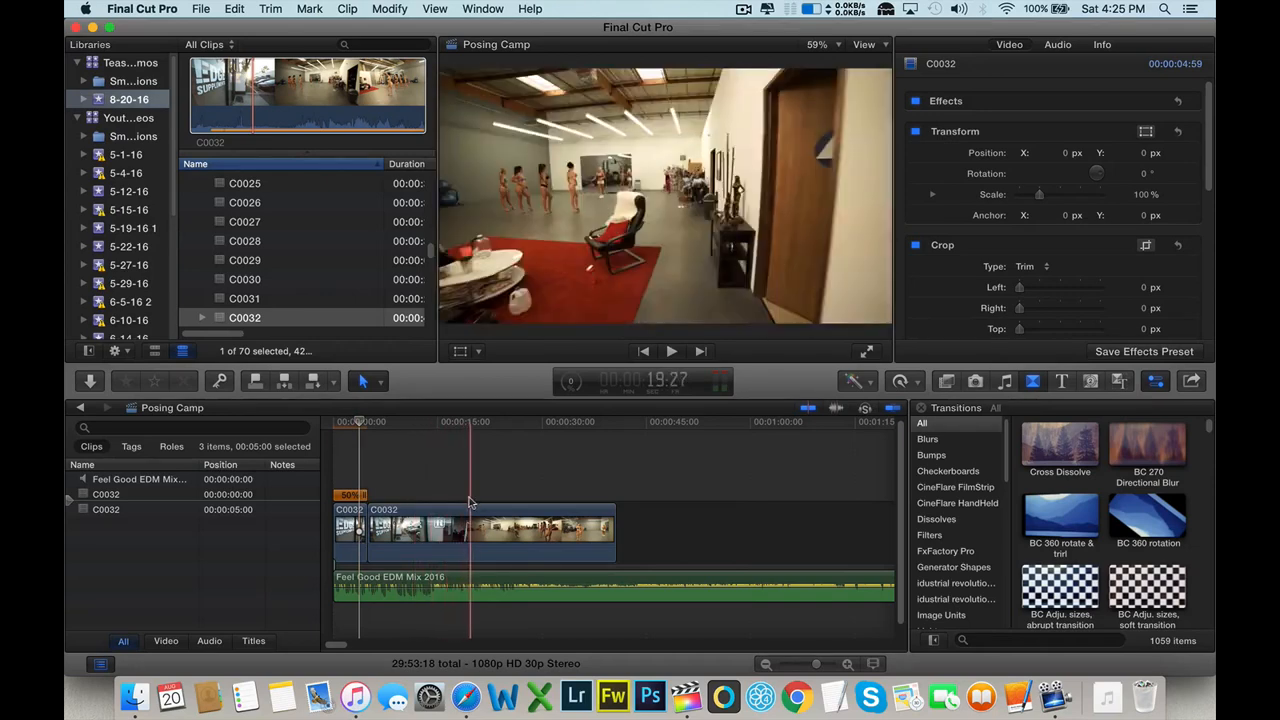
left_click_drag(370, 515, 453, 526)
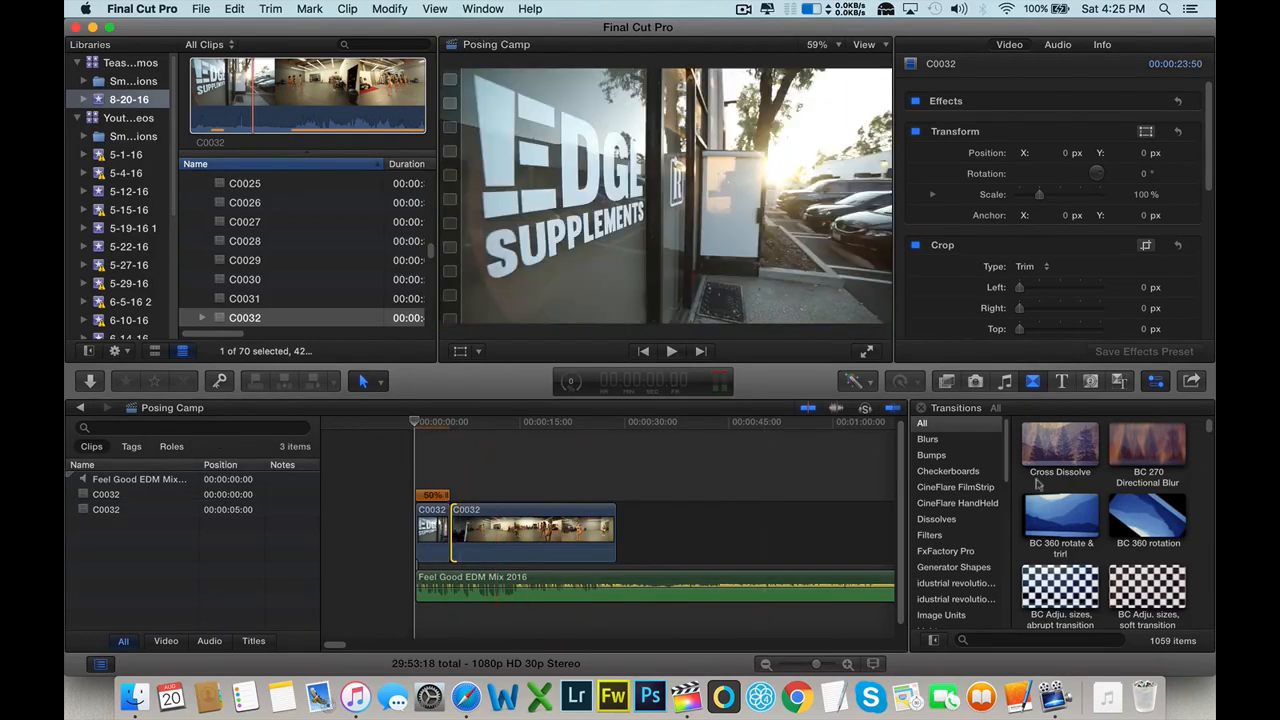
- Try the BC Black hole small transition between the first two C0032 segments and play the edit across it
scroll(1201, 516, "down", 10)
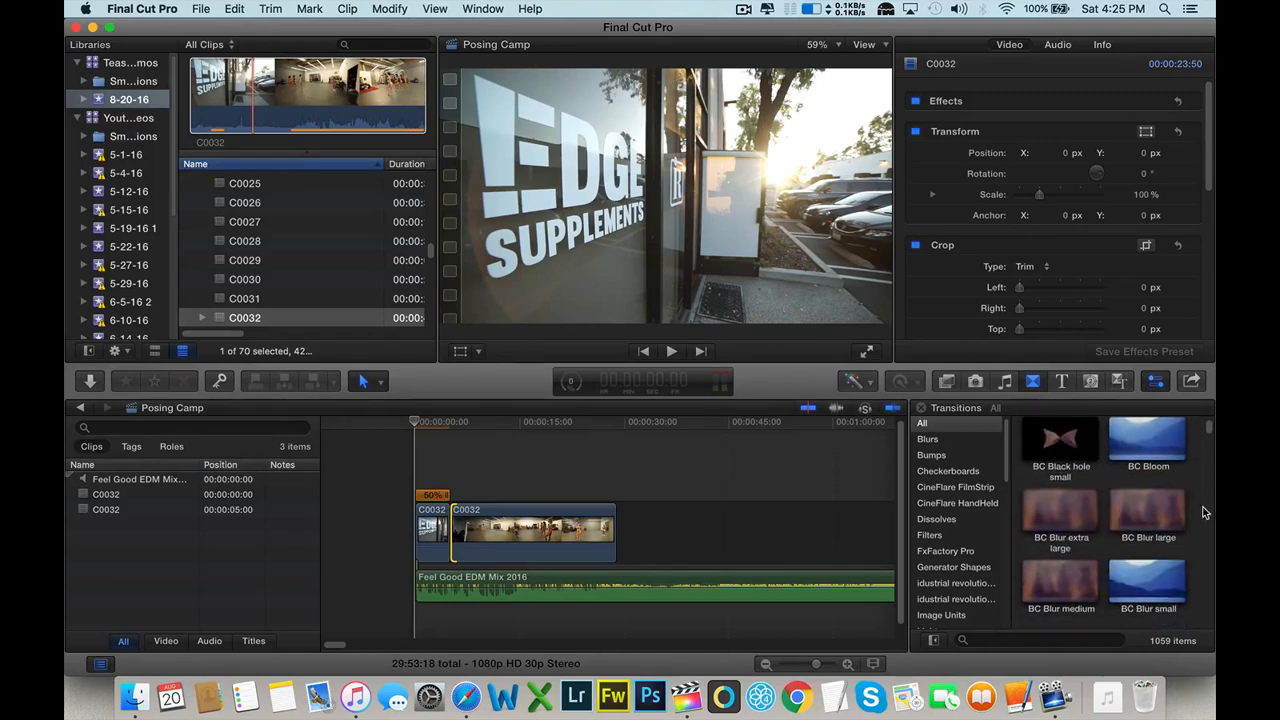
left_click(1072, 451)
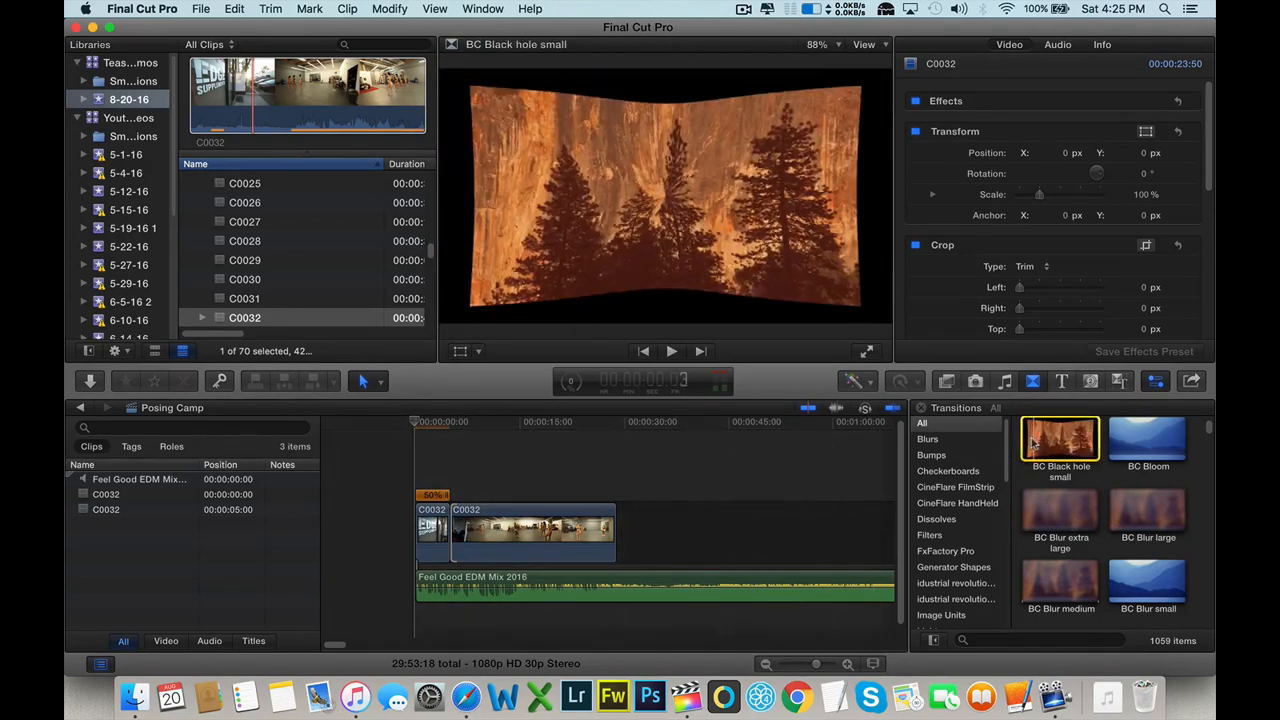
left_click_drag(1068, 440, 452, 528)
left_click(446, 469)
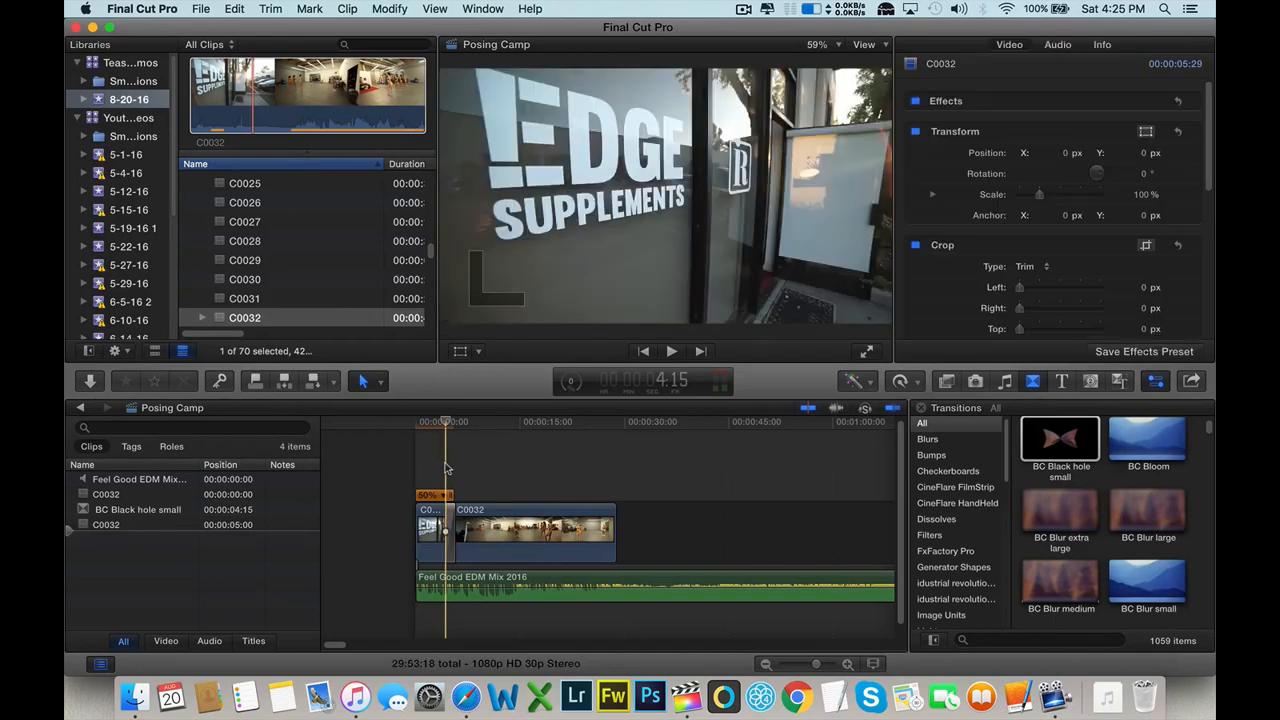
key("space")
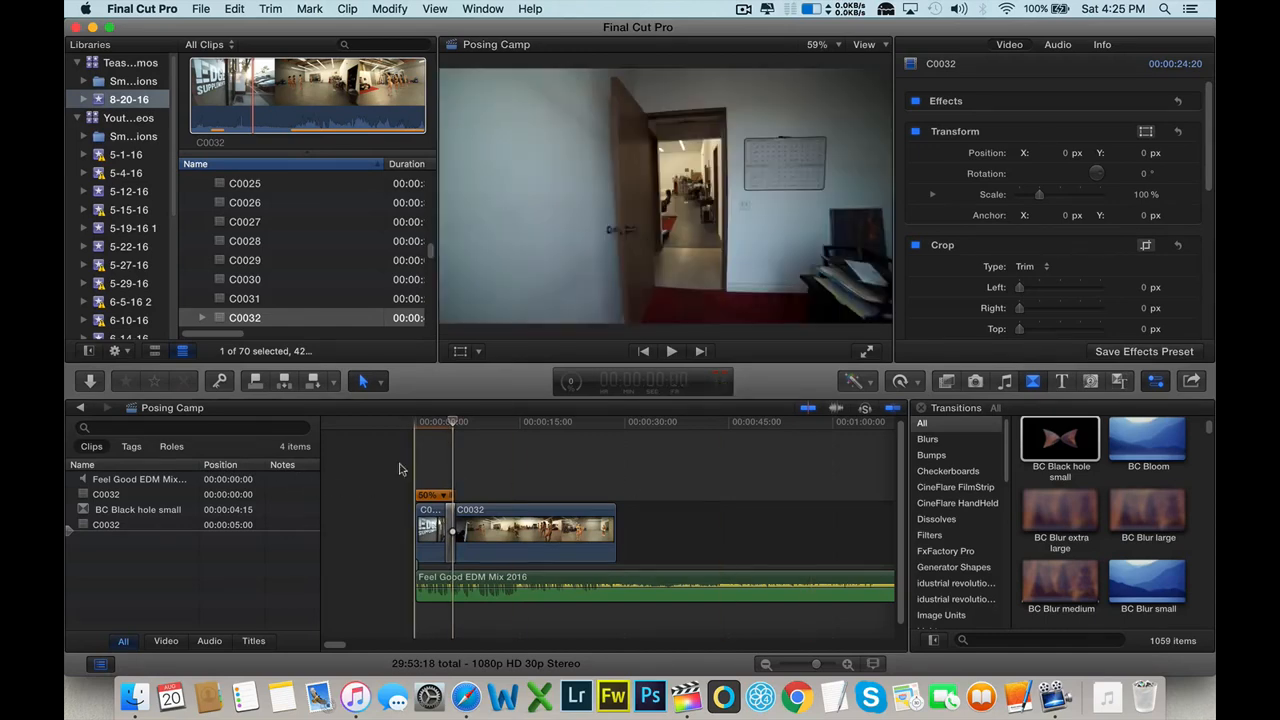
left_click(404, 467)
key("space")
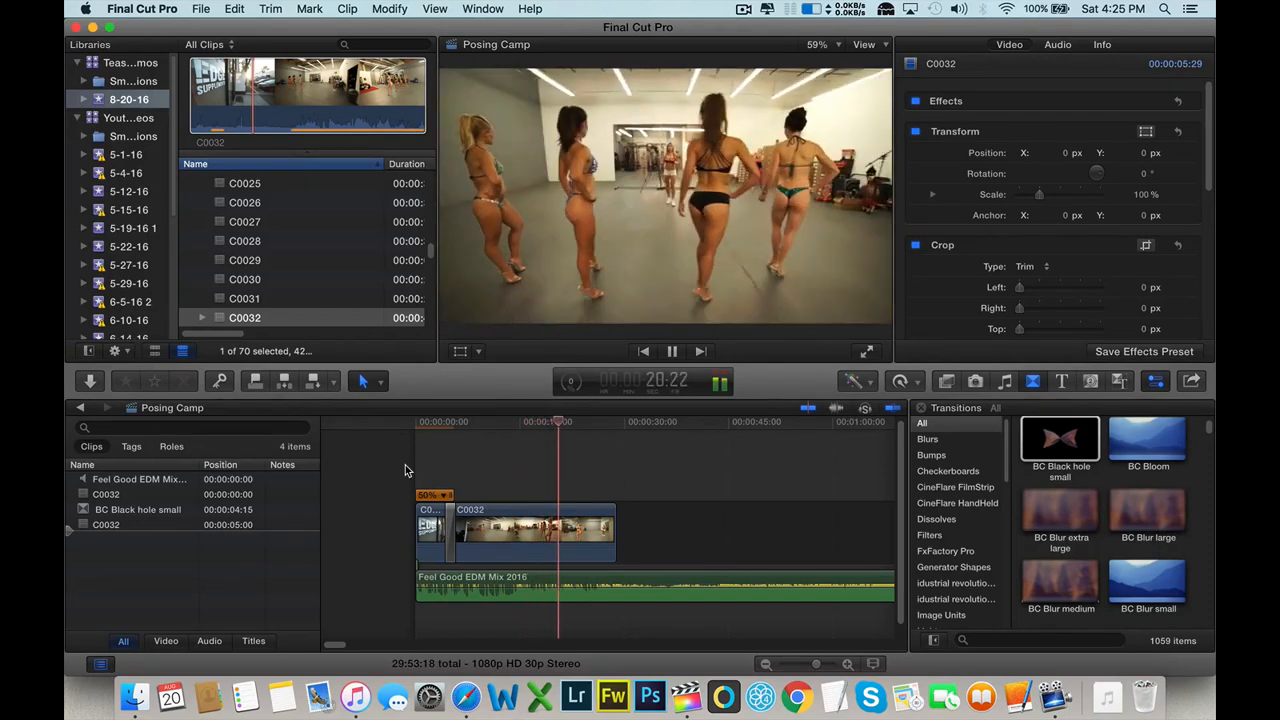
key("space")
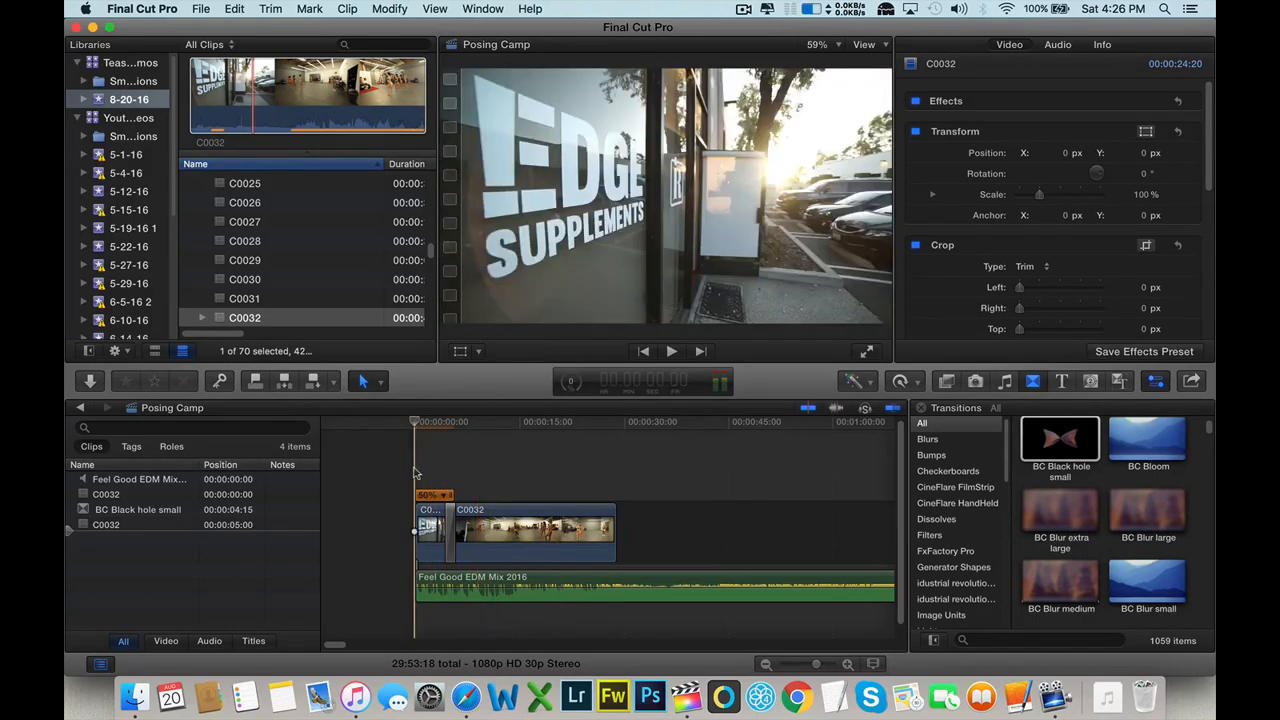
- Apply the BC Bloom transition at the edit between the first two C0032 segments and preview it from the timeline's start
left_click(1124, 441)
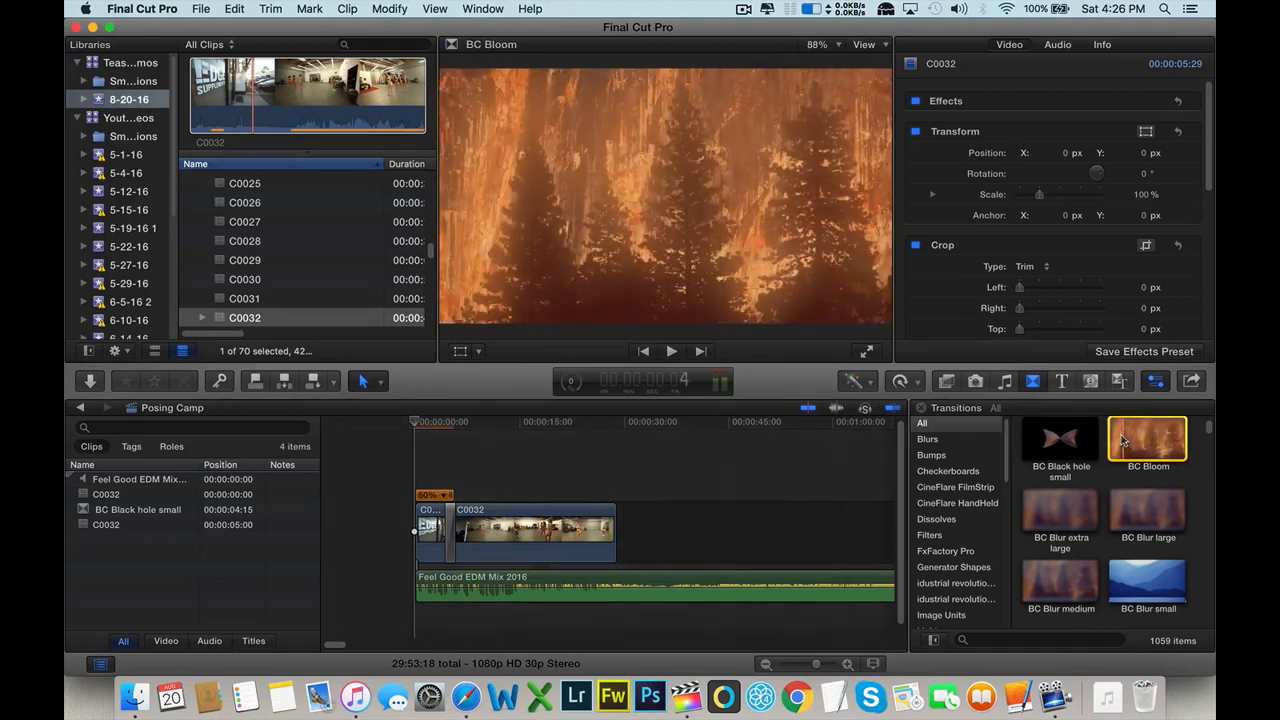
left_click_drag(1124, 441, 445, 526)
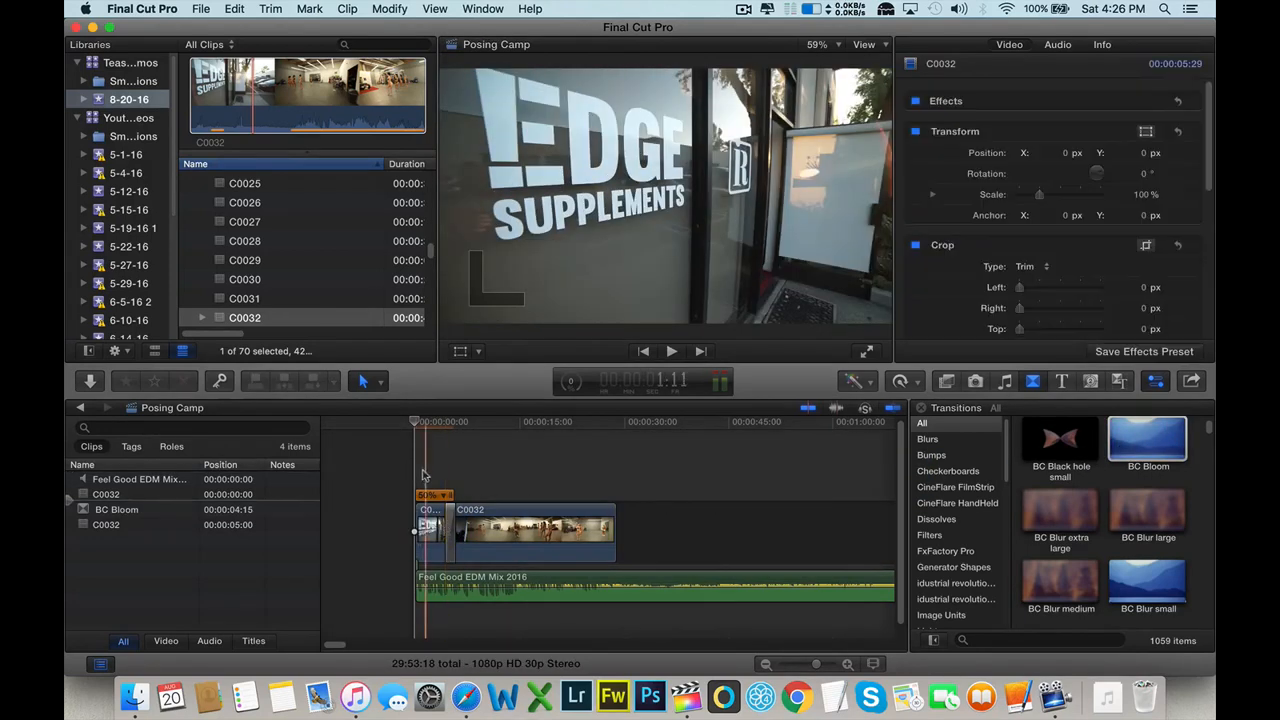
key("space")
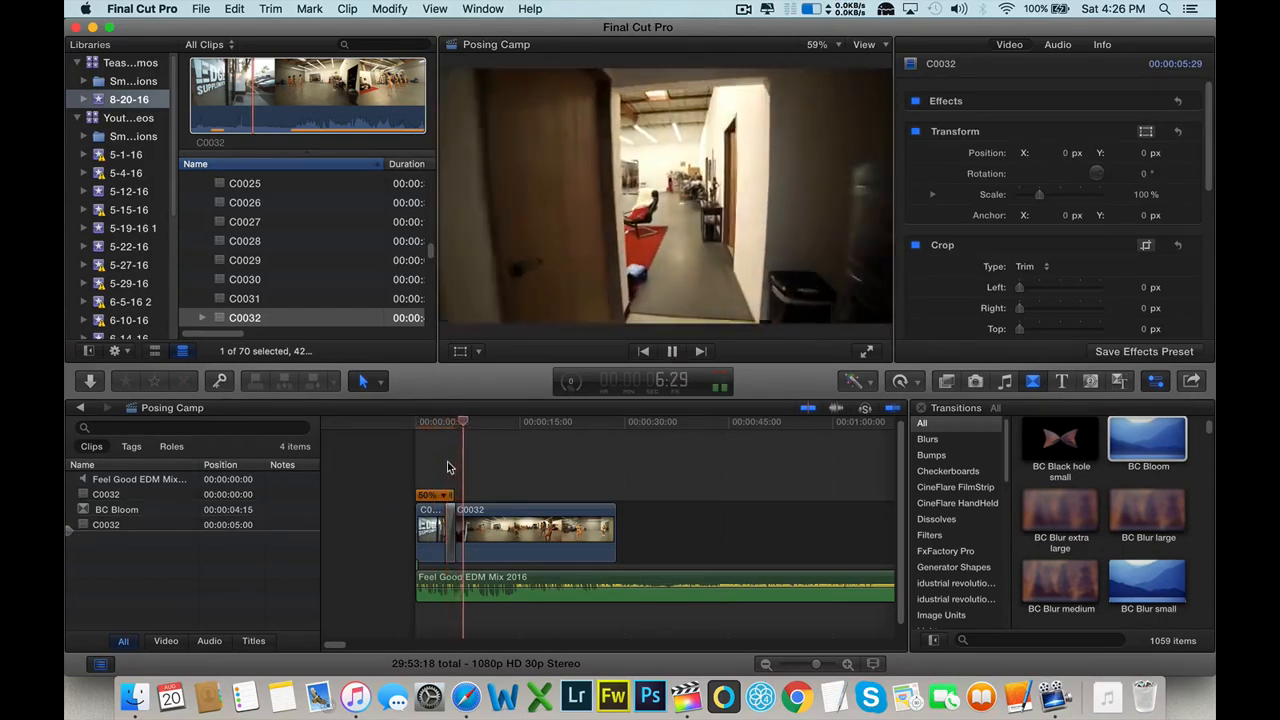
key("space")
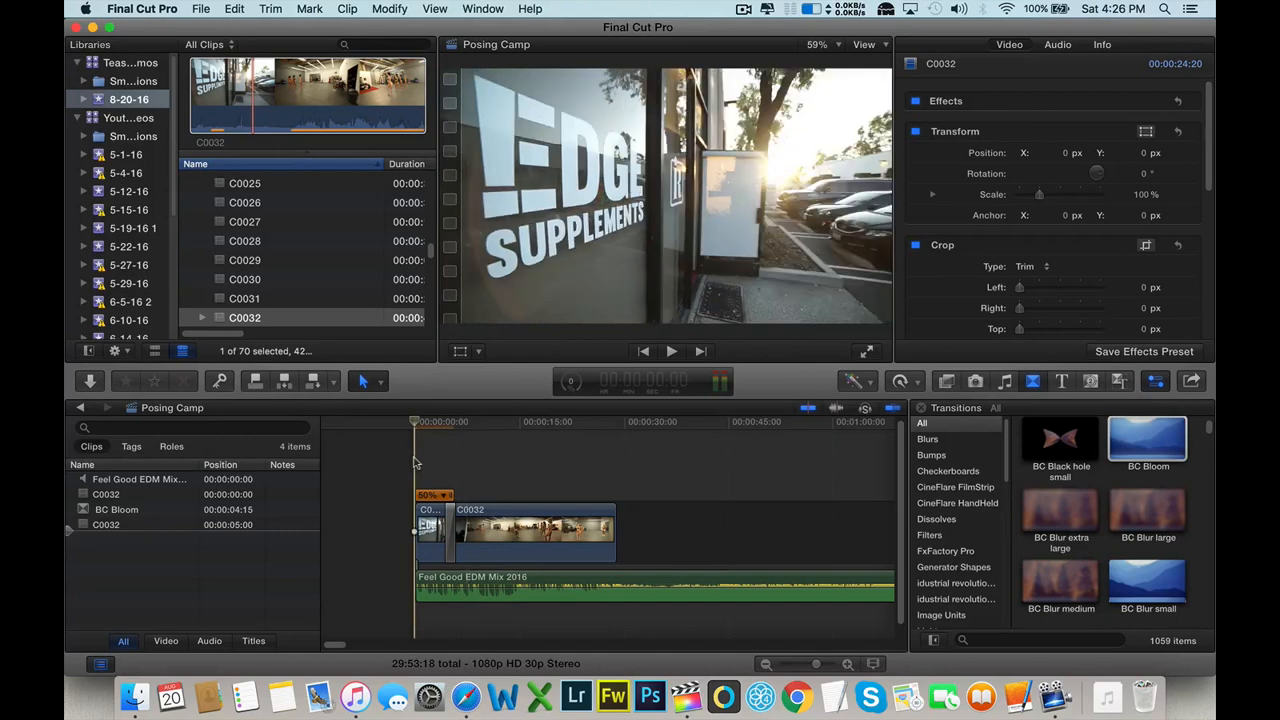
key("space")
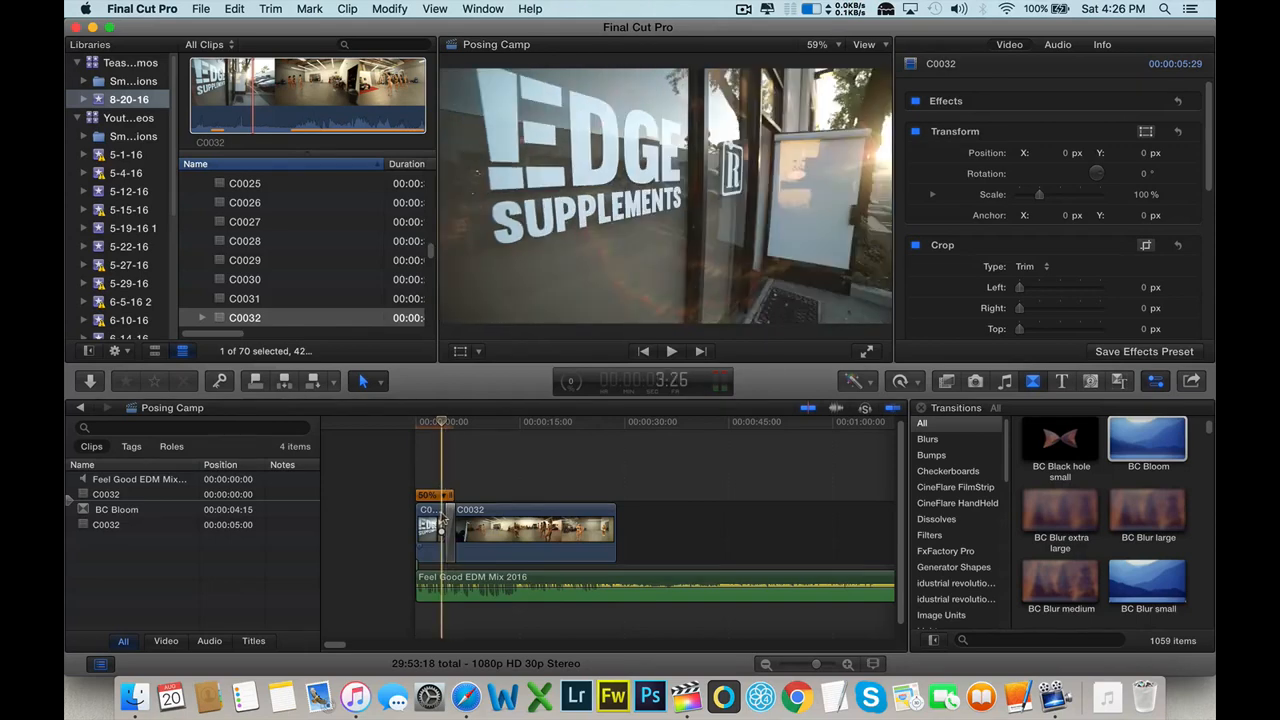
- Lengthen the BC Bloom transition to 2:04 and play the opening back through it
key("super+equal")
key("super+equal")
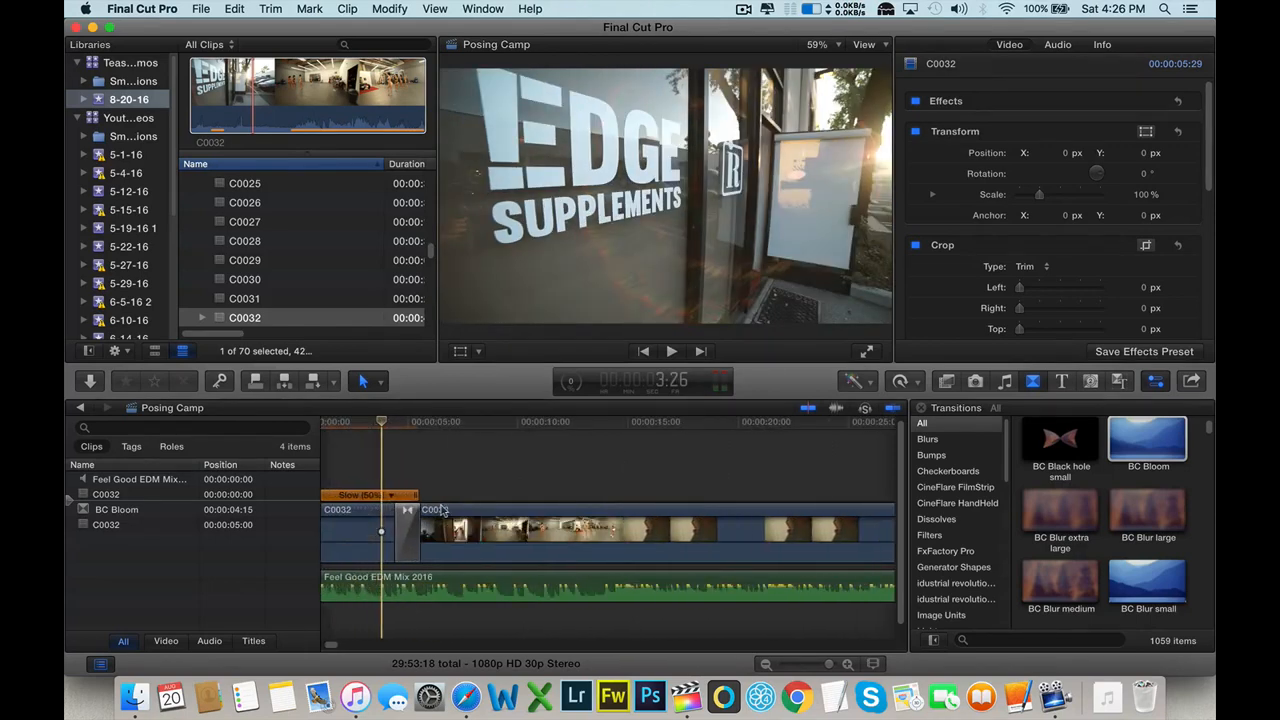
left_click_drag(398, 520, 386, 520)
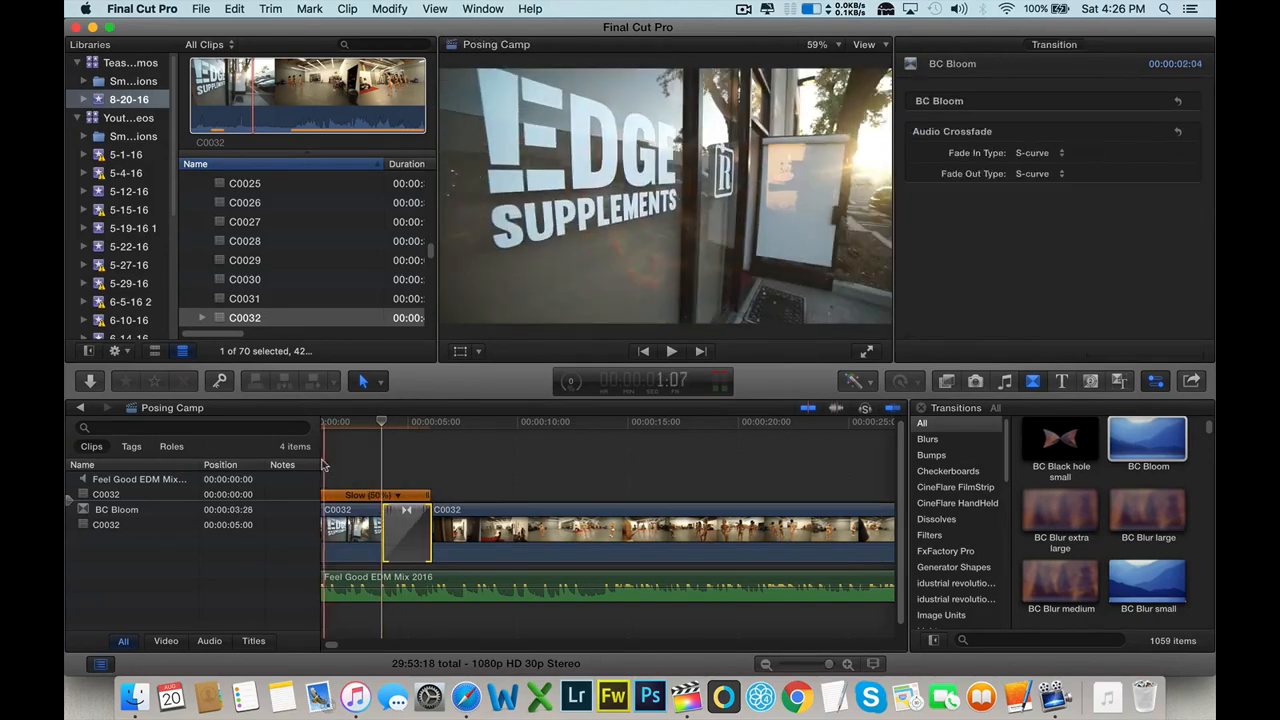
scroll(362, 460, "left", 3)
left_click(362, 460)
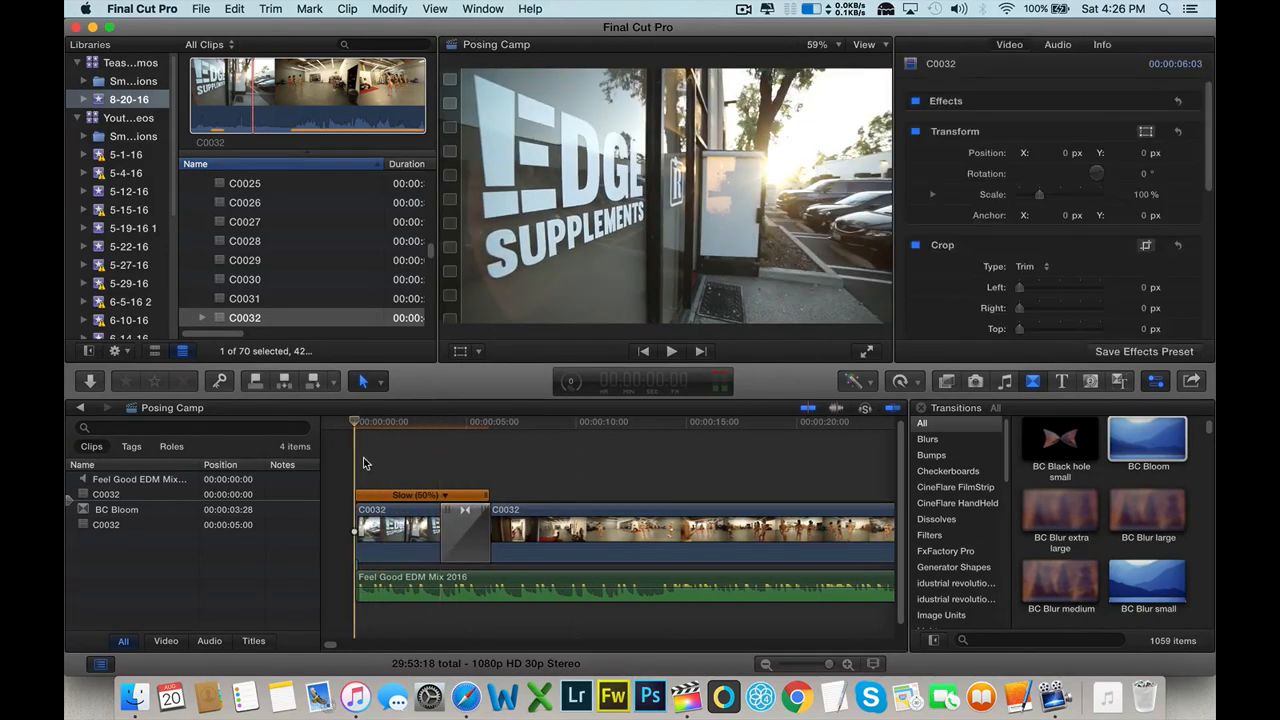
key("space")
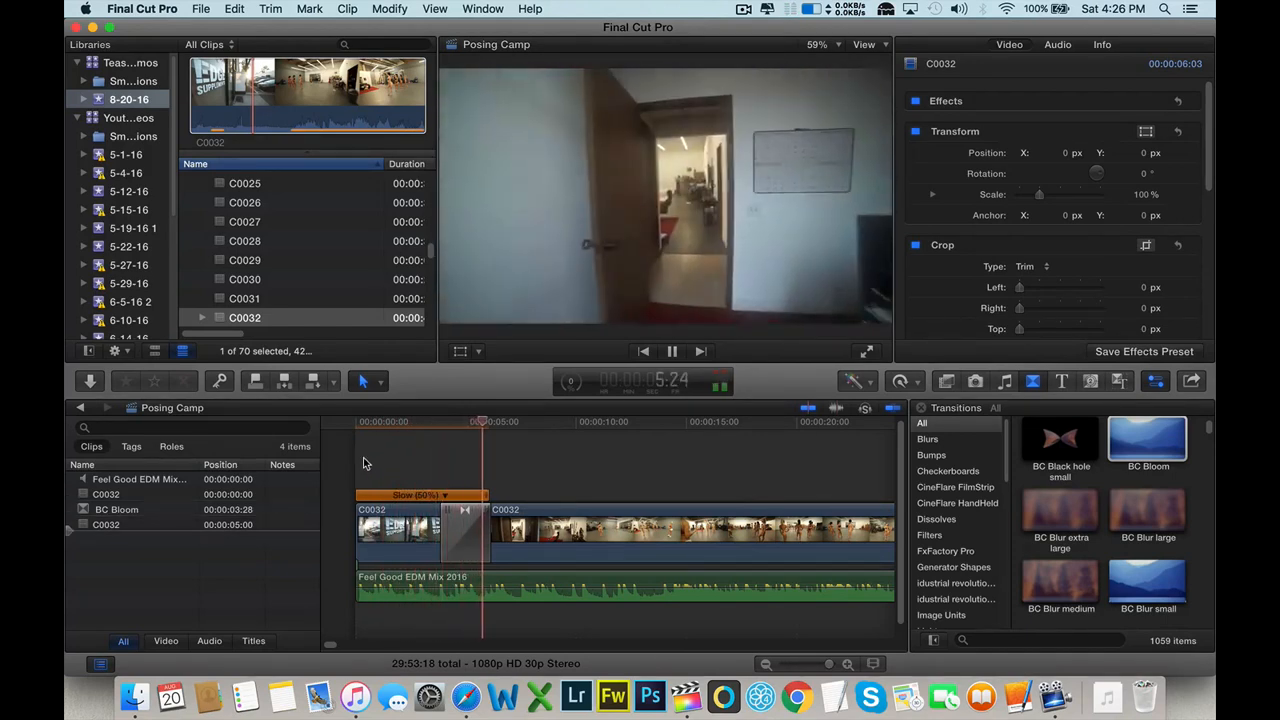
key("space")
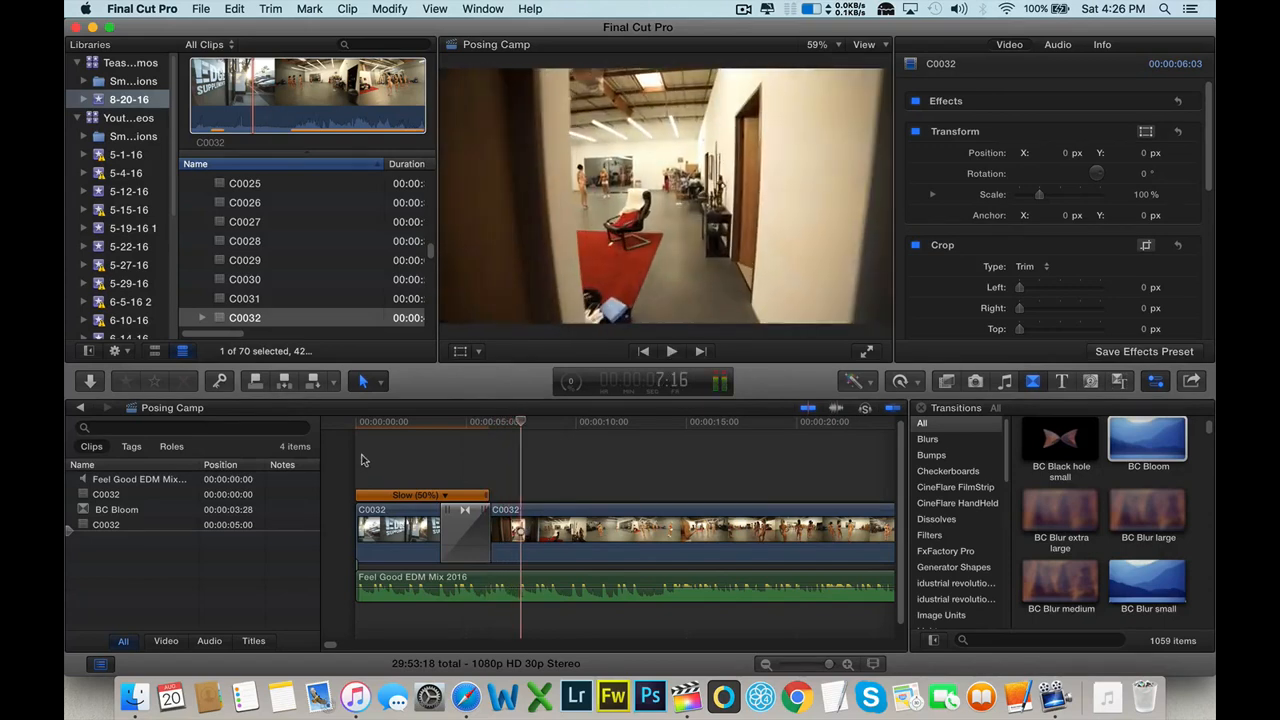
- Play on from the end of the transition, cut C0032 at 7:17 and remove about two seconds following the cut
key("space")
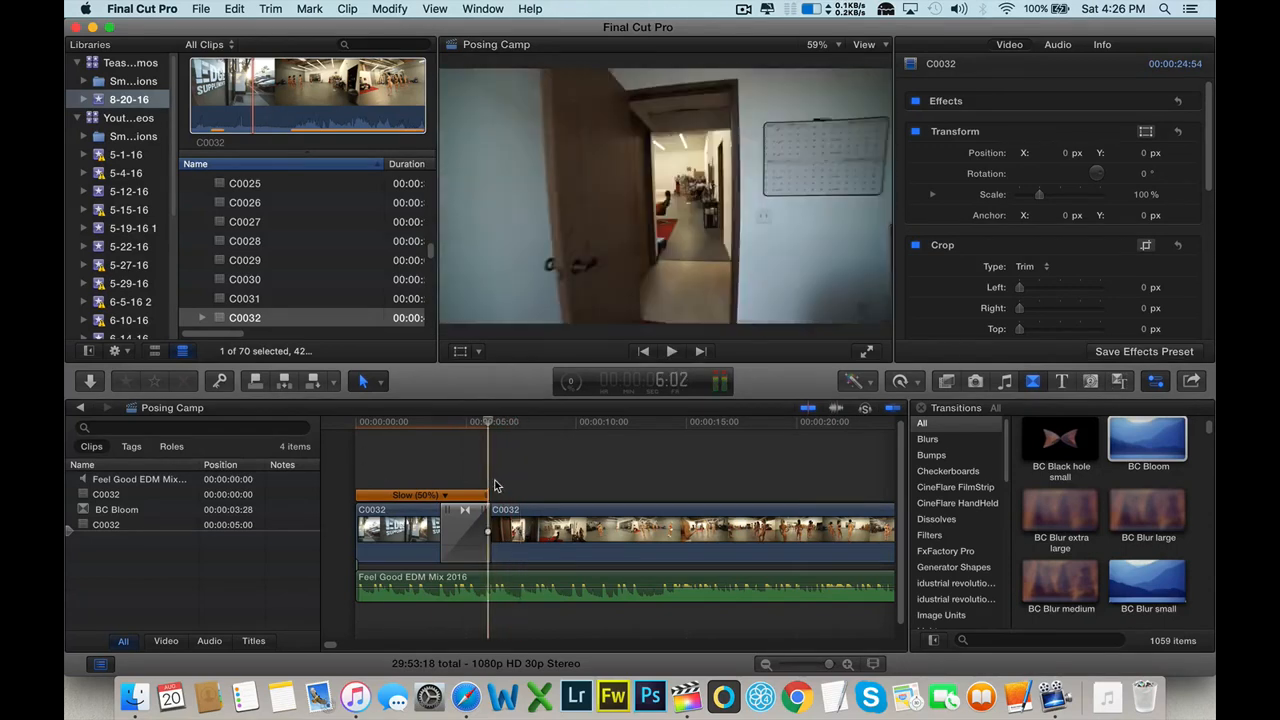
key("space")
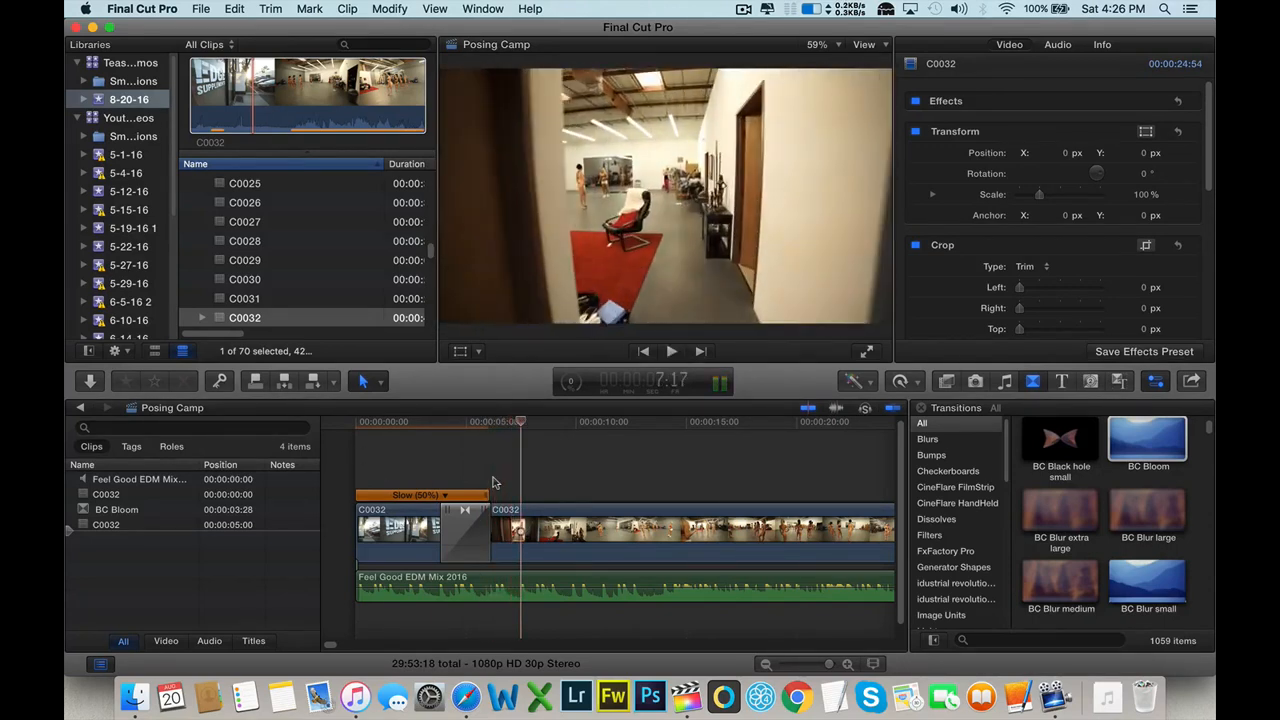
key("b")
left_click(520, 528)
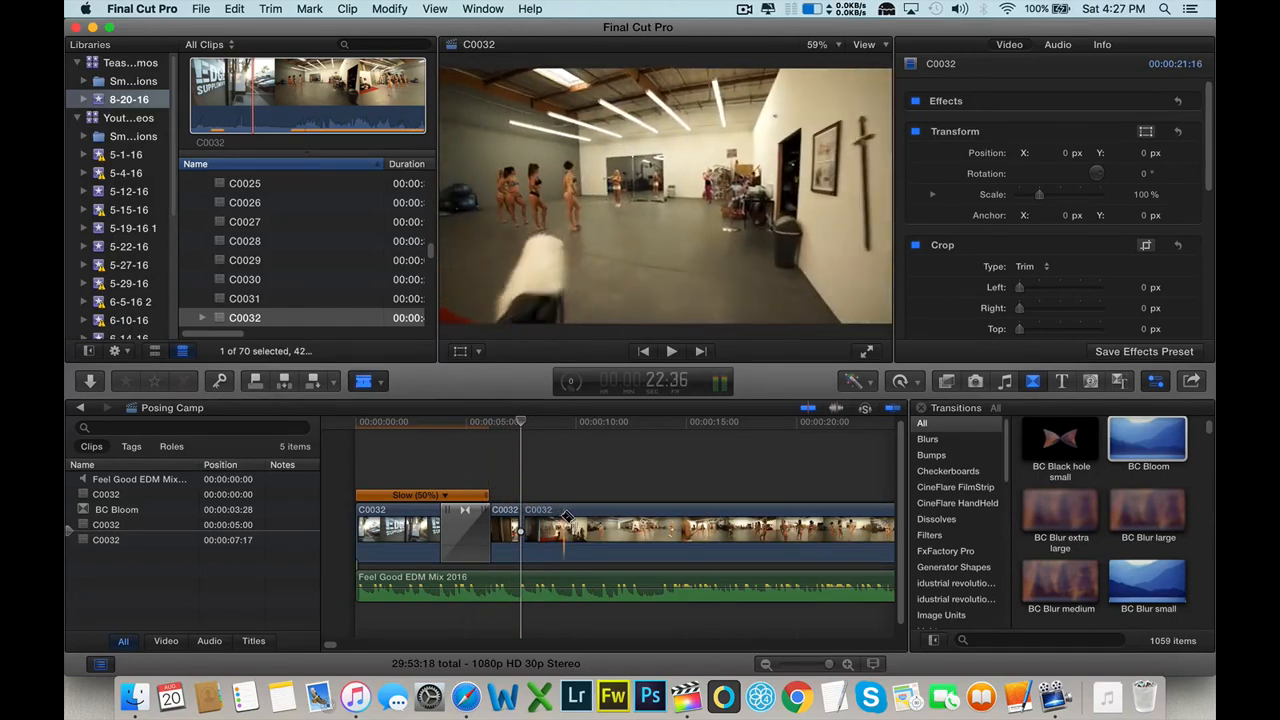
key("a")
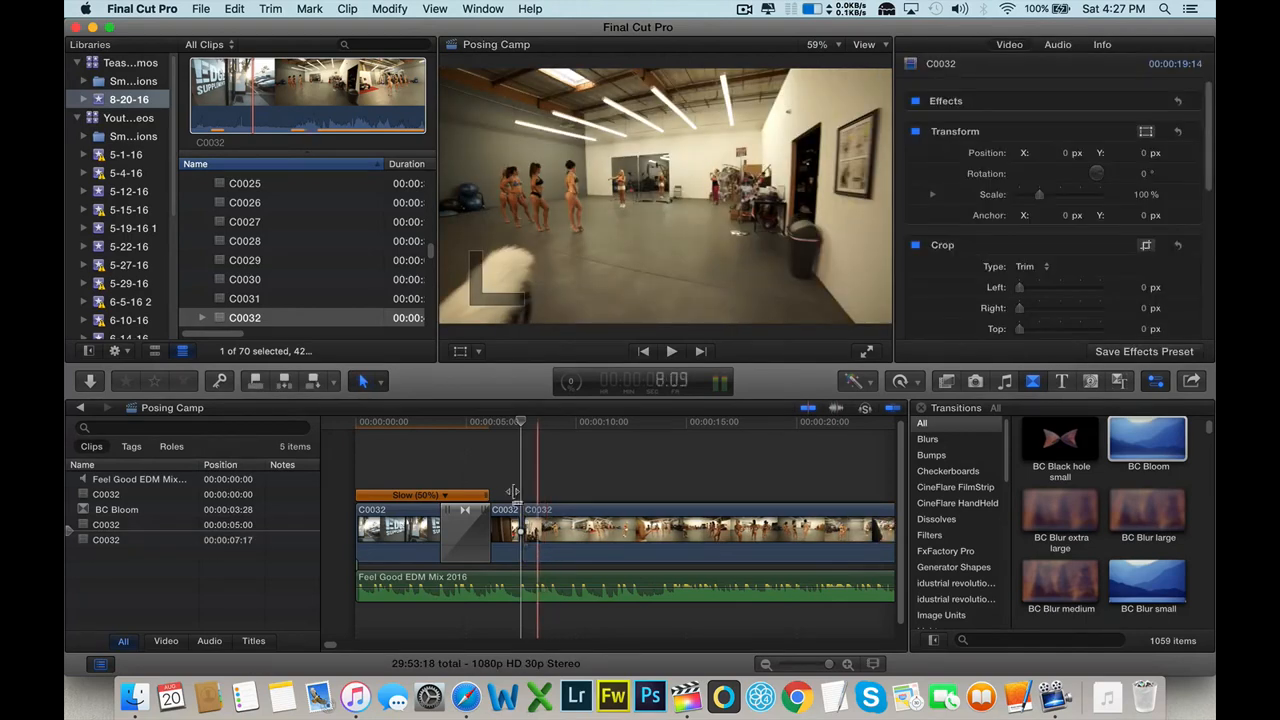
- Play across the 7:17 edit and cut the last C0032 segment at 10:09
key("space")
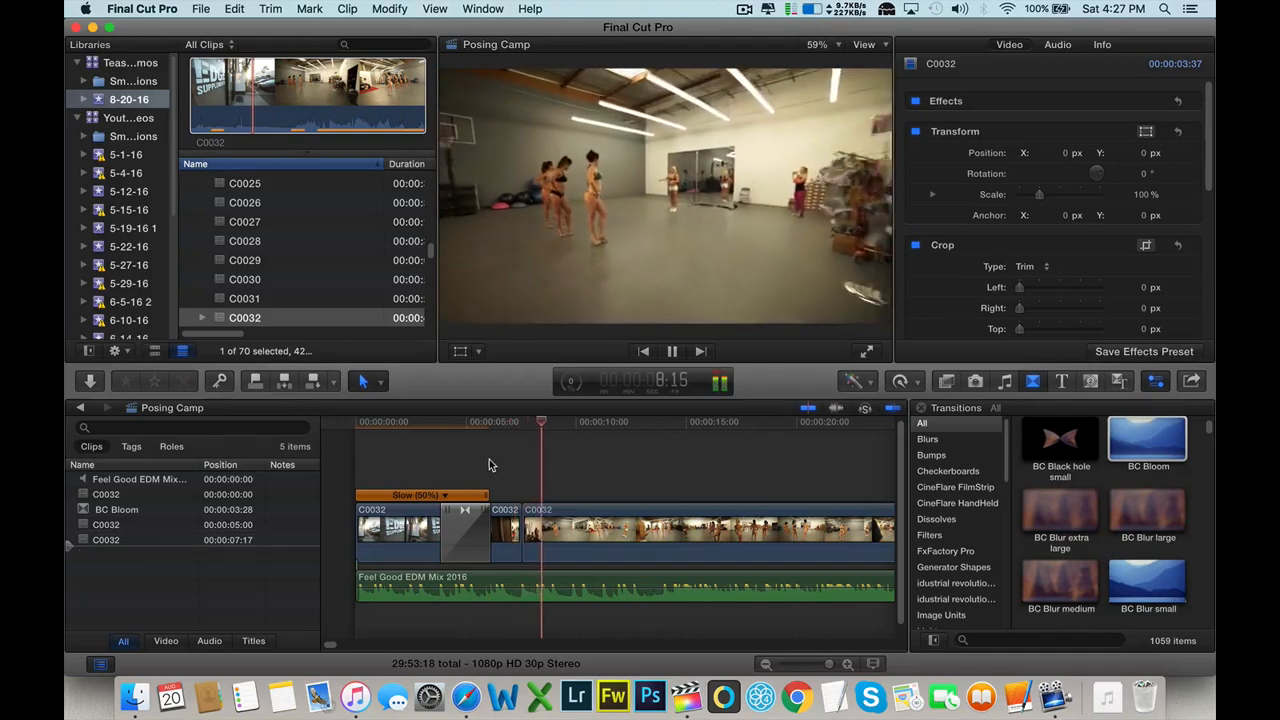
key("space")
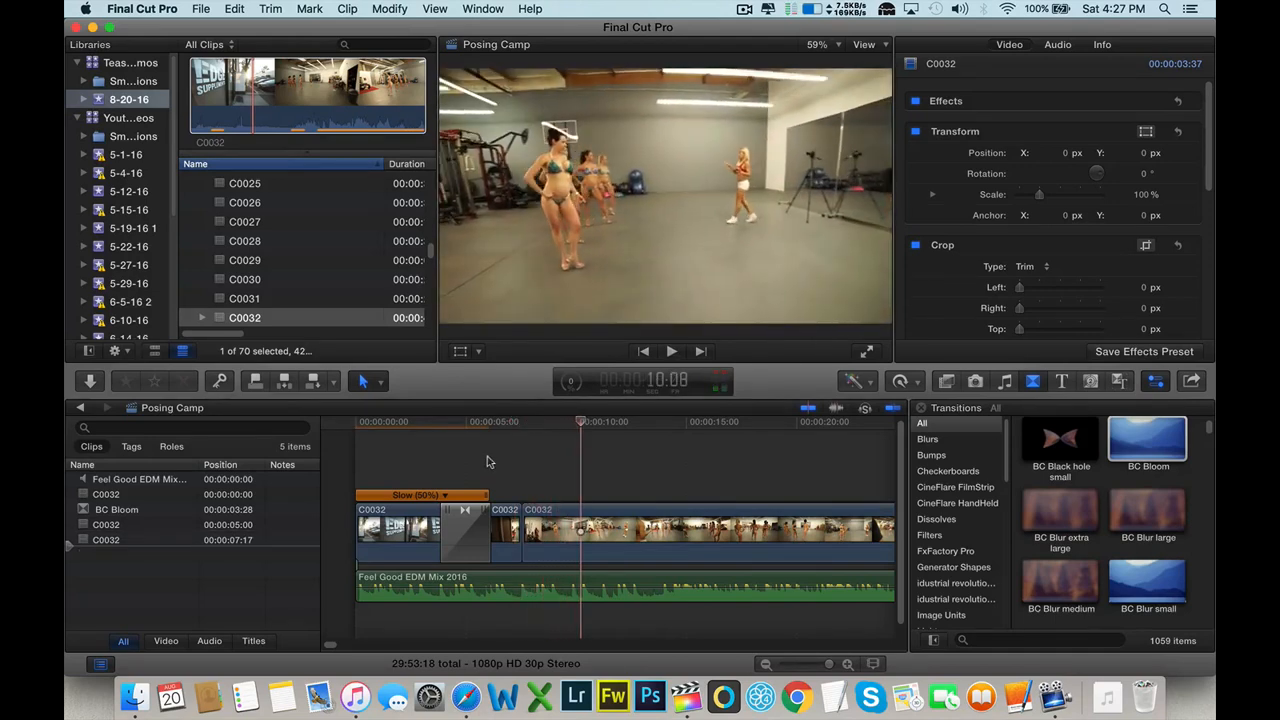
key("Right")
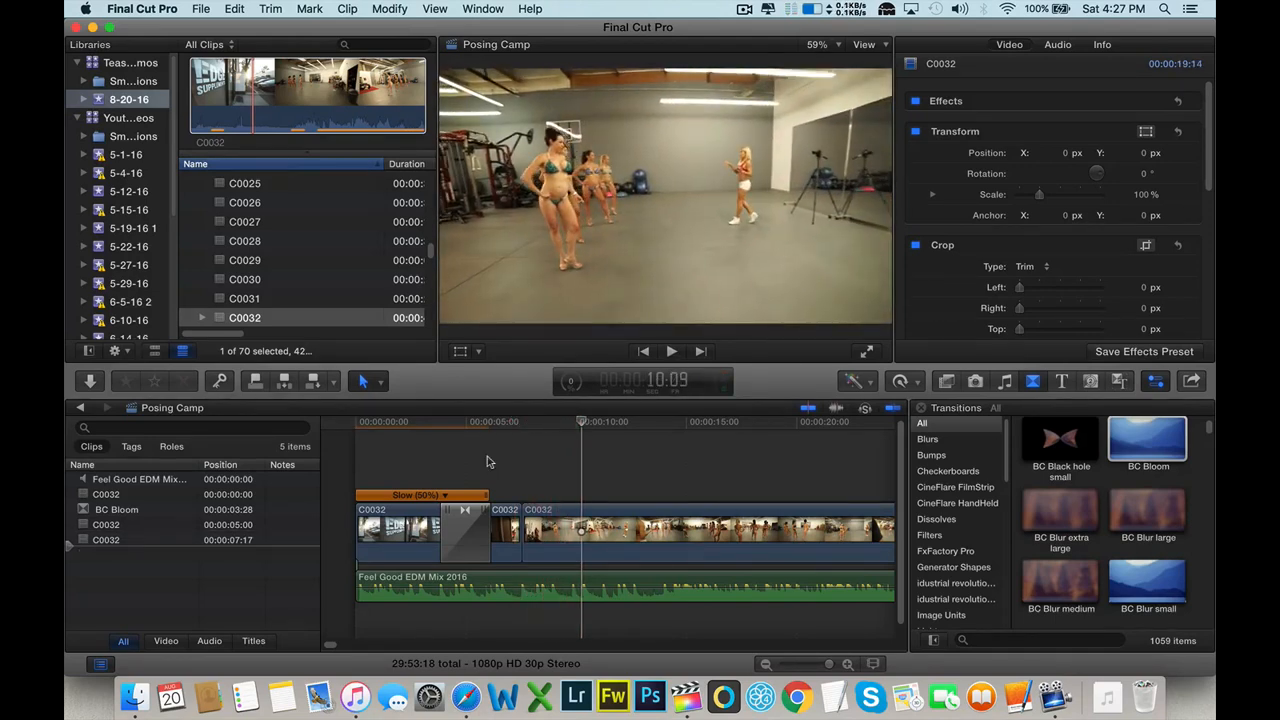
key("b")
left_click(583, 523)
key("a")
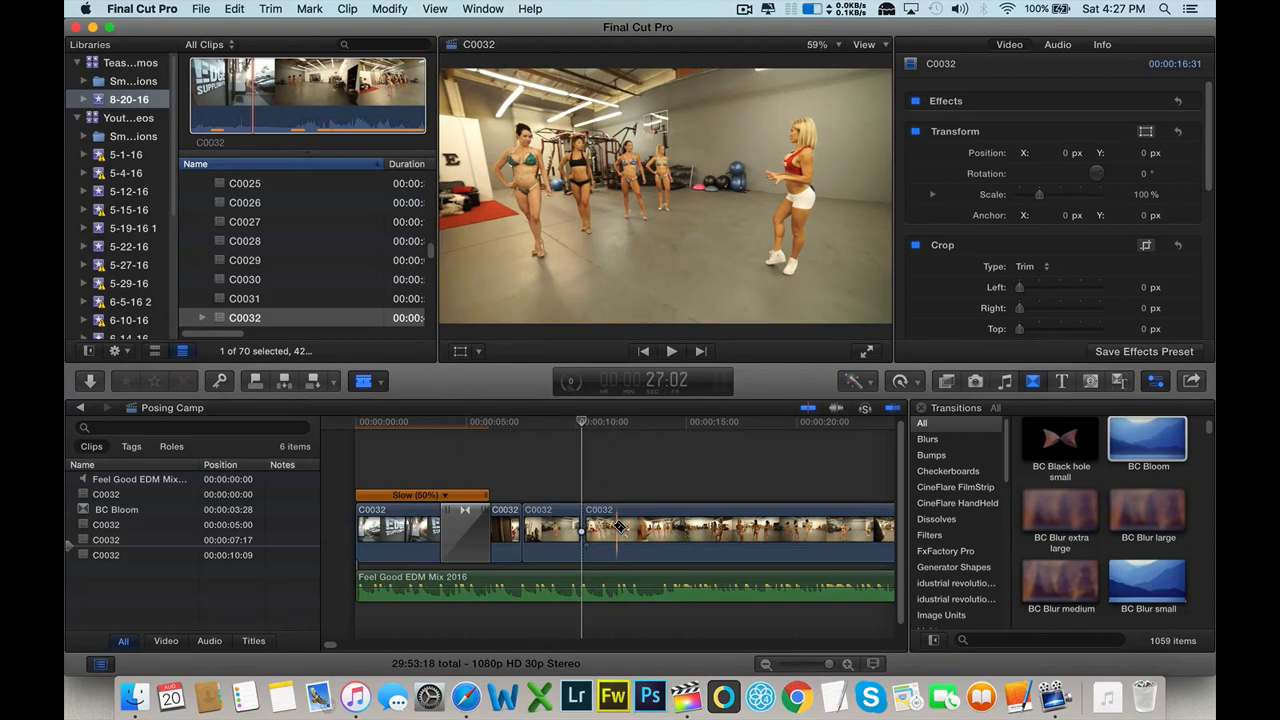
- Split off and delete about the first 1.5 seconds of the C0032 segment following the 10:09 cut
left_click(619, 527)
key("a")
left_click(605, 530)
key("Delete")
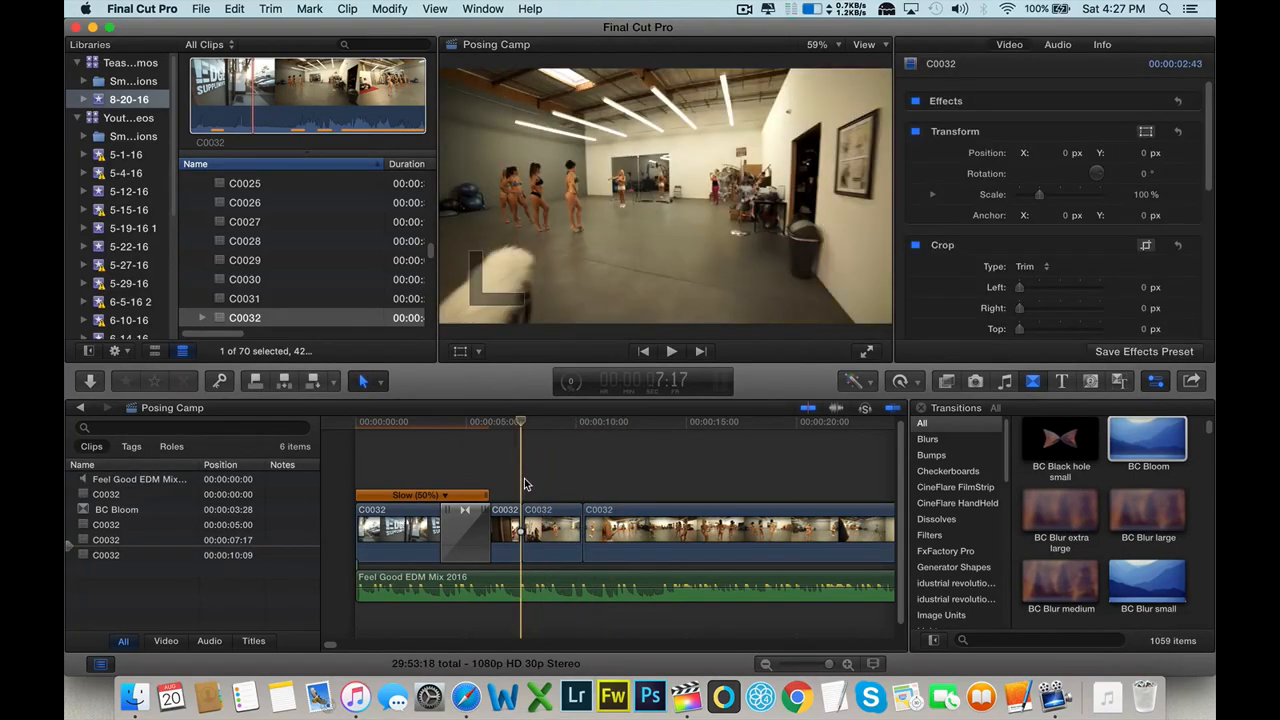
- Play the edit from the 7:17 cut and again from the timeline's start, and review the last C0032 segment around 12 to 14 seconds
key("space")
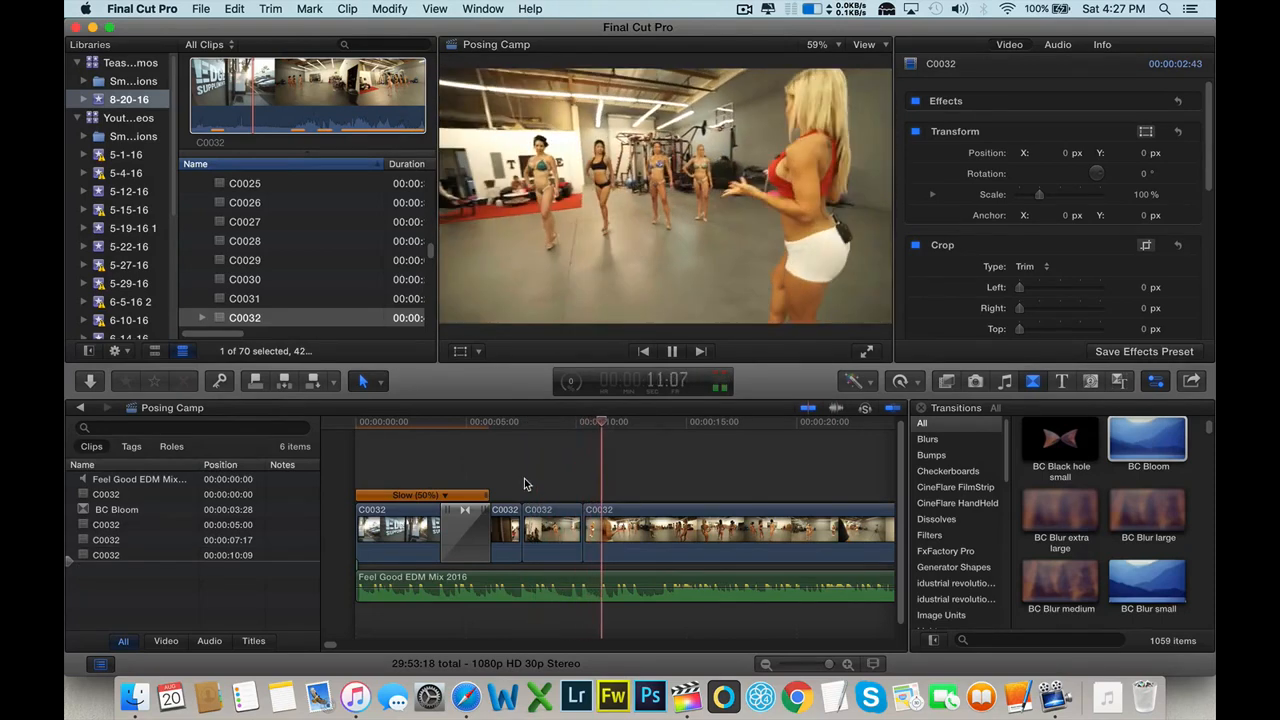
key("space")
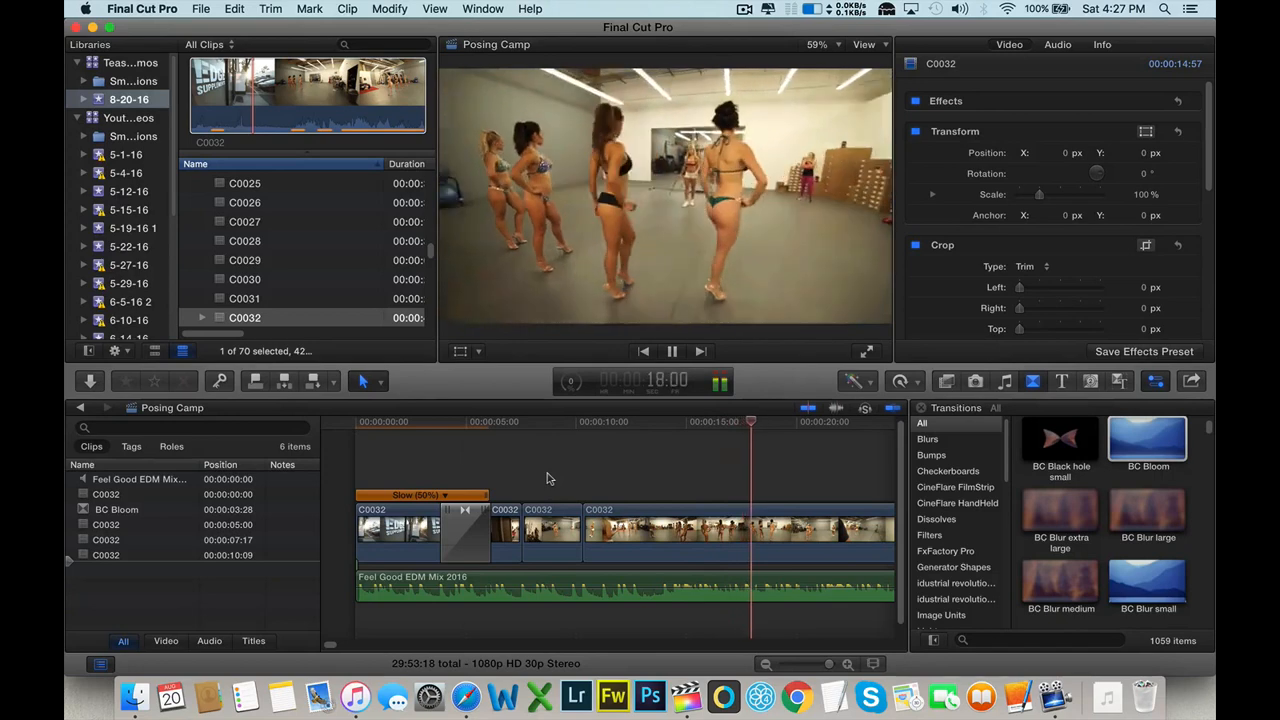
left_click(347, 457)
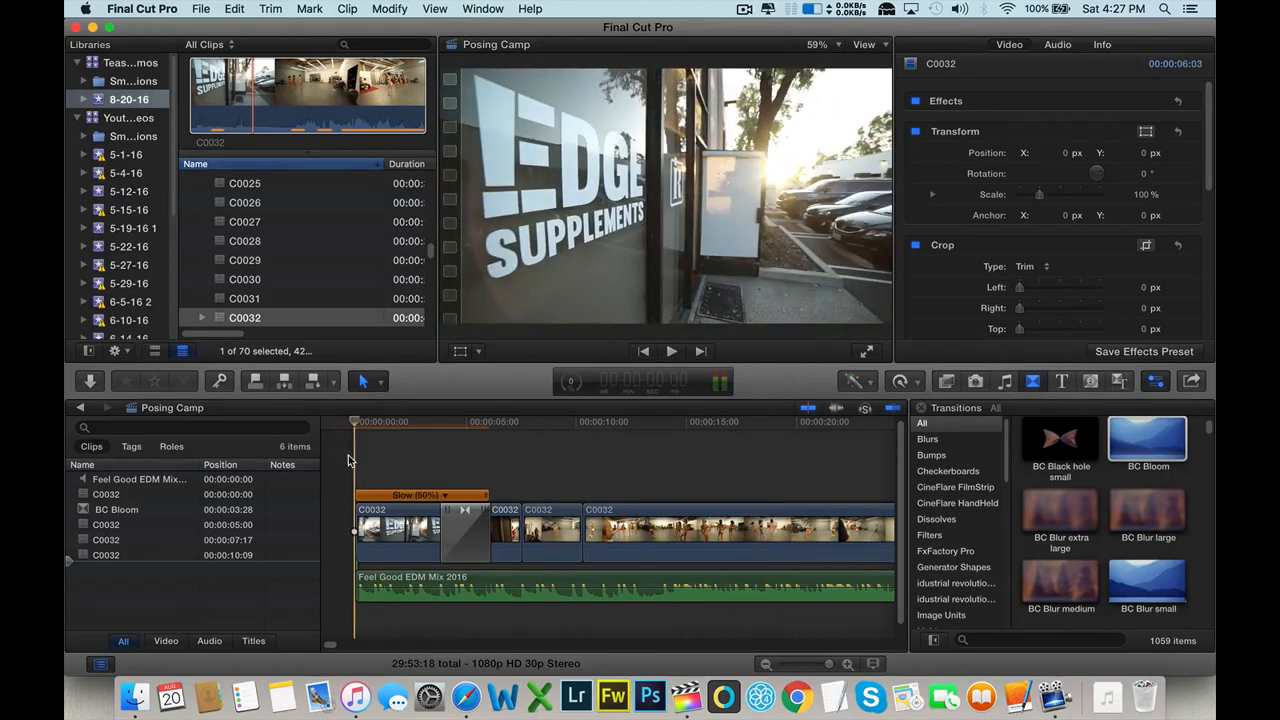
key("space")
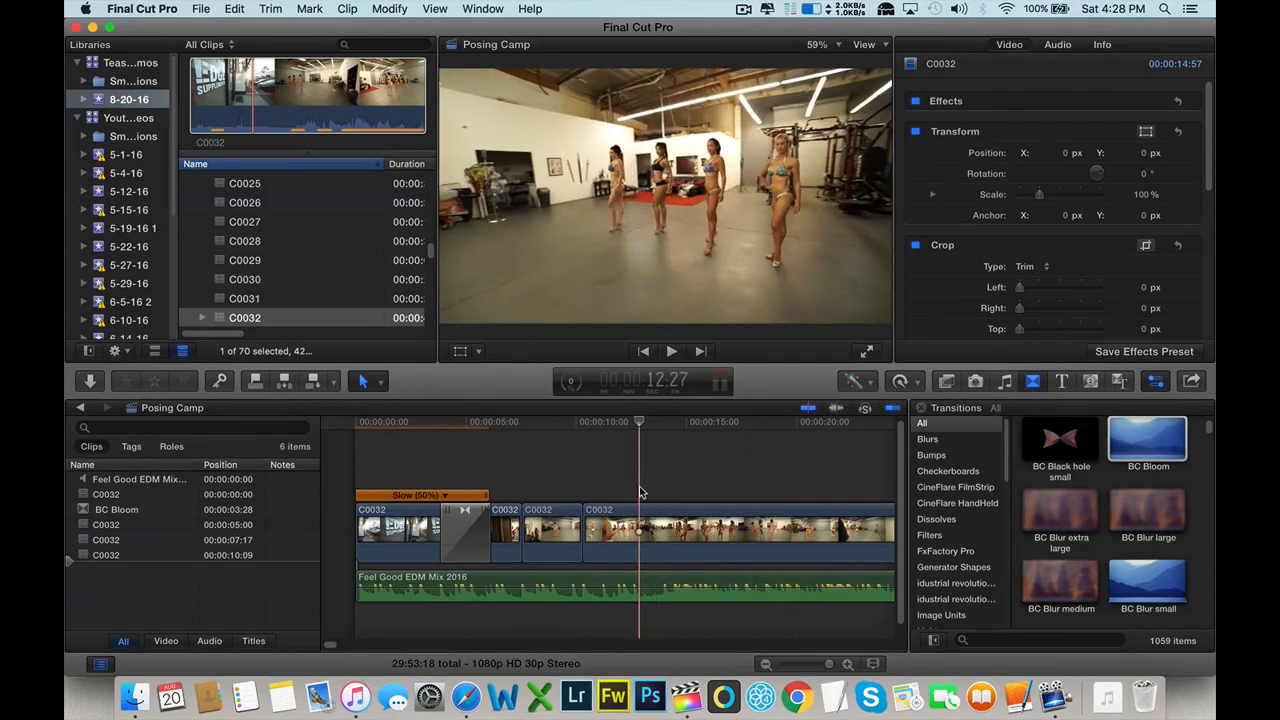
key("space")
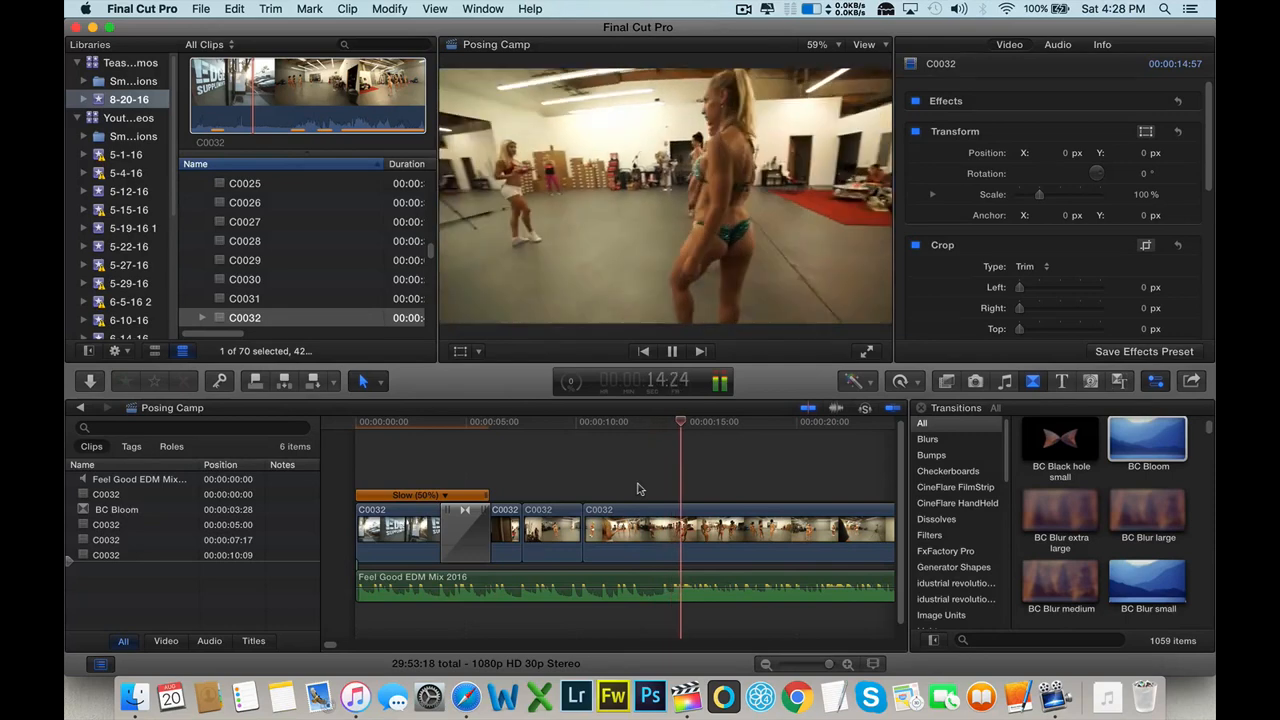
key("space")
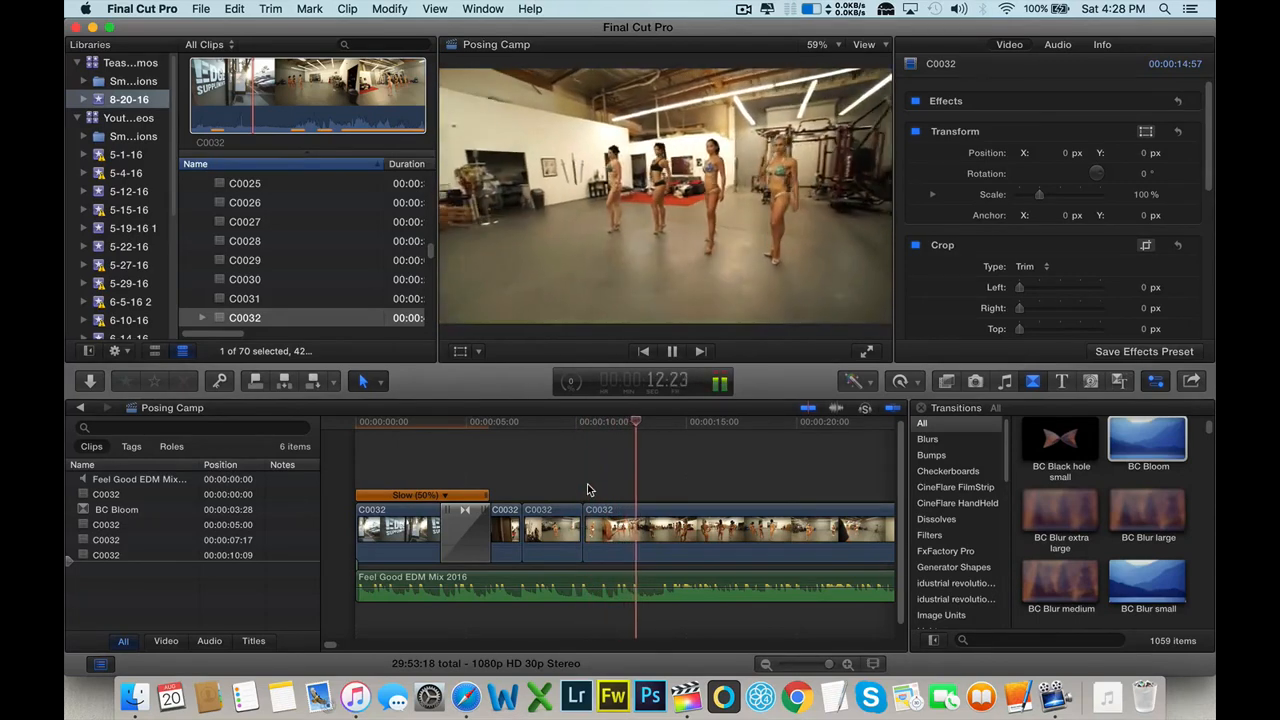
- Play the last C0032 segment between about 11 and 15 seconds to find the next cut point on the music
key("space")
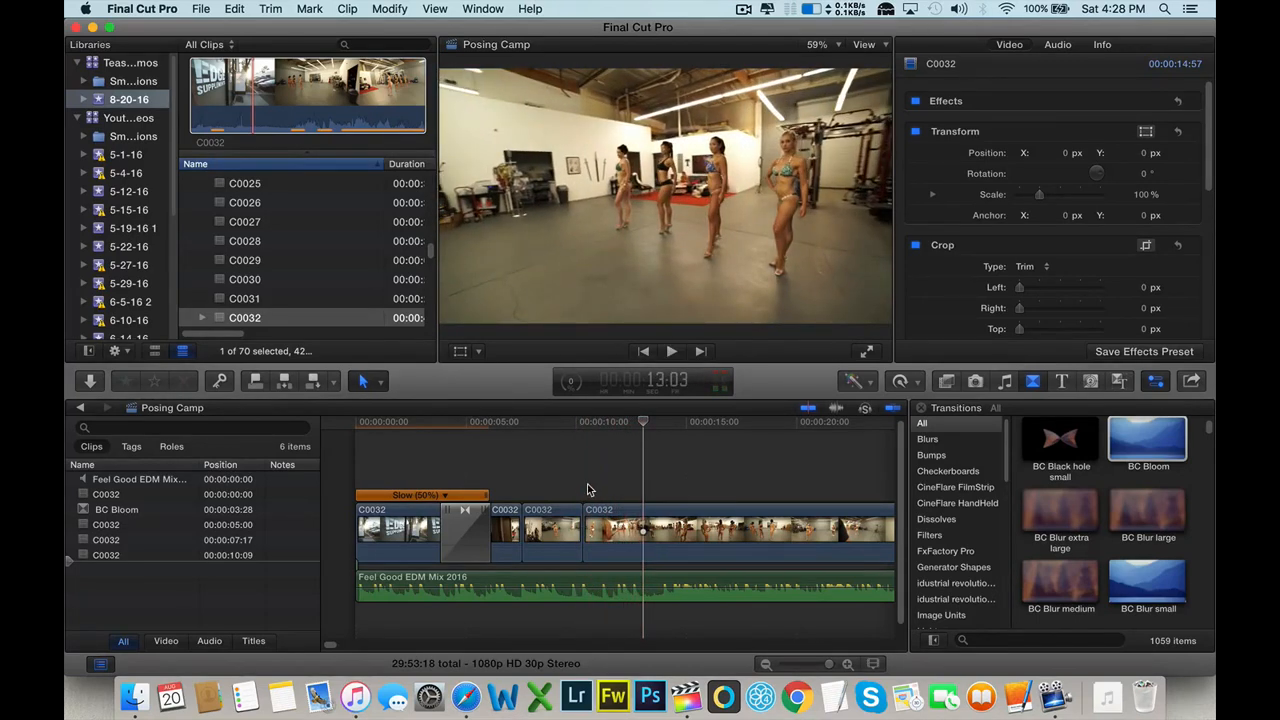
left_click(584, 488)
key("space")
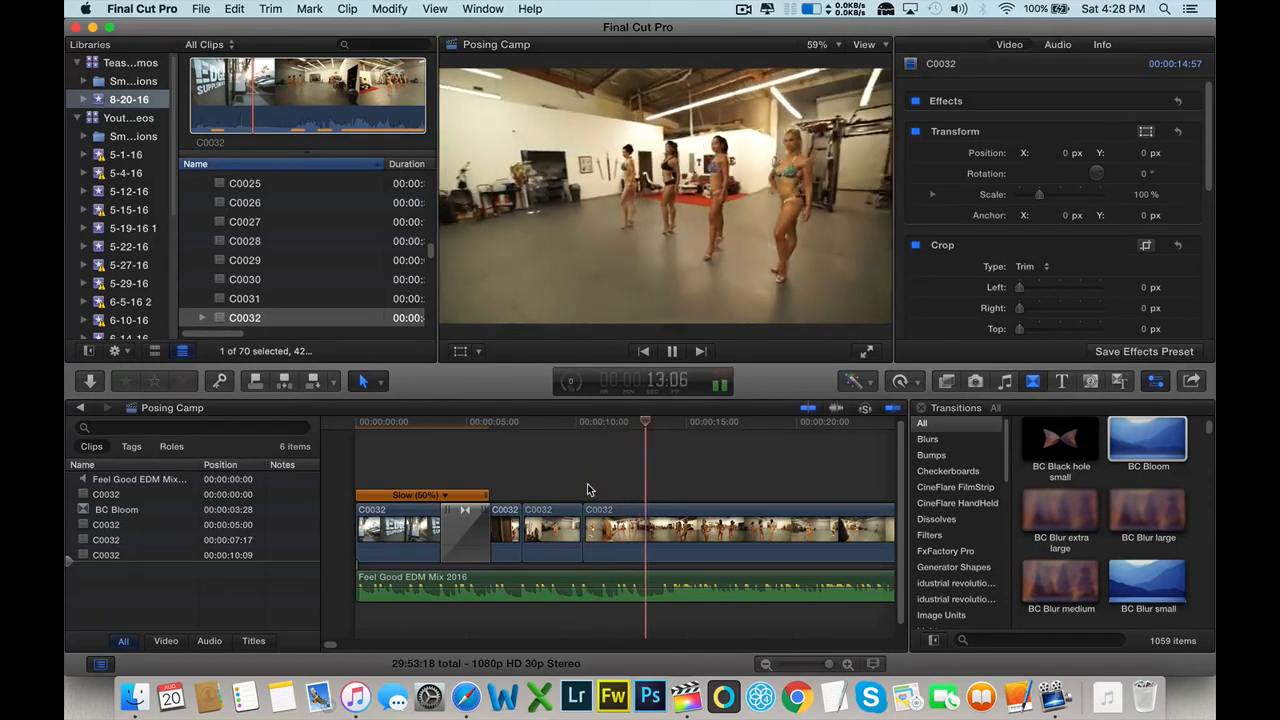
key("space")
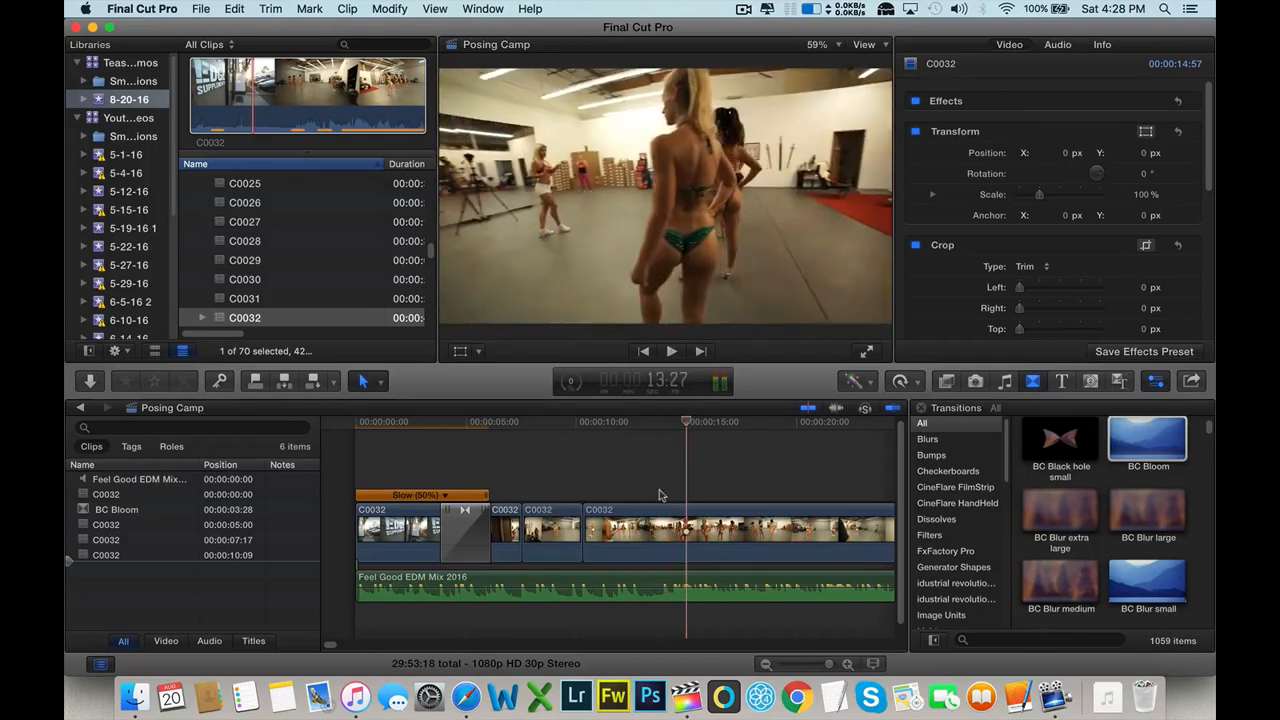
key("space")
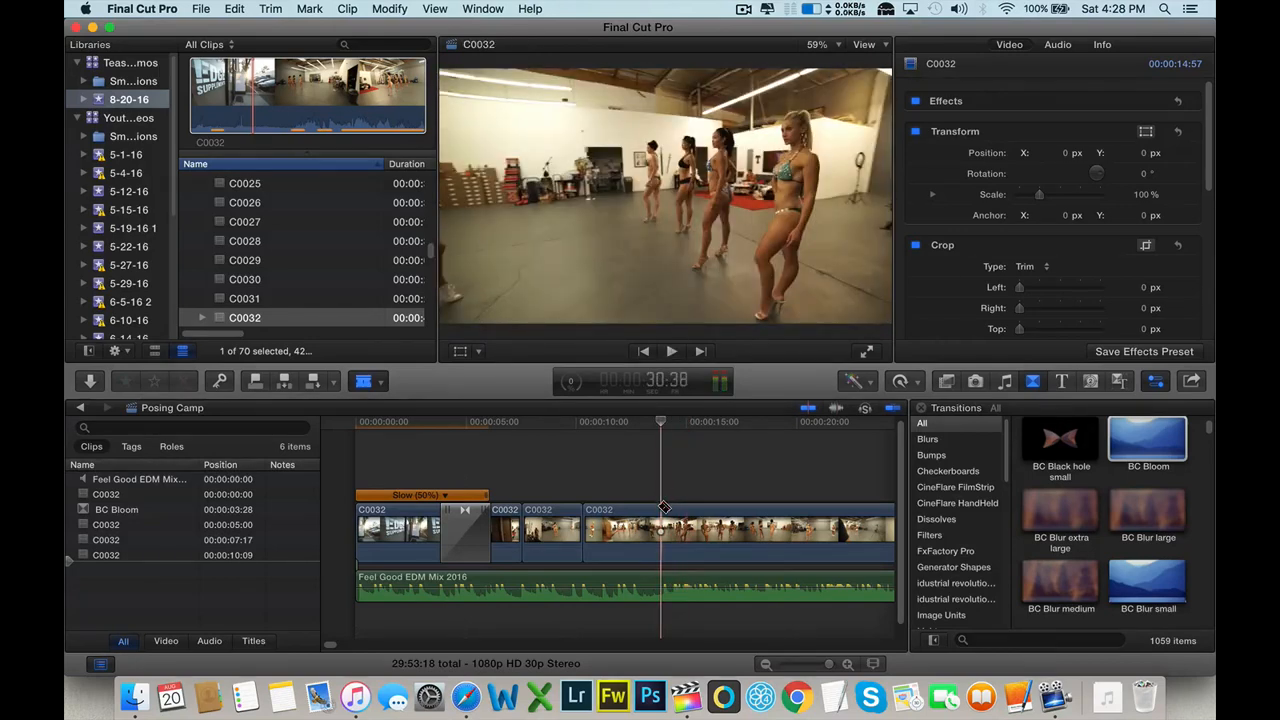
- Fine-tune the playhead position frame by frame and cut the last C0032 segment at 14:00
key("Right")
key("Right")
key("Right")
key("Right")
key("Right")
key("Right")
key("Right")
key("Right")
key("Right")
key("Right")
key("Left")
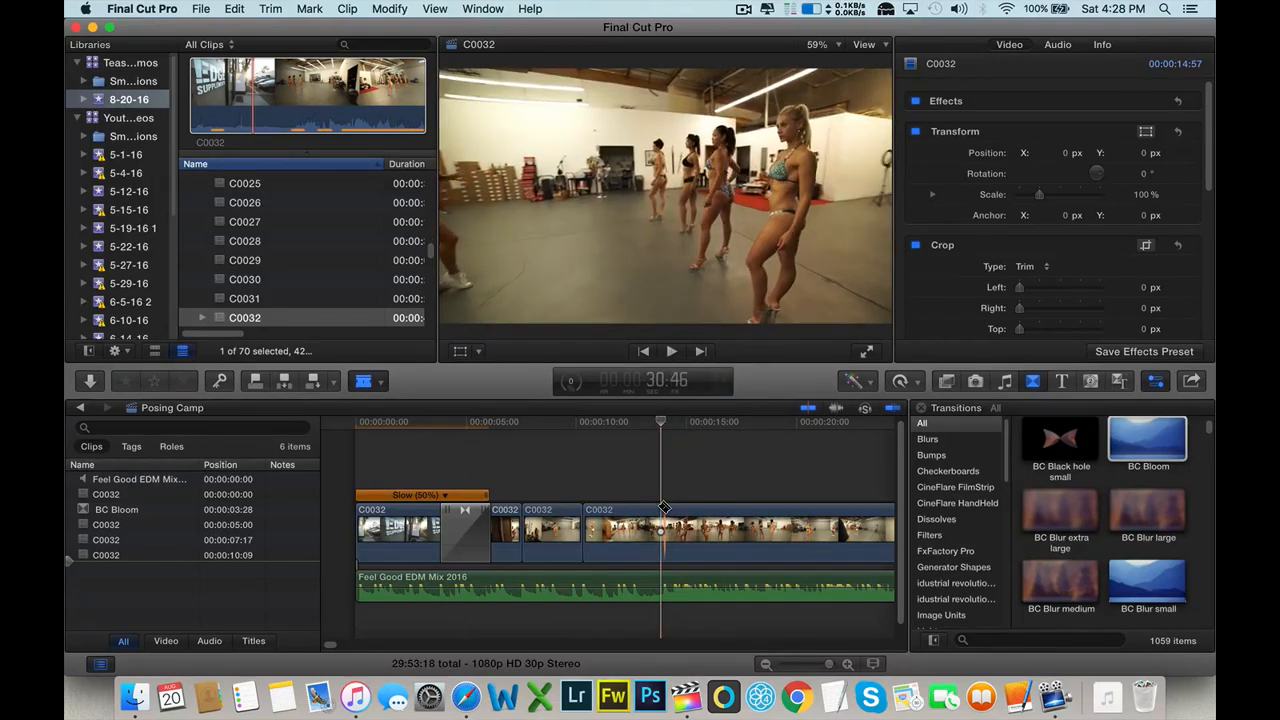
key("super+equal")
key("super+equal")
key("Left")
key("Left")
key("Left")
key("Left")
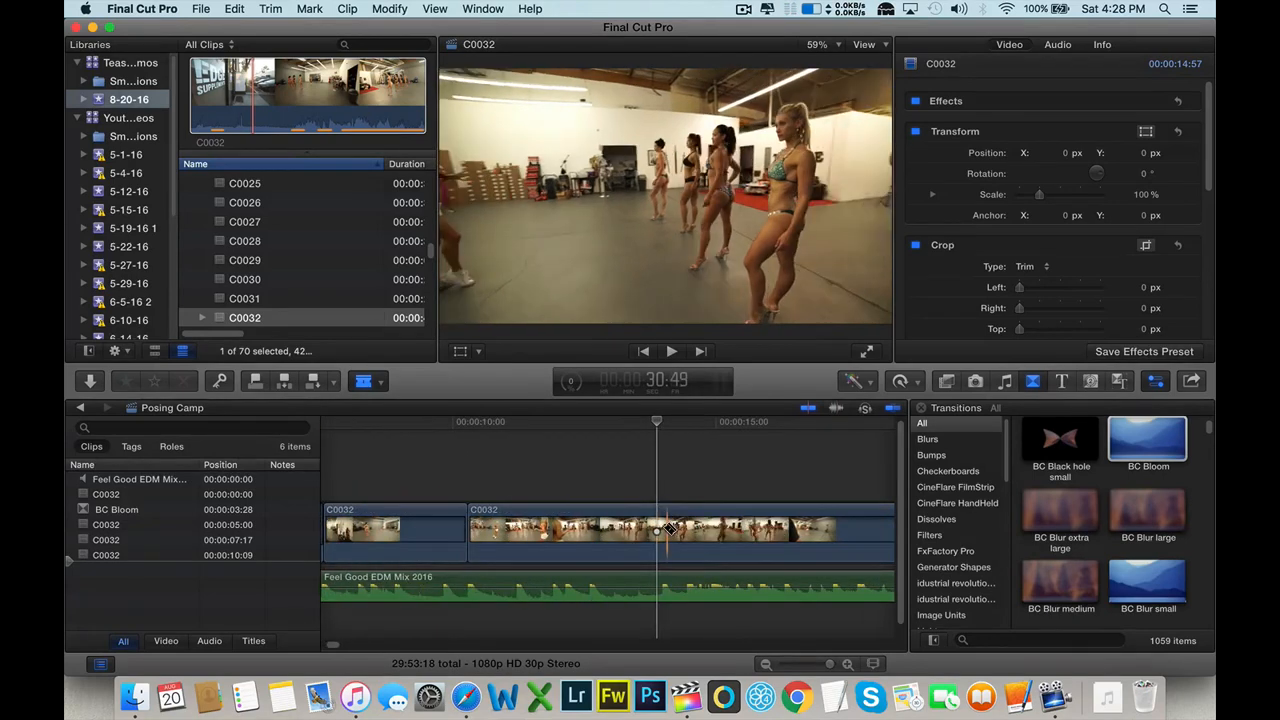
left_click(661, 470)
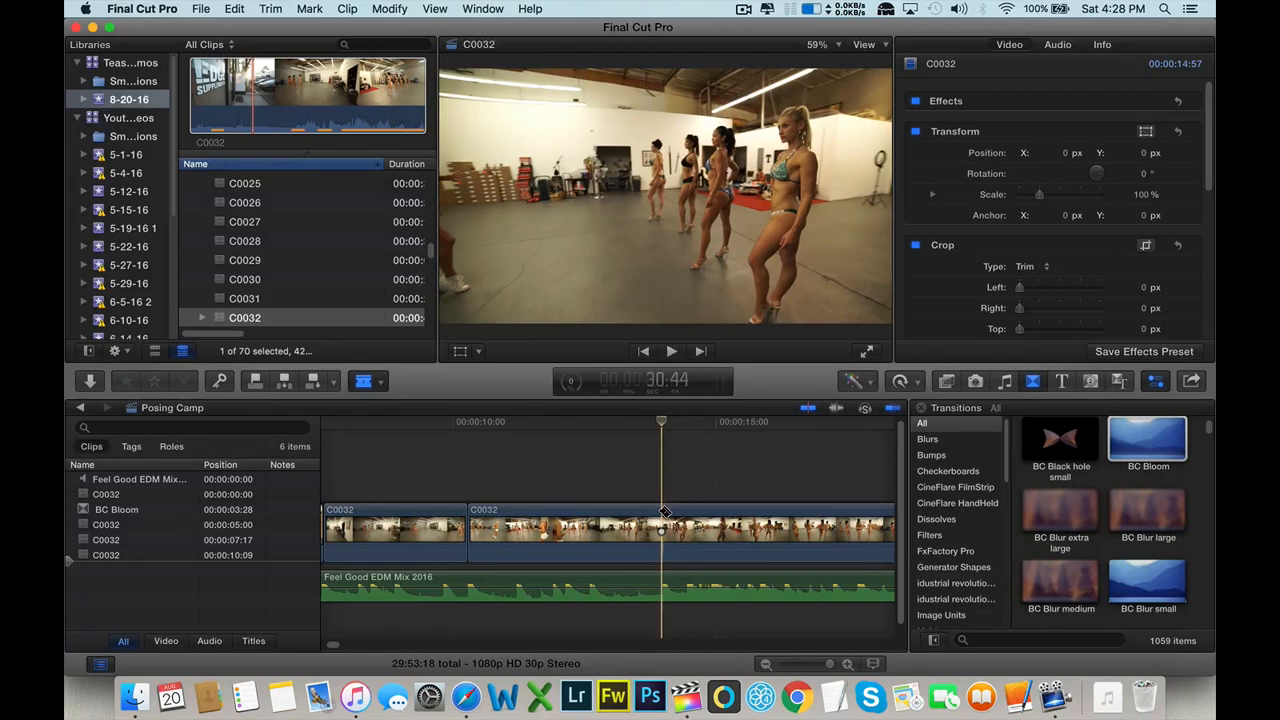
key("super+b")
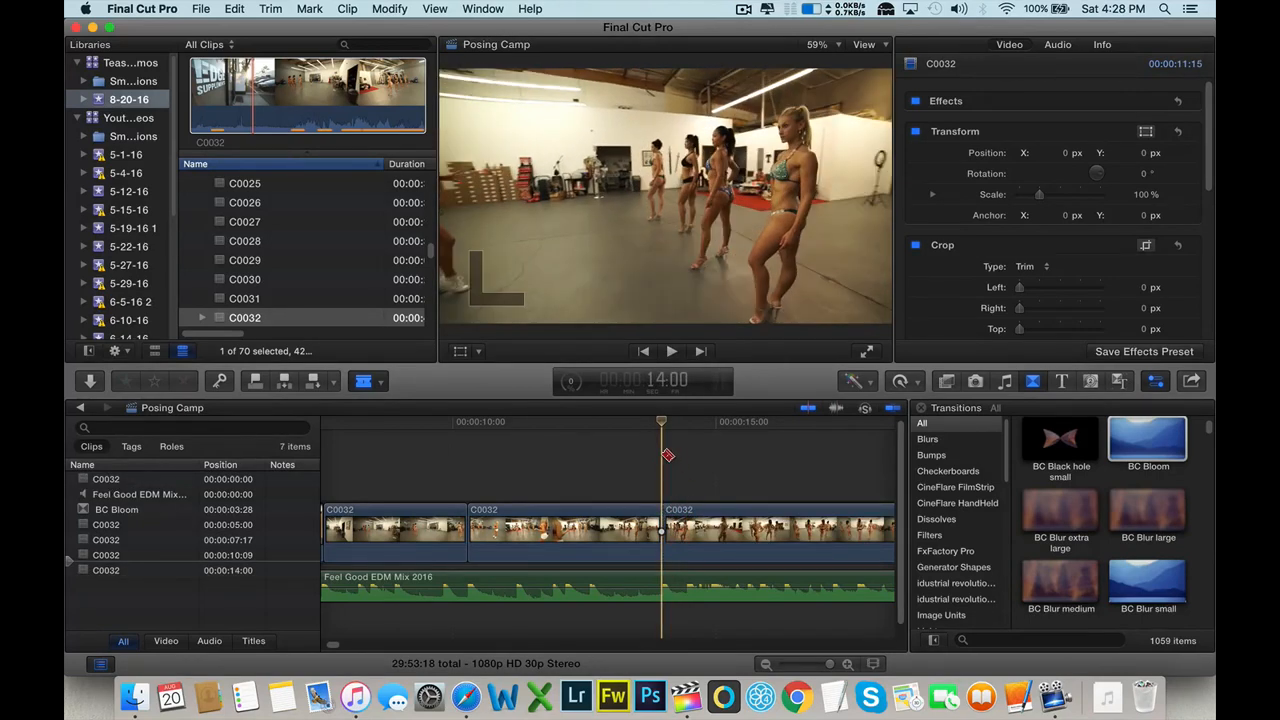
- Play on from the 14:00 cut and split the last C0032 segment at 16:23
key("space")
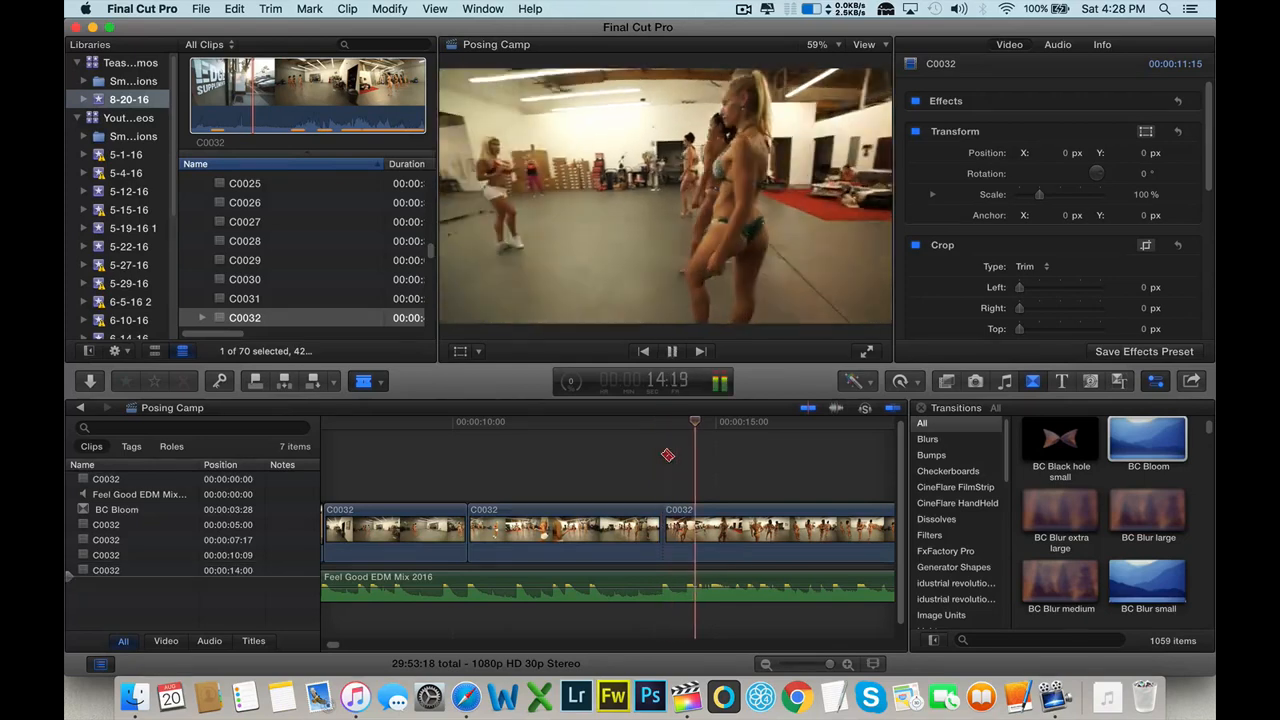
left_click(664, 455)
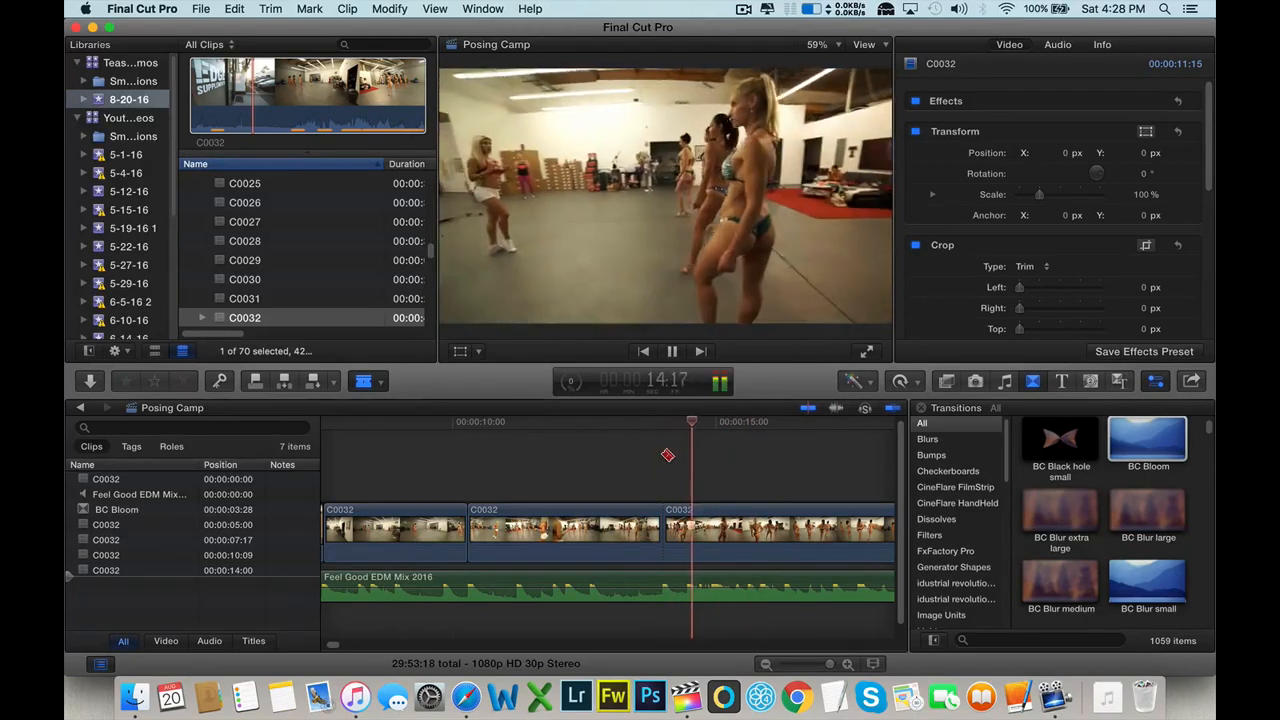
key("space")
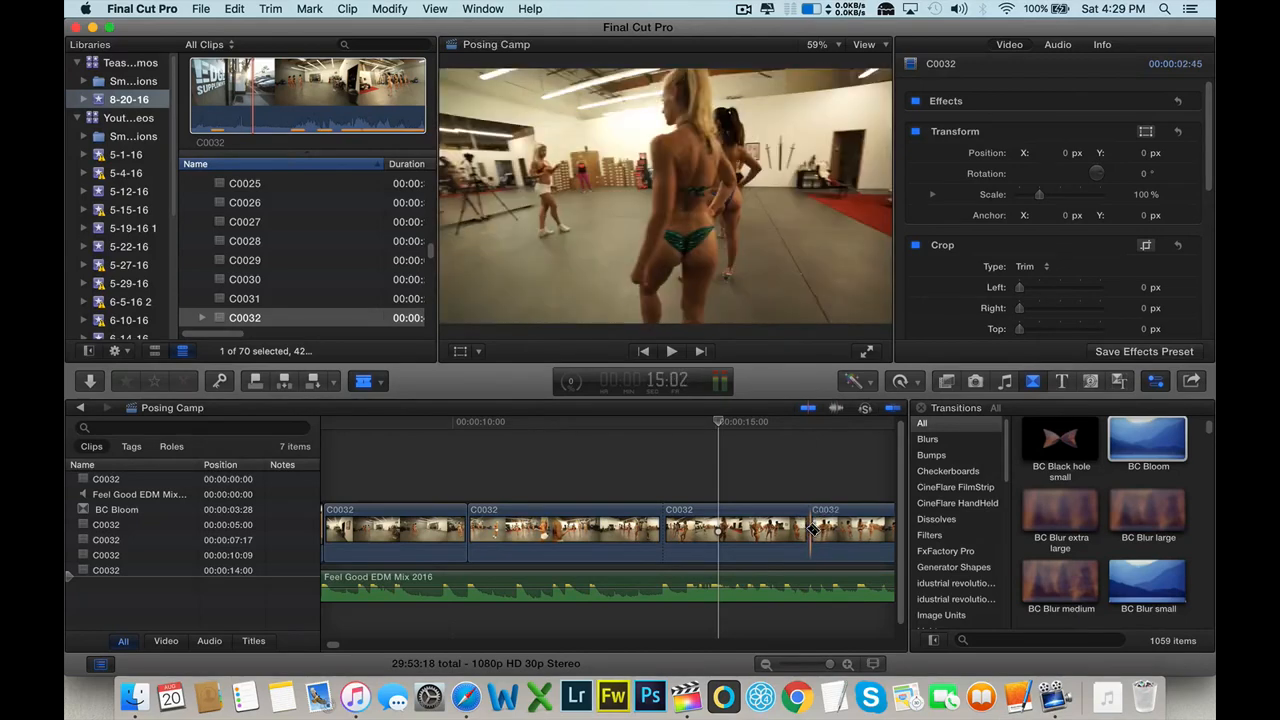
left_click(812, 530)
- Retime the C0032 segment between 14:00 and 16:23 to Fast 4x
key("a")
left_click(790, 530)
left_click(901, 382)
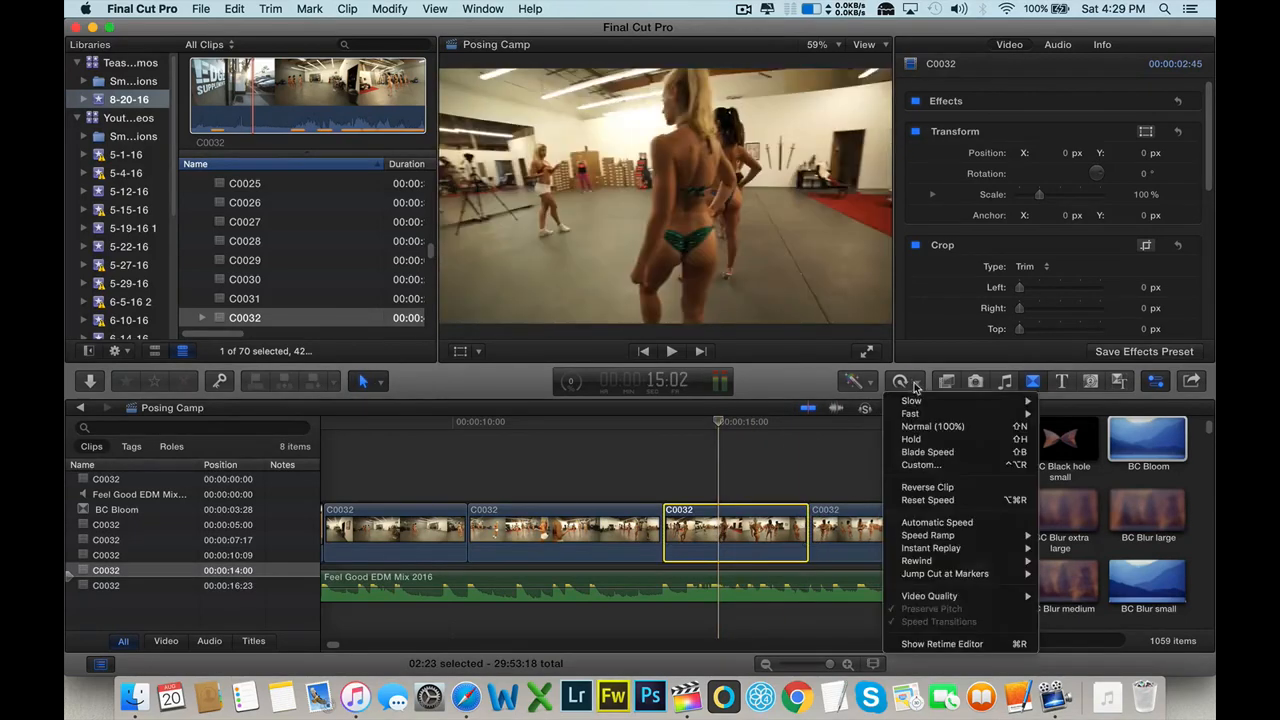
mouse_move(918, 414)
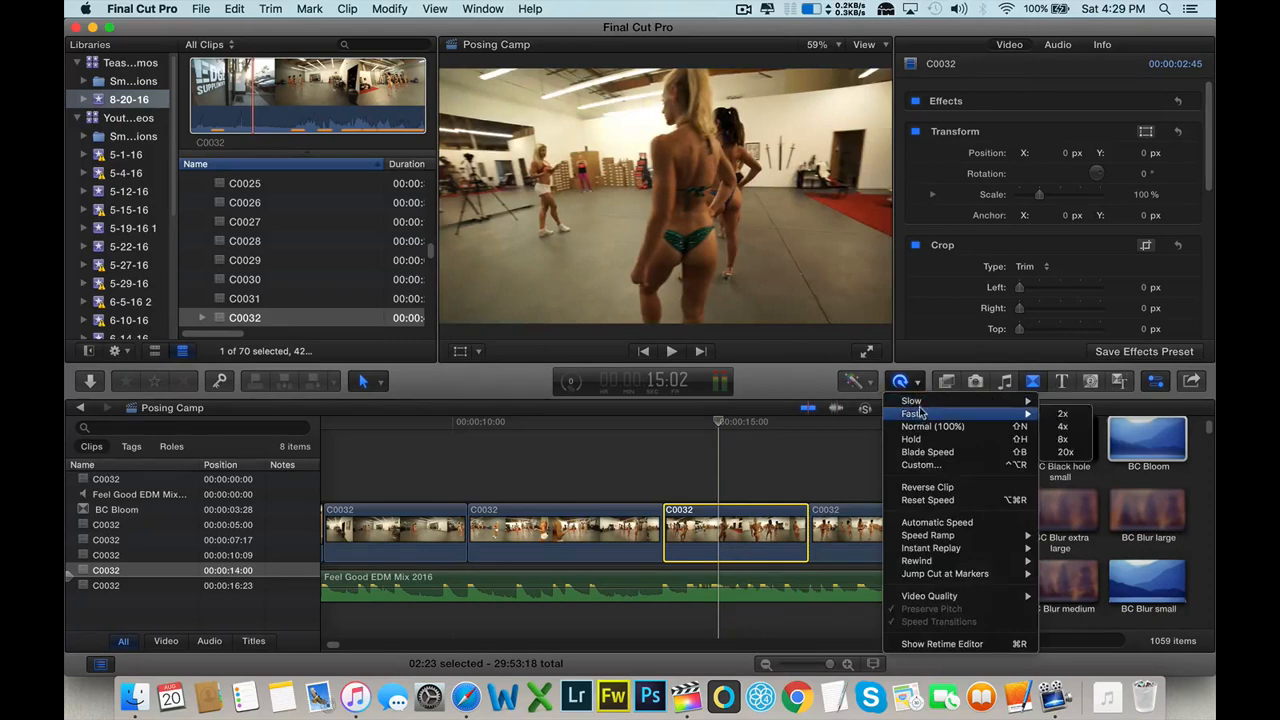
left_click(1062, 426)
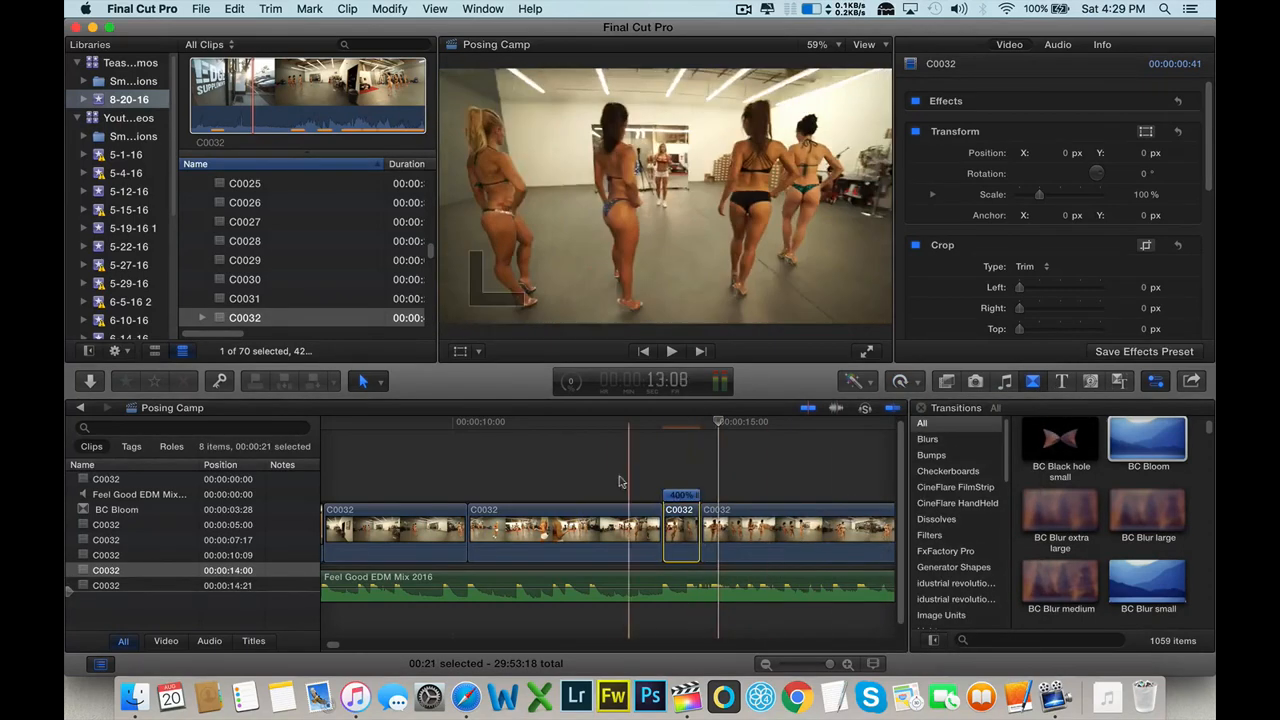
- Play the edit across the 400% segment, once from about 13 seconds and again from 7:11
left_click(618, 478)
key("space")
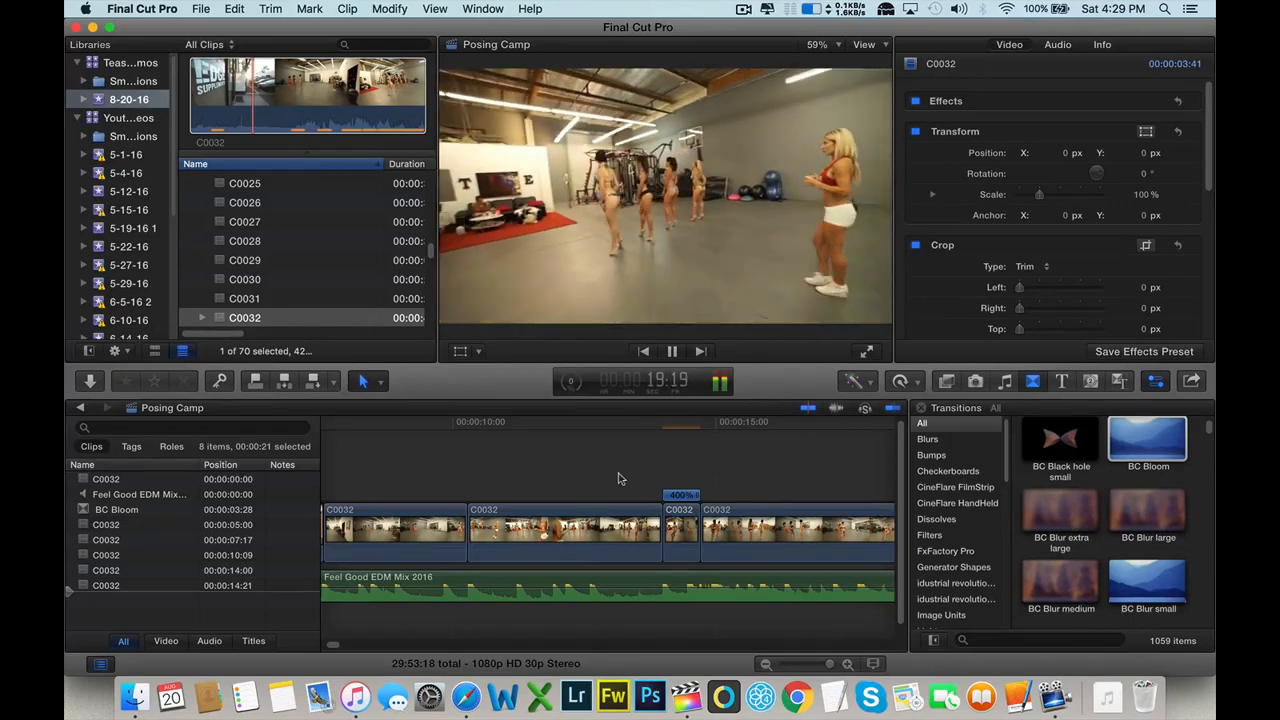
key("Up")
scroll(466, 447, "left", 10)
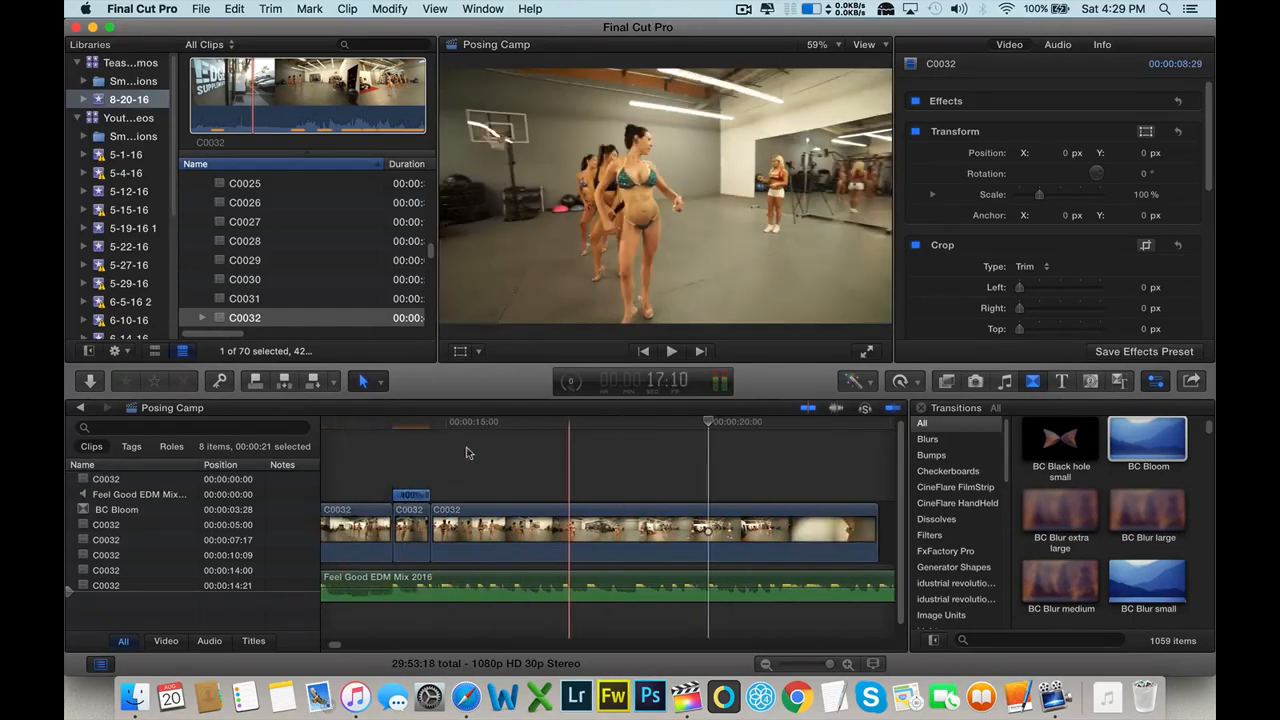
left_click(445, 452)
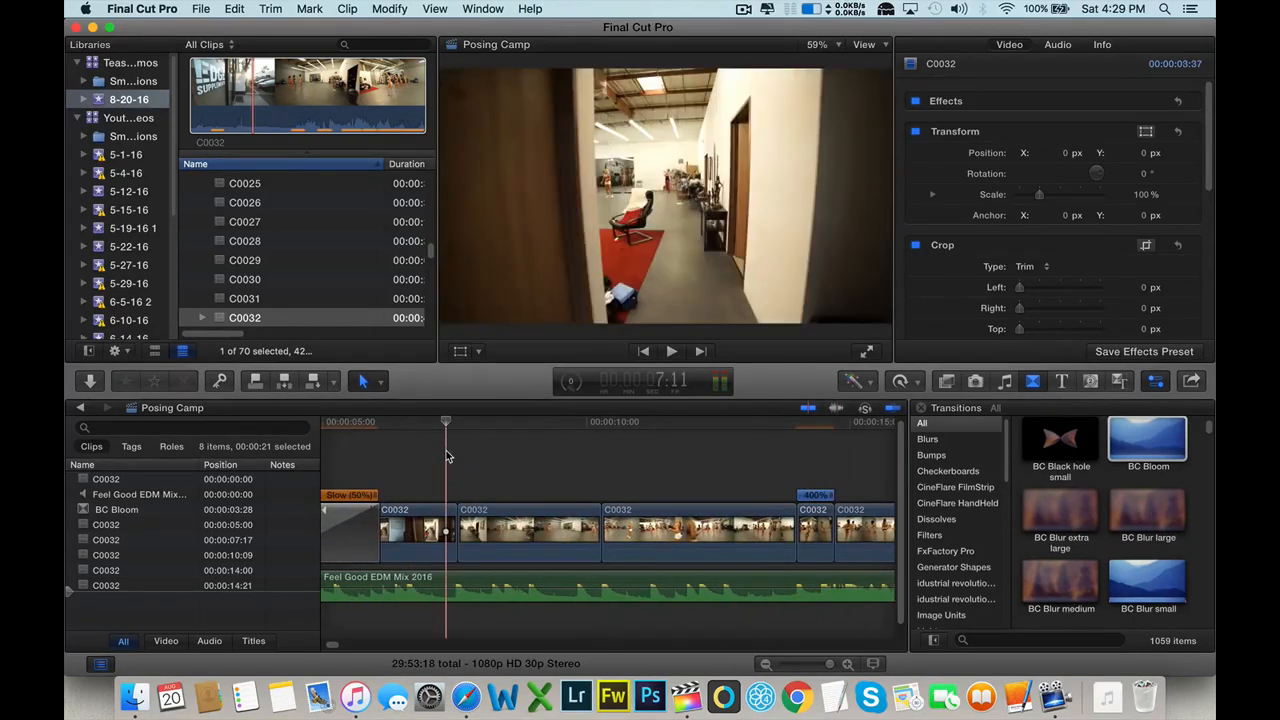
key("space")
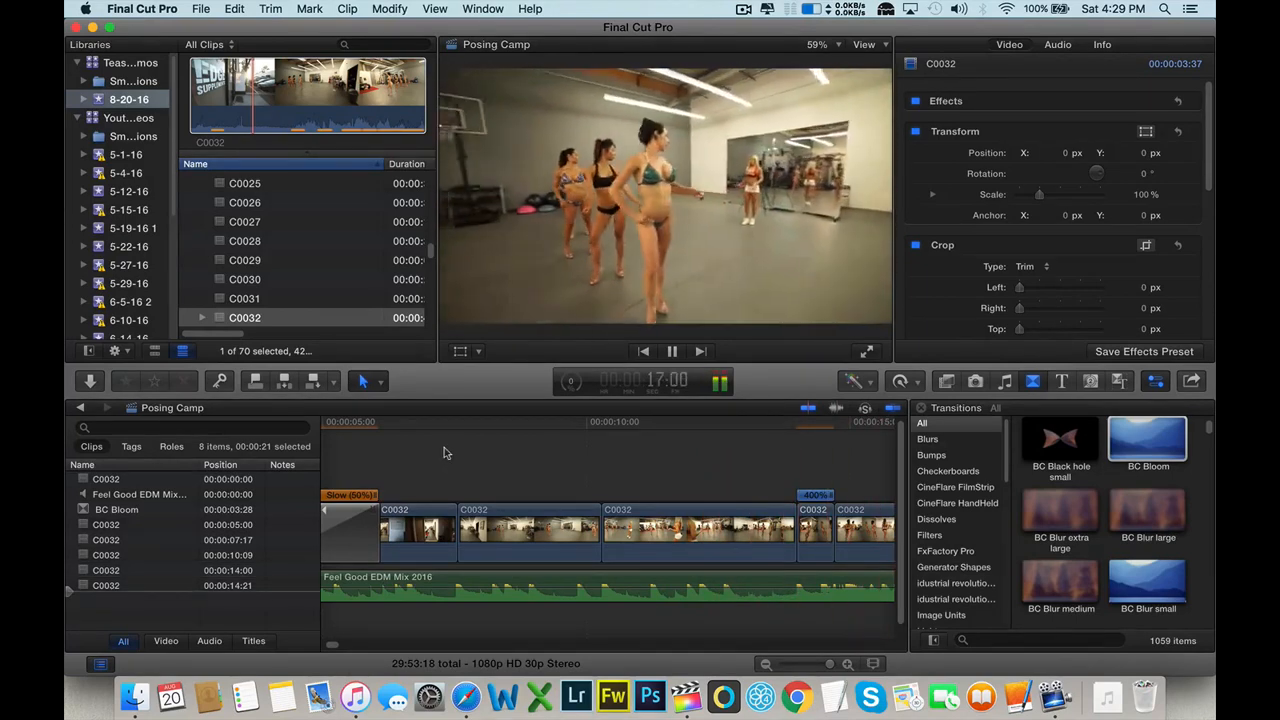
key("space")
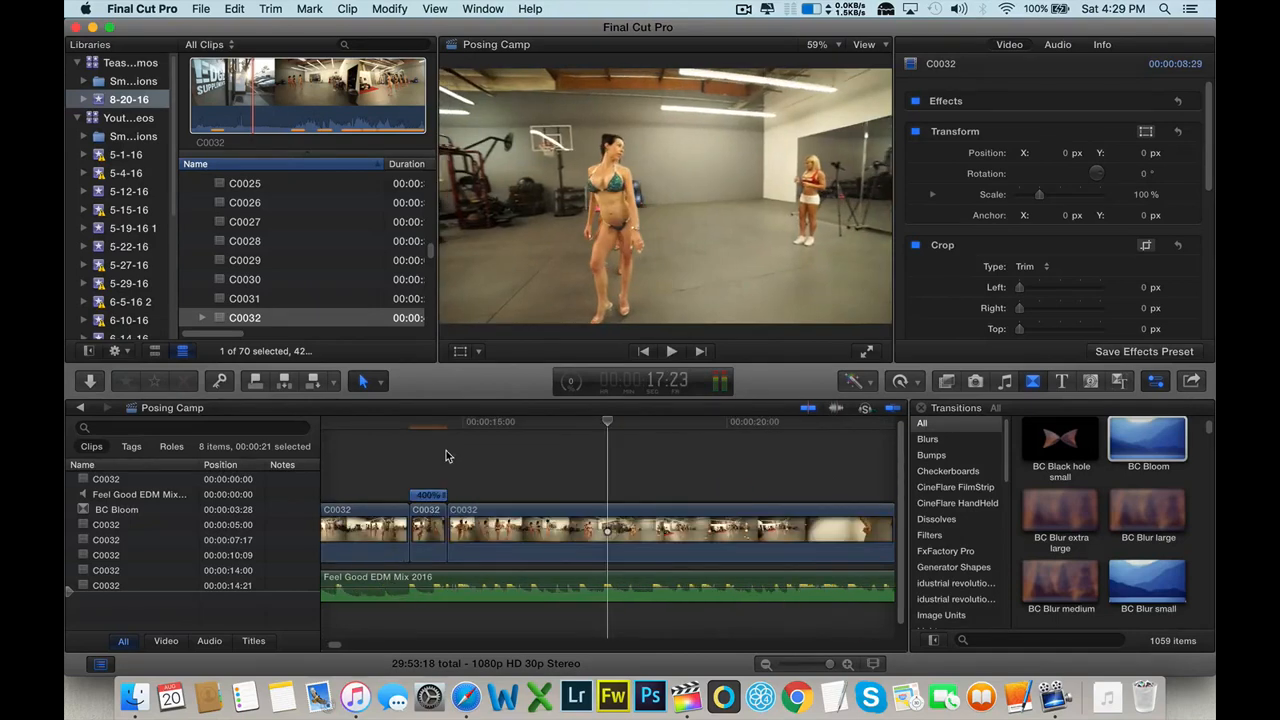
- Play from 14:06 into the last C0032 segment, cut it at 18:19 and delete everything following the cut
scroll(446, 455, "right", 3)
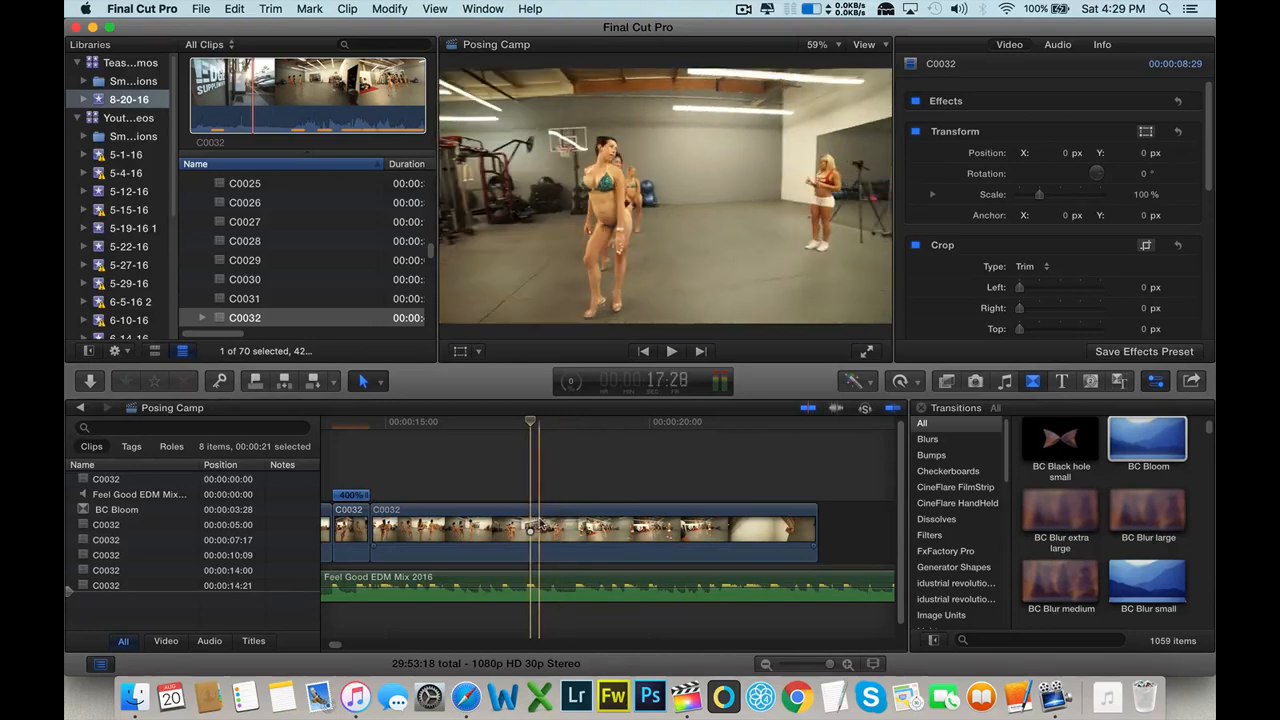
left_click(342, 452)
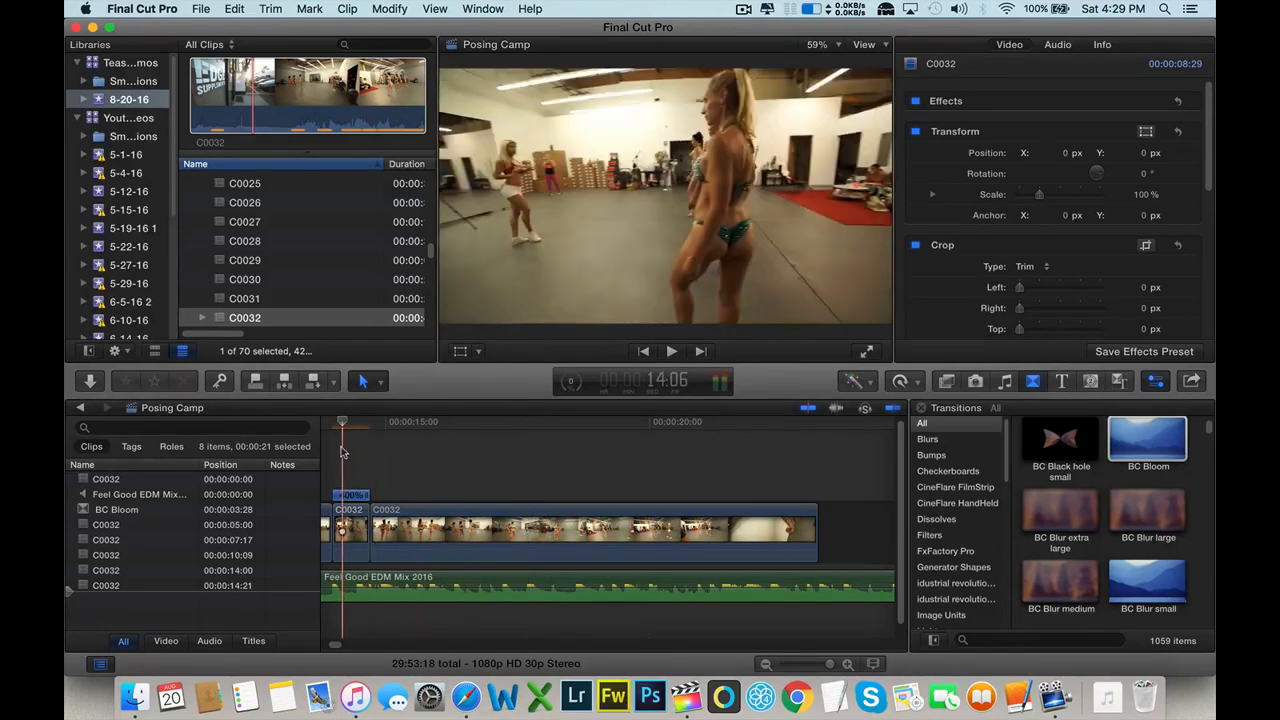
key("space")
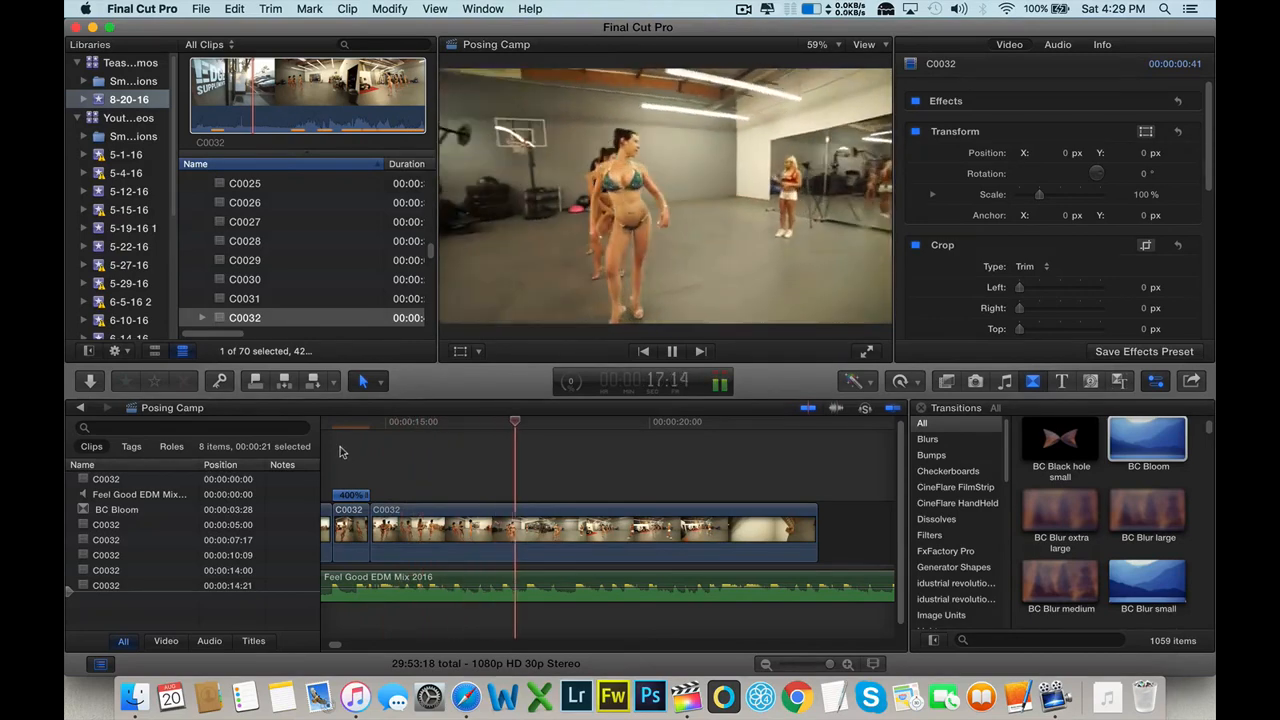
key("space")
key("b")
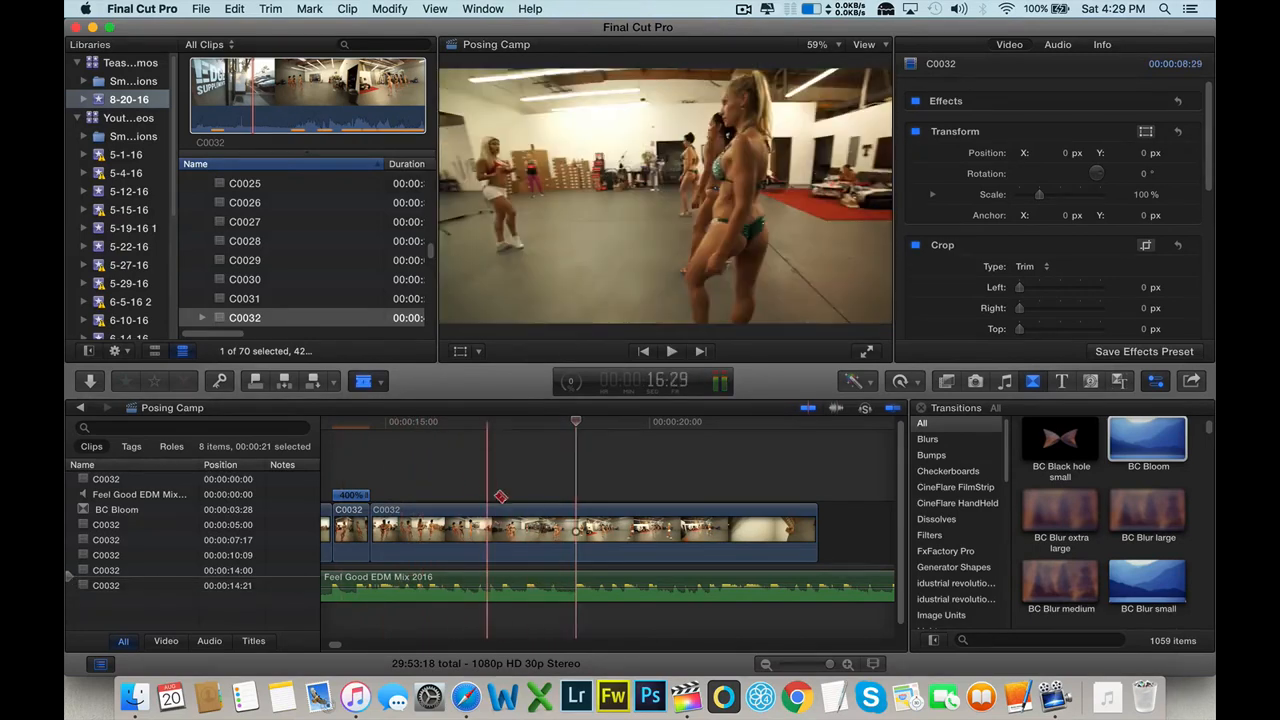
left_click(568, 514)
key("a")
left_click(648, 538)
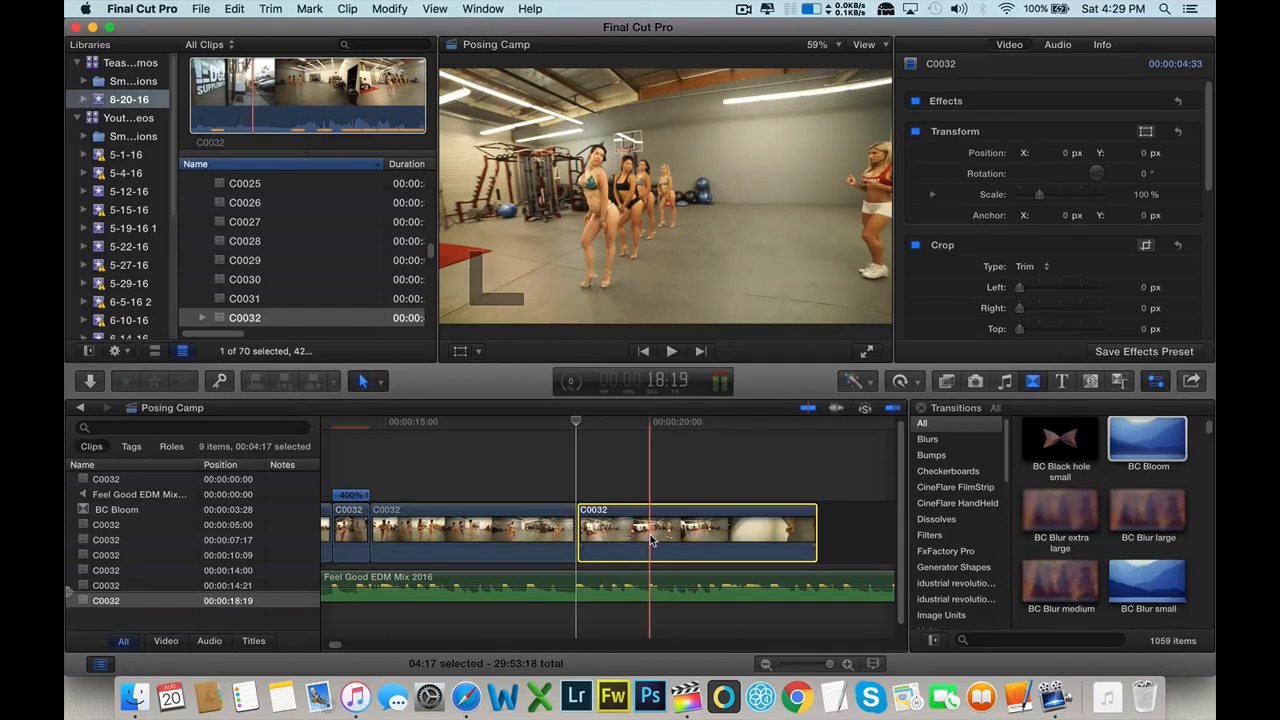
key("Delete")
scroll(650, 537, "left", 5)
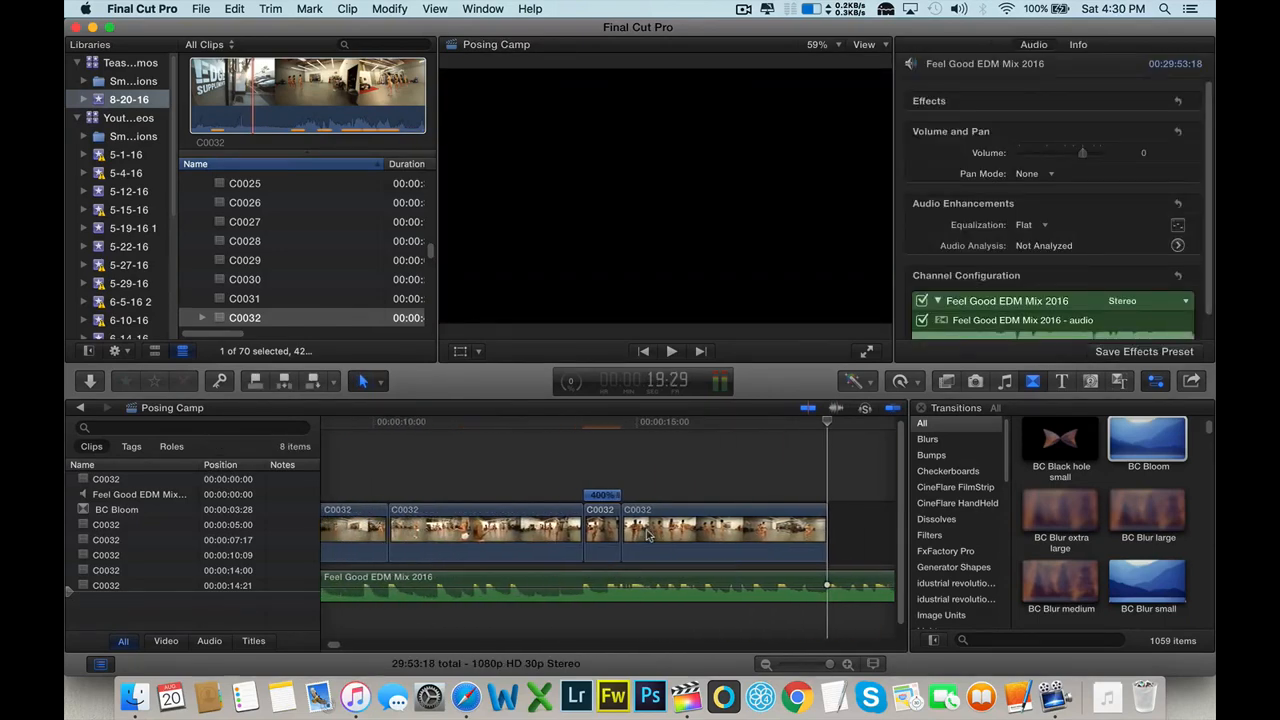
- Look through the clips of event 8-20-16 after C0032, up to C0060, for the next shot of the promo
scroll(255, 275, "down", 2)
left_click(275, 296)
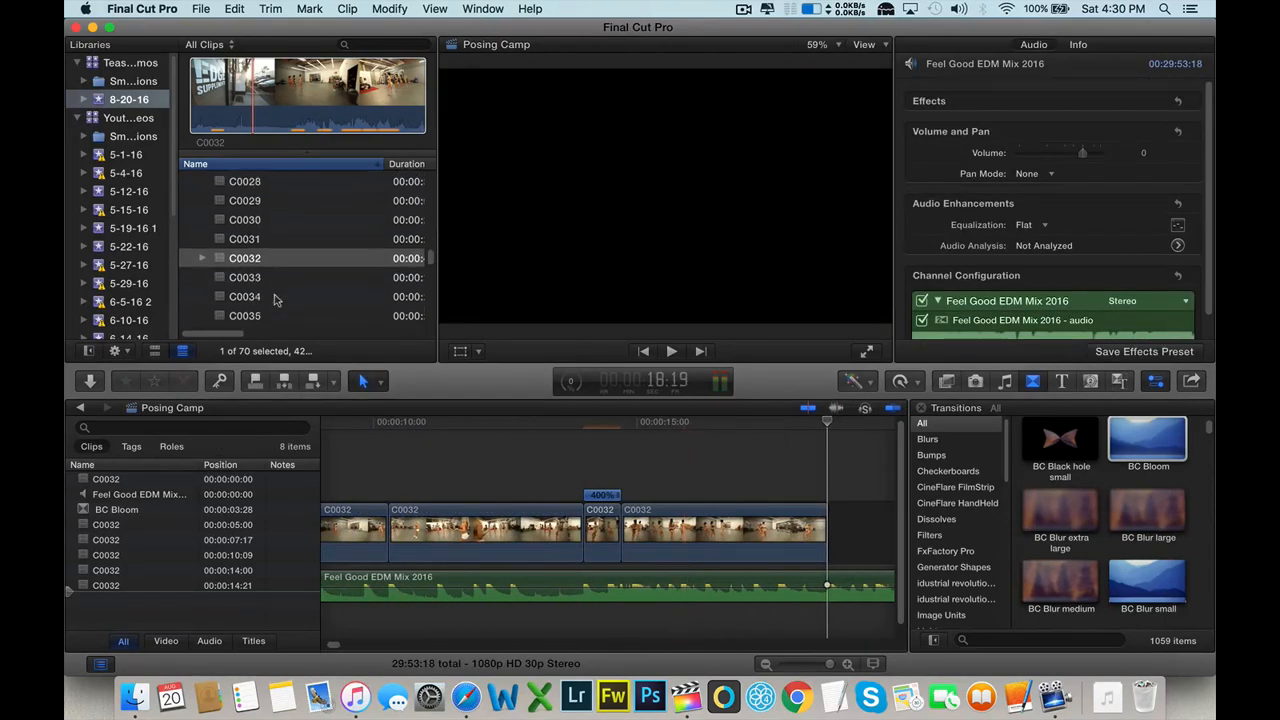
scroll(277, 300, "down", 2)
left_click(277, 300)
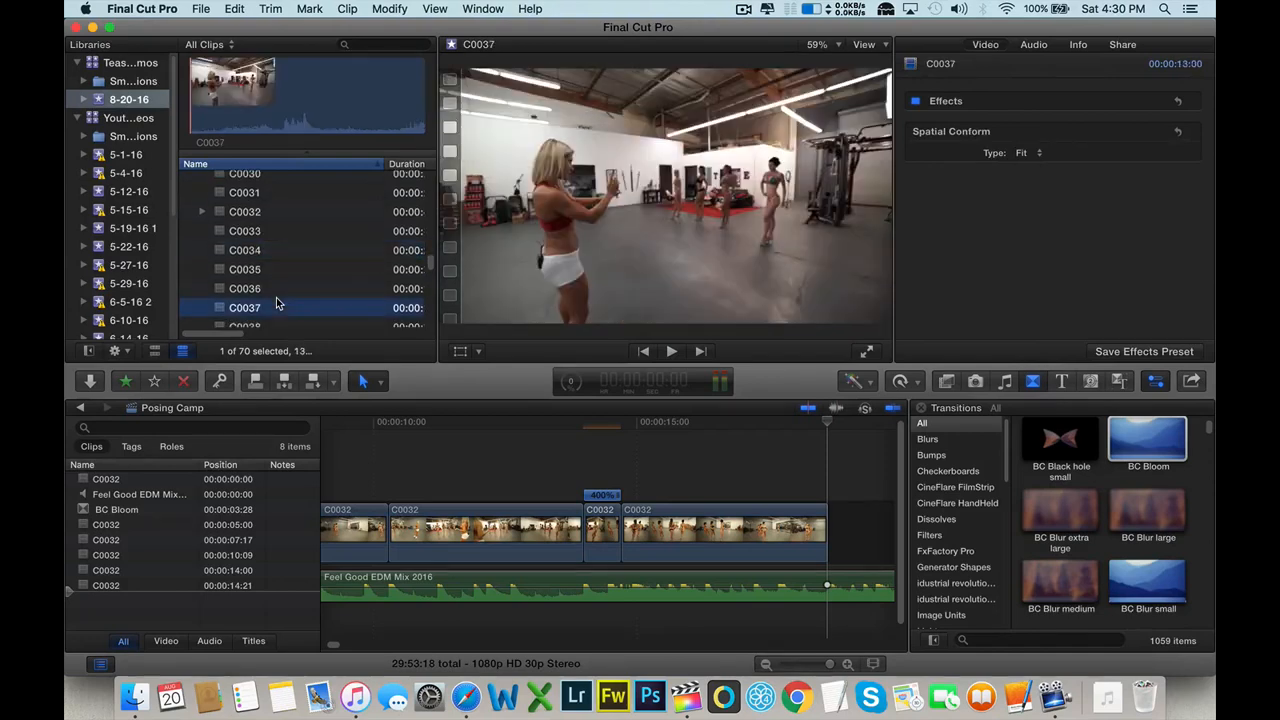
scroll(276, 297, "down", 3)
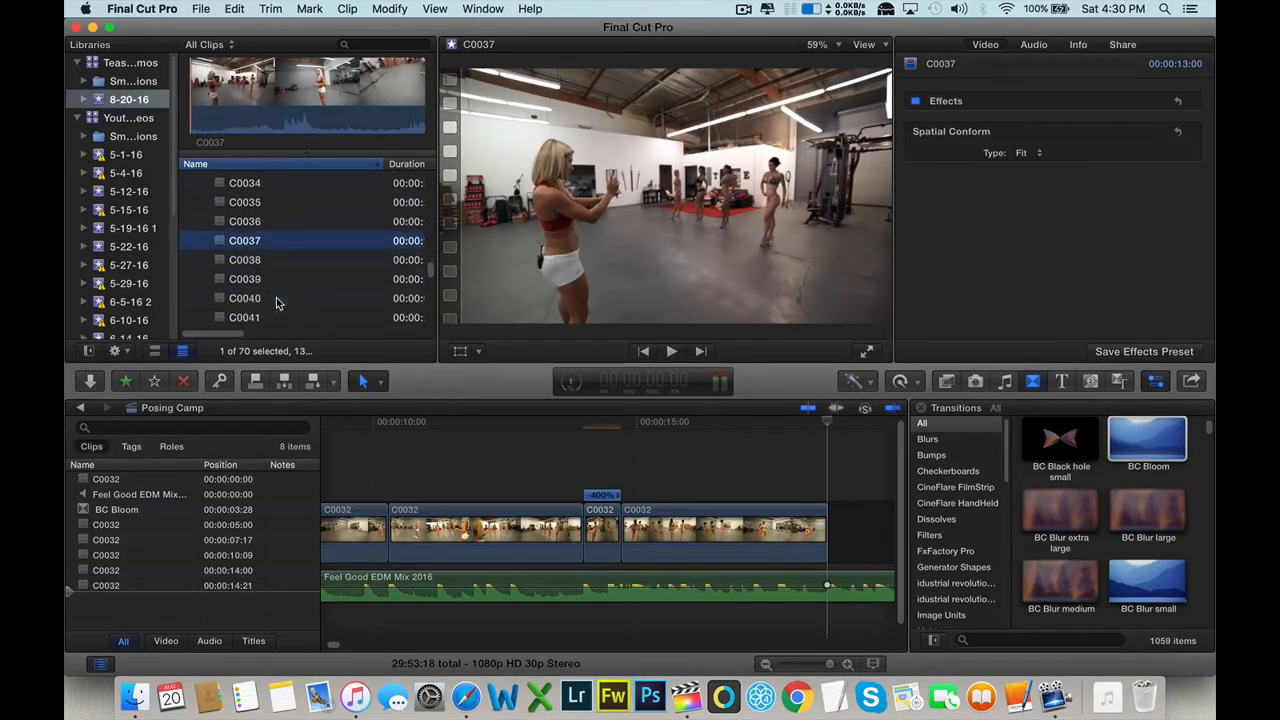
left_click(276, 297)
key("Down")
key("Down")
key("Down")
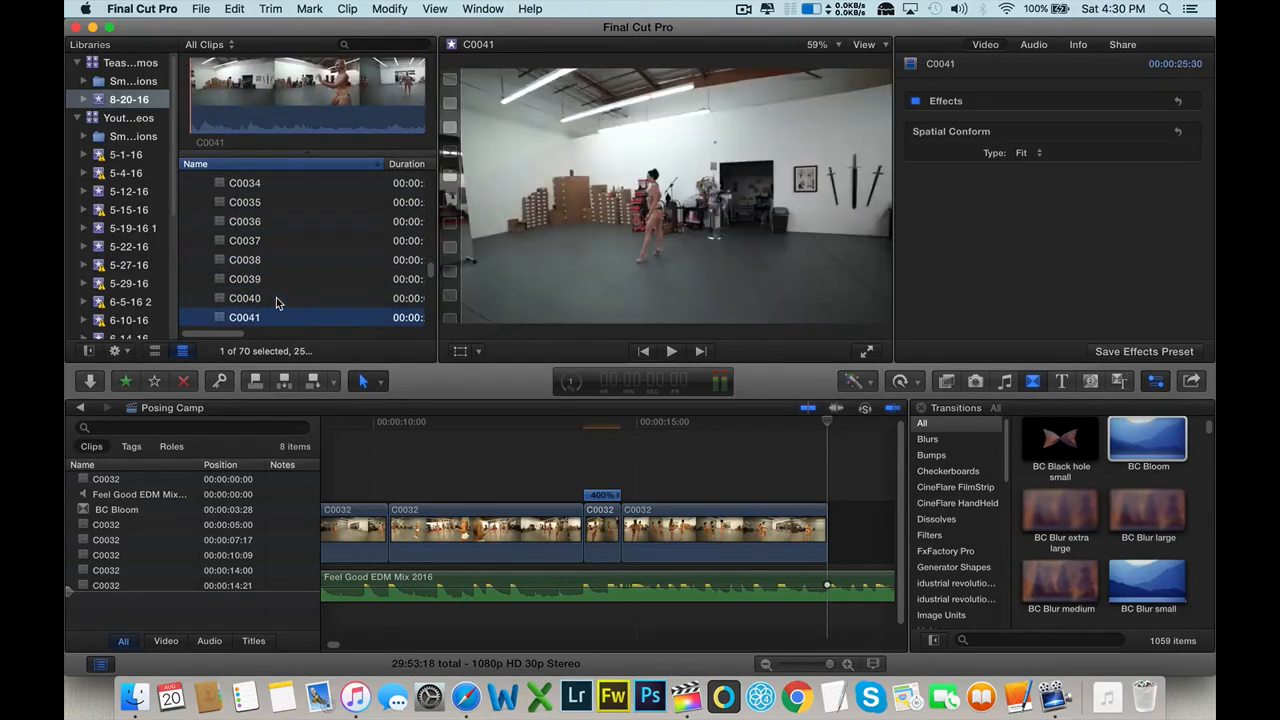
key("Down")
key("Down")
key("Down")
key("Down")
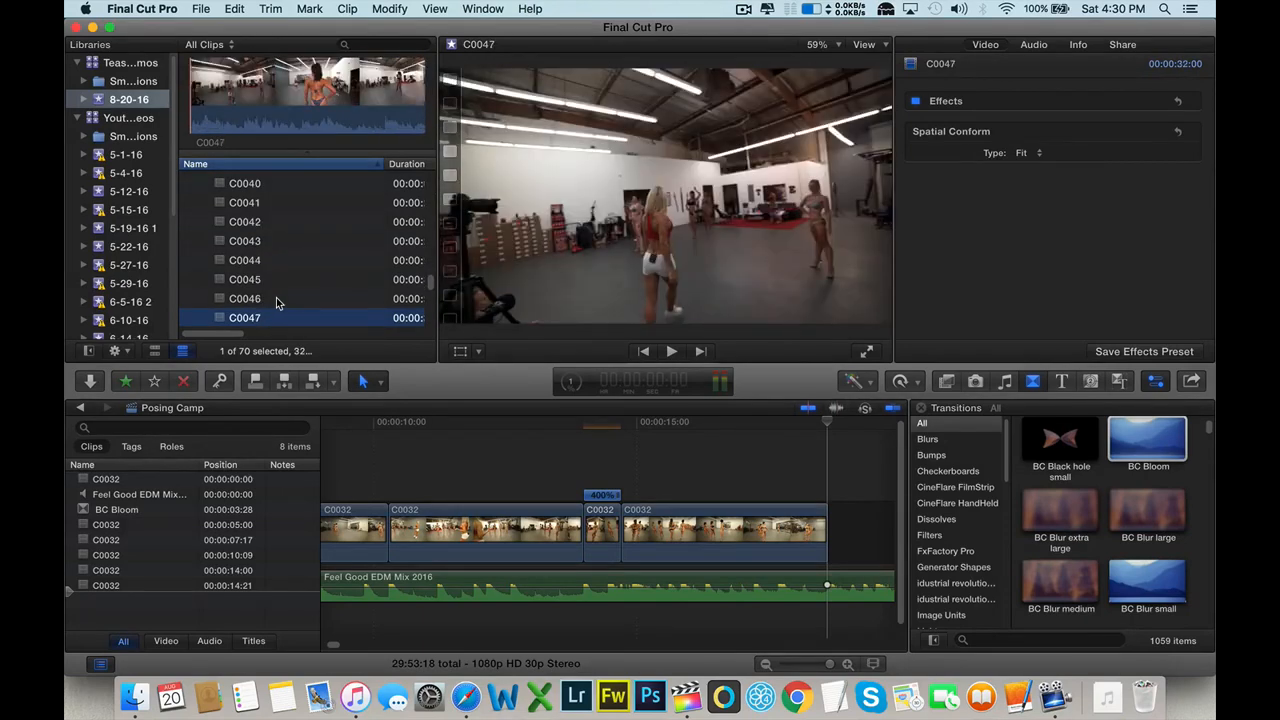
key("Down")
key("Down")
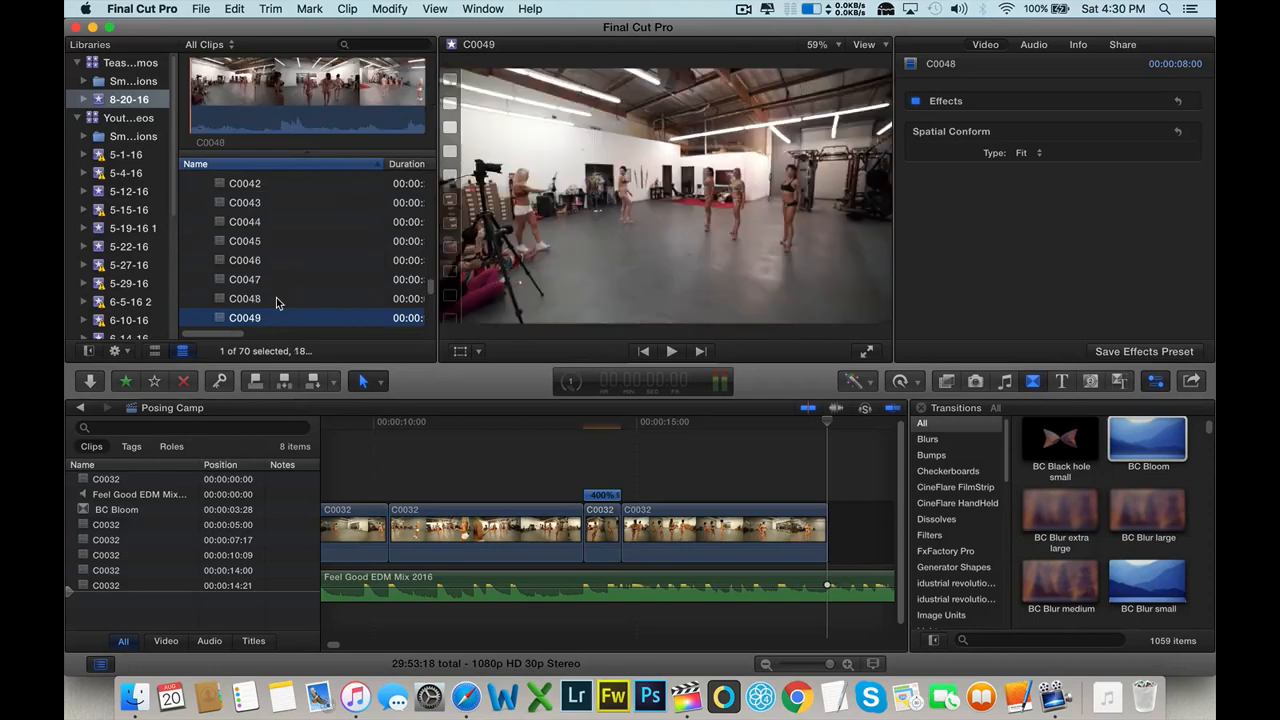
key("Down")
key("Down")
key("Down")
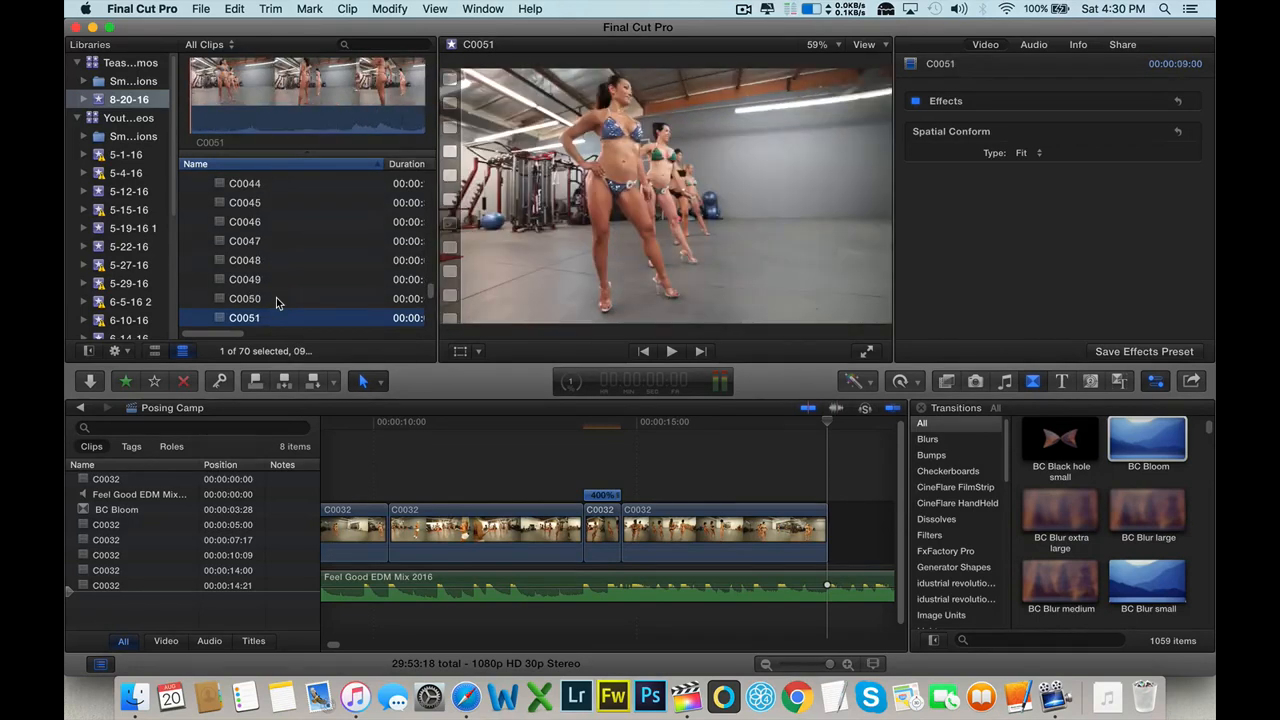
key("Down")
key("Down")
key("Down")
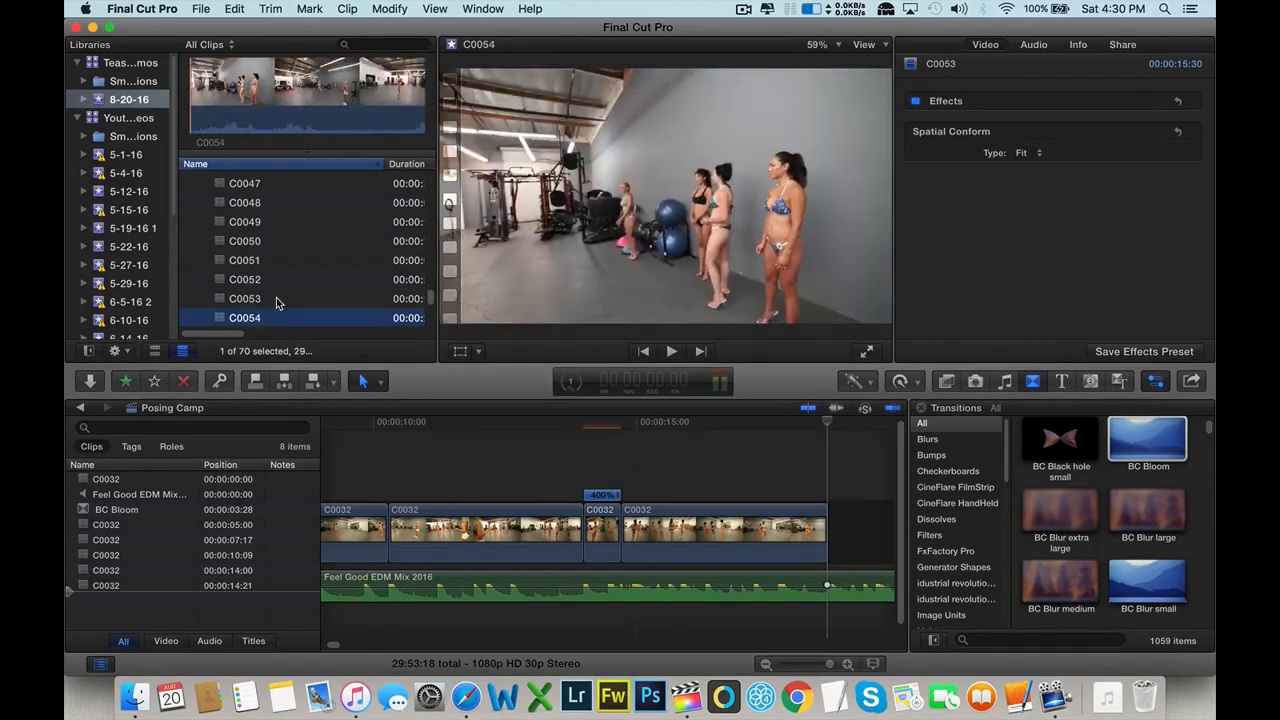
key("Down")
key("Down")
key("Down")
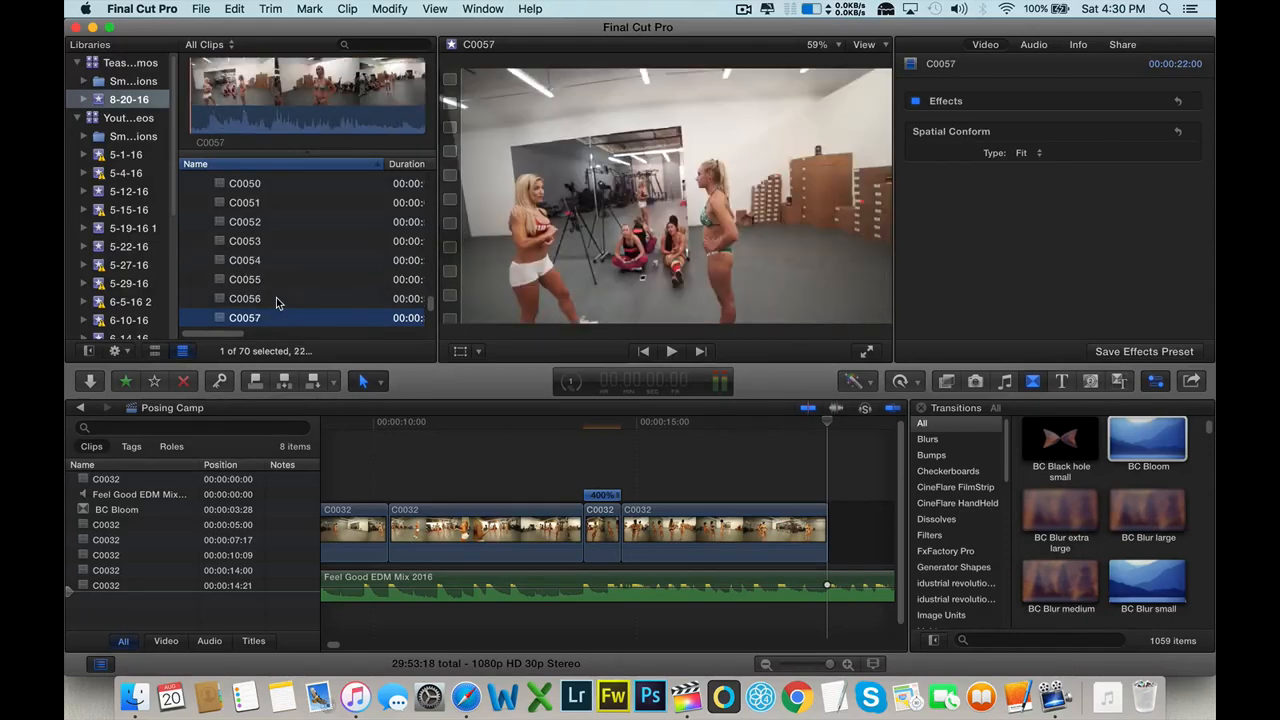
key("Down")
key("Down")
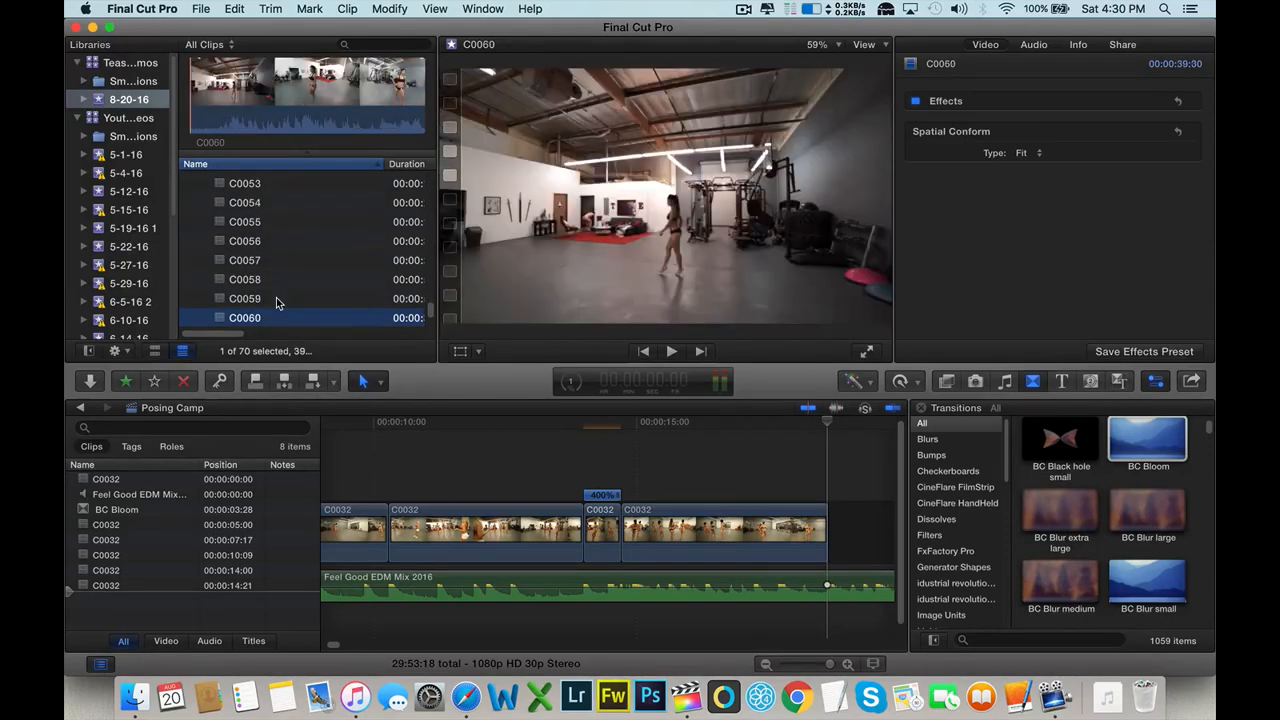
- Review the event's clips in reverse order from C0056 back to C0027 for a suitable follow-up shot
left_click(277, 243)
scroll(278, 243, "up", 3)
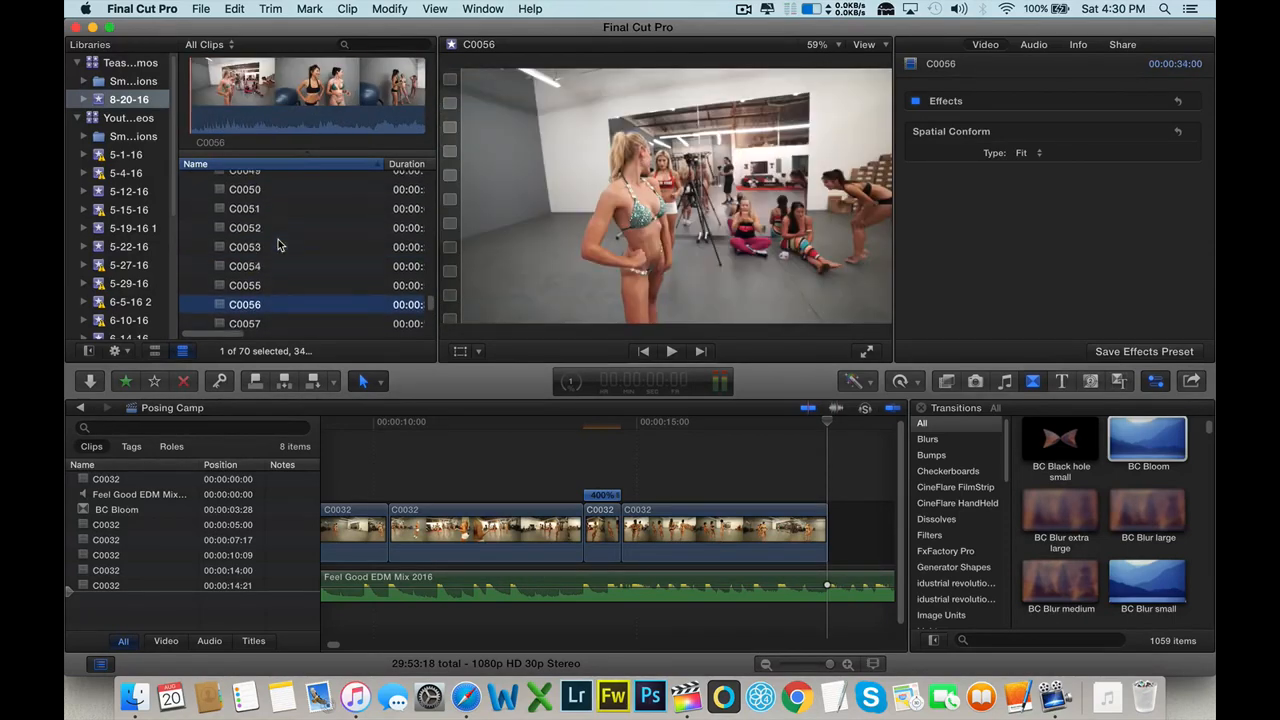
left_click(280, 243)
left_click(280, 225)
scroll(280, 224, "up", 5)
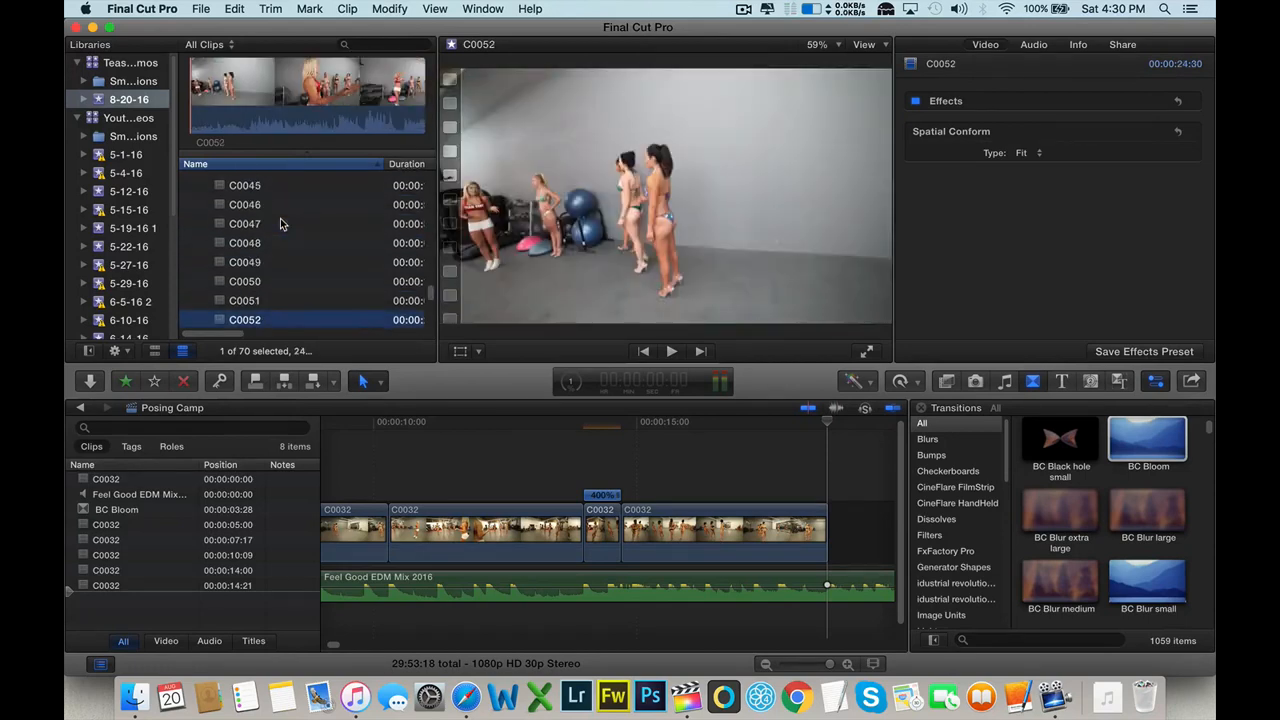
left_click(333, 243)
key("Up")
key("Up")
key("Up")
key("Up")
key("Up")
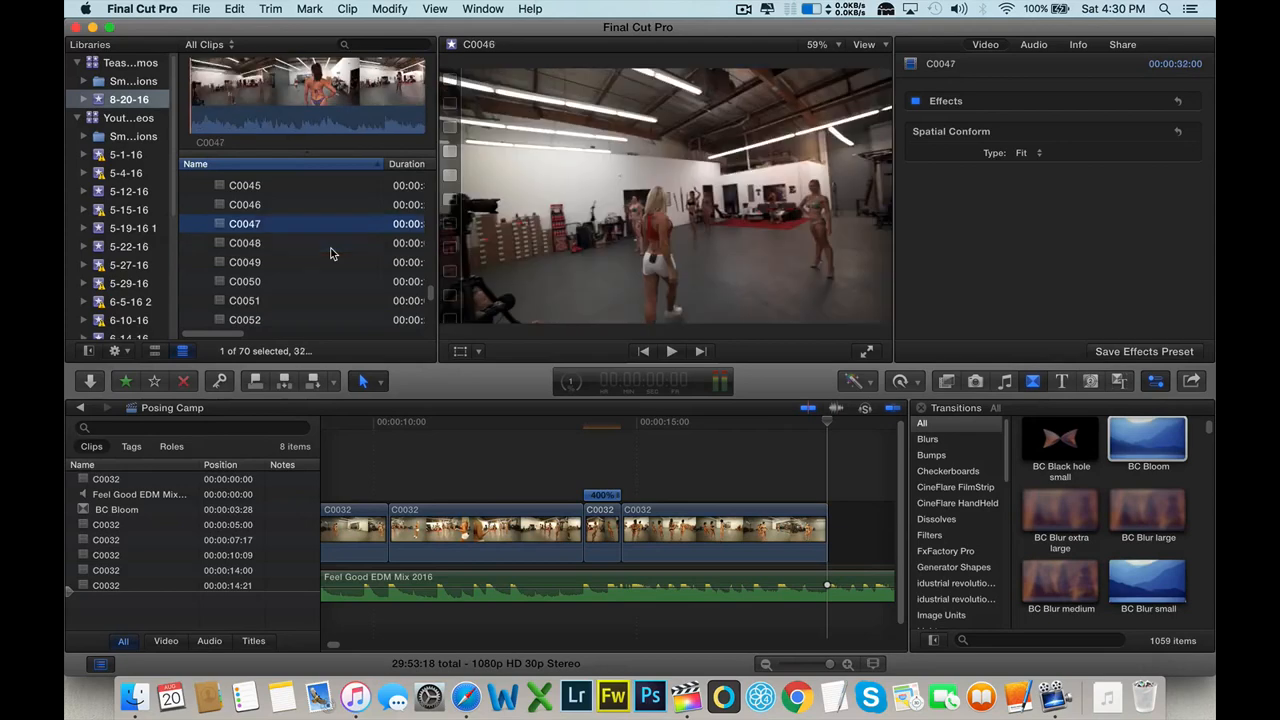
key("Up")
key("Up")
key("Up")
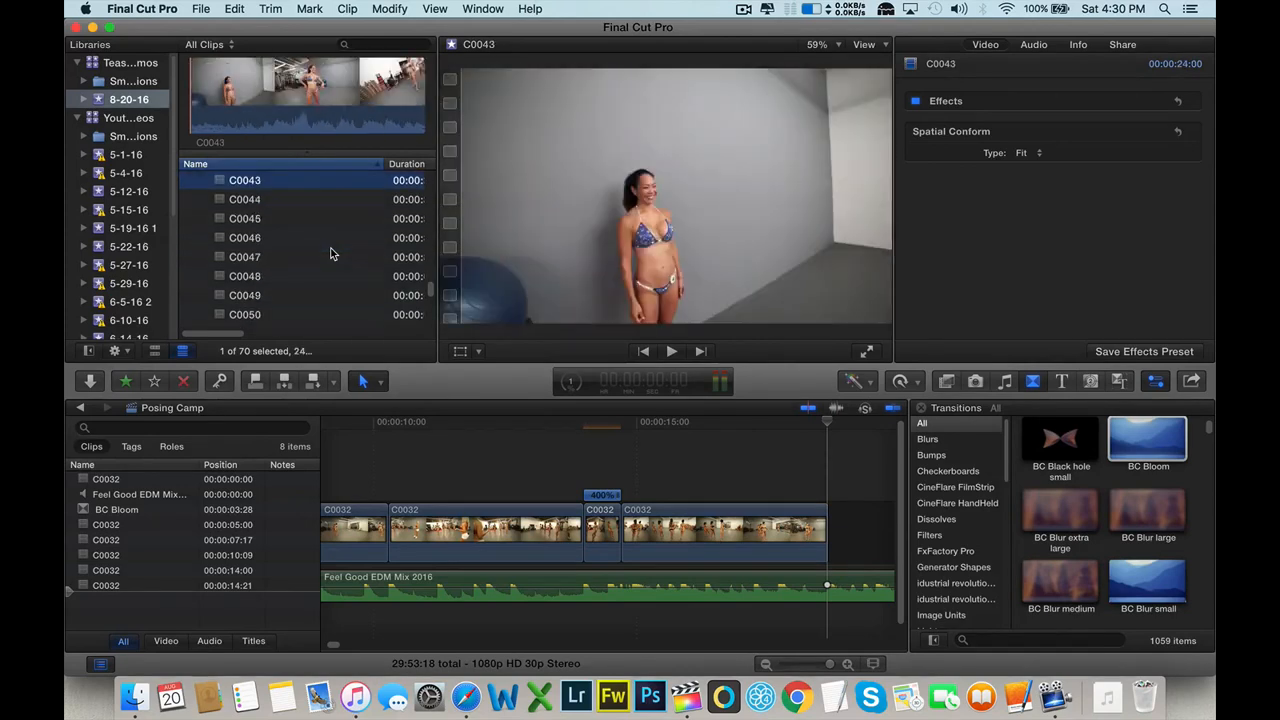
key("Up")
key("Up")
key("Up")
key("Up")
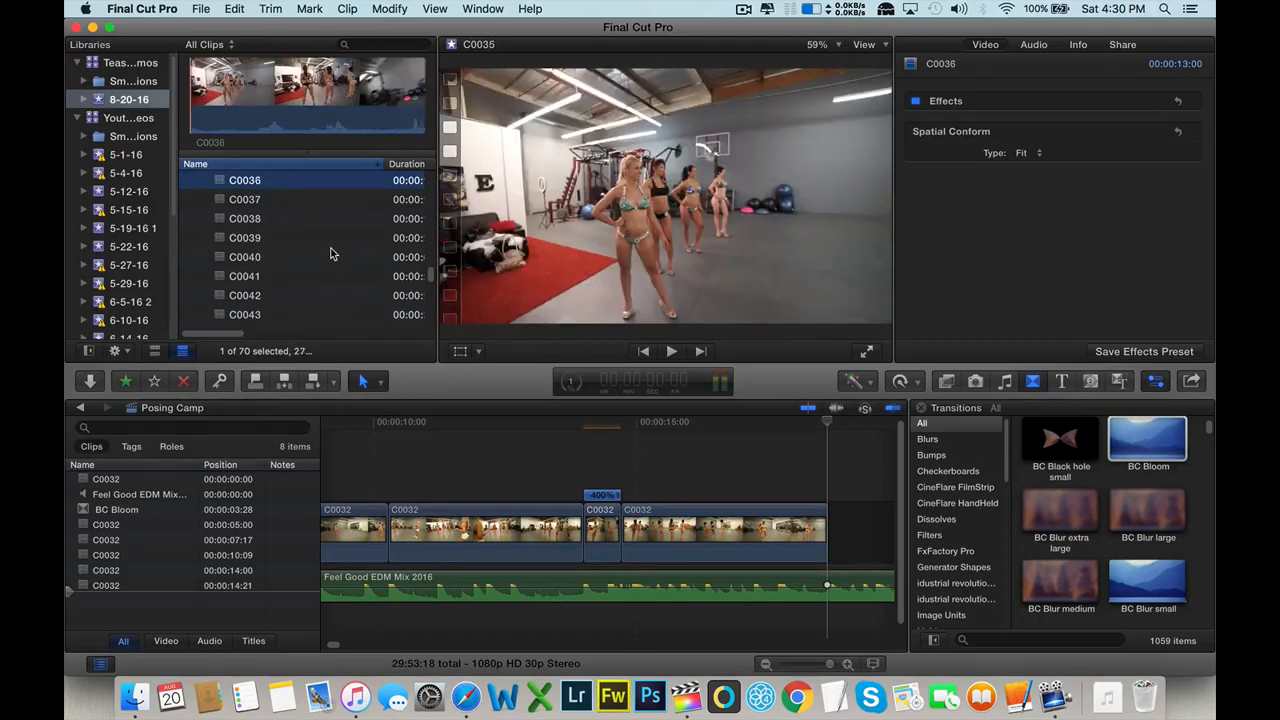
key("Up")
key("Up")
key("Up")
key("Up")
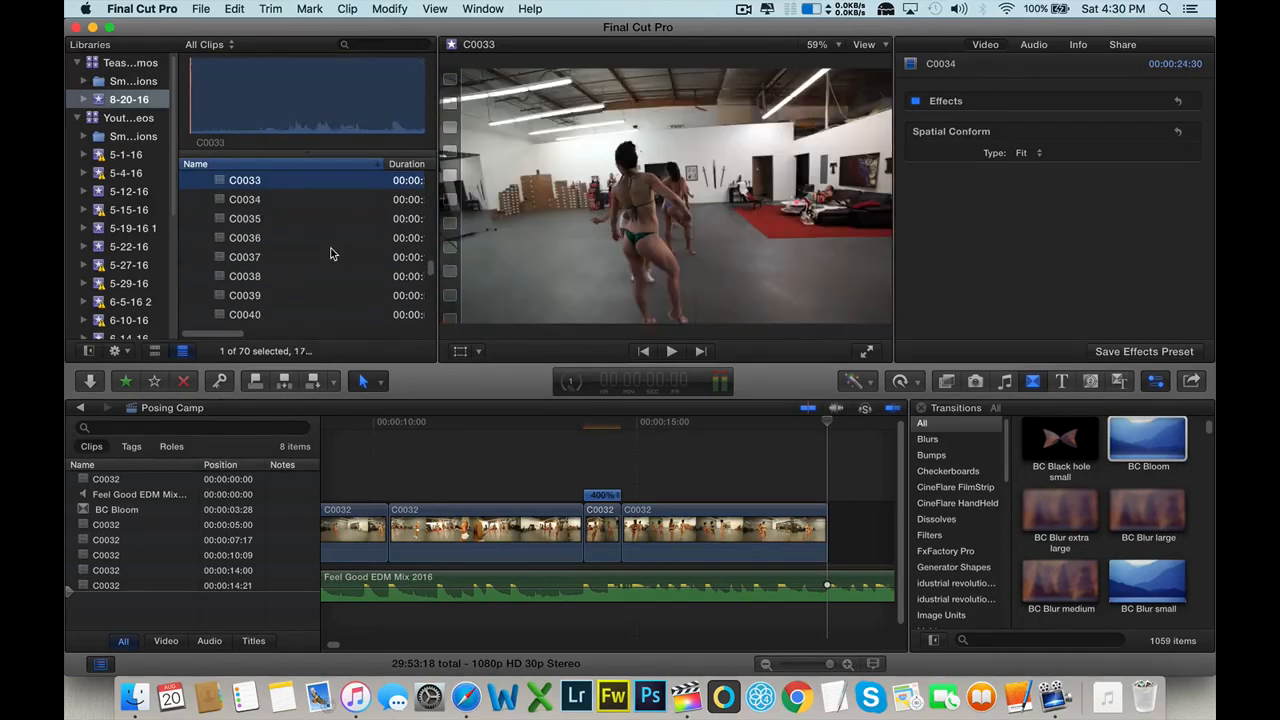
key("Up")
key("Up")
key("Up")
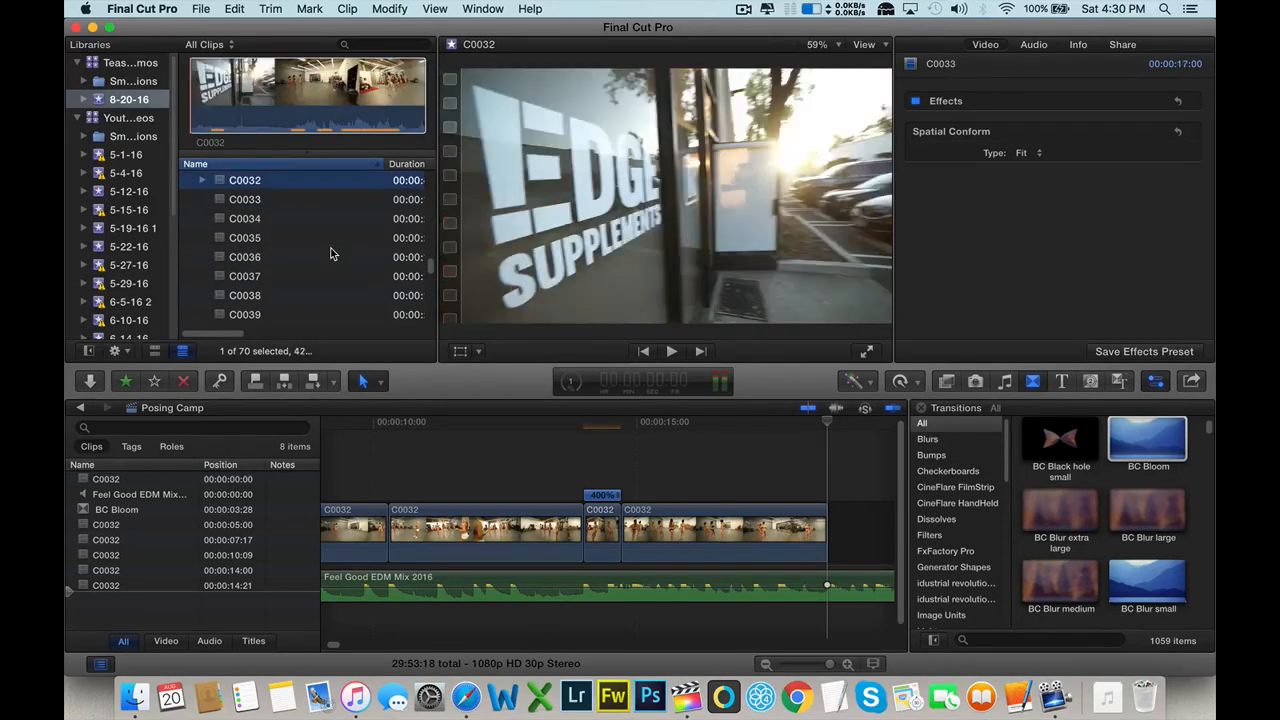
key("Up")
key("Up")
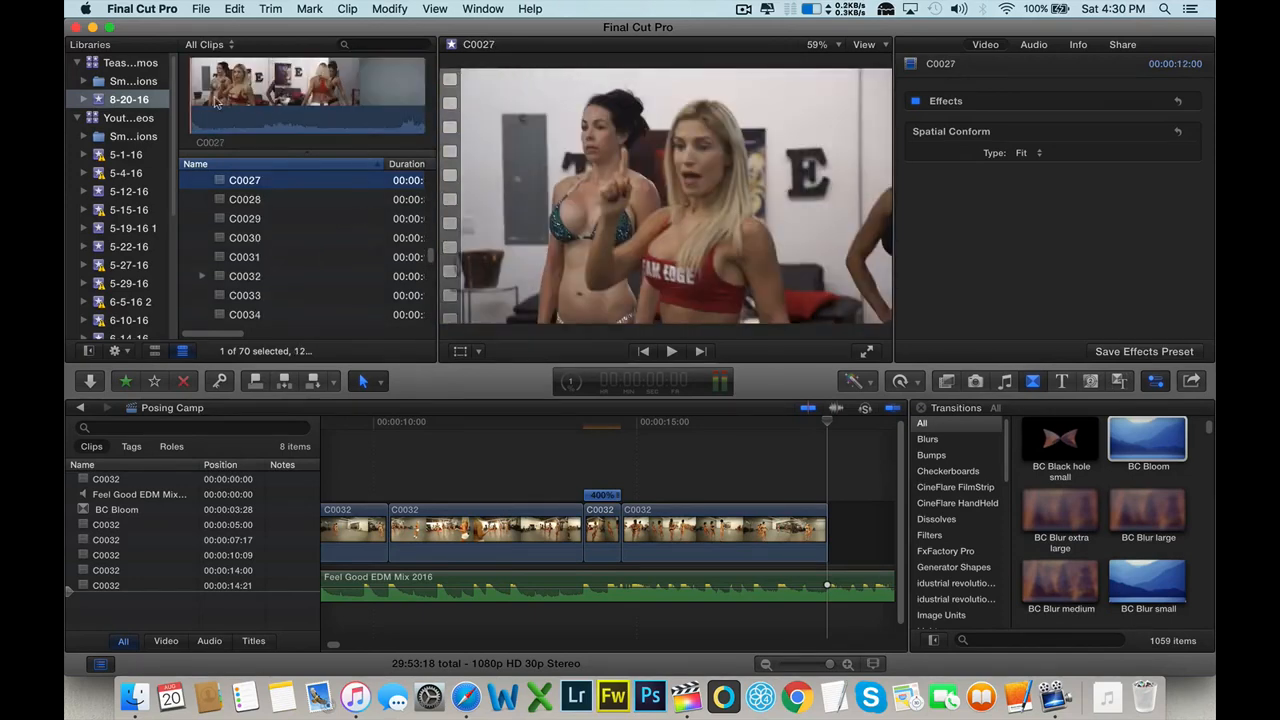
- Preview the footage of clips C0027, C0026, C0025 and C0024, and check C0026 a second time
left_click(218, 103)
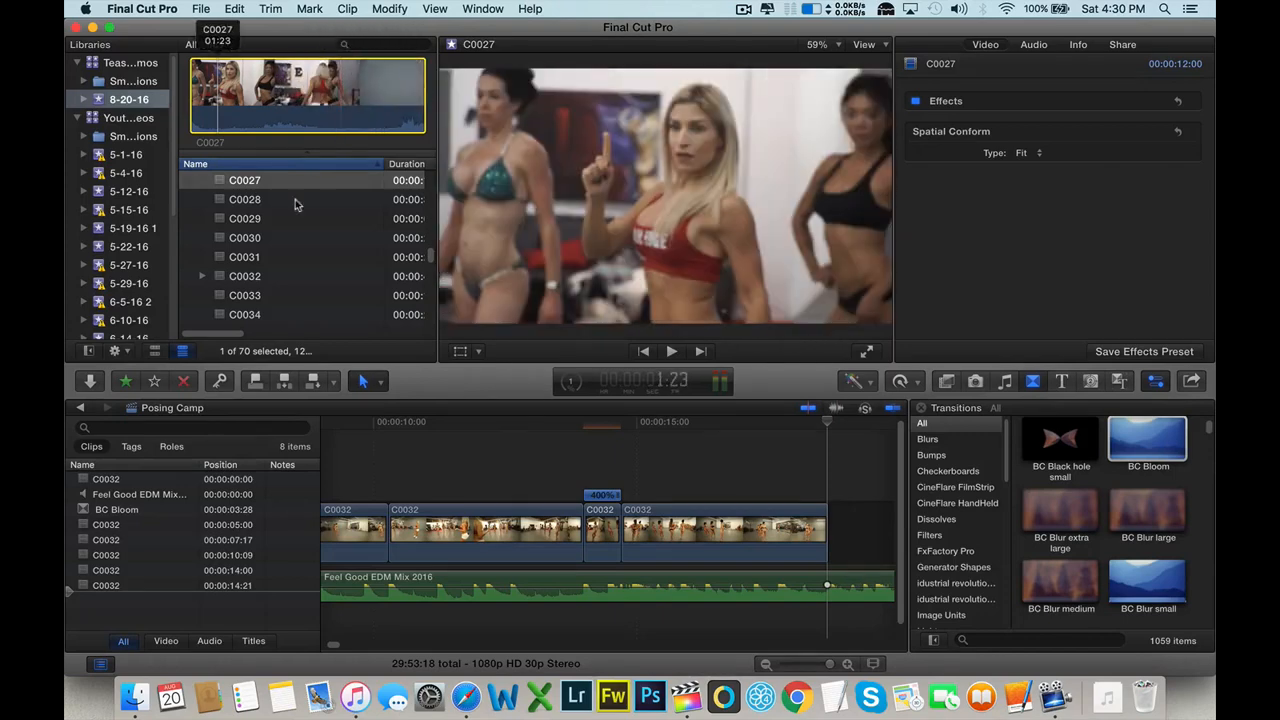
scroll(295, 199, "up", 5)
left_click(250, 308)
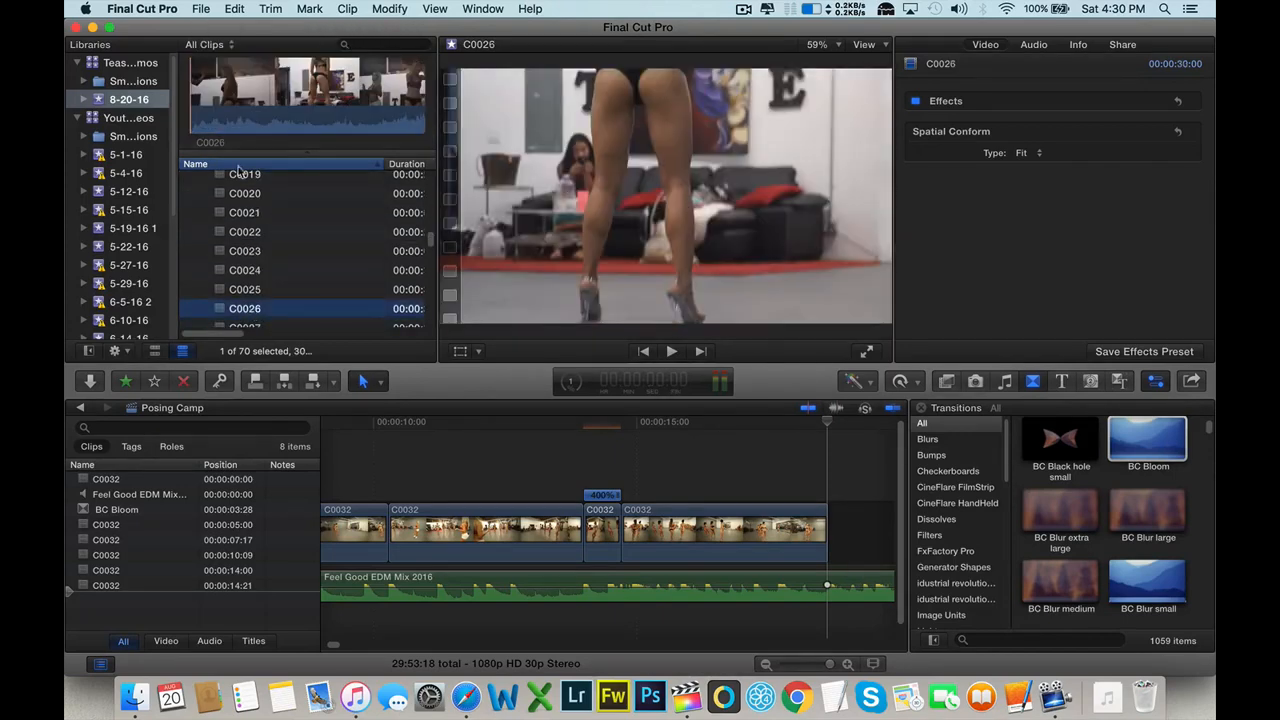
left_click(211, 110)
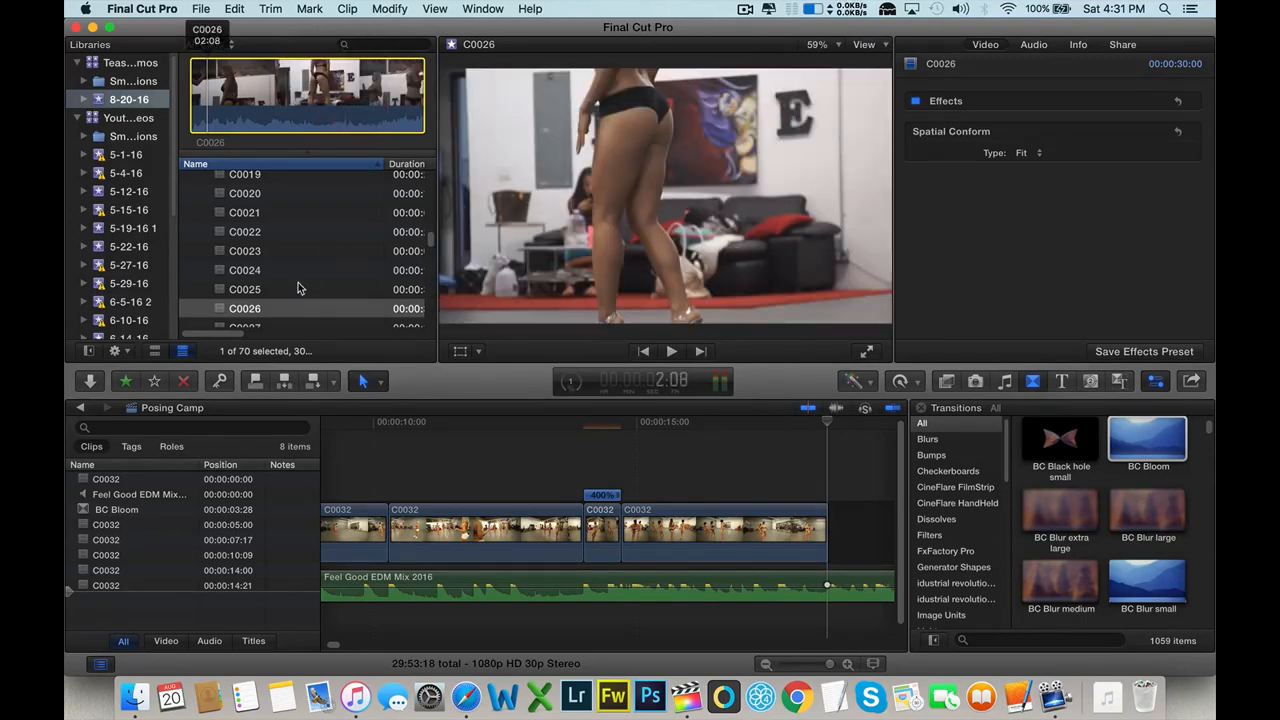
left_click(296, 286)
left_click(208, 91)
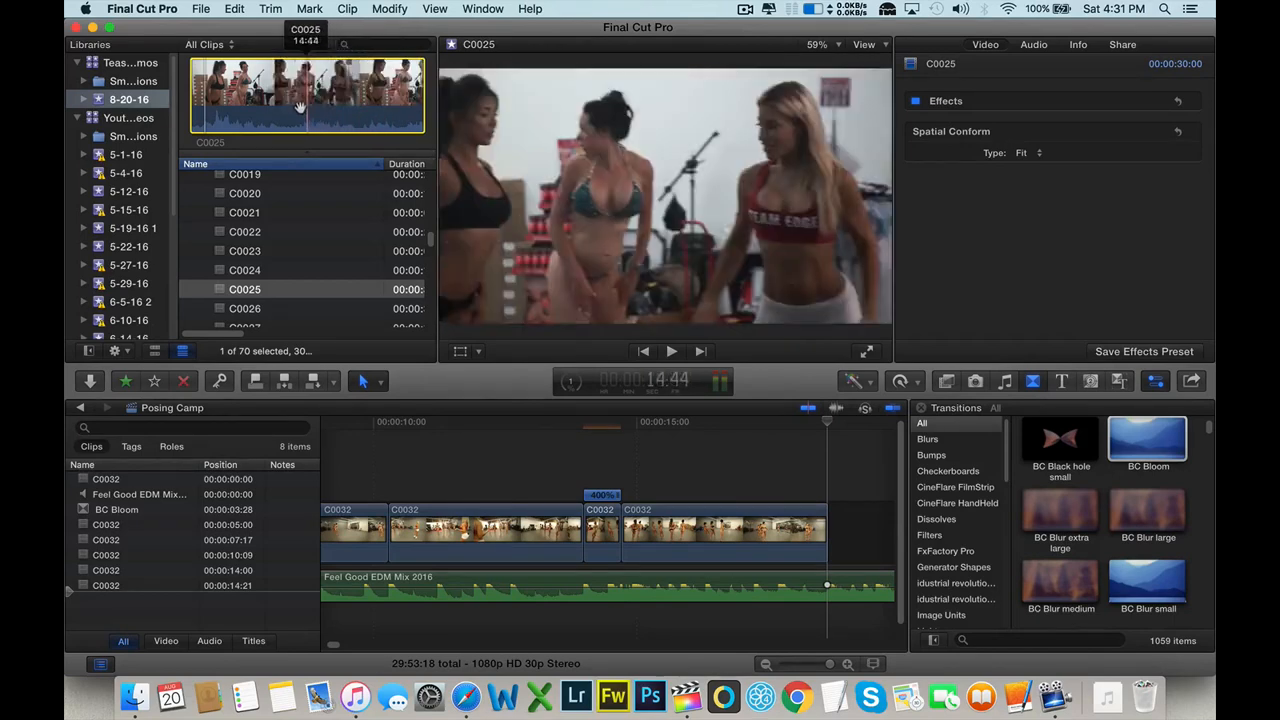
key("Up")
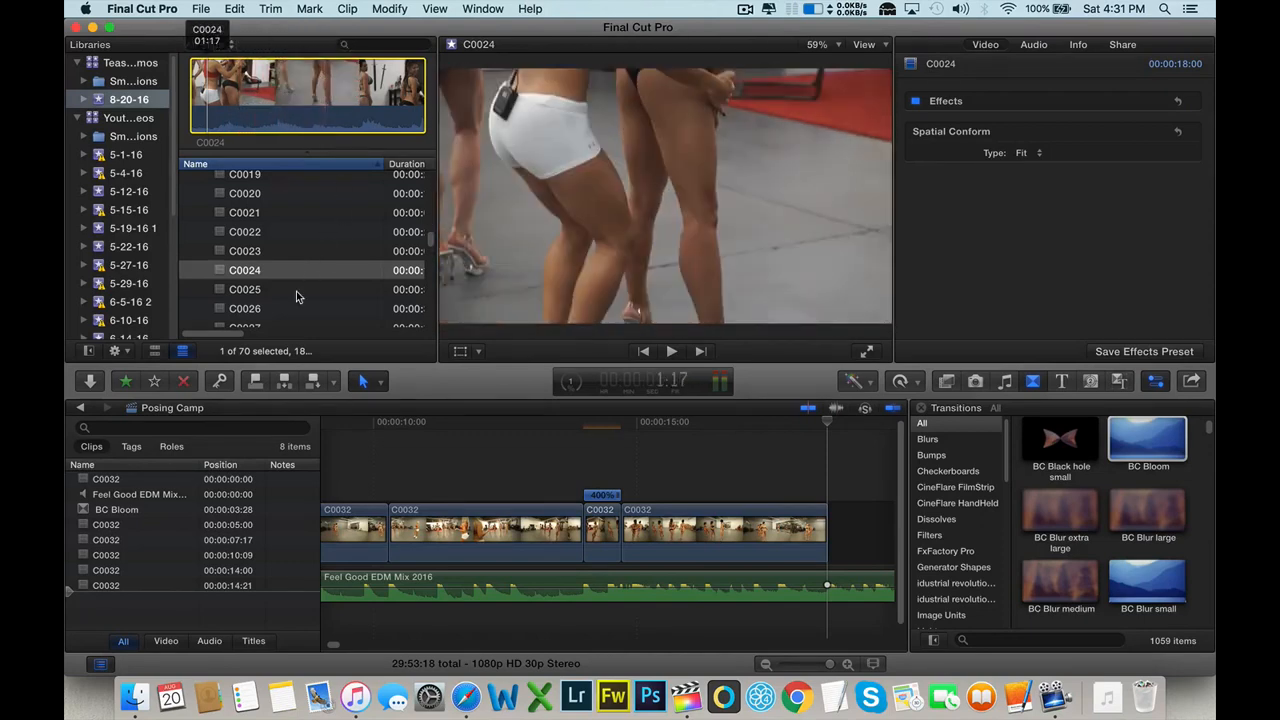
left_click(285, 287)
scroll(285, 284, "down", 1)
left_click(268, 292)
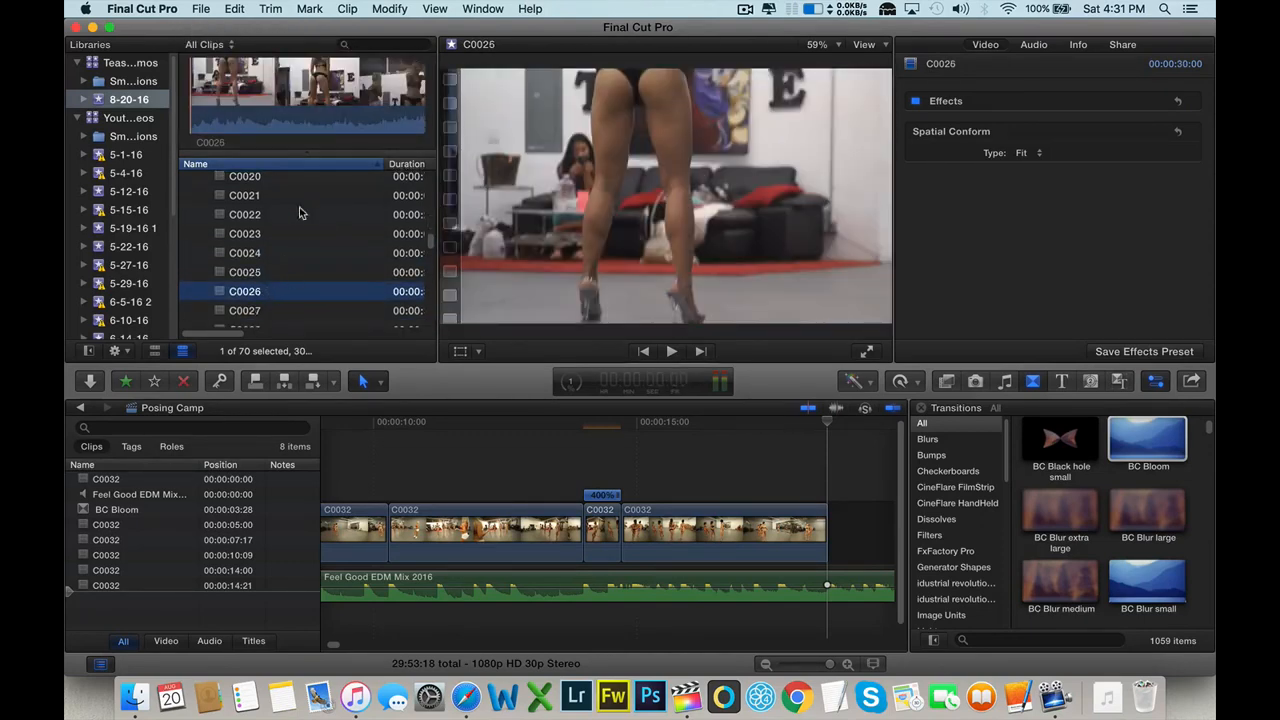
left_click(239, 126)
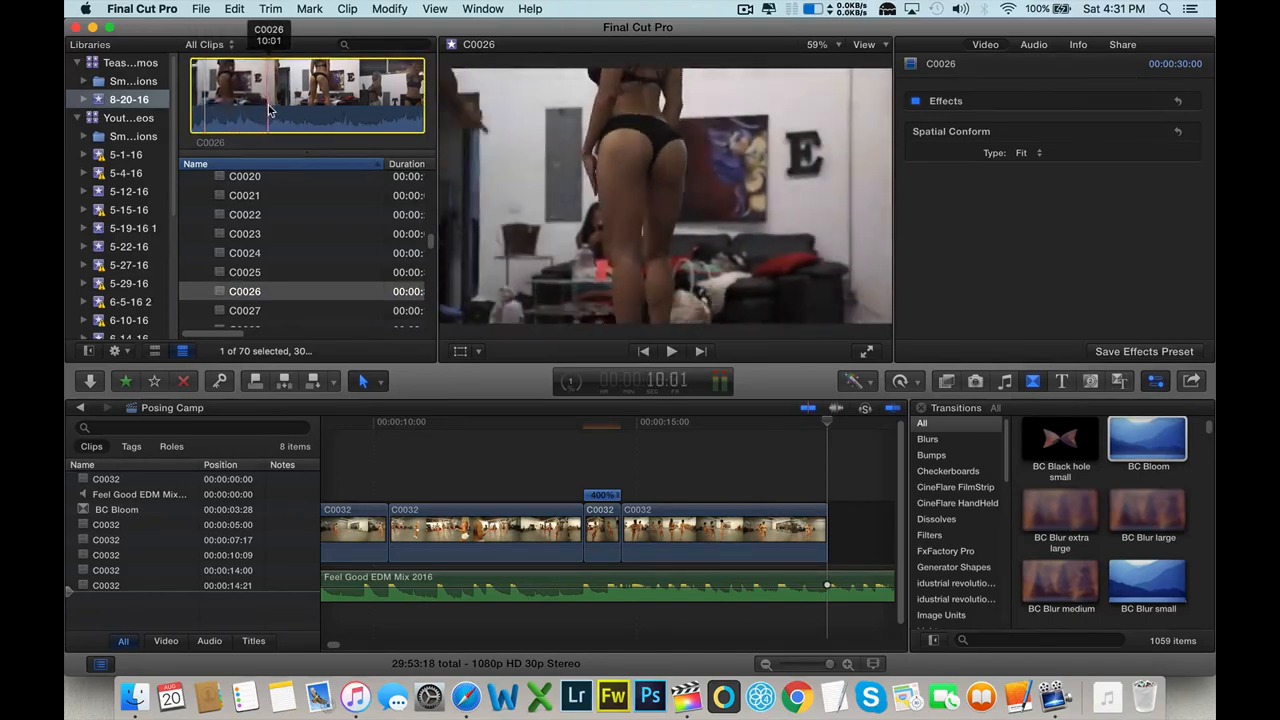
- Check clips C0022, C0021, C0020 and C0019, skimming through their footage for a usable shot
left_click(272, 216)
scroll(275, 225, "up", 1)
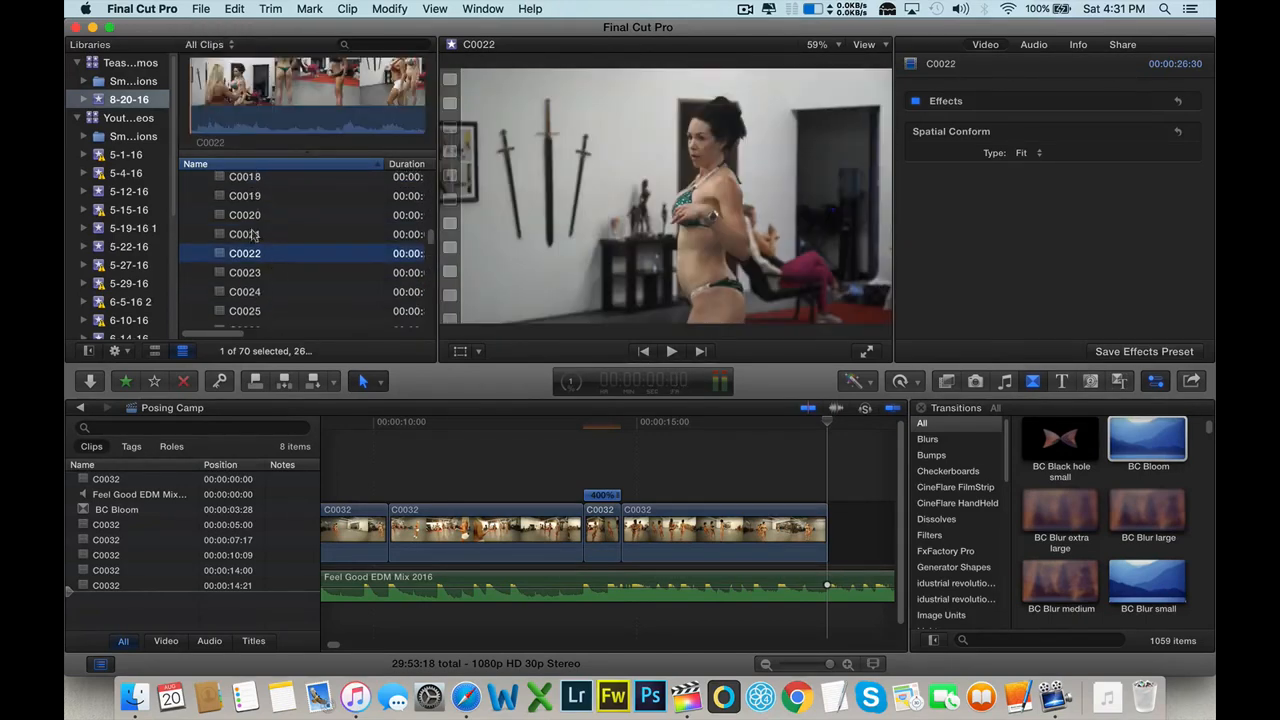
left_click(249, 236)
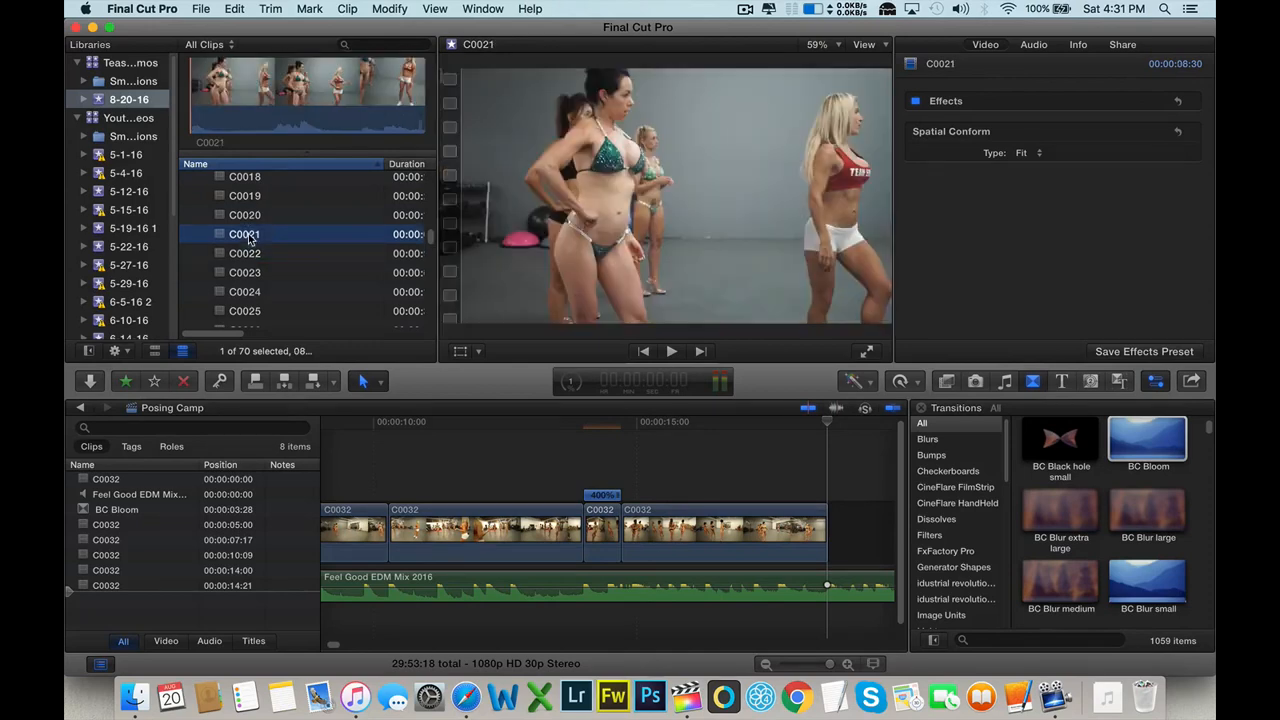
left_click(236, 103)
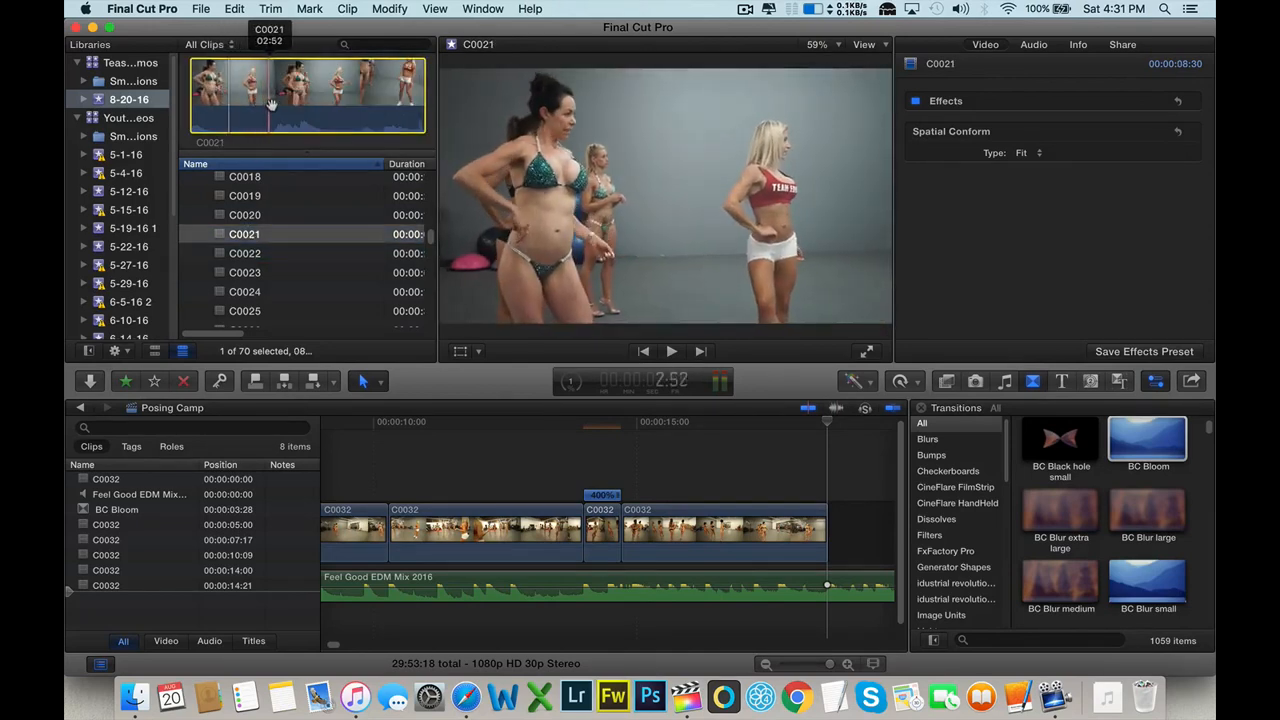
left_click(266, 215)
left_click(235, 94)
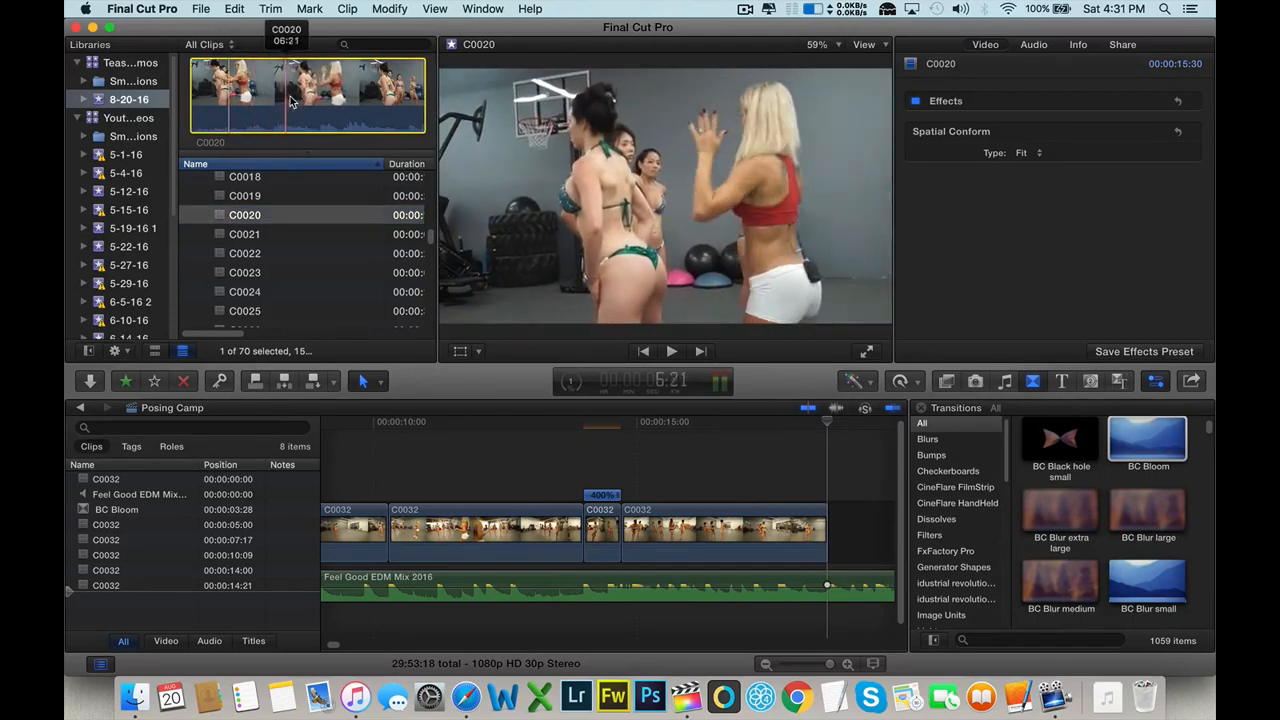
left_click(252, 197)
scroll(246, 197, "up", 4)
left_click(242, 106)
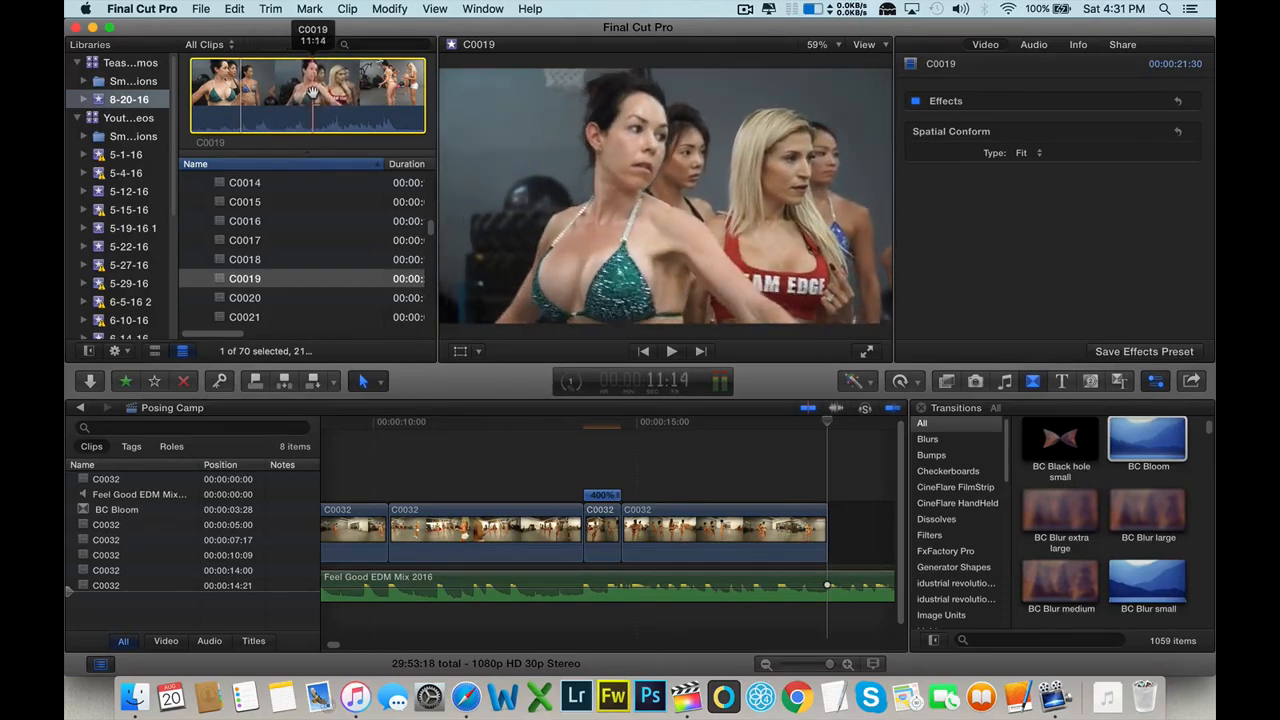
- Preview clip C0017 and add the whole clip to the timeline at 18:19, directly after the last C0032 segment
left_click(268, 242)
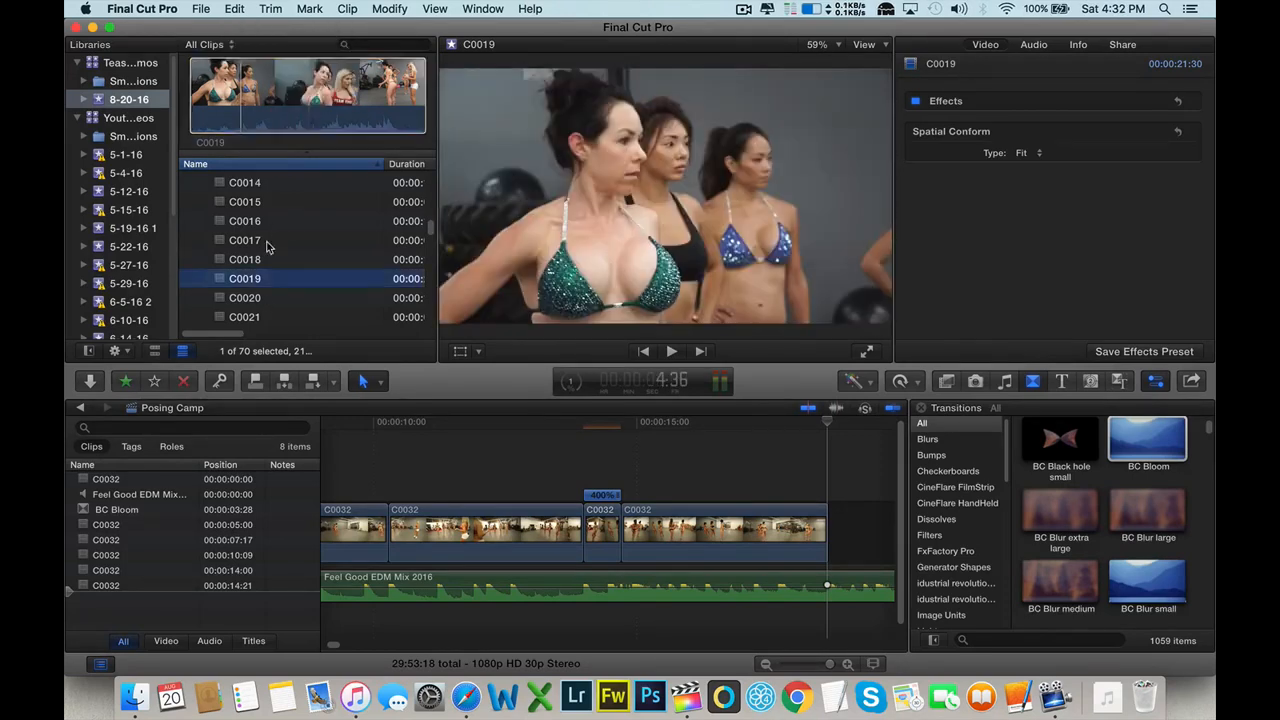
left_click(215, 115)
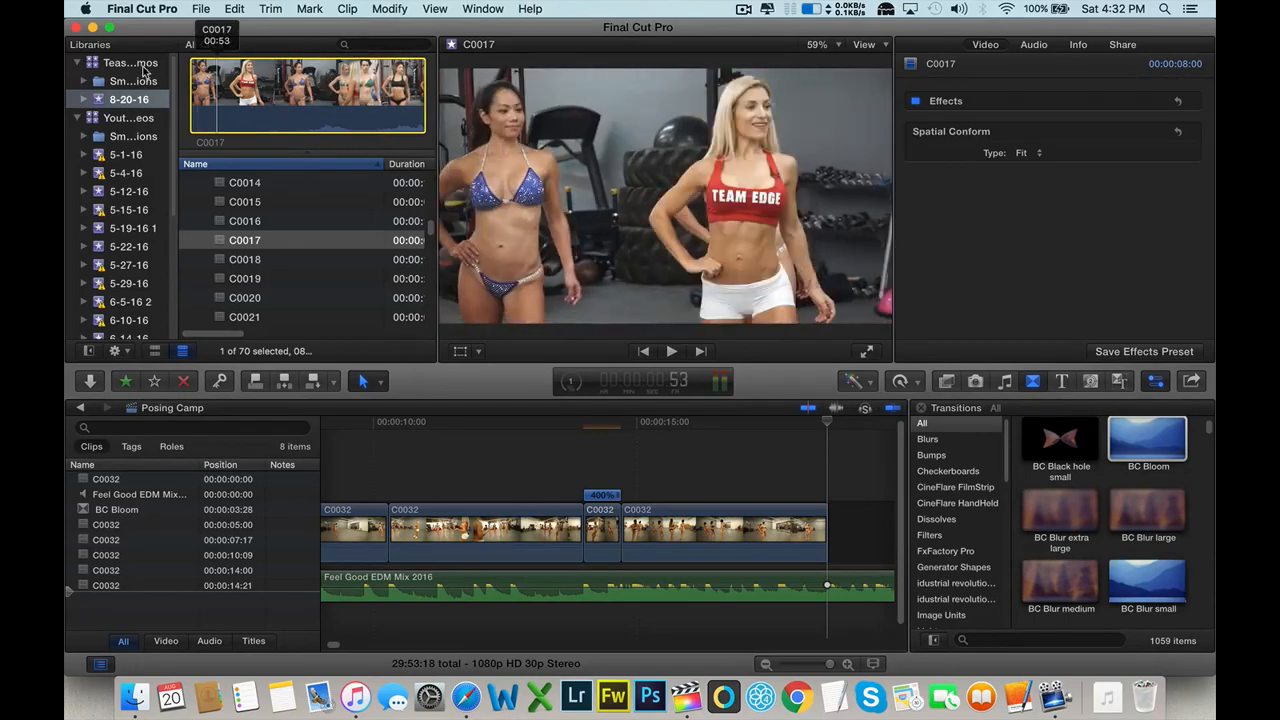
left_click_drag(288, 97, 822, 528)
scroll(815, 527, "right", 8)
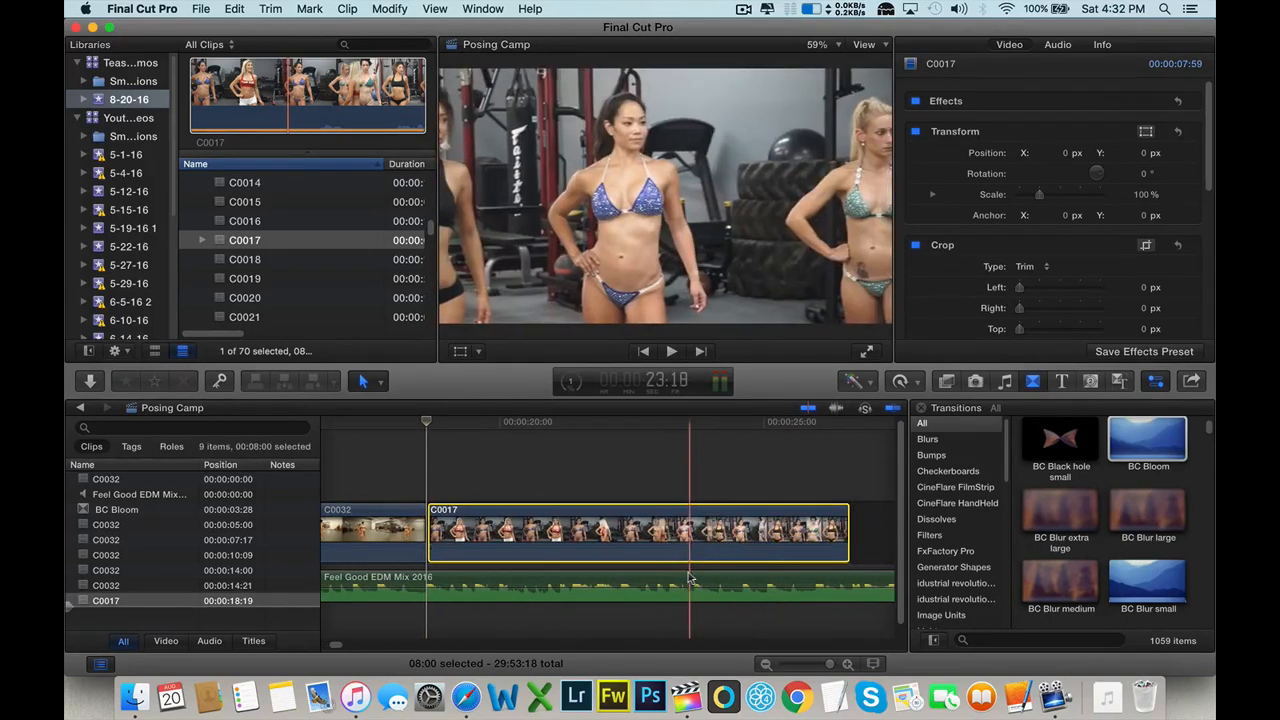
- Play the edit from 17:09 through the cut from C0032 into C0017
scroll(688, 560, "left", 3)
scroll(688, 577, "left", 2)
left_click(557, 452)
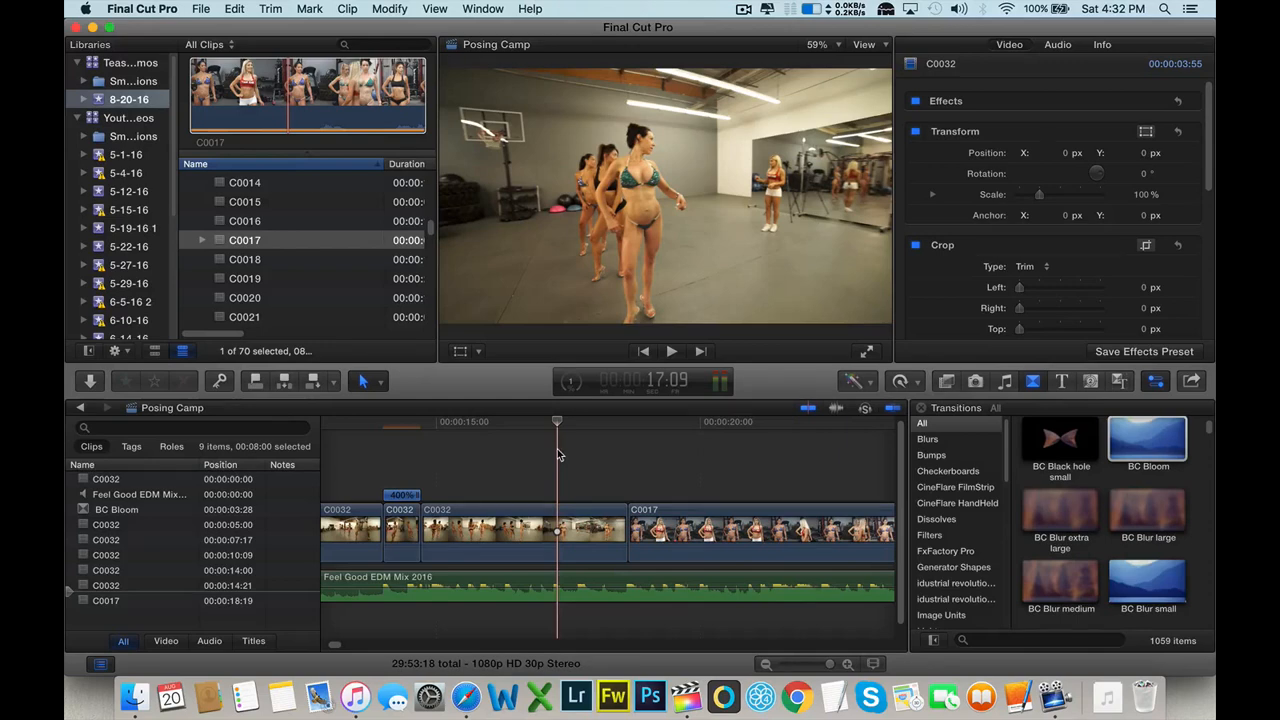
key("space")
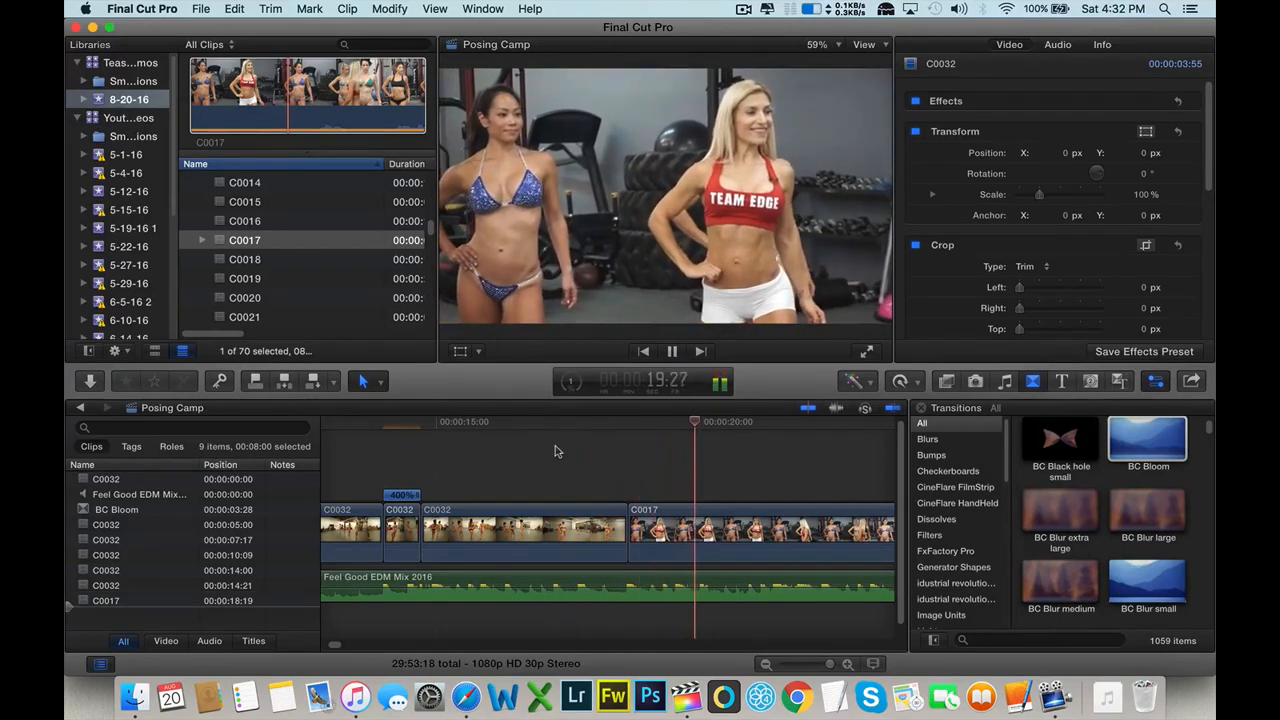
scroll(556, 446, "right", 1)
scroll(556, 451, "right", 3)
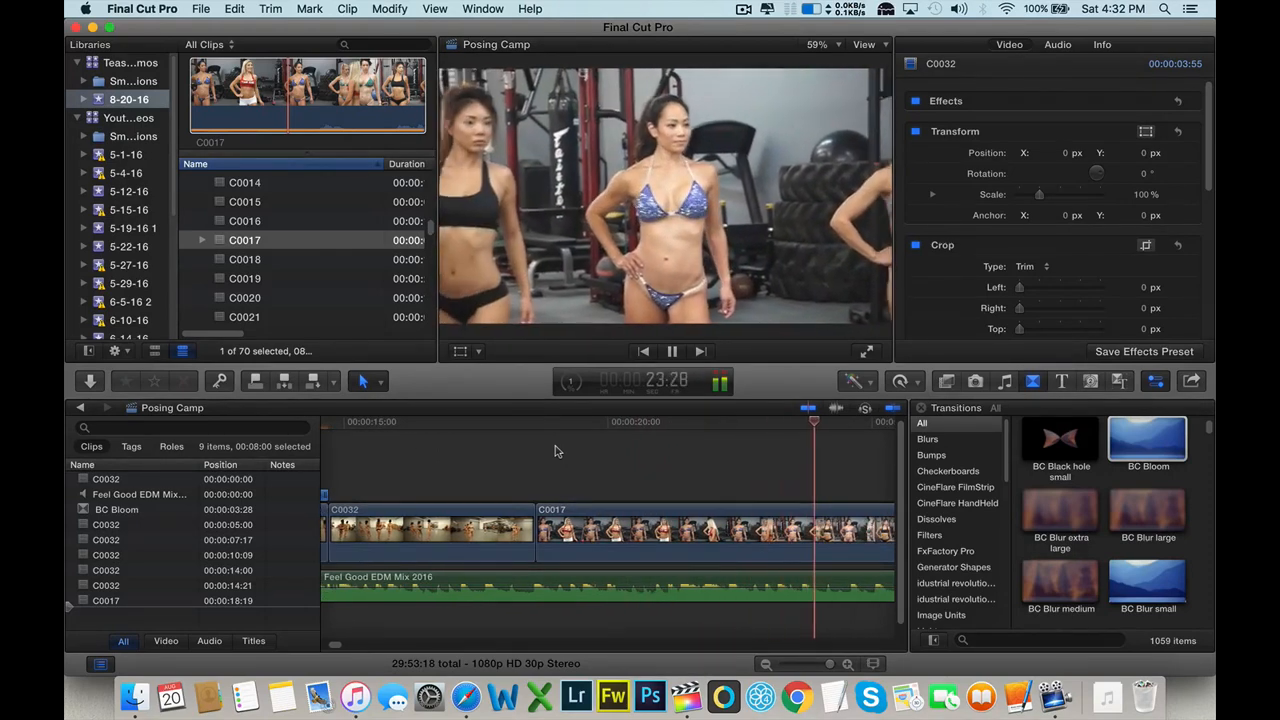
- Trim 4:16 off the start of timeline clip C0017 so that it lasts 3:14
left_click(545, 533)
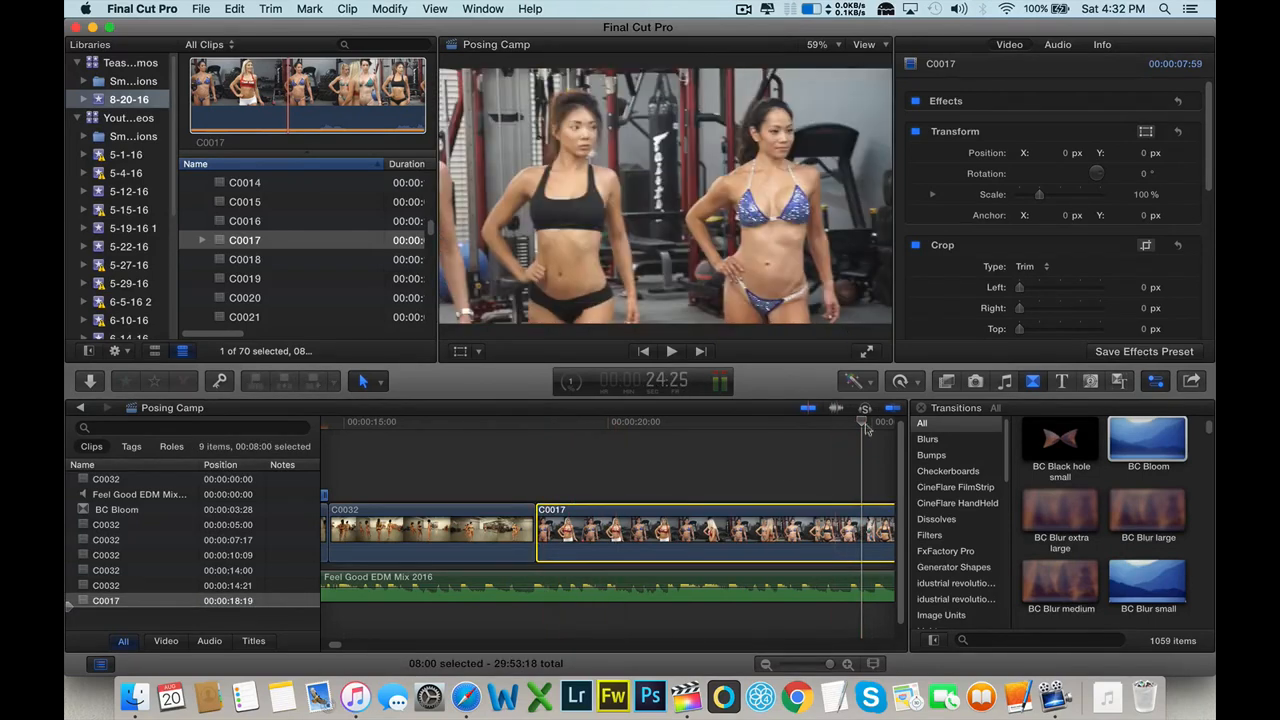
left_click_drag(538, 527, 781, 519)
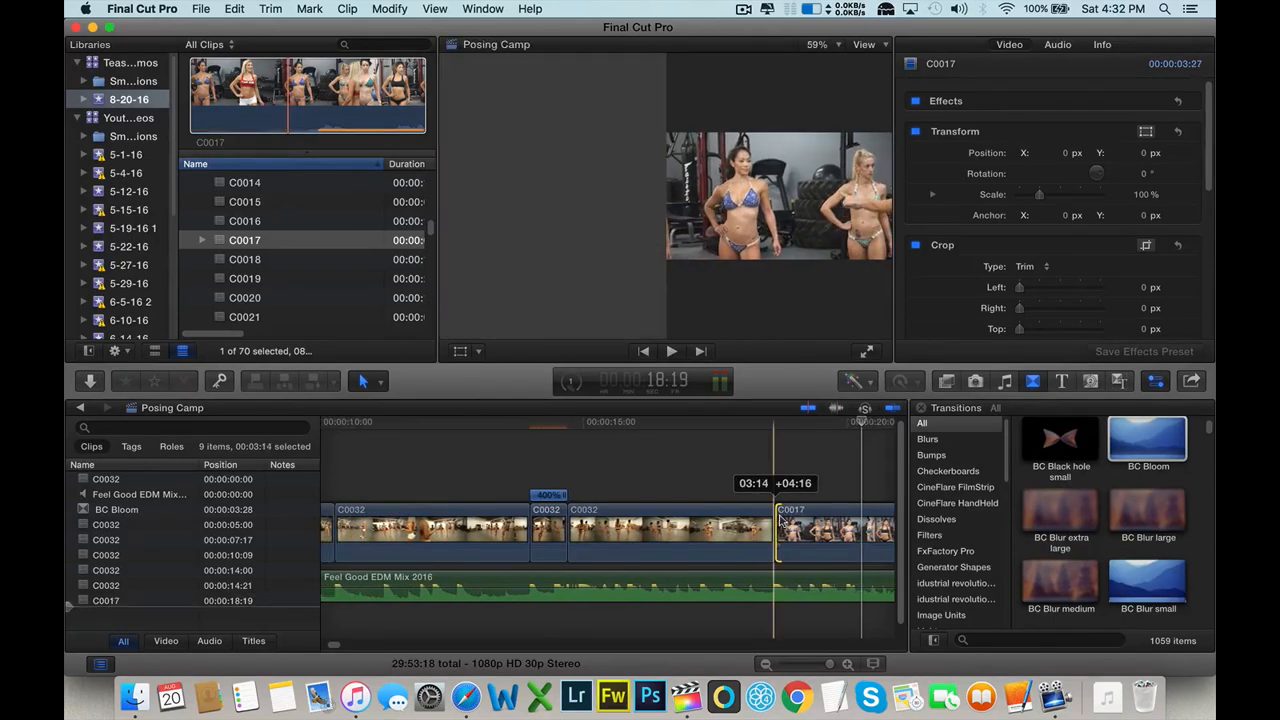
key("space")
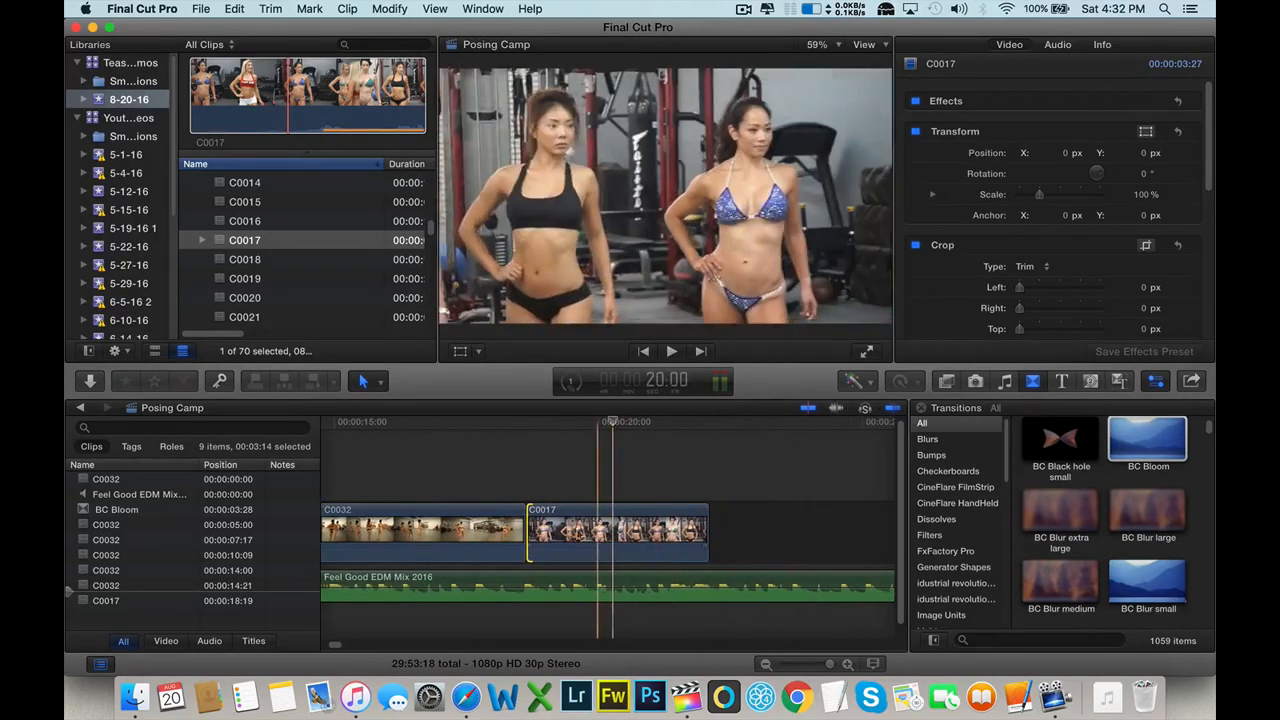
- Slow clip C0017 in the timeline to 50% and play it back from its start at 18:19
left_click(599, 532)
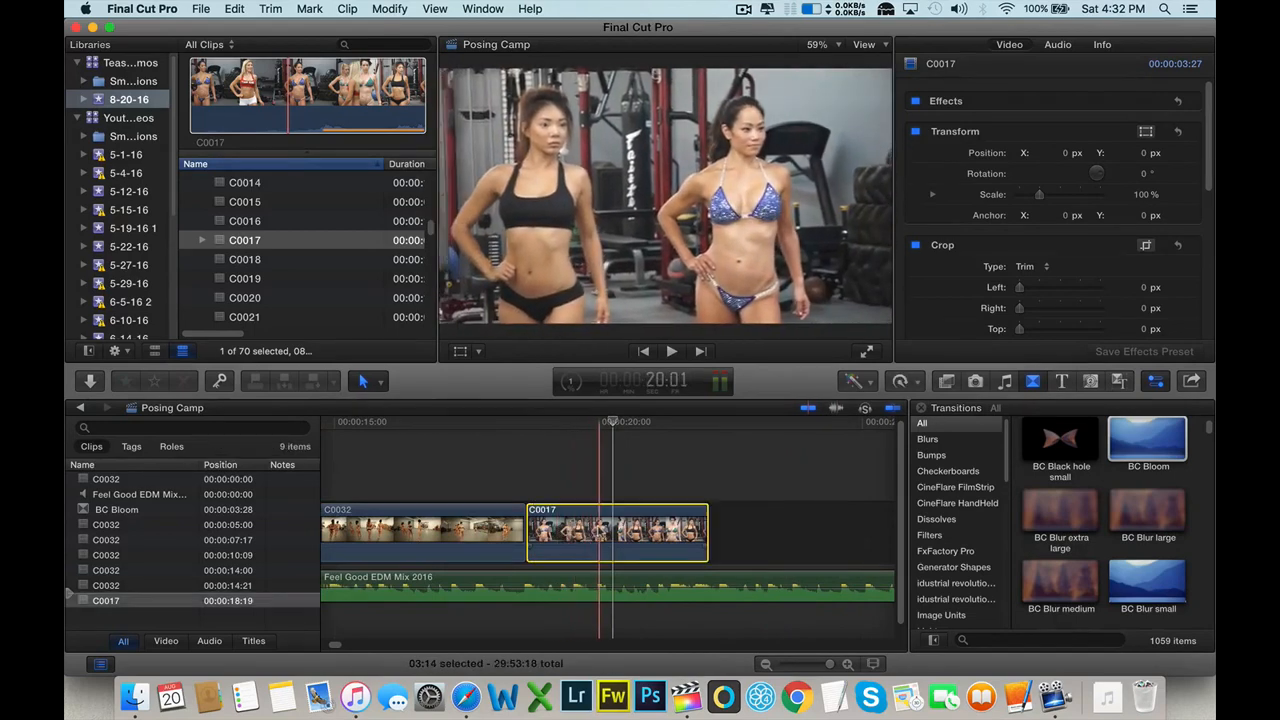
left_click(900, 381)
mouse_move(946, 403)
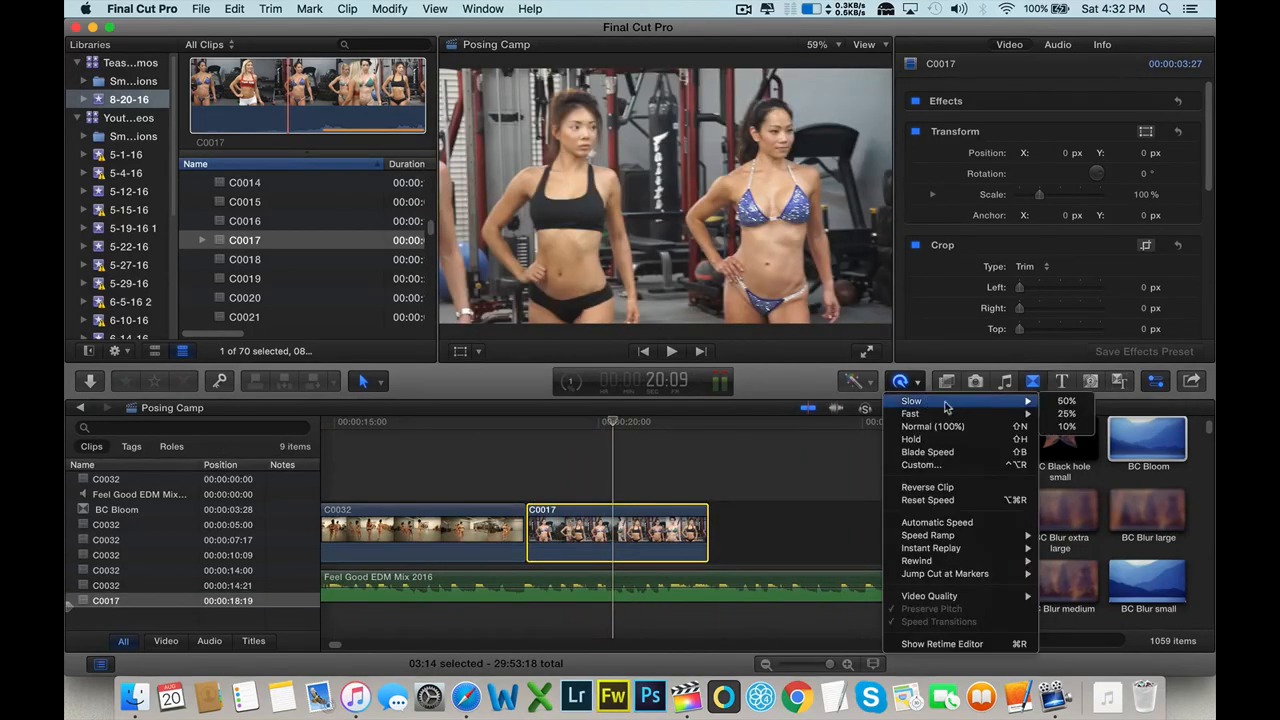
left_click(1062, 401)
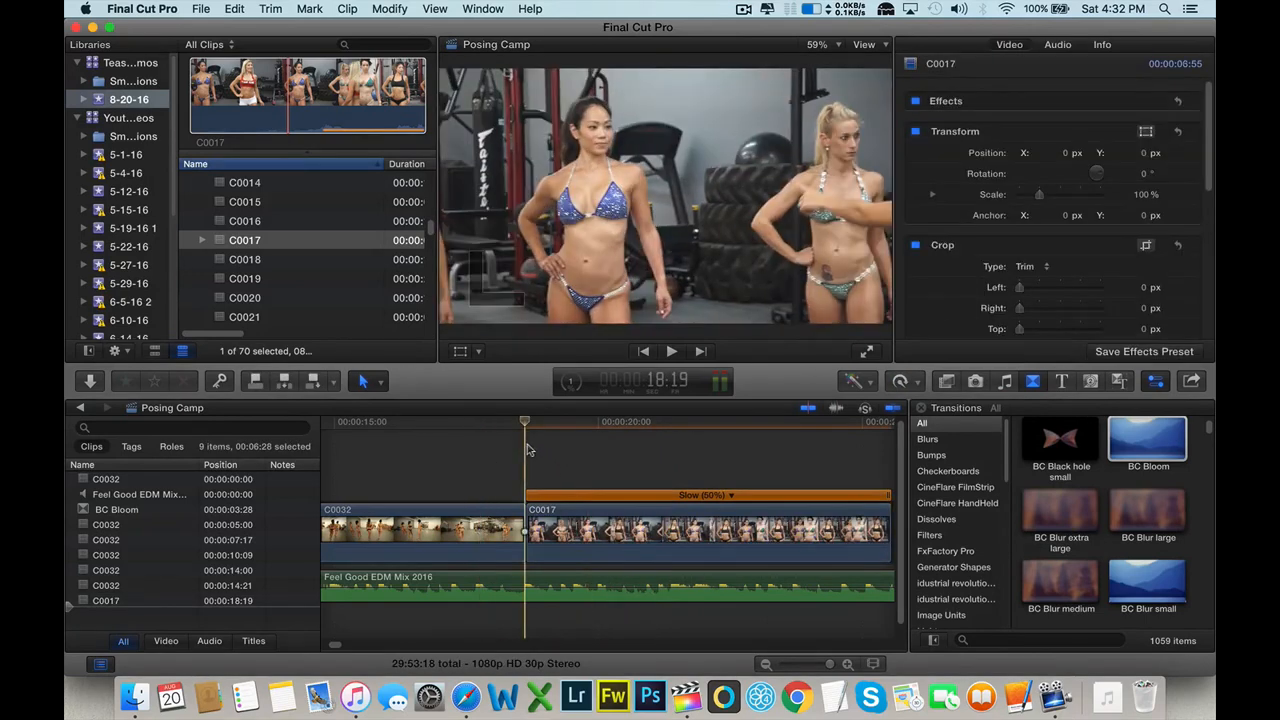
key("space")
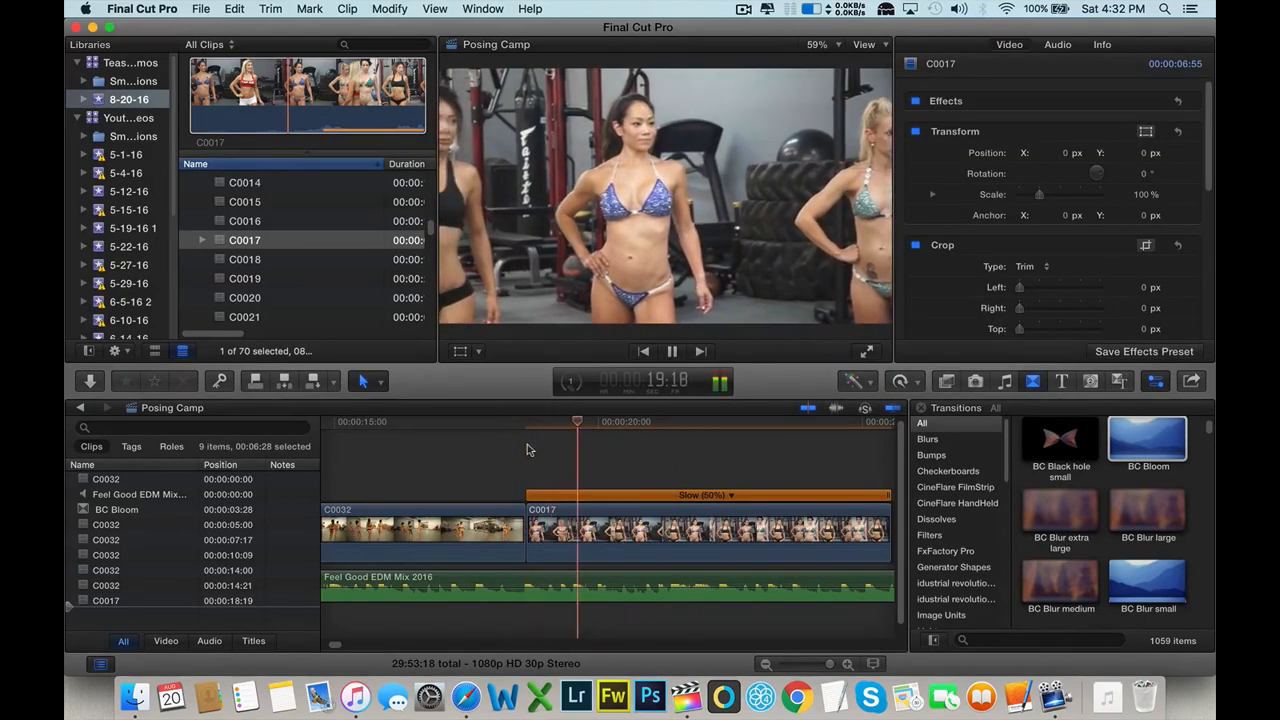
left_click(527, 450)
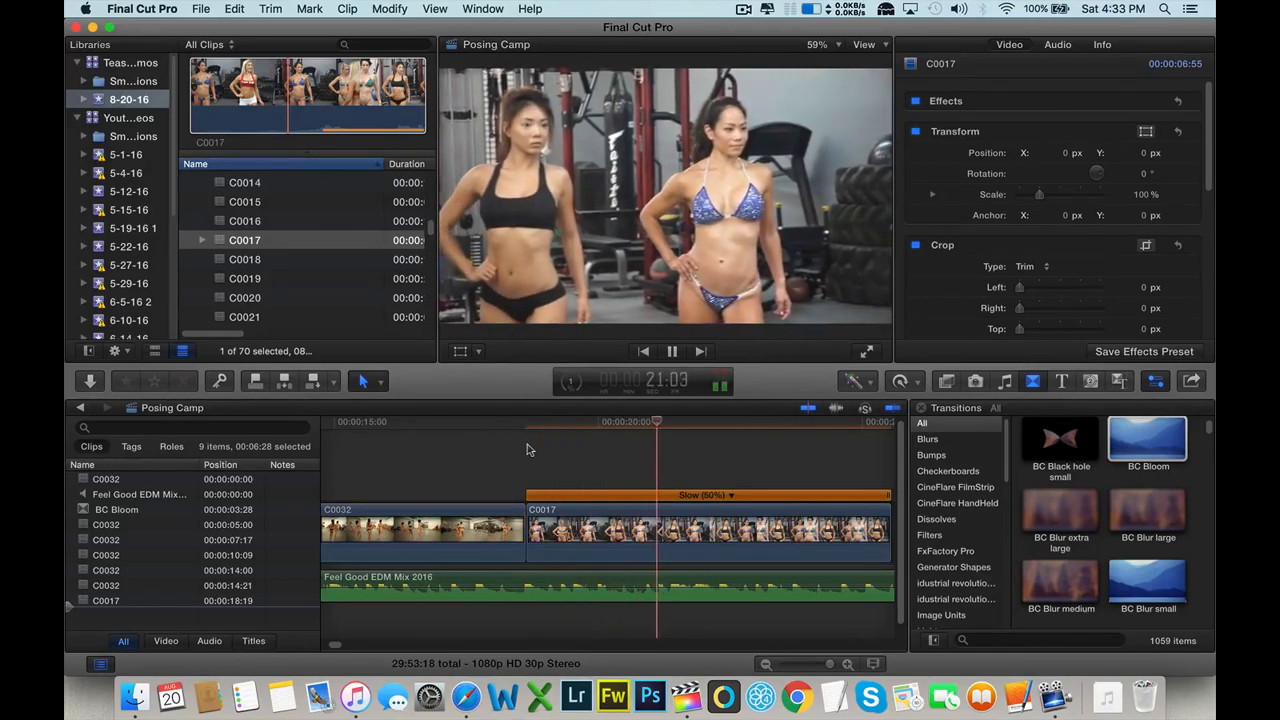
- Select C0017, search the video effects for "loc", and list the full C2 Lock & Load category with the search cleared
left_click(623, 545)
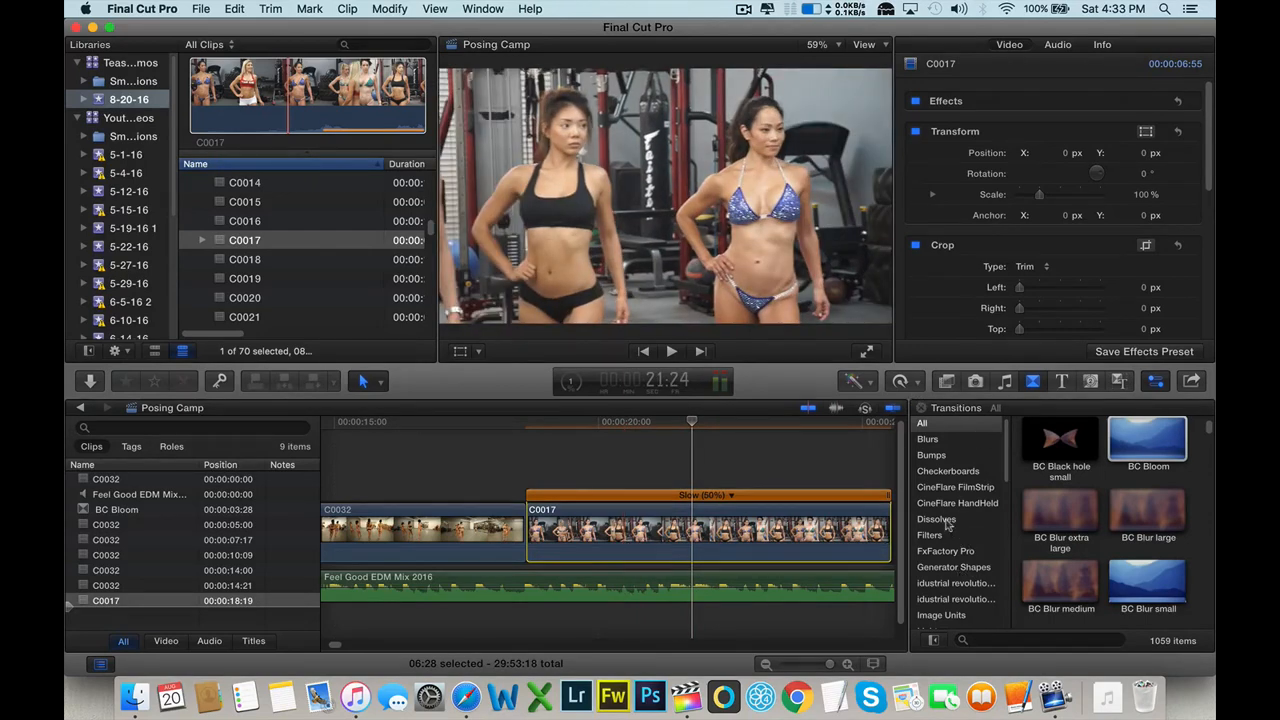
scroll(950, 540, "down", 8)
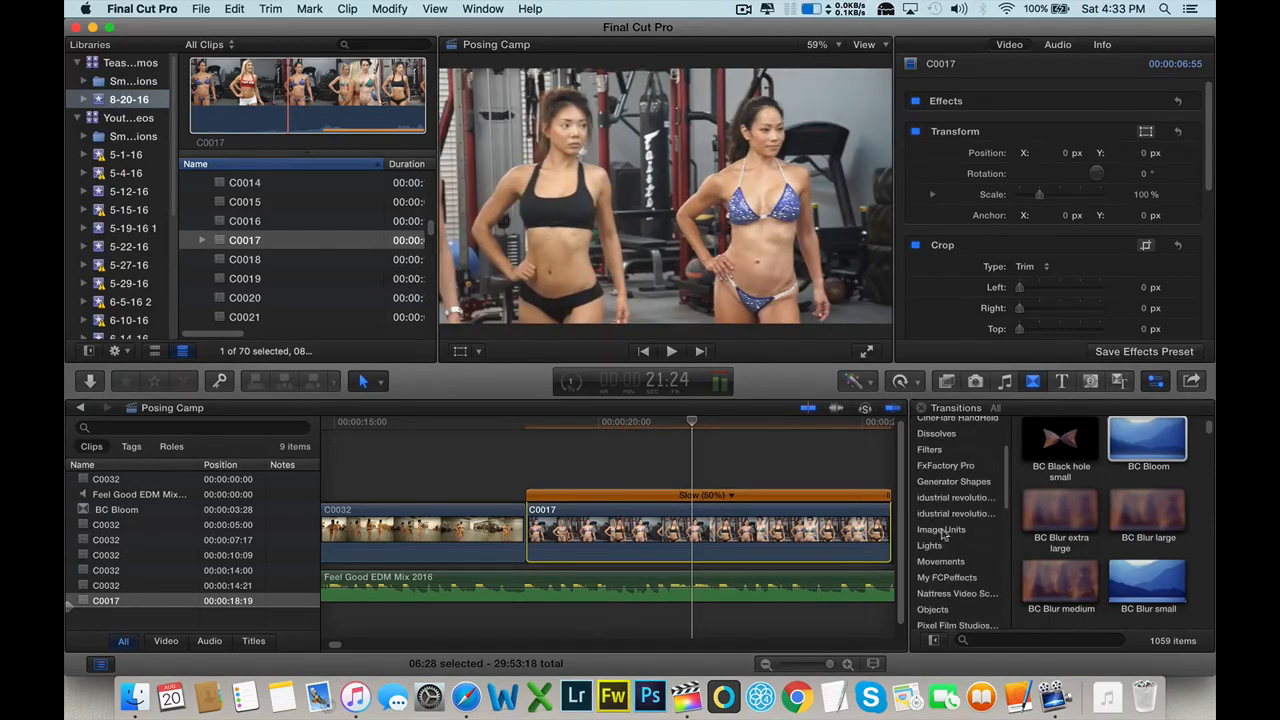
left_click(1039, 640)
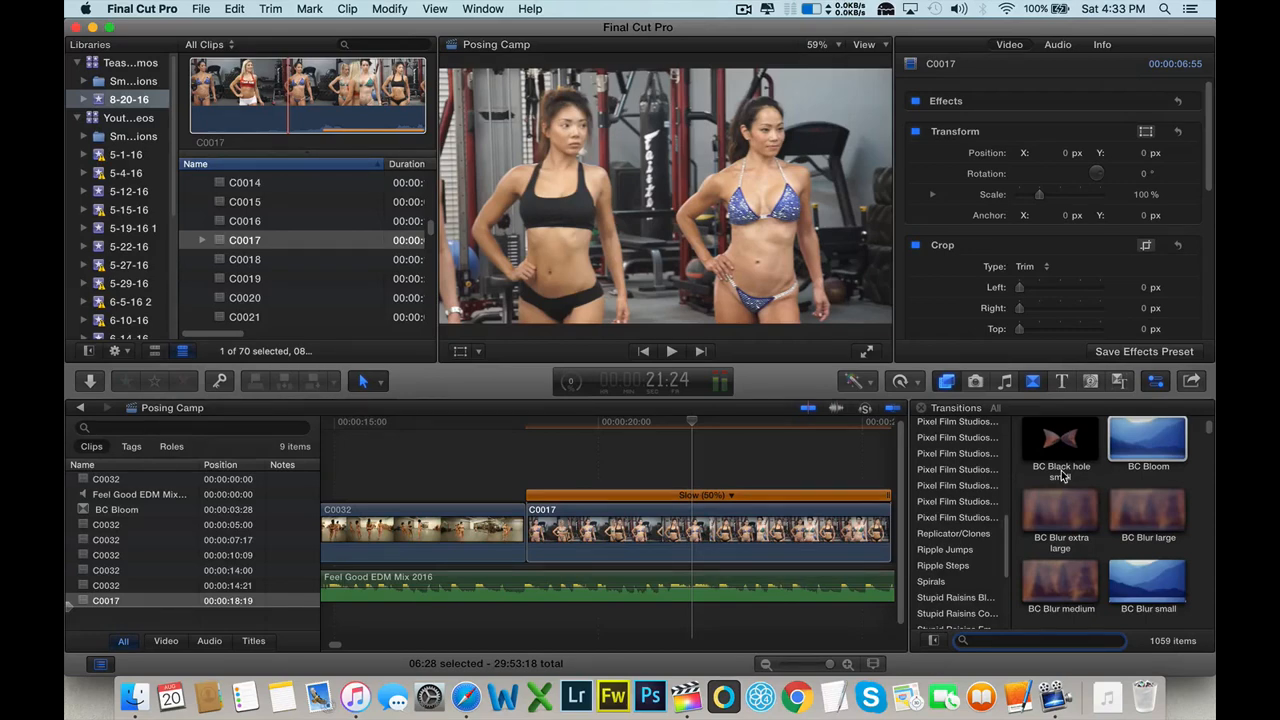
key("super+5")
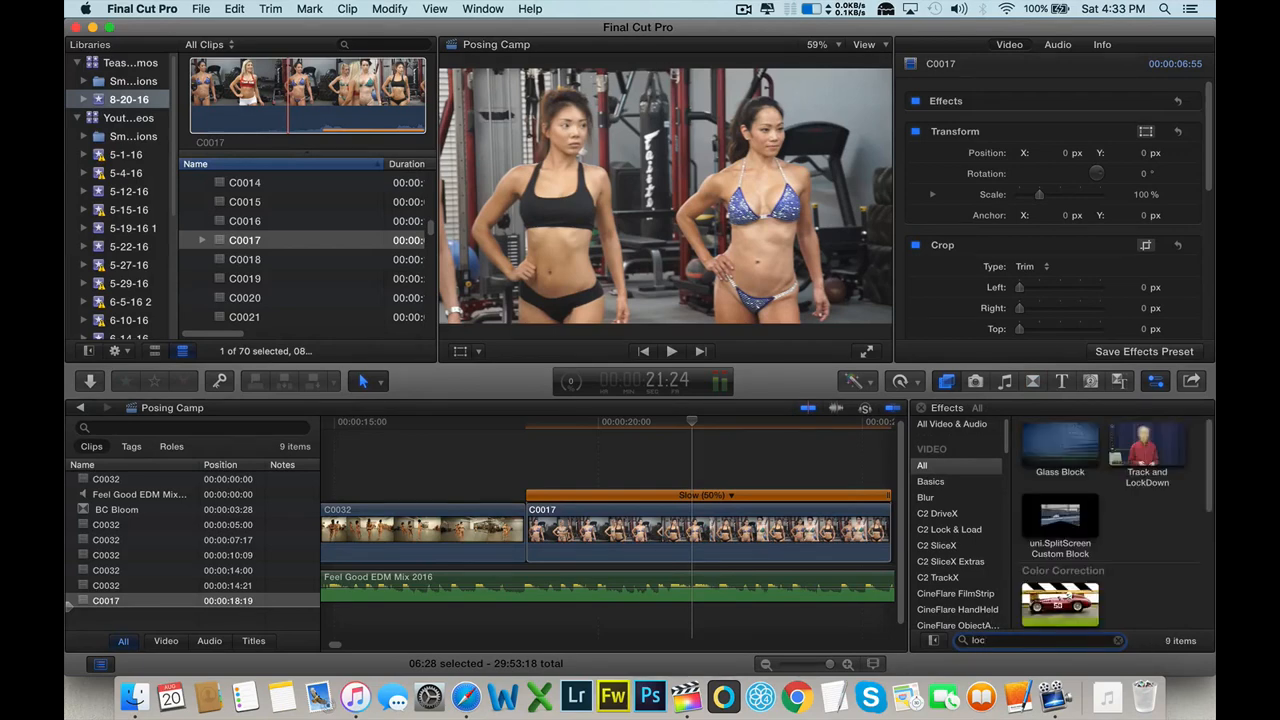
left_click(940, 530)
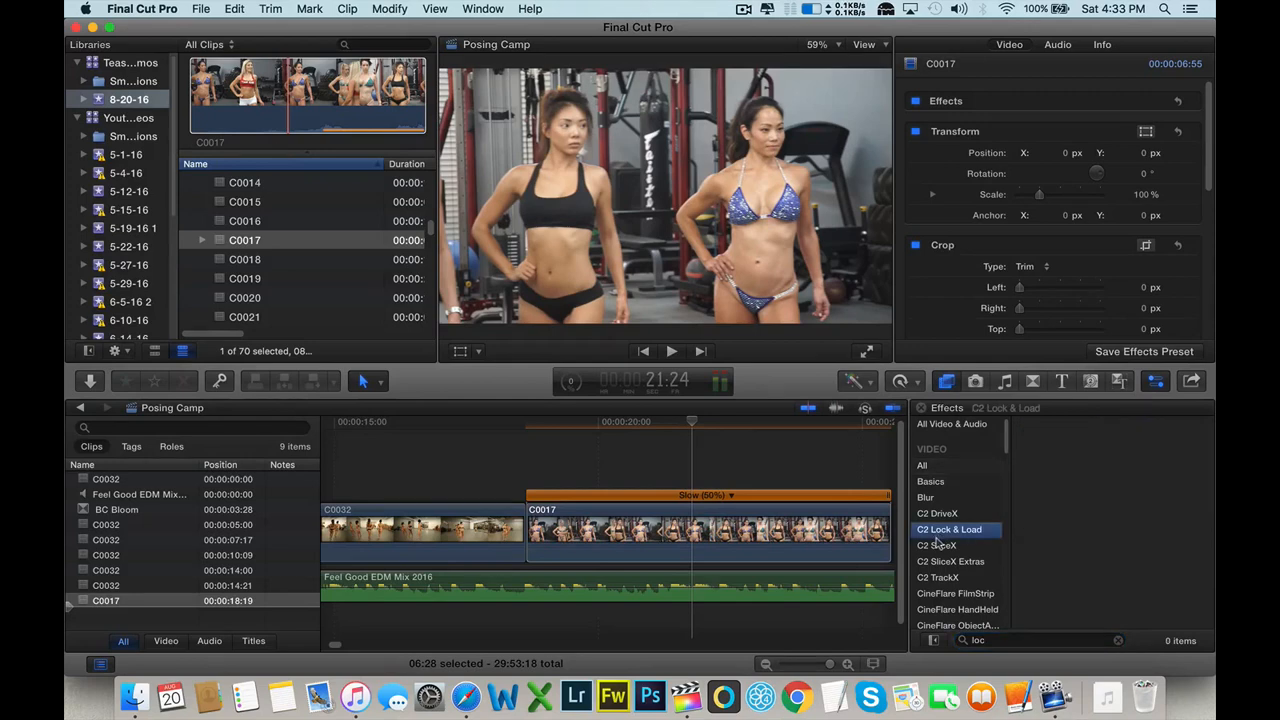
left_click(1119, 640)
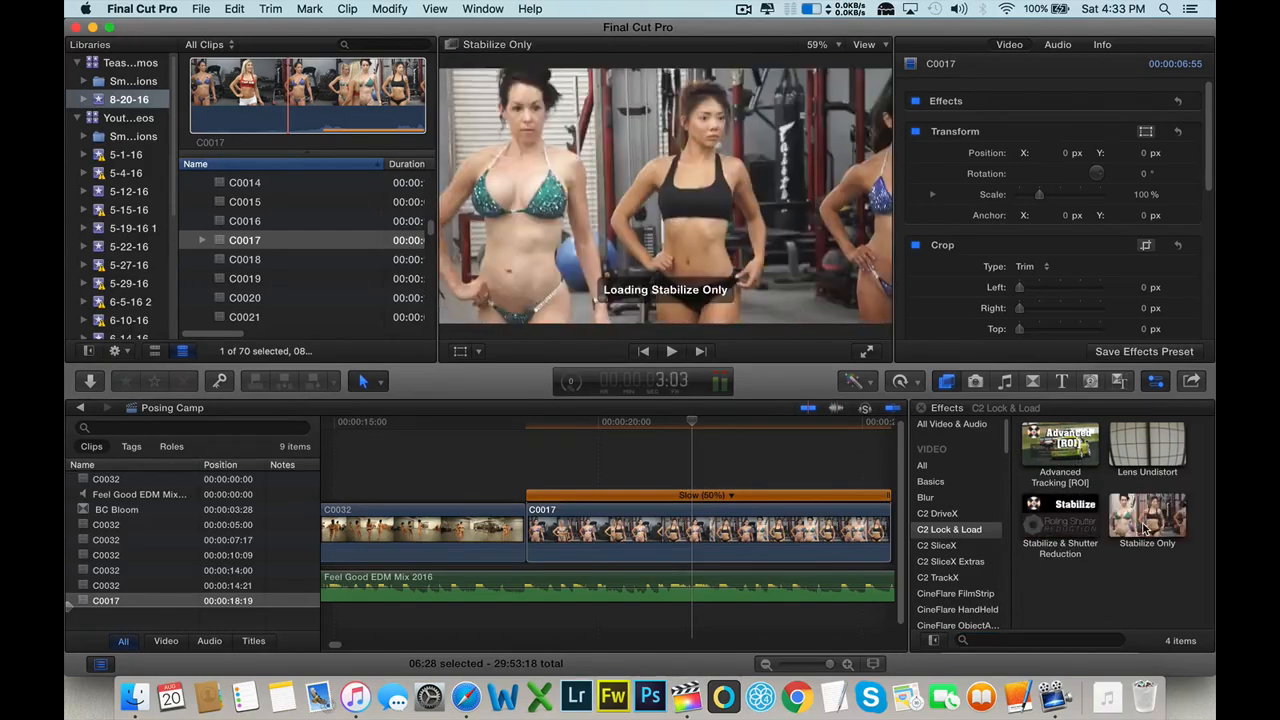
- Apply the Stabilize Only effect to C0017, track its motion, and play back the stabilized clip from 18:19
left_click_drag(1158, 517, 622, 532)
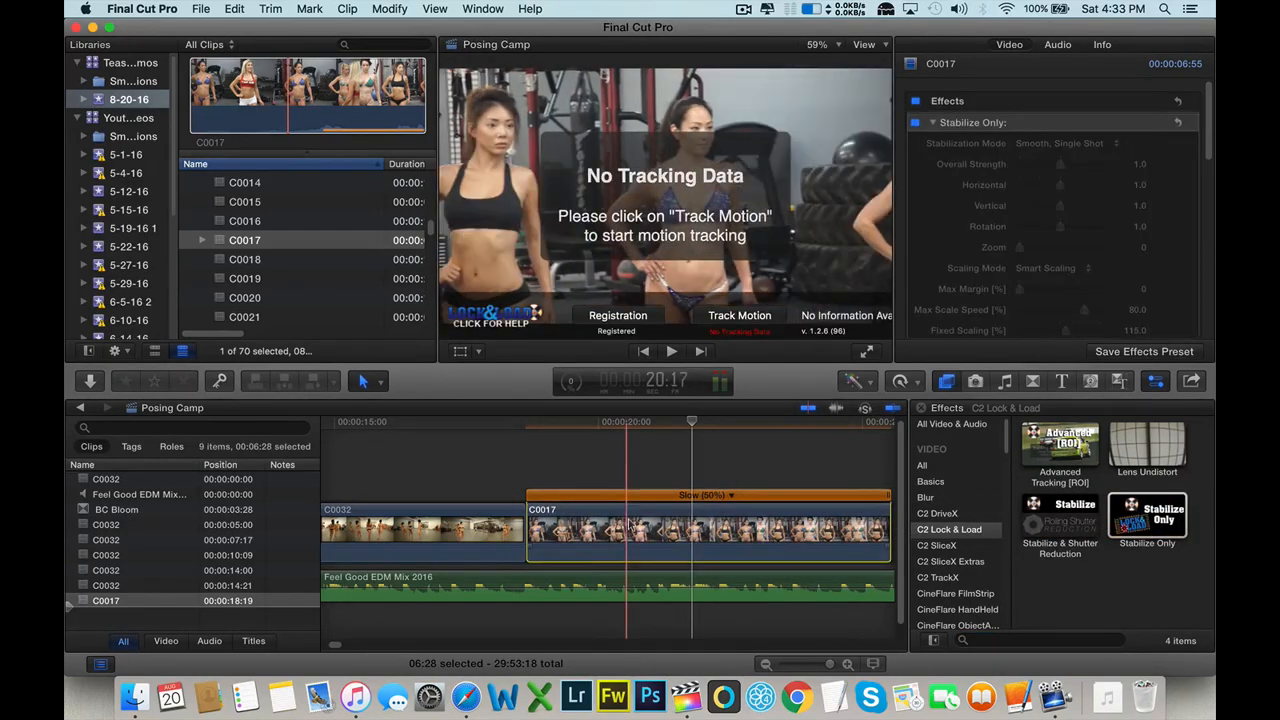
left_click(730, 314)
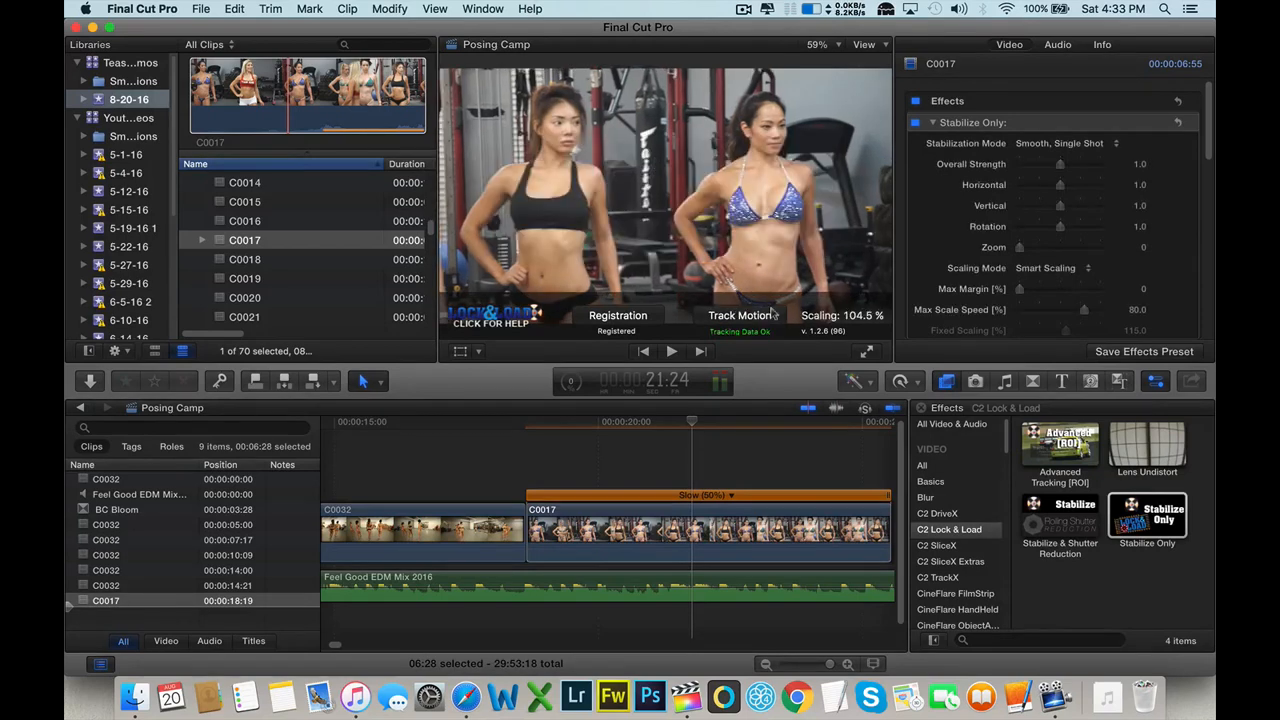
left_click(527, 450)
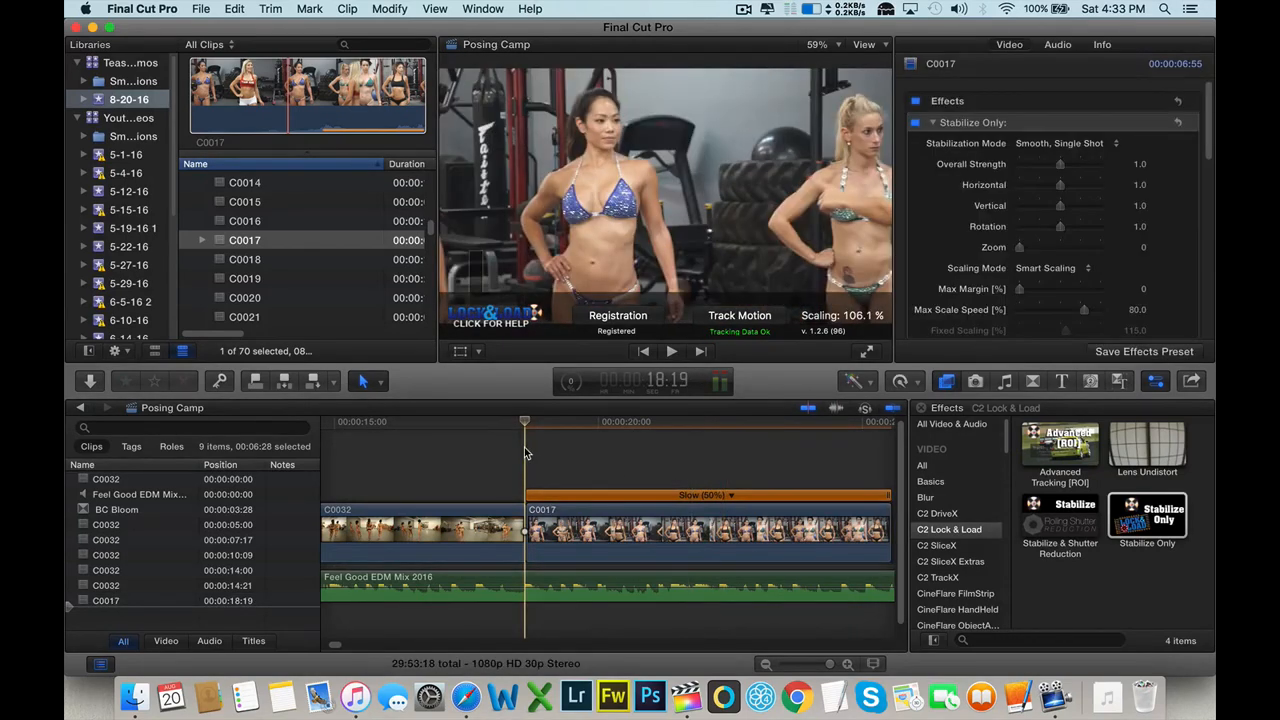
key("space")
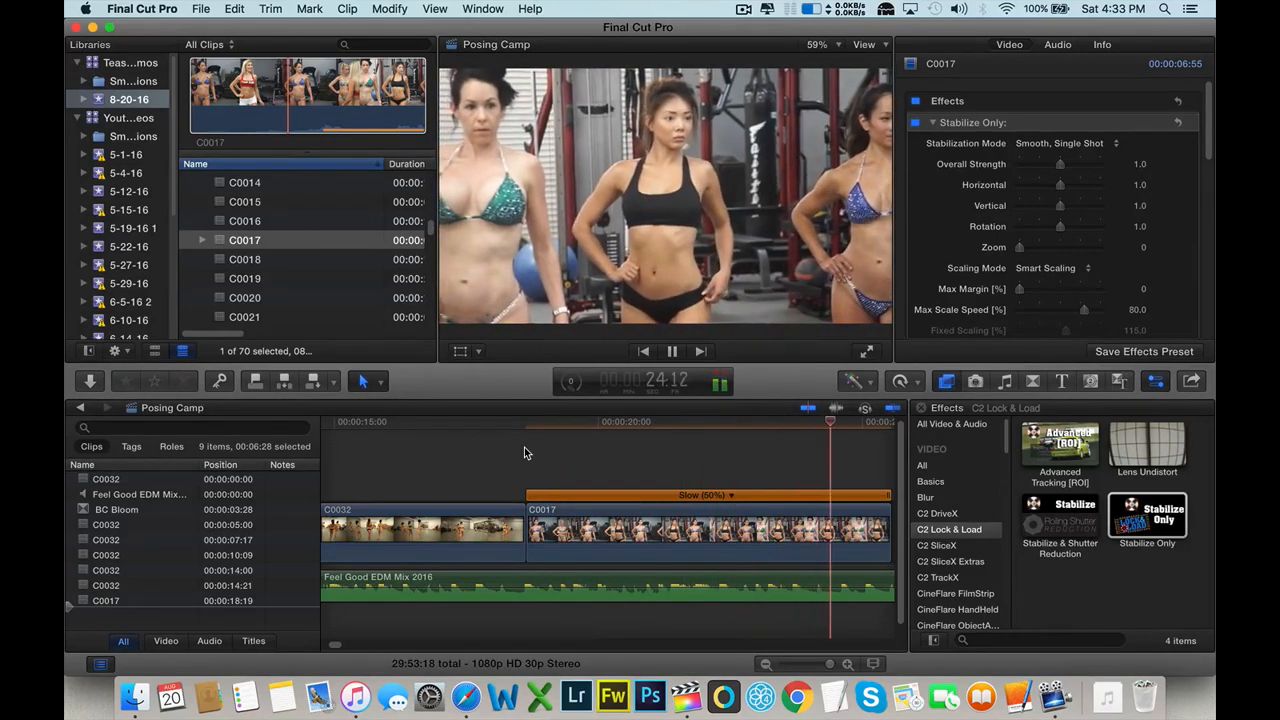
key("space")
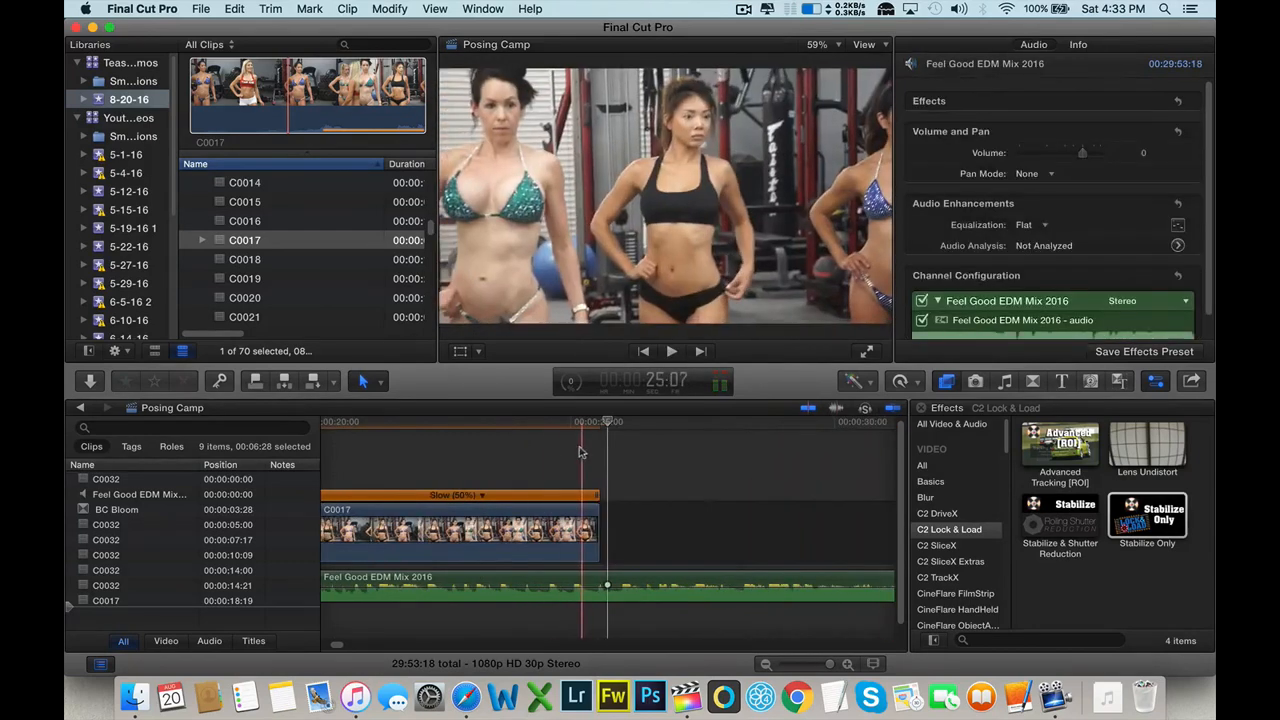
scroll(476, 456, "left", 5)
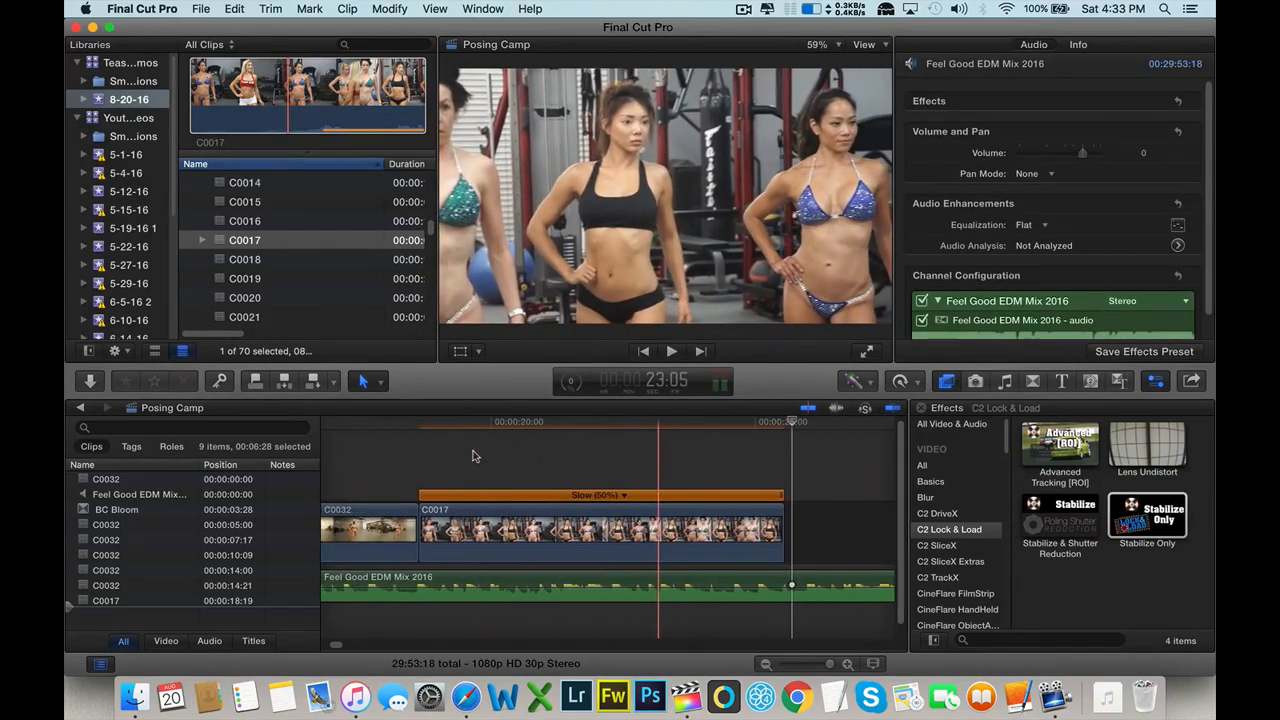
scroll(475, 456, "left", 2)
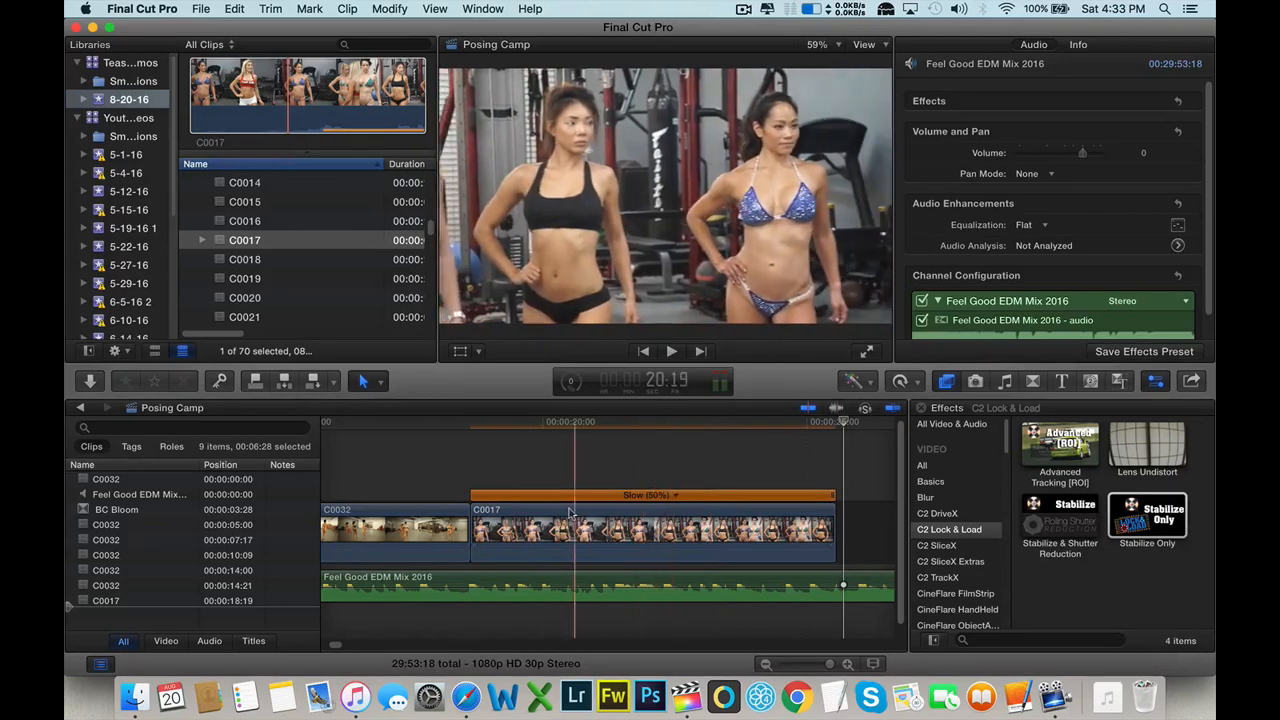
- Remove the Stabilize Only effect from timeline clip C0017
left_click(570, 513)
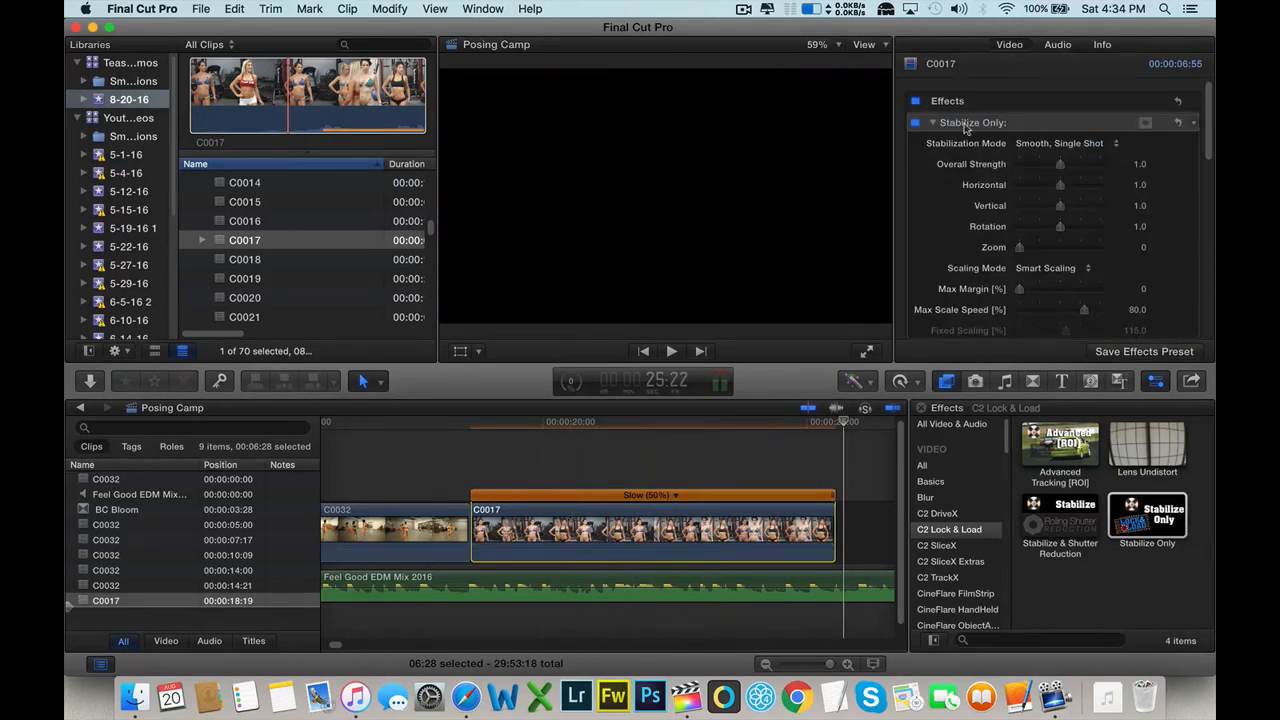
left_click(965, 127)
key("Delete")
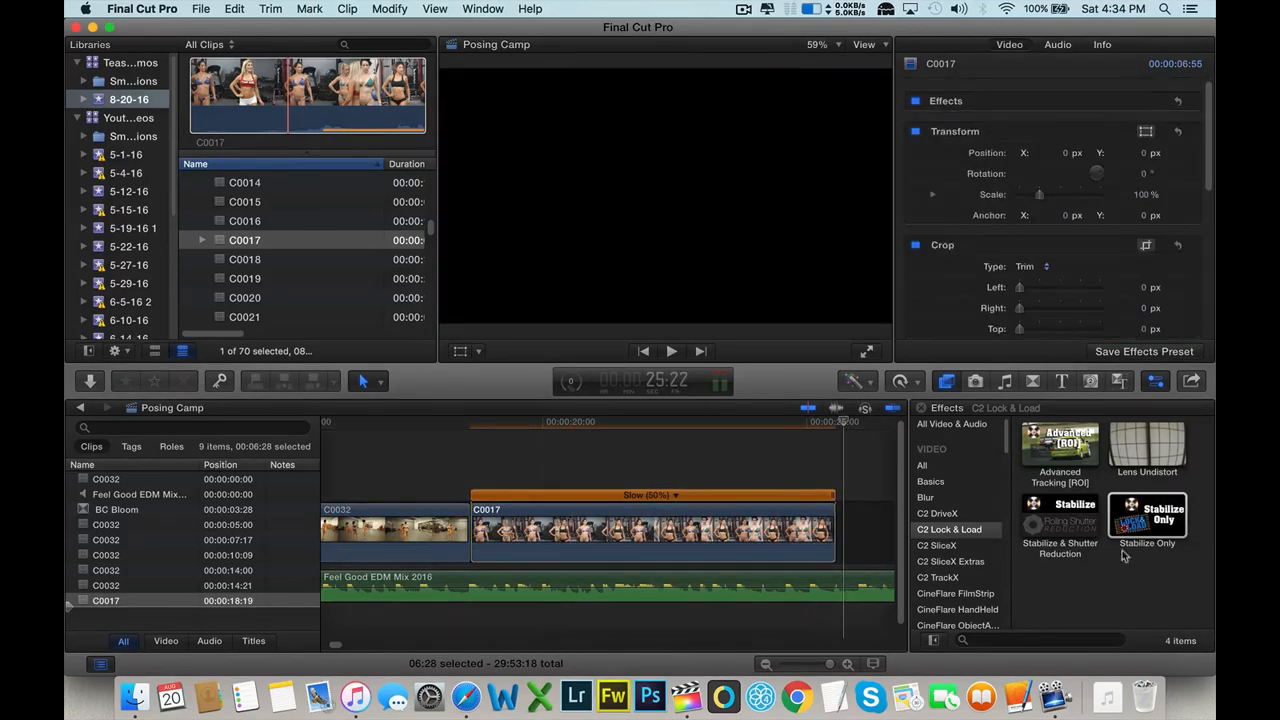
- Stabilize C0017 with the tracked Stabilize & Shutter Reduction effect and play the clip back from 18:19
left_click_drag(1052, 514, 602, 536)
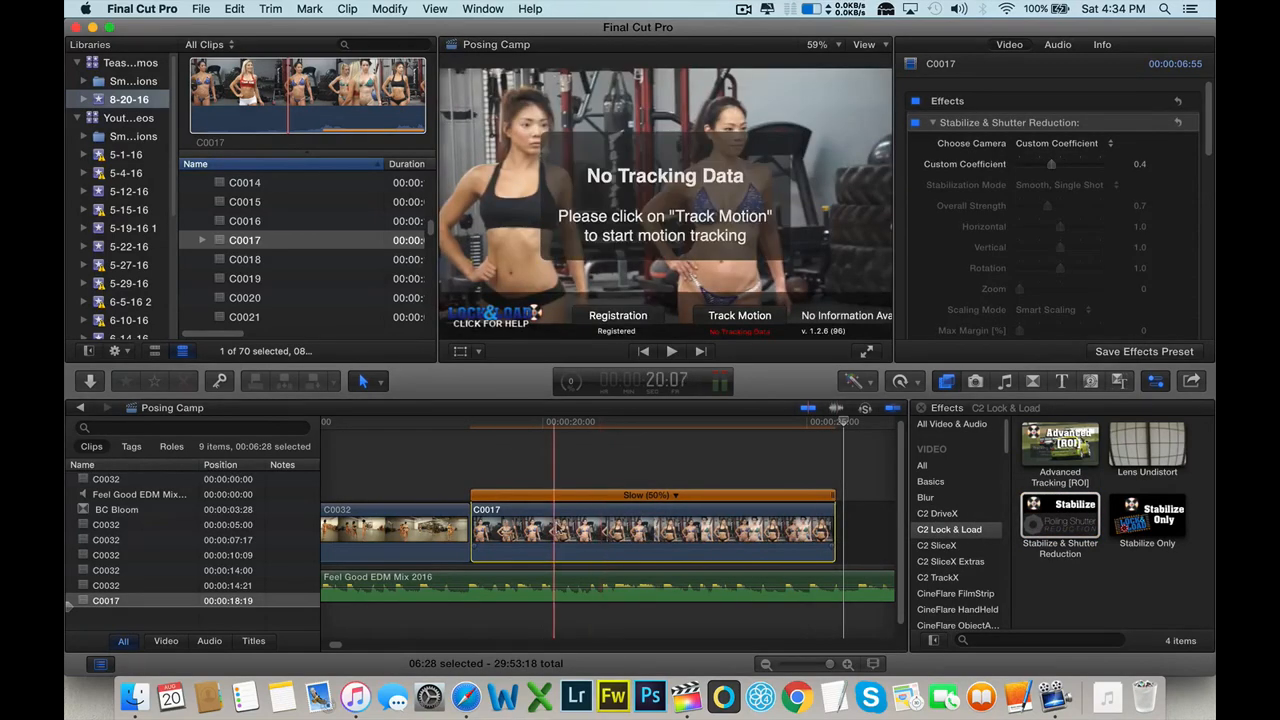
left_click(565, 526)
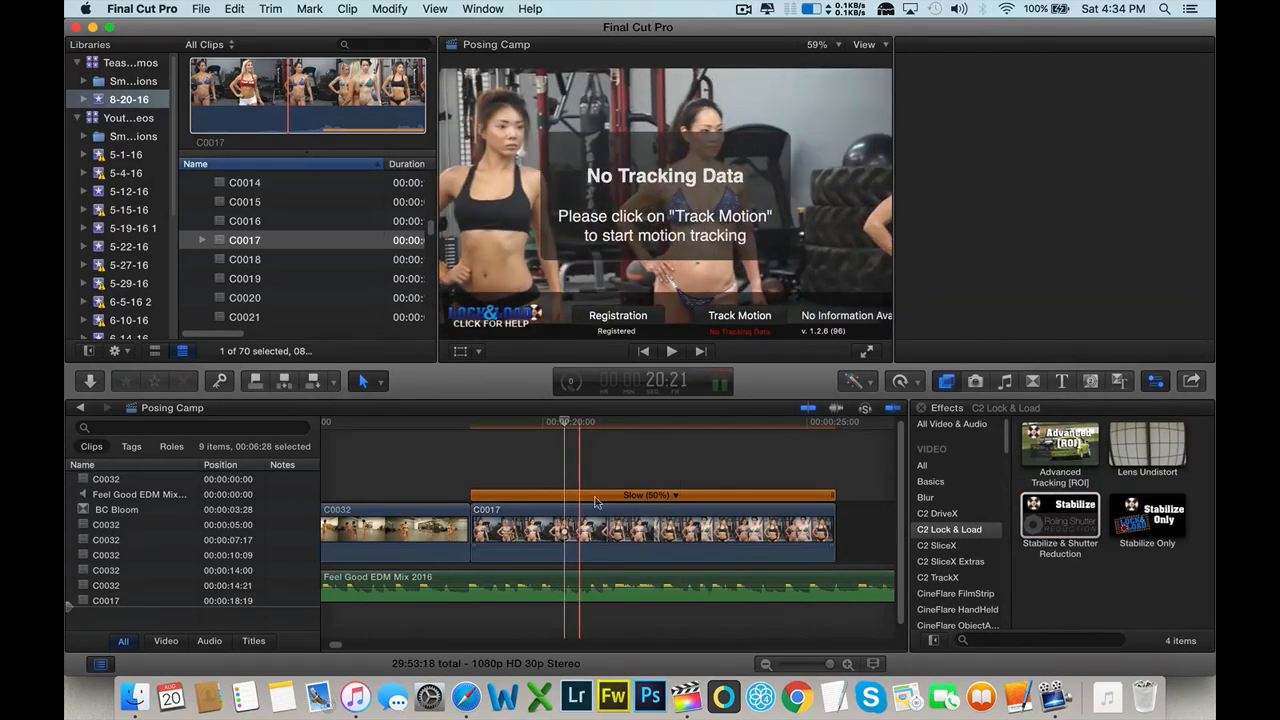
left_click(730, 317)
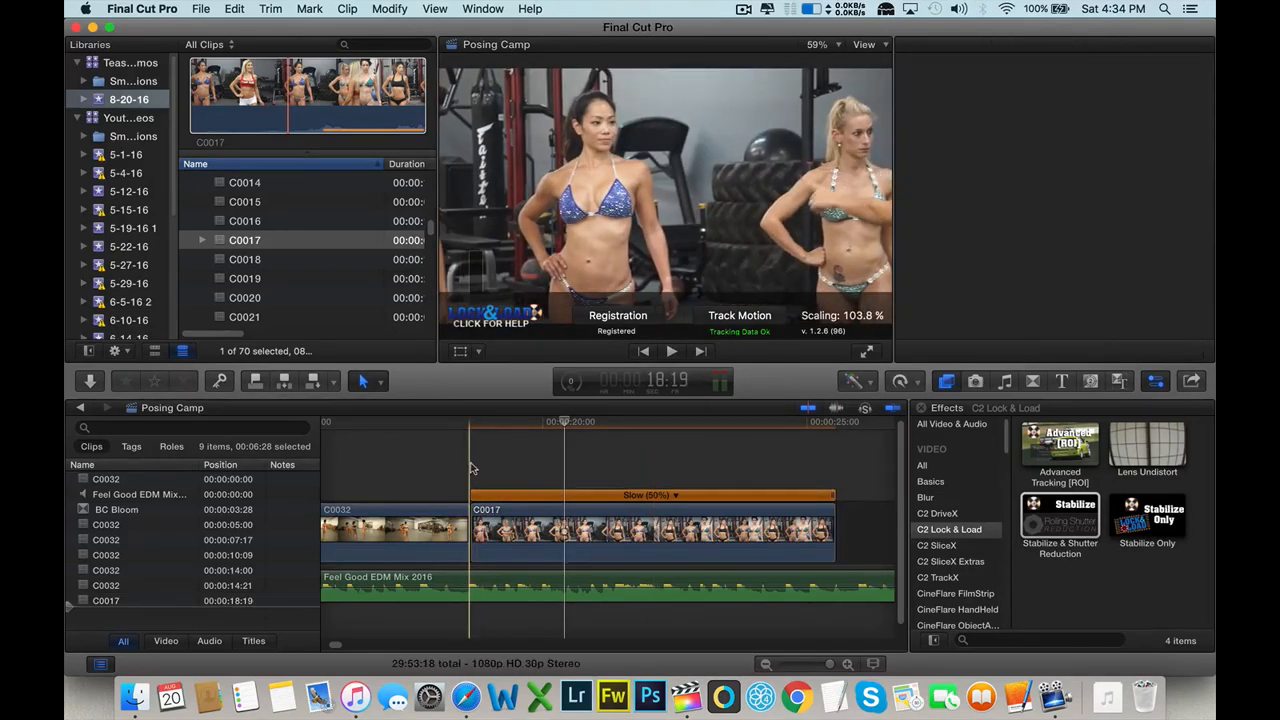
left_click(471, 466)
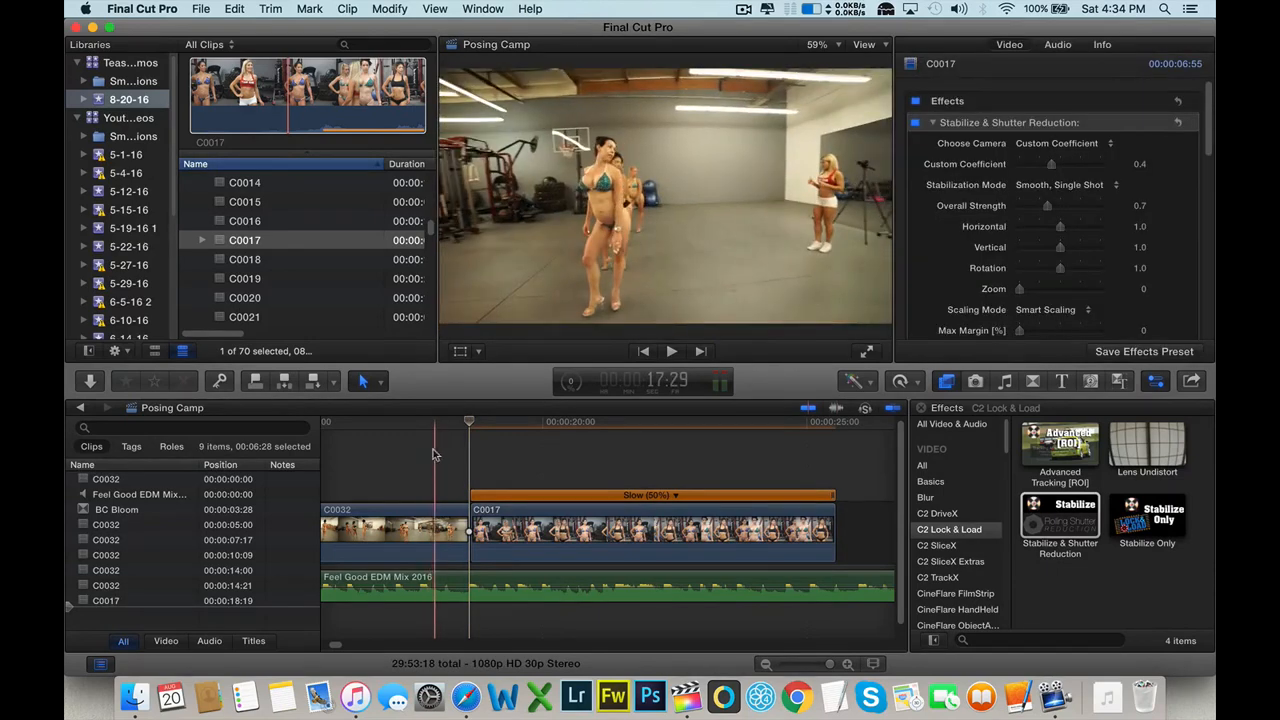
key("space")
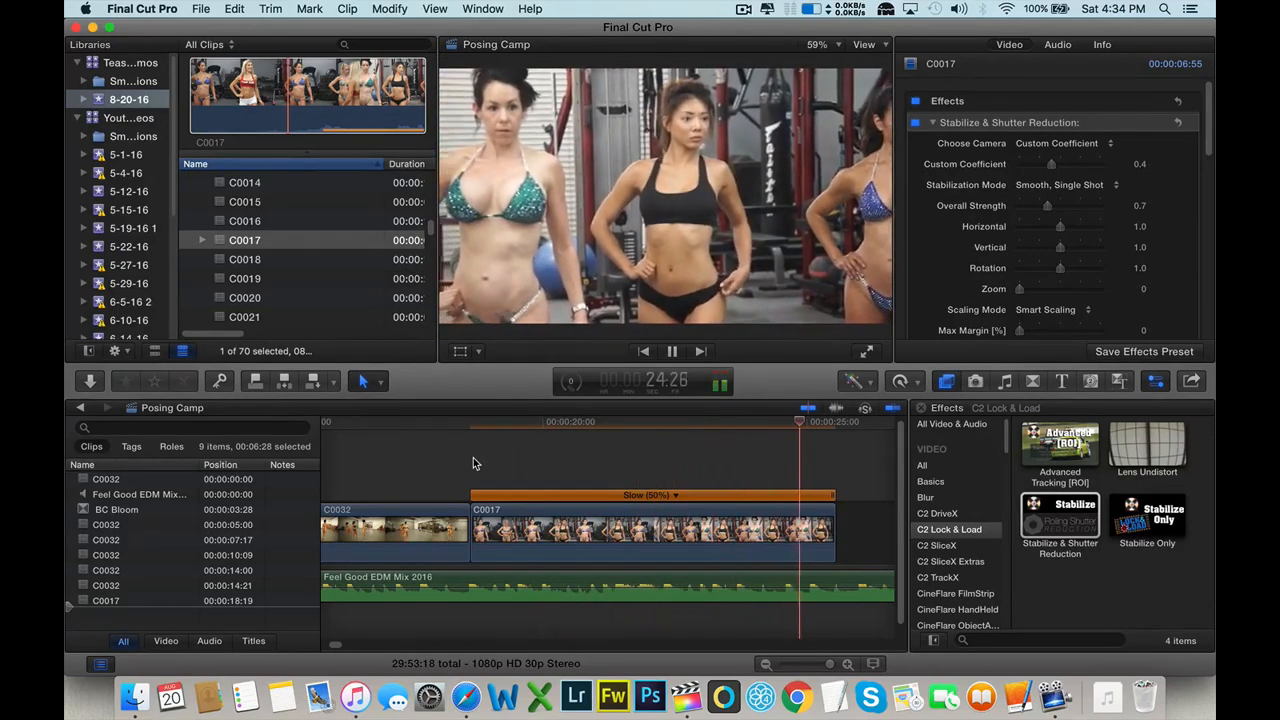
key("space")
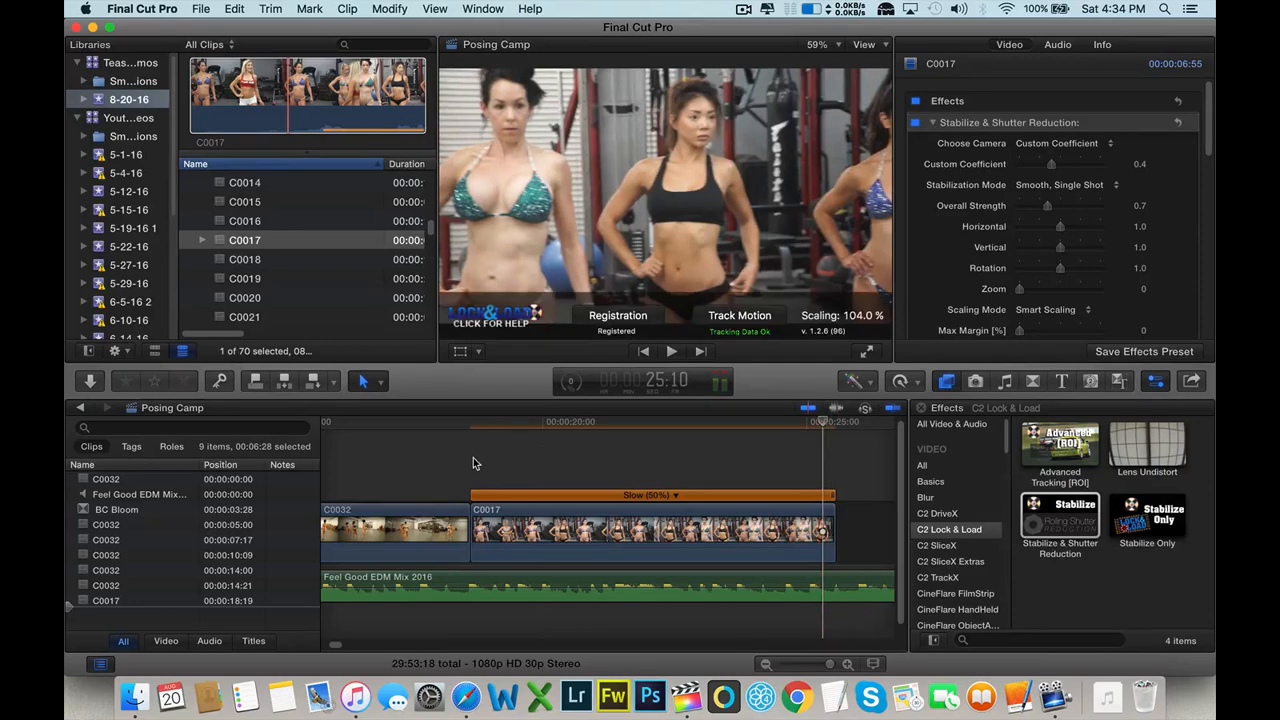
- Trim the end of C0017 back to 25:10 and show the whole edit from the beginning of the timeline
left_click_drag(829, 514, 809, 511)
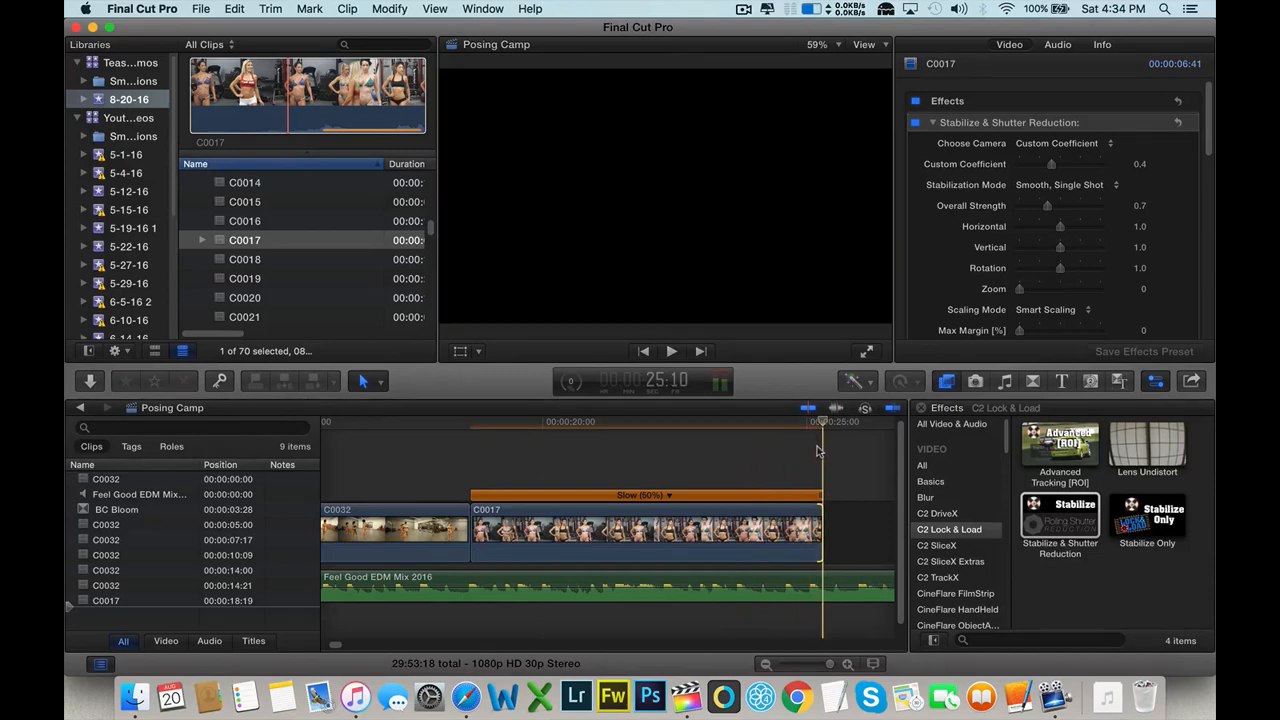
scroll(818, 455, "left", 15)
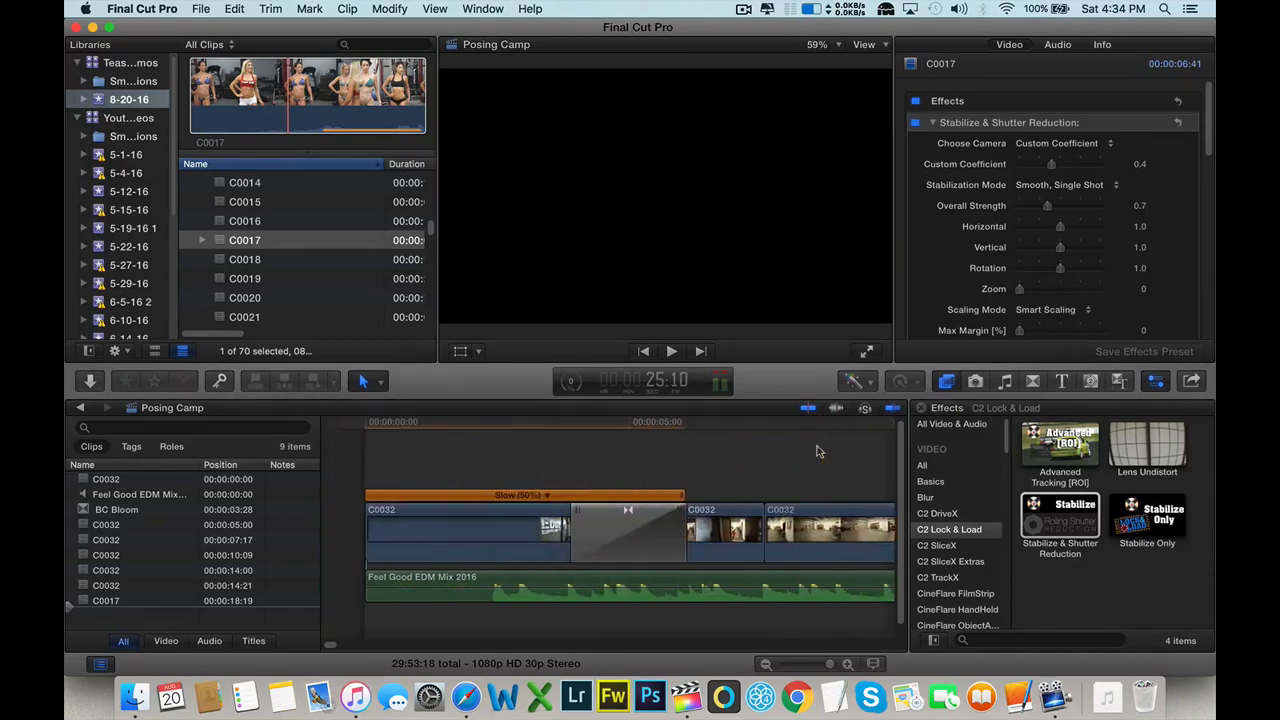
key("super+minus")
key("super+minus")
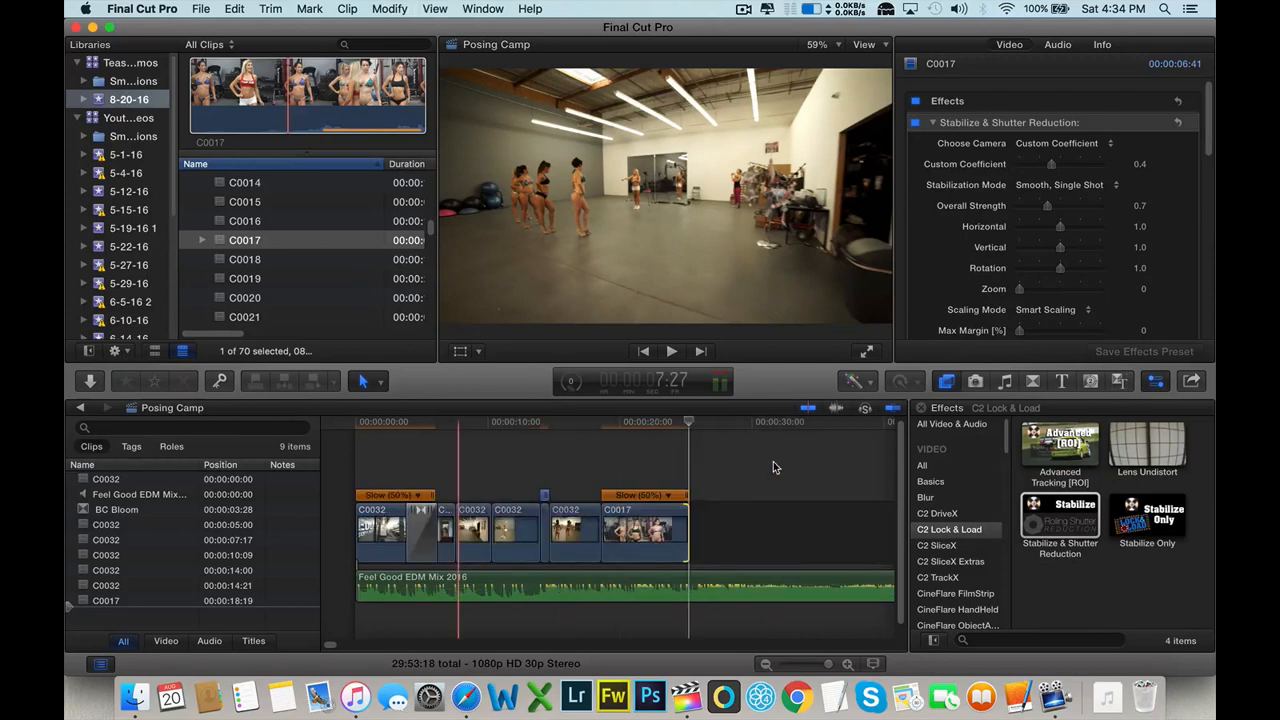
- Play back the whole Posing Camp edit from the beginning of the timeline
left_click(361, 465)
key("space")
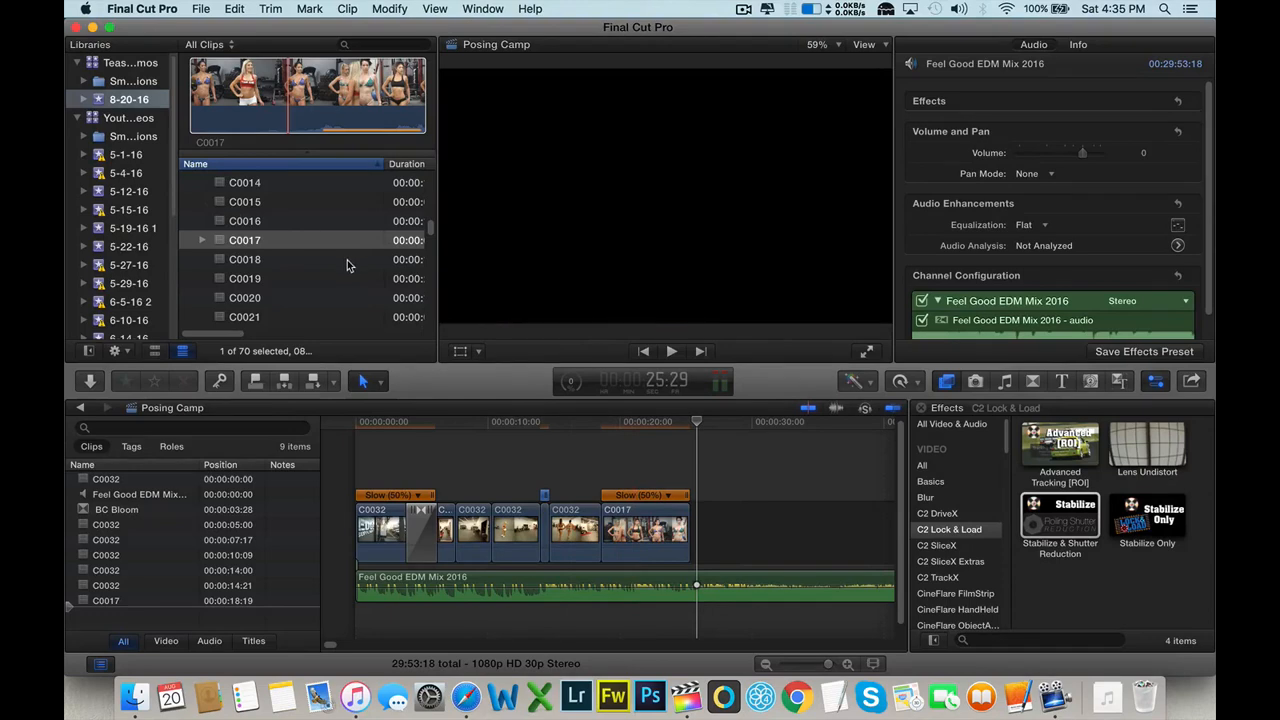
- Preview the library clips one after another from C0018 to C0035 to find the next shot
left_click(346, 260)
key("Down")
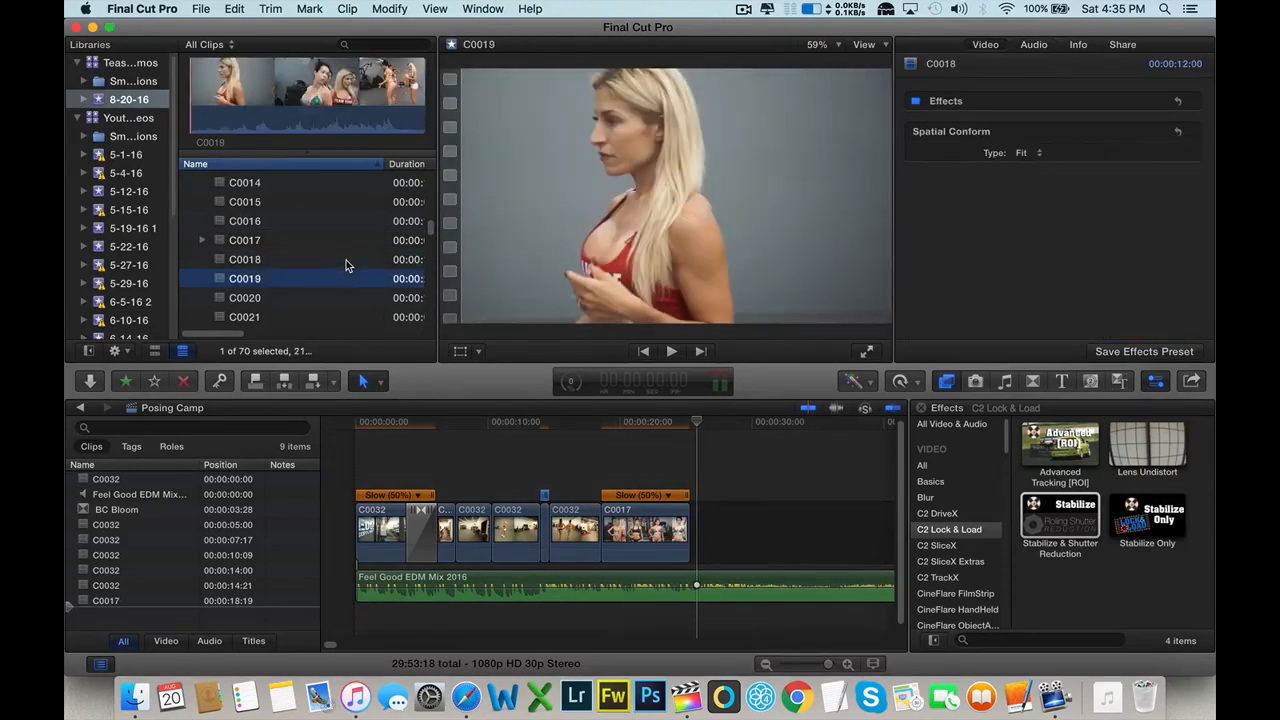
key("Down")
key("Down")
key("Down")
key("Down")
key("Down")
key("Down")
key("Down")
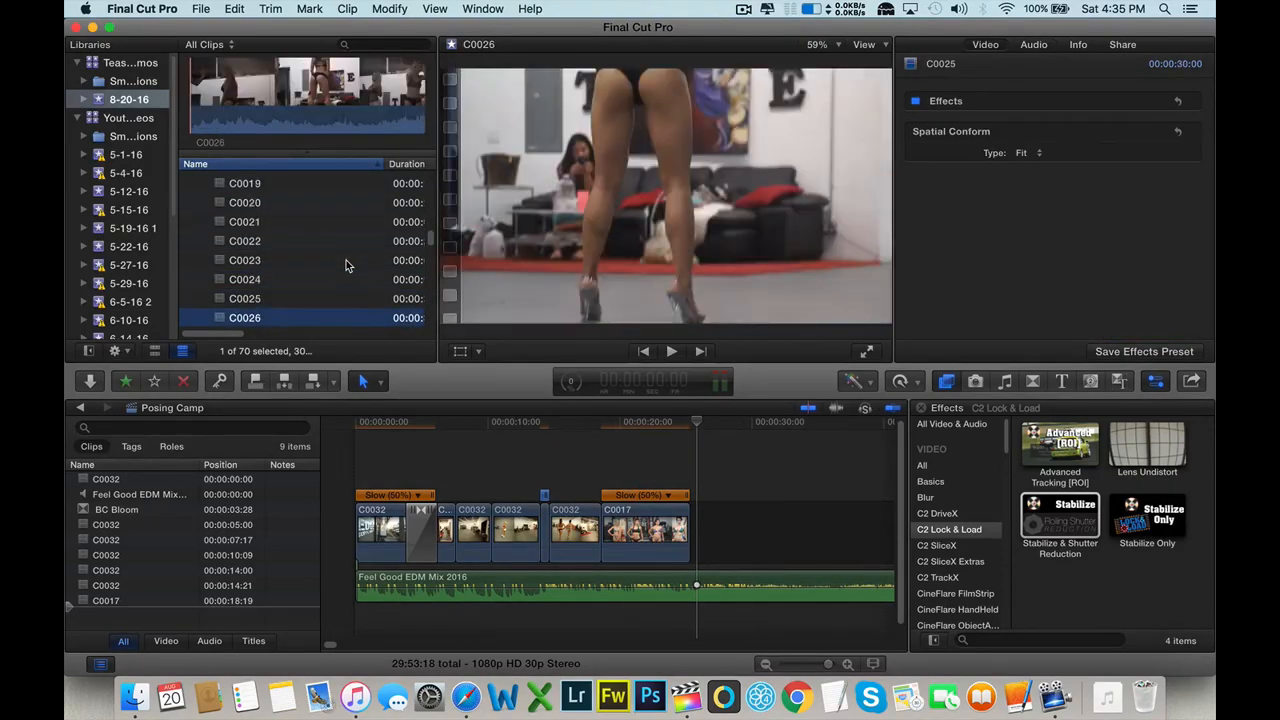
key("Down")
key("Down")
key("Down")
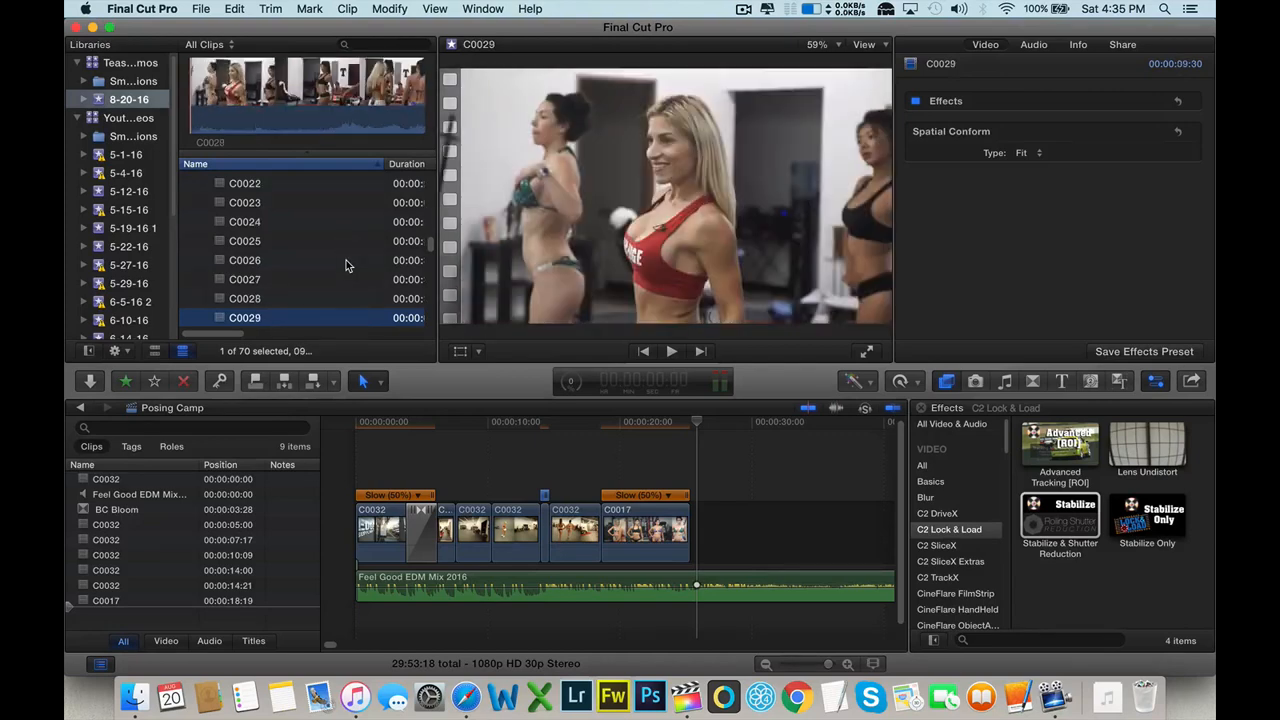
key("Down")
key("Down")
key("Down")
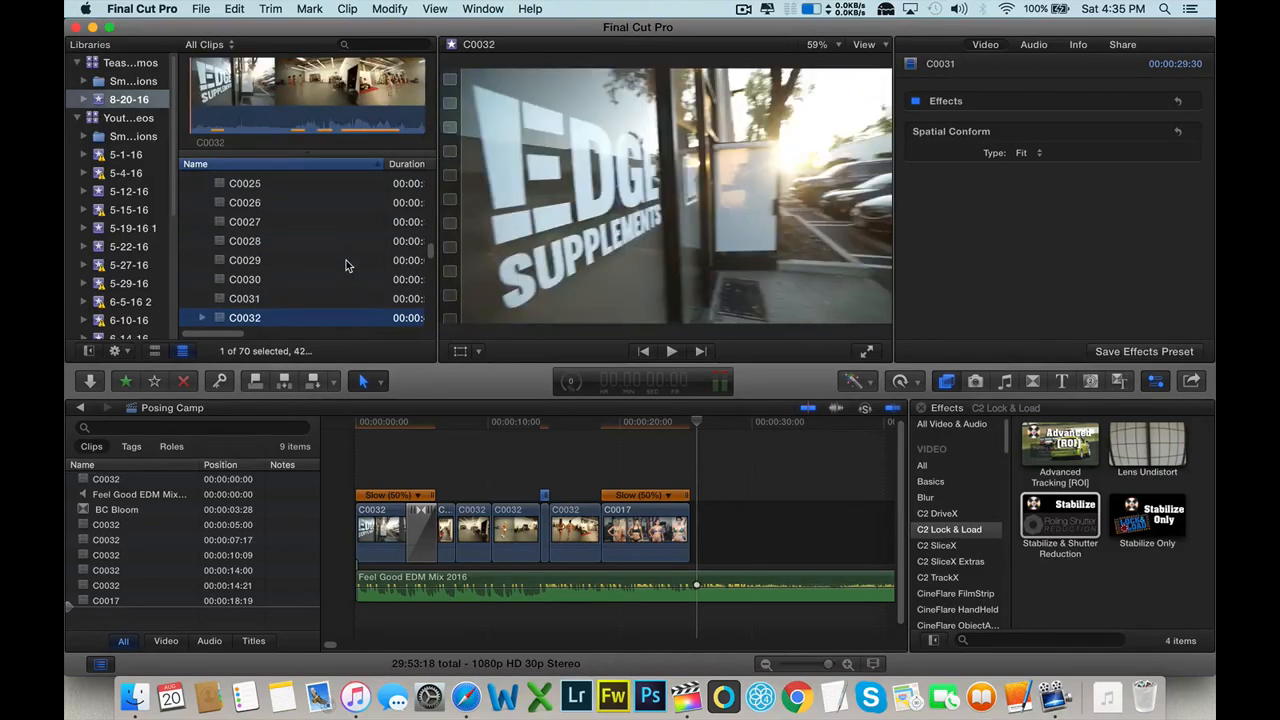
key("Down")
key("Down")
key("Down")
- Preview further library clips between C0037 and C0061, including C0038 to C0041, C0046, C0054 and C0060
scroll(335, 269, "down", 3)
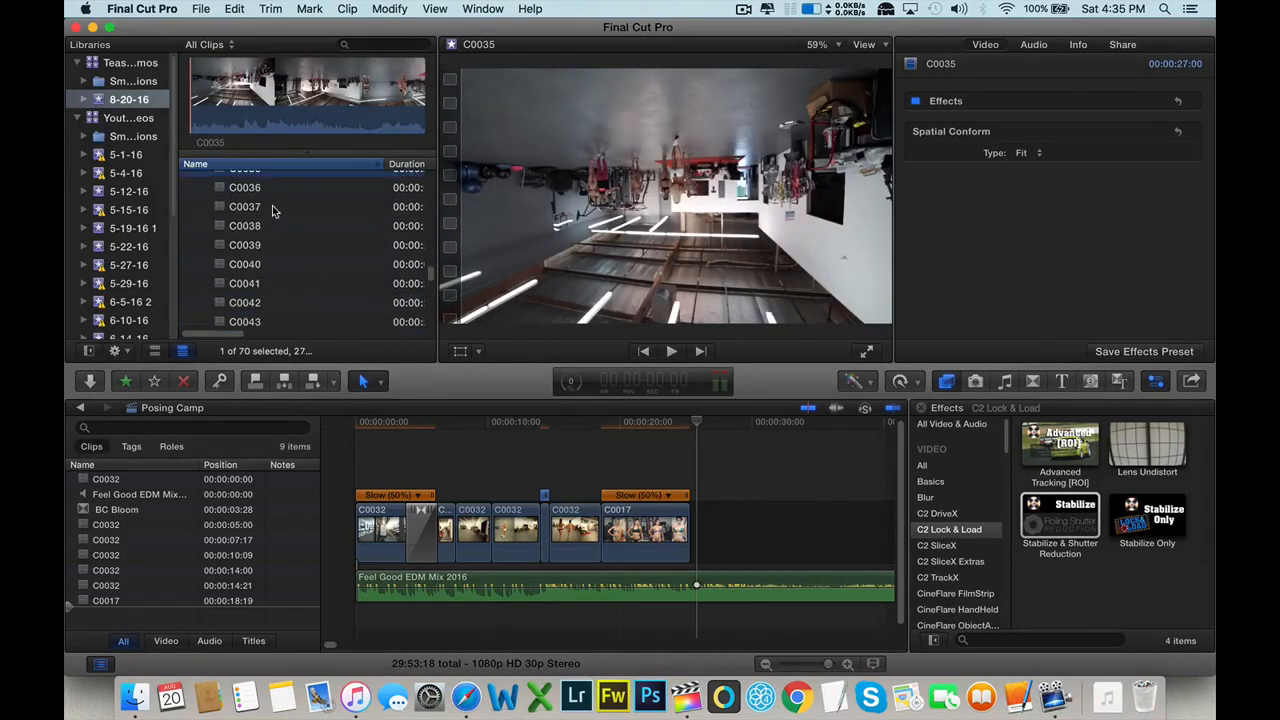
left_click(272, 207)
left_click(280, 228)
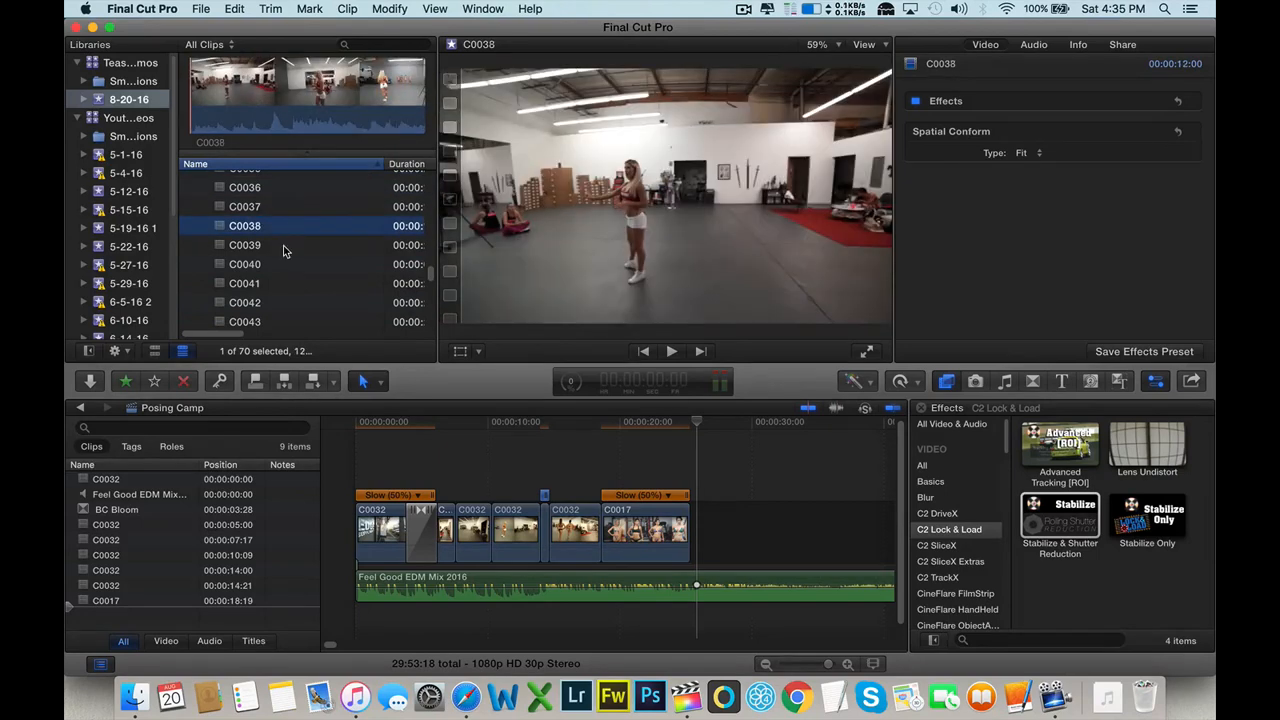
left_click(283, 246)
left_click(297, 265)
left_click(297, 283)
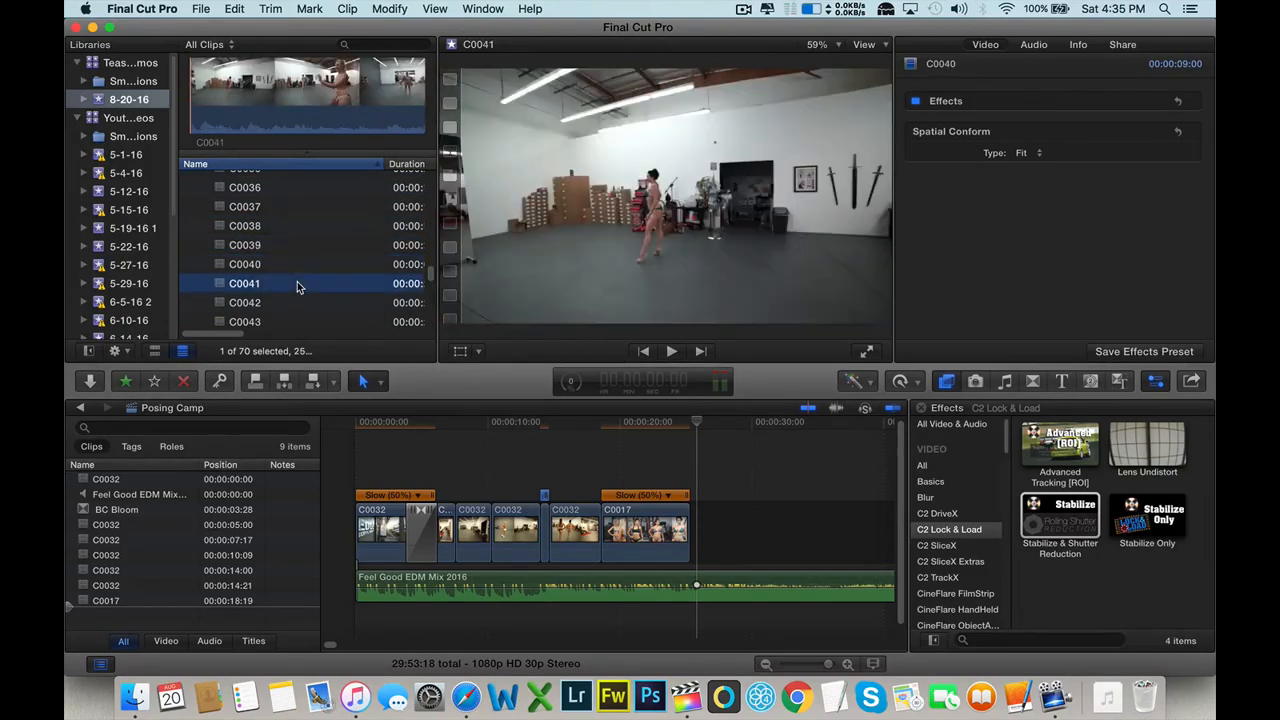
scroll(297, 283, "down", 3)
left_click(298, 279)
left_click(301, 292)
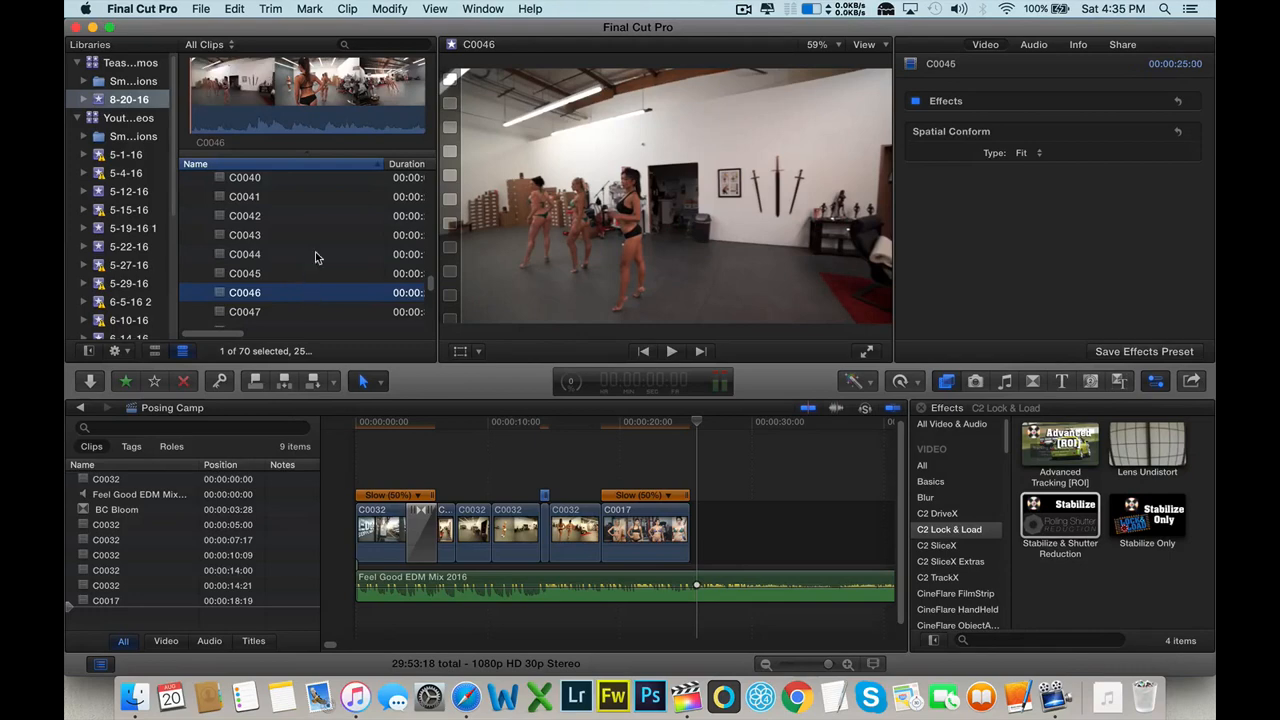
scroll(314, 257, "down", 3)
left_click(315, 254)
left_click(318, 289)
scroll(318, 286, "down", 2)
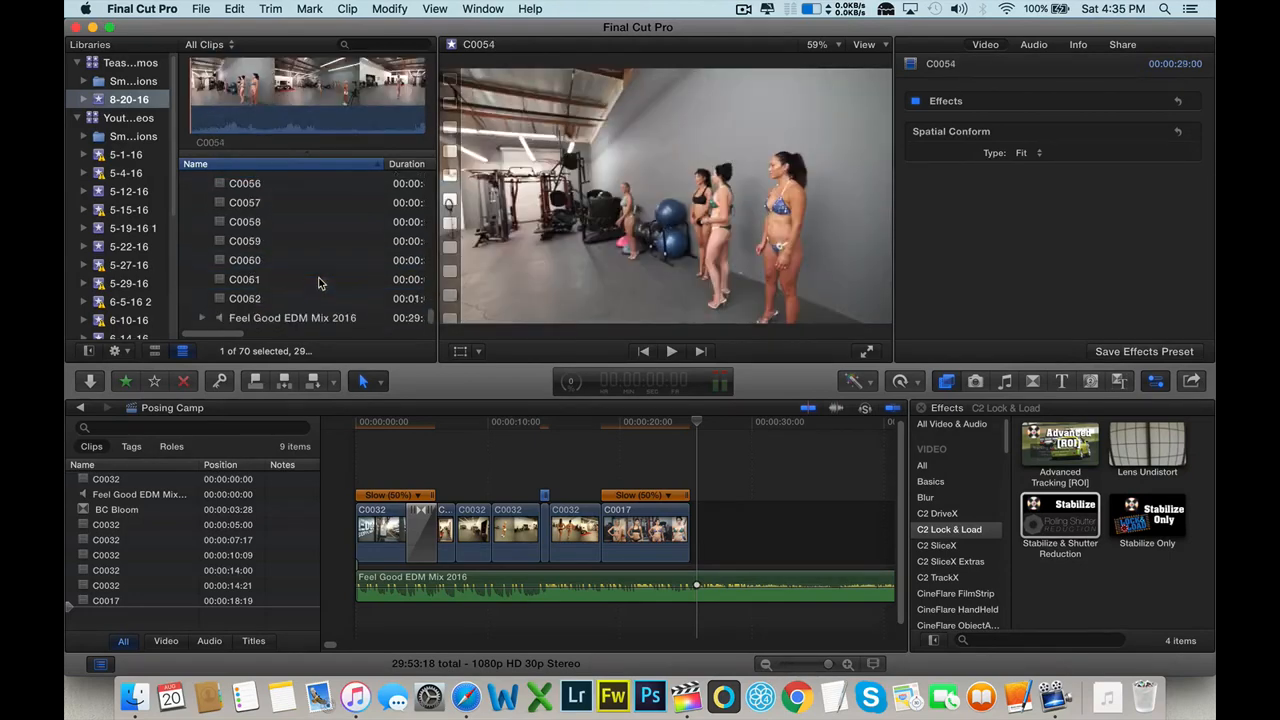
left_click(315, 247)
left_click(319, 266)
left_click(320, 282)
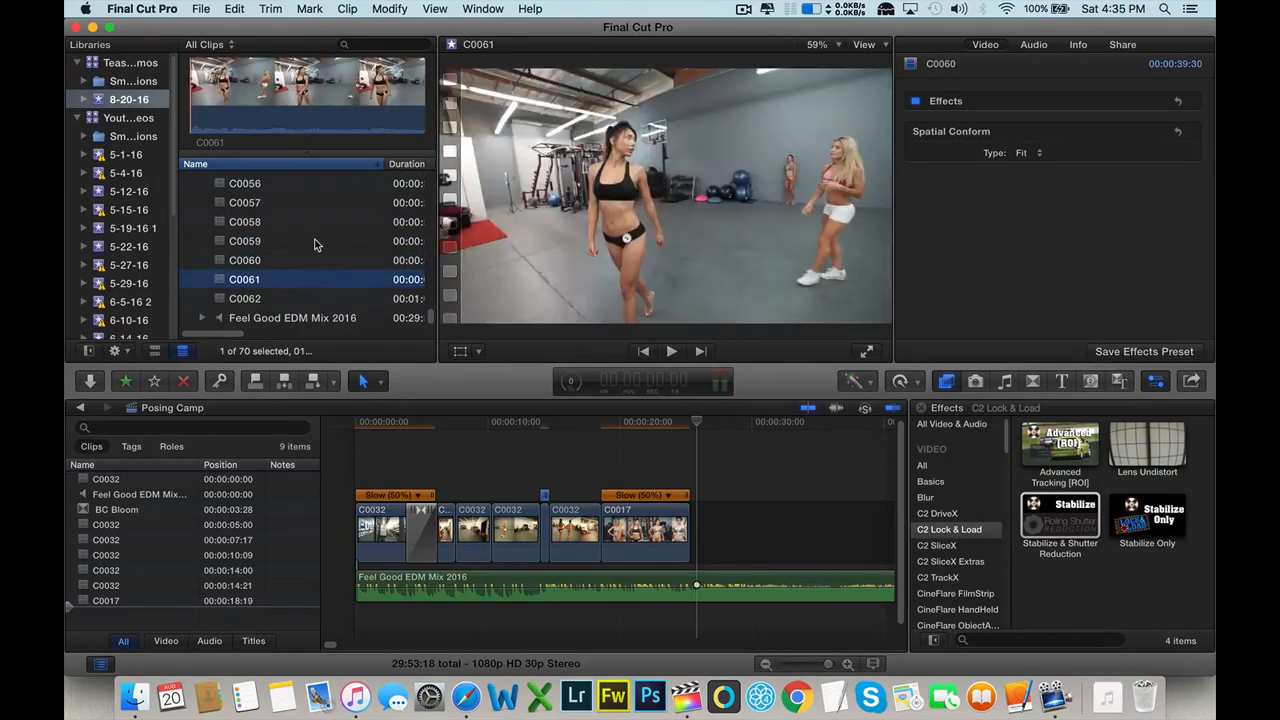
- Go back through the library clips from C0059 to C0051 and compare their footage
left_click(322, 242)
left_click(323, 214)
key("Up")
key("Up")
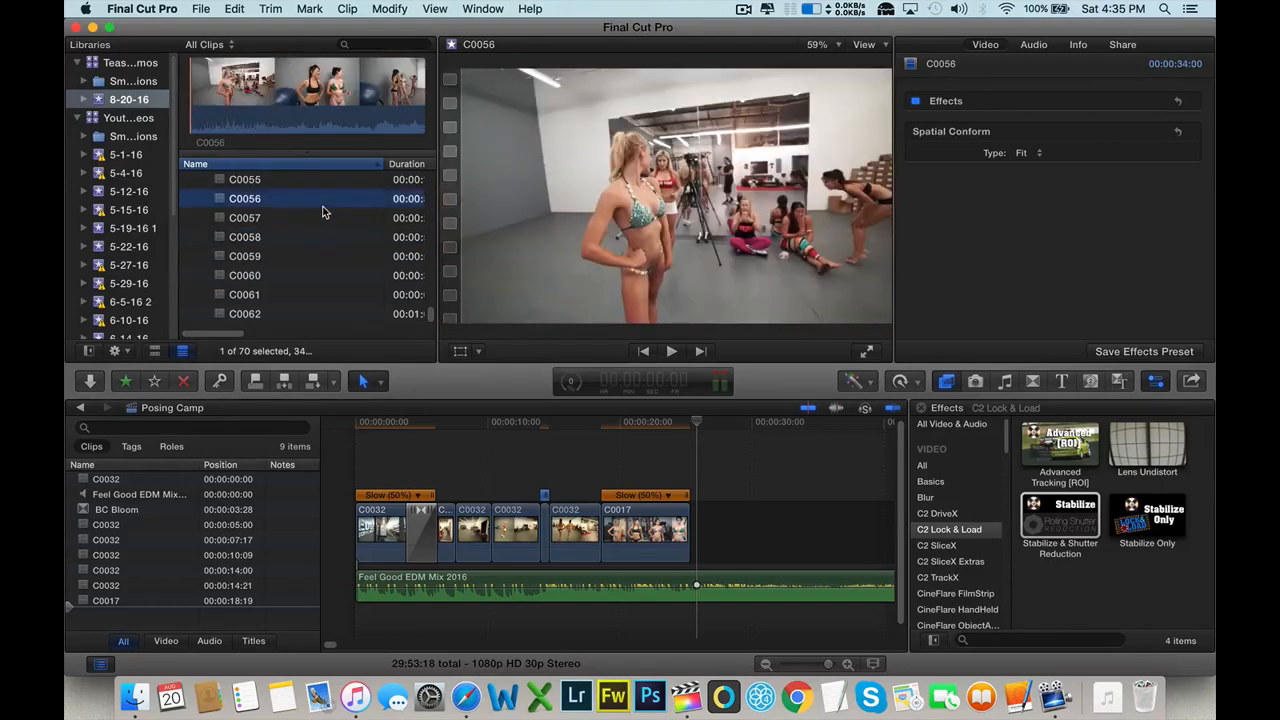
key("Up")
key("Up")
key("Up")
key("Up")
key("Up")
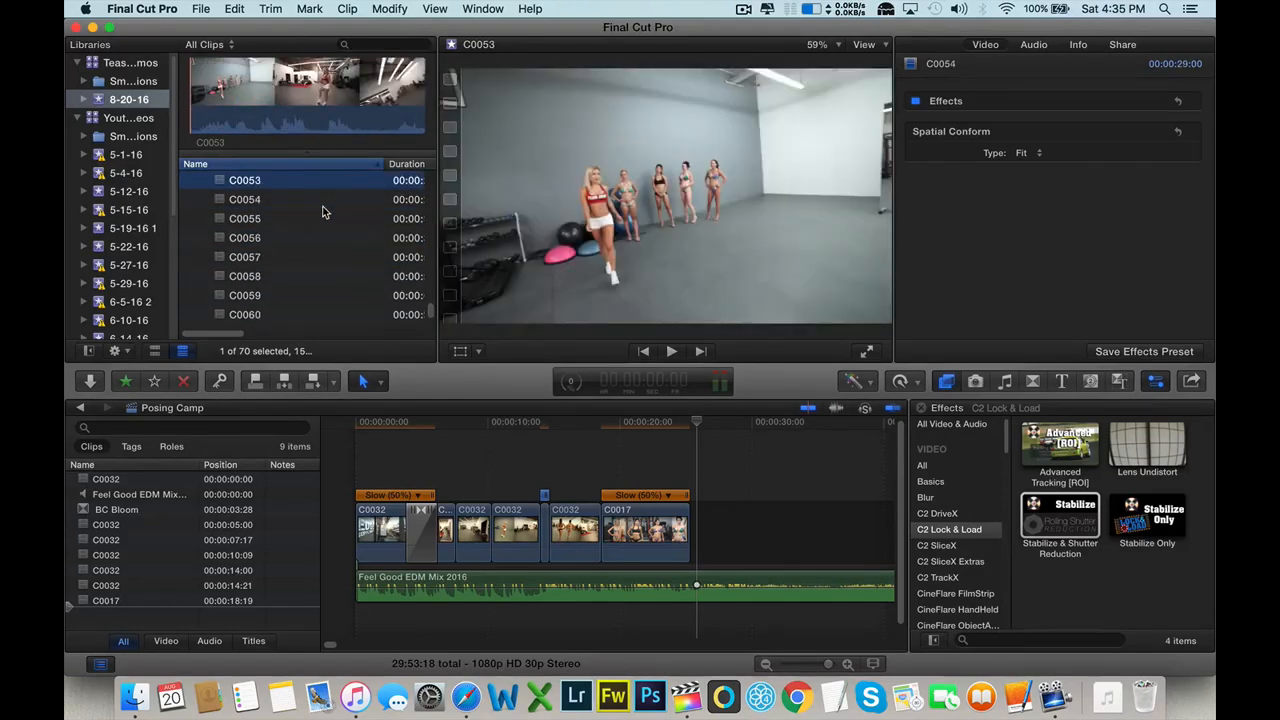
left_click(742, 10)
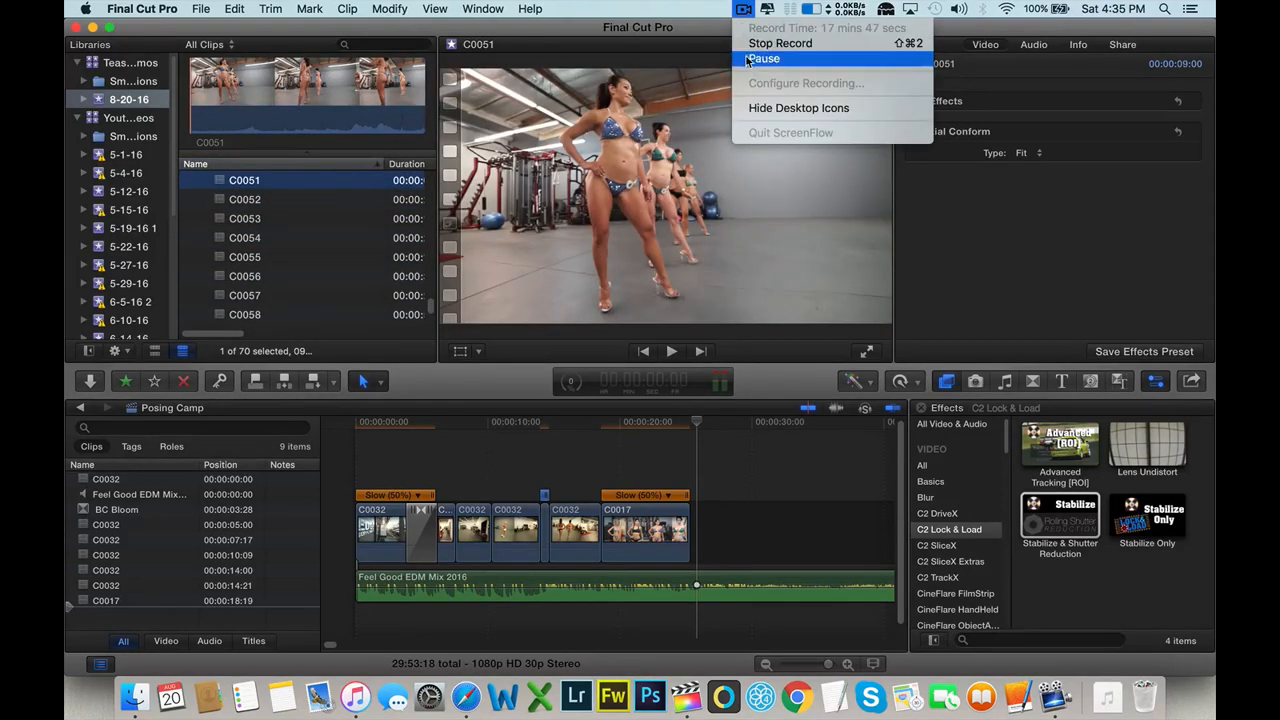
left_click(750, 58)
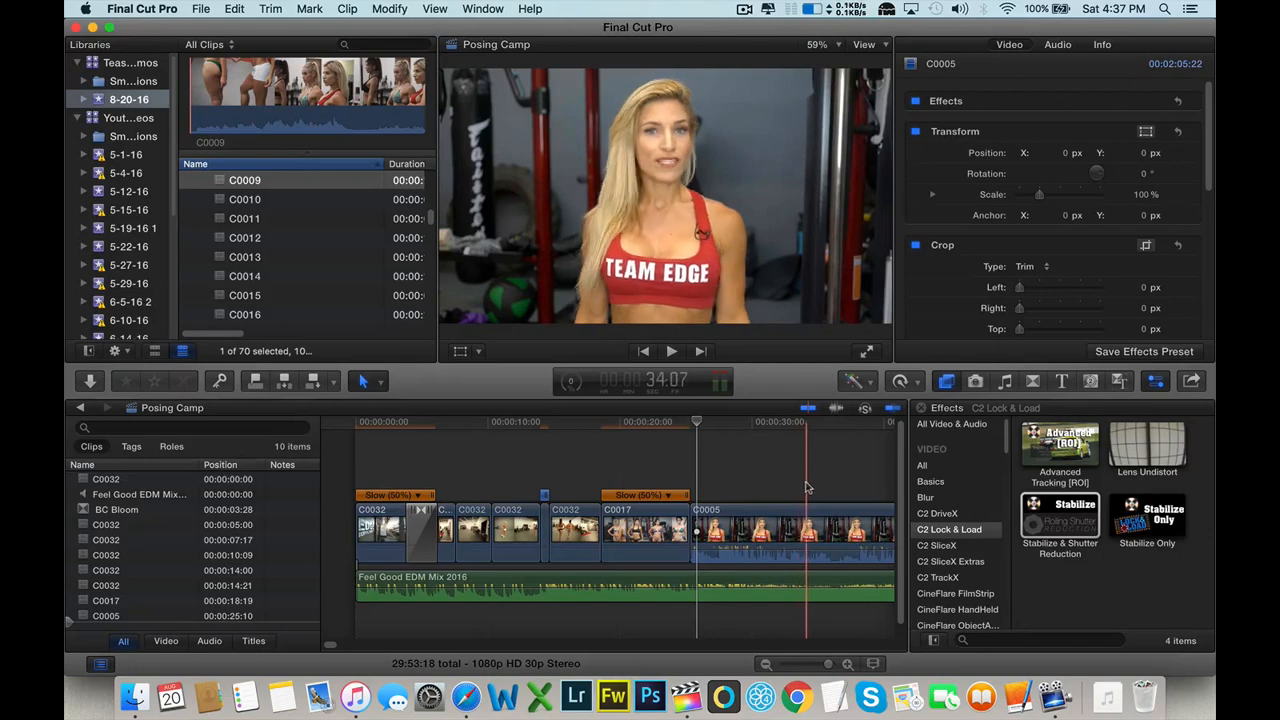
- Disable the Feel Good EDM Mix 2016 music clip beneath C0005 in the timeline
scroll(806, 485, "right", 3)
scroll(806, 487, "right", 3)
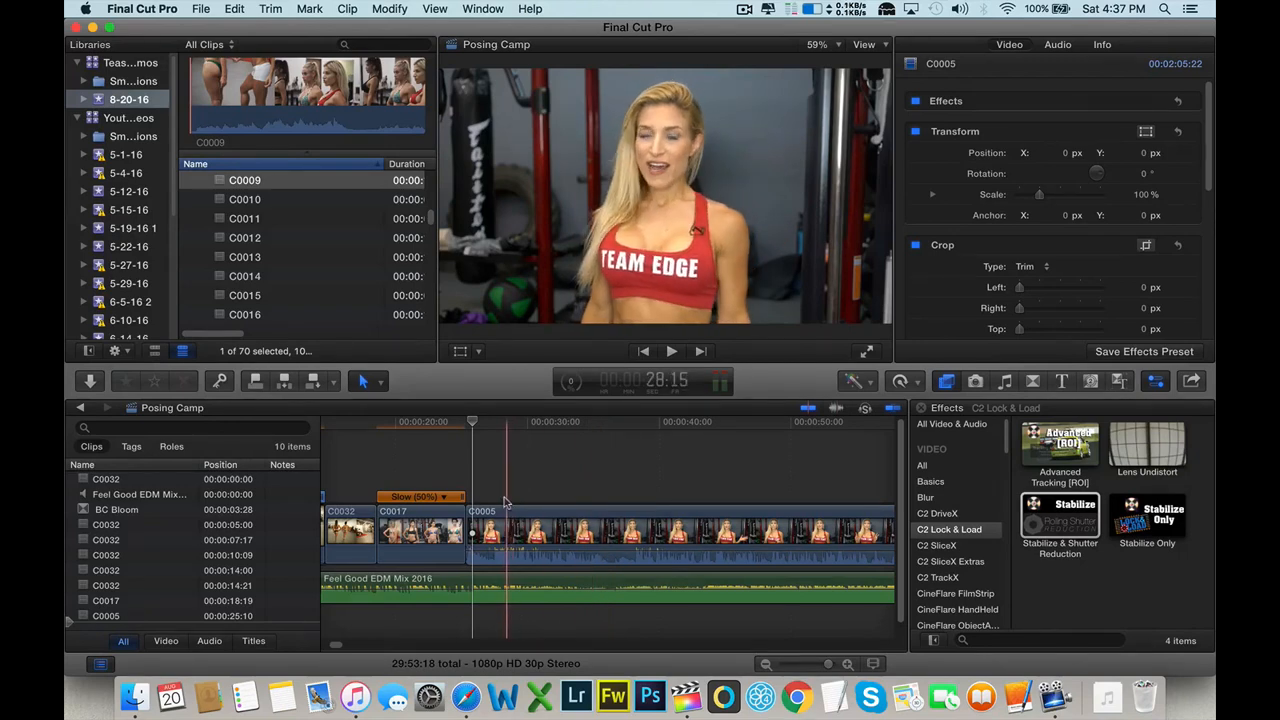
left_click(432, 585)
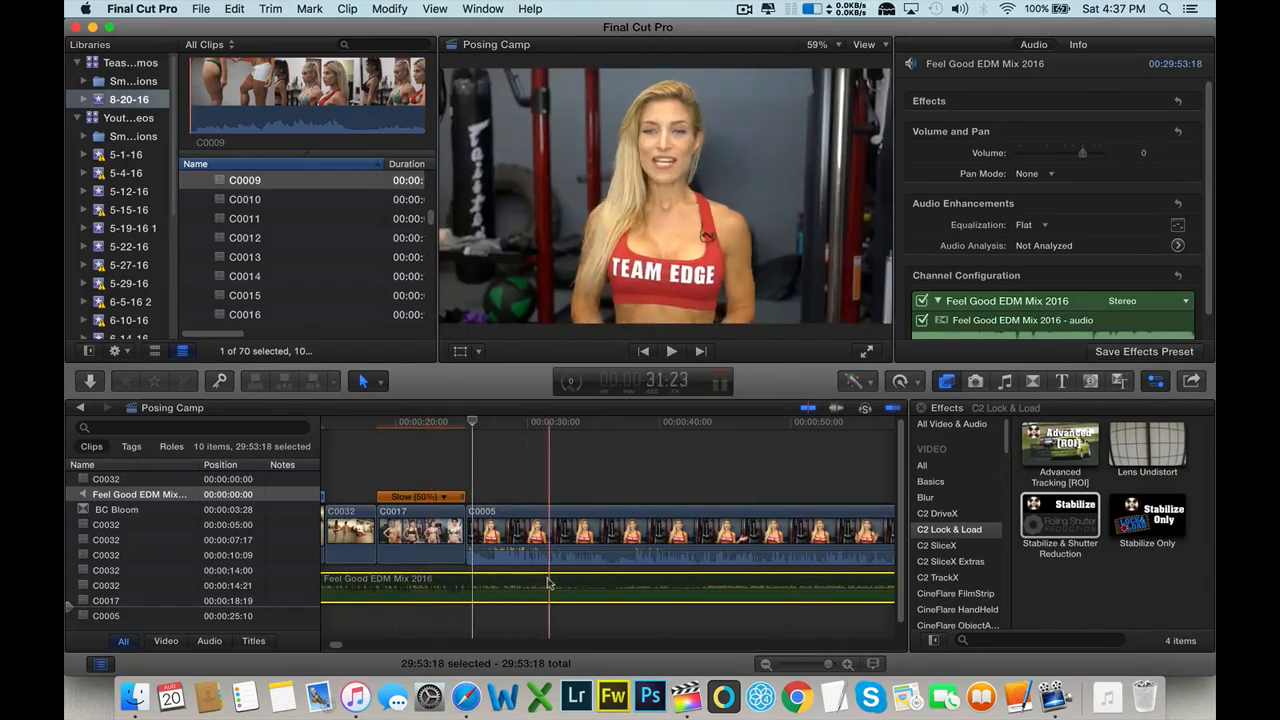
- Play back C0005 from its start at 25:10 to check the interview's speech and audio level
left_click(479, 476)
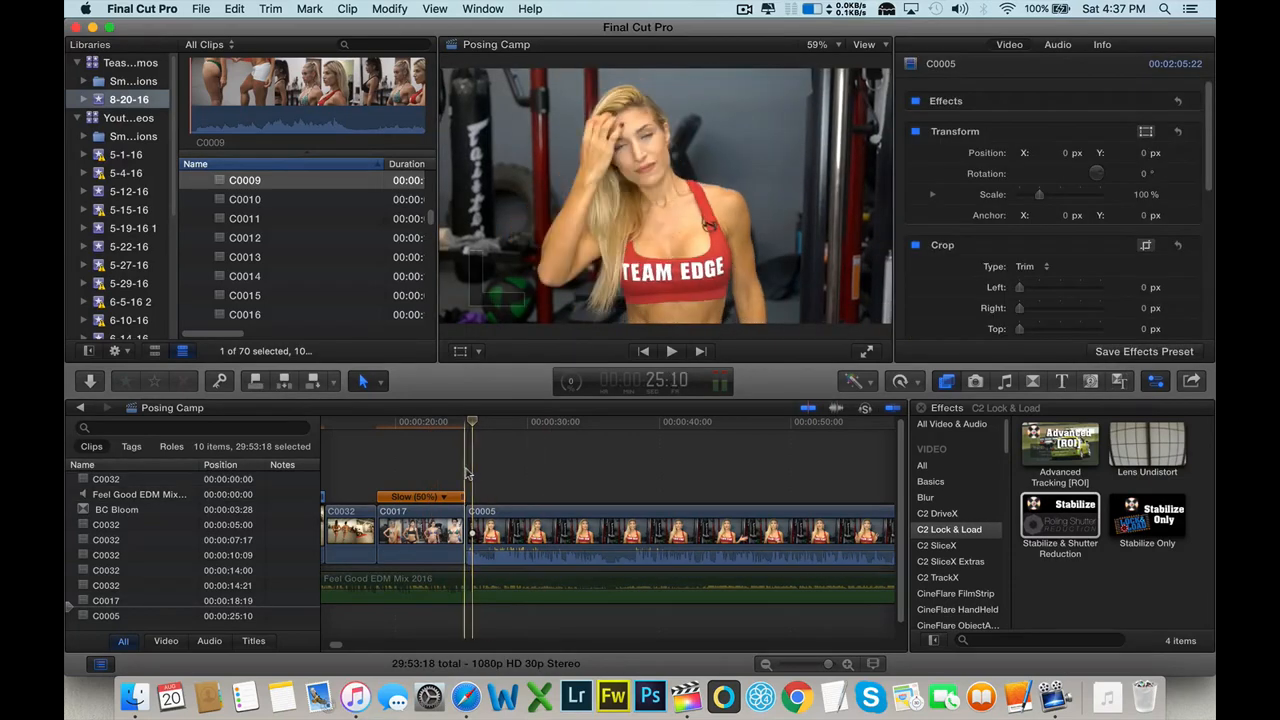
key("space")
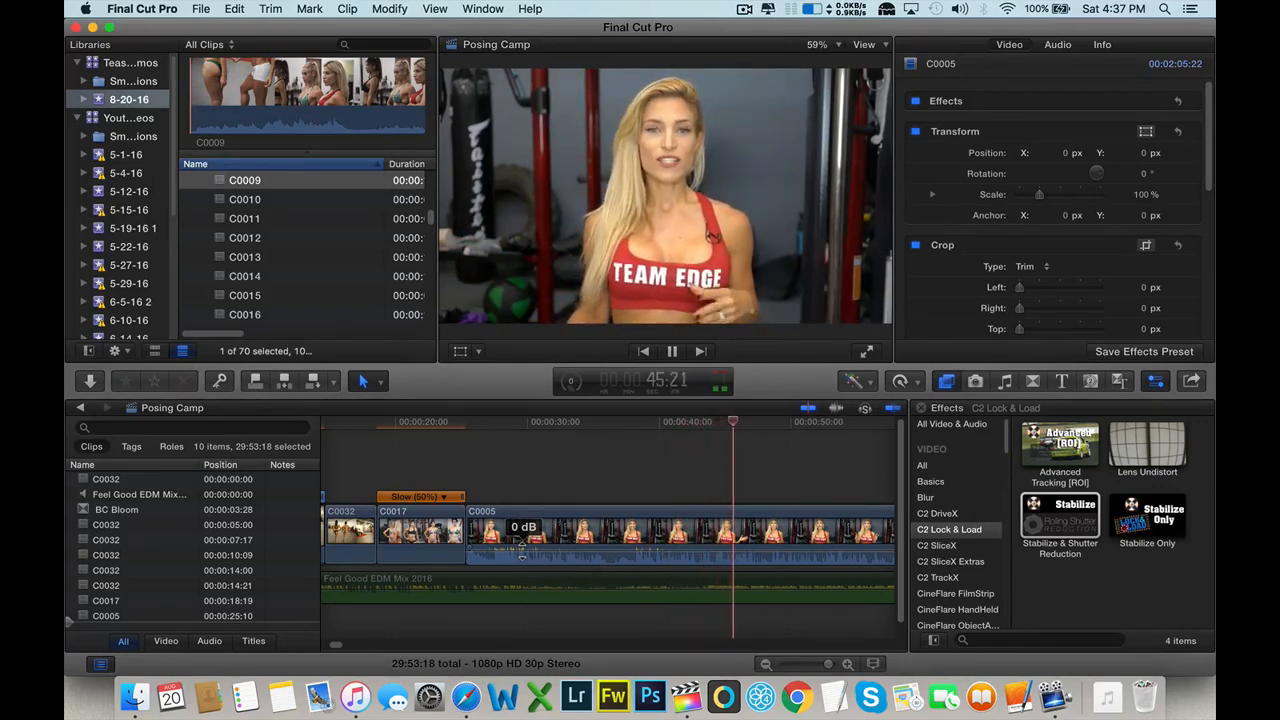
left_click_drag(521, 553, 521, 557)
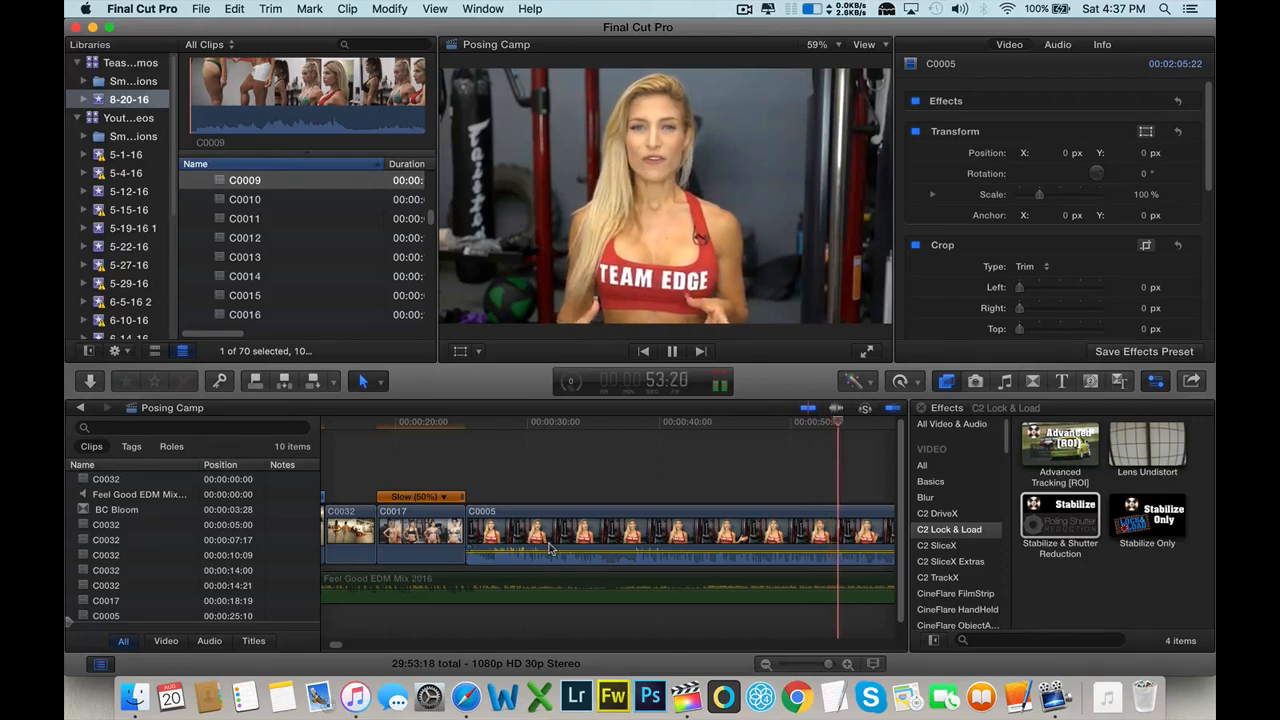
key("space")
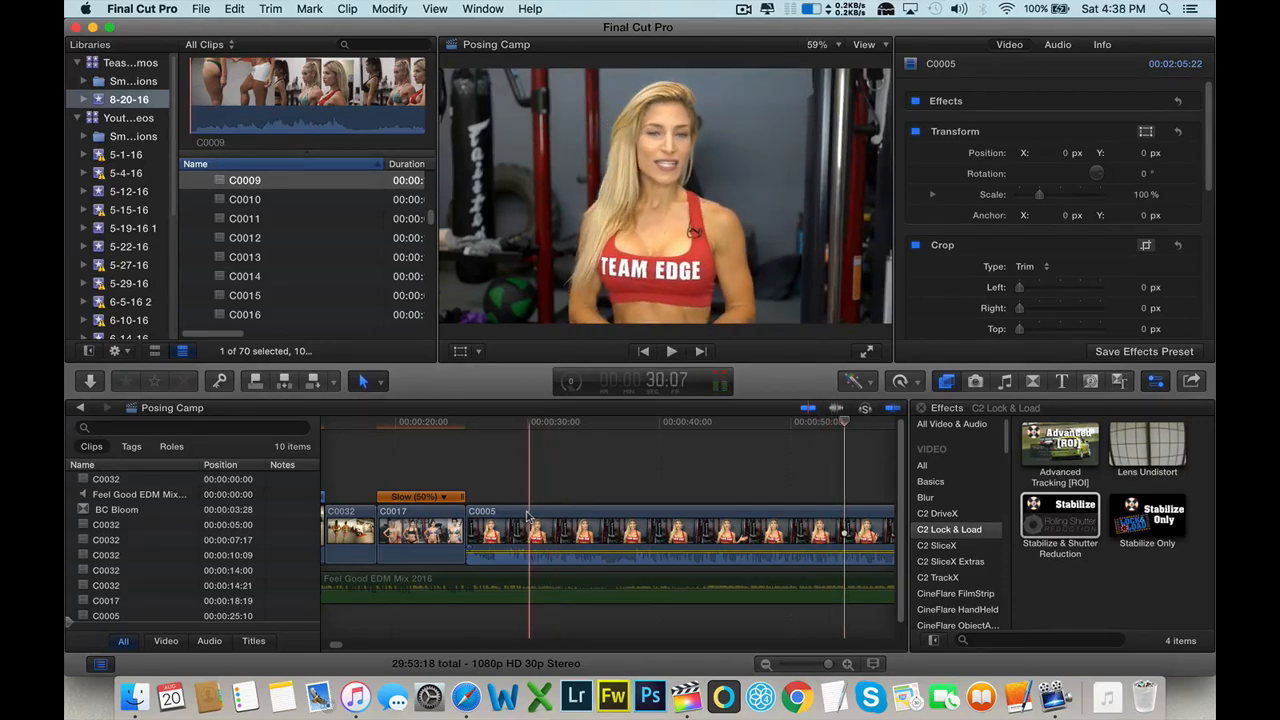
- Skim C0005 for the start of the speech and trim about two seconds off the clip's beginning
left_click(490, 497)
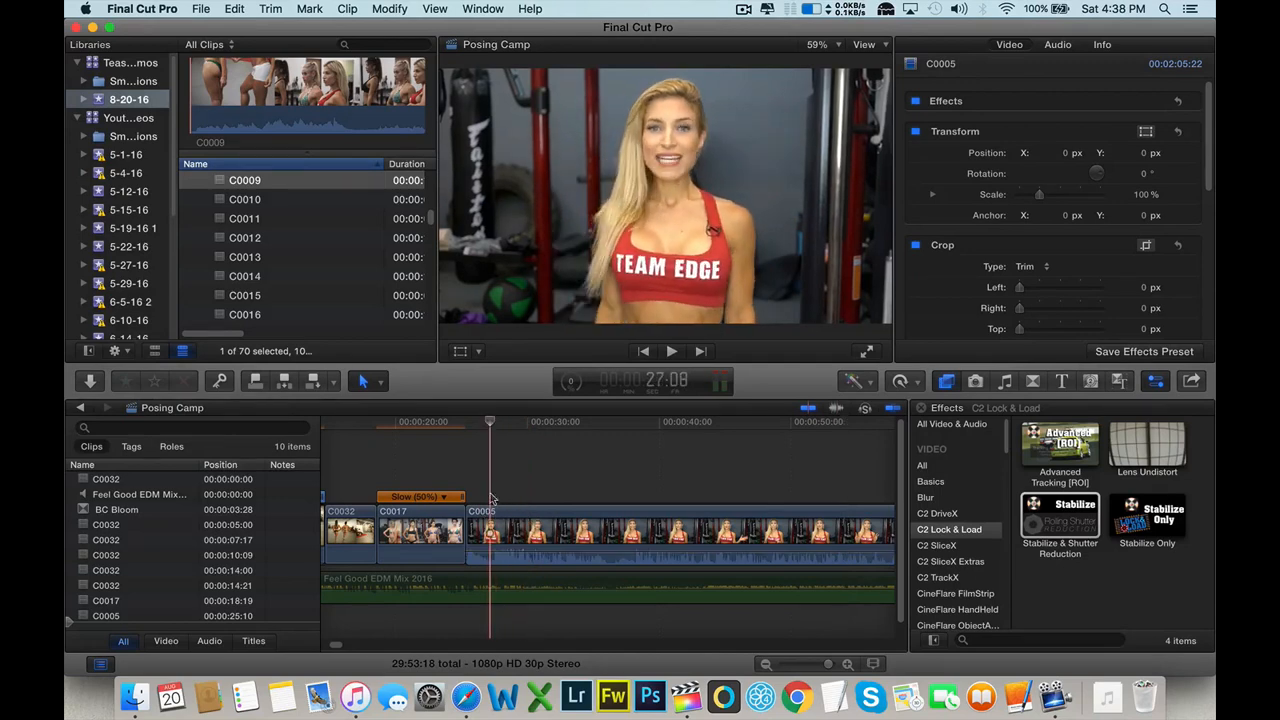
left_click(543, 515)
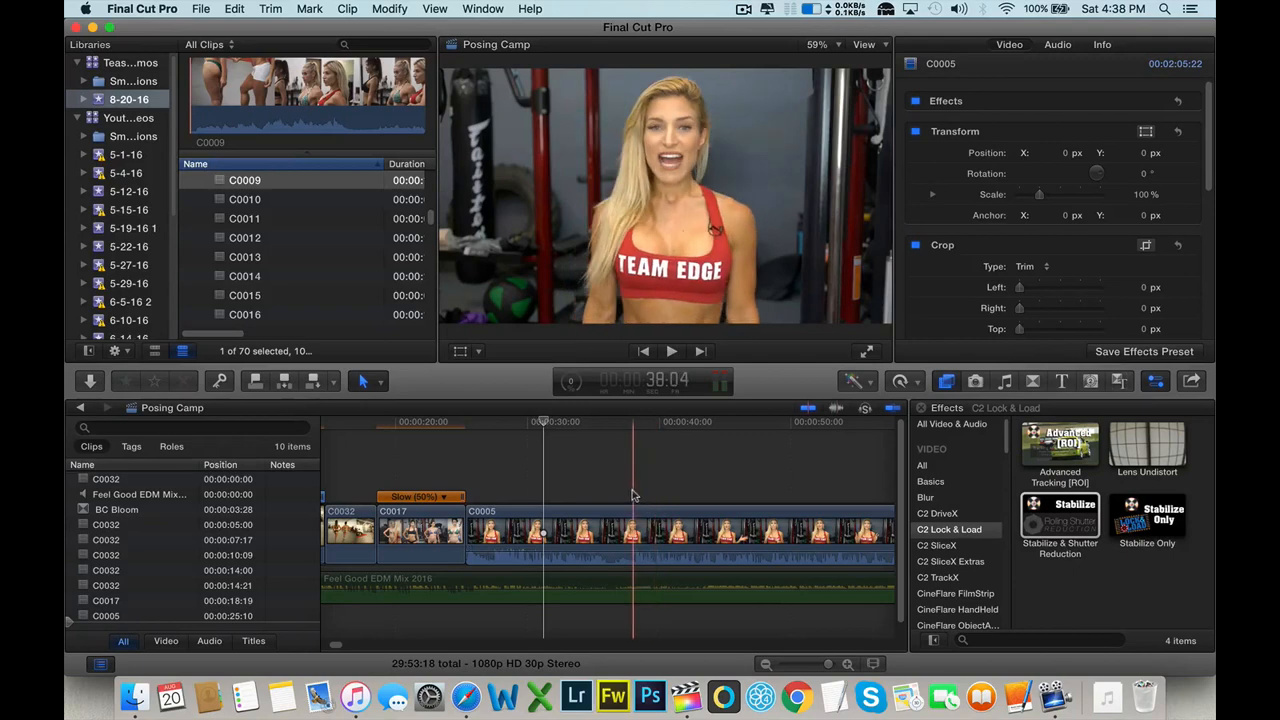
left_click(634, 500)
left_click(665, 493)
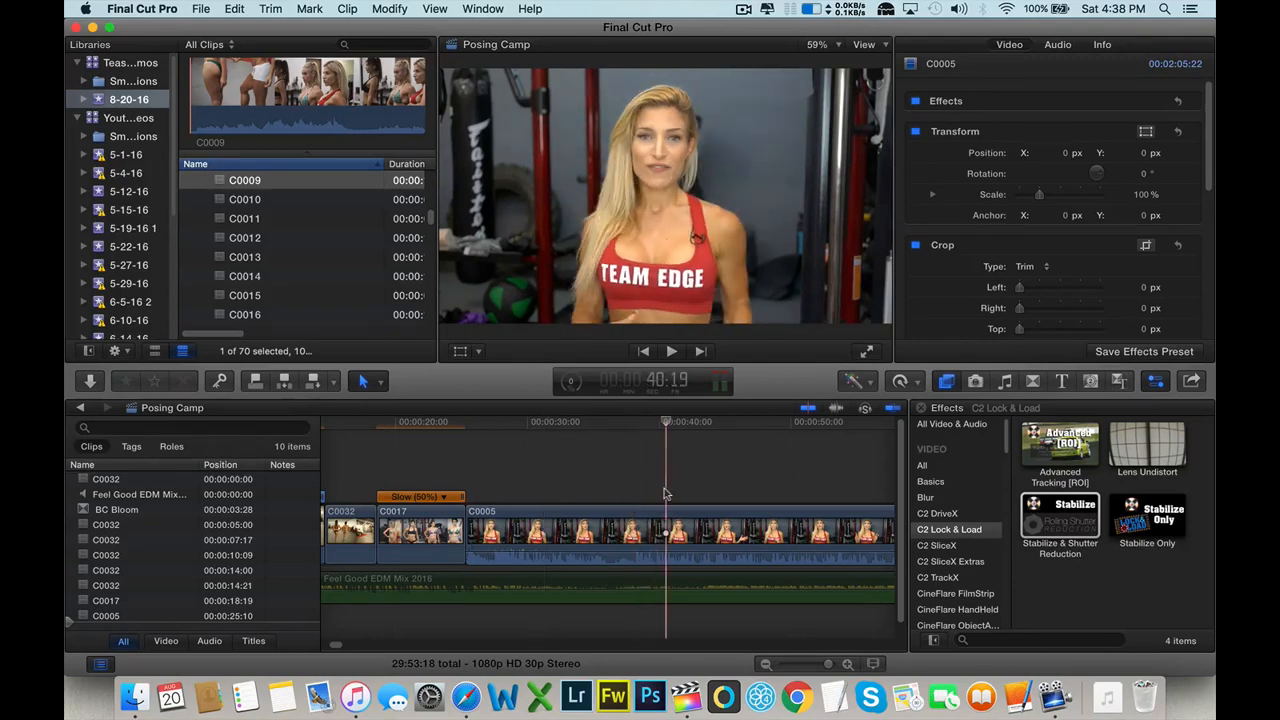
left_click(492, 499)
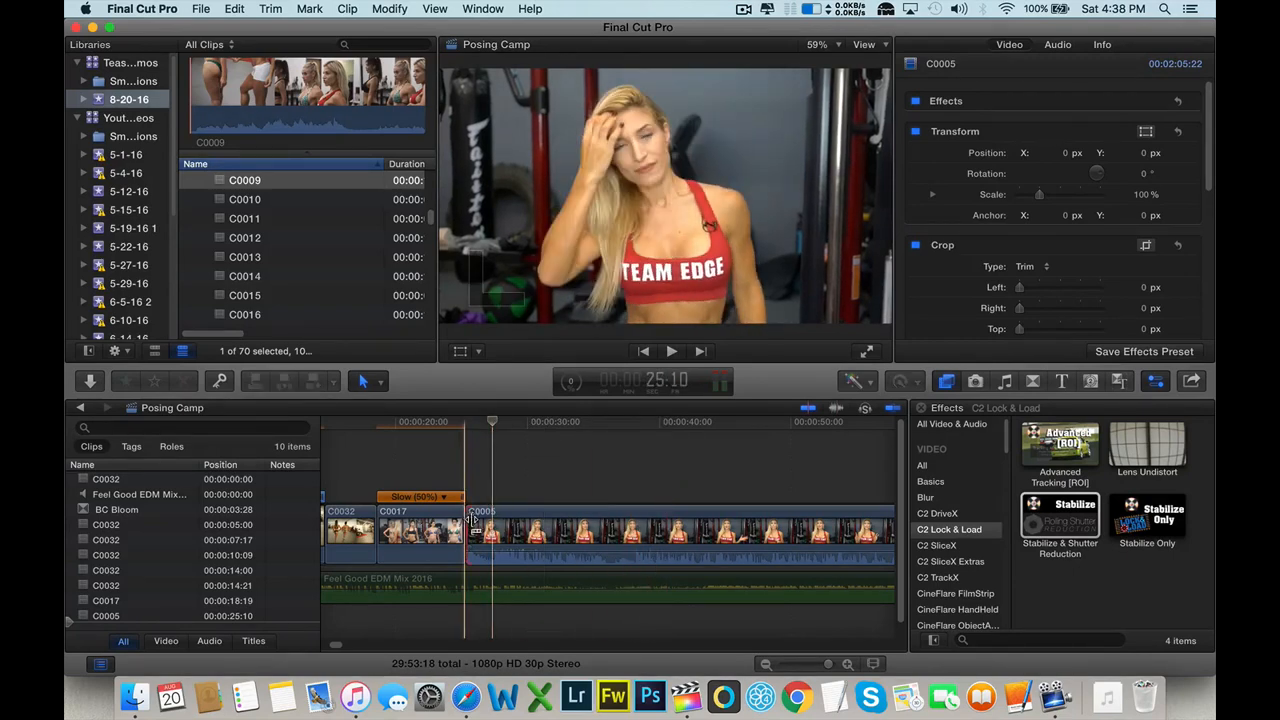
left_click_drag(472, 525, 494, 530)
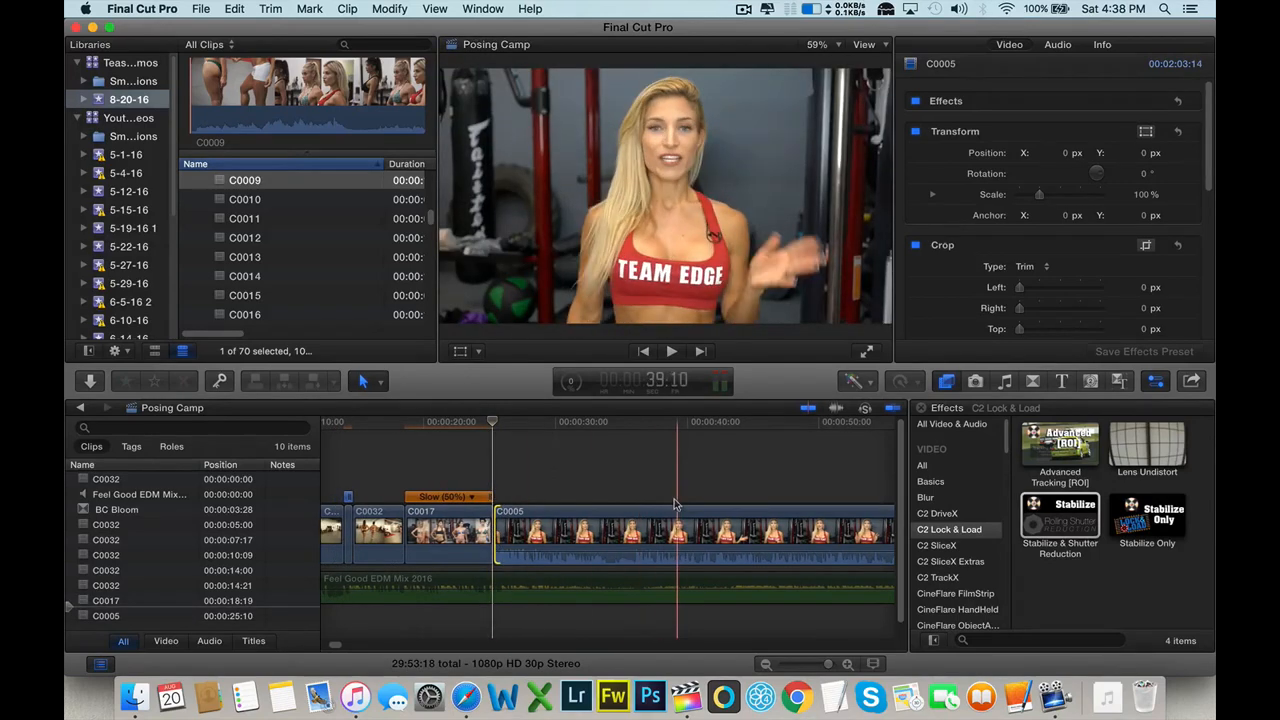
left_click(1055, 638)
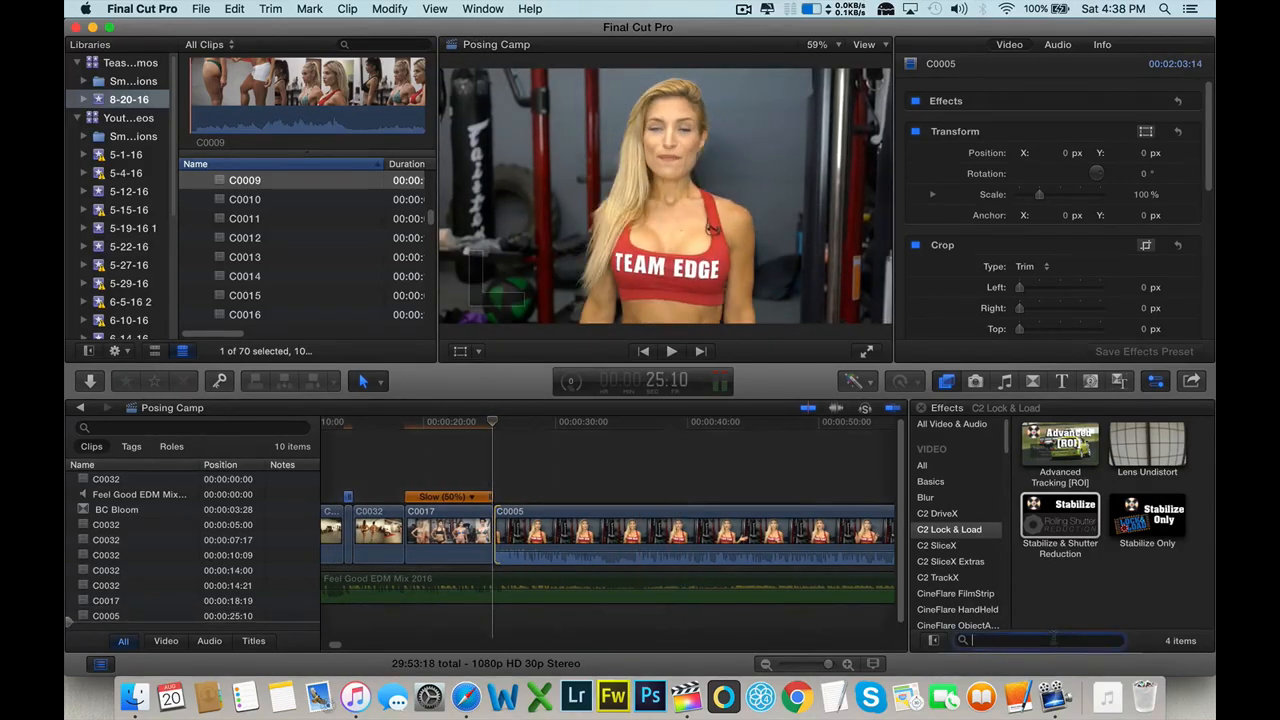
left_click(1005, 381)
left_click(975, 384)
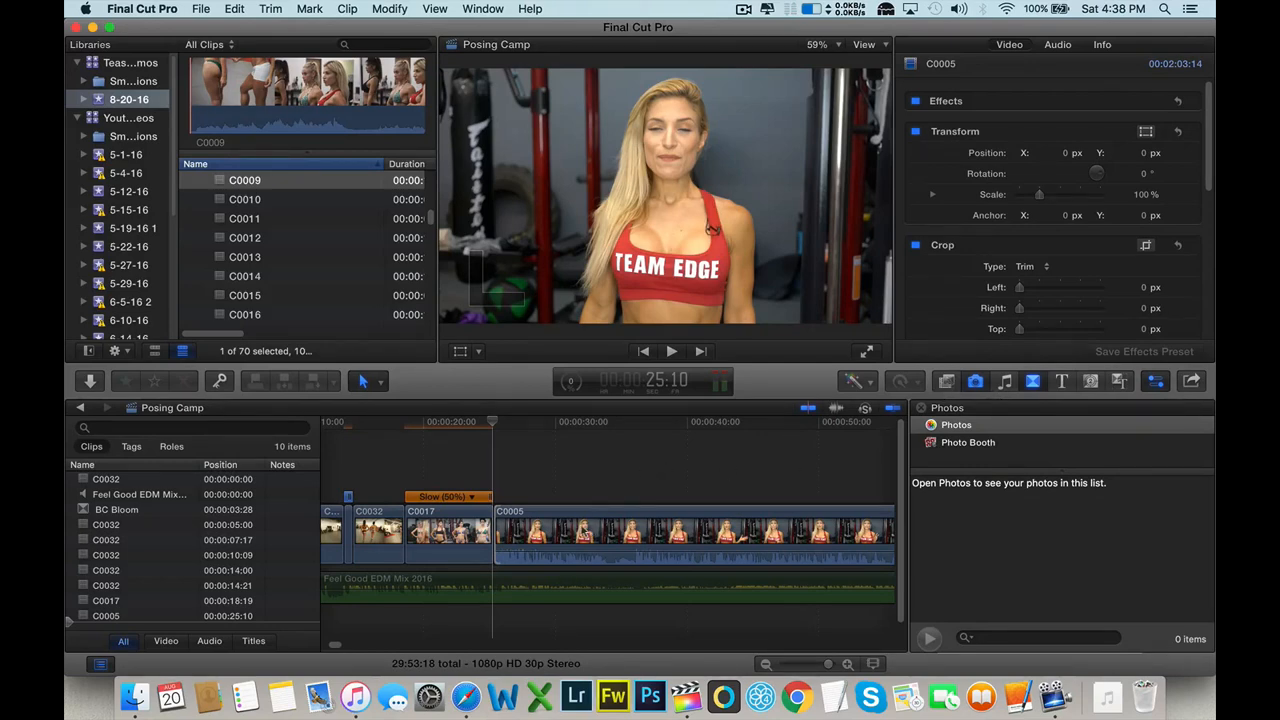
key("ctrl+super+5")
- Select C0005 in the timeline and show its audio enhancements
left_click(577, 571)
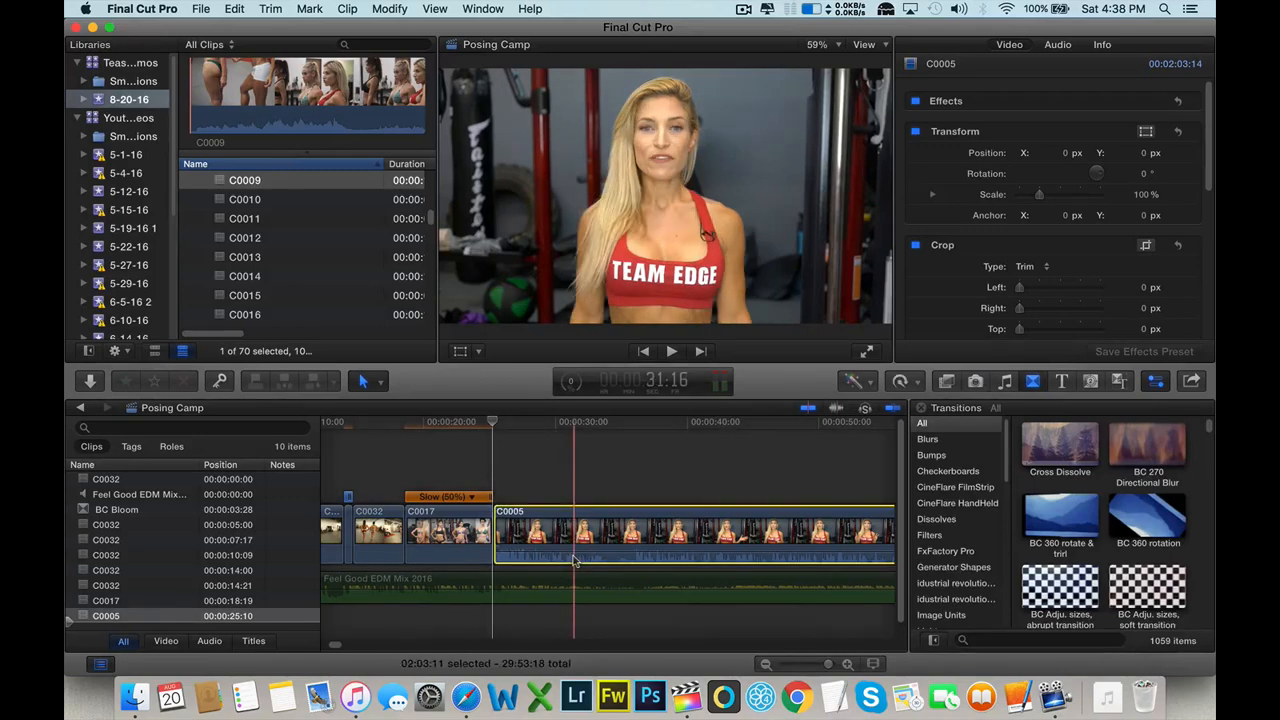
left_click(872, 382)
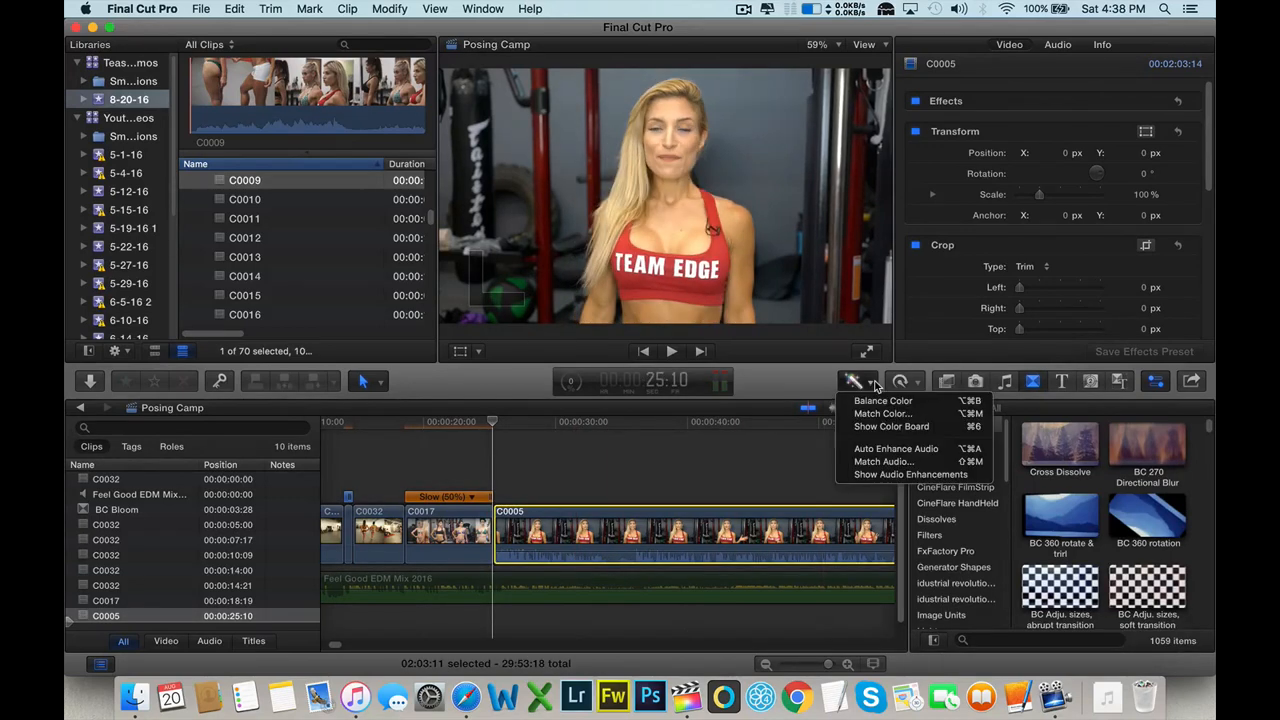
left_click(907, 389)
left_click(917, 386)
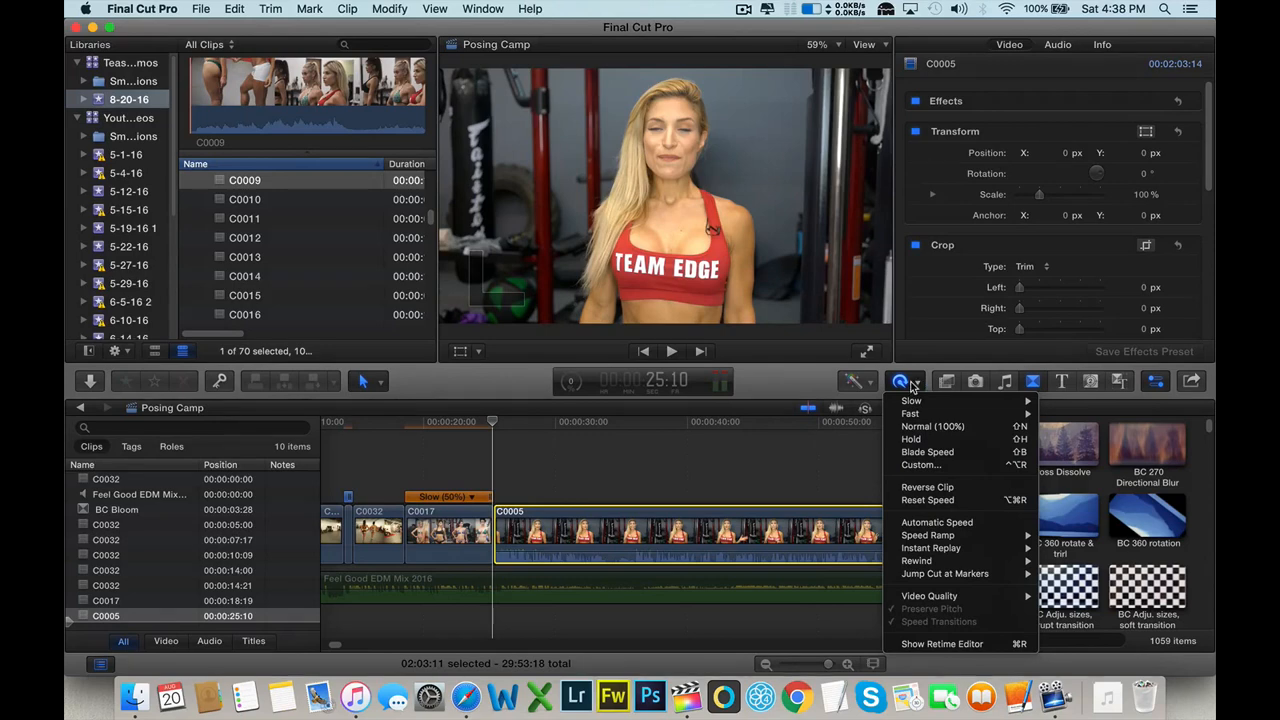
left_click(875, 383)
left_click(870, 382)
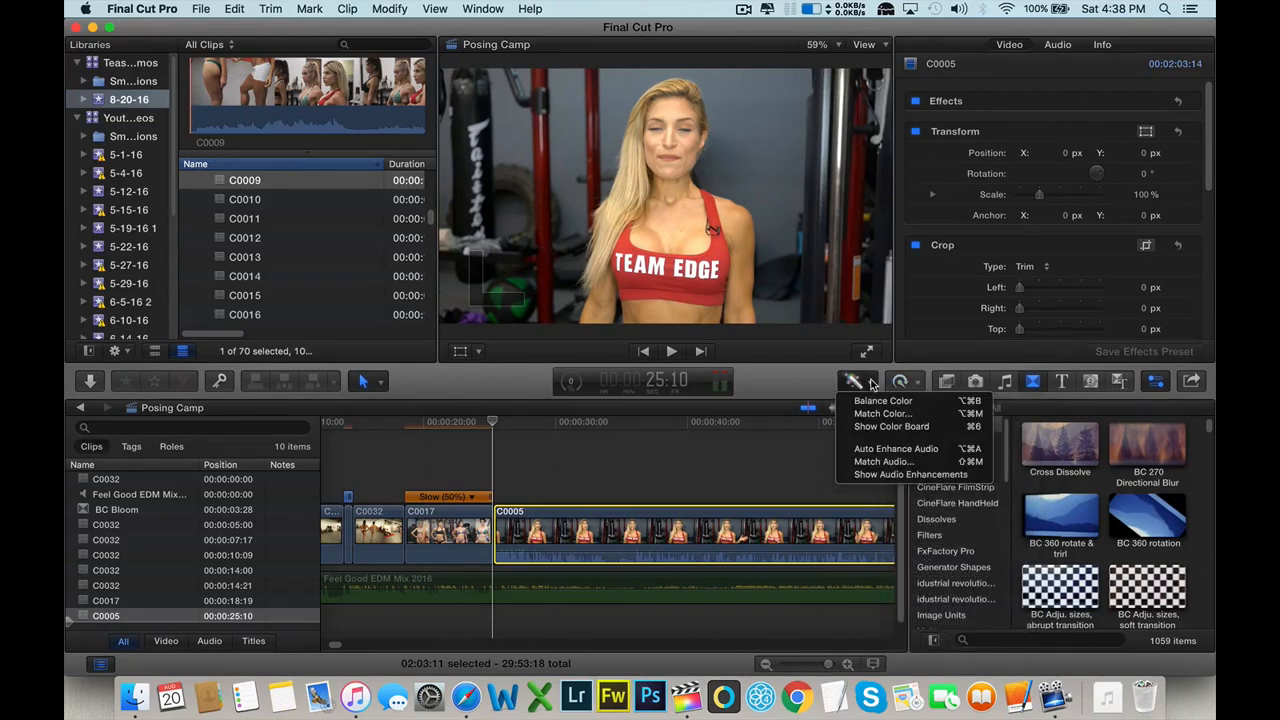
left_click(891, 476)
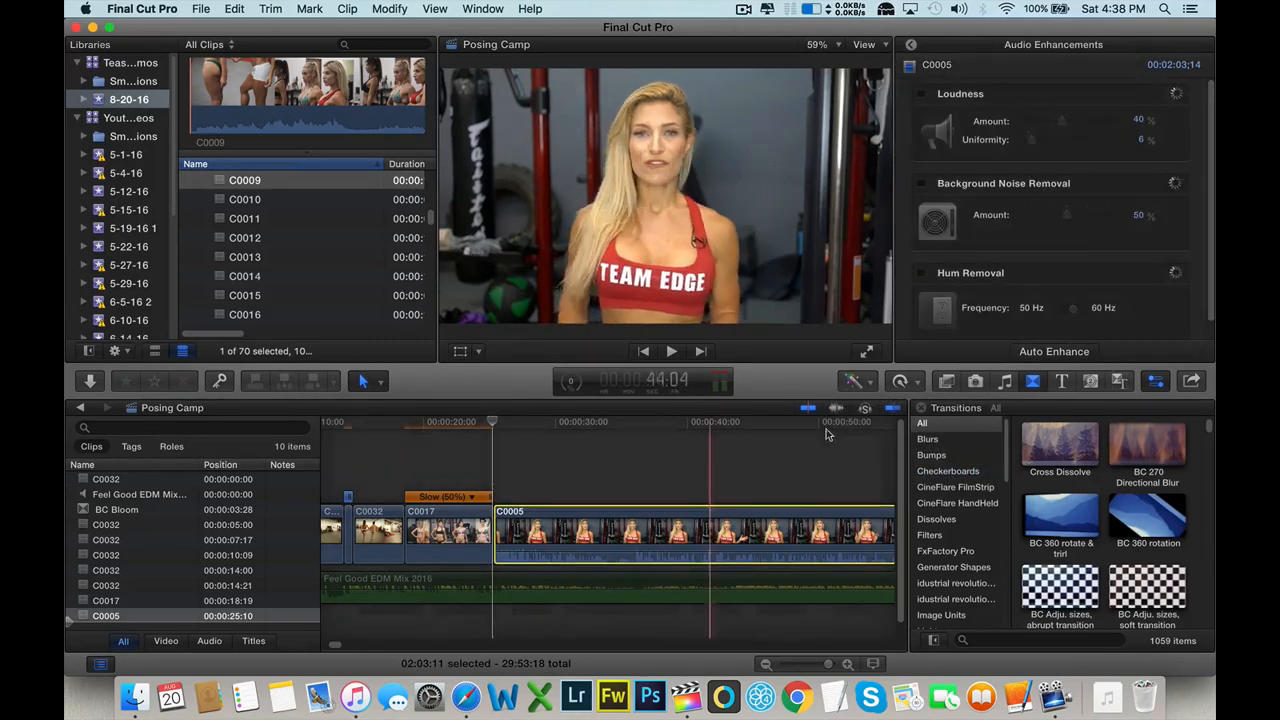
- Turn on Background Noise Removal at 50% for C0005 and play the clip back from its start
left_click(922, 183)
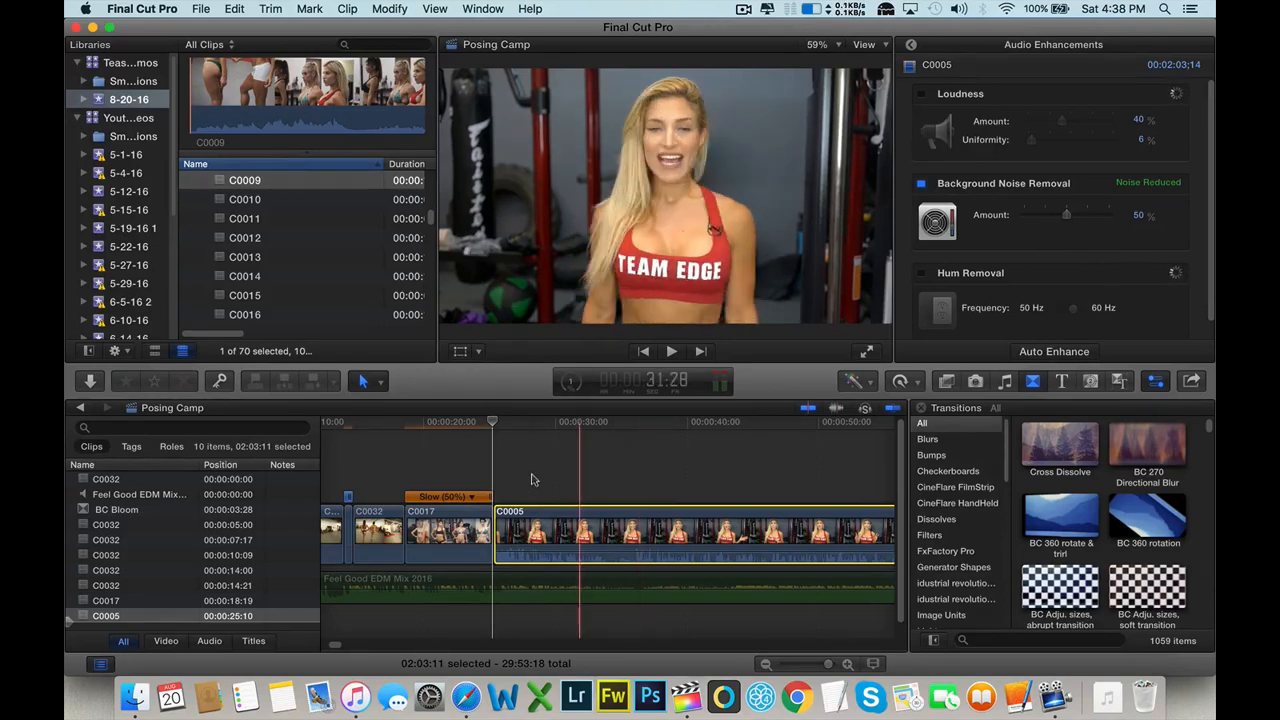
left_click(496, 466)
key("space")
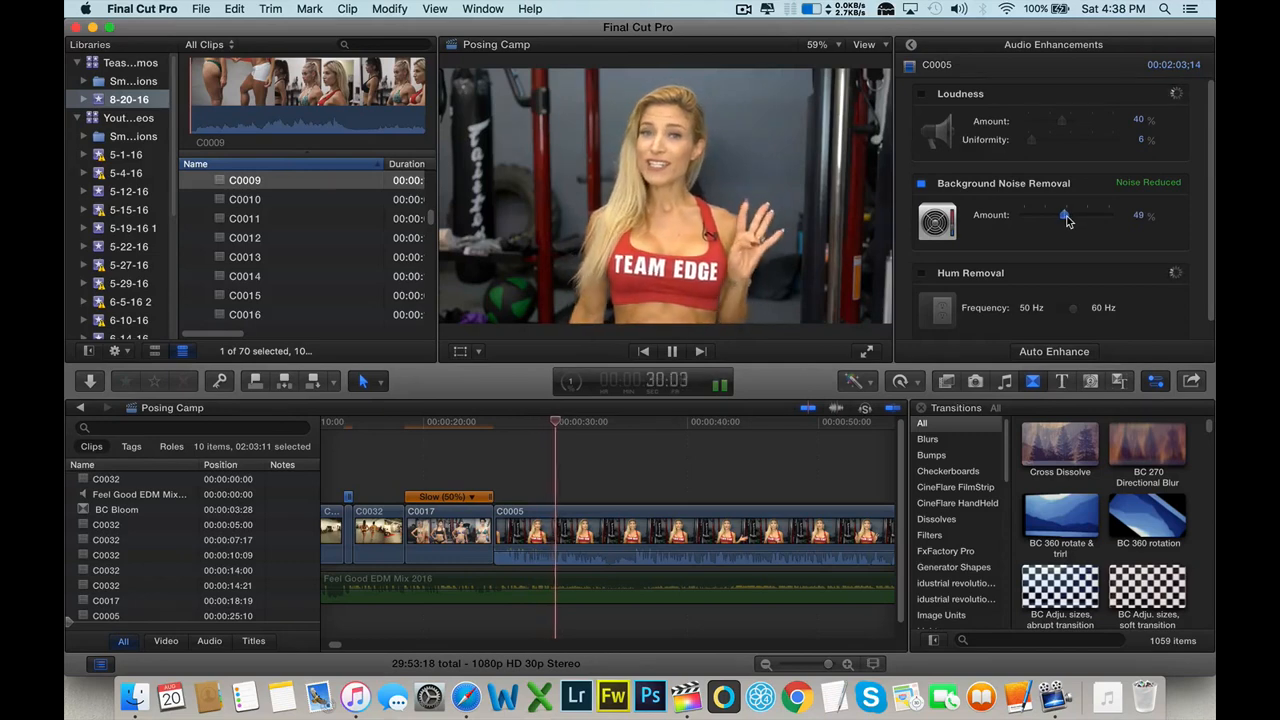
- Set Background Noise Removal for C0005 to 42% and review the clip at several points from its start
left_click_drag(1068, 216, 1060, 231)
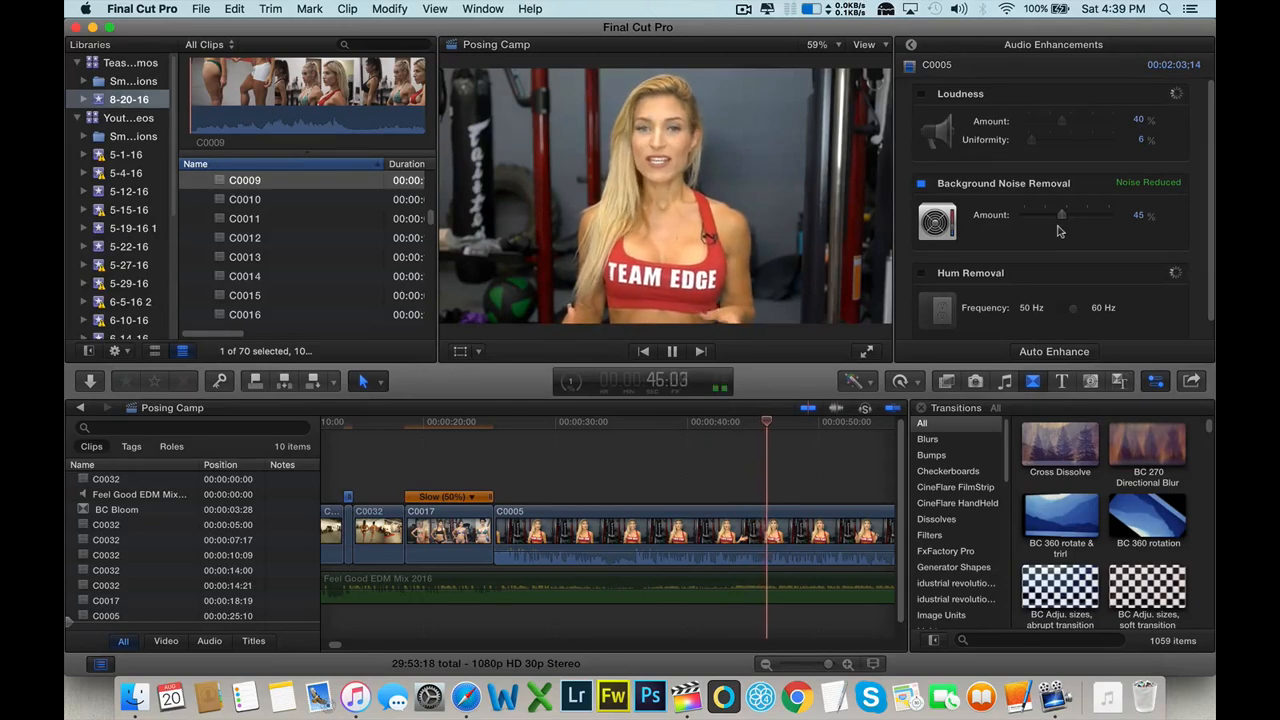
left_click(503, 445)
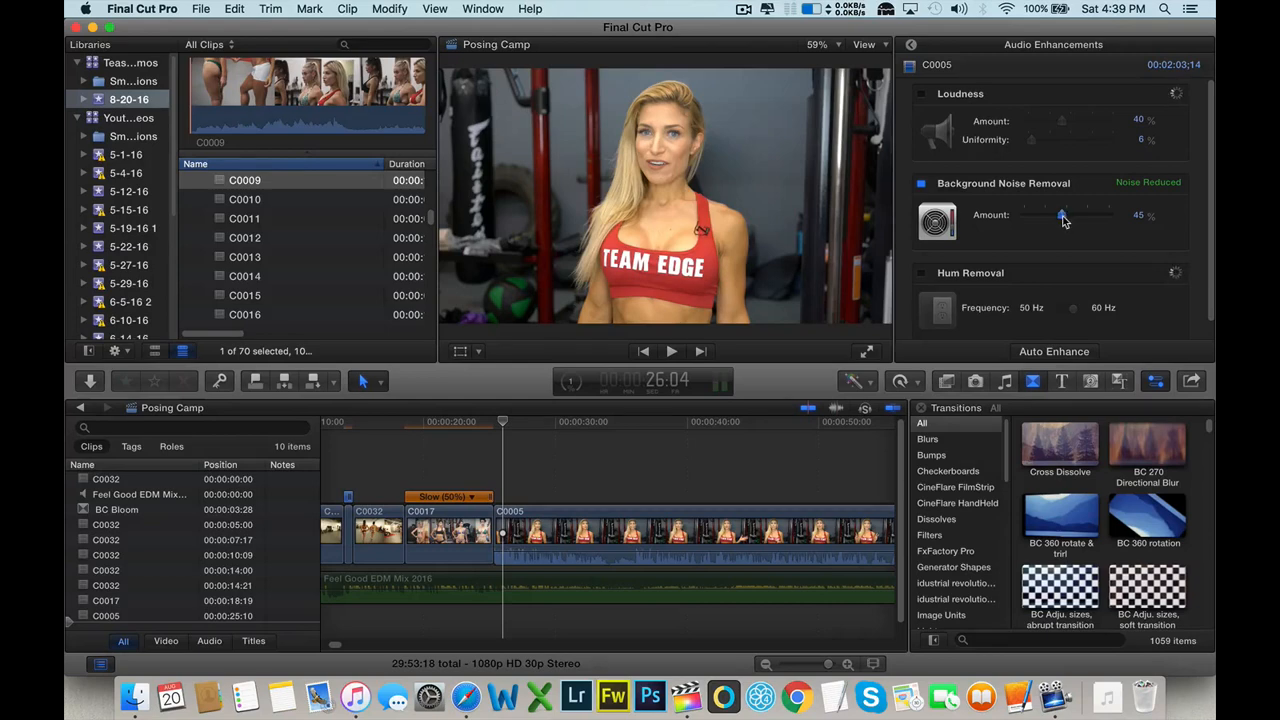
left_click(491, 472)
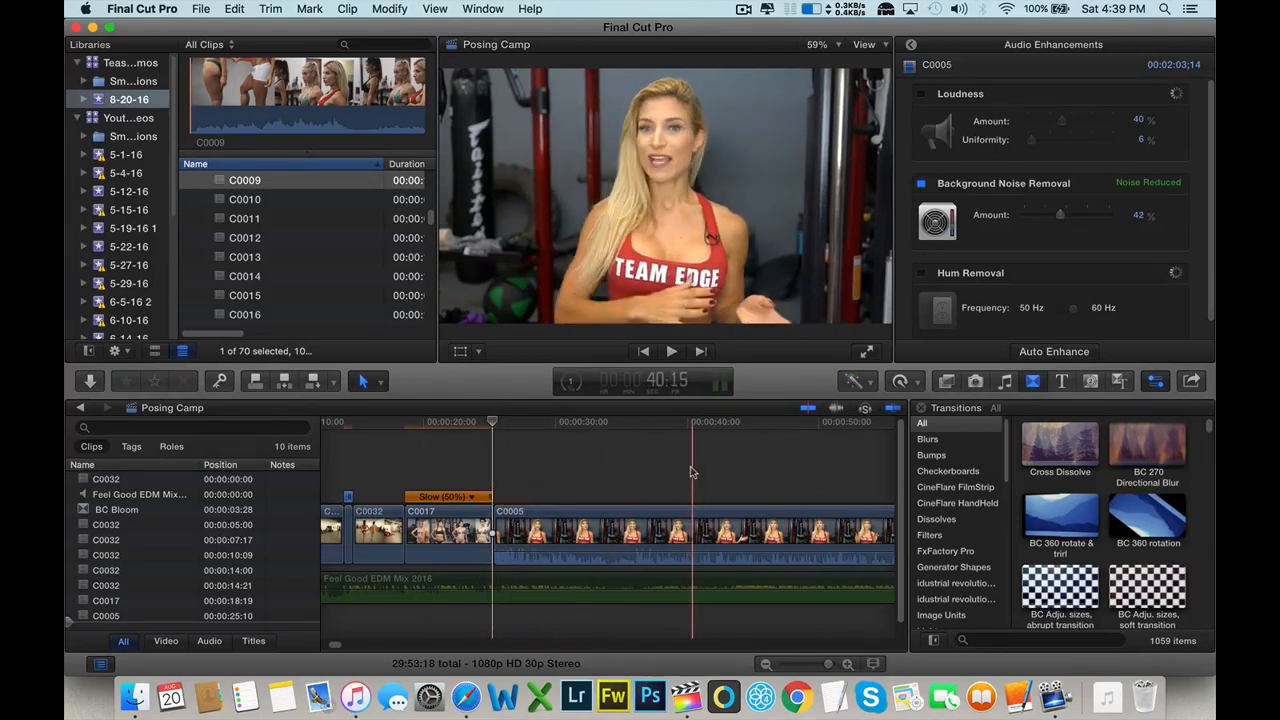
left_click(635, 491)
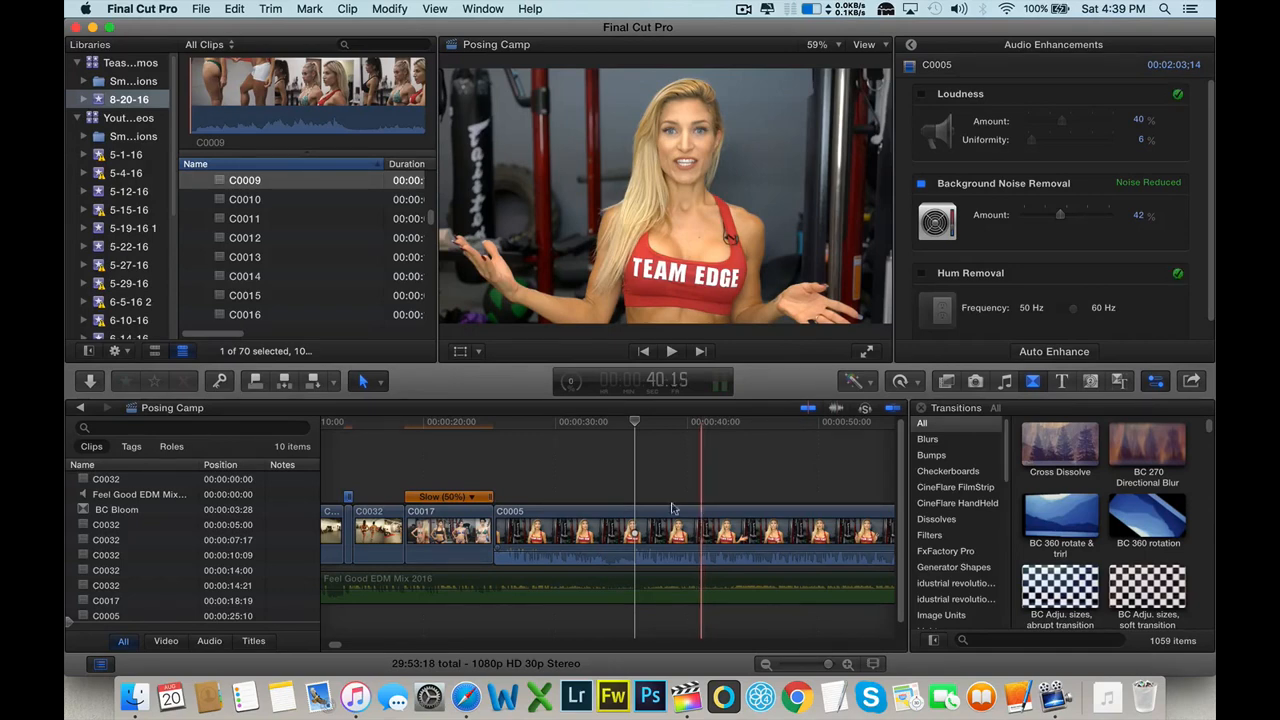
left_click(582, 510)
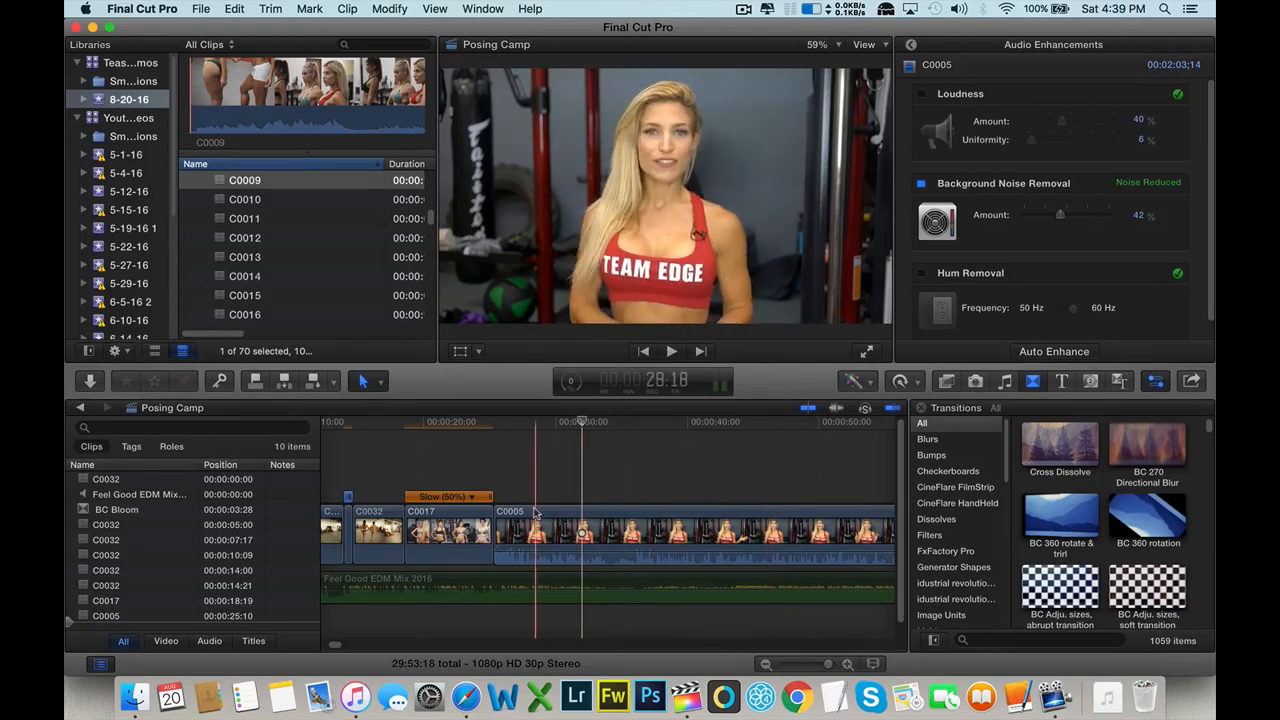
- Attach C0005 below C0017 so it starts at 22:20, and play back the overlap
left_click(457, 486)
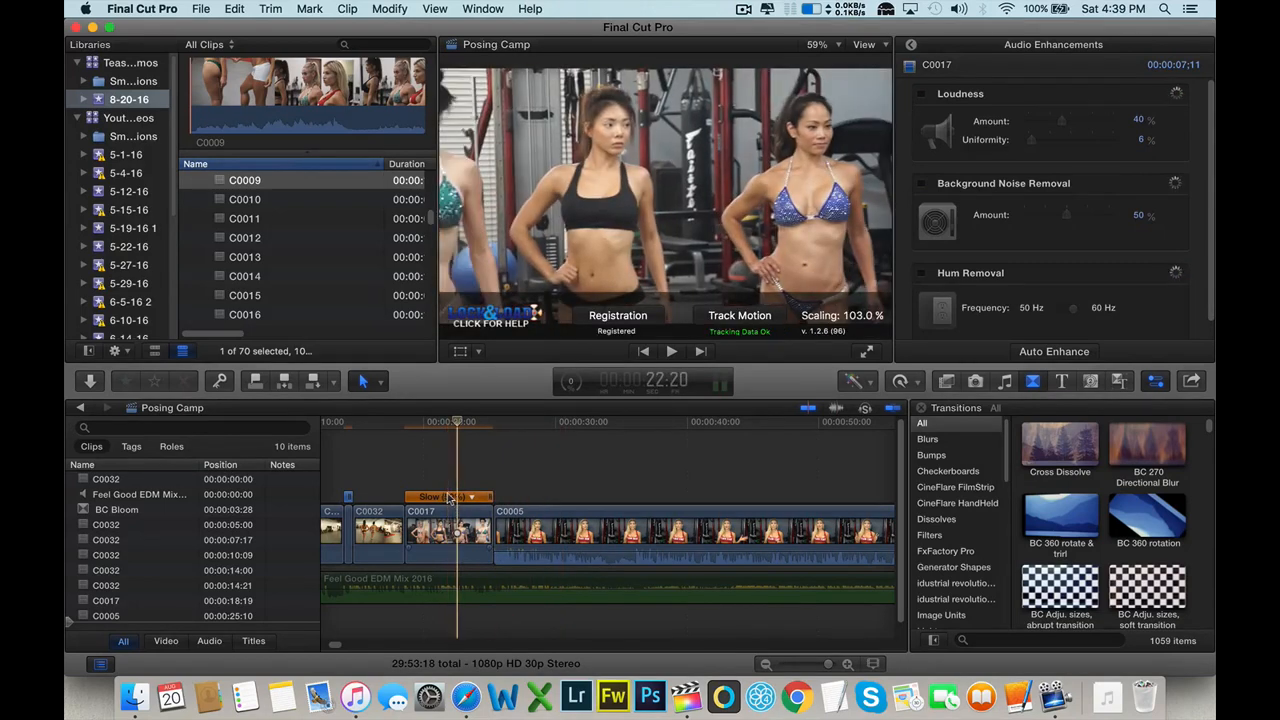
left_click(507, 540)
left_click_drag(507, 540, 471, 594)
left_click(458, 460)
key("space")
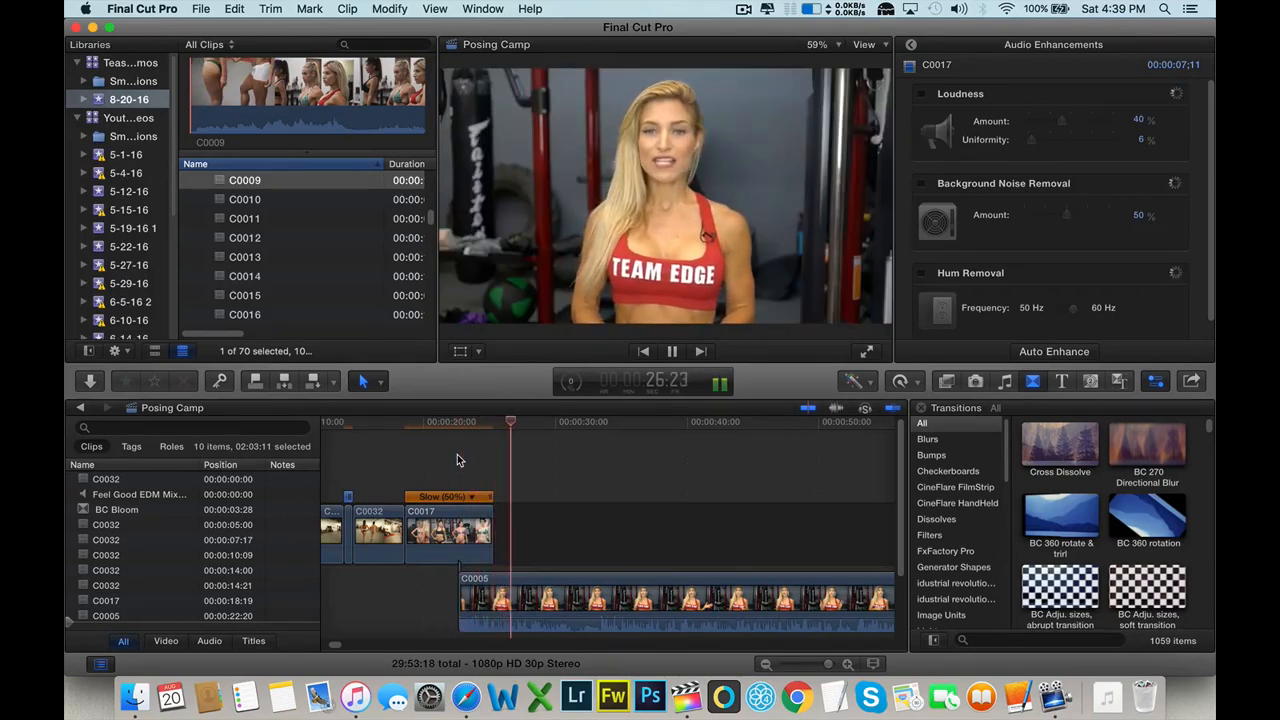
key("space")
- Split the attached C0005 where C0017 ends and move the longer piece back into the main storyline at 25:10
scroll(560, 491, "down", 2)
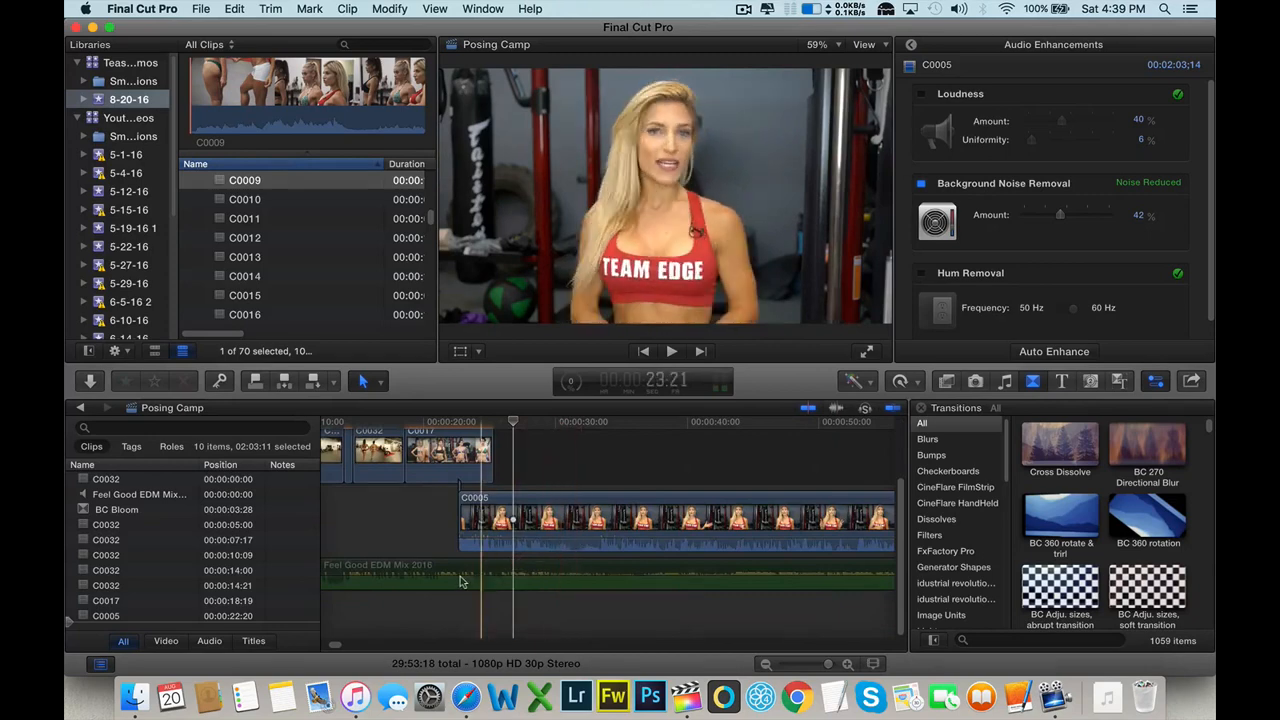
key("b")
left_click(493, 507)
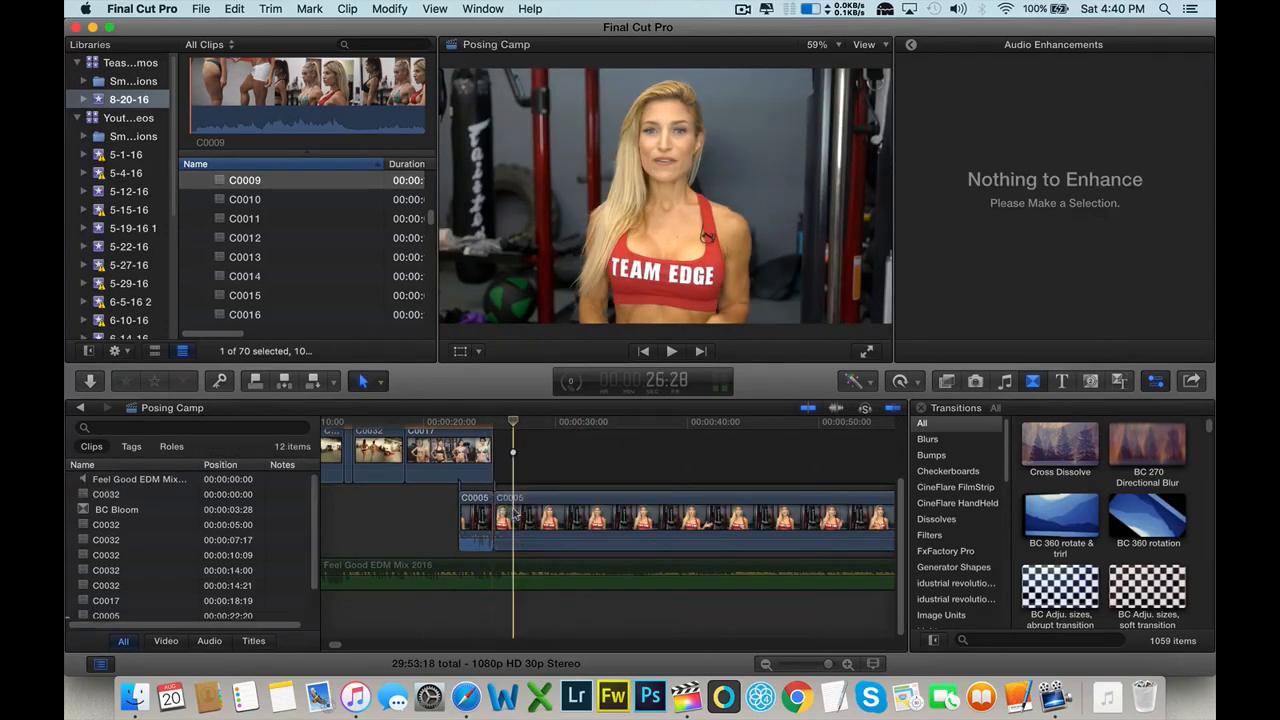
key("a")
left_click_drag(518, 511, 519, 453)
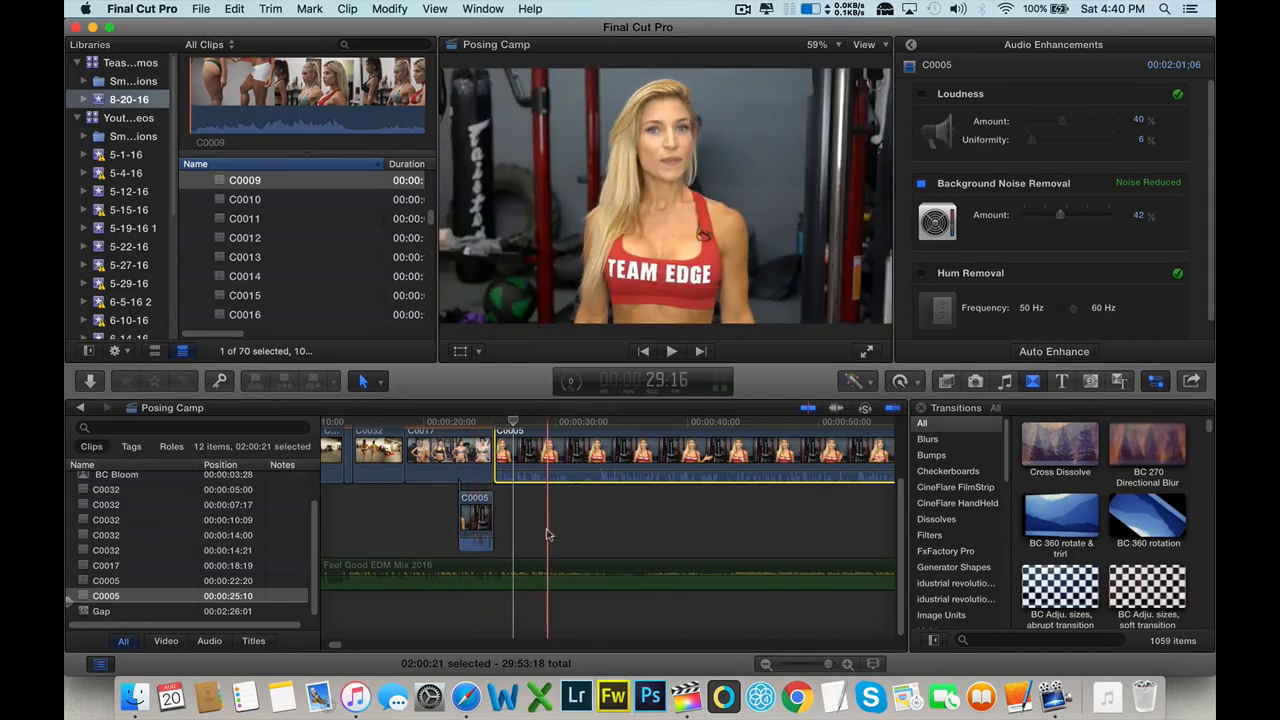
scroll(548, 533, "up", 5)
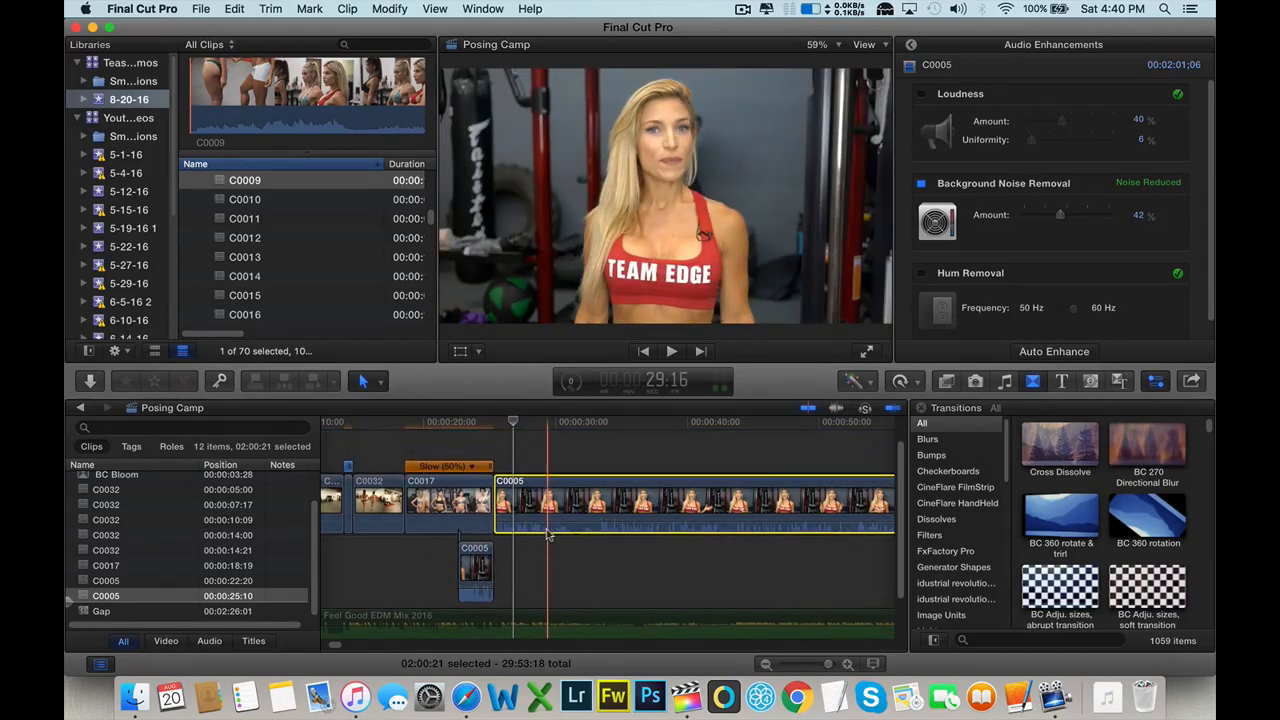
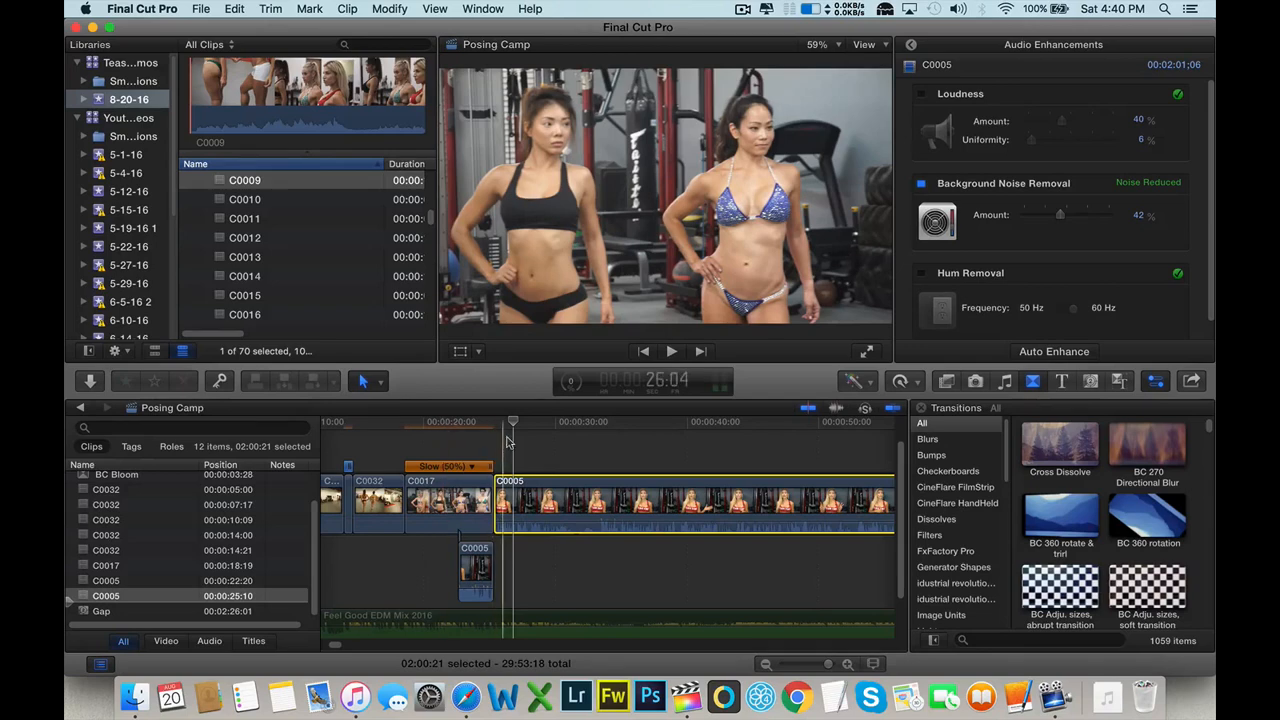
- Enable the Feel Good EDM Mix 2016 music track and play it with the interview lead-in under C0017
left_click(458, 620)
scroll(458, 572, "down", 2)
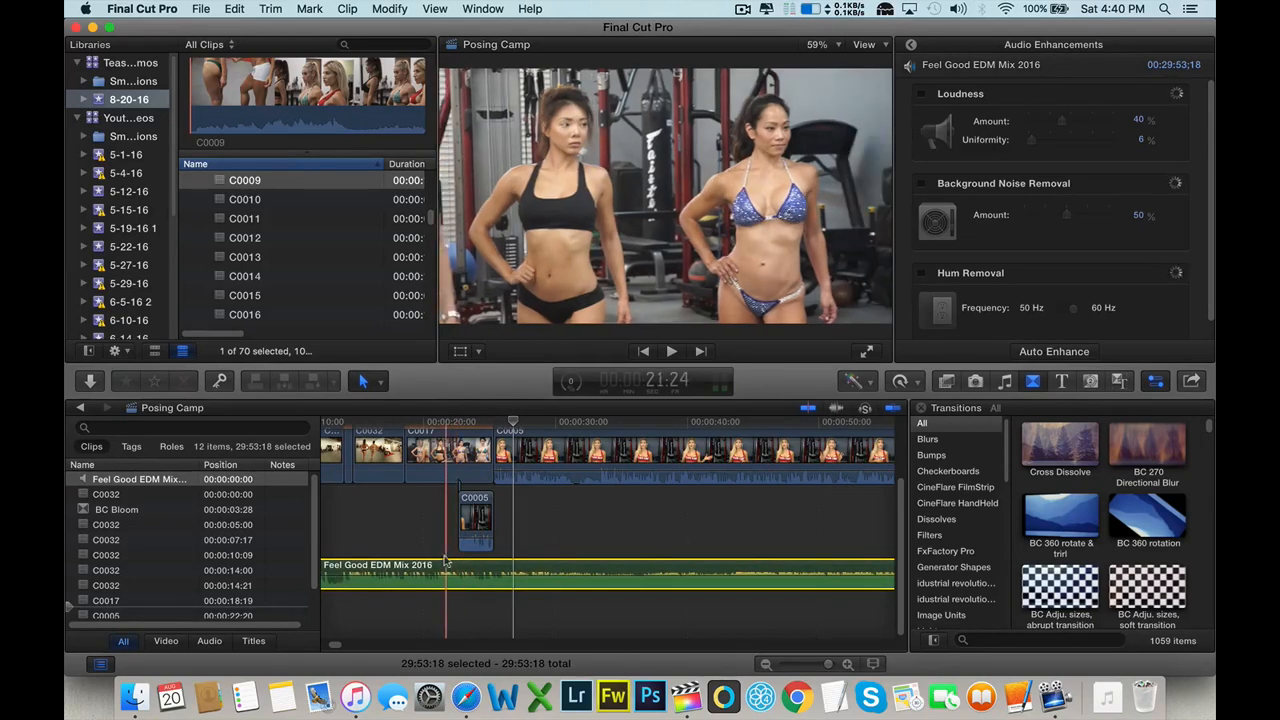
left_click(430, 523)
key("space")
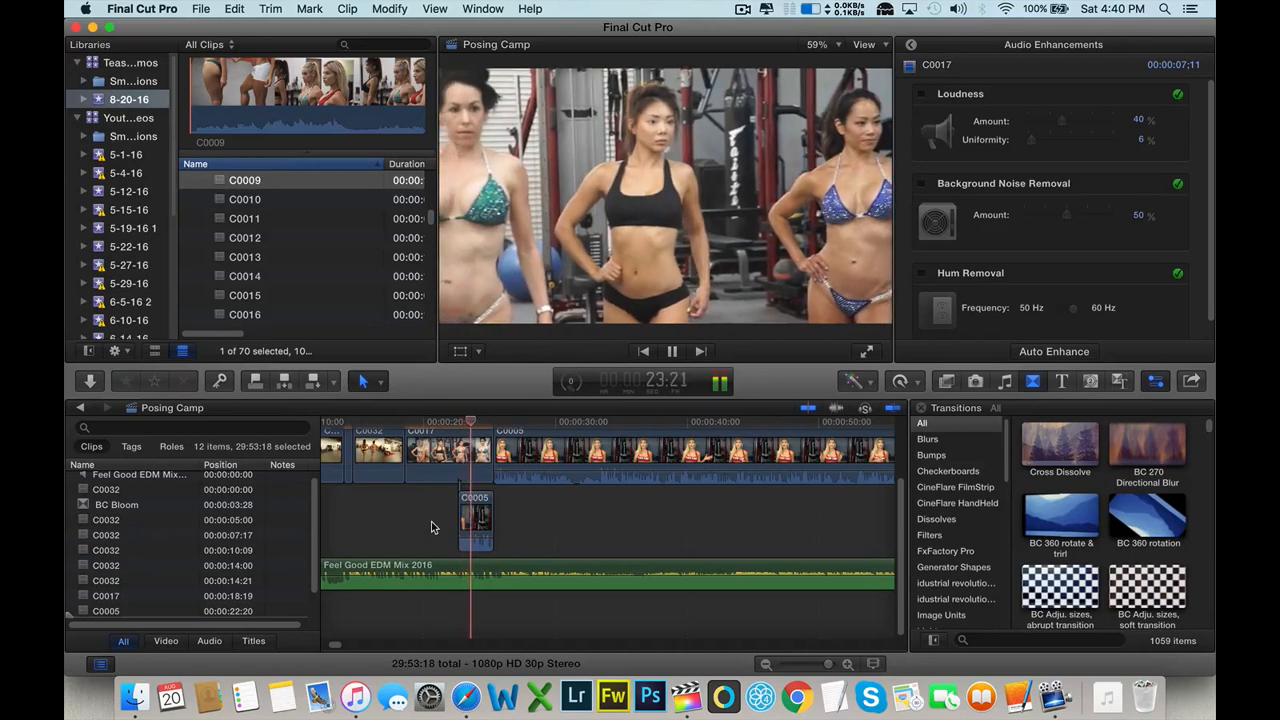
key("space")
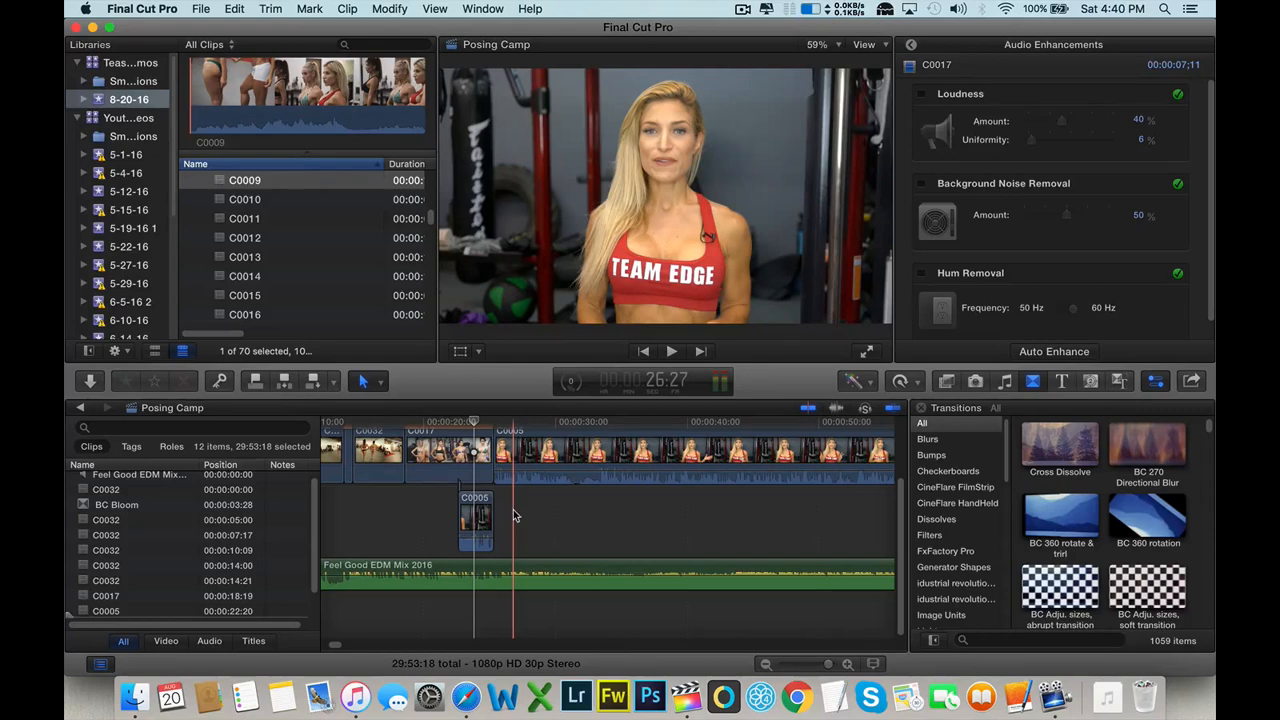
- Add two volume keyframes to the music near 22:20, dip it to -18 dB under the speech, and play the transition
left_click(449, 575, "alt")
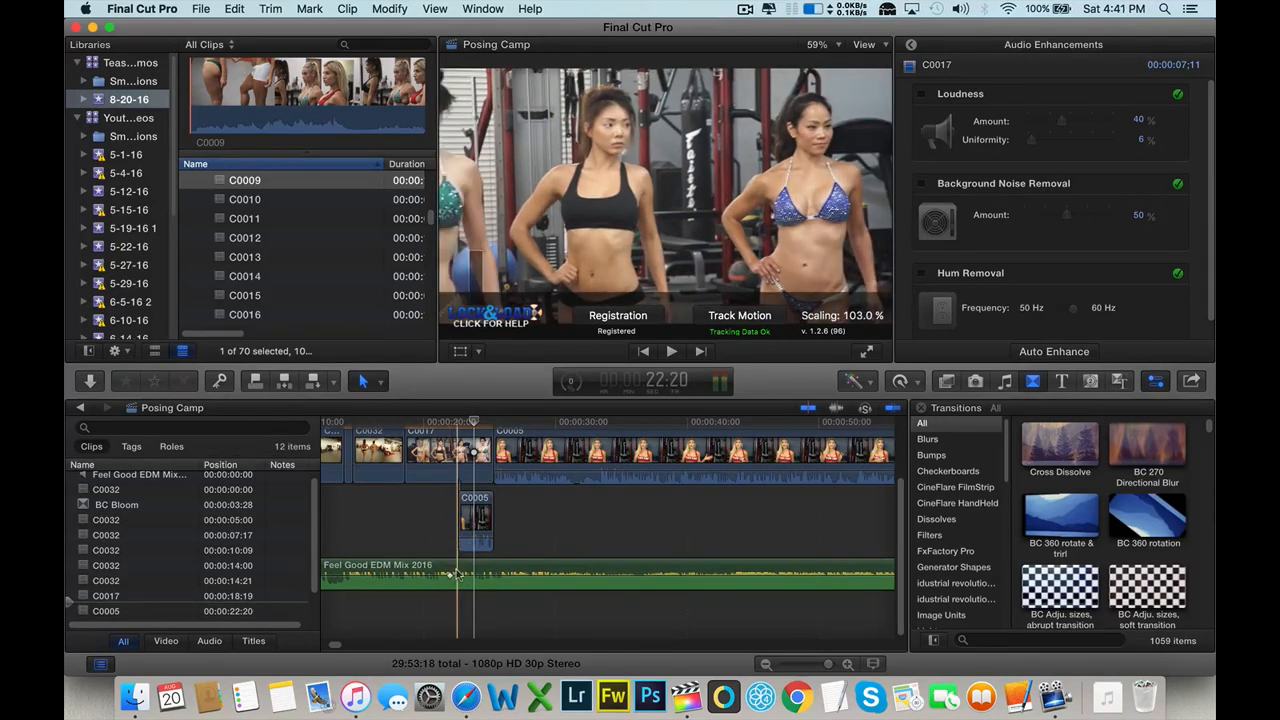
left_click_drag(465, 578, 460, 580)
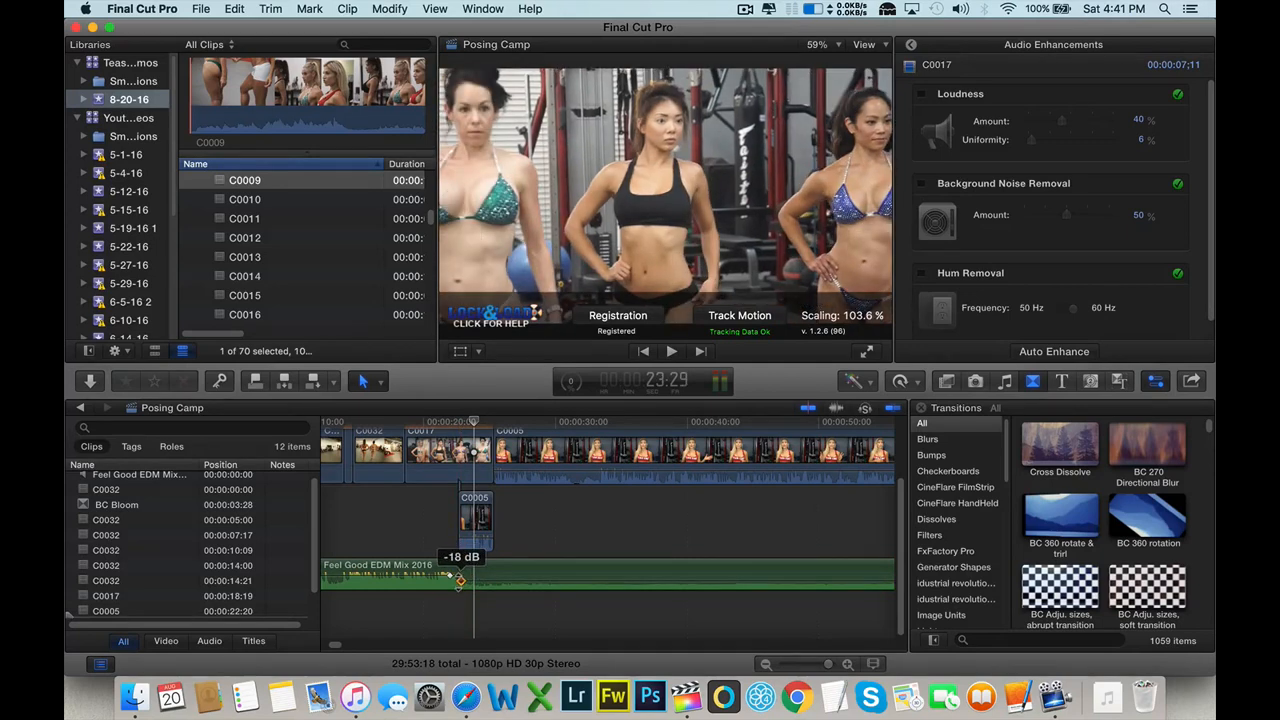
left_click(435, 525)
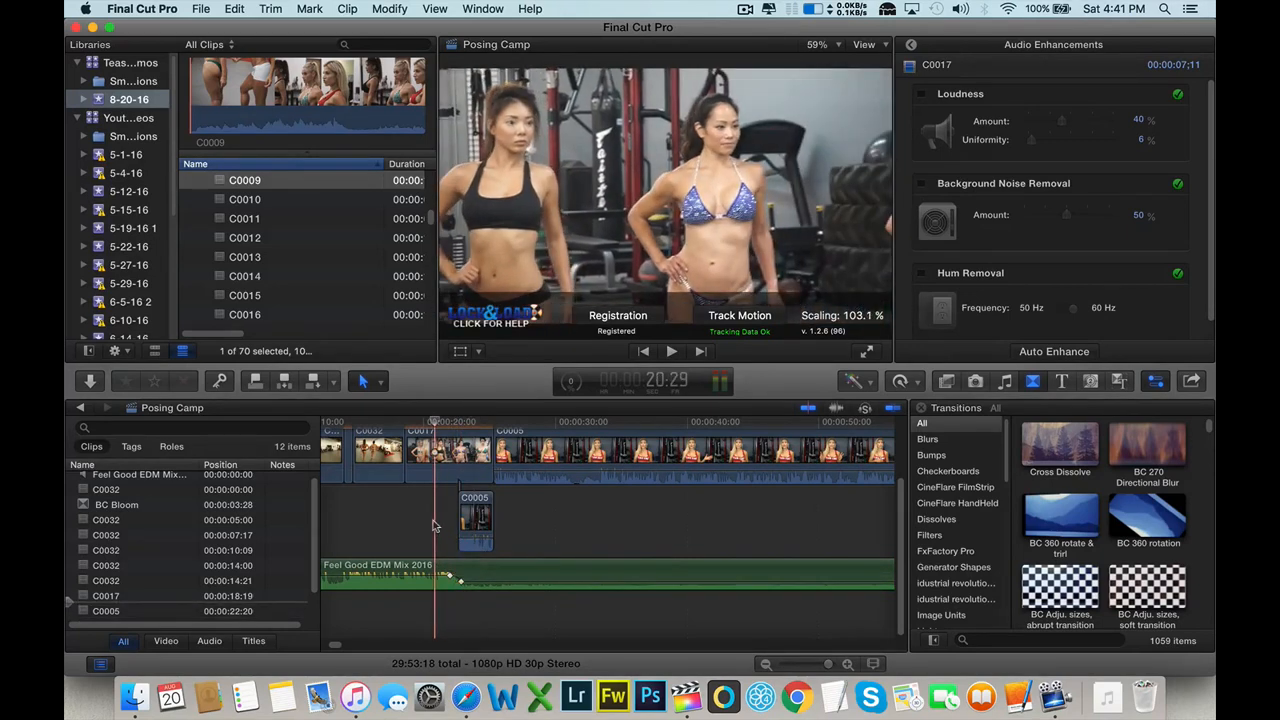
key("space")
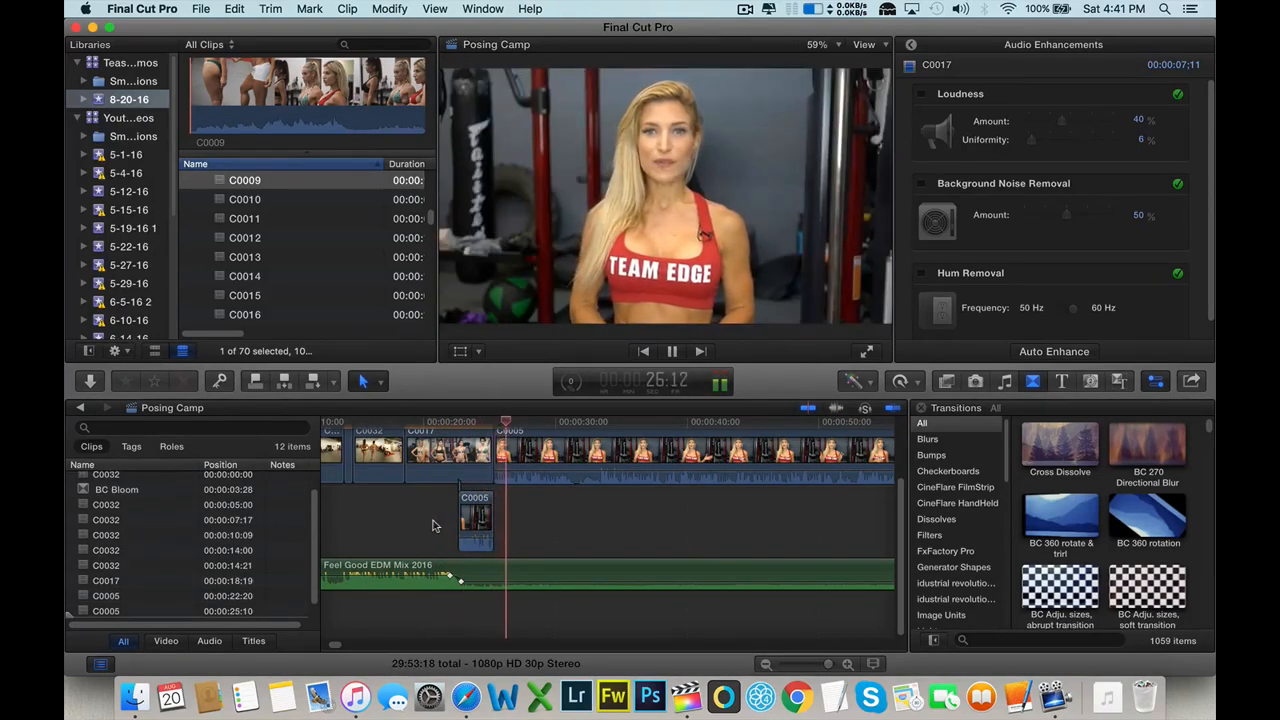
- Lower the music's second keyframe to -25 dB and slightly further, replaying the interview to check the balance
mouse_move(458, 581)
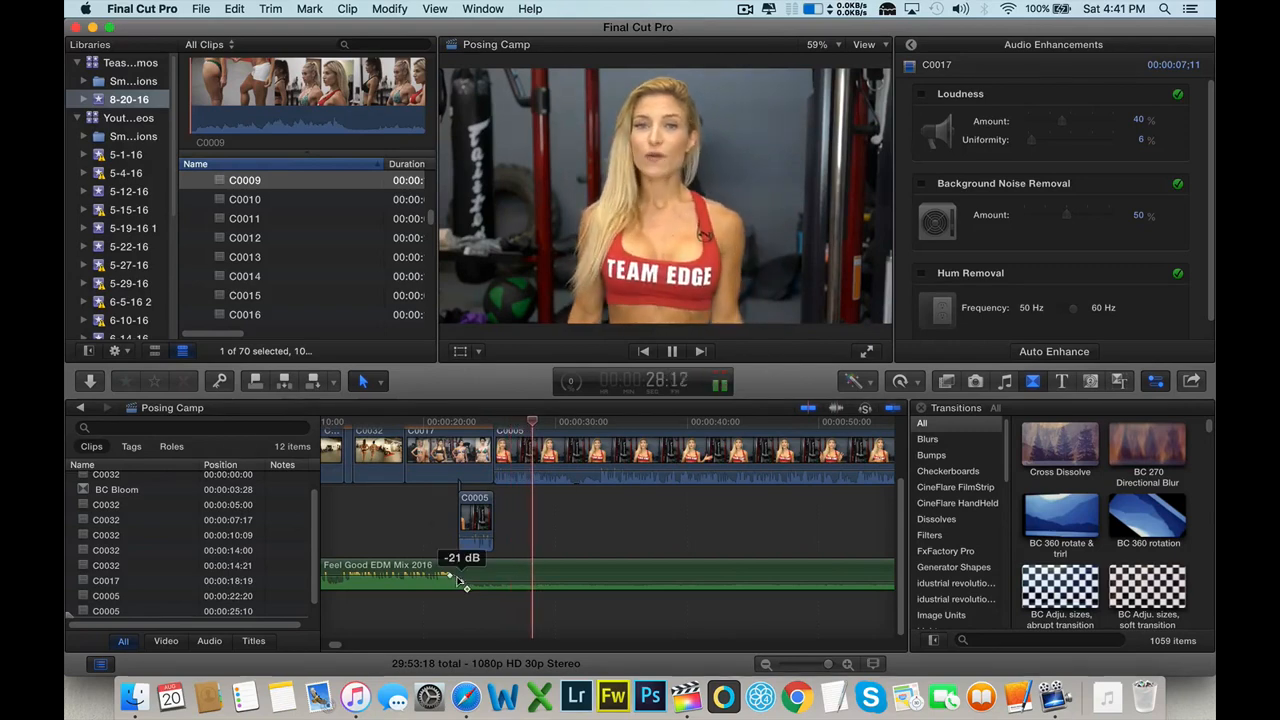
key("space")
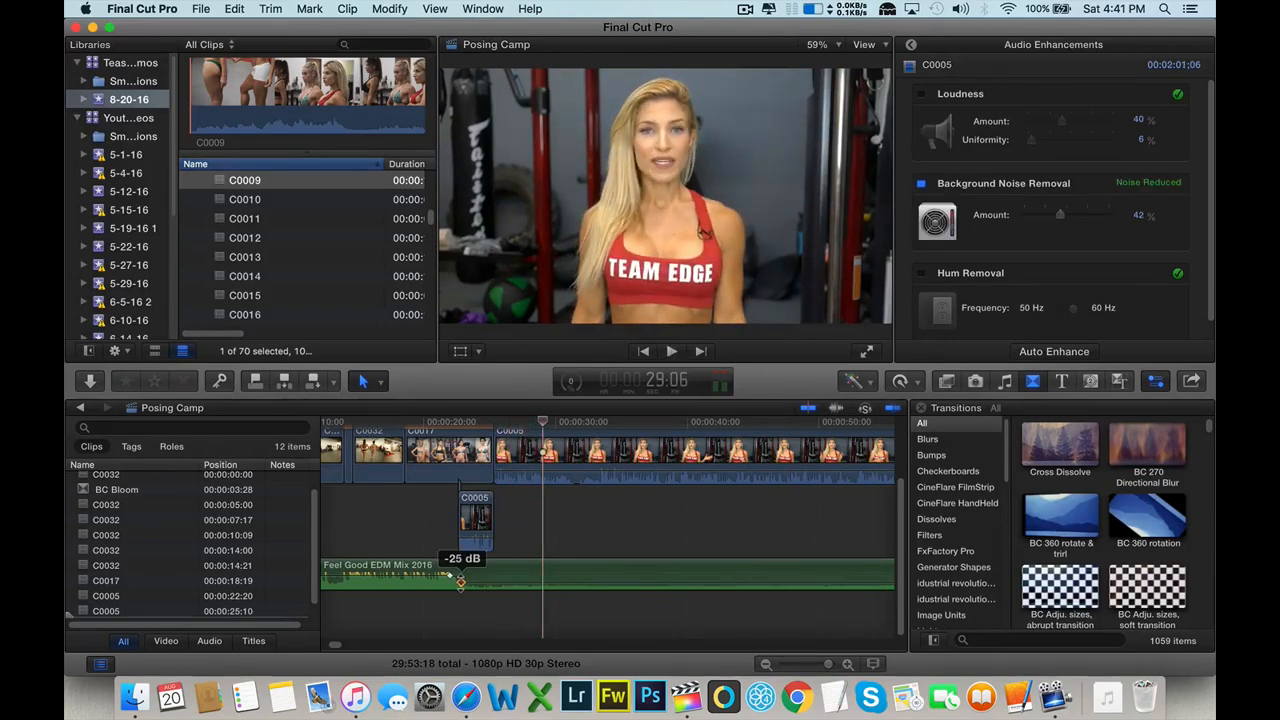
left_click(446, 531)
key("space")
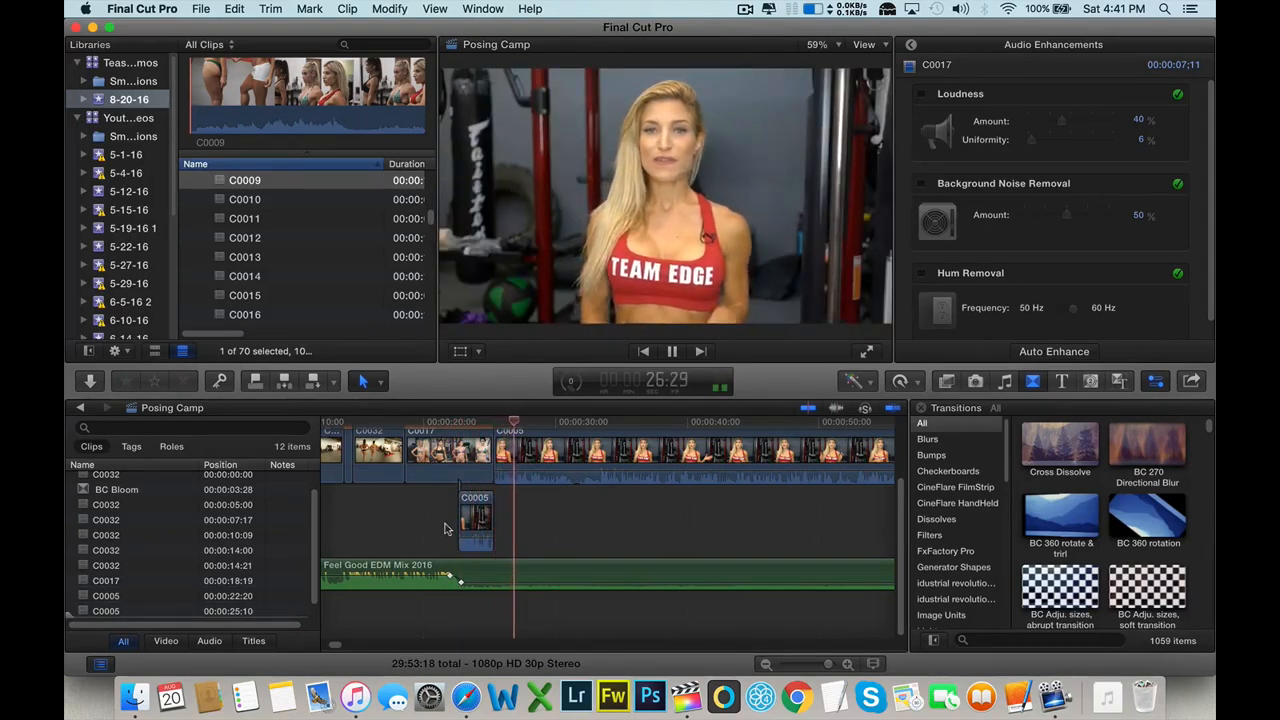
mouse_move(461, 583)
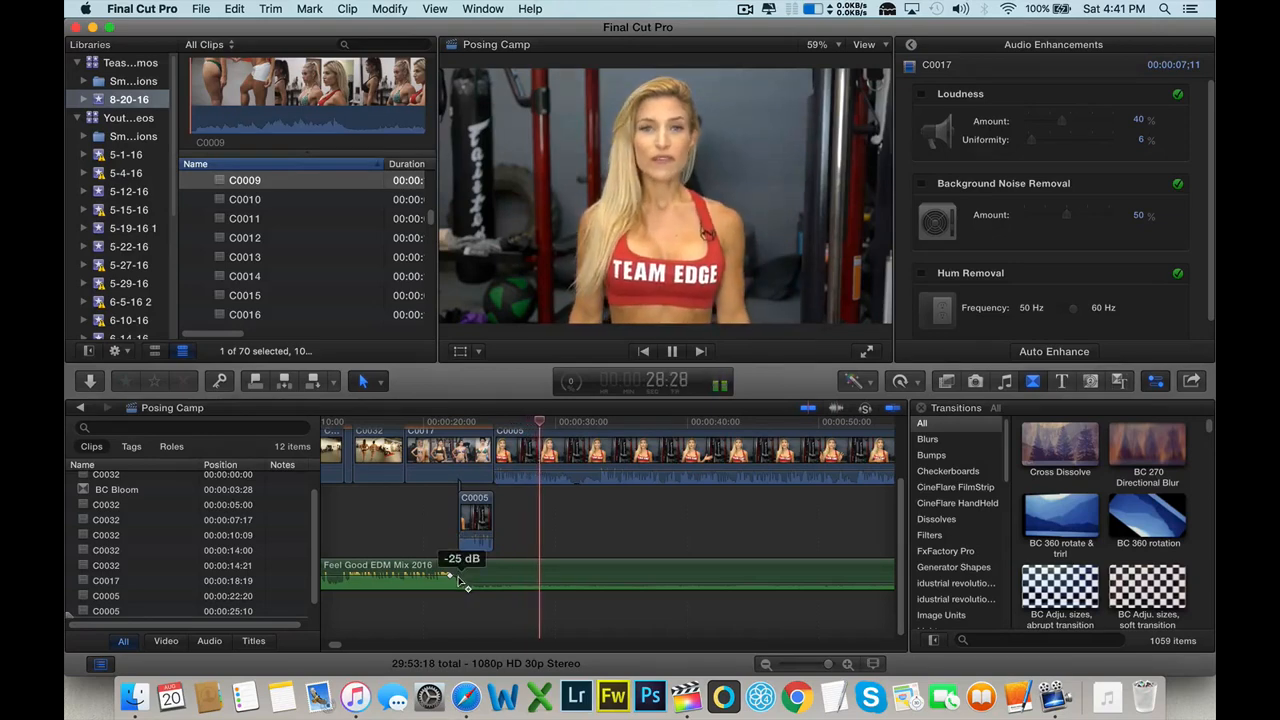
left_click_drag(461, 583, 461, 585)
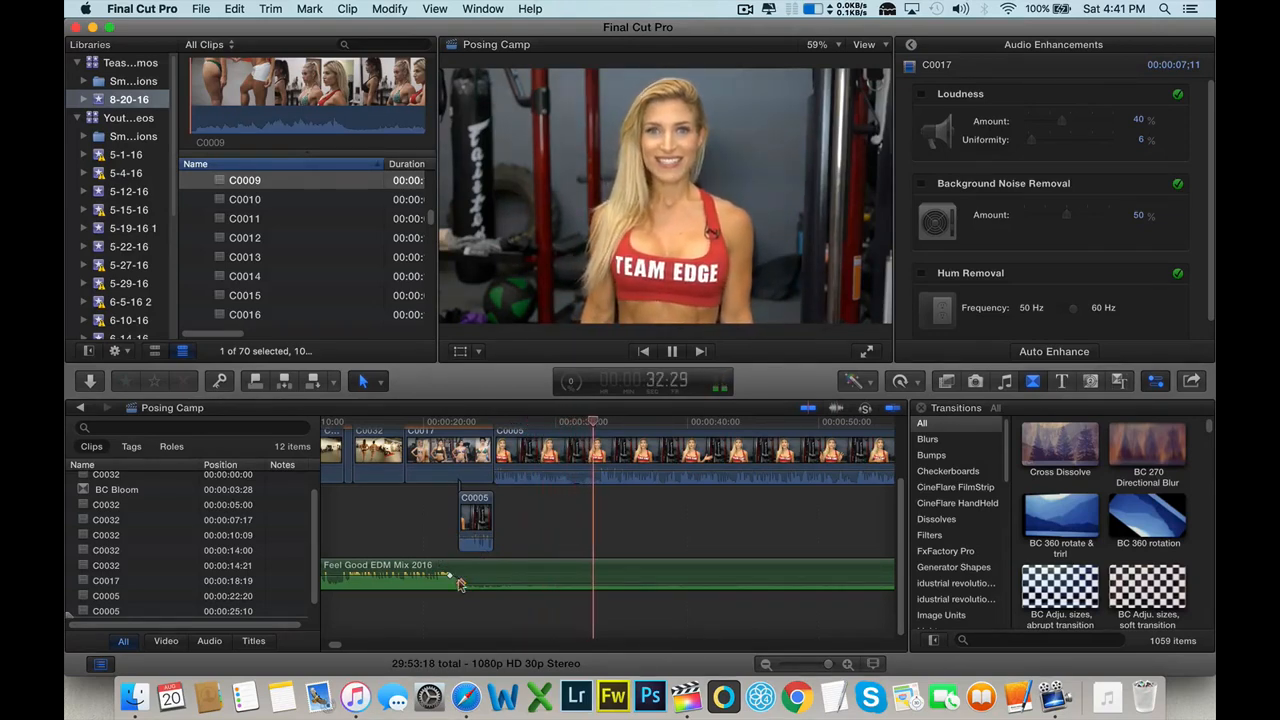
key("space")
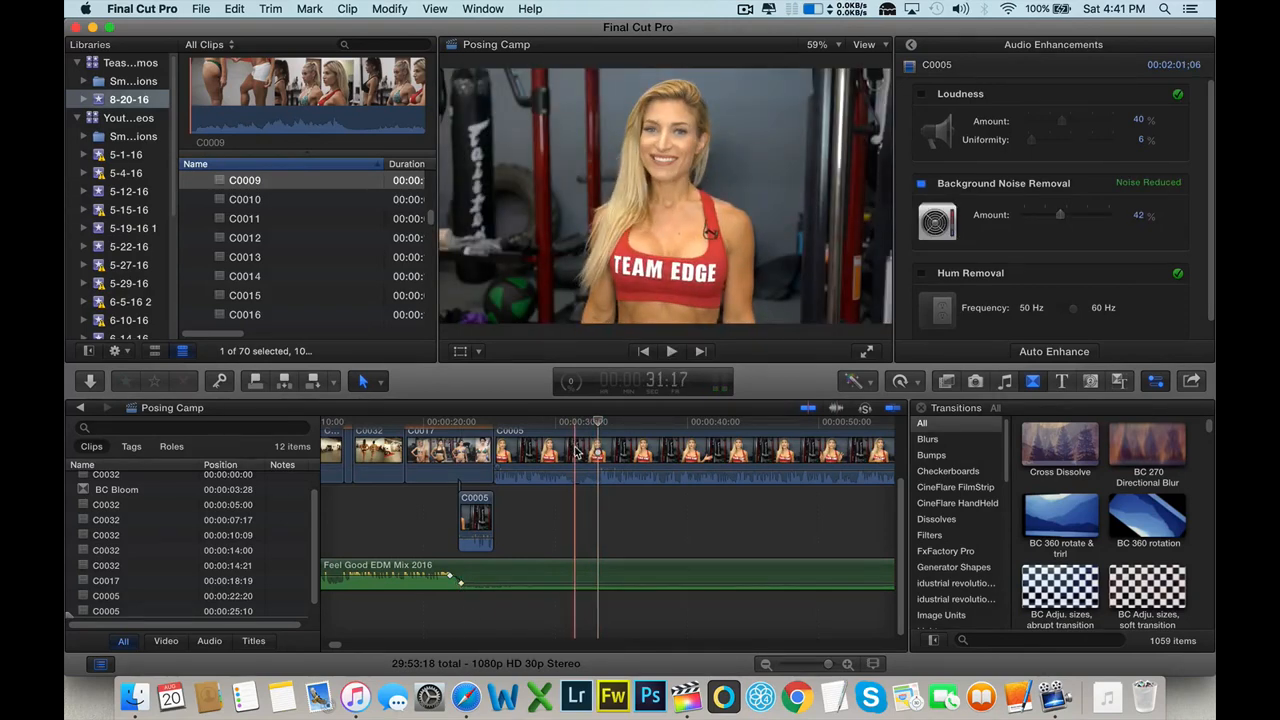
- Split C0005 in the main storyline at 31:18
left_click(577, 447)
left_click(710, 466)
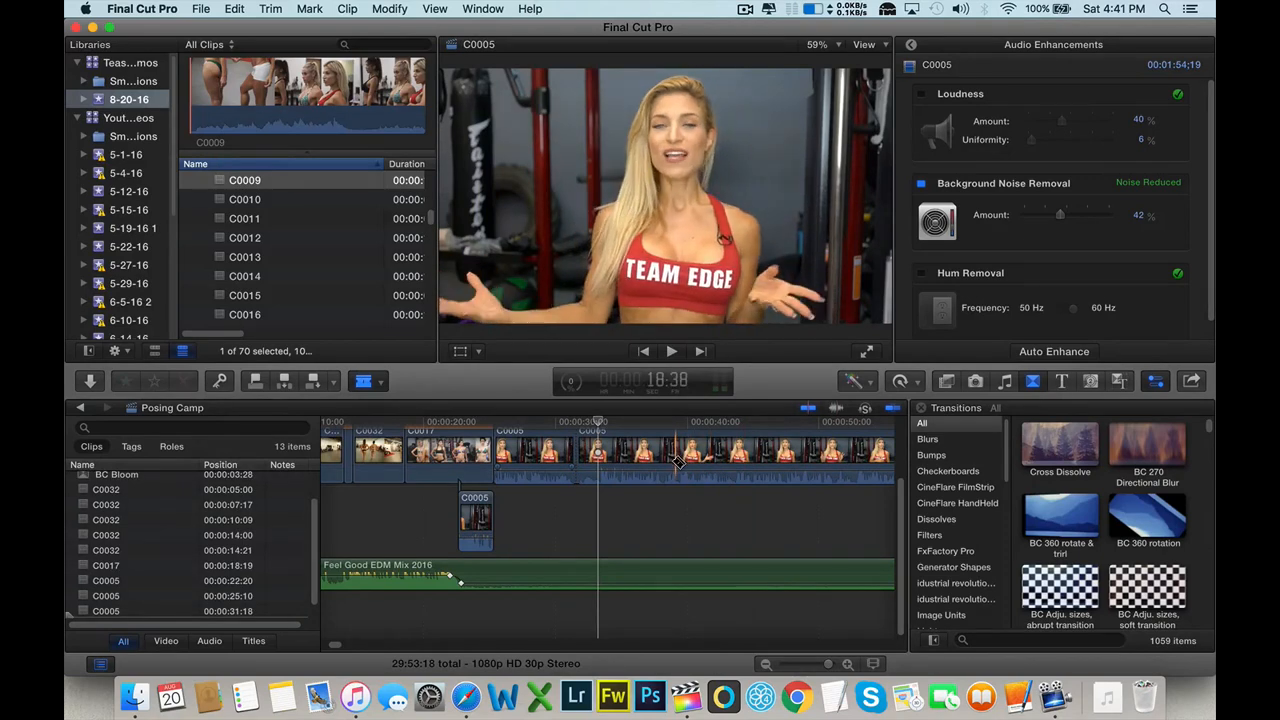
key("a")
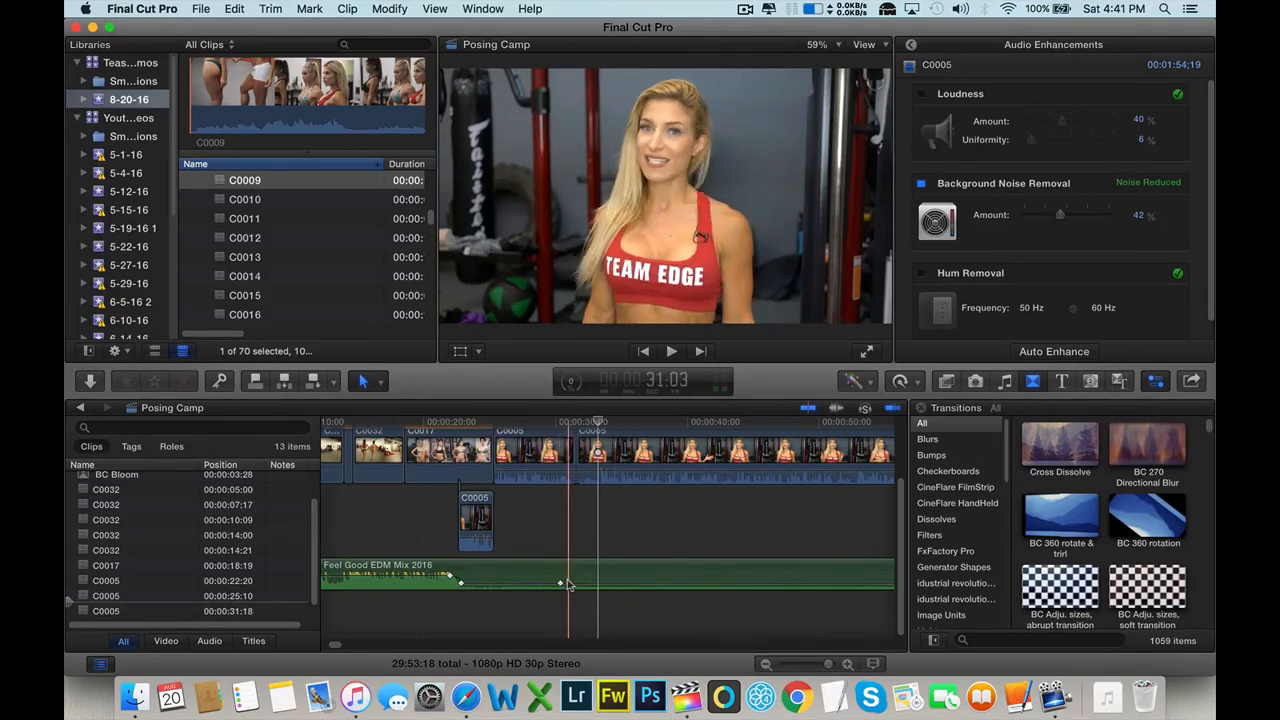
- Raise the music back up after the interview with volume keyframes just before the C0005 cut at 31:18
left_click_drag(568, 585, 568, 578)
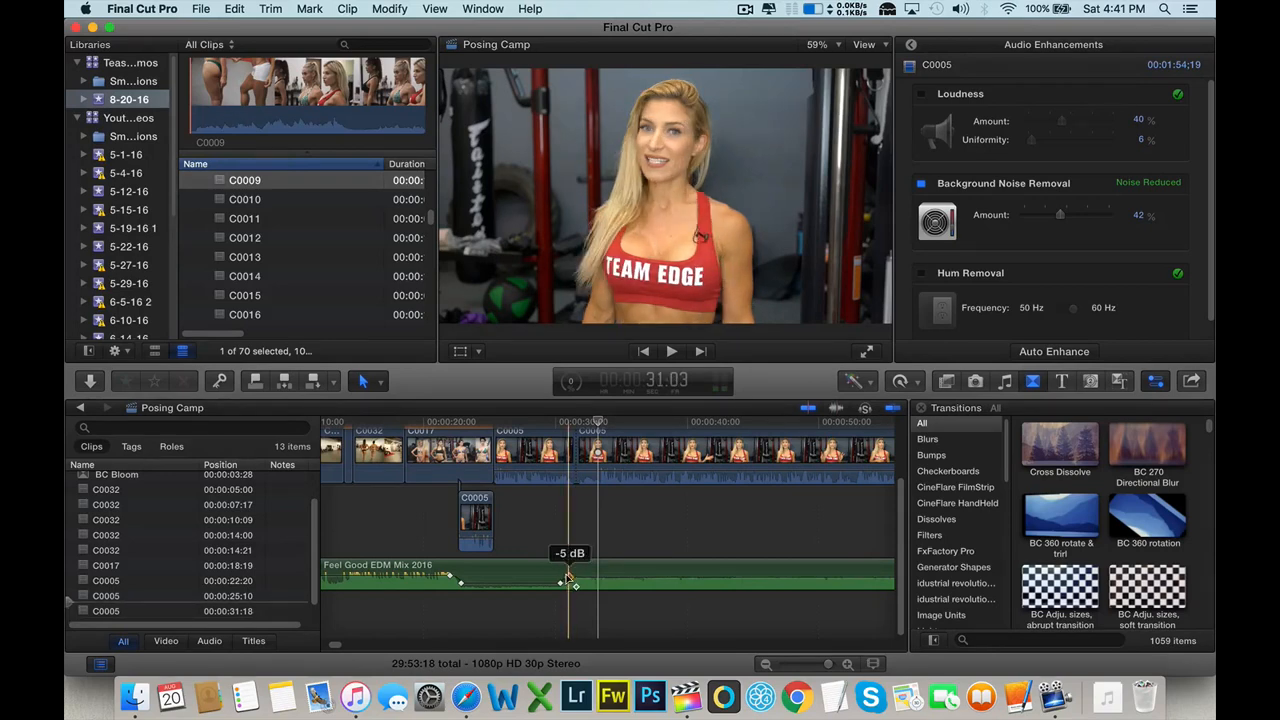
left_click_drag(568, 578, 568, 575)
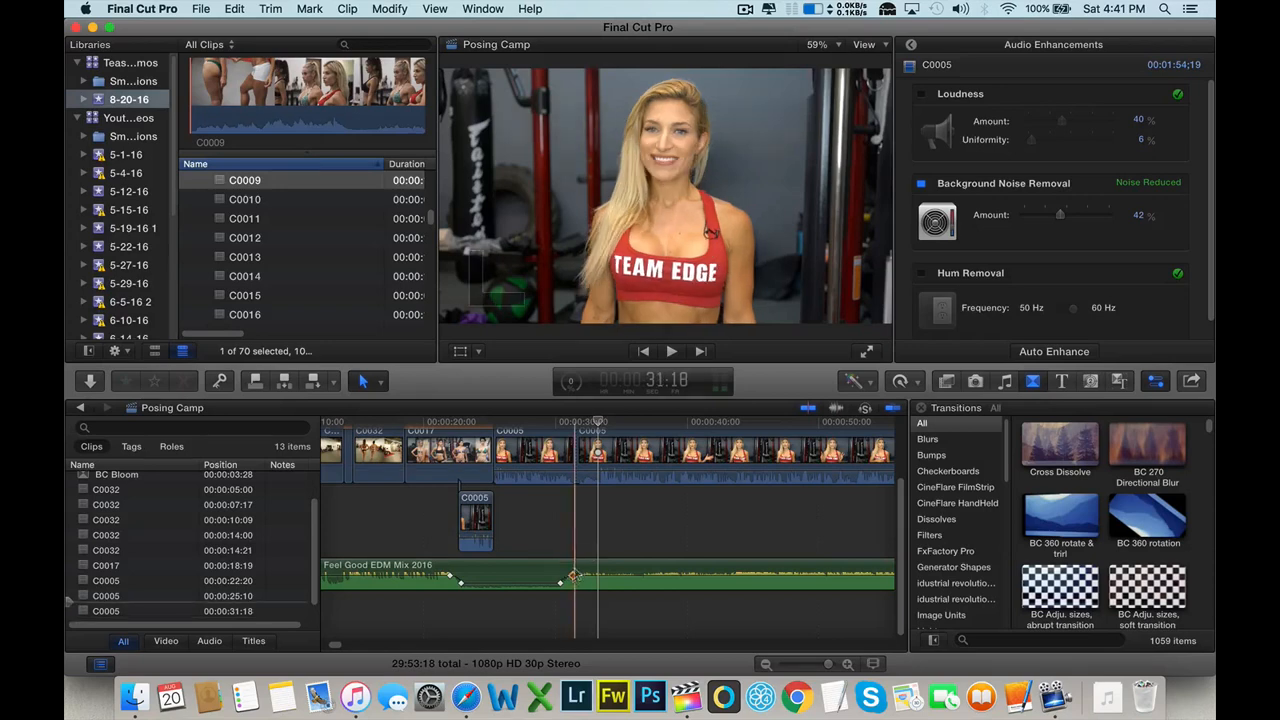
key("super+r")
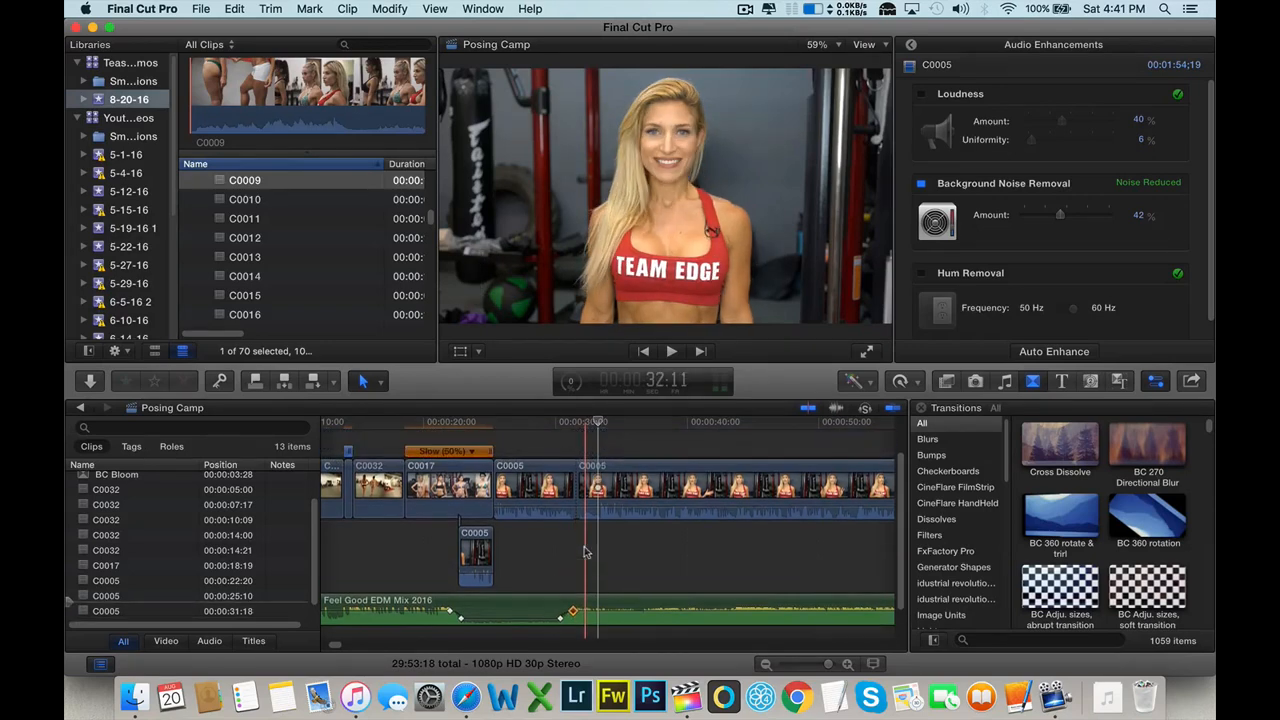
- Move the remaining C0005 piece to 1:17:28, leaving a gap after the 31:18 cut, and place the playhead at 31:12
left_click(620, 495)
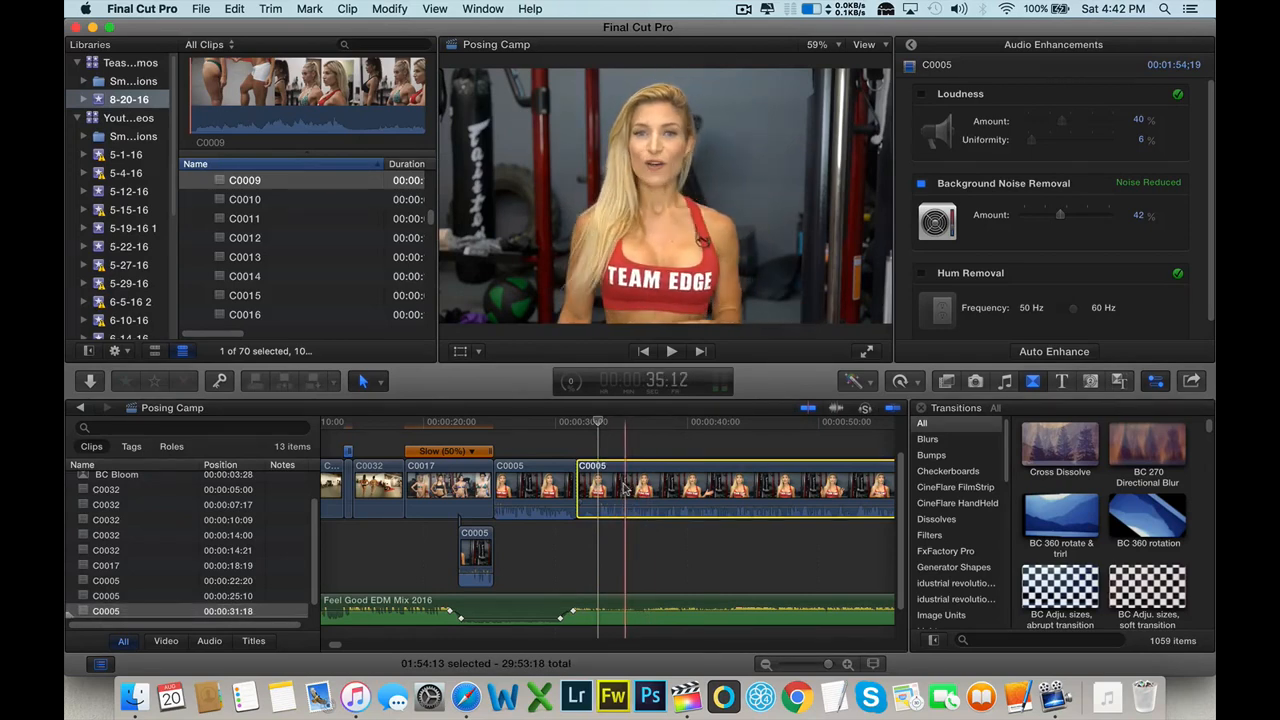
left_click_drag(625, 488, 803, 487)
key("super+minus")
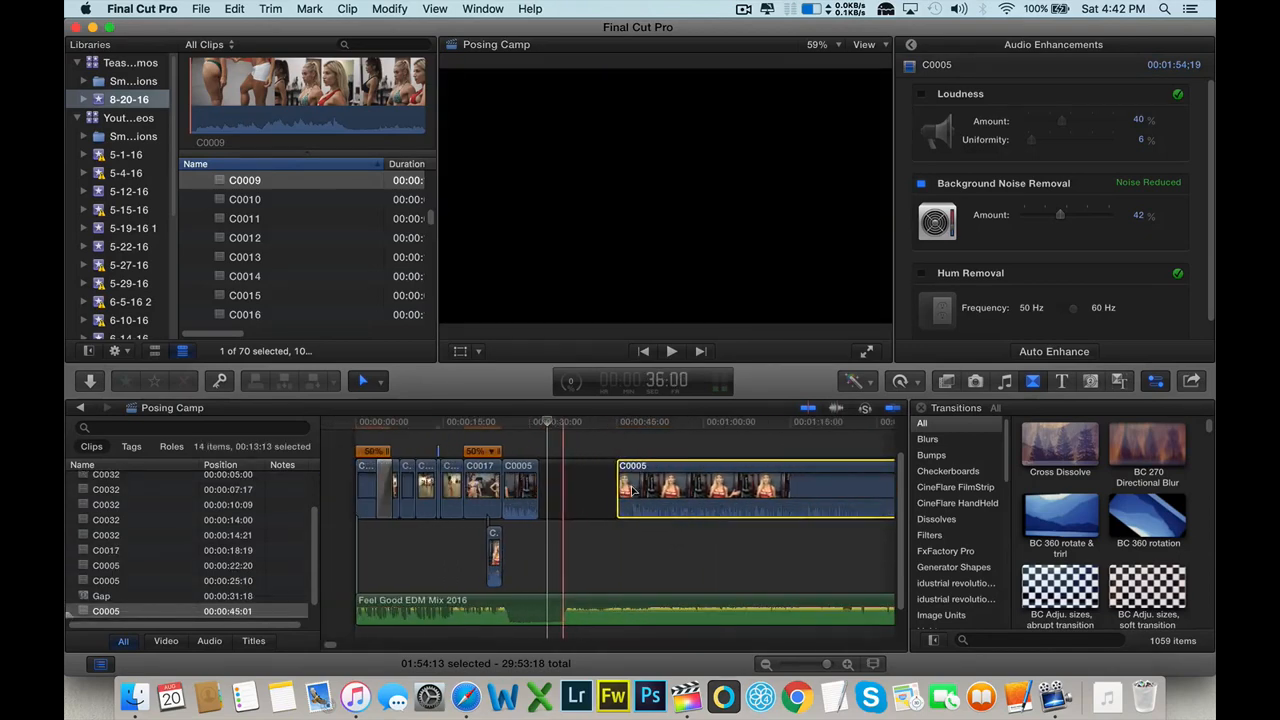
left_click_drag(632, 490, 822, 488)
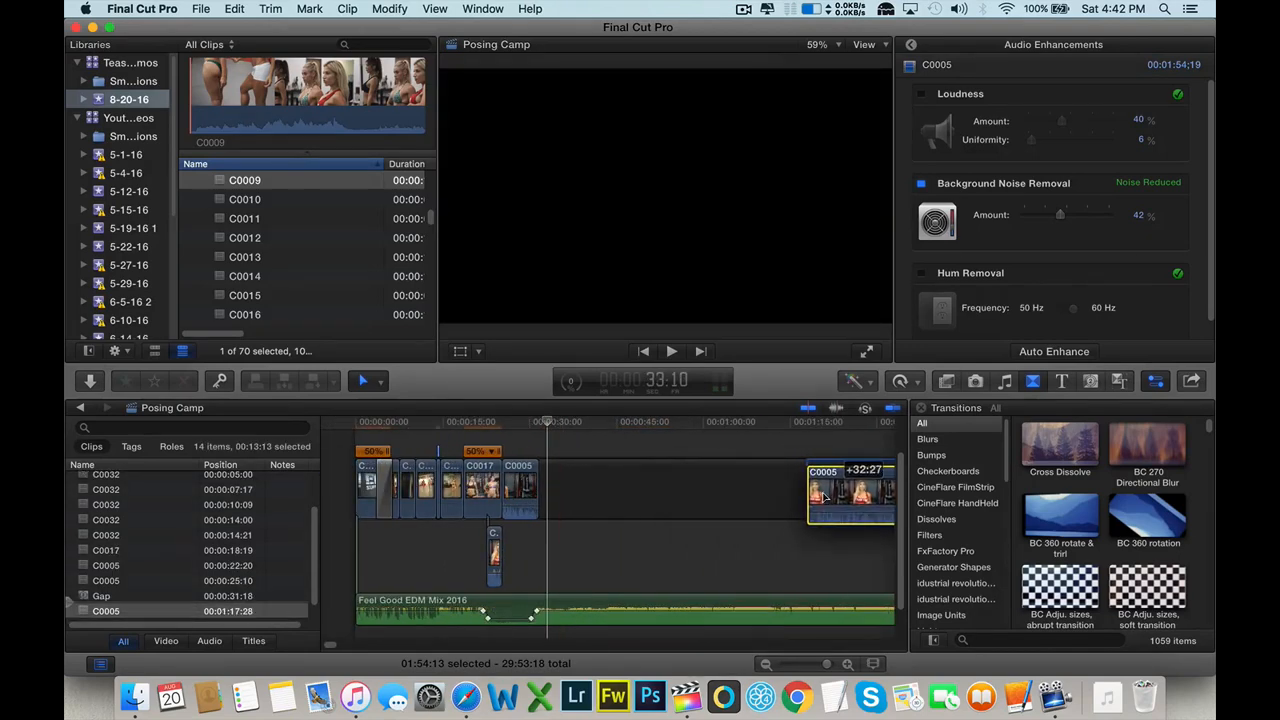
left_click(535, 456)
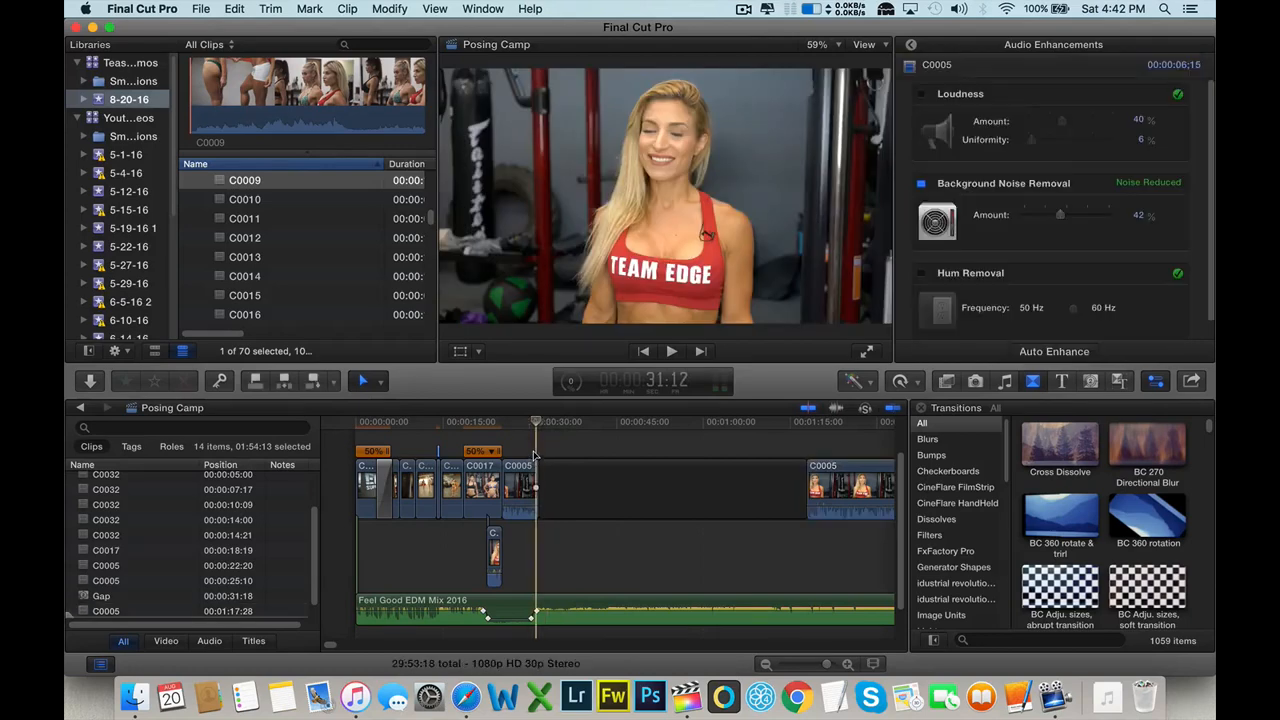
key("super+equal")
key("super+equal")
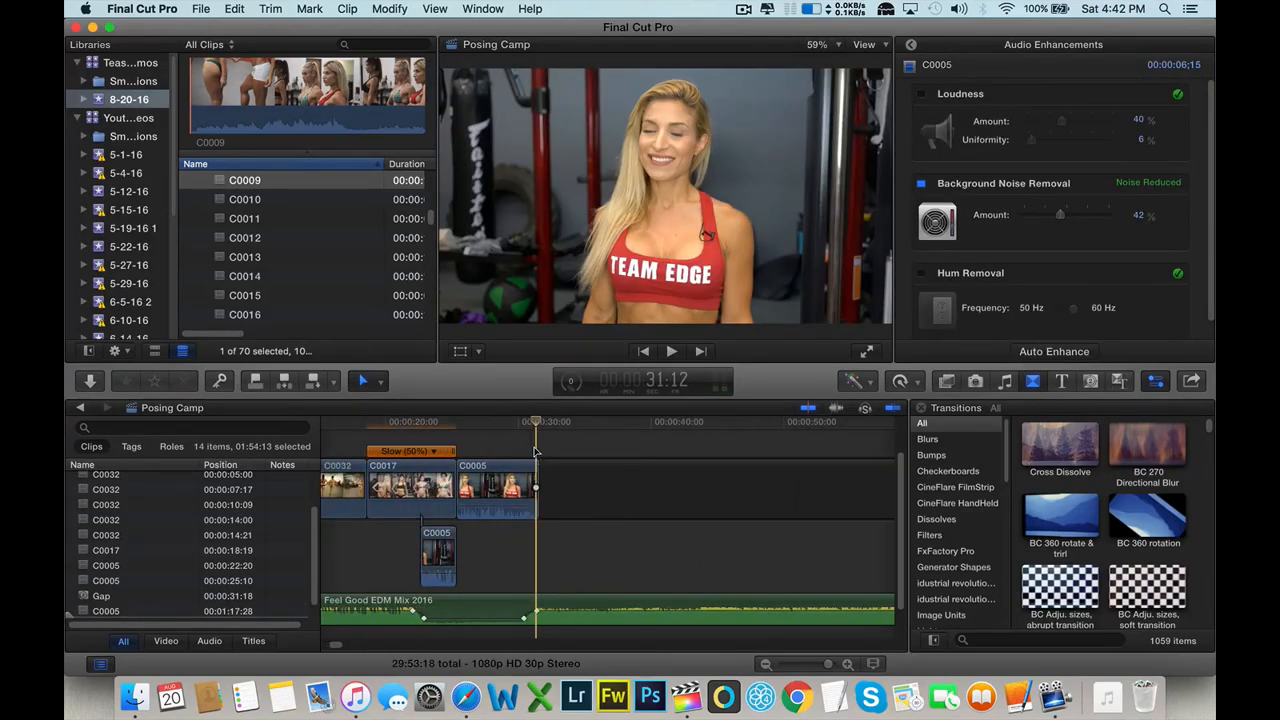
- Shift the music's fade-up keyframes slightly later around the end of C0005 at 31:18, and replay the interview section
left_click(495, 446)
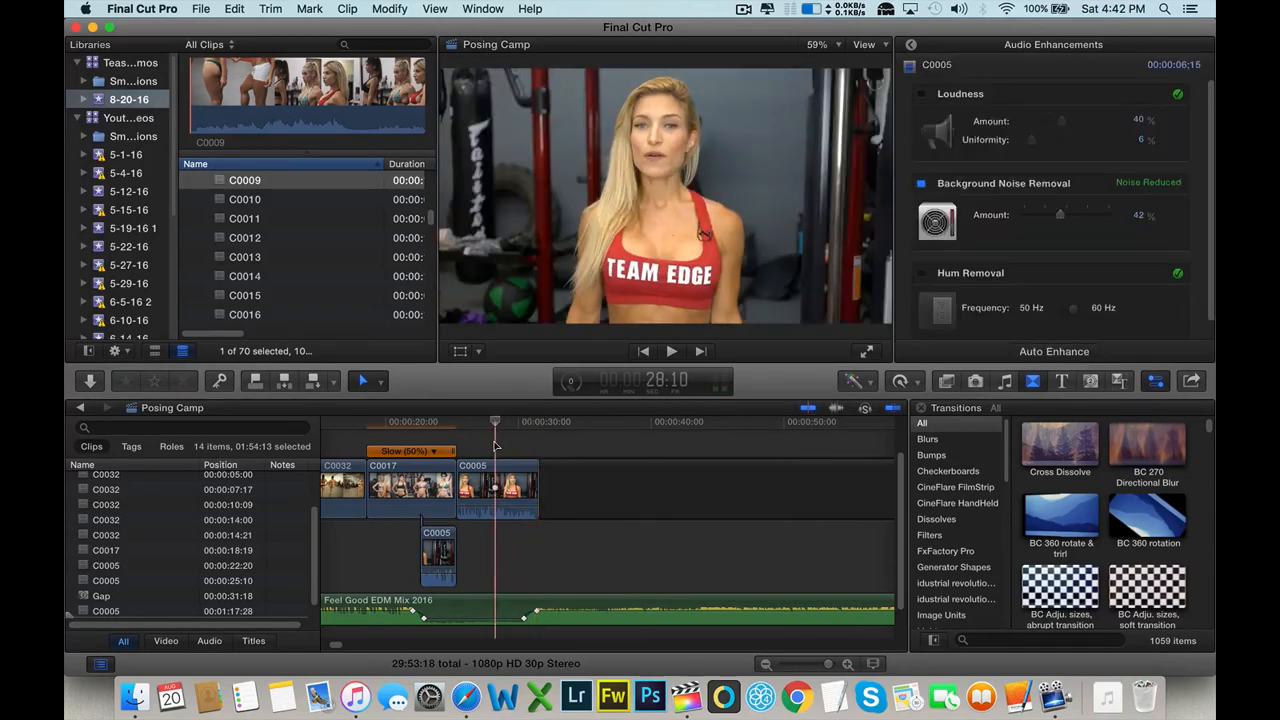
key("space")
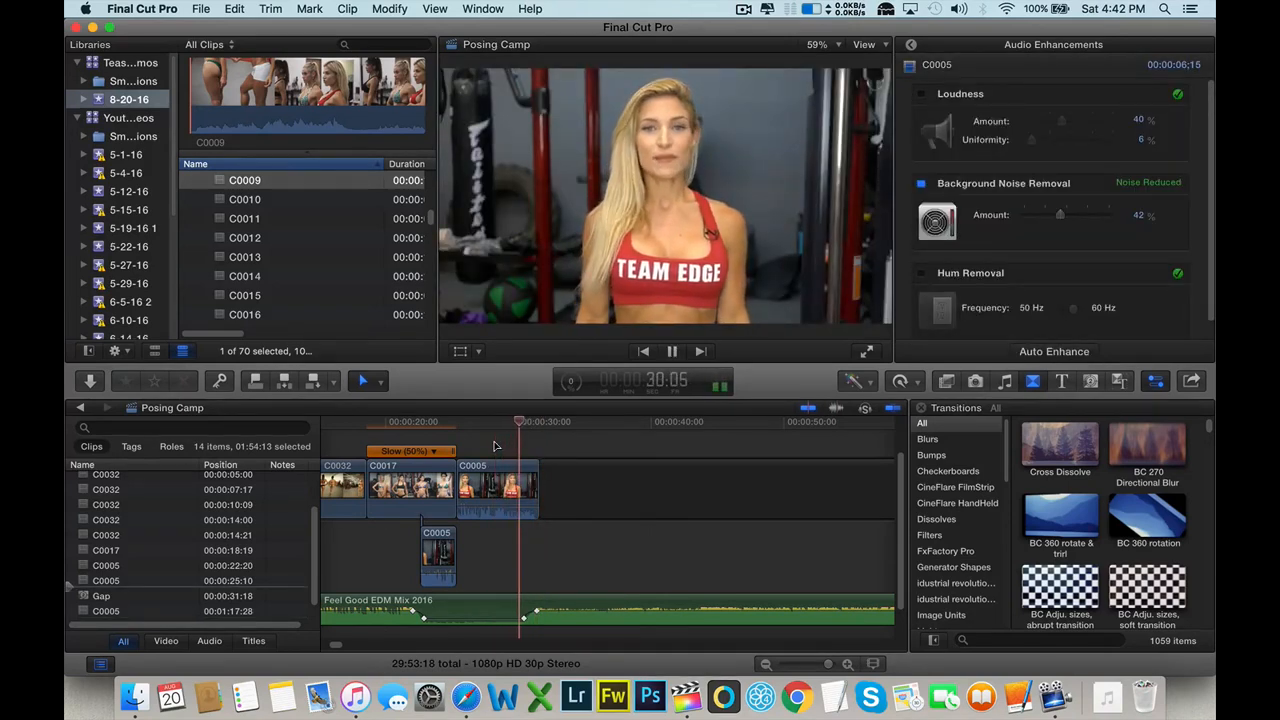
key("space")
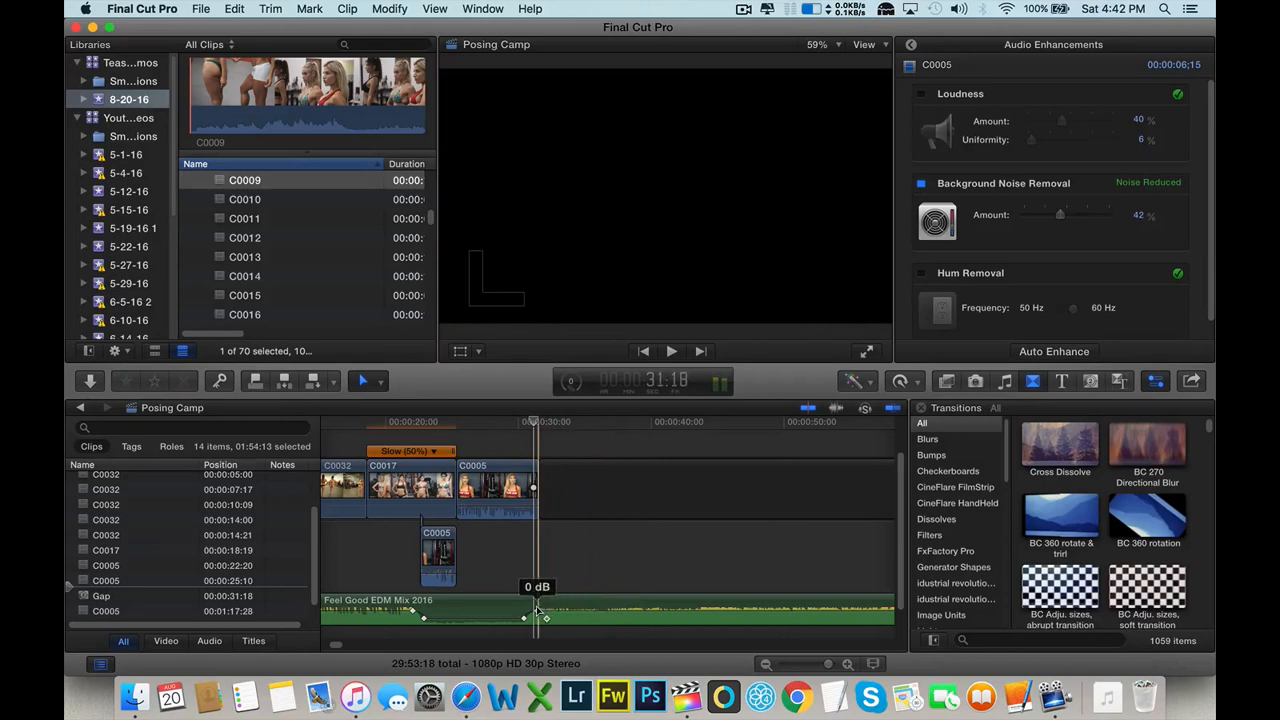
left_click_drag(541, 610, 535, 618)
left_click(396, 440)
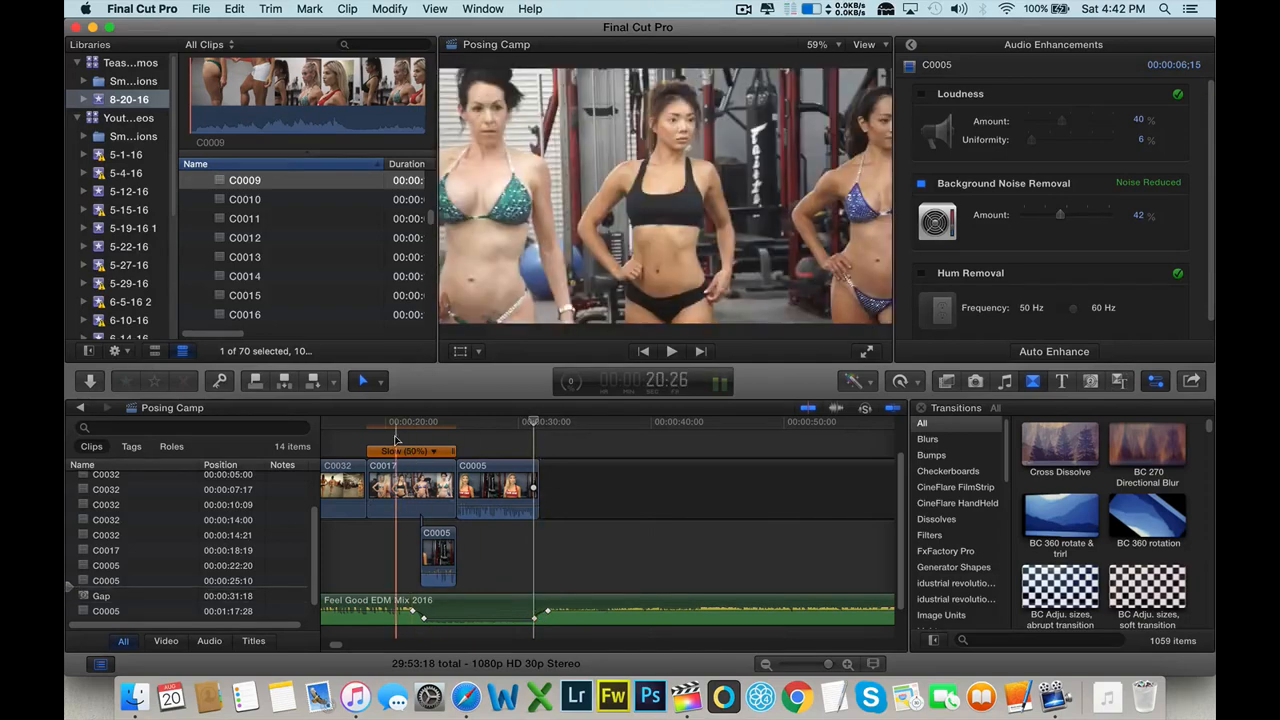
key("space")
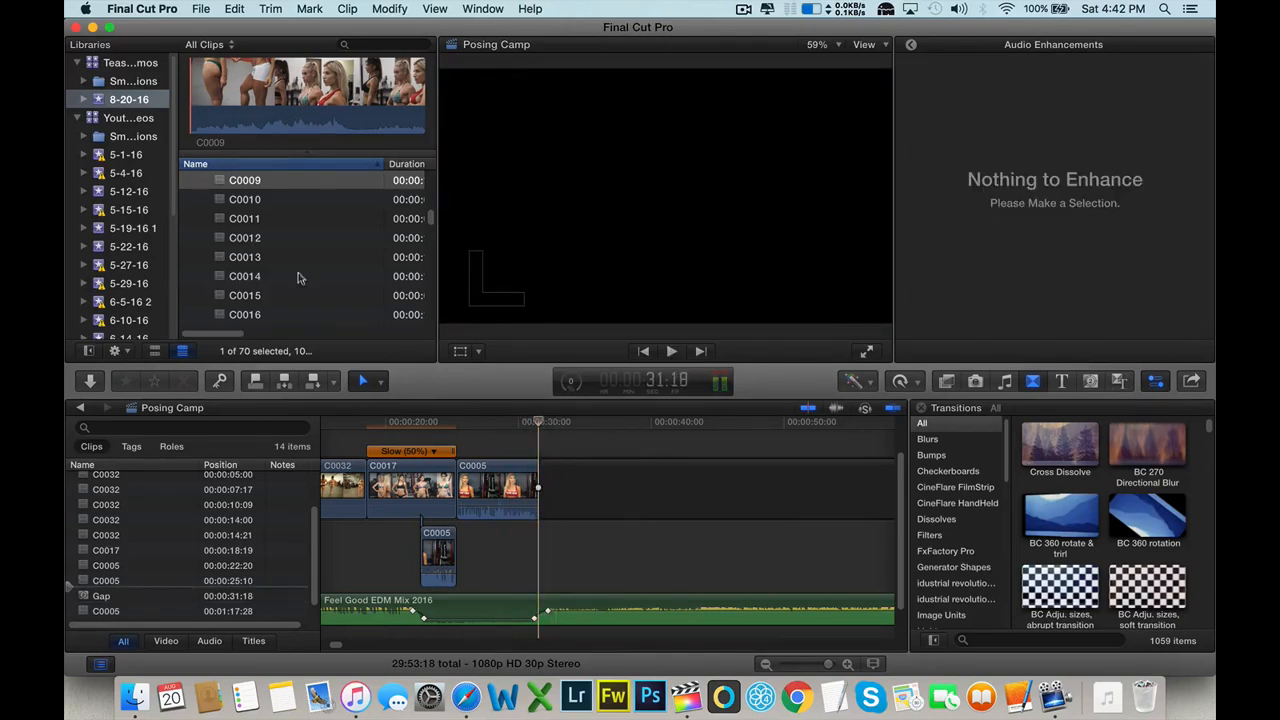
- Mark about the last 3 seconds of C0014 and place that range at 31:18, replacing the gap after the interview
left_click(245, 275)
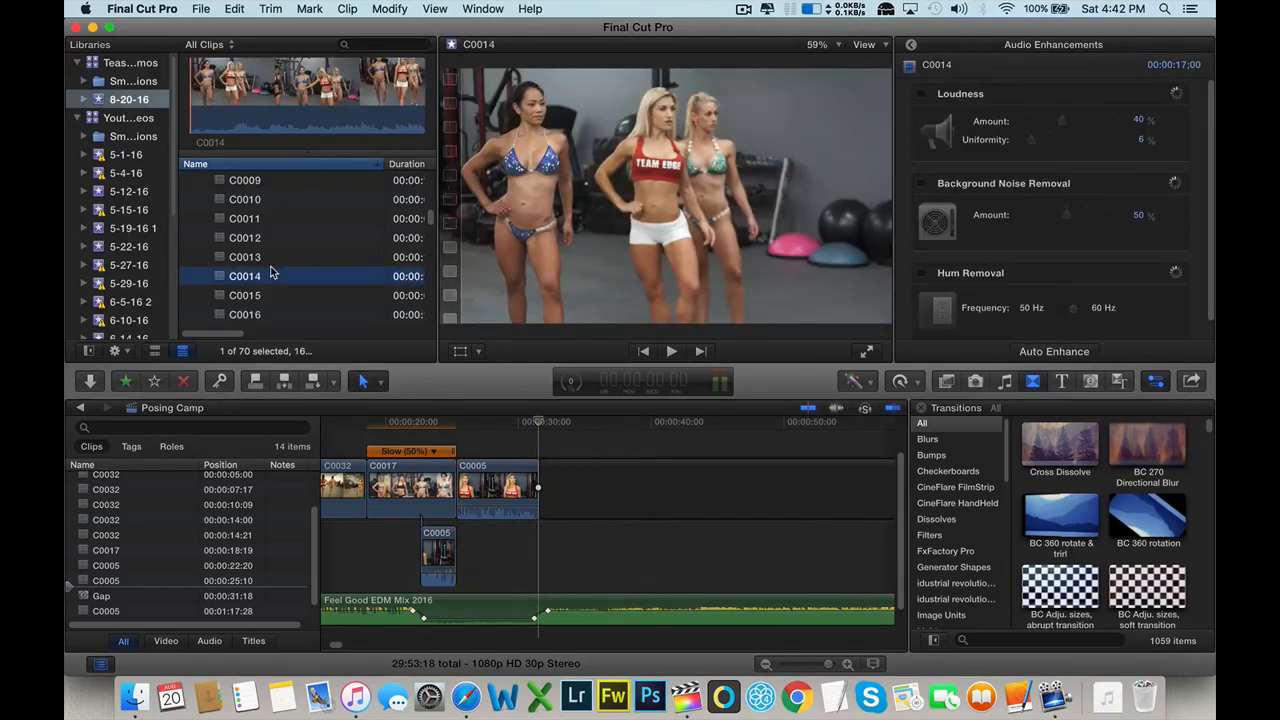
left_click(232, 85)
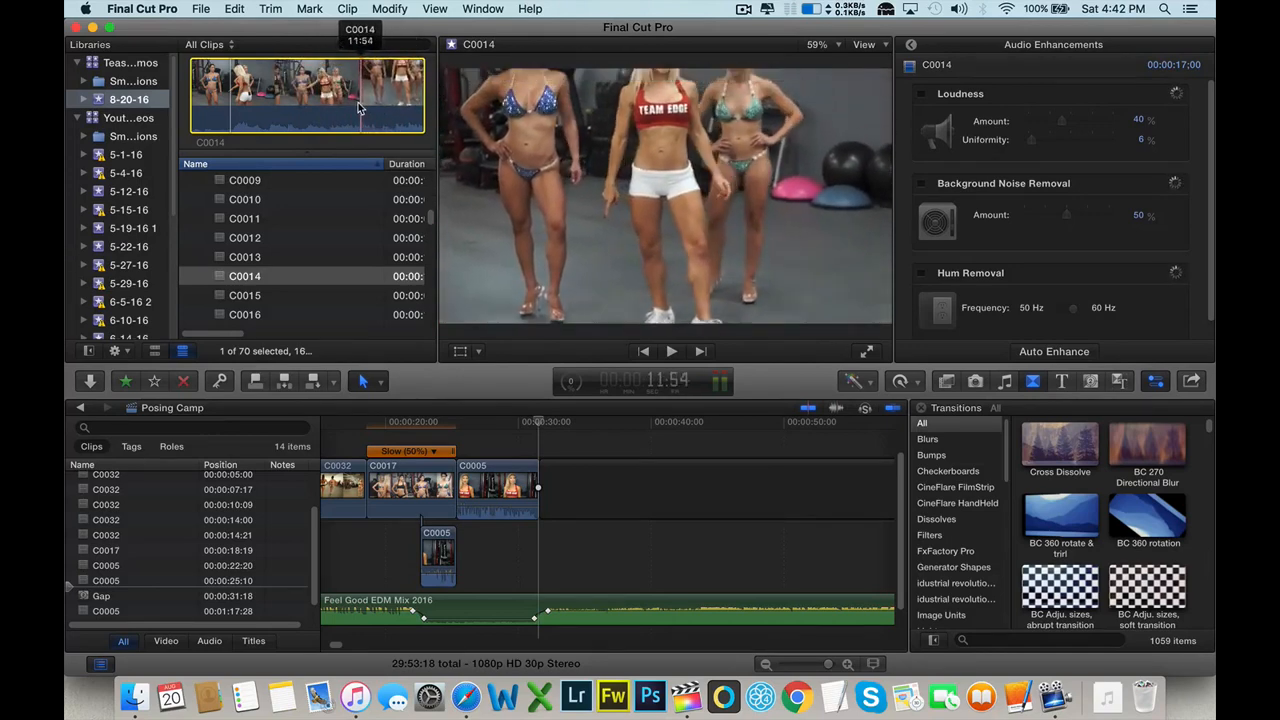
left_click_drag(191, 100, 385, 97)
key("space")
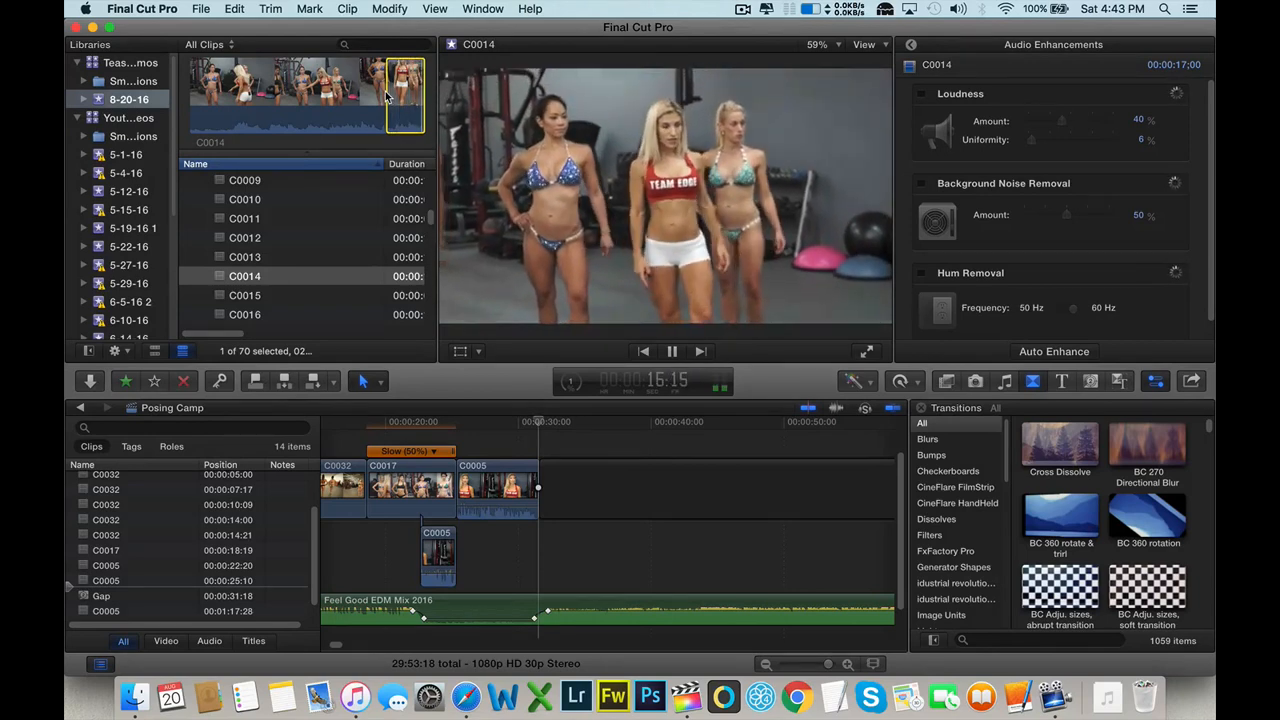
key("space")
left_click_drag(404, 97, 560, 486)
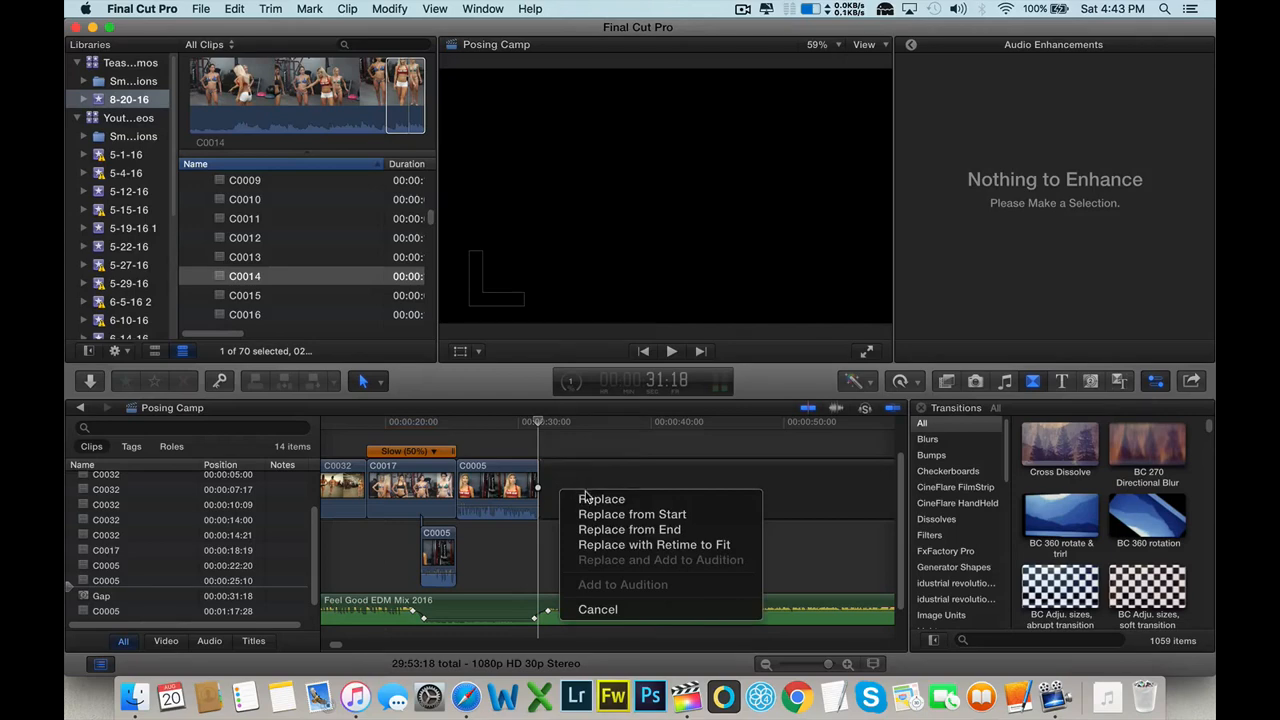
left_click(598, 499)
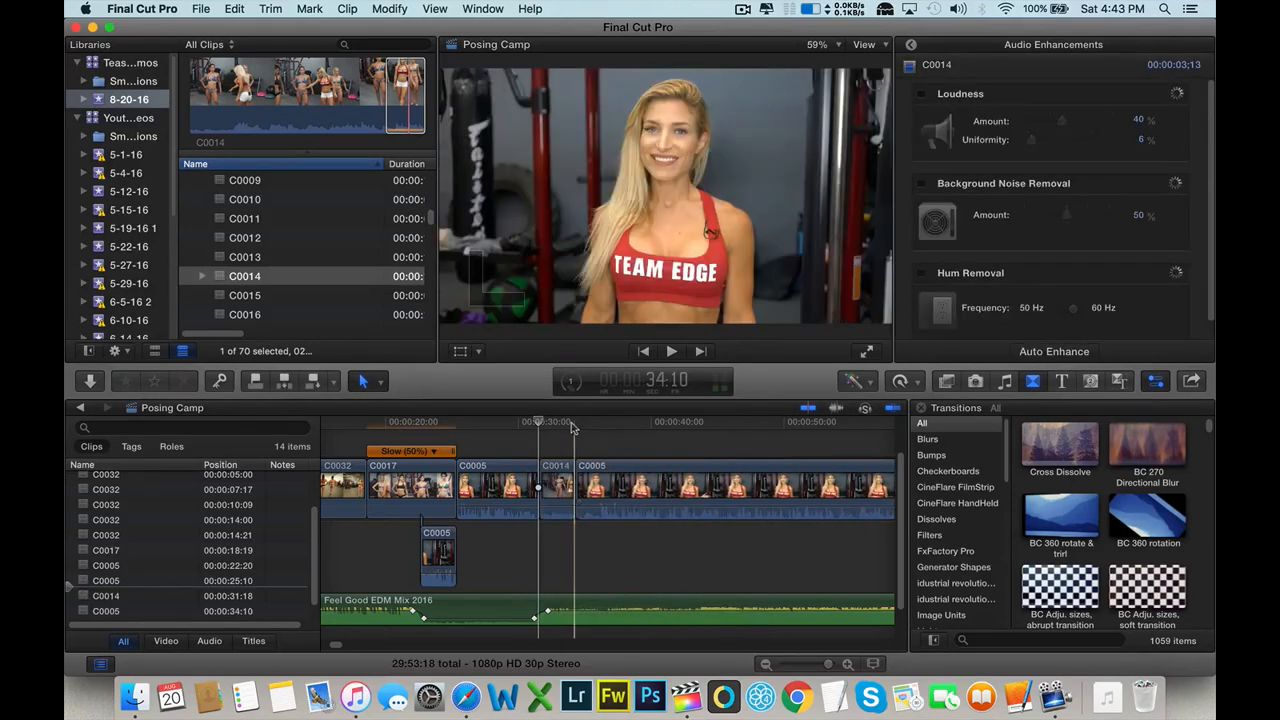
- Move the remaining C0005 piece to 1:13:19, leaving a gap after C0014
left_click(628, 484)
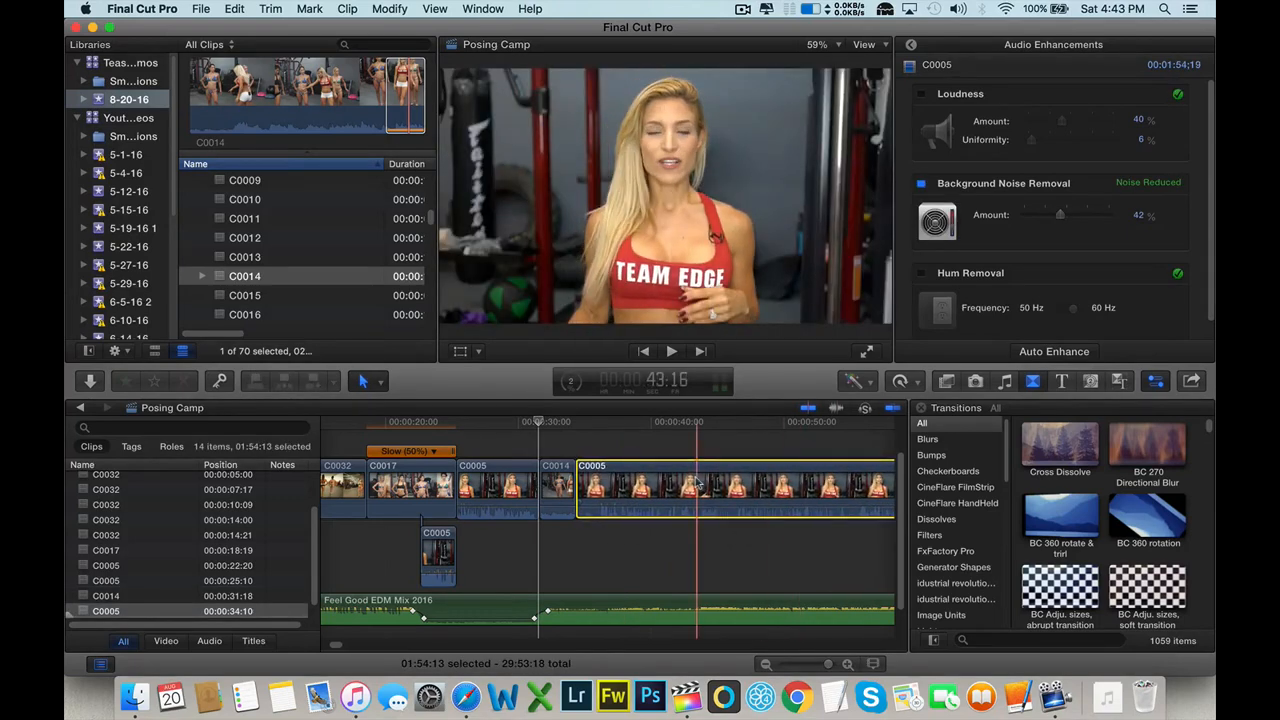
left_click_drag(608, 485, 857, 482)
scroll(812, 487, "right", 6)
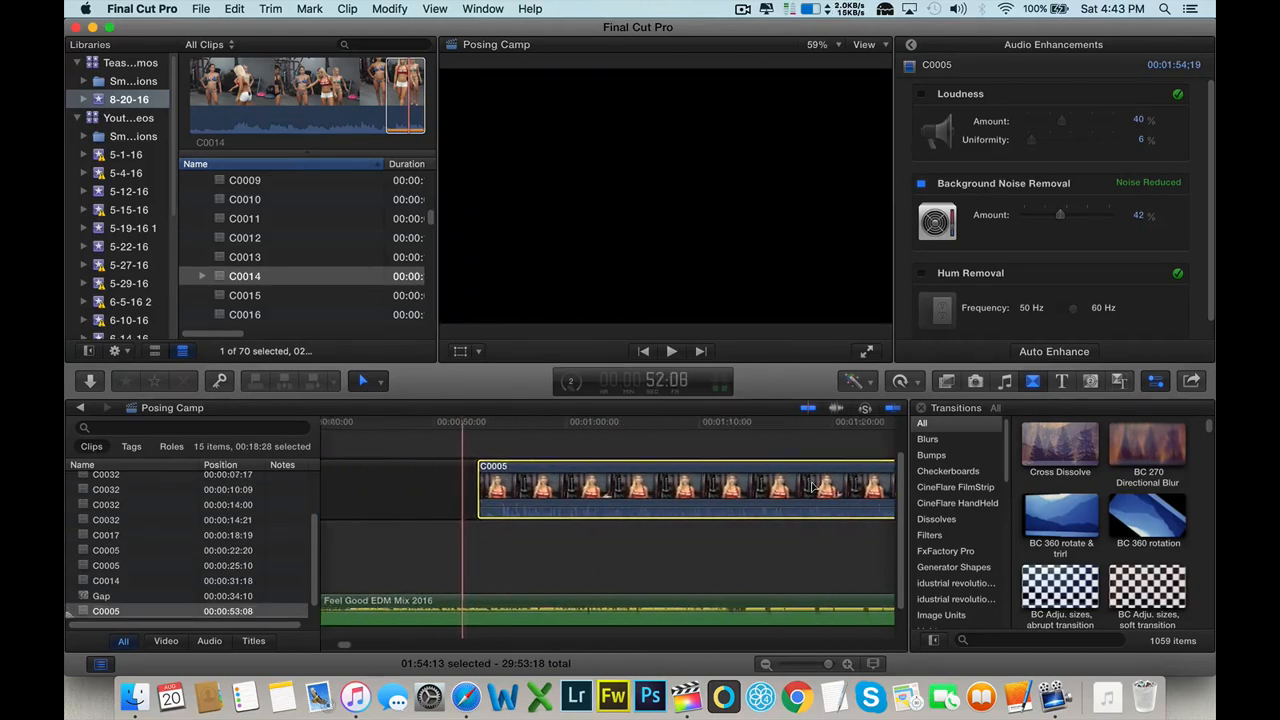
left_click_drag(540, 486, 808, 484)
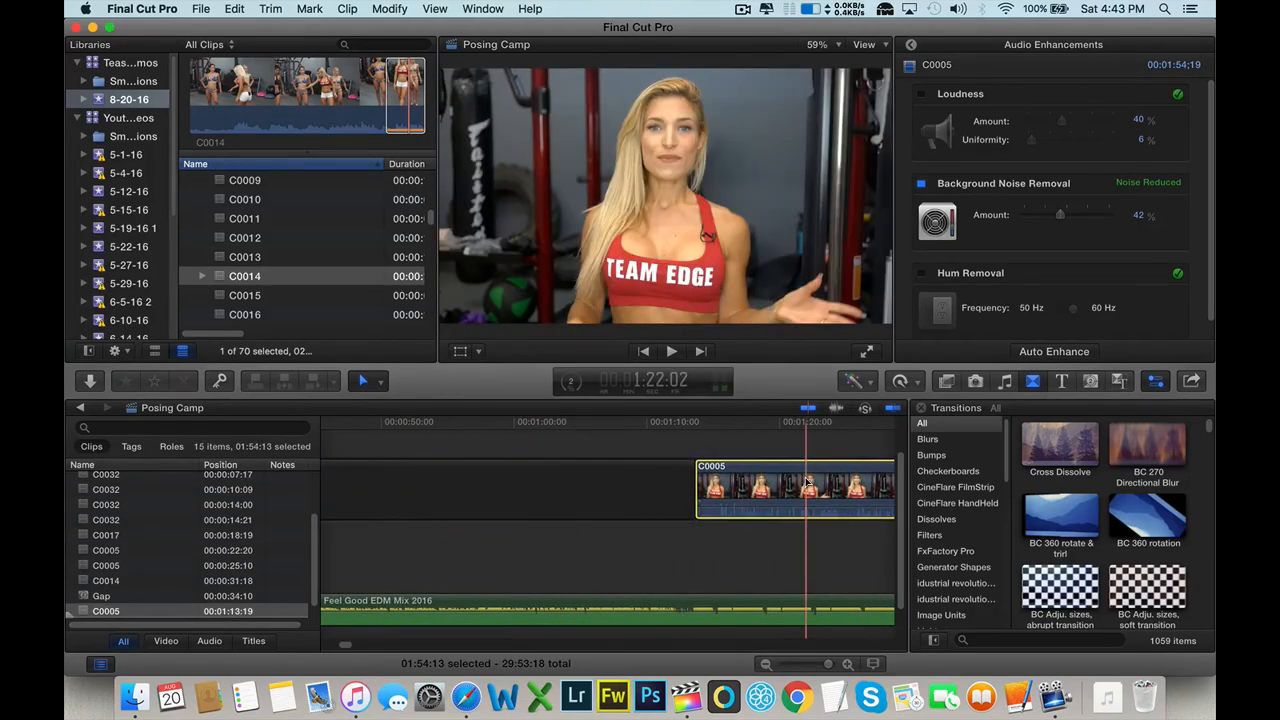
scroll(808, 485, "left", 6)
scroll(808, 486, "right", 4)
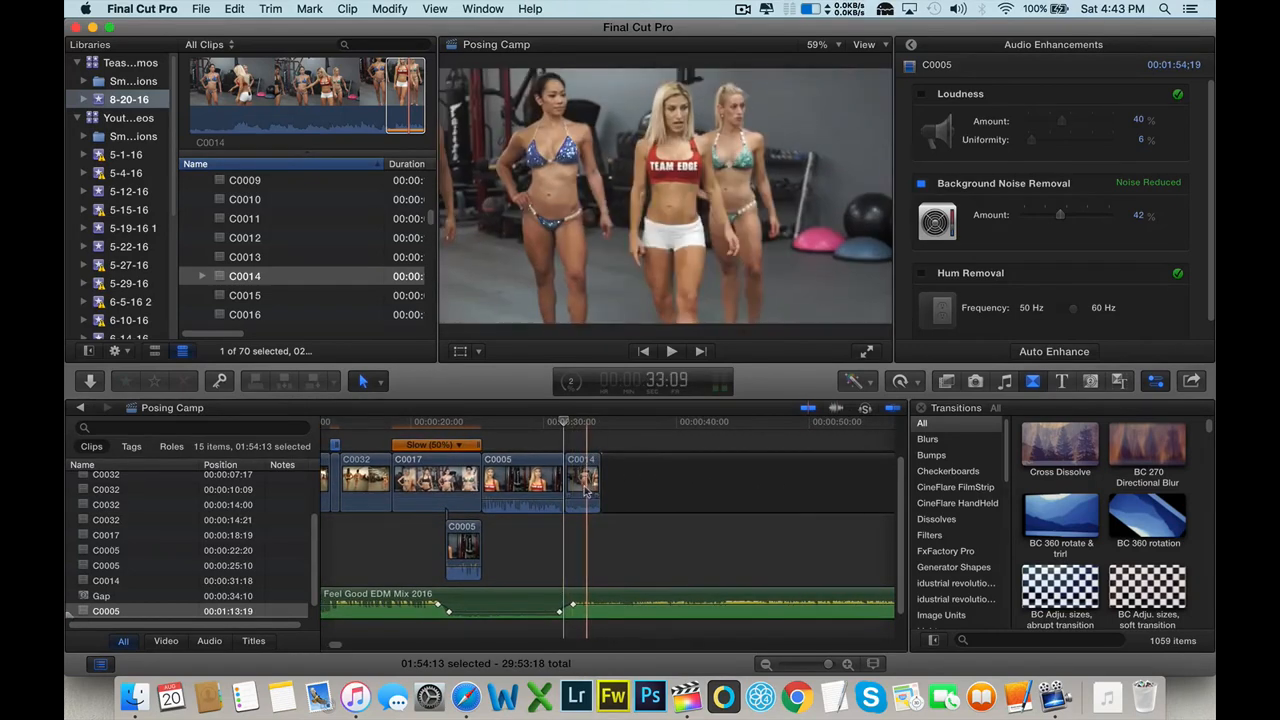
- Slow the C0014 clip at 31:18 to 50% speed and play it back
left_click(581, 505)
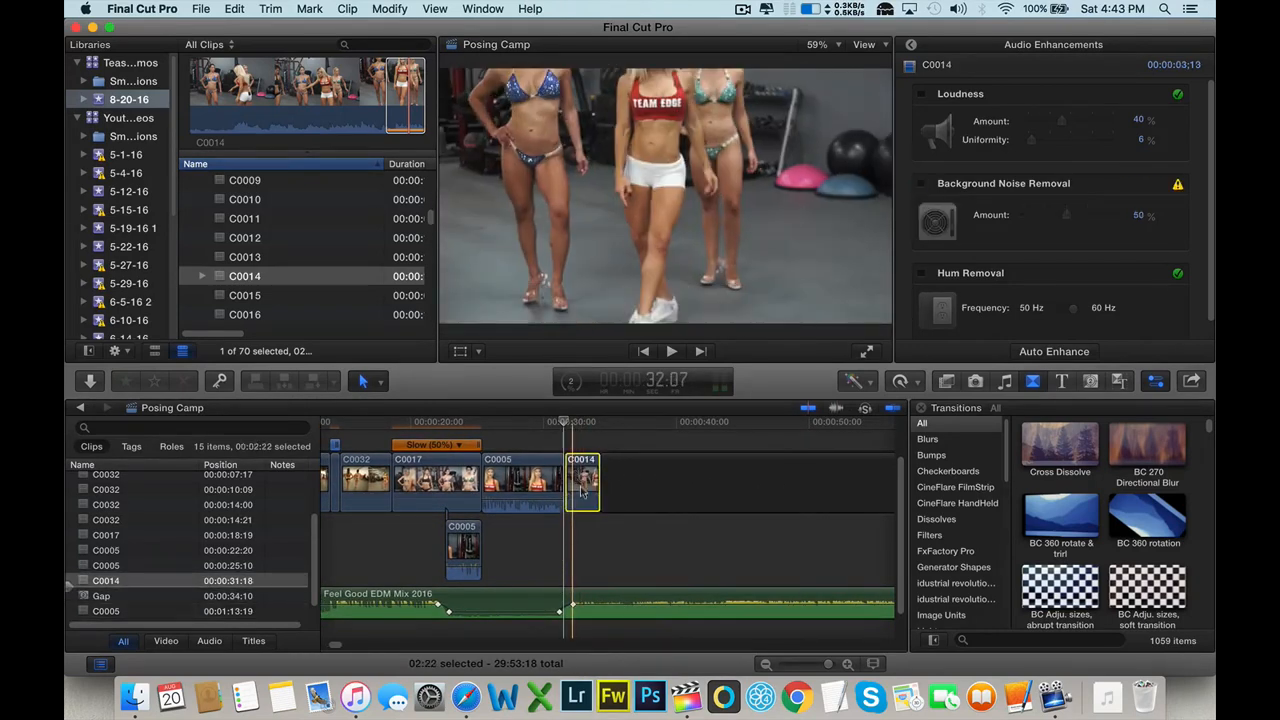
left_click(900, 381)
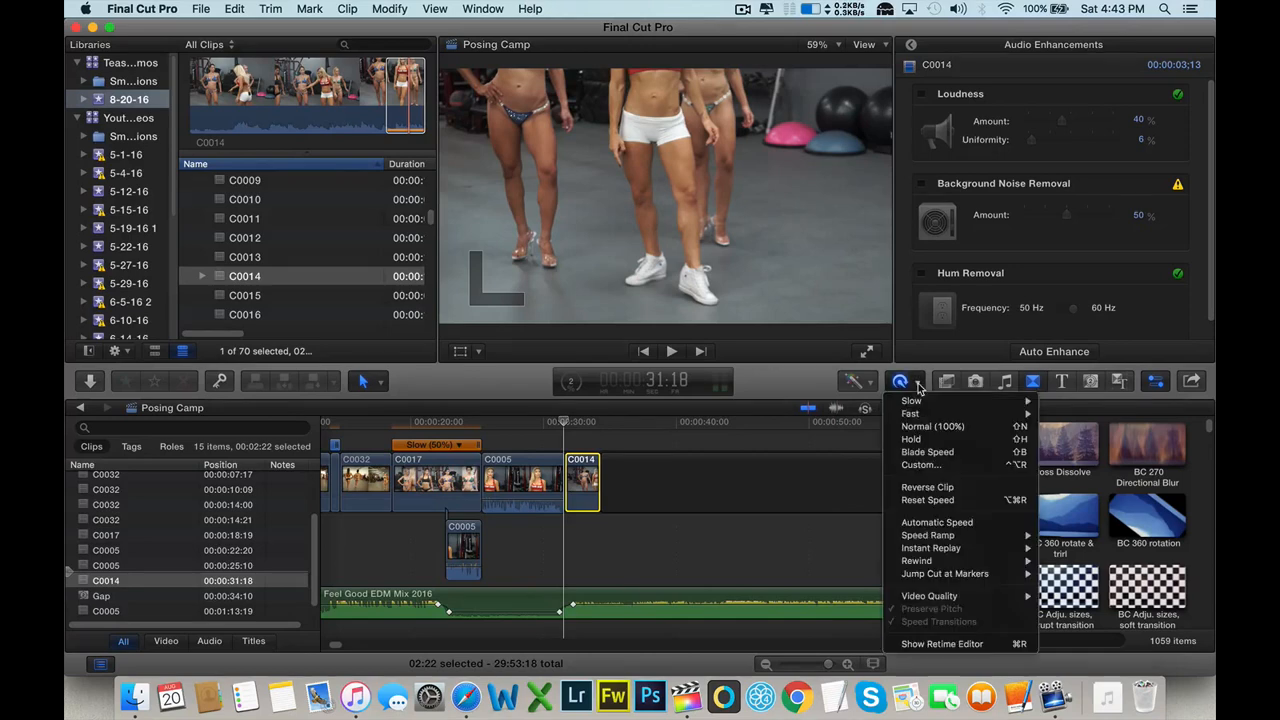
mouse_move(950, 405)
left_click(1065, 416)
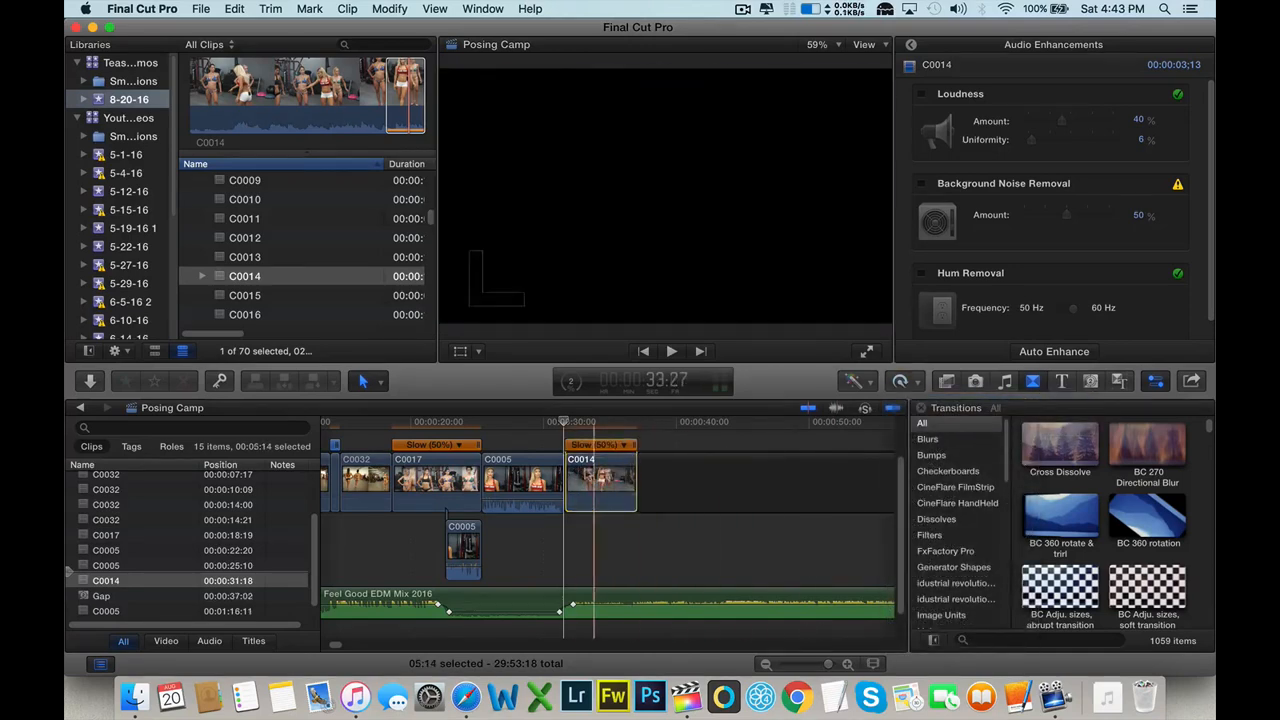
key("space")
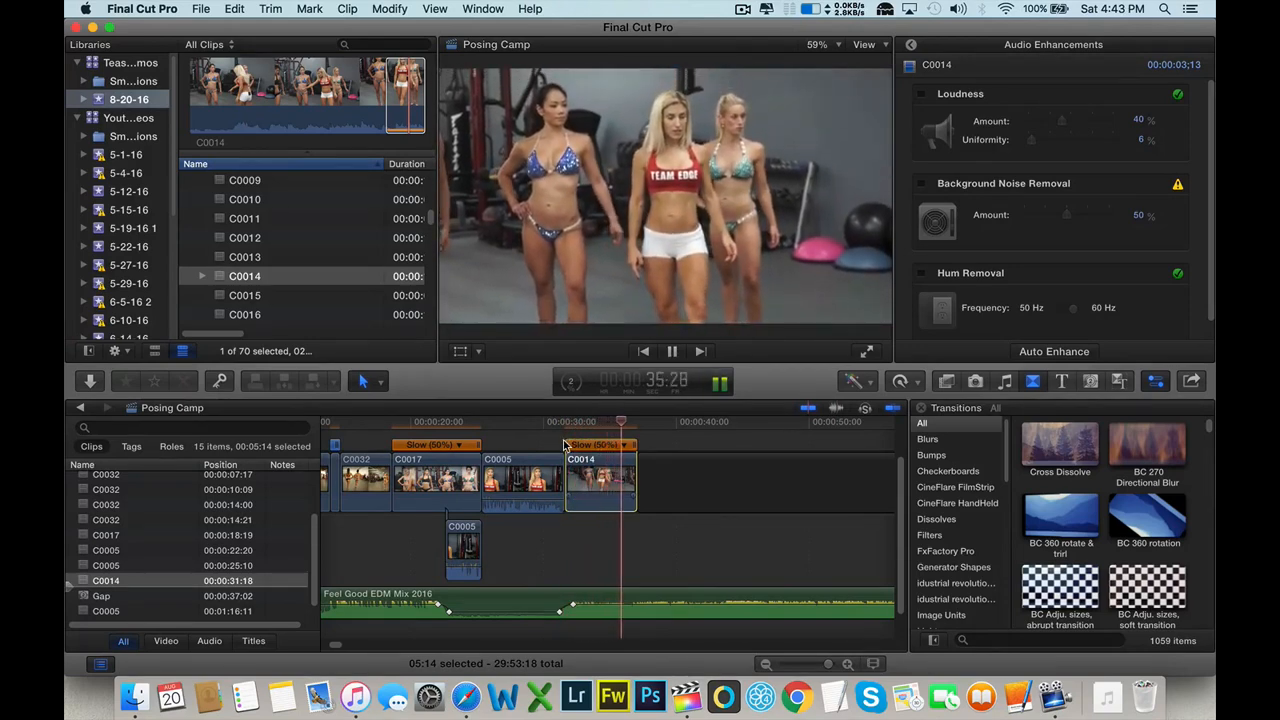
key("space")
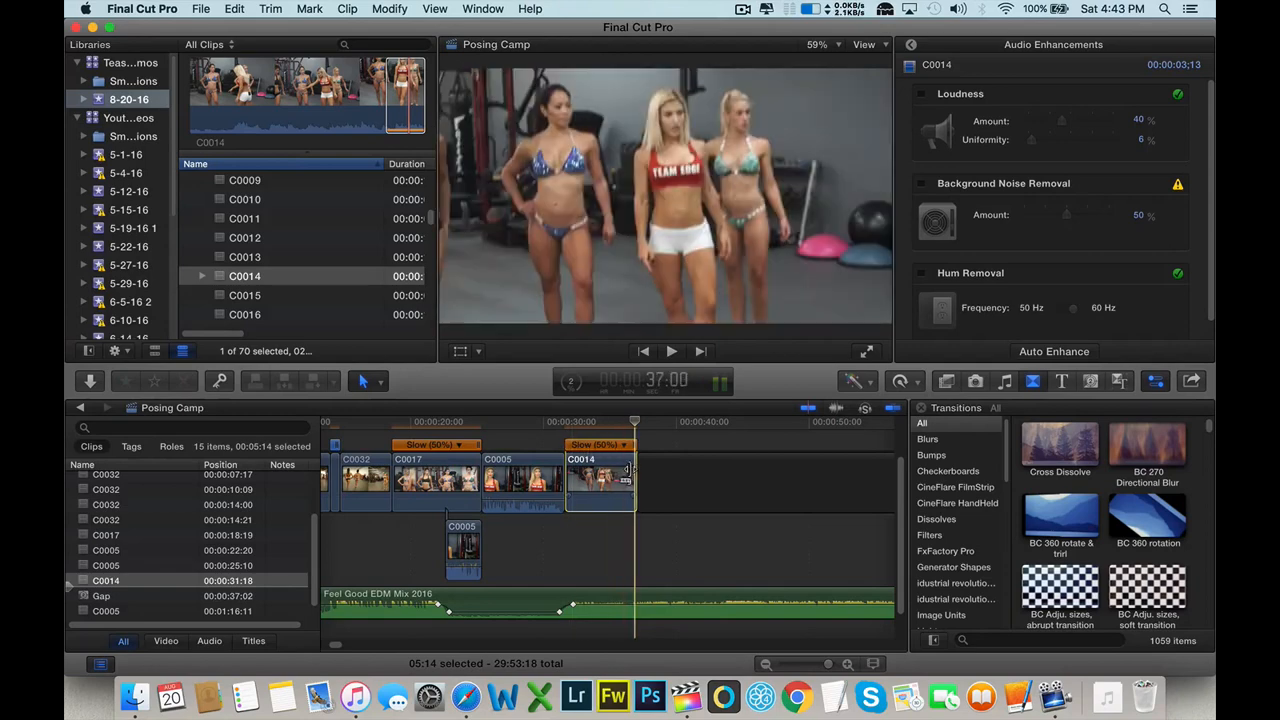
- Trim the end of the slowed C0014 back to 37:00 and replay the clip
left_click_drag(636, 475, 633, 475)
left_click(584, 428)
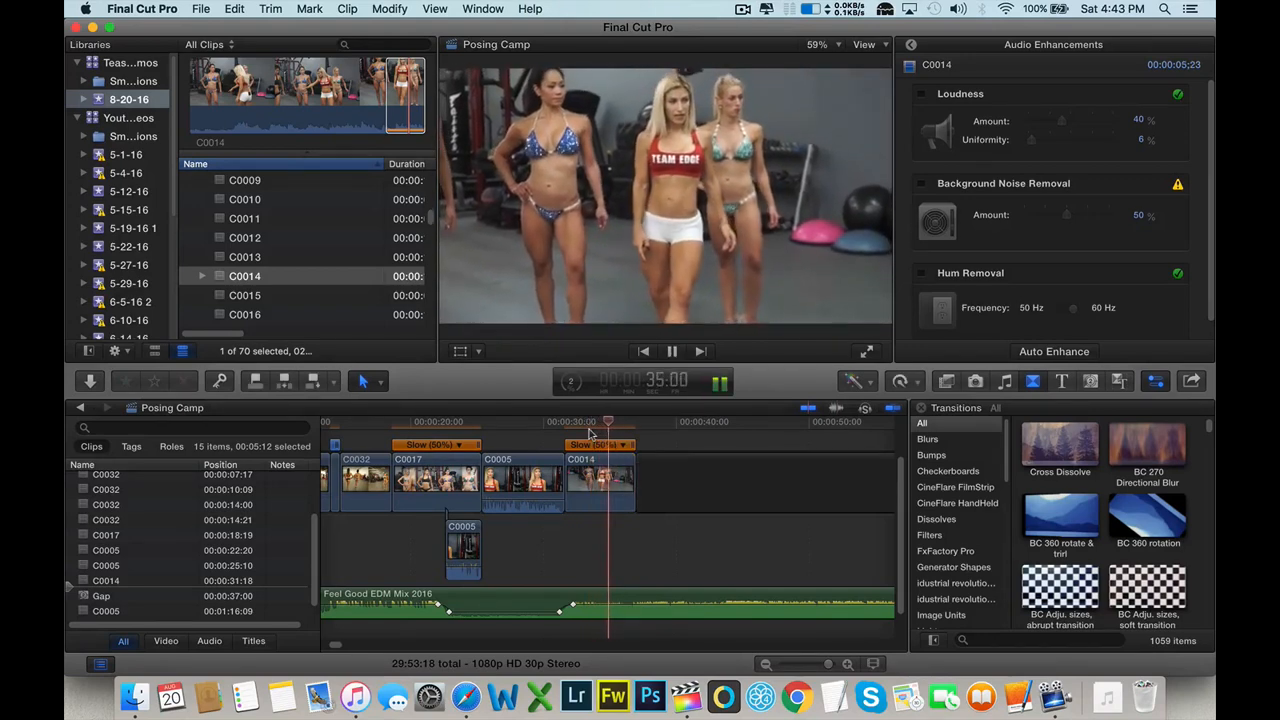
key("space")
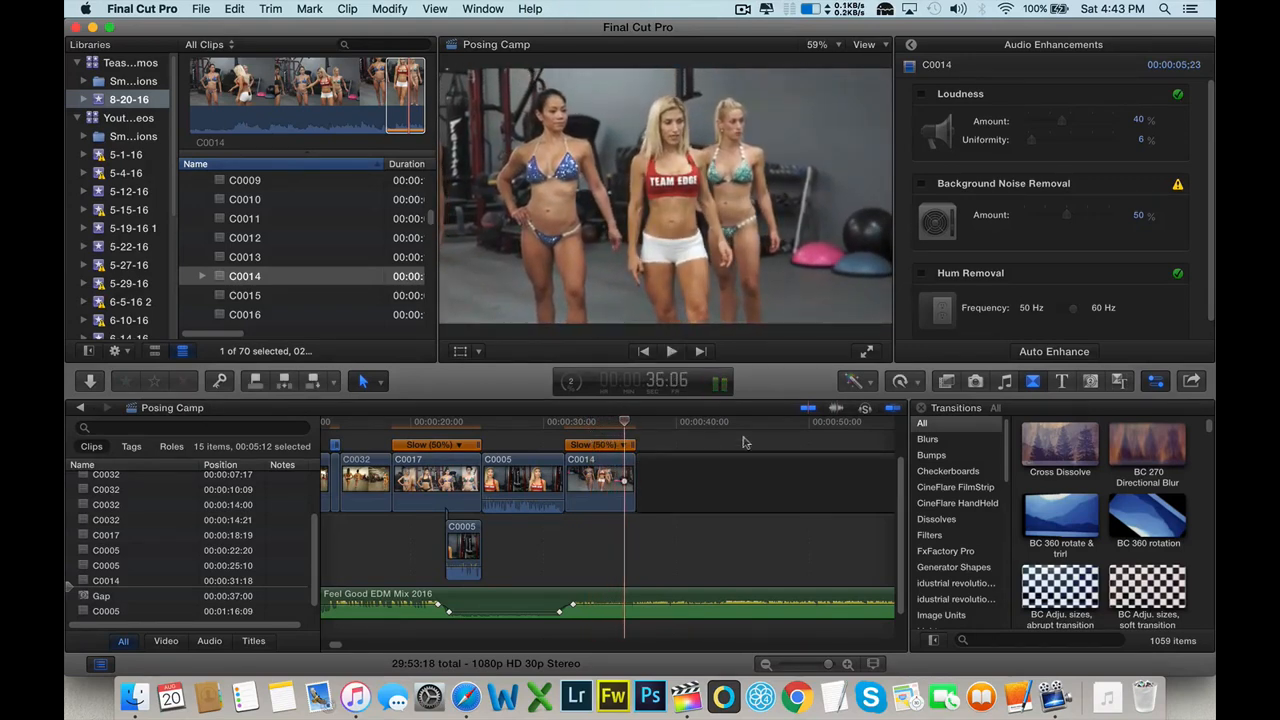
- Review the footage around C0014 in full-screen playback, and return to the opening clips in the timeline
left_click(868, 351)
key("space")
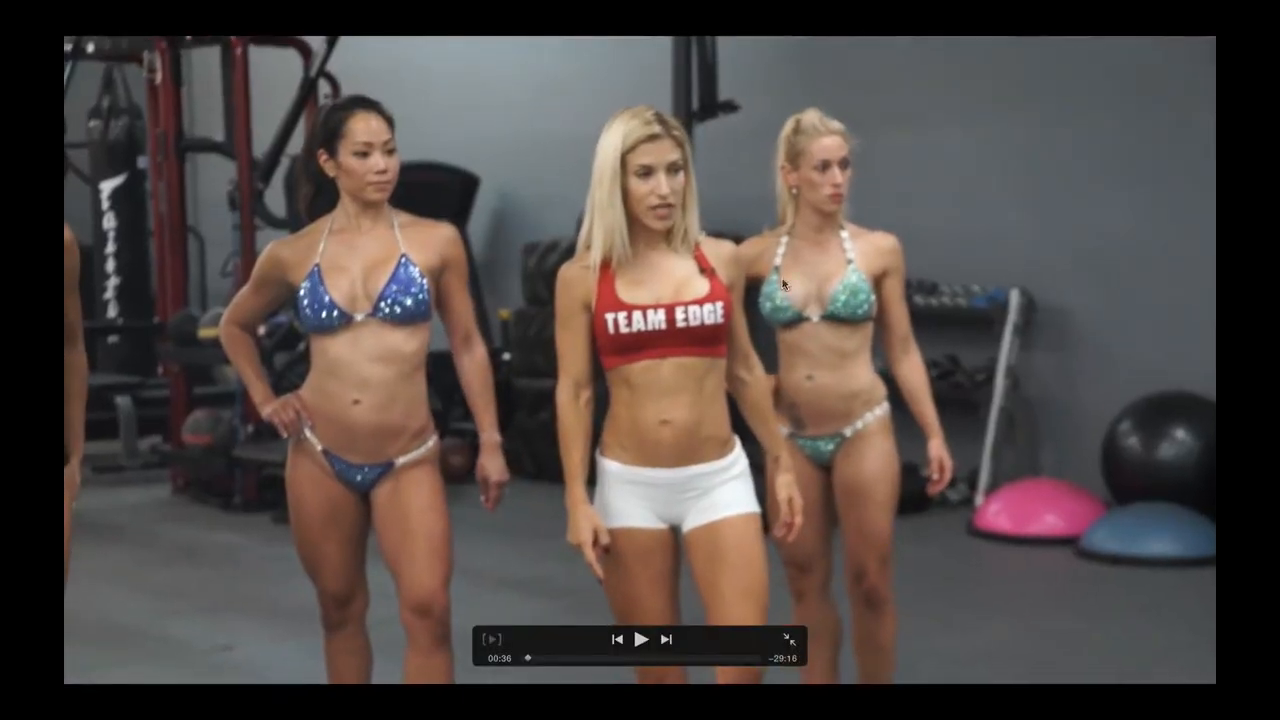
left_click_drag(544, 661, 529, 659)
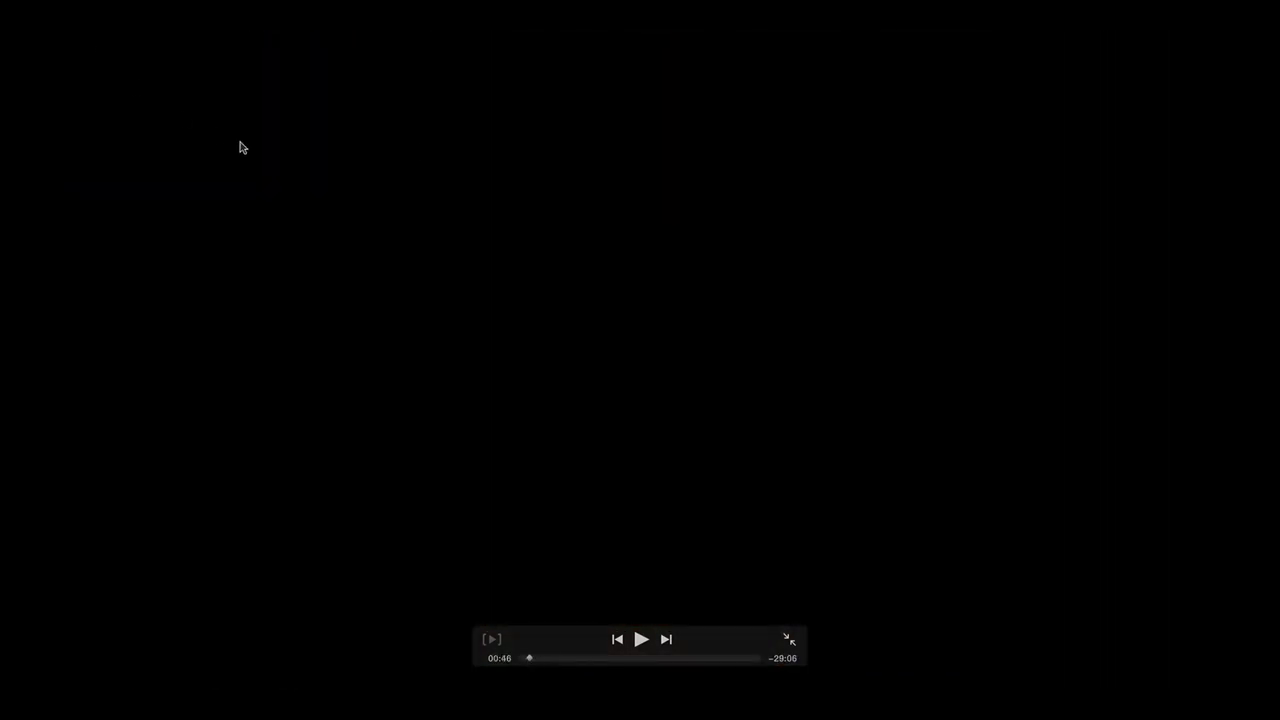
key("Escape")
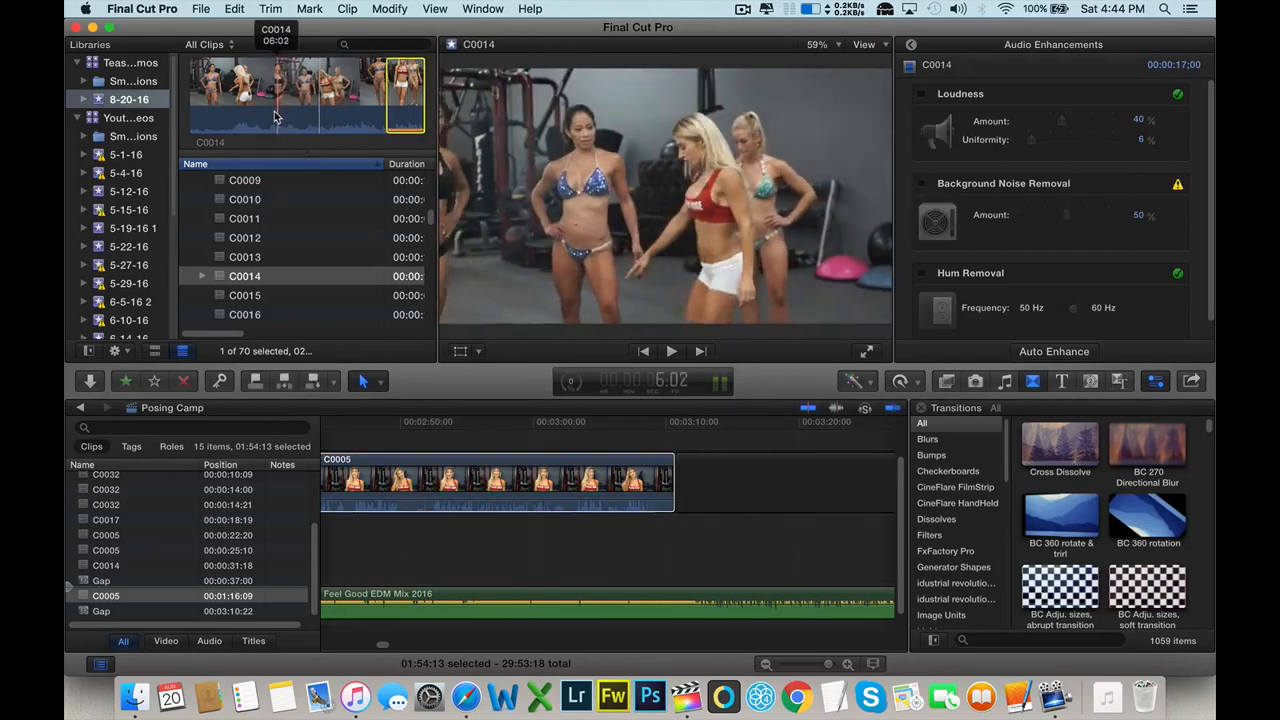
scroll(475, 440, "left", 20)
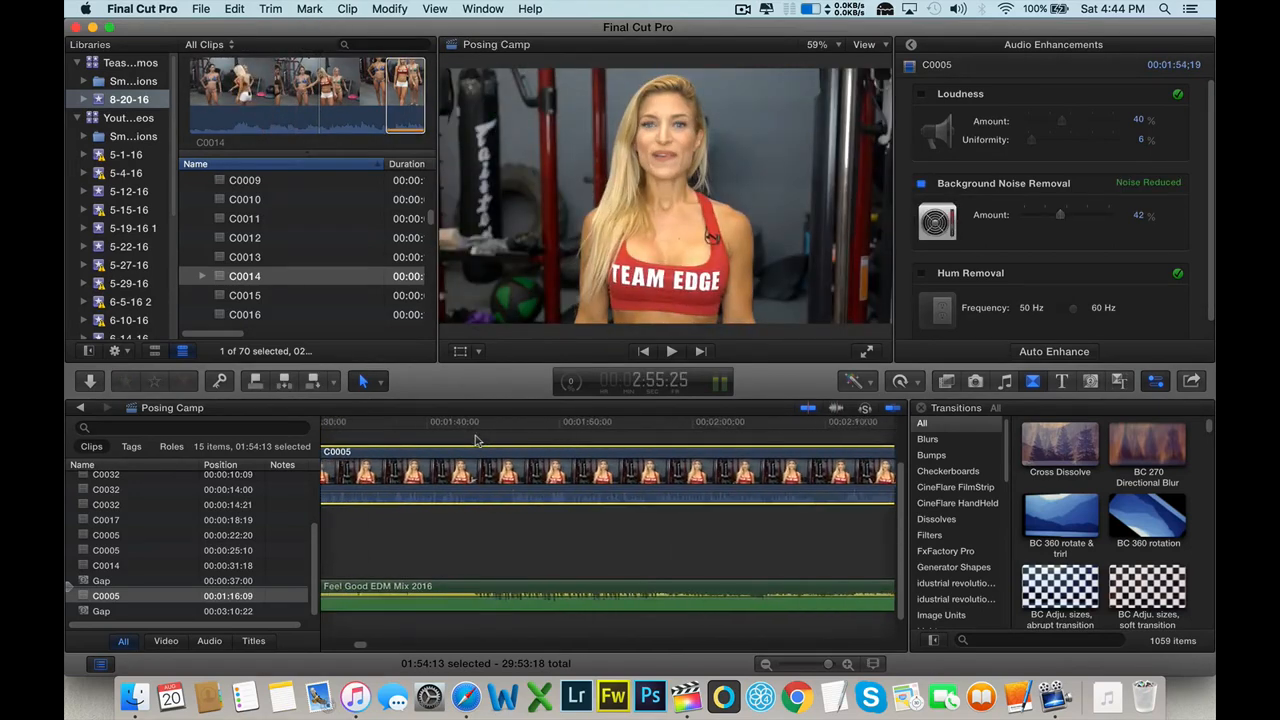
scroll(475, 440, "left", 5)
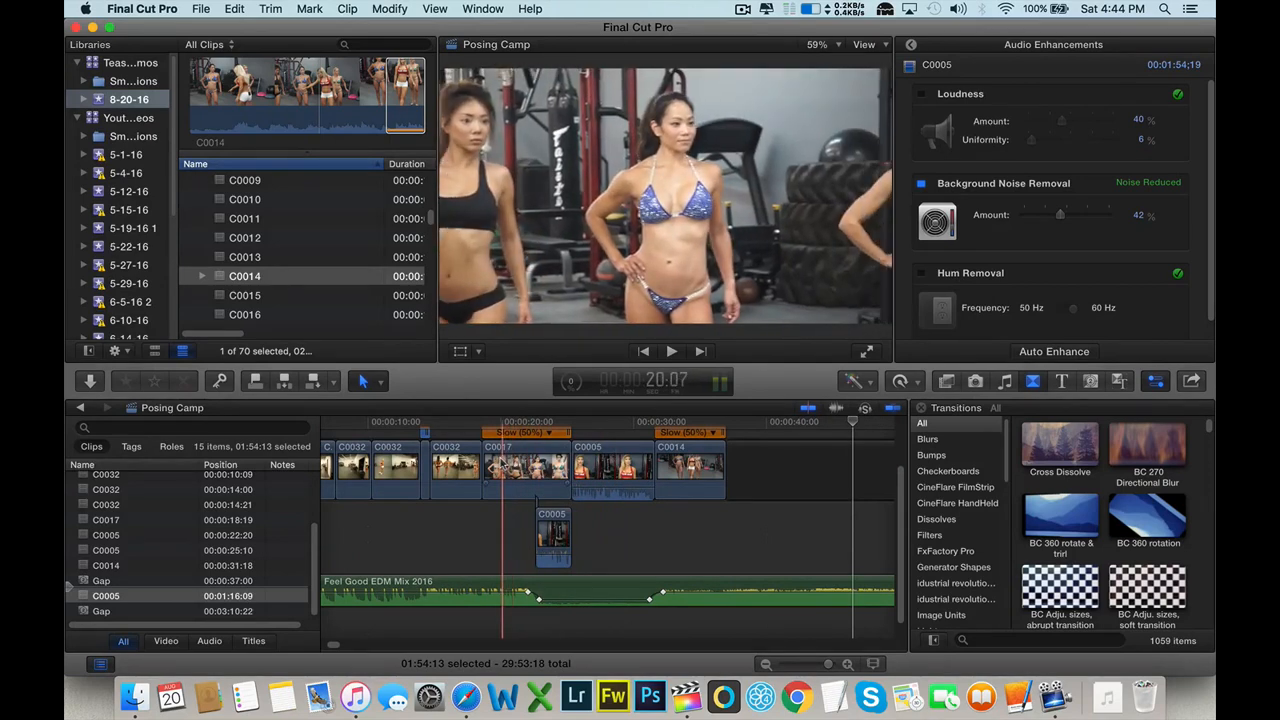
- Inspect the slowed, stabilized C0017 clip in full-screen playback from 20:03
left_click(499, 465)
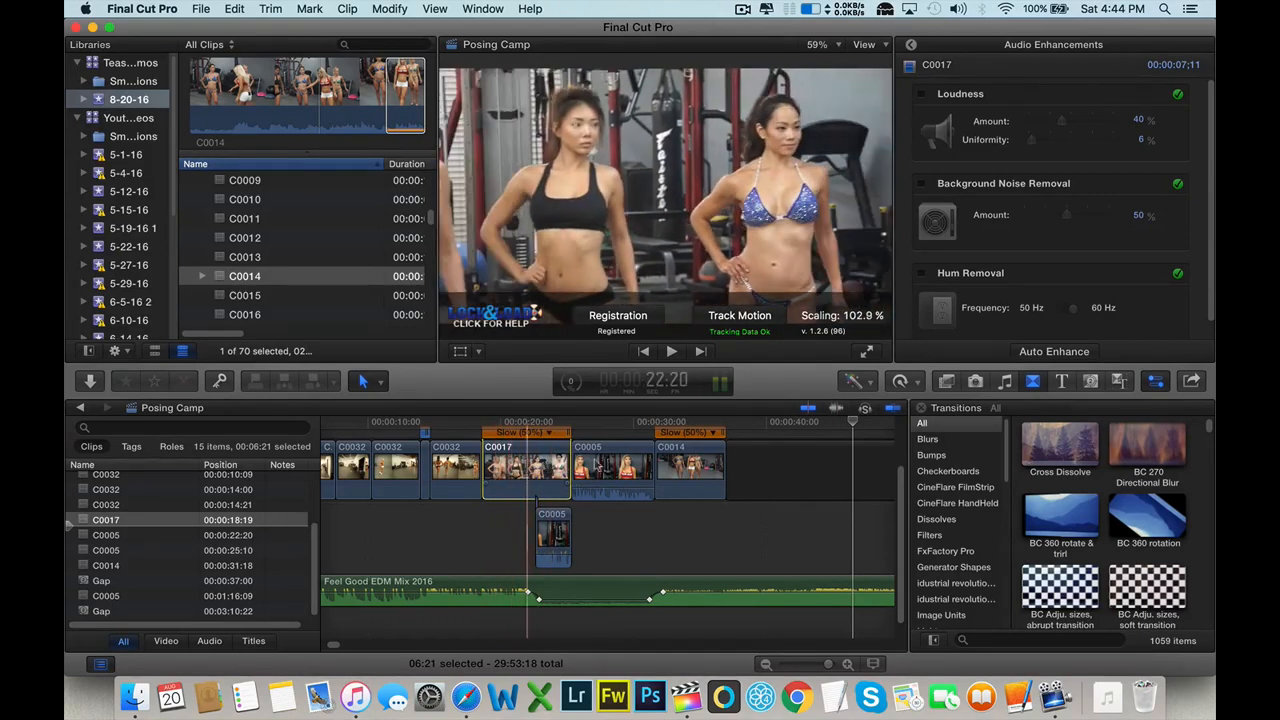
left_click(500, 418)
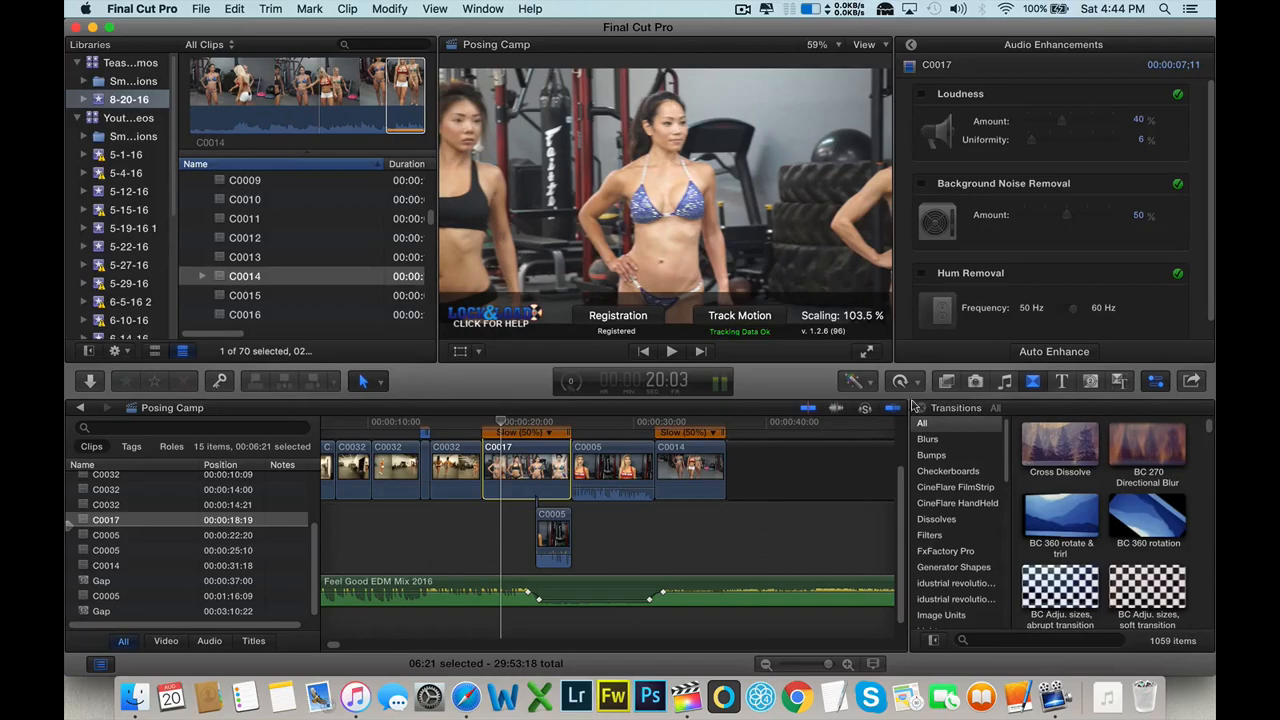
left_click(872, 352)
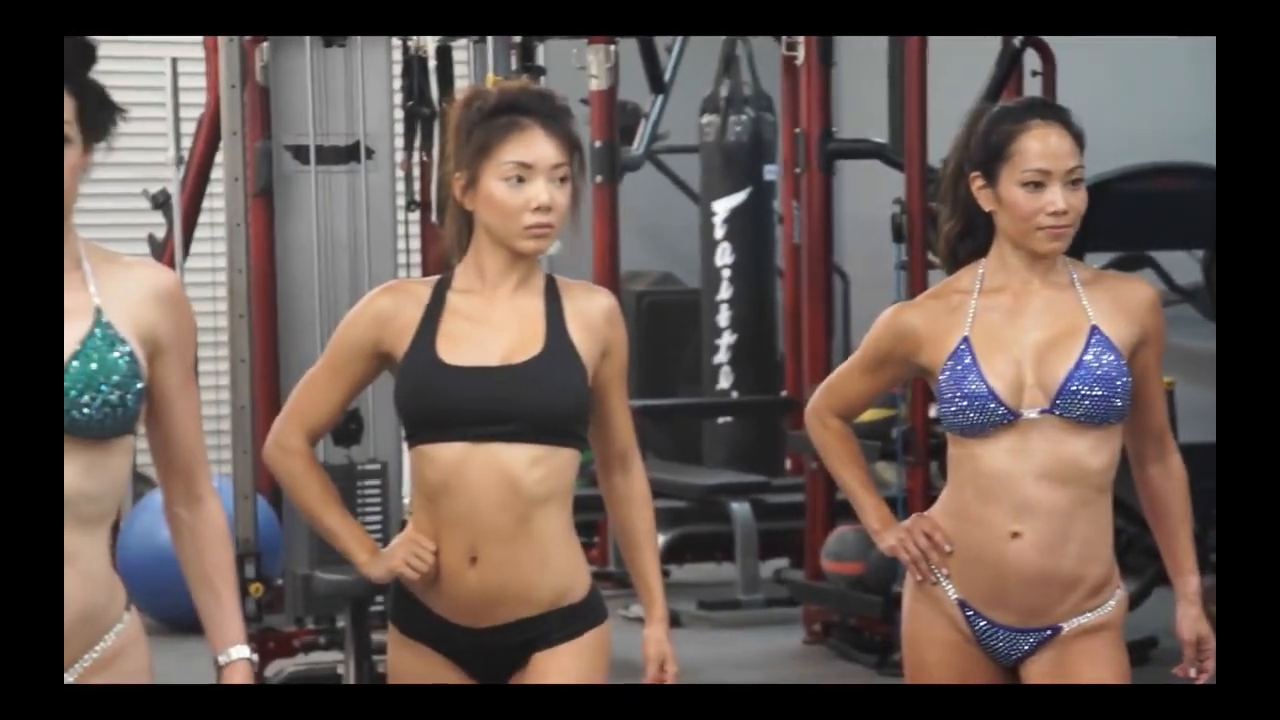
key("Escape")
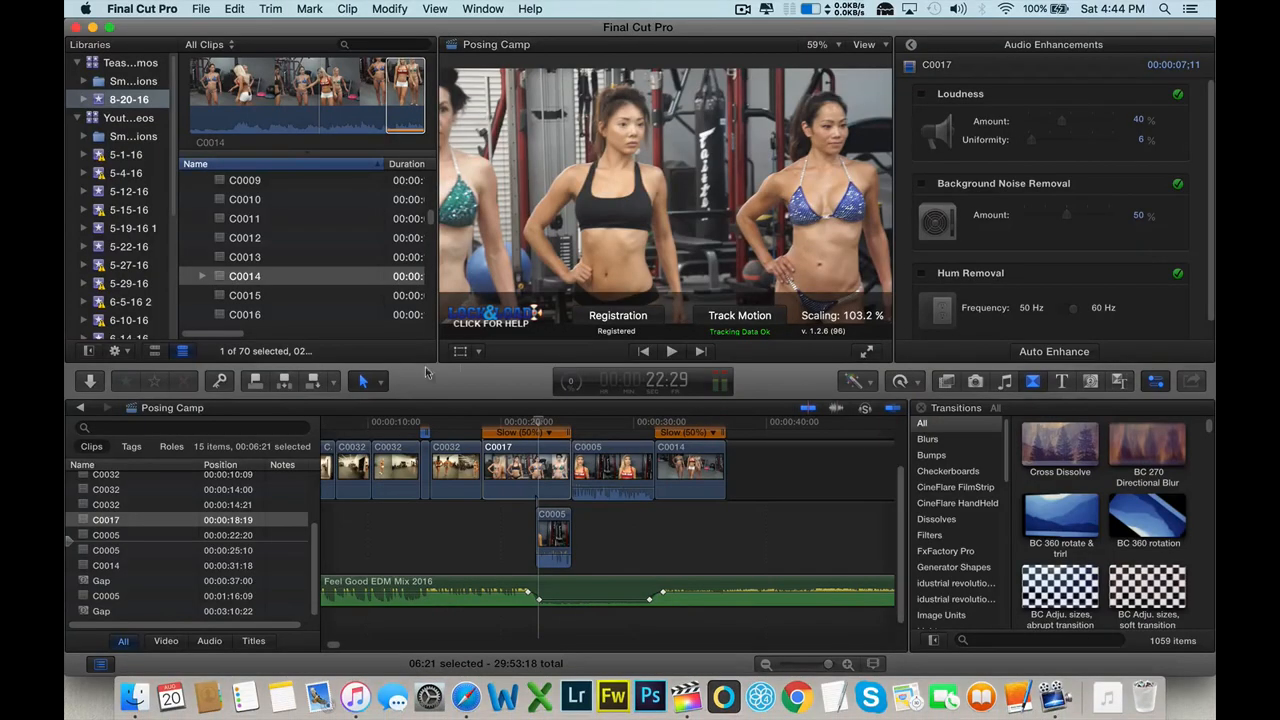
left_click(501, 467)
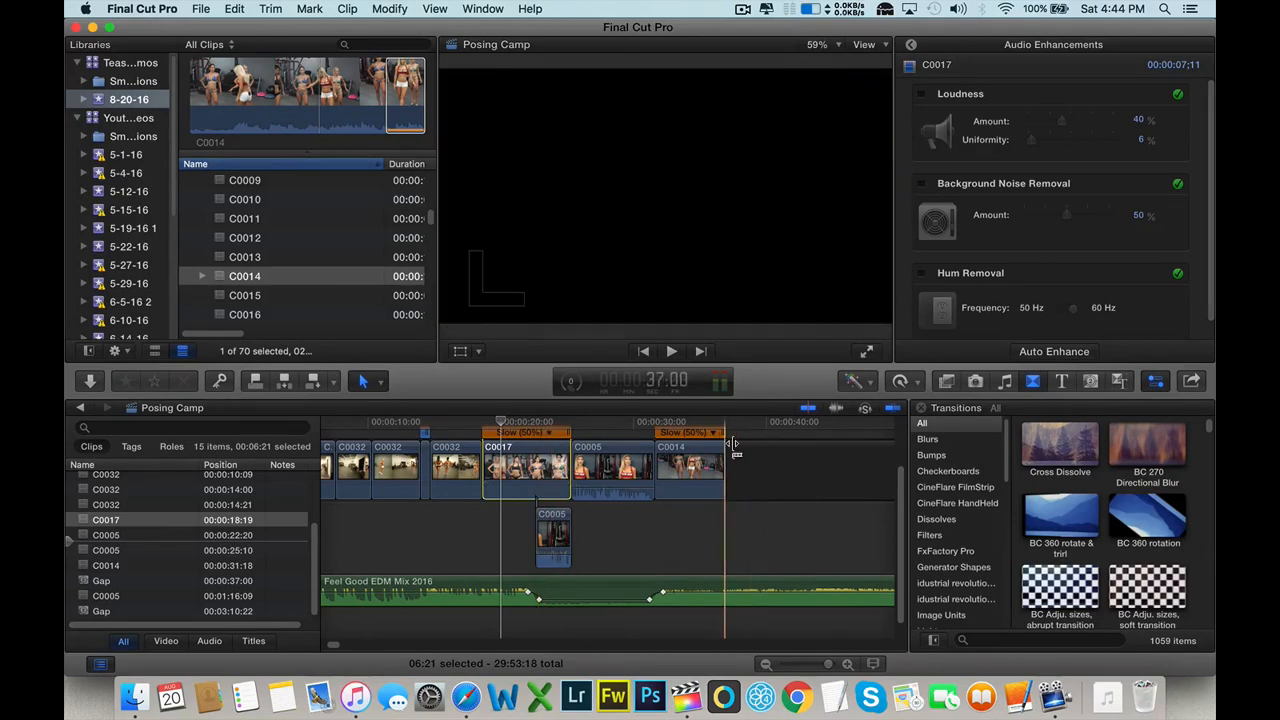
- Place the marked closing range of C0014 again at 37:00, replacing the gap before the remaining C0005 piece
scroll(733, 447, "right", 5)
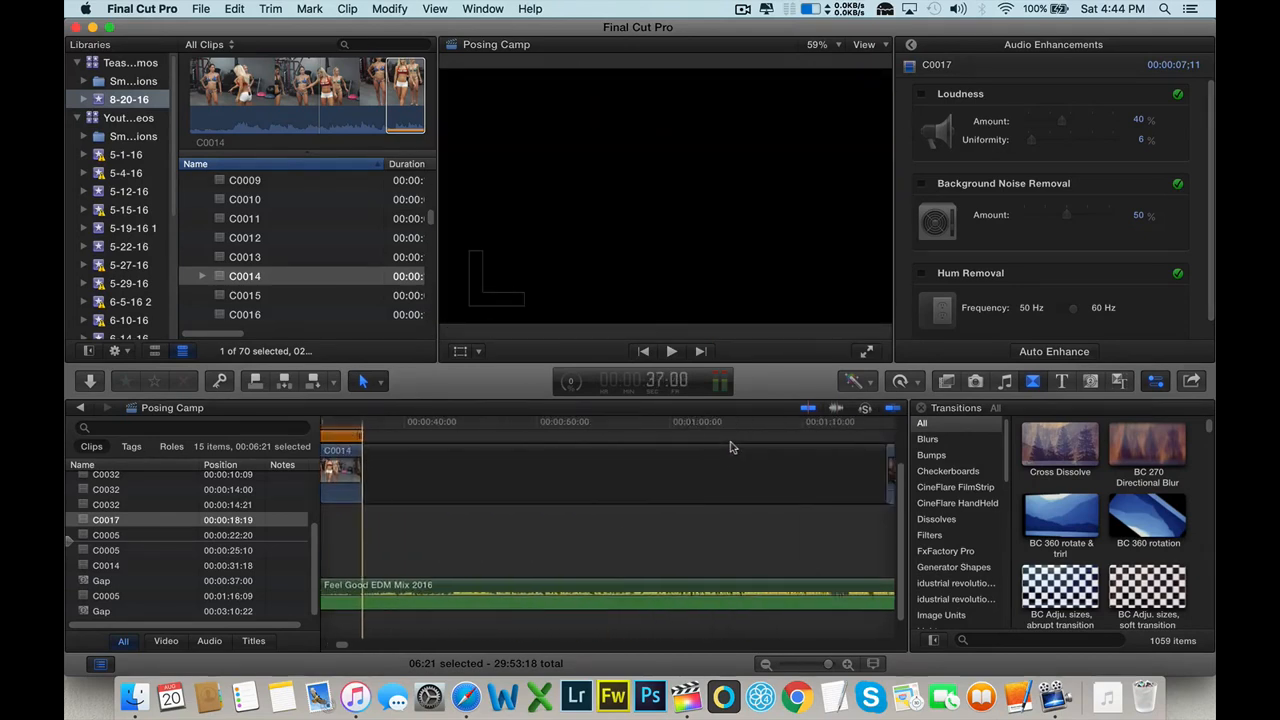
left_click(277, 258)
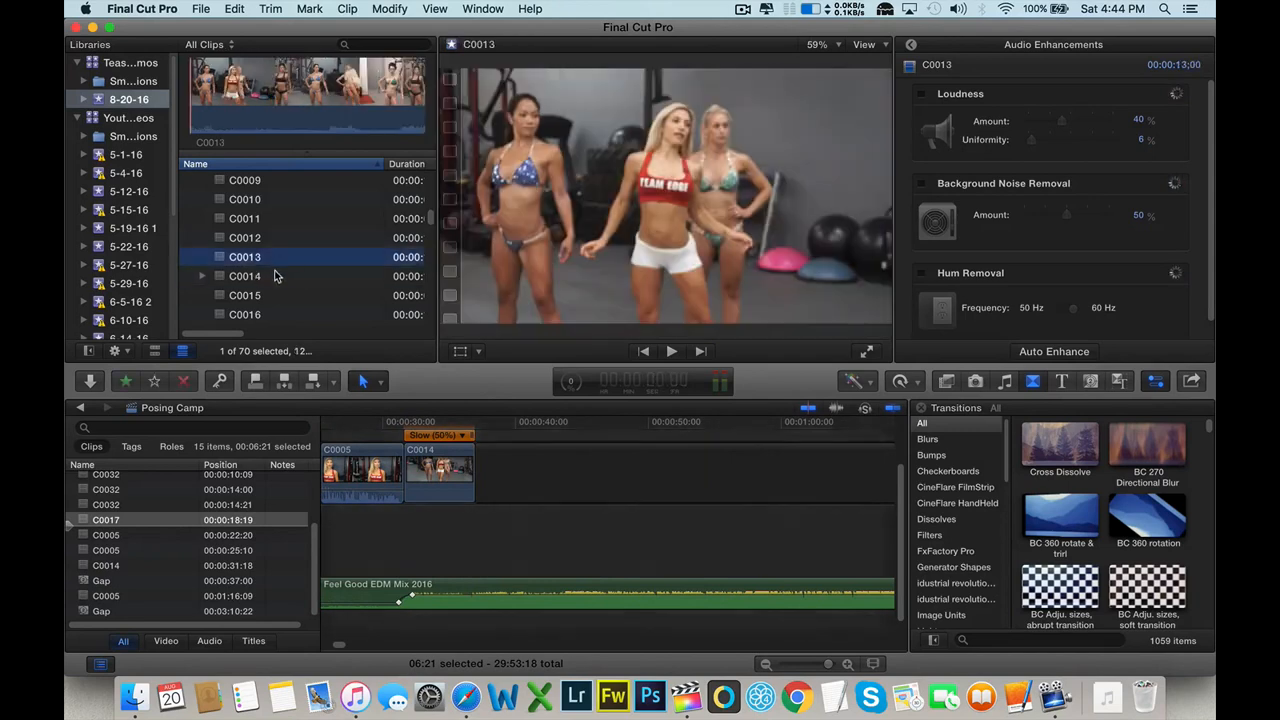
left_click(278, 276)
left_click(252, 123)
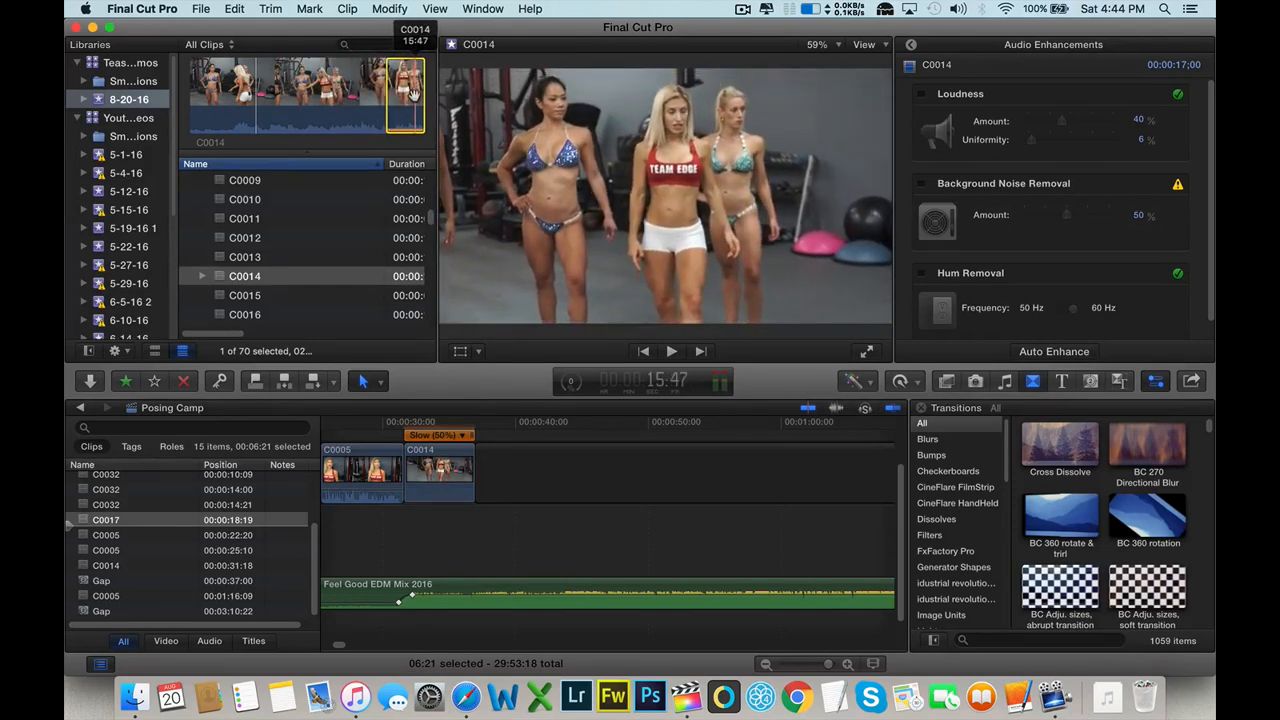
left_click_drag(413, 93, 506, 463)
left_click(535, 473)
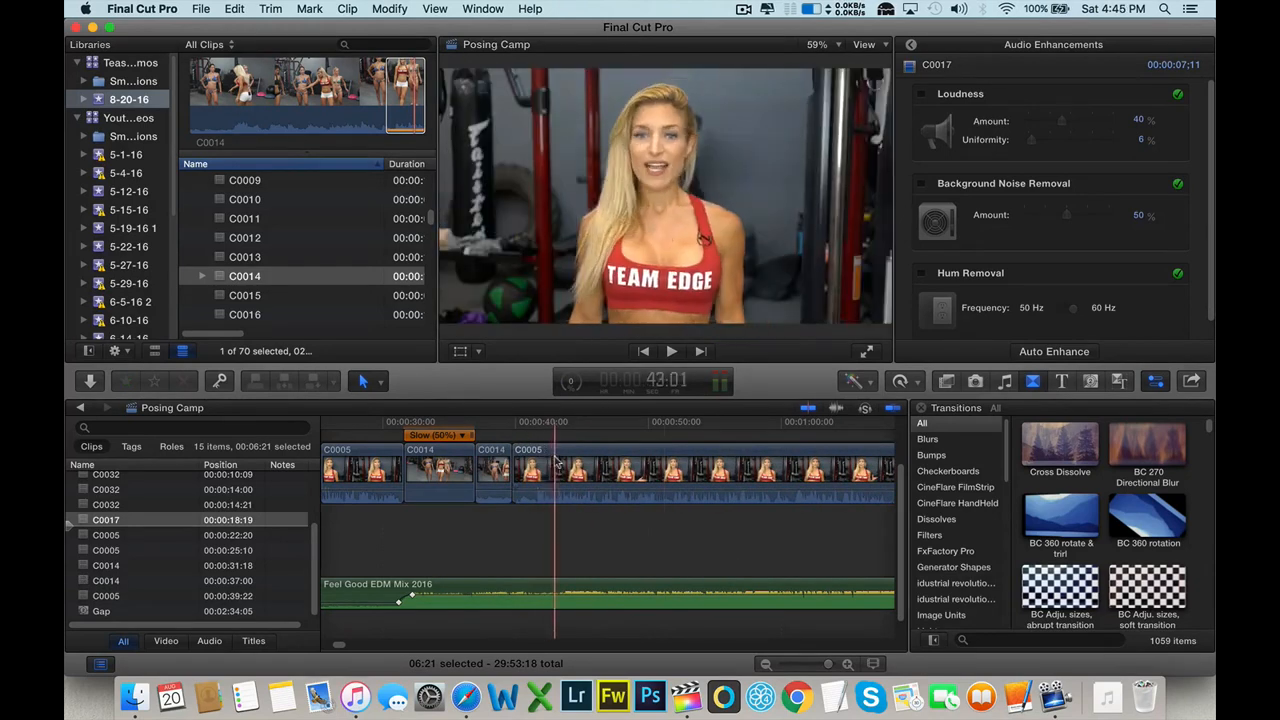
- Select the second C0014 at 37:00 and inspect the surrounding footage in full-screen playback
scroll(560, 465, "left", 5)
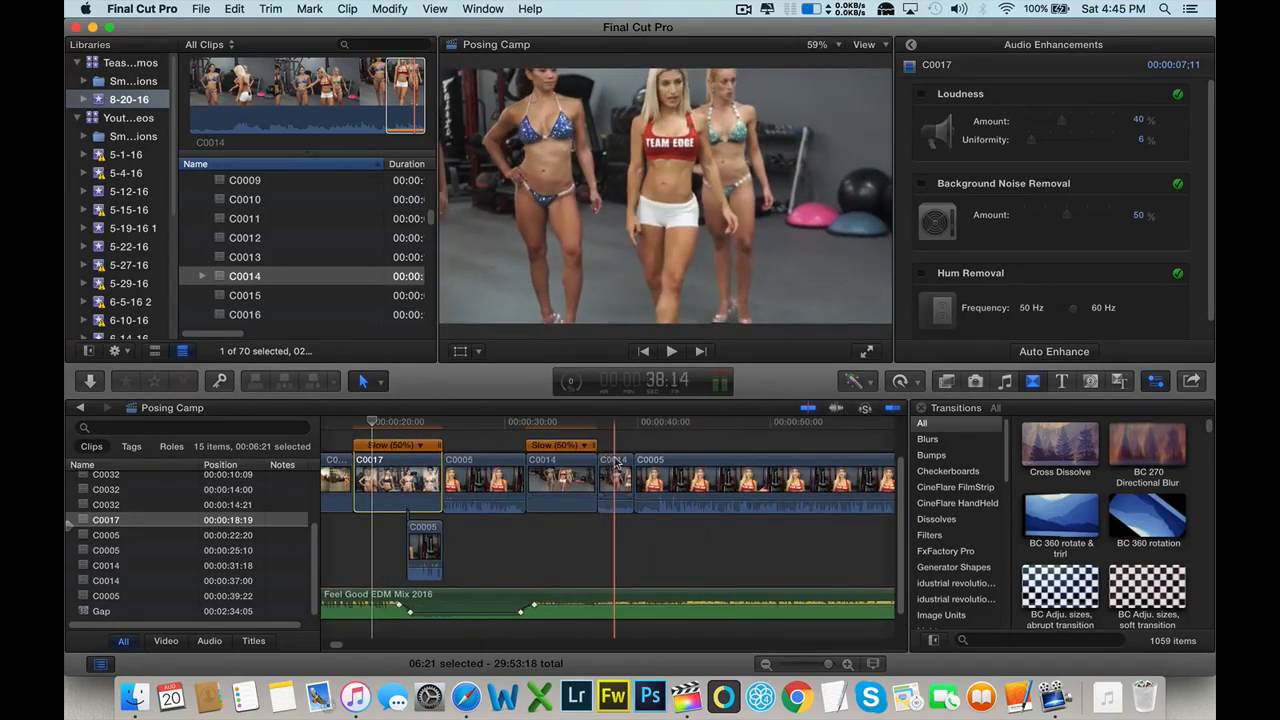
left_click(620, 463)
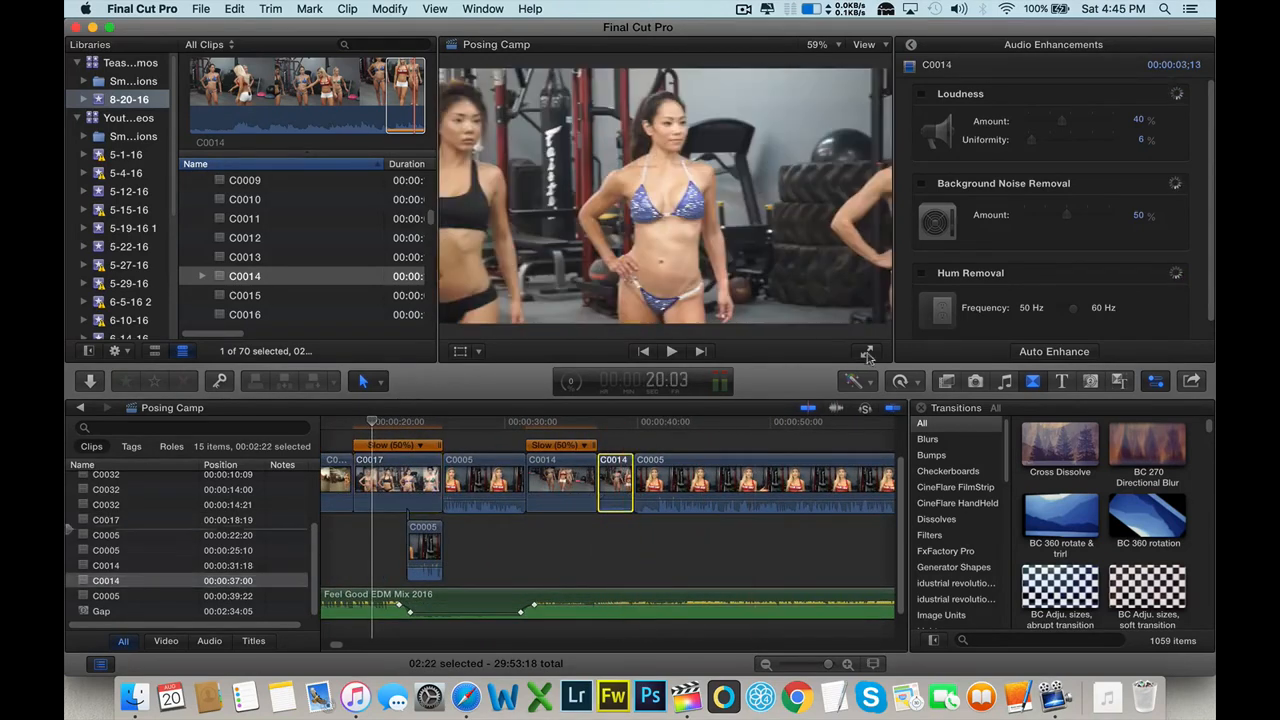
left_click(866, 351)
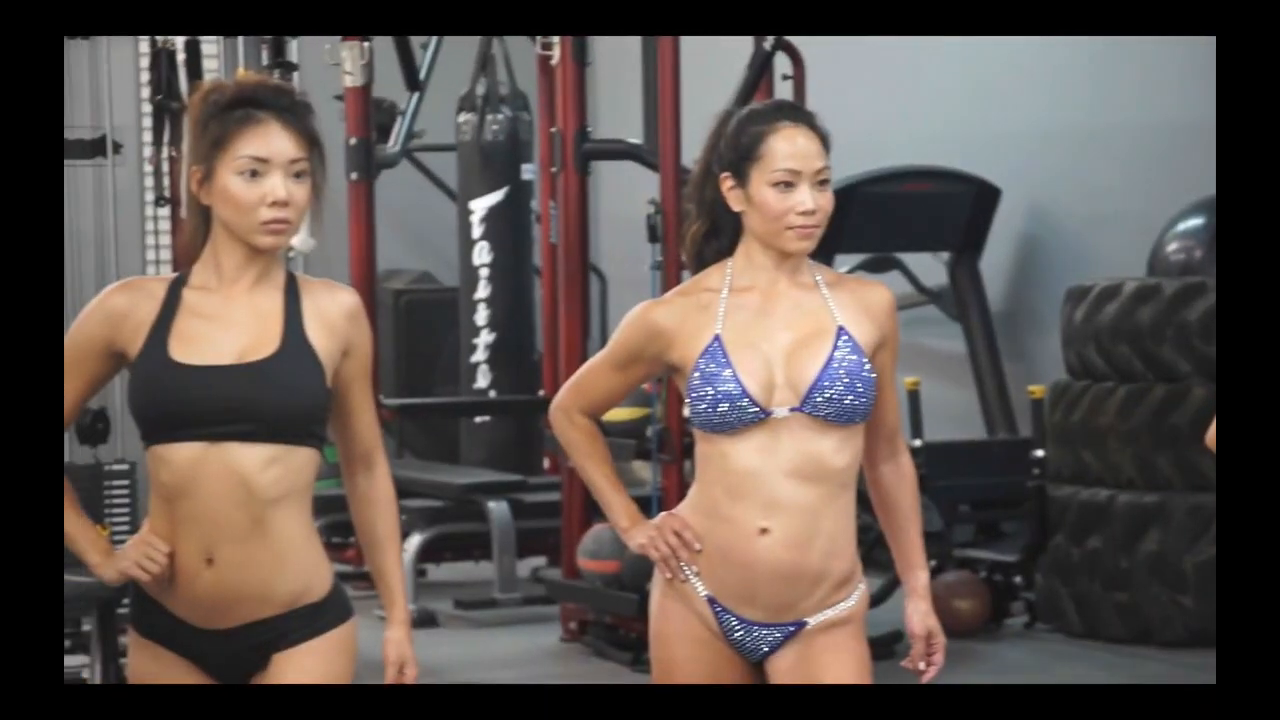
key("Escape")
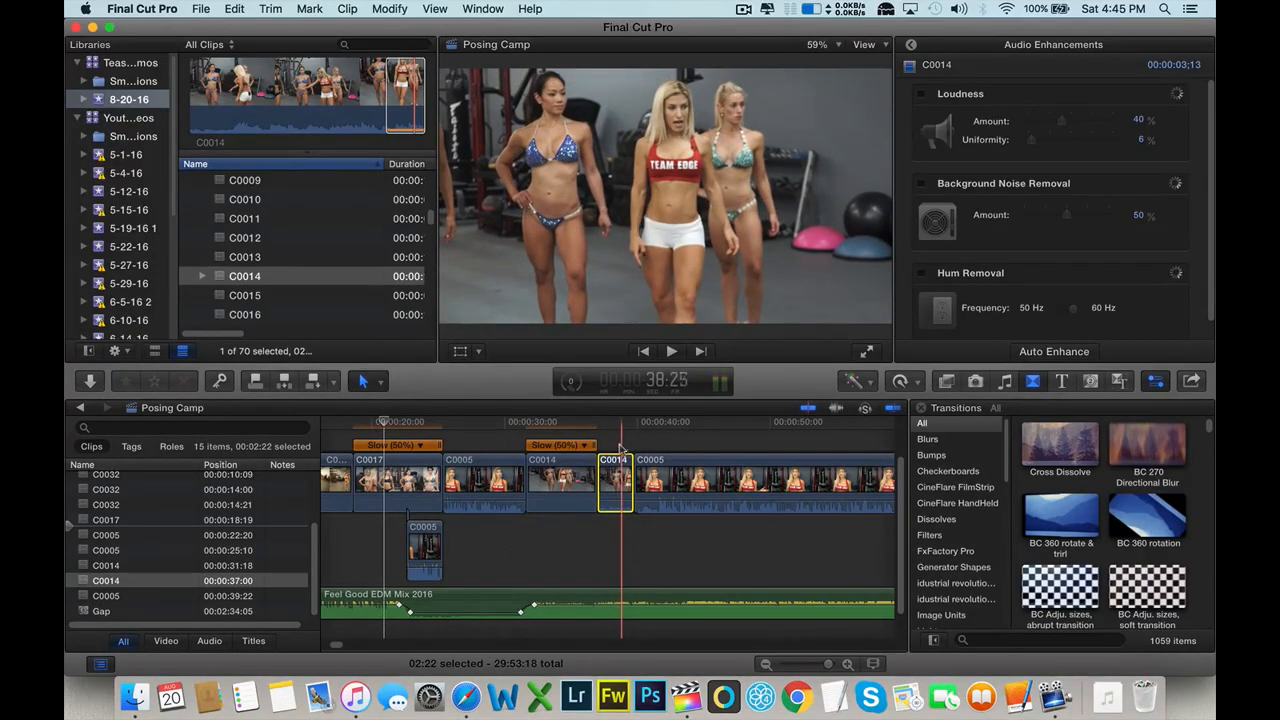
- Move the remaining C0005 piece to 1:36:03, leaving a gap after the second C0014
left_click(681, 467)
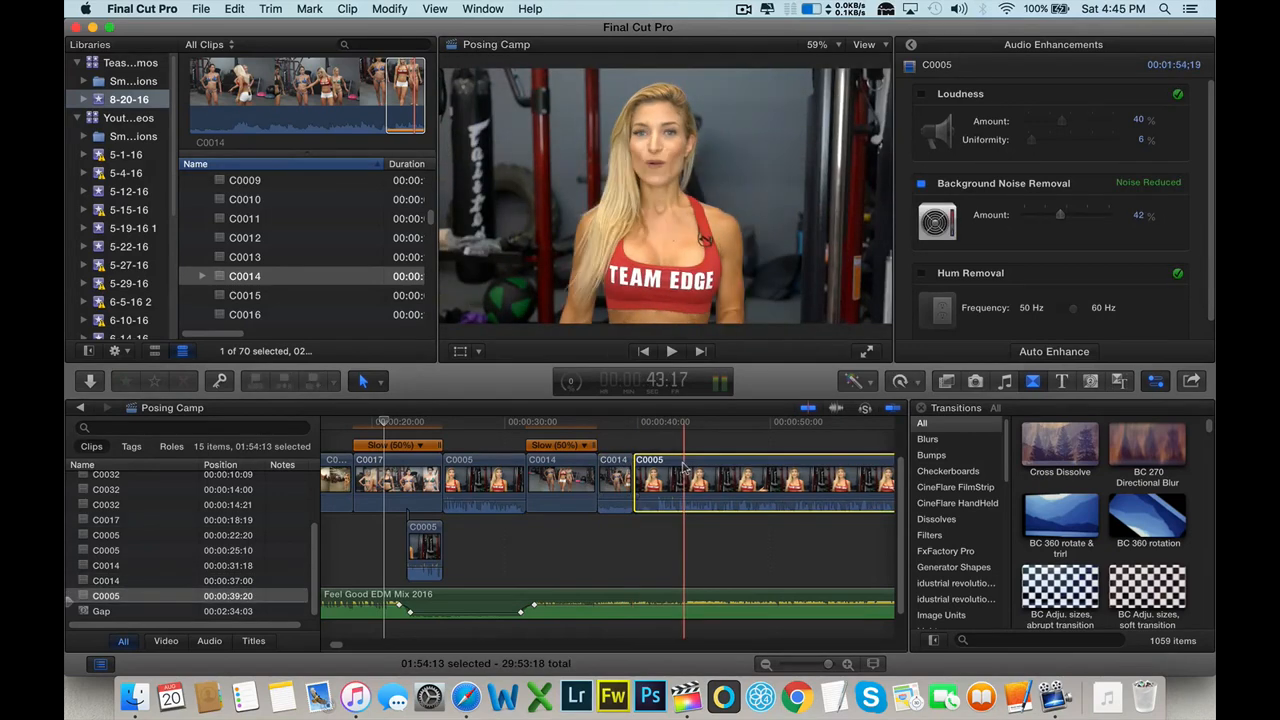
left_click_drag(683, 467, 843, 473)
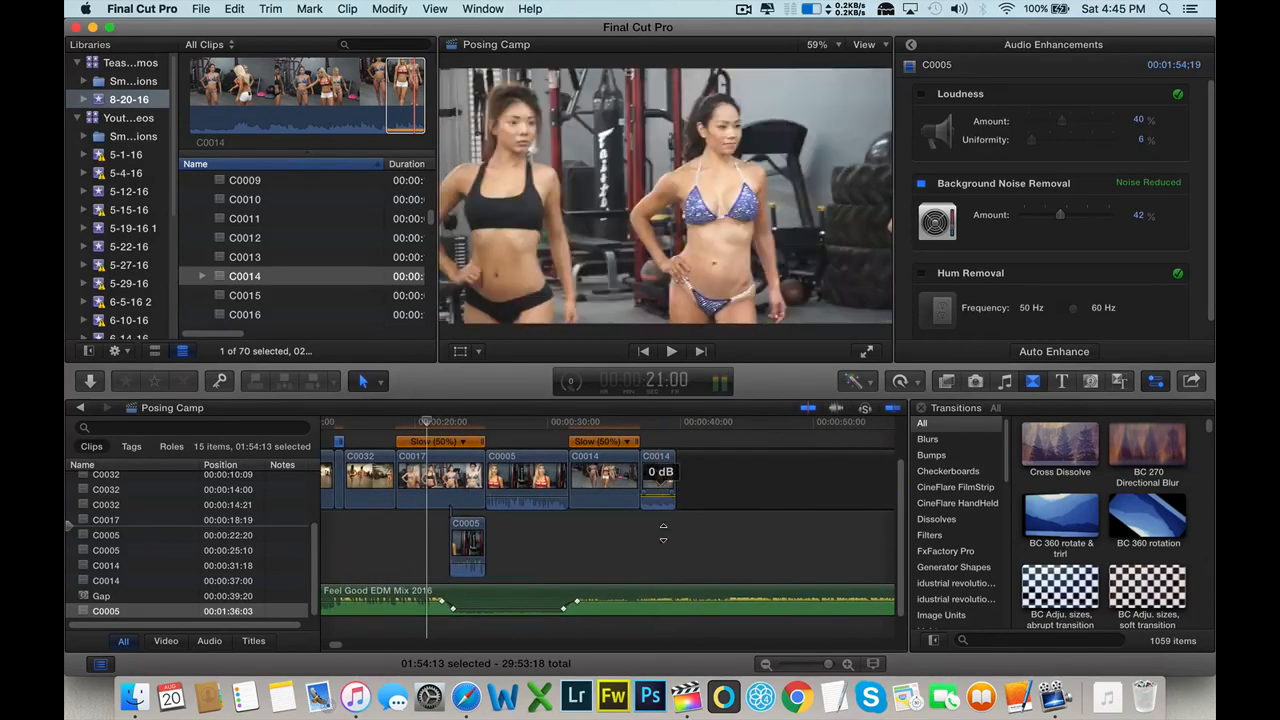
- Apply the 50% slow speed to the moved C0005 piece
left_click(918, 383)
mouse_move(953, 403)
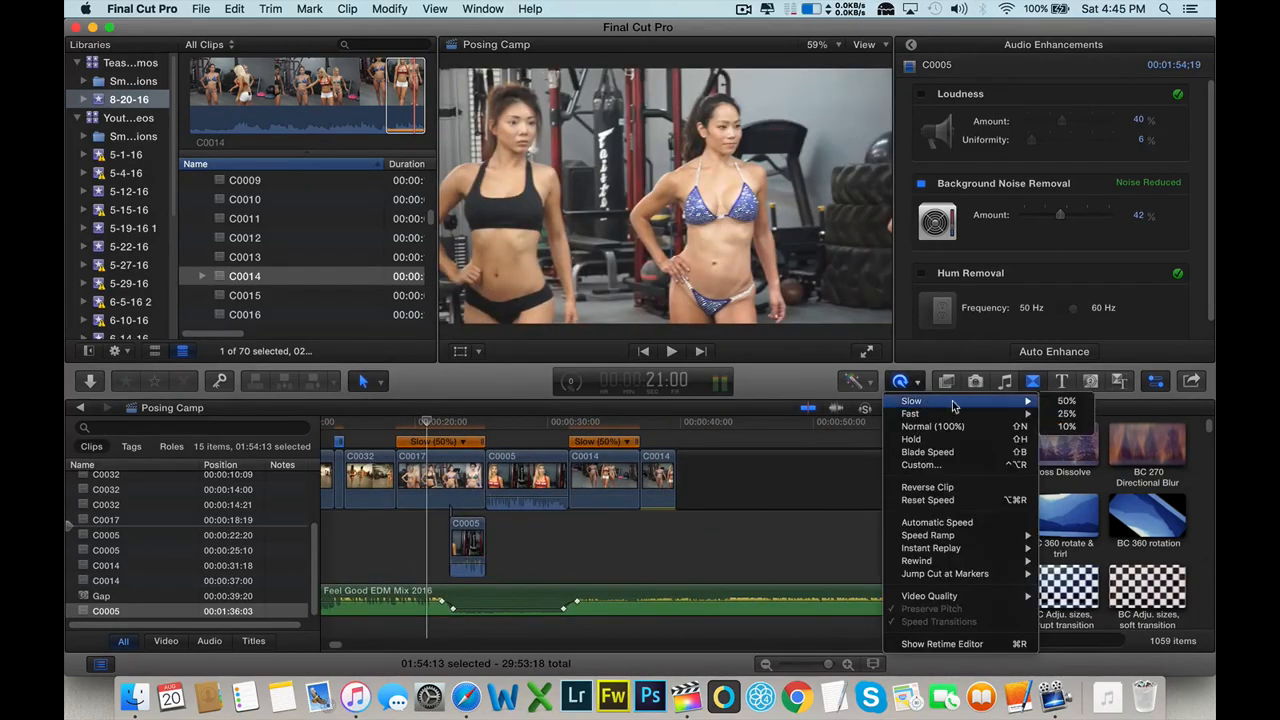
left_click(1064, 401)
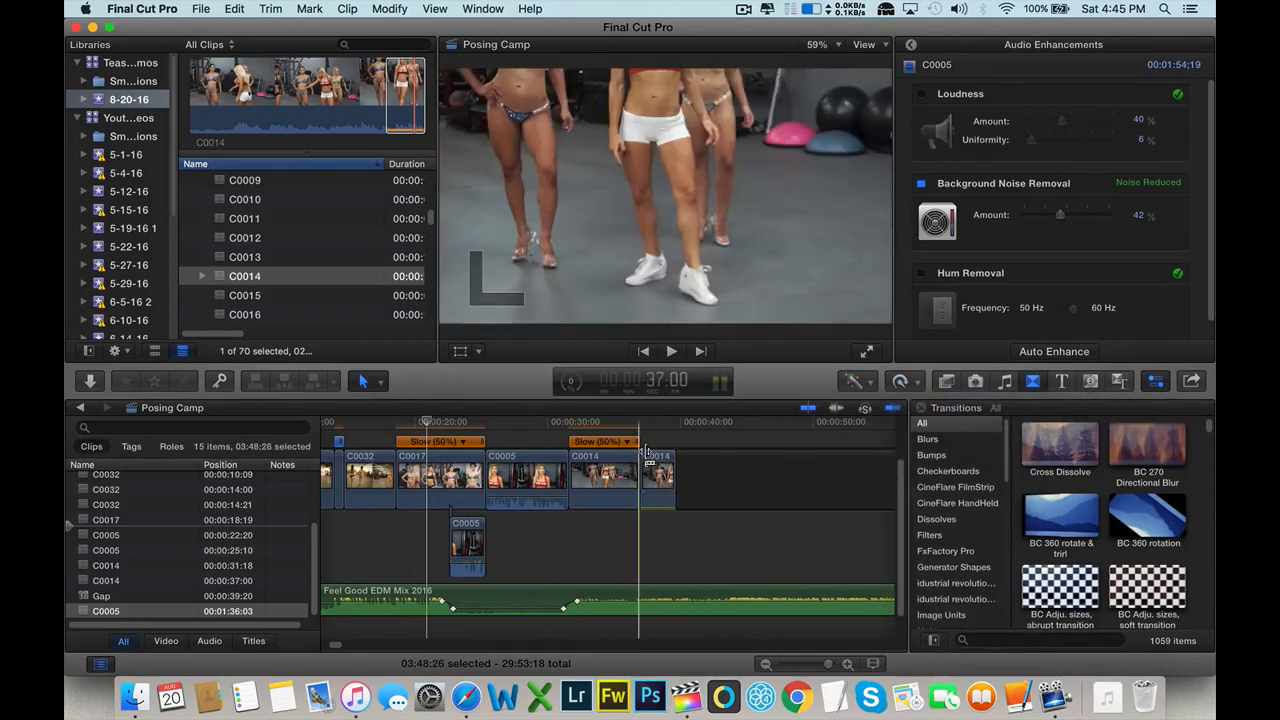
- Select the second C0014 at 37:00 and slow it to 50%
left_click(656, 468)
key("space")
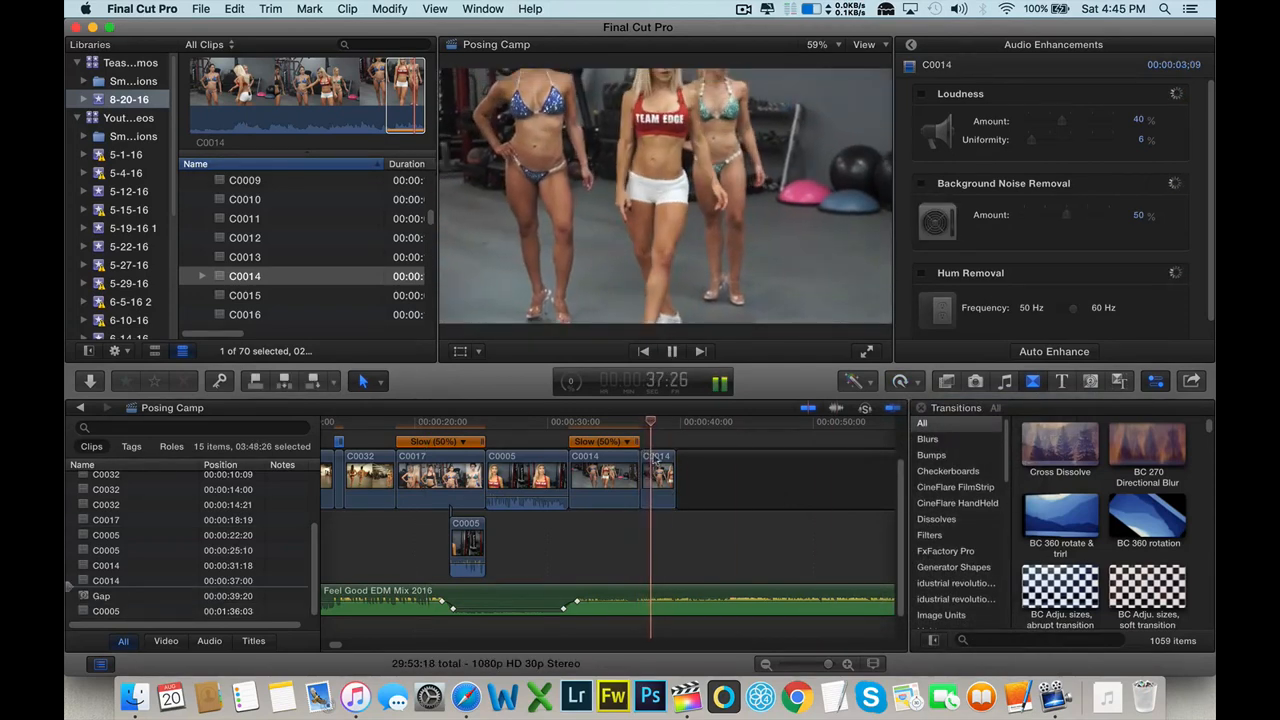
key("space")
left_click(918, 383)
mouse_move(953, 403)
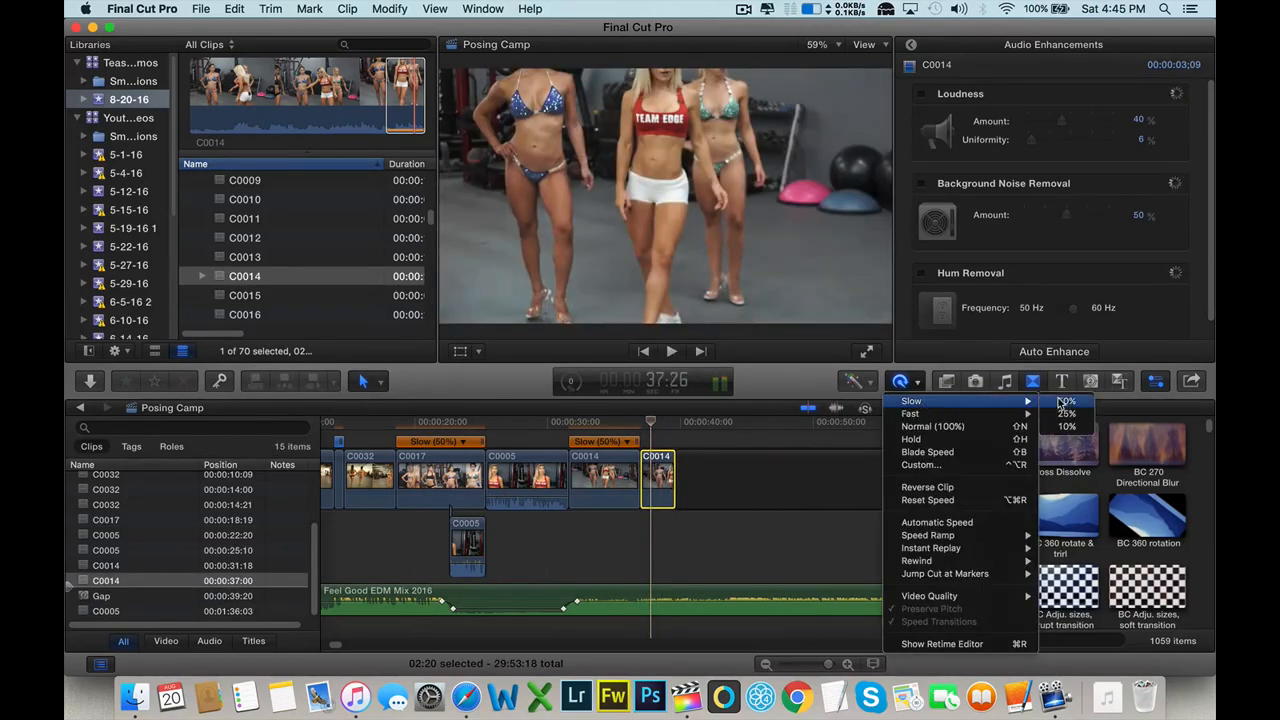
left_click(1060, 400)
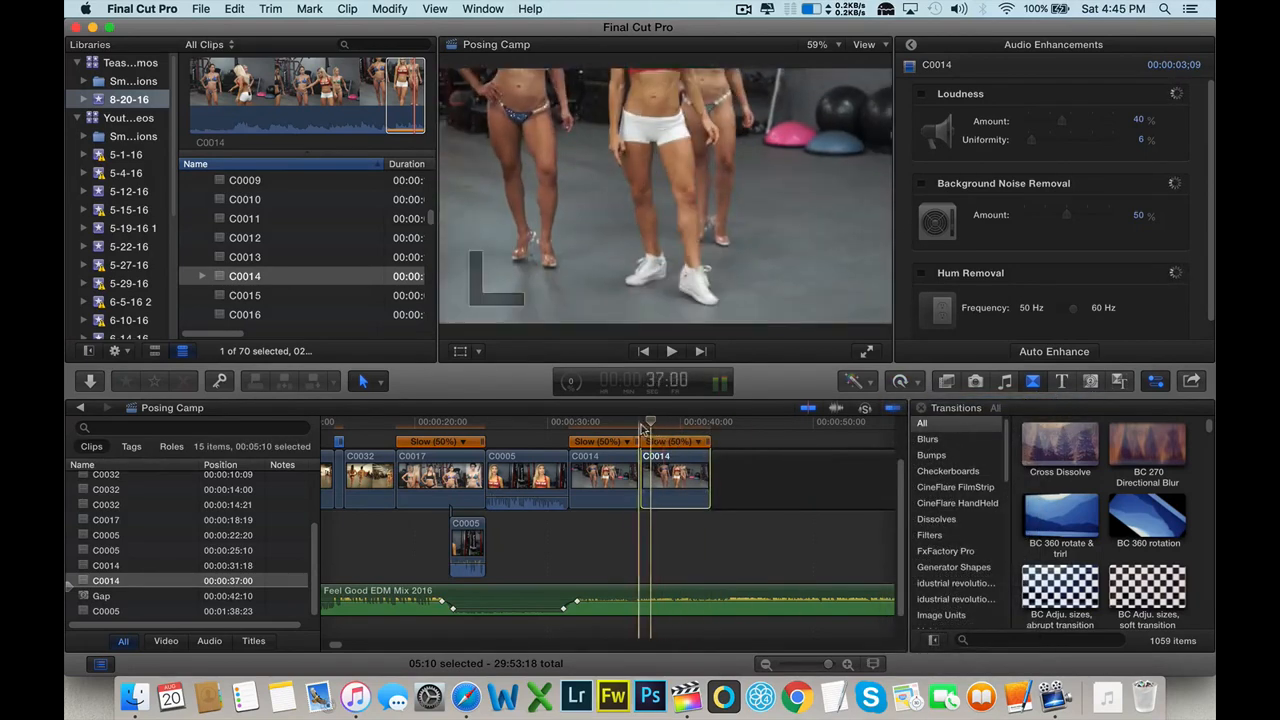
- Replay the slowed second C0014 and trim its end back to 40:26
key("space")
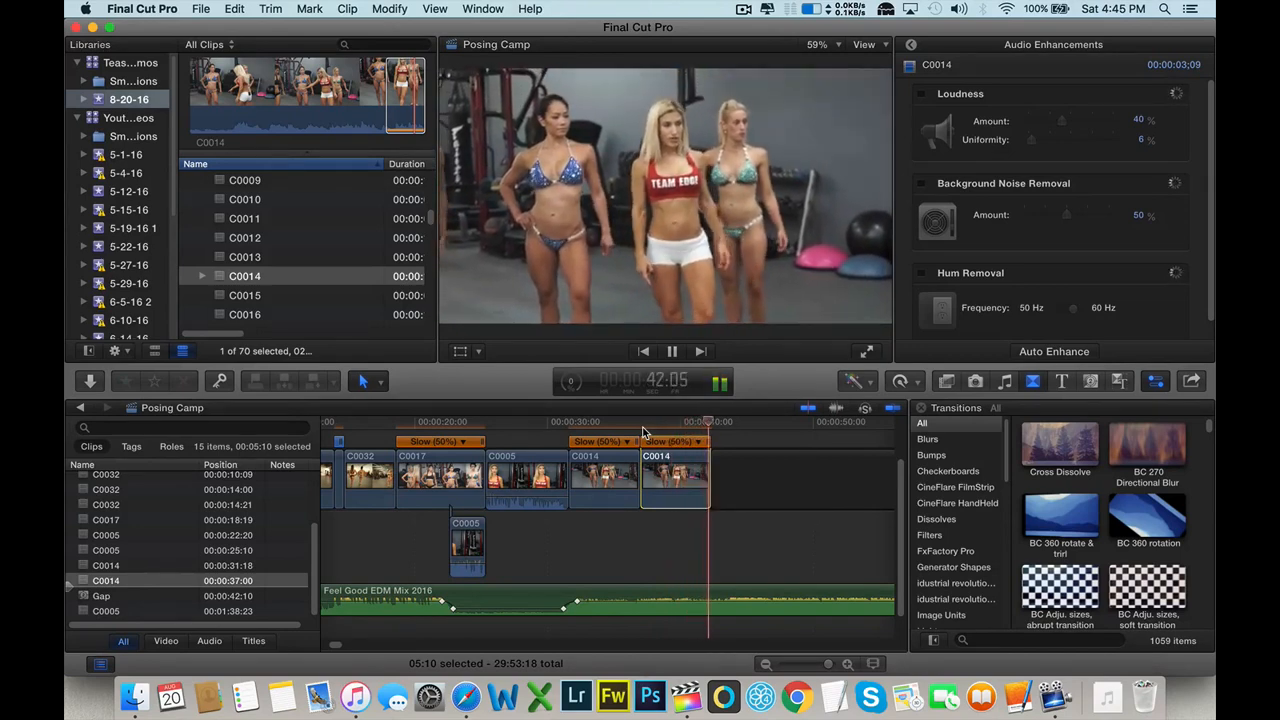
left_click(645, 431)
key("space")
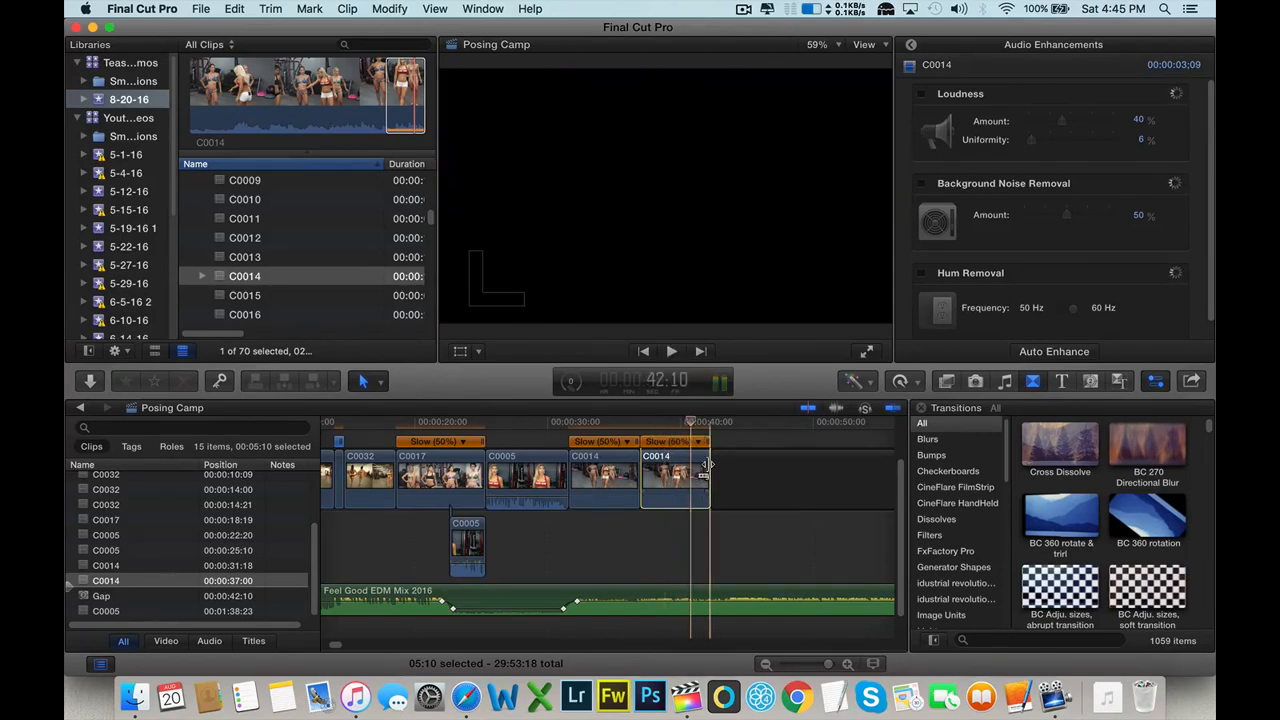
left_click_drag(705, 465, 688, 466)
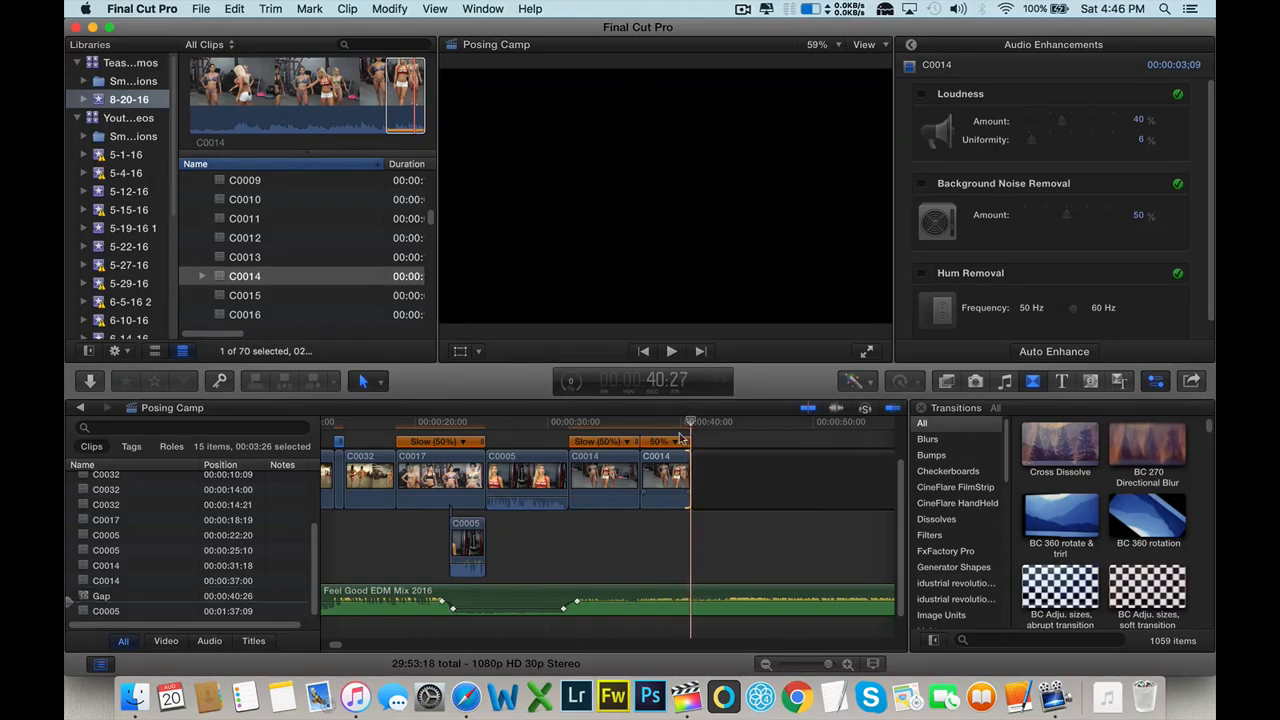
- Check the empty stretch after the trimmed C0014 and preview the source clip C0015
scroll(679, 438, "right", 3)
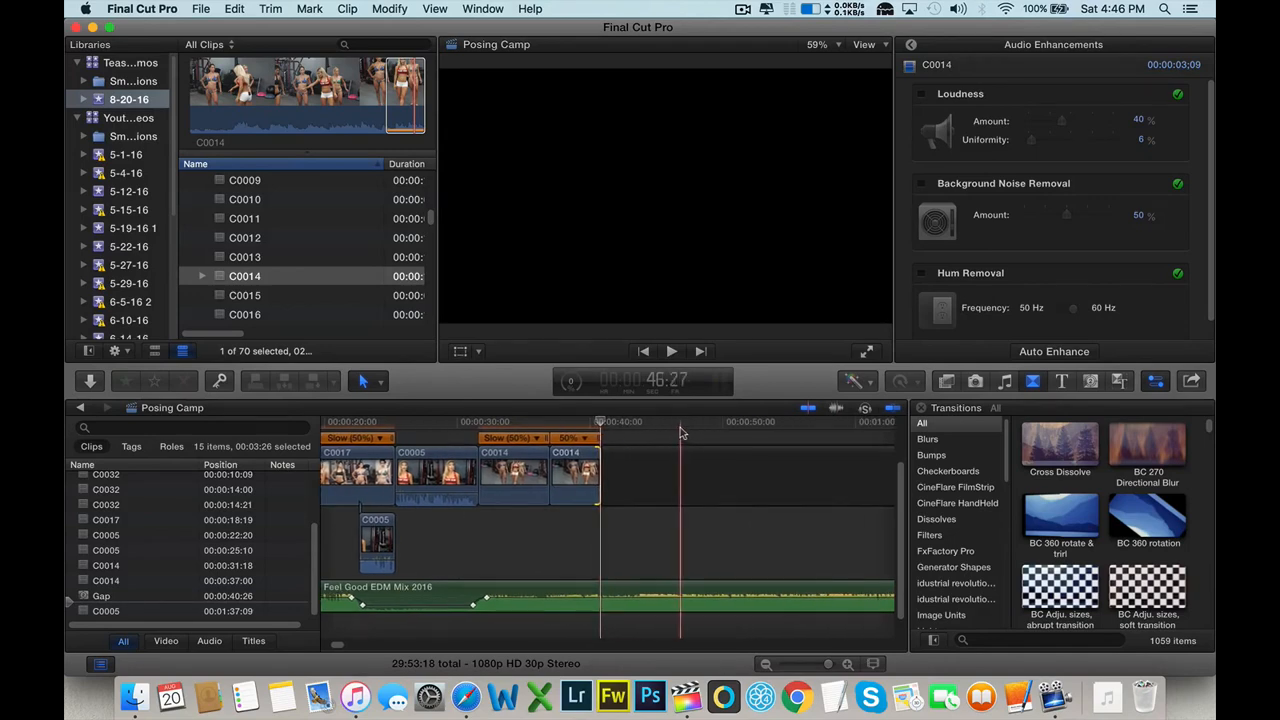
scroll(683, 433, "right", 10)
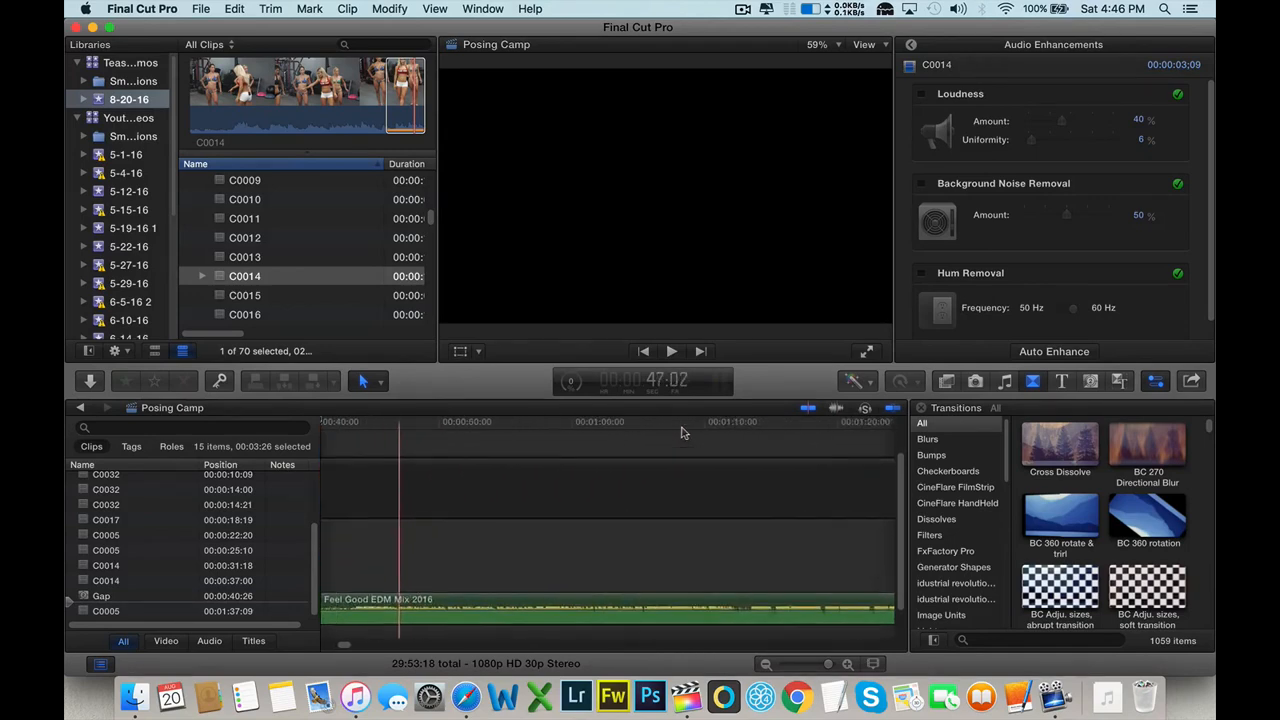
scroll(677, 430, "left", 1)
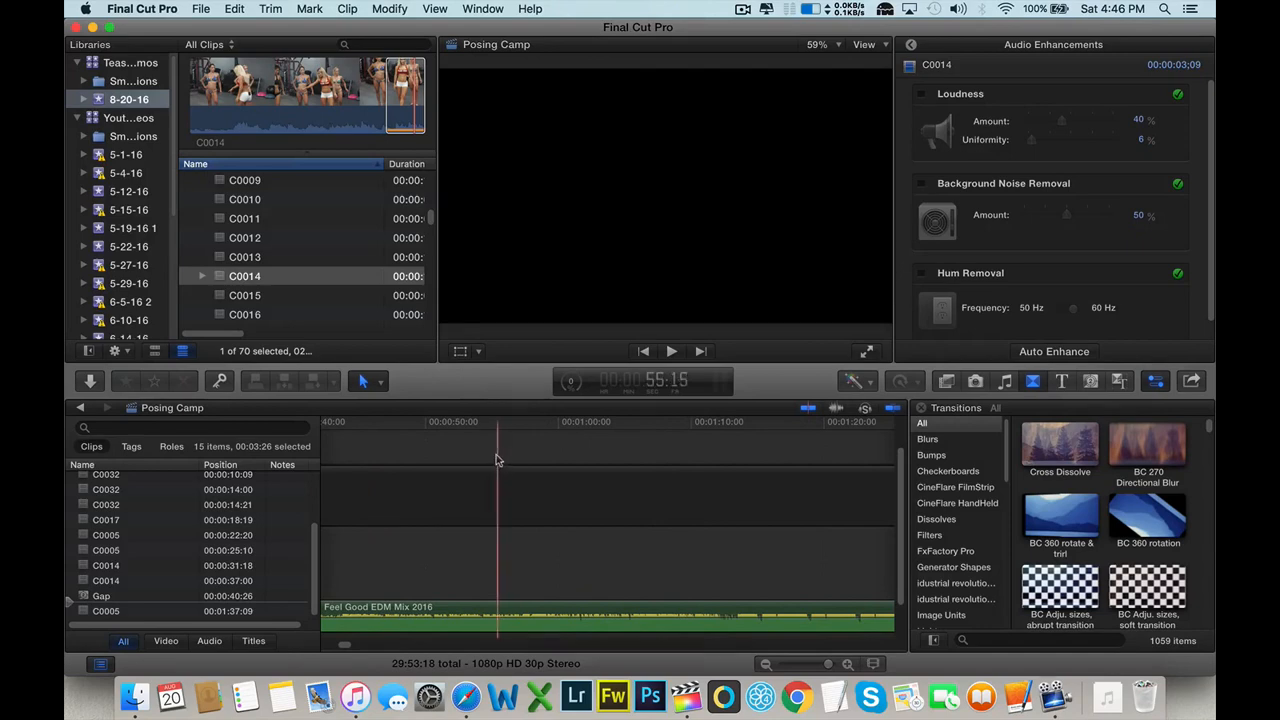
scroll(497, 460, "left", 14)
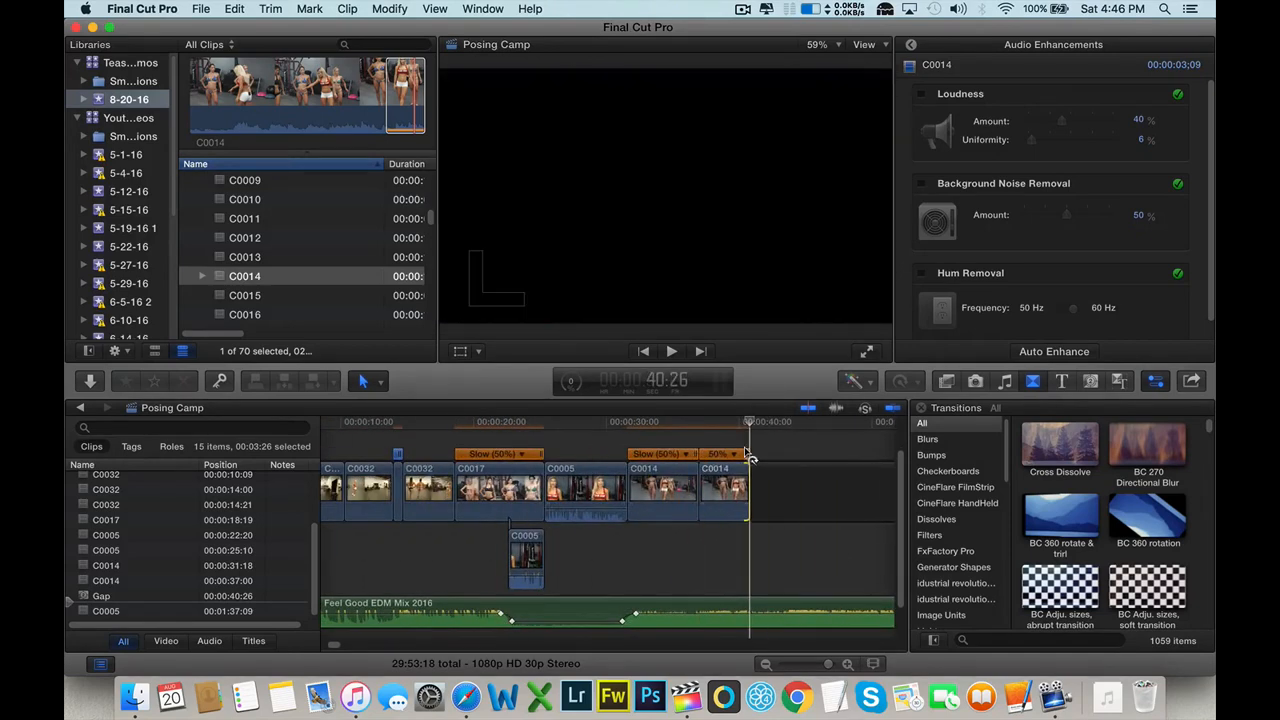
left_click(255, 297)
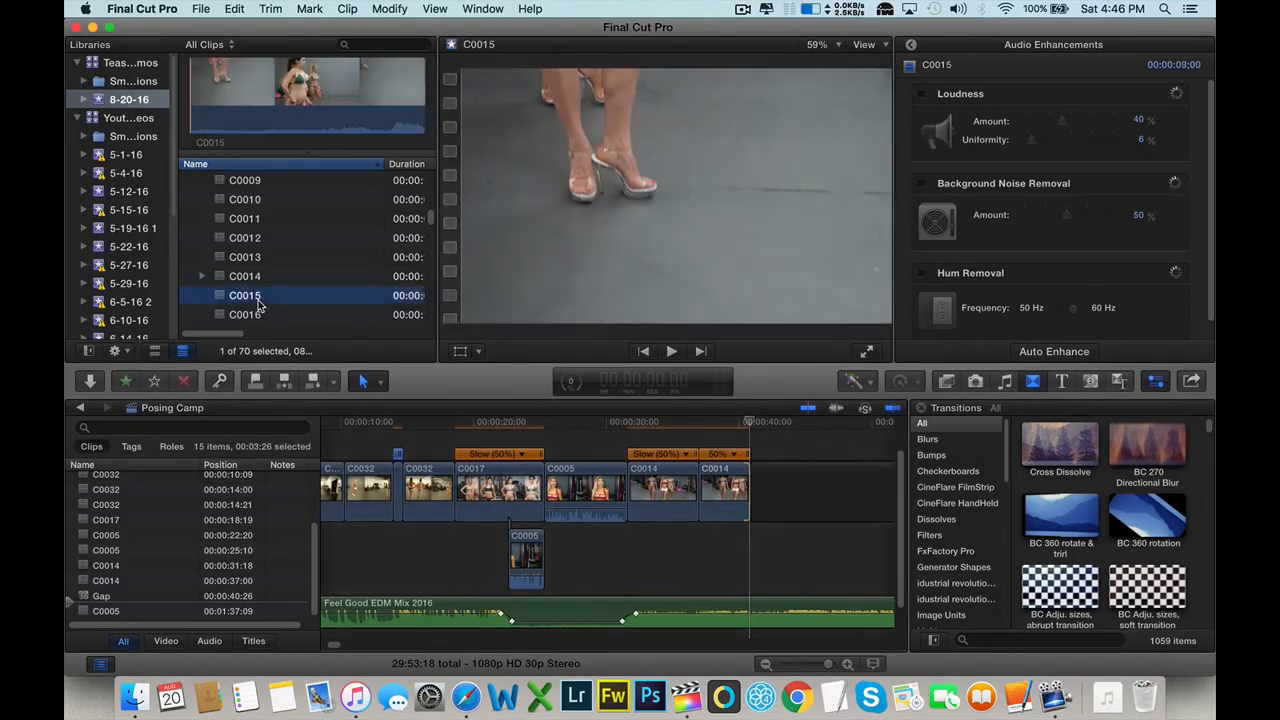
left_click(243, 95)
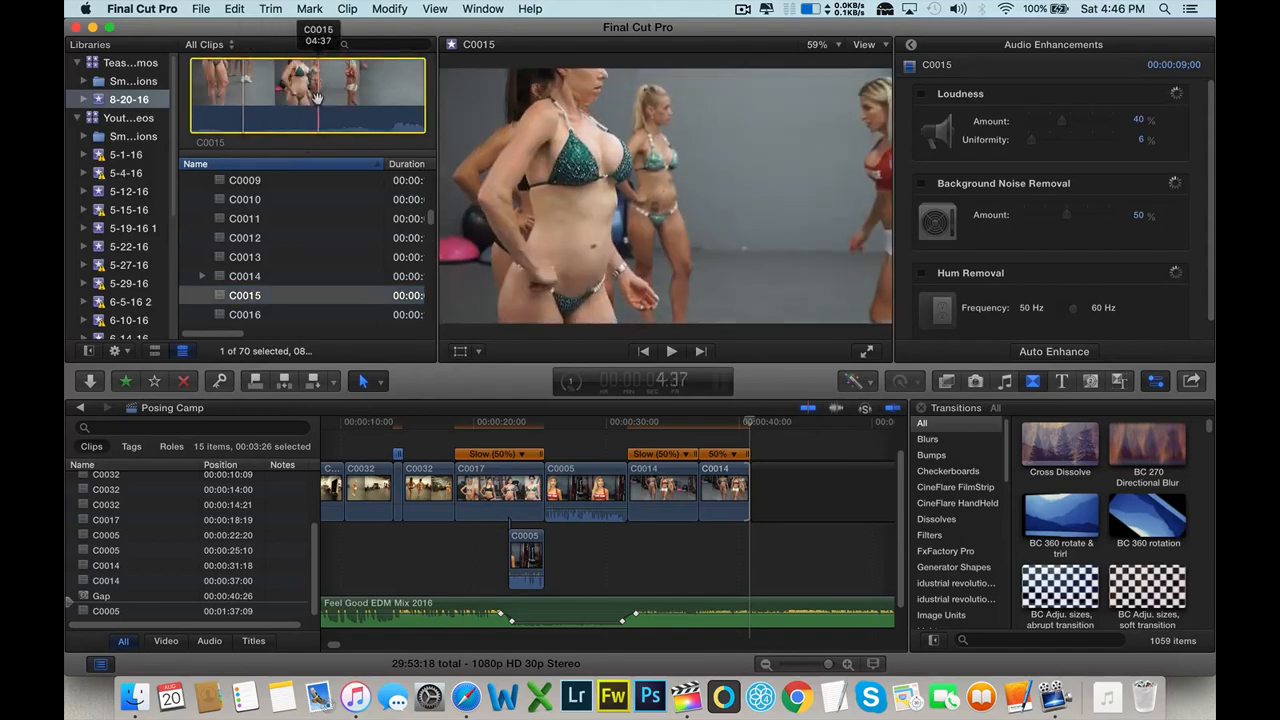
- Locate the remaining C0005 piece in the timeline and play it from its start at 1:37:09
left_click(755, 529)
scroll(755, 527, "right", 12)
scroll(755, 527, "left", 6)
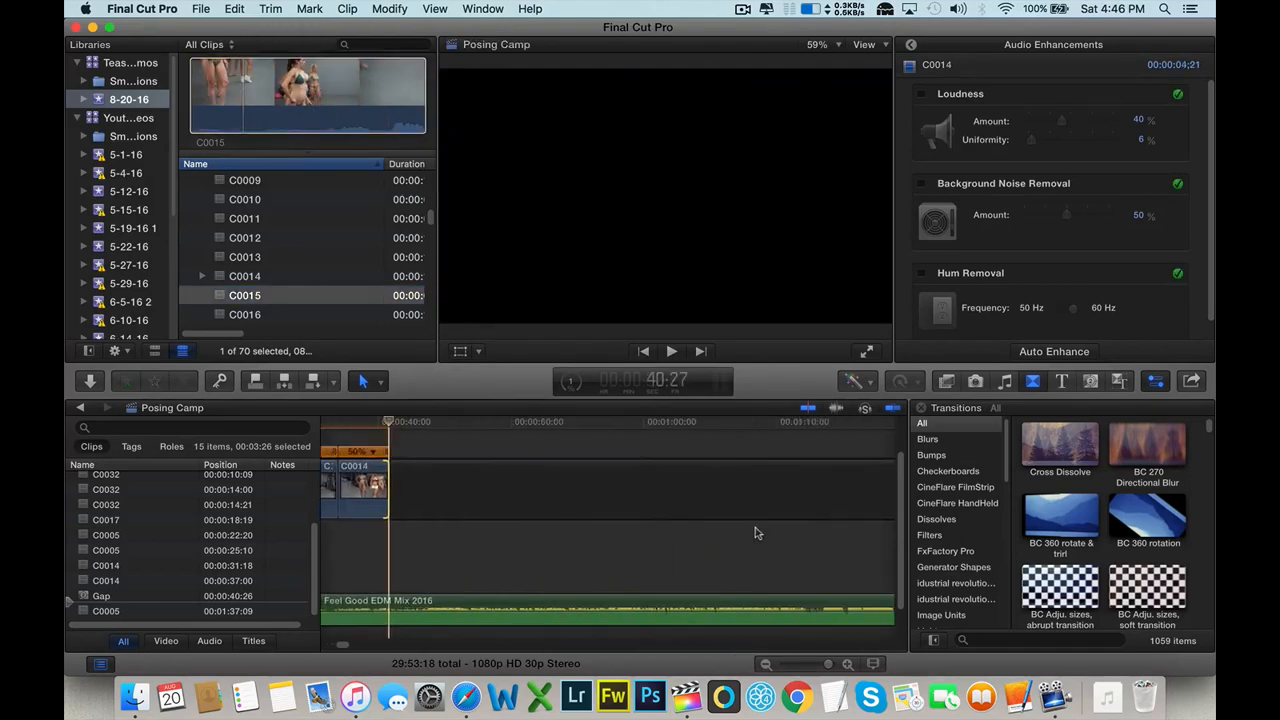
left_click(518, 601)
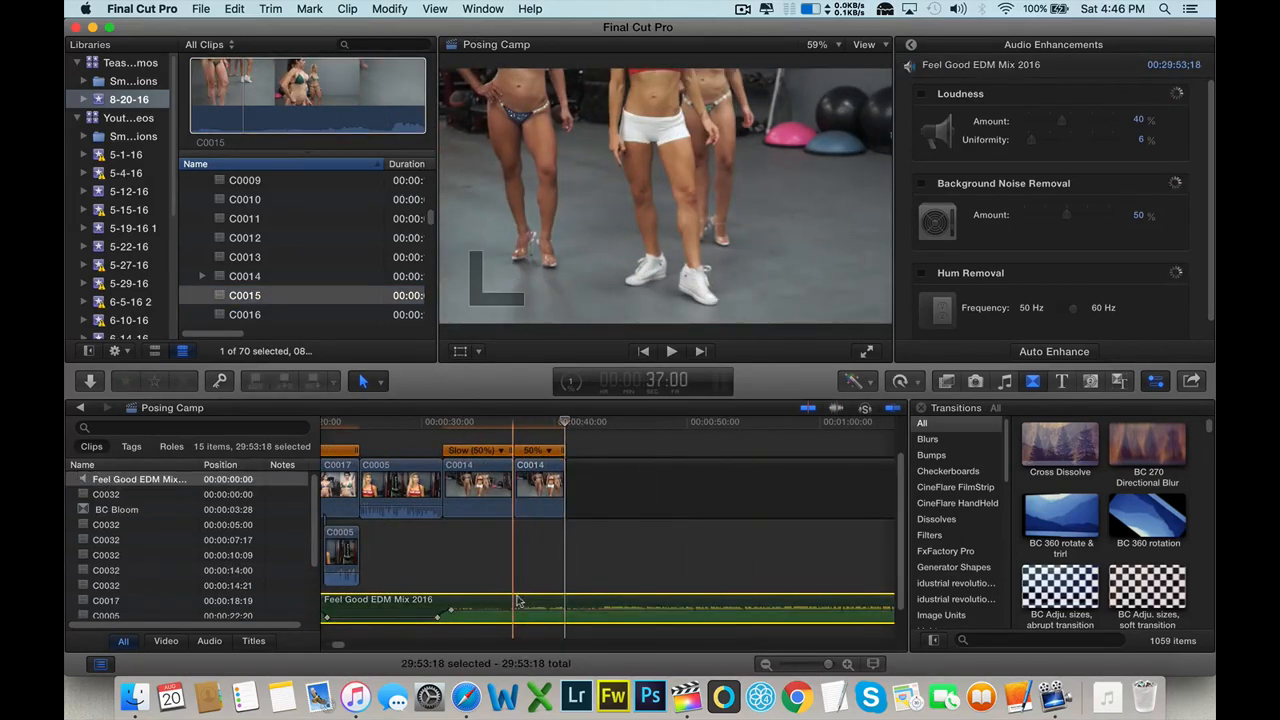
scroll(518, 601, "right", 15)
scroll(518, 601, "right", 5)
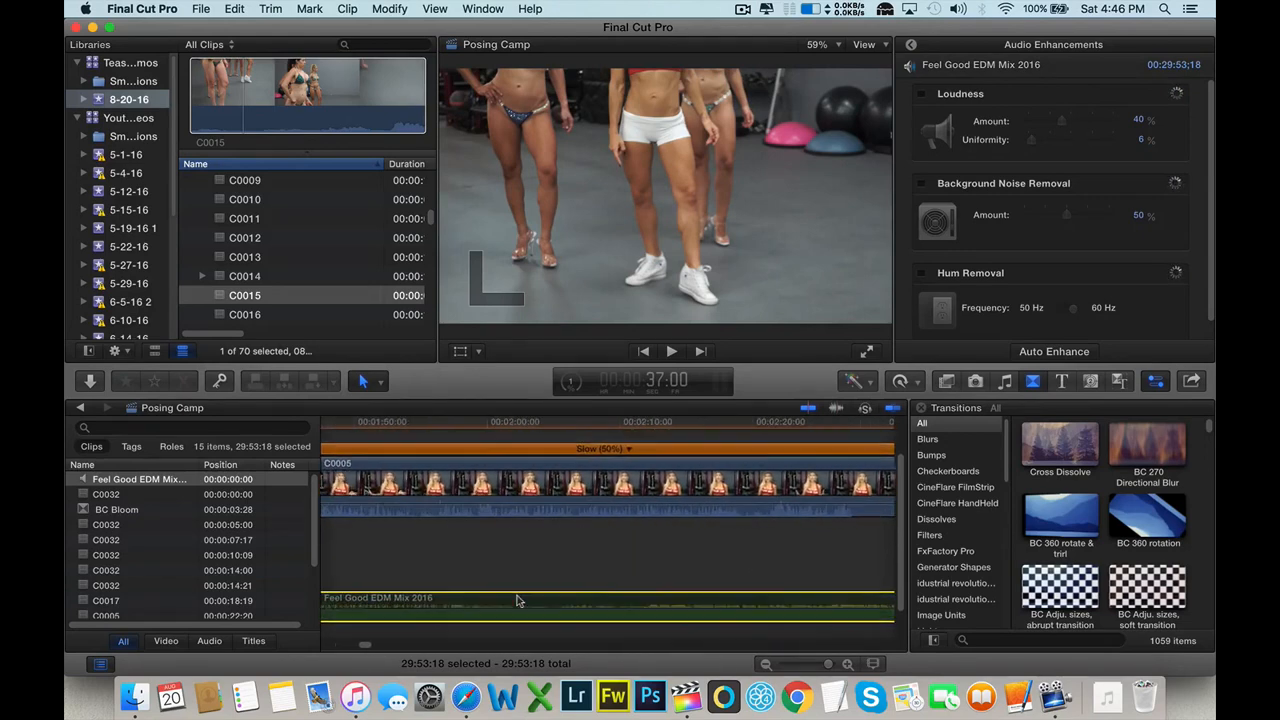
scroll(520, 599, "left", 3)
left_click_drag(408, 421, 357, 432)
left_click(357, 432)
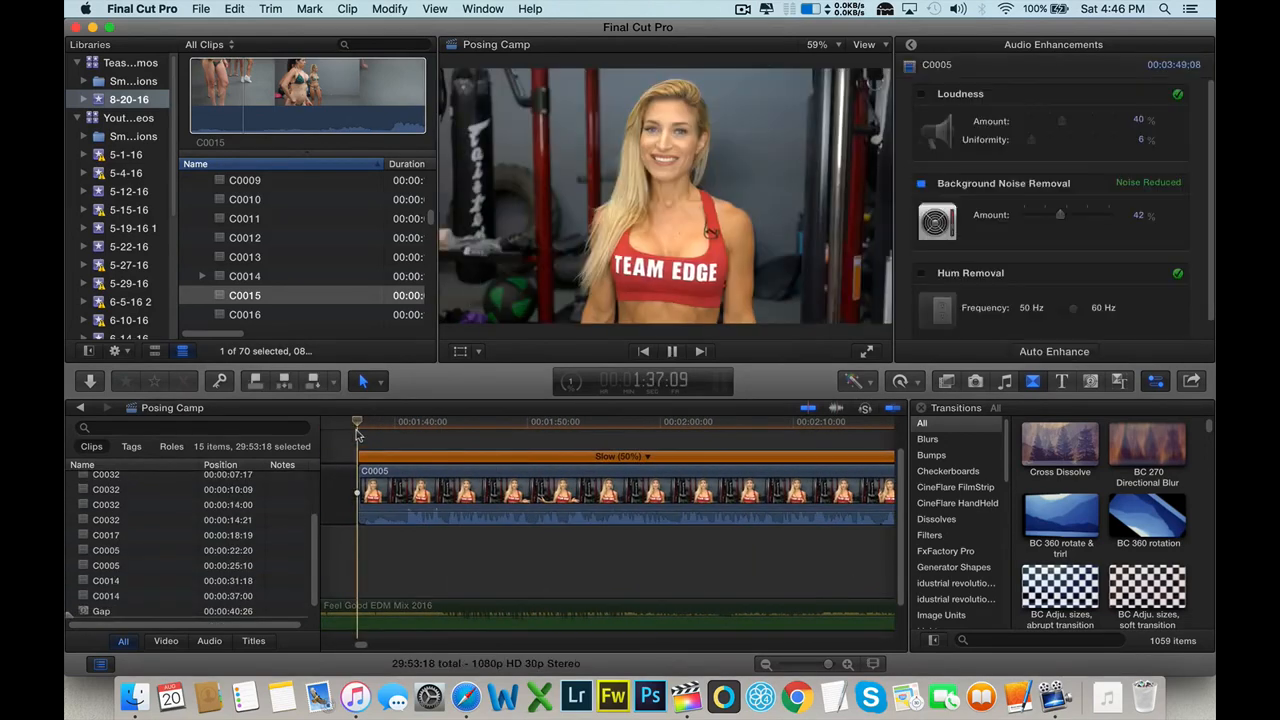
key("space")
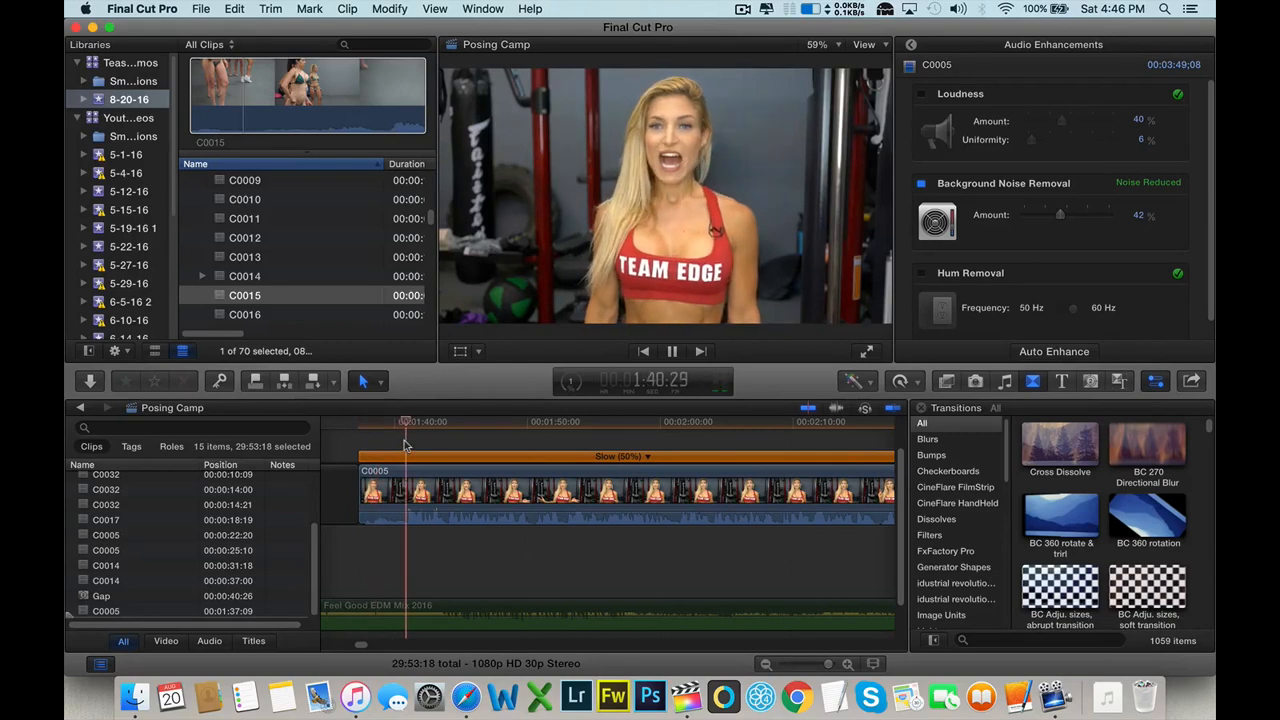
- Restore the C0005 piece at 1:37:09 to normal 100% speed
left_click(410, 490)
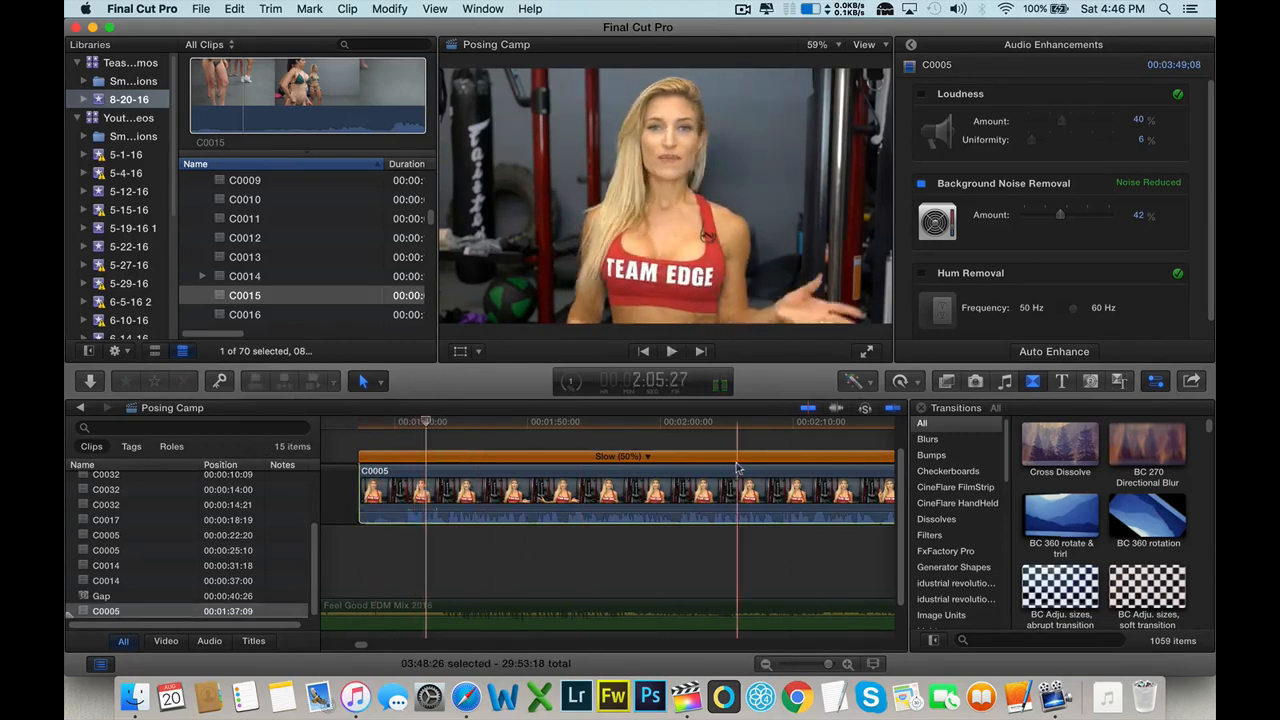
left_click(900, 381)
mouse_move(926, 414)
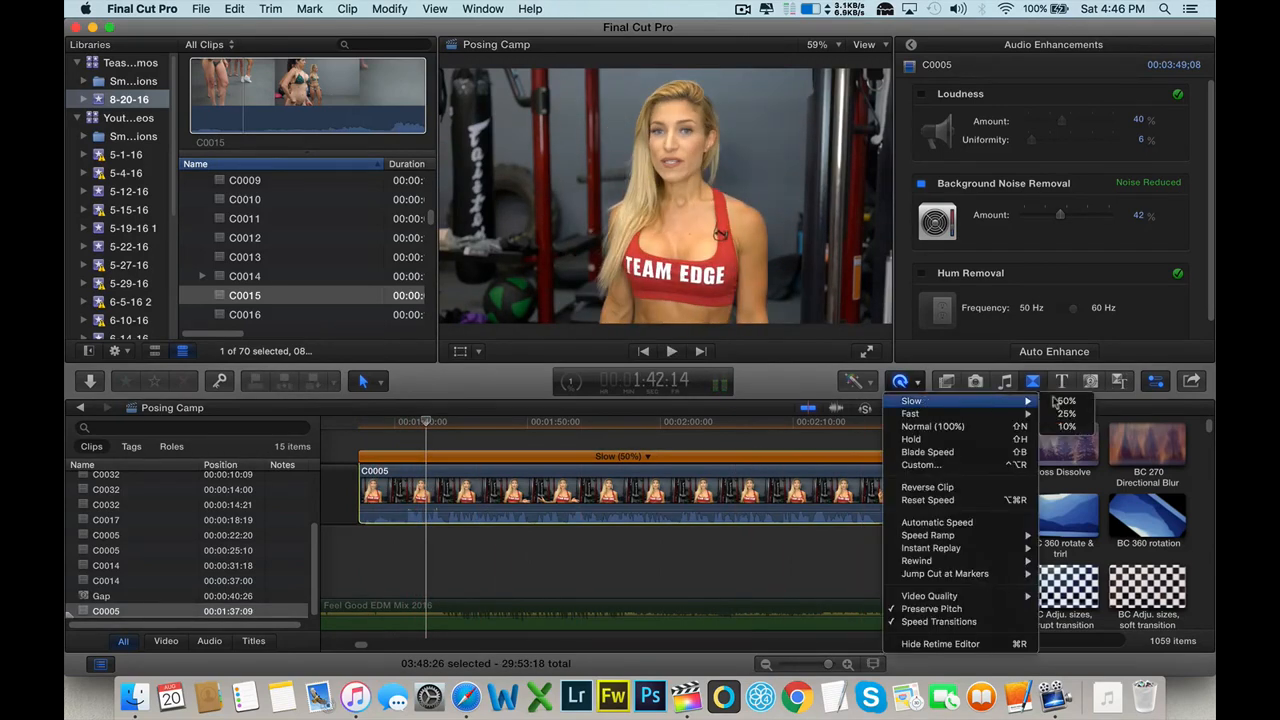
left_click(932, 426)
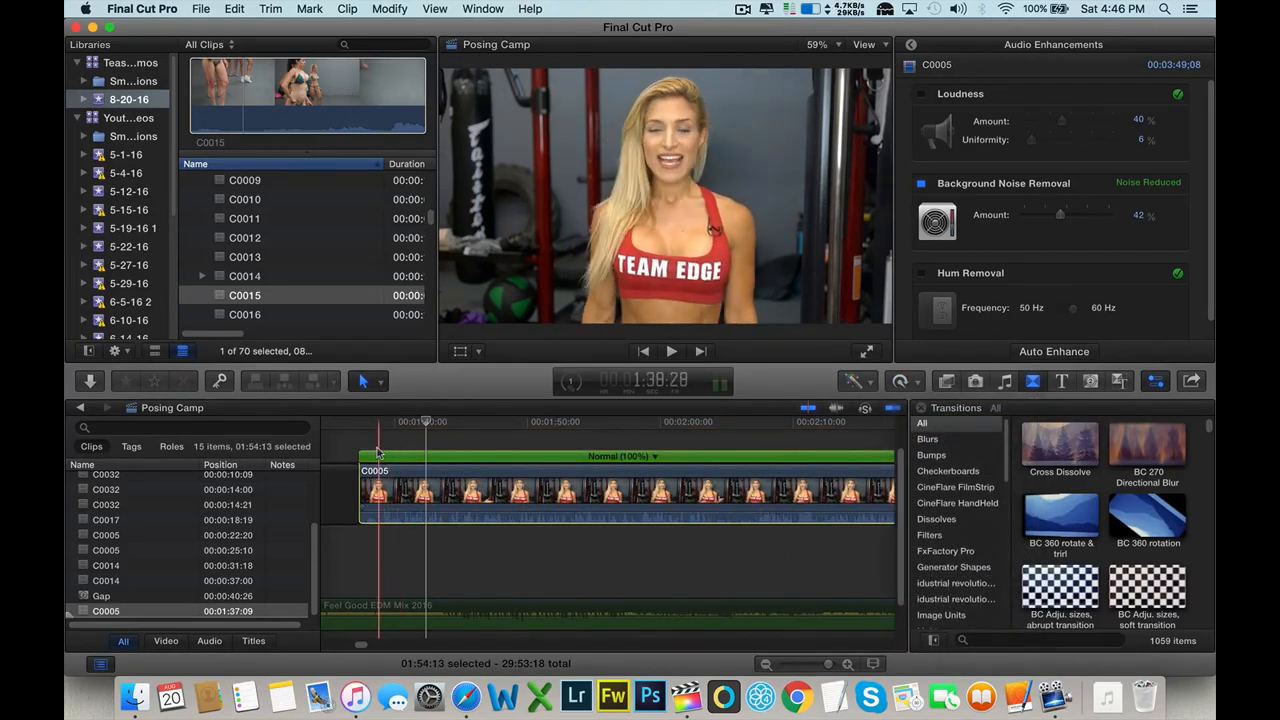
- Play the opening part of the C0005 interview piece twice to review what is said
key("space")
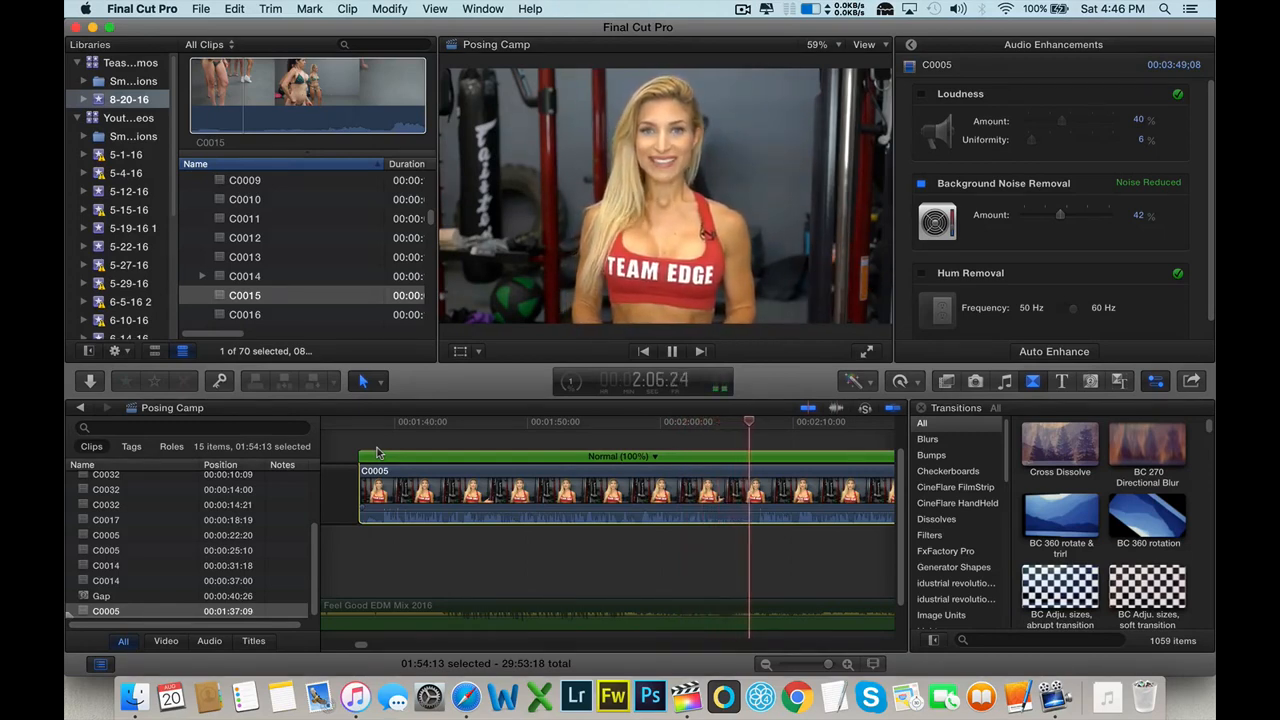
left_click(378, 453)
left_click(381, 442)
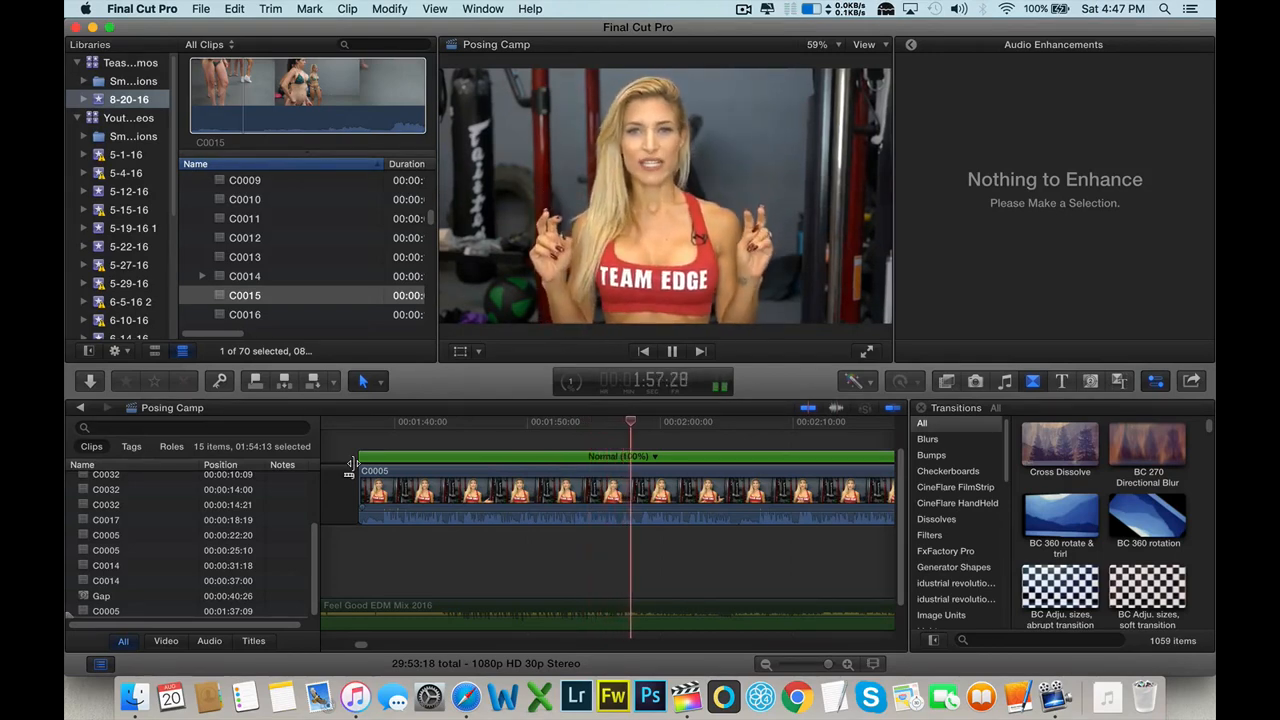
key("space")
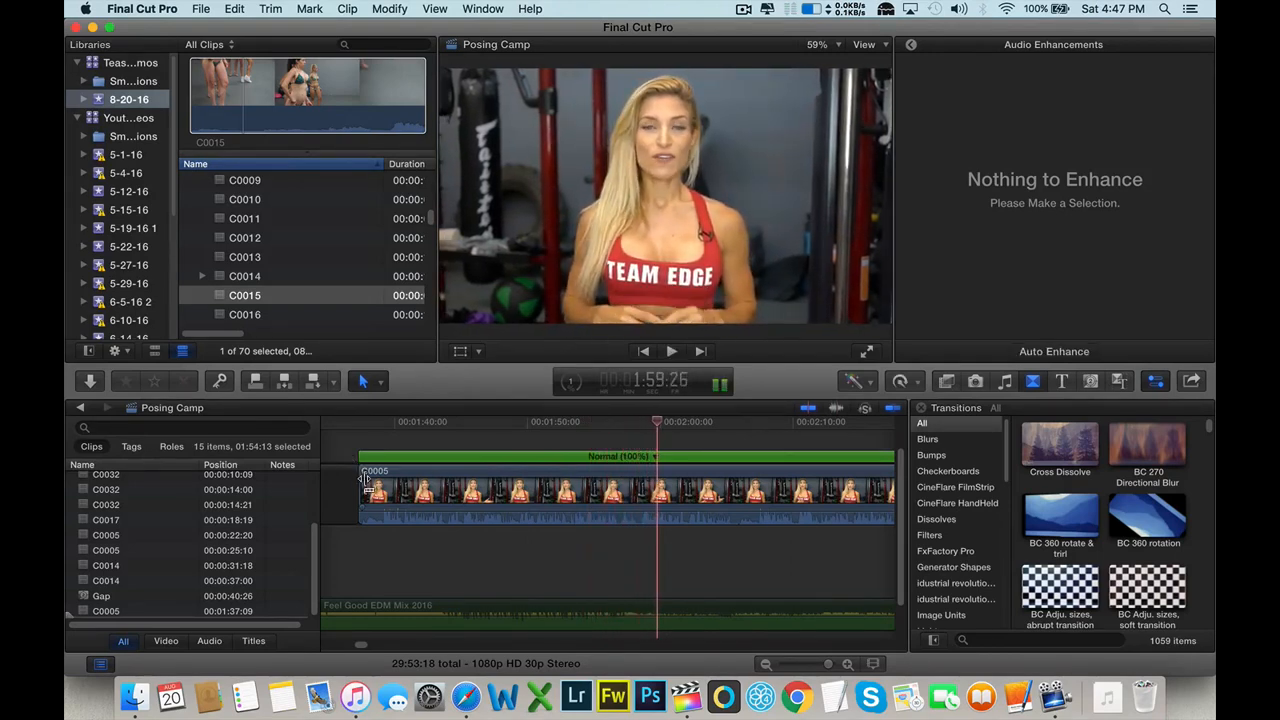
- Look through the source clips C0016, C0005 and C0006 in the event for further interview footage
left_click(310, 315)
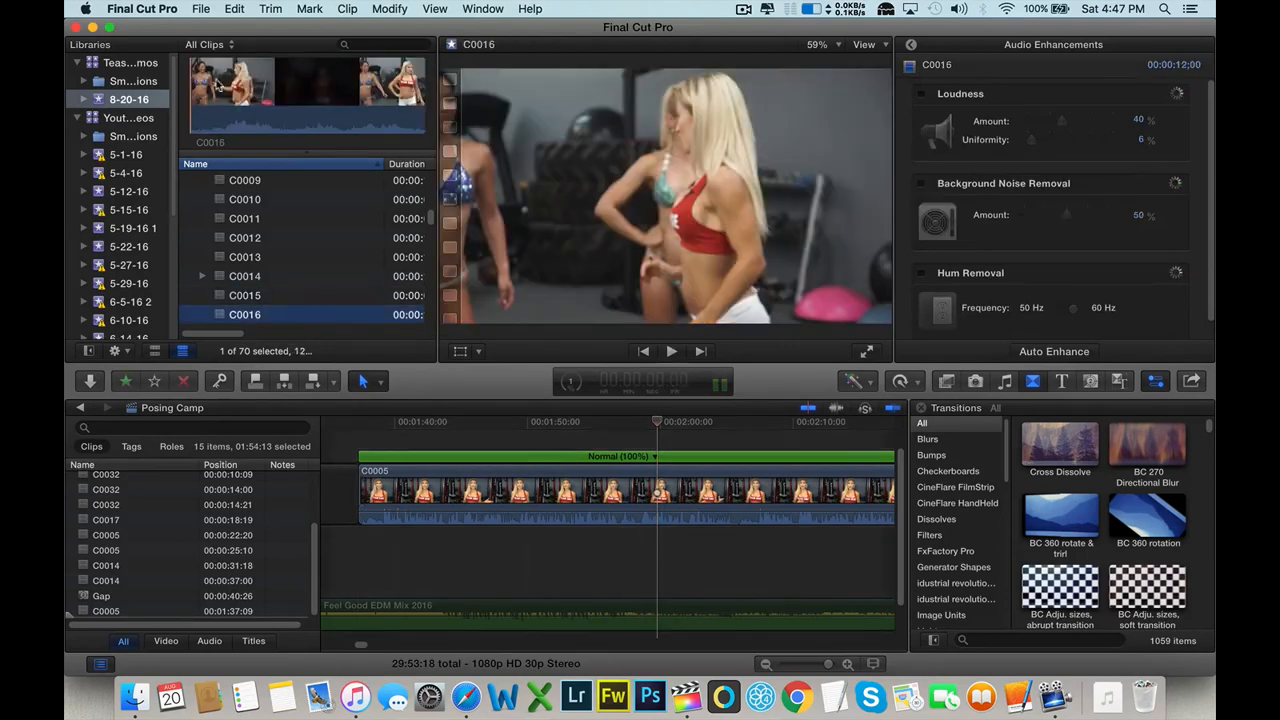
left_click(503, 502)
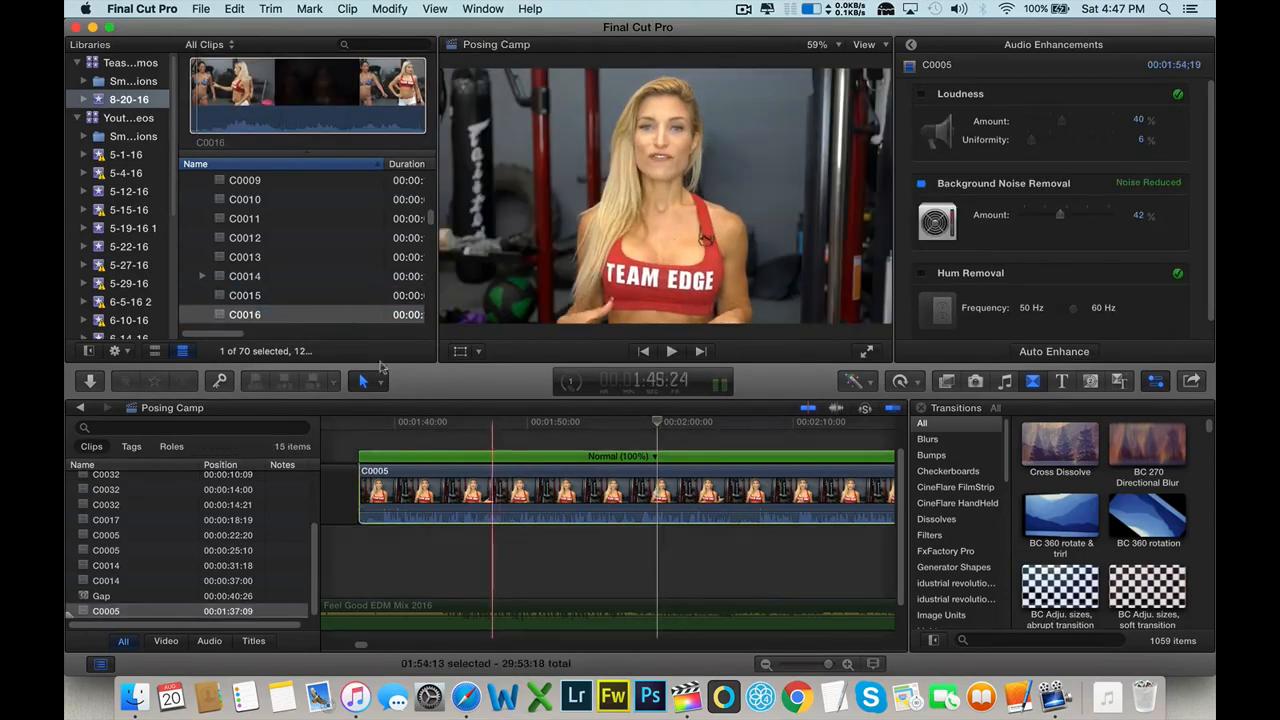
scroll(238, 204, "up", 6)
scroll(280, 288, "down", 2)
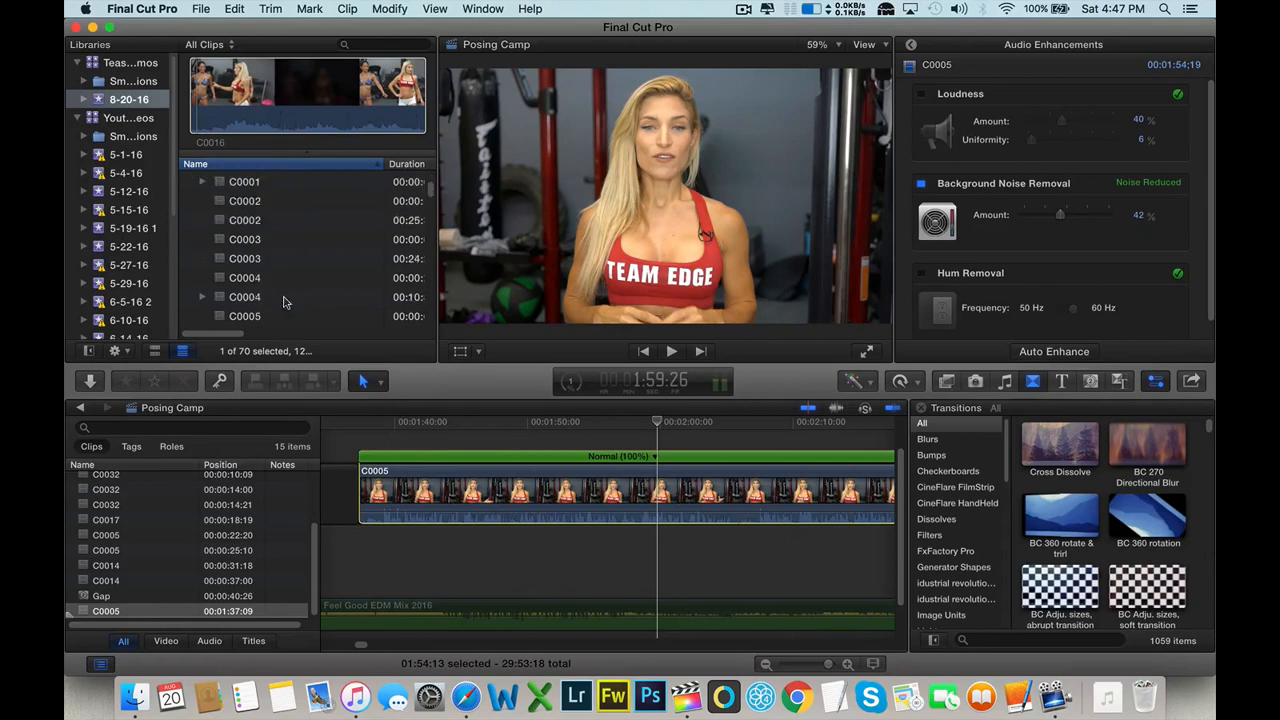
left_click(275, 321)
left_click(271, 317)
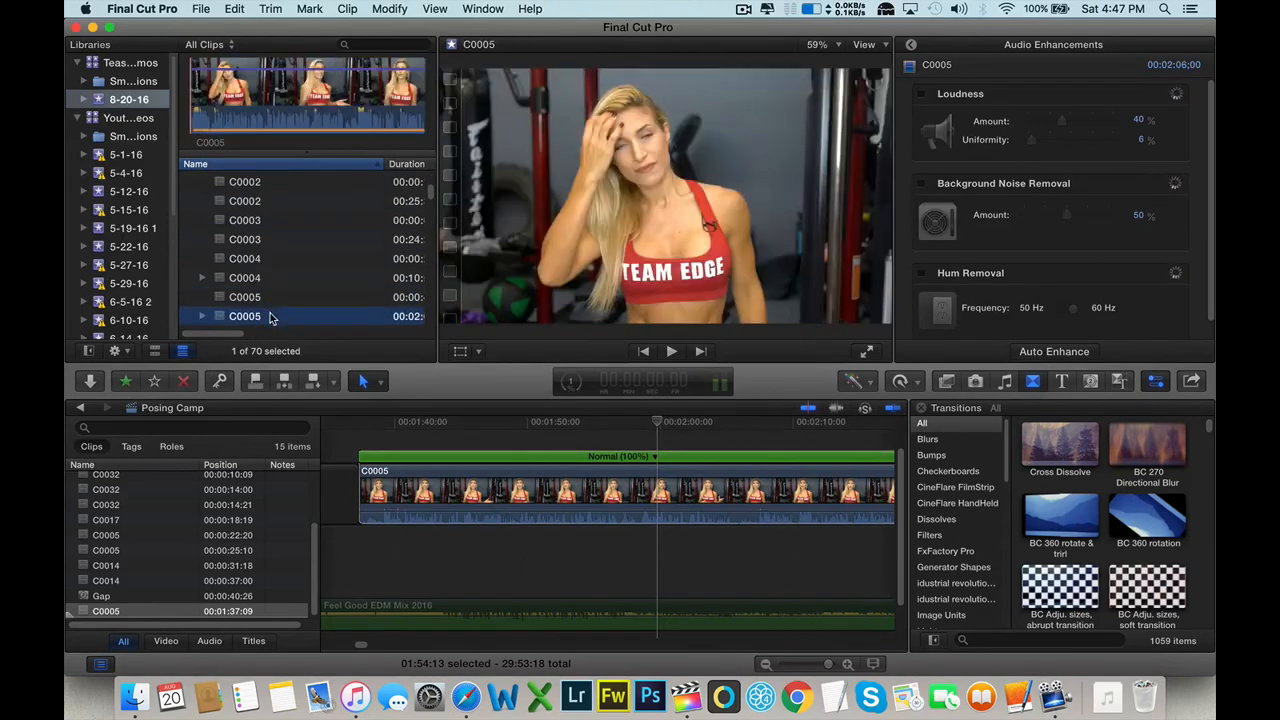
left_click(272, 318)
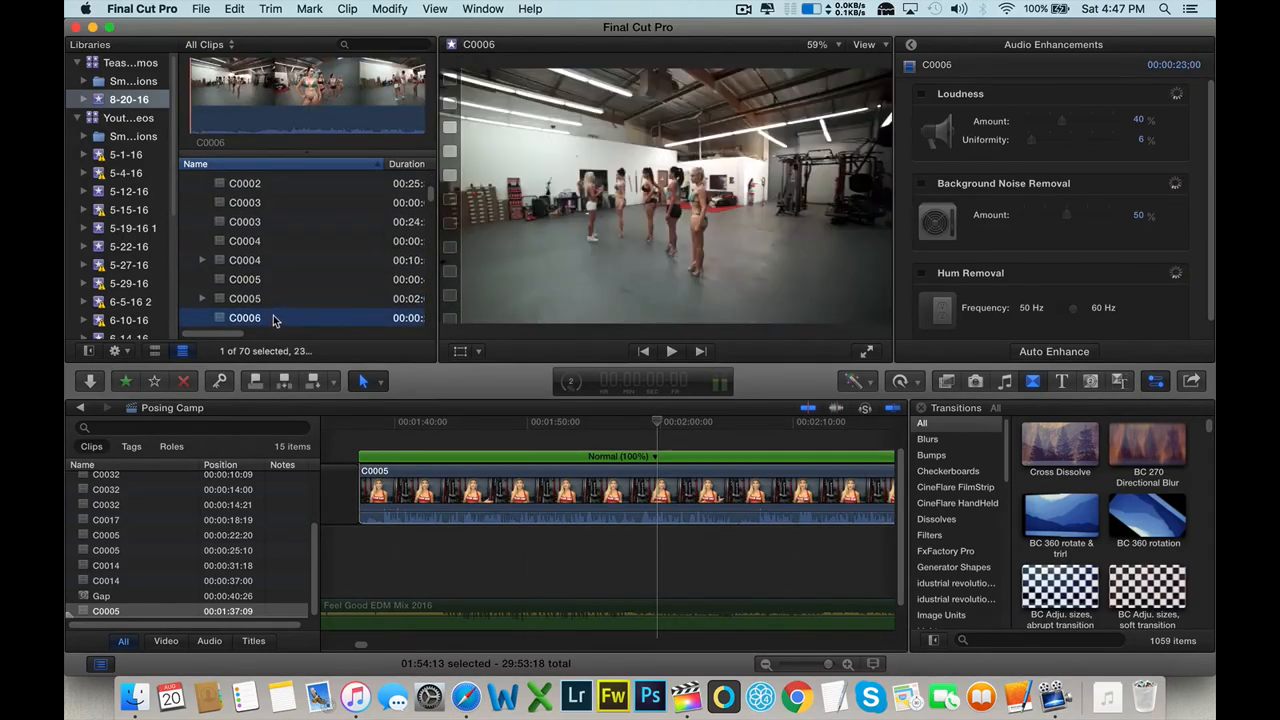
- Preview the C0006 interview clip and mark a range of about 5 seconds near its end
left_click(192, 86)
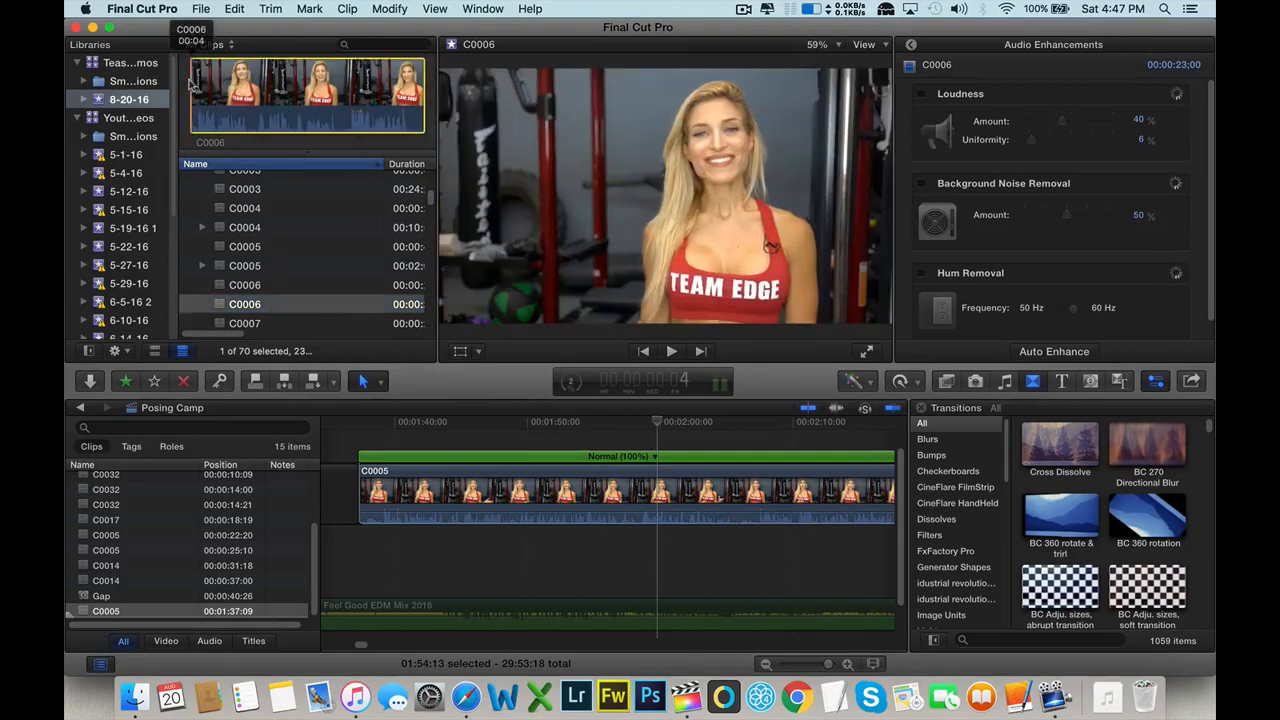
key("space")
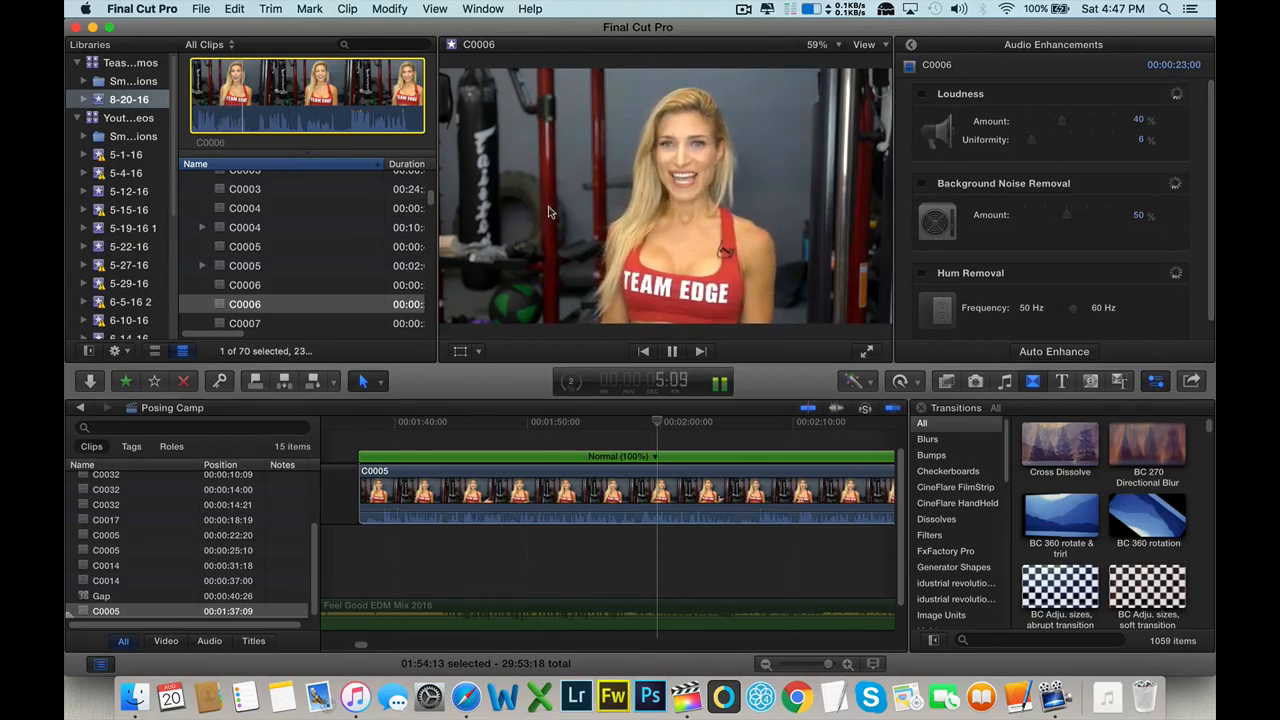
key("space")
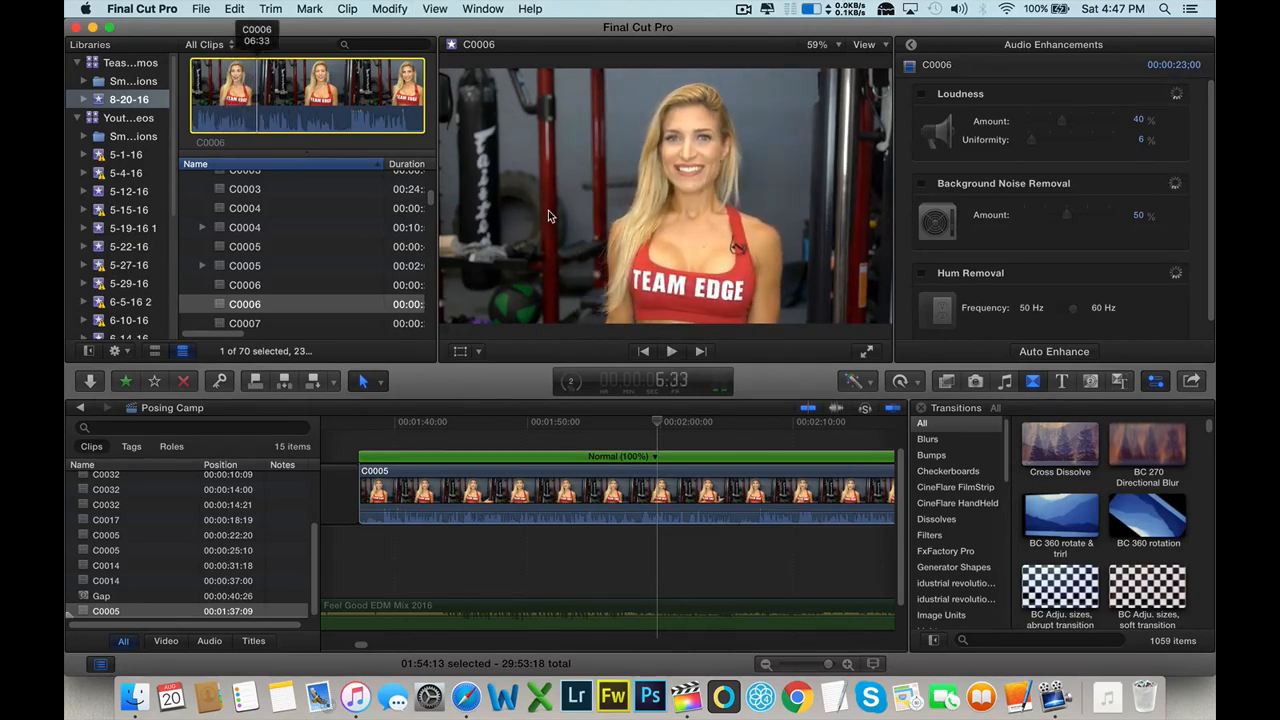
key("space")
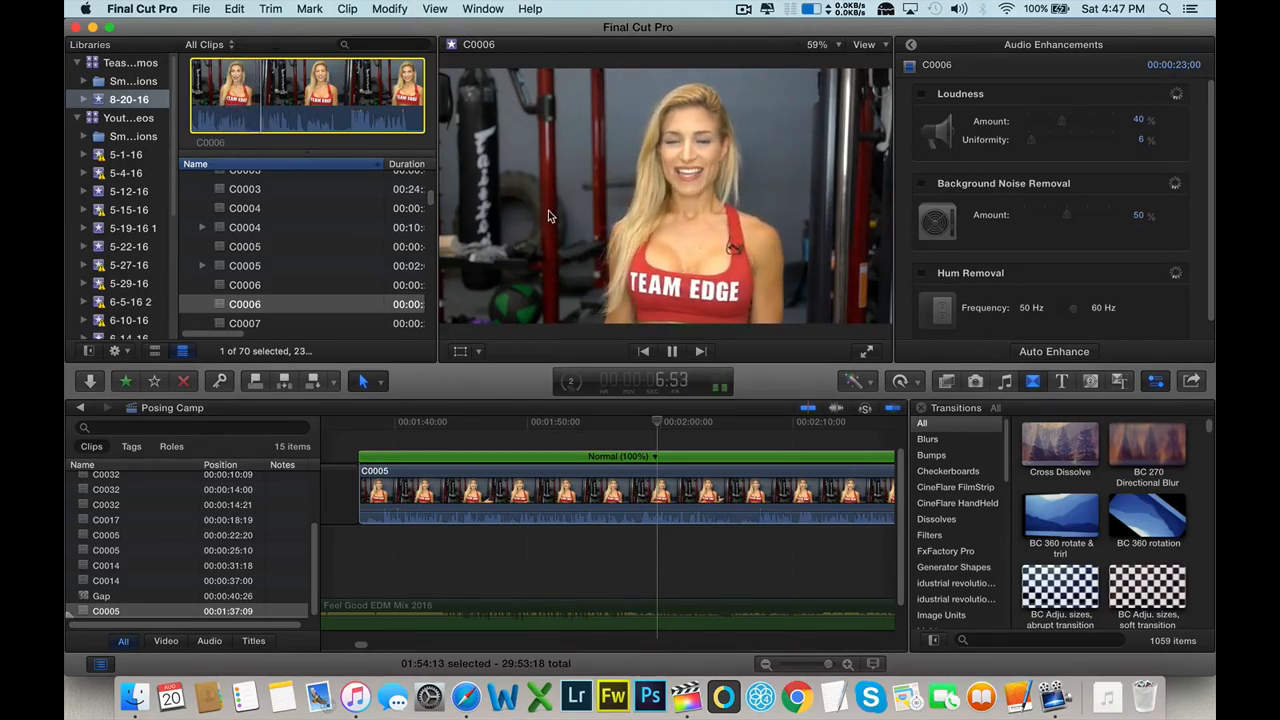
left_click(350, 82)
key("space")
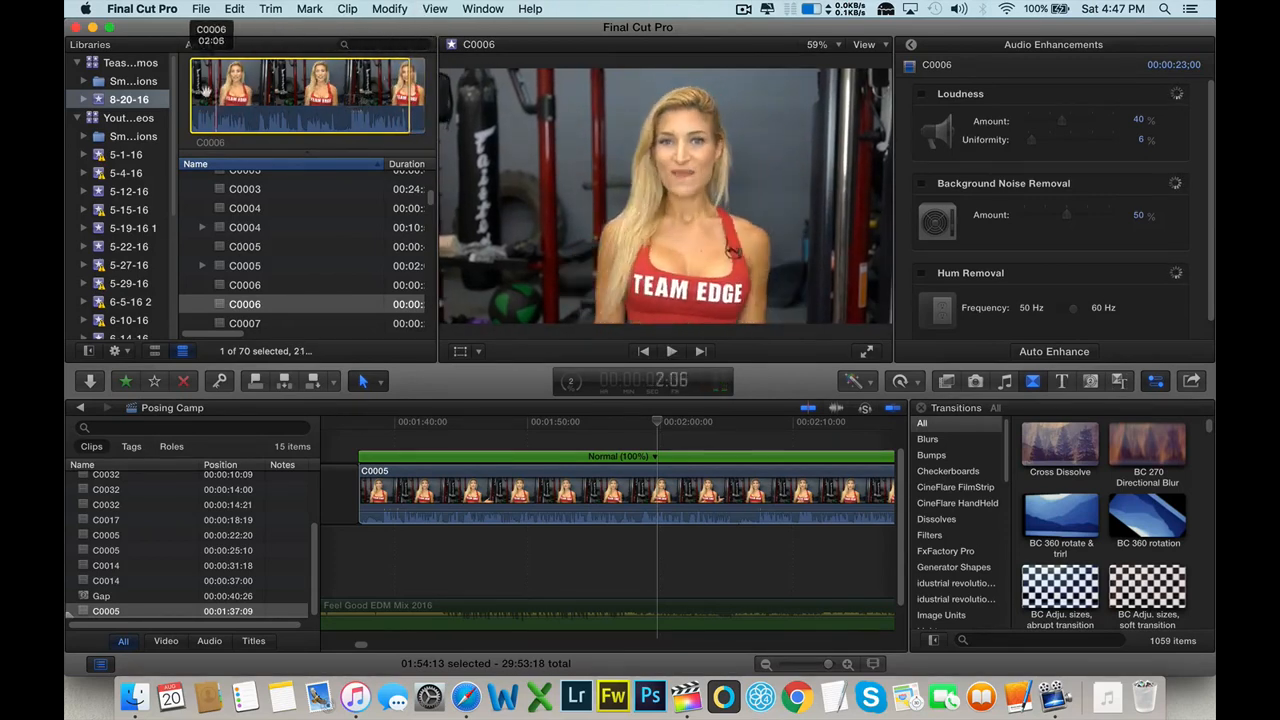
key("i")
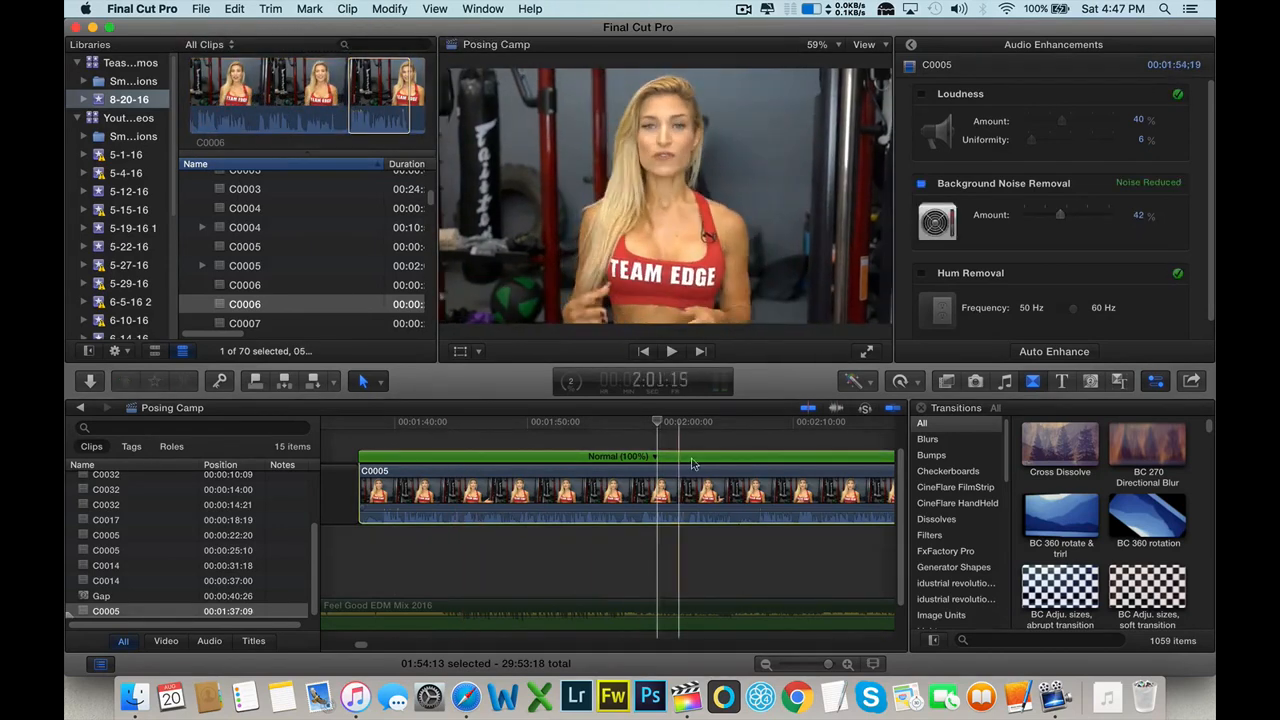
- Play the timeline's C0005 interview piece from about 1:50 and again from just after 2:30 to review the speech
left_click(534, 443)
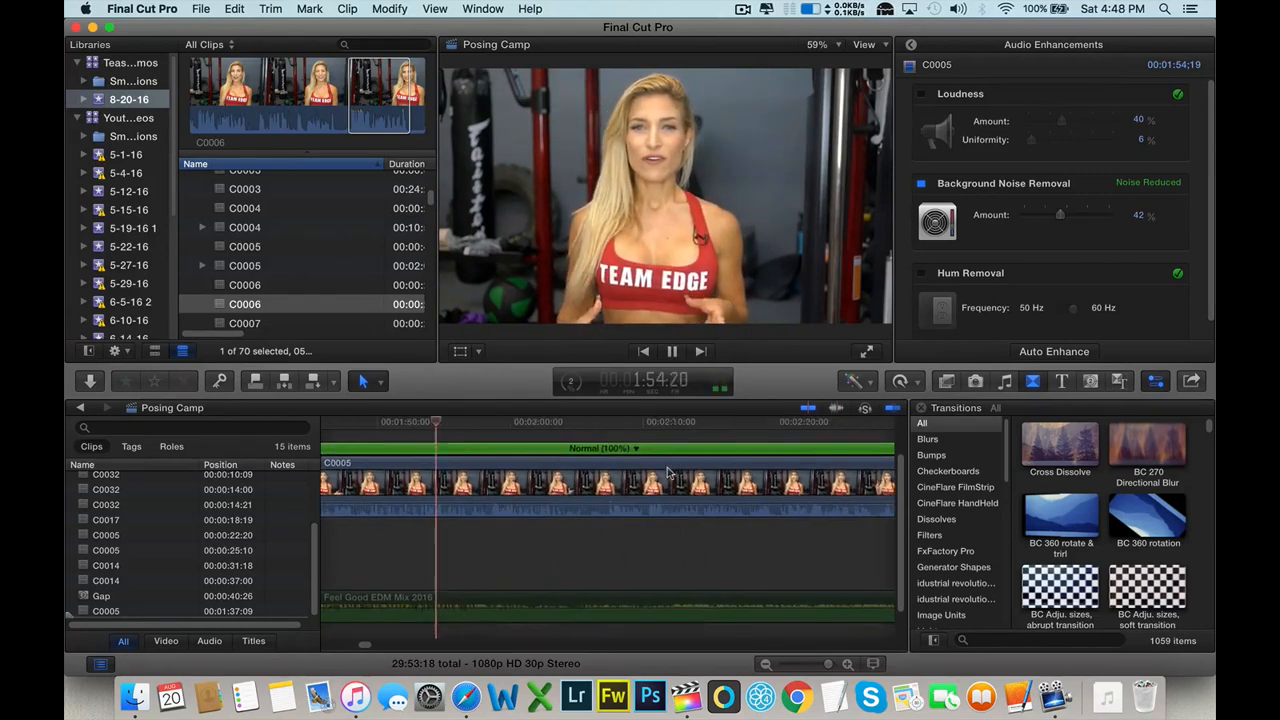
scroll(668, 474, "right", 5)
left_click(754, 438)
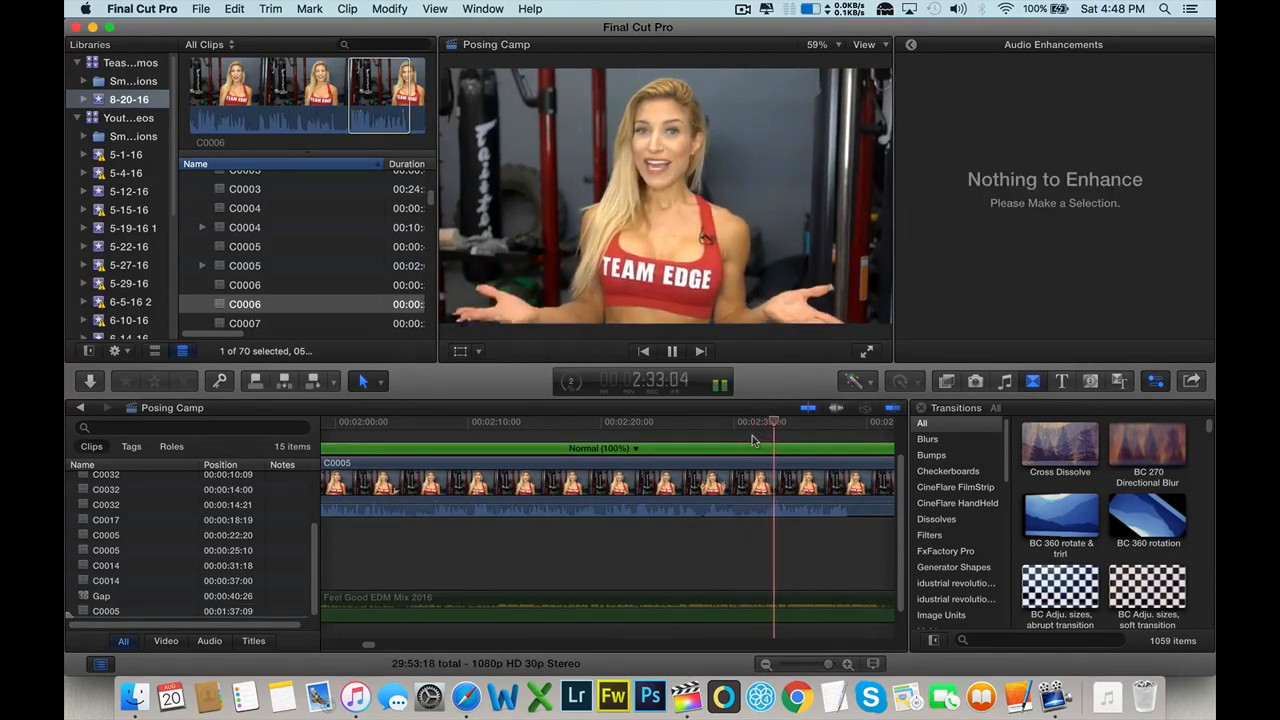
scroll(752, 435, "left", 2)
scroll(752, 435, "left", 6)
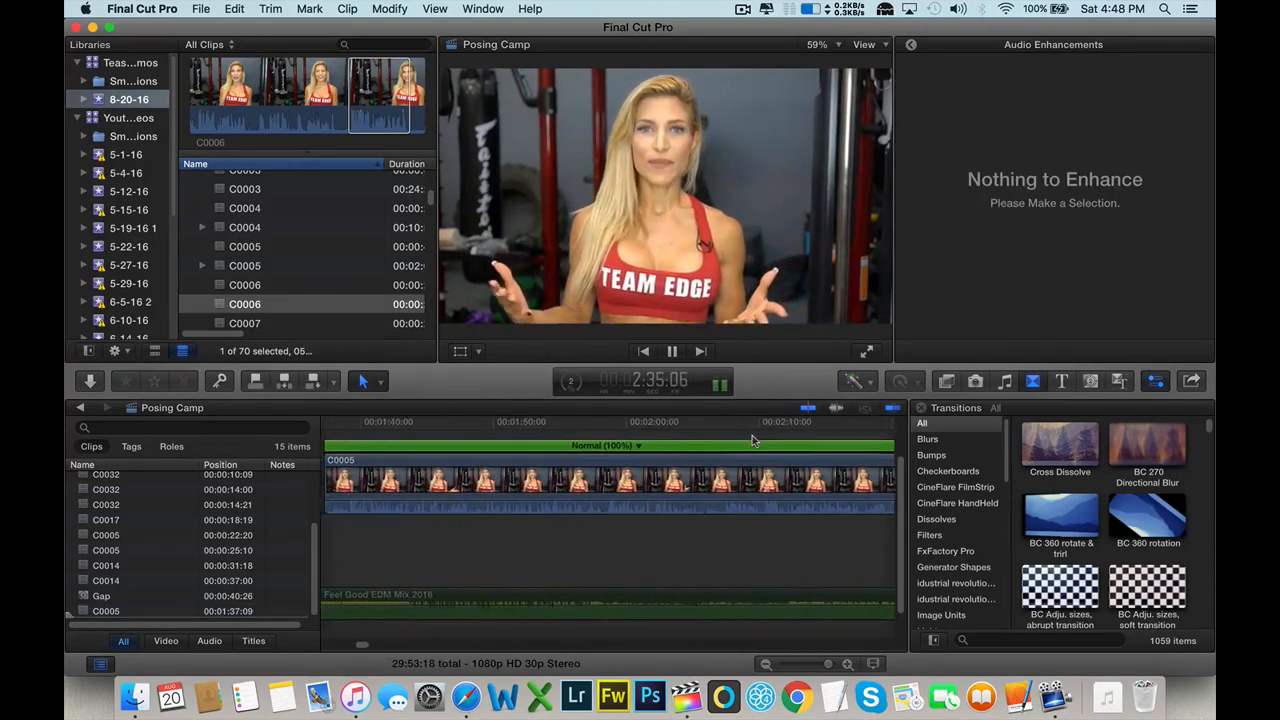
key("space")
scroll(565, 436, "left", 6)
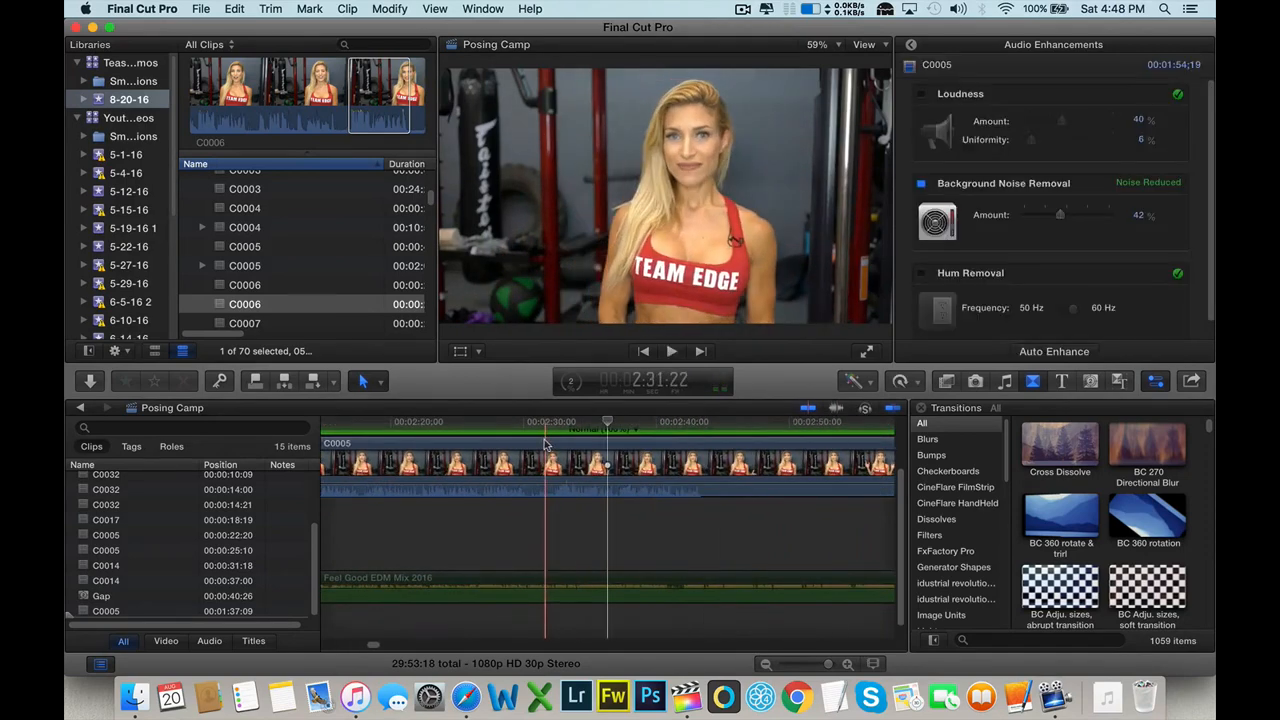
- Review the opening of the C0005 piece, trim about 4.5 seconds off its start and play the new beginning
left_click(578, 433)
key("space")
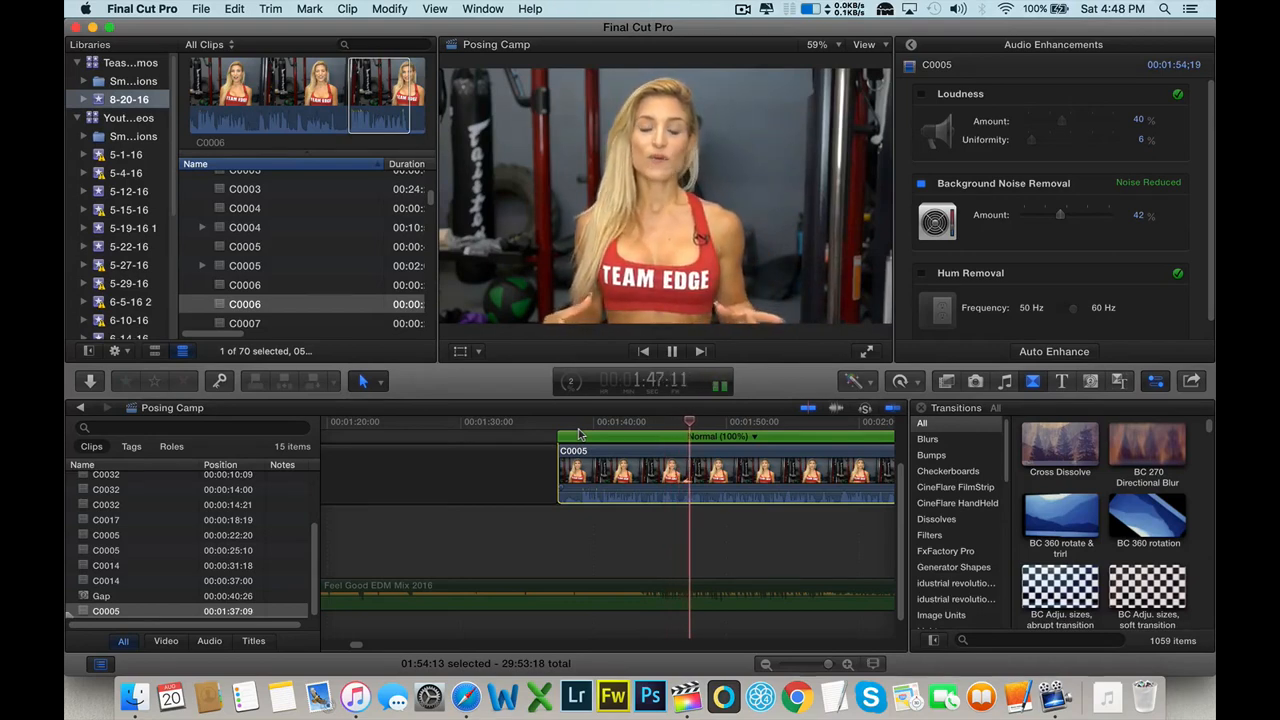
key("space")
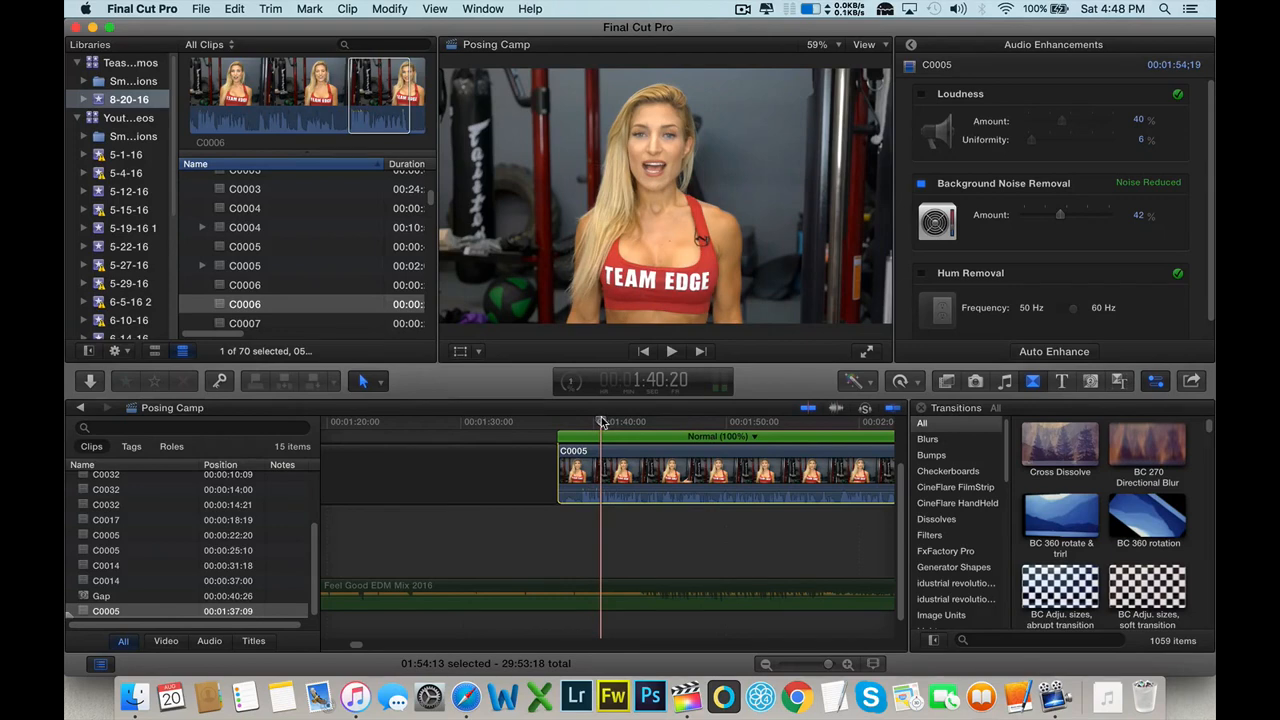
key("space")
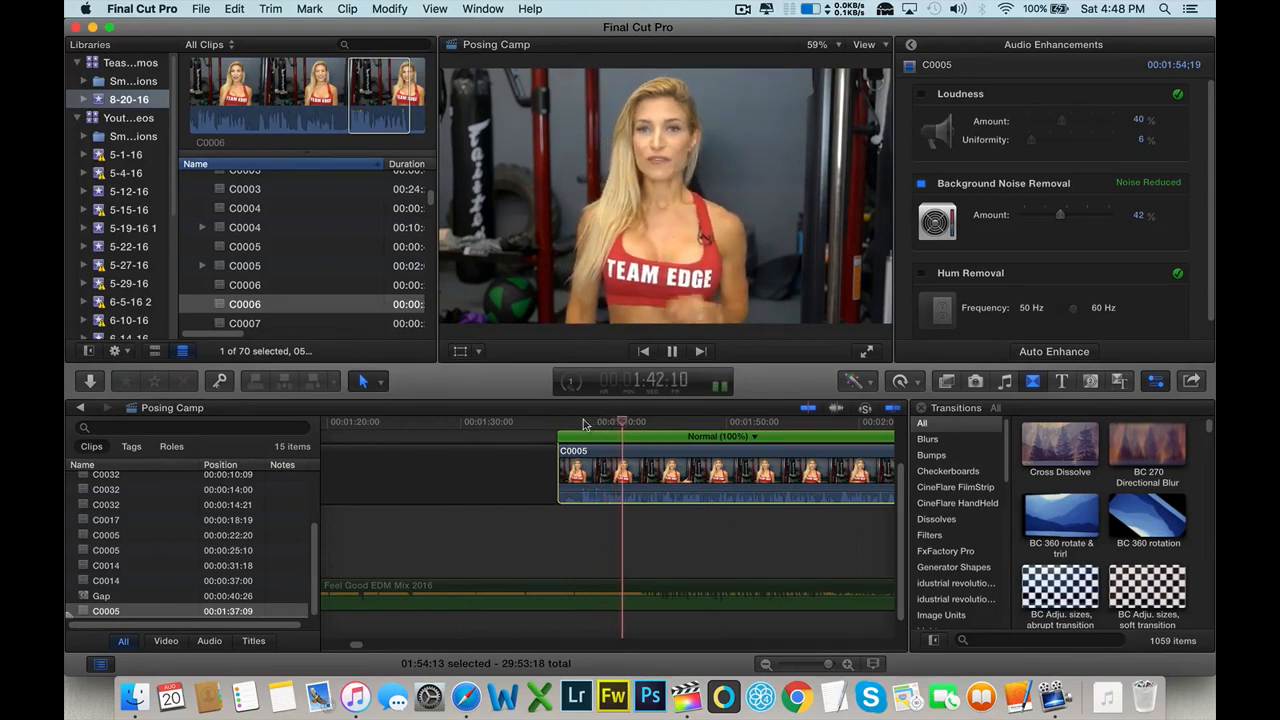
left_click(598, 423)
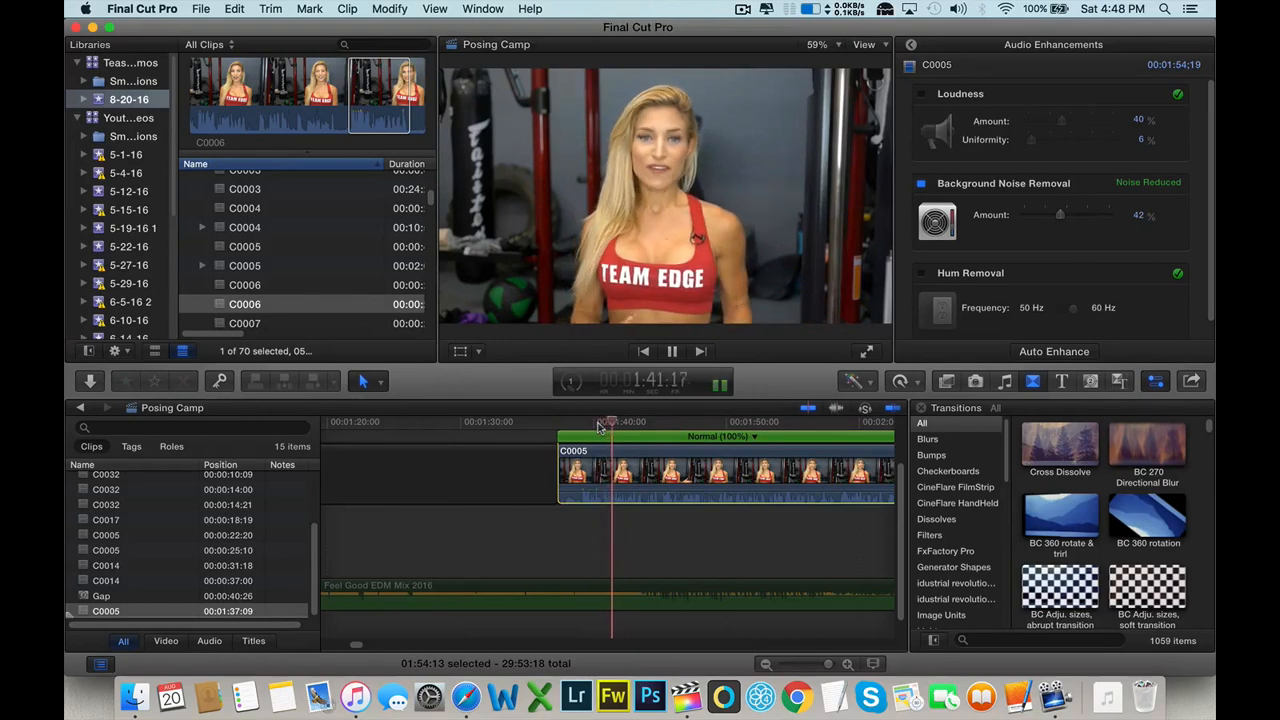
key("space")
left_click_drag(560, 471, 618, 468)
key("space")
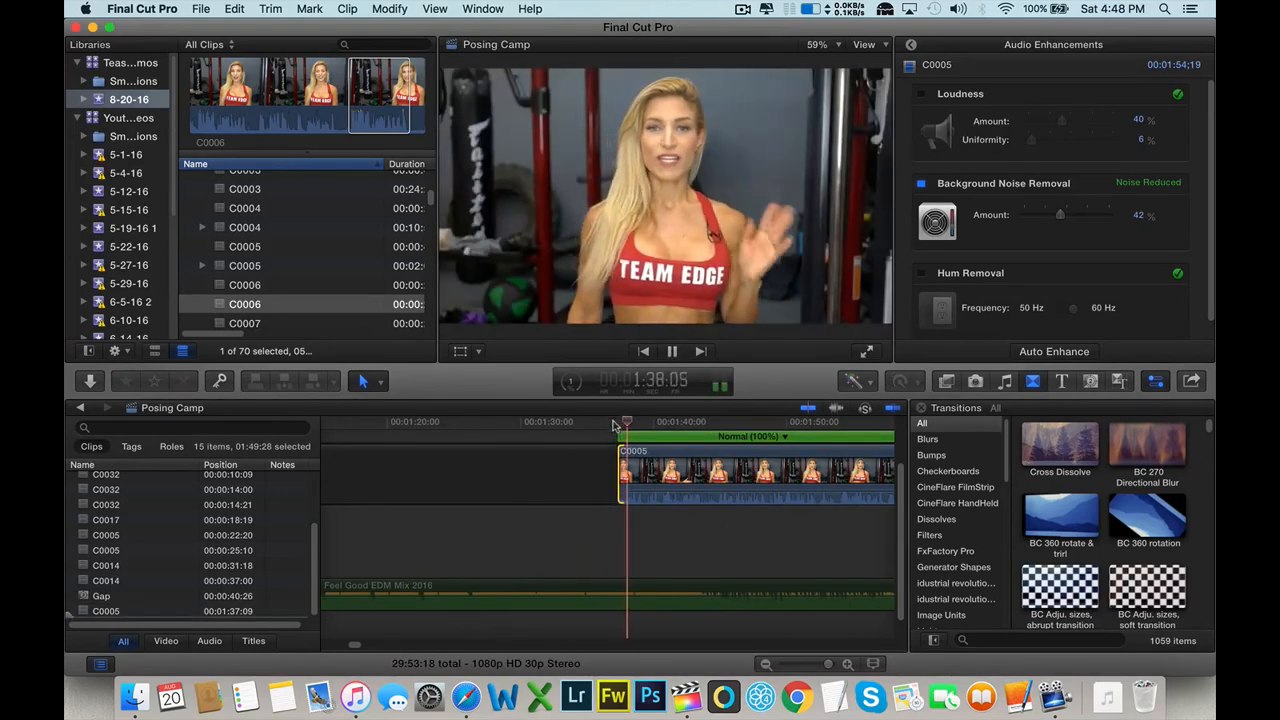
key("space")
- Nudge the start edge of the trimmed C0005 piece very slightly and replay its opening
left_click_drag(621, 464, 620, 464)
key("space")
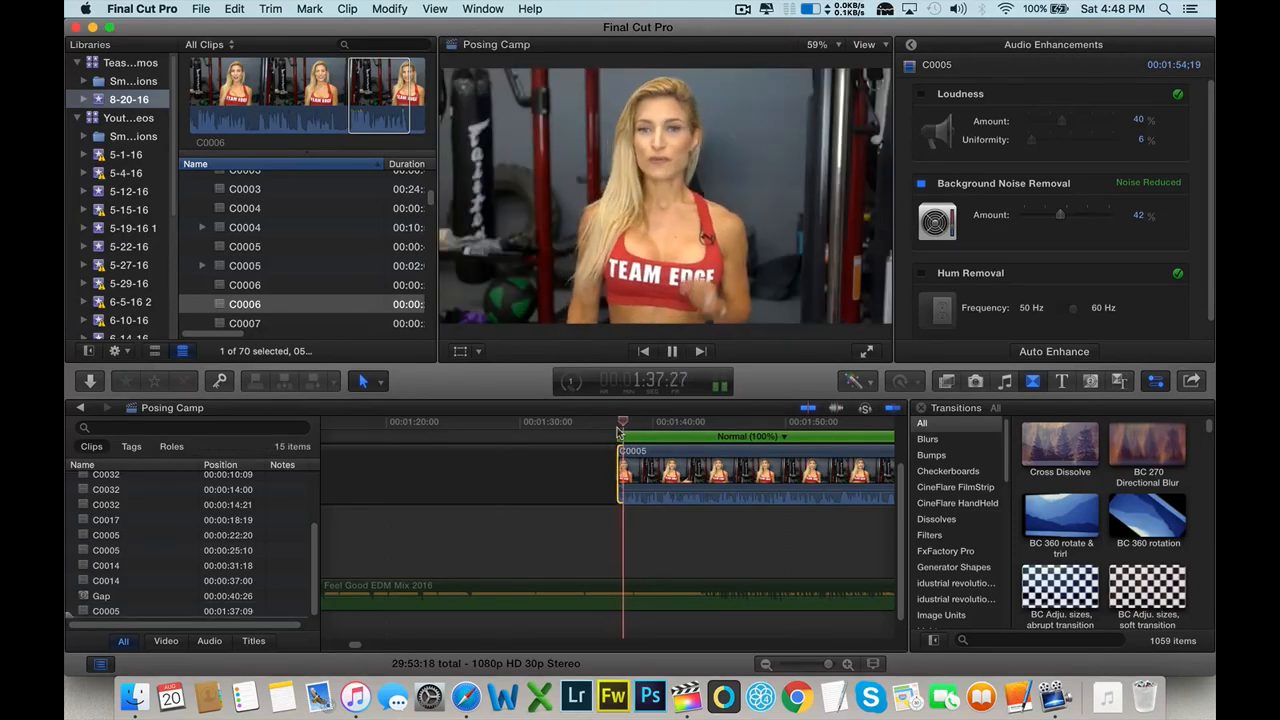
left_click(618, 433)
key("space")
- Find the exact starting frame of the C0005 piece and trim about three more frames off its start, up to the playhead
key("super+equal")
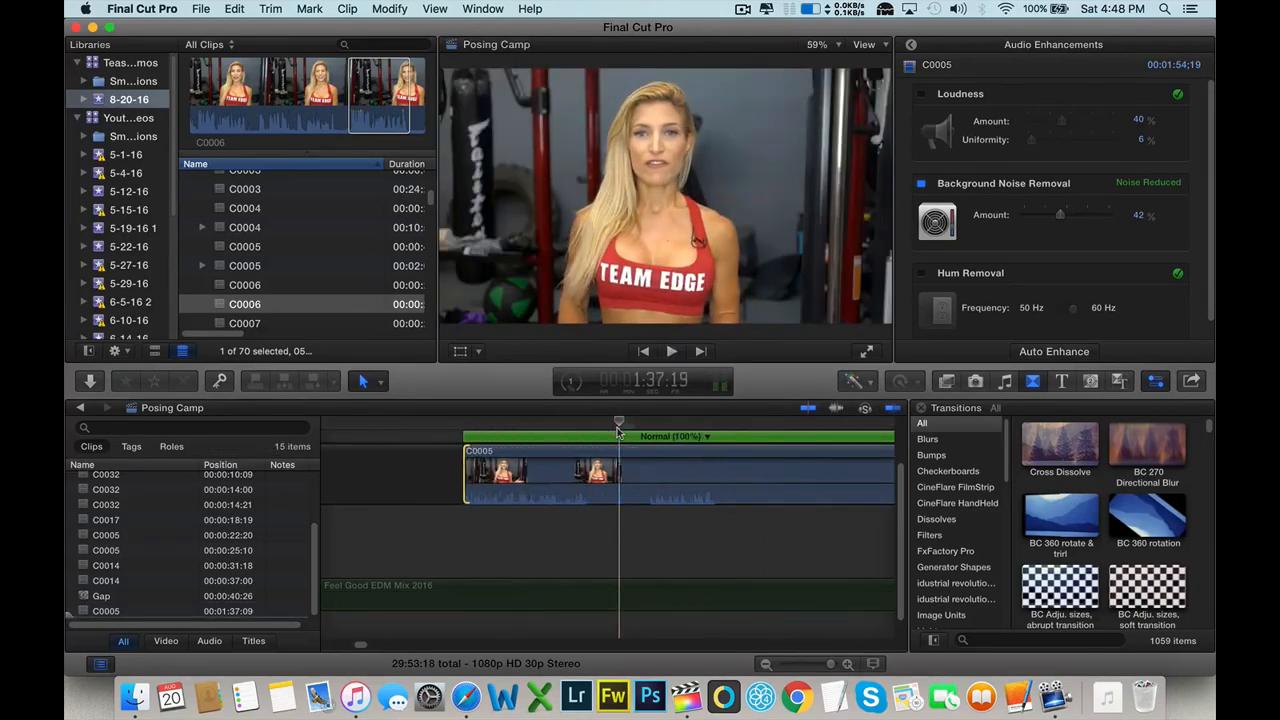
scroll(617, 428, "left", 8)
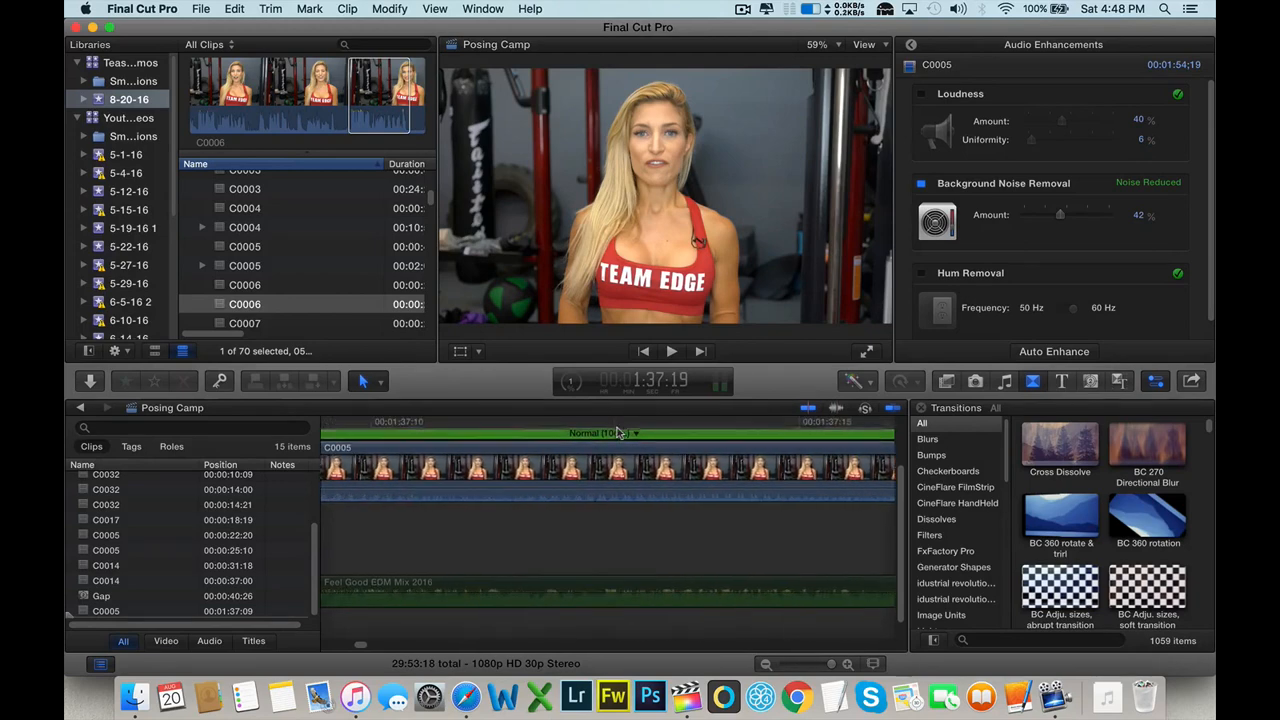
left_click(617, 428)
key("space")
scroll(618, 433, "right", 3)
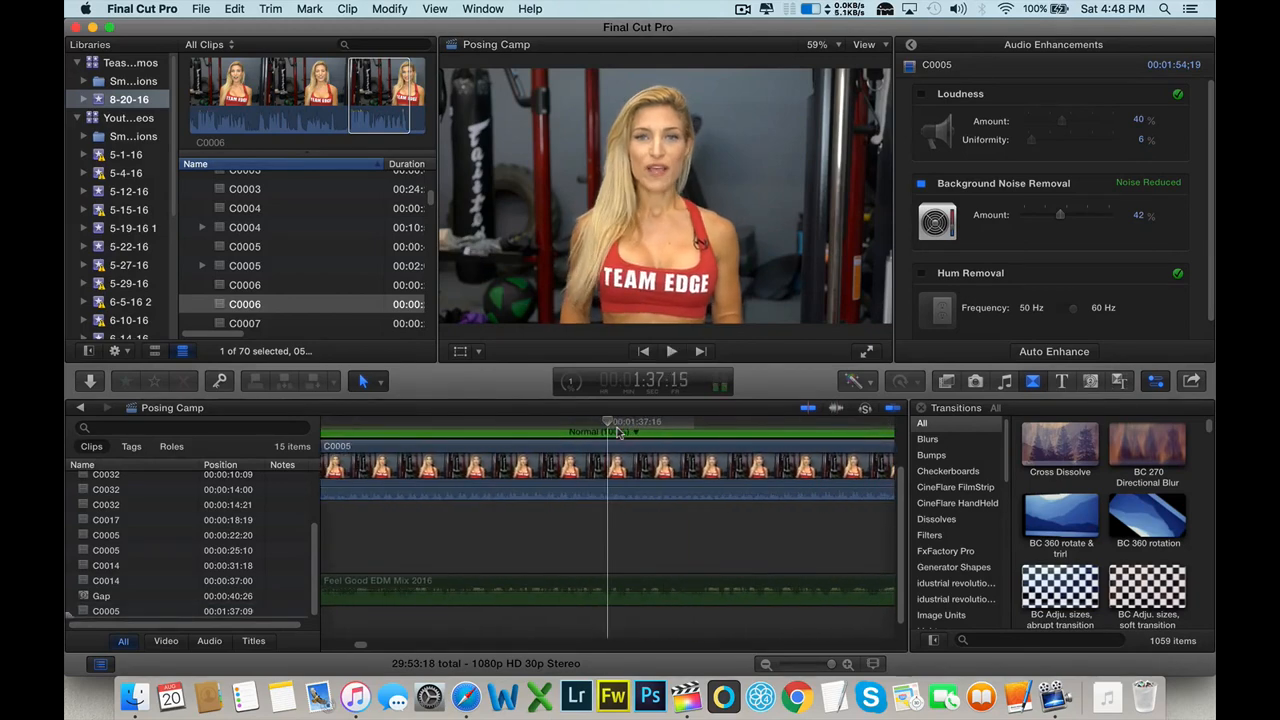
key("Left")
key("Left")
key("Left")
key("Left")
key("Right")
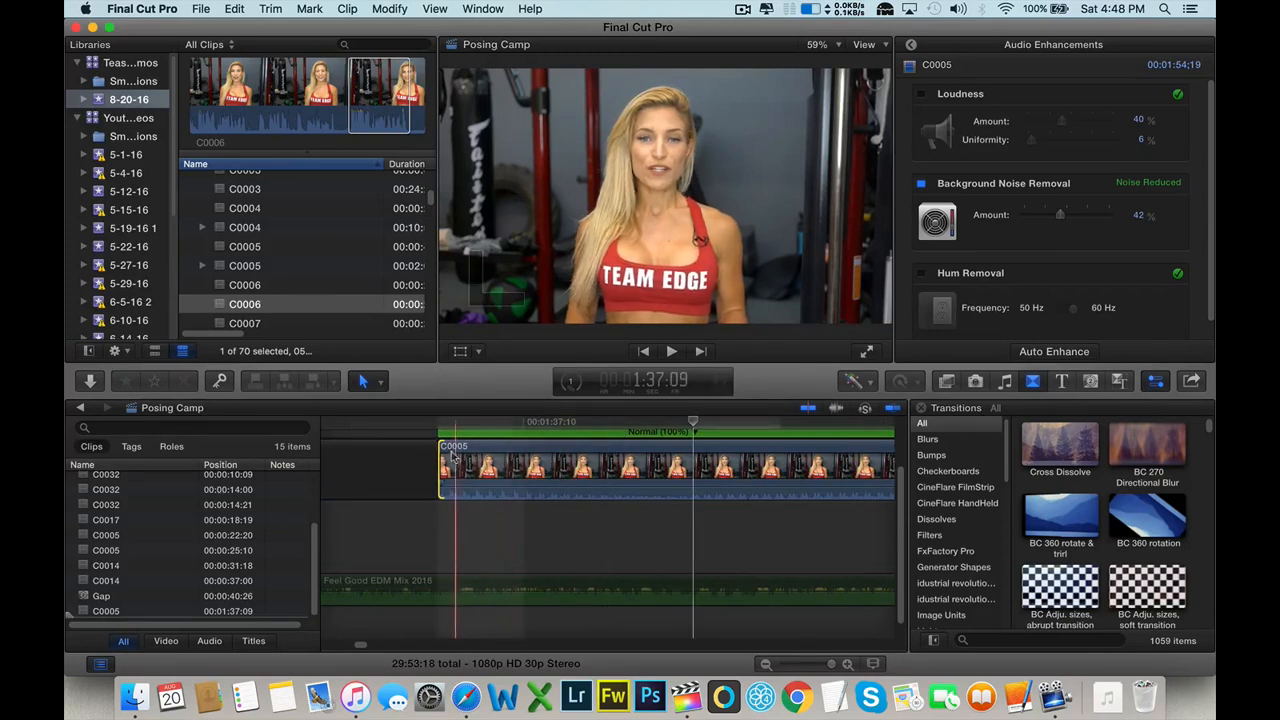
left_click_drag(441, 463, 700, 465)
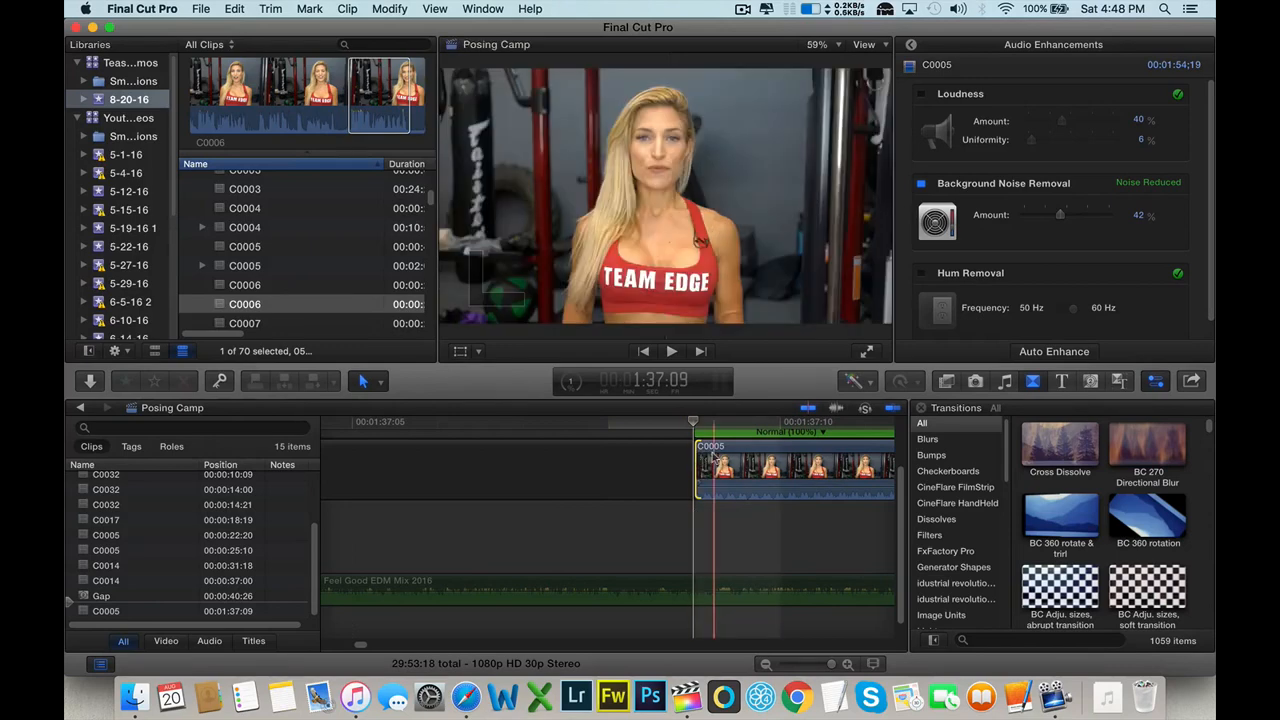
key("super+minus")
key("super+minus")
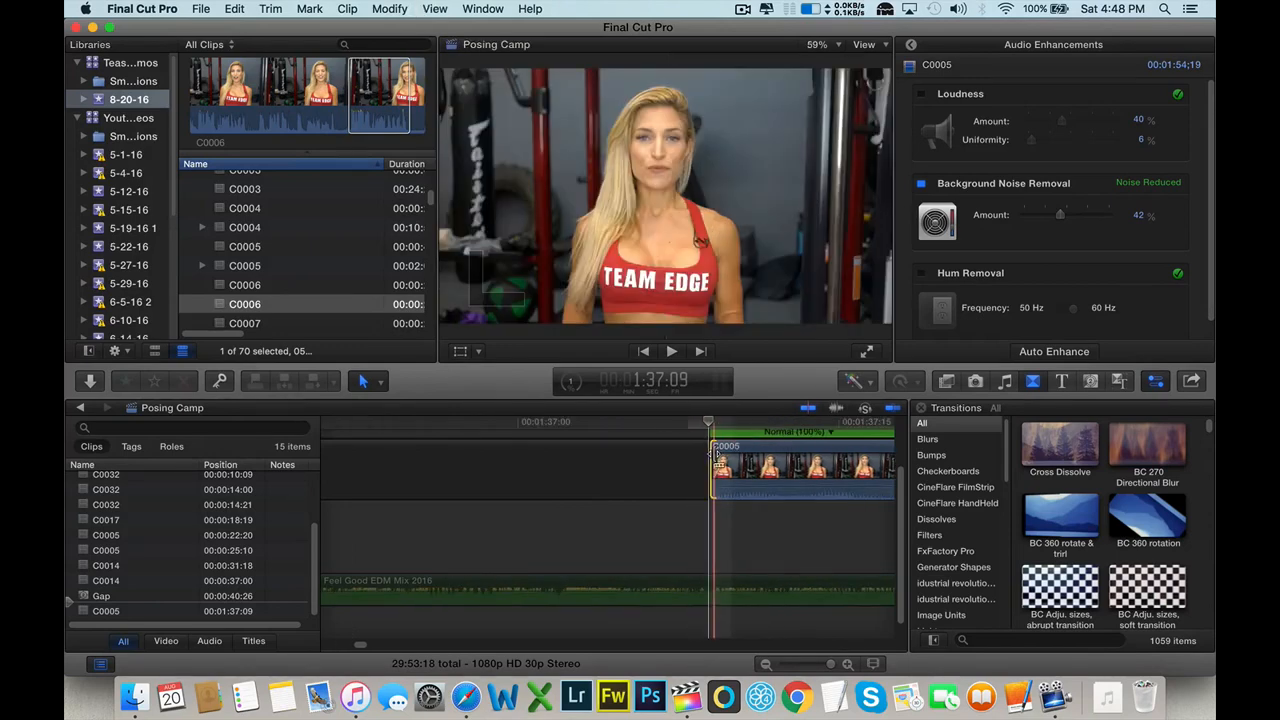
- Delete the gap between the last C0014 clip and the C0005 interview clip in the timeline
scroll(714, 453, "right", 5)
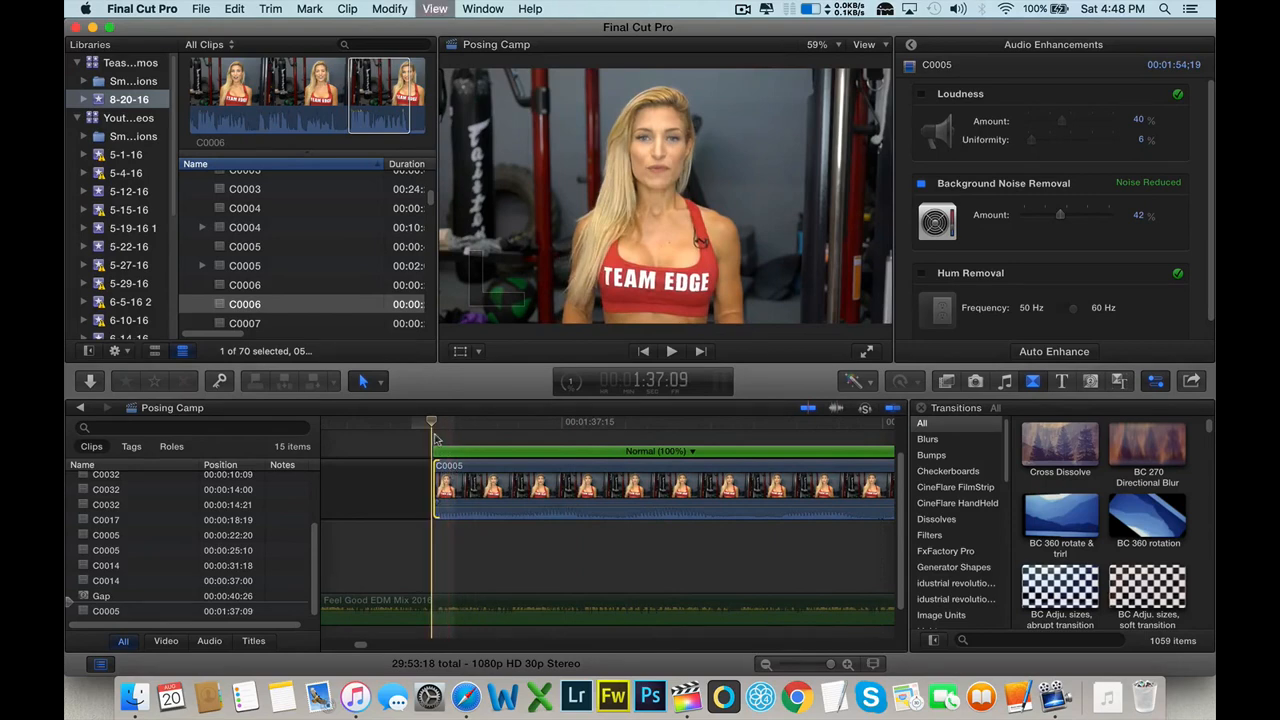
key("super+minus")
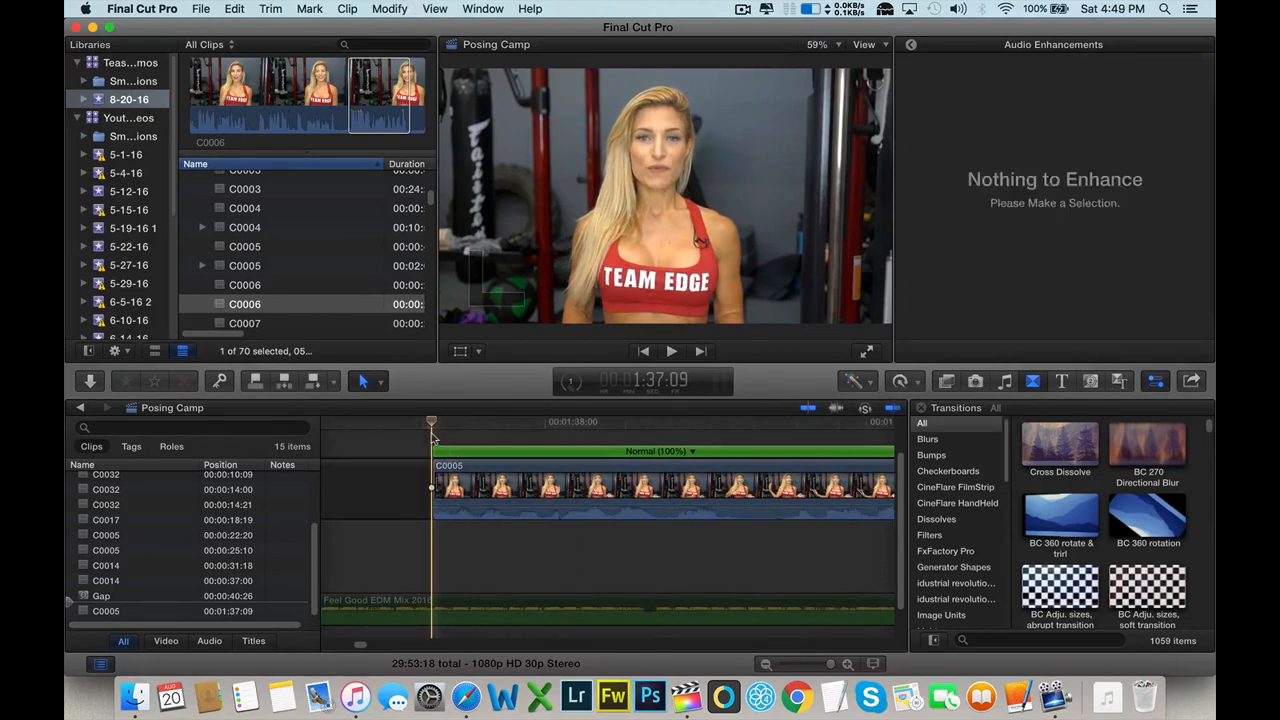
key("space")
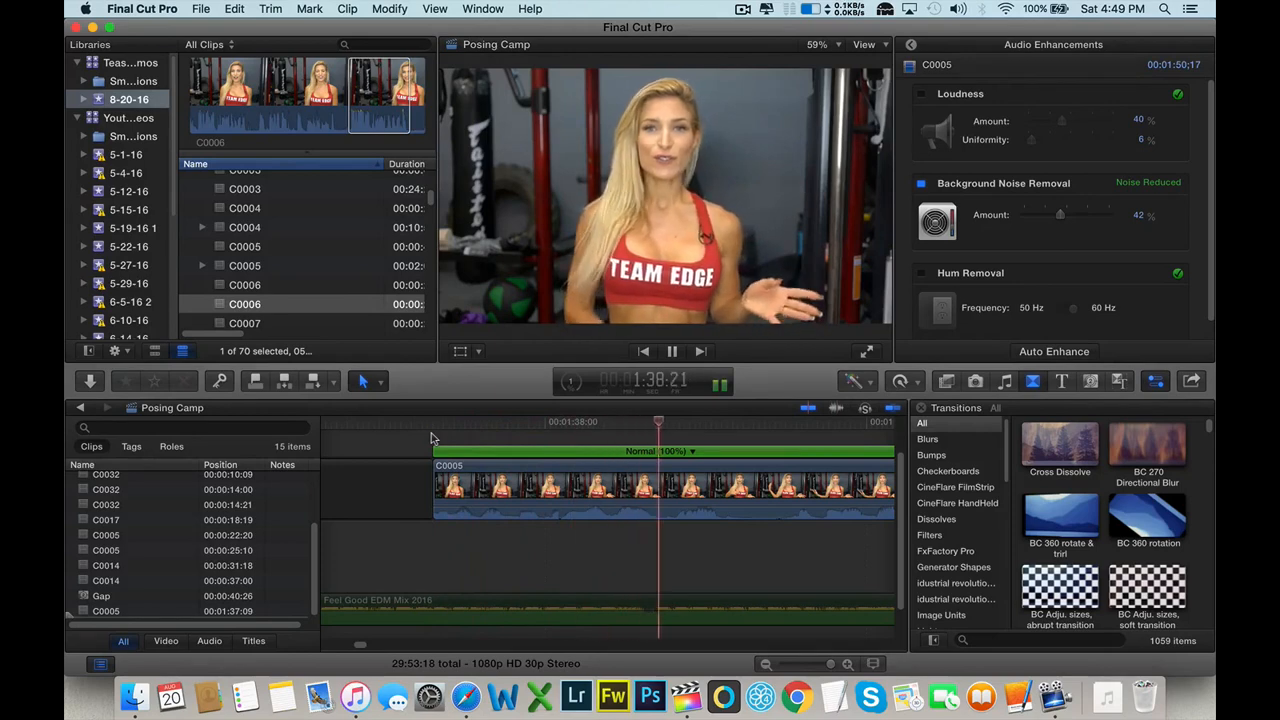
key("space")
scroll(442, 452, "left", 10)
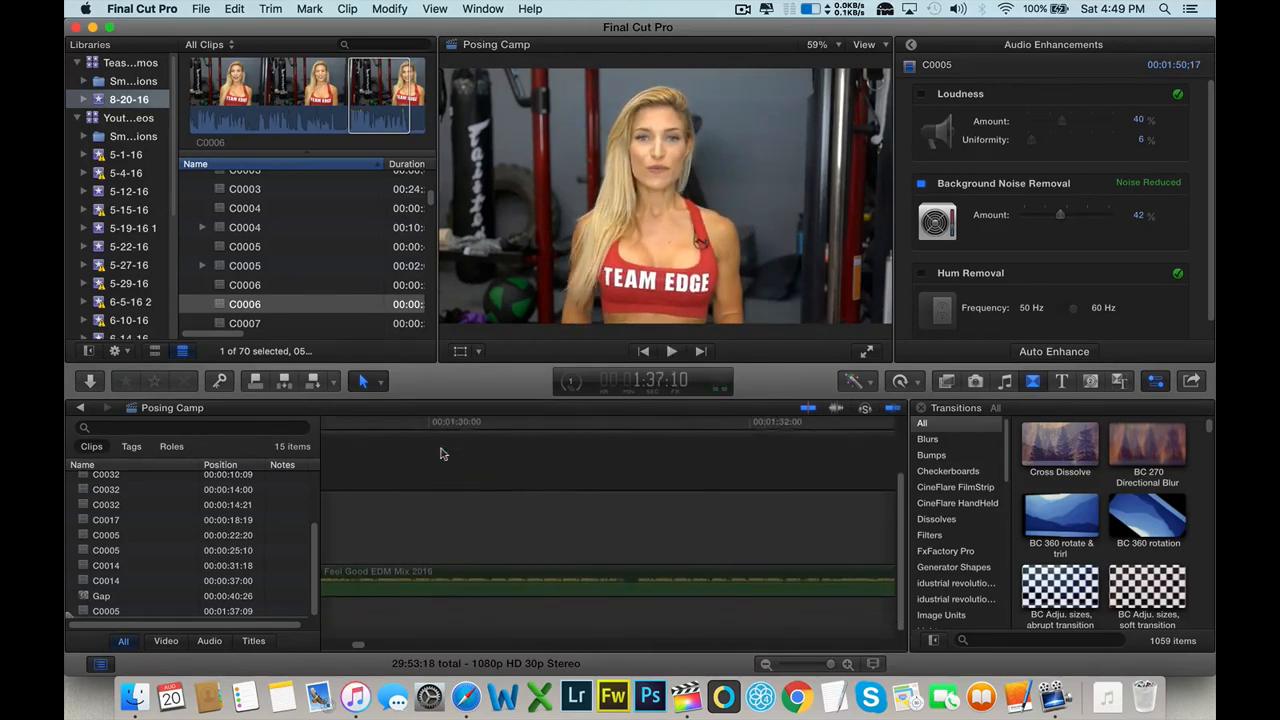
key("super+minus")
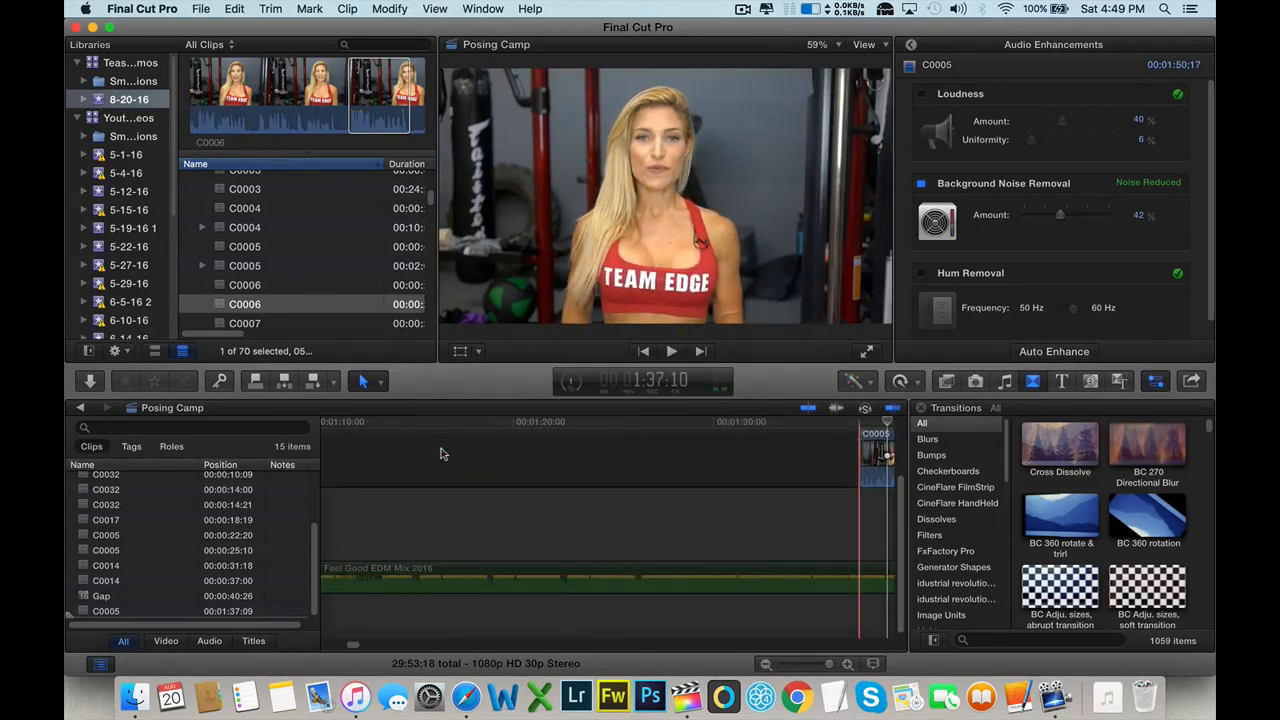
key("shift+z")
left_click(470, 455)
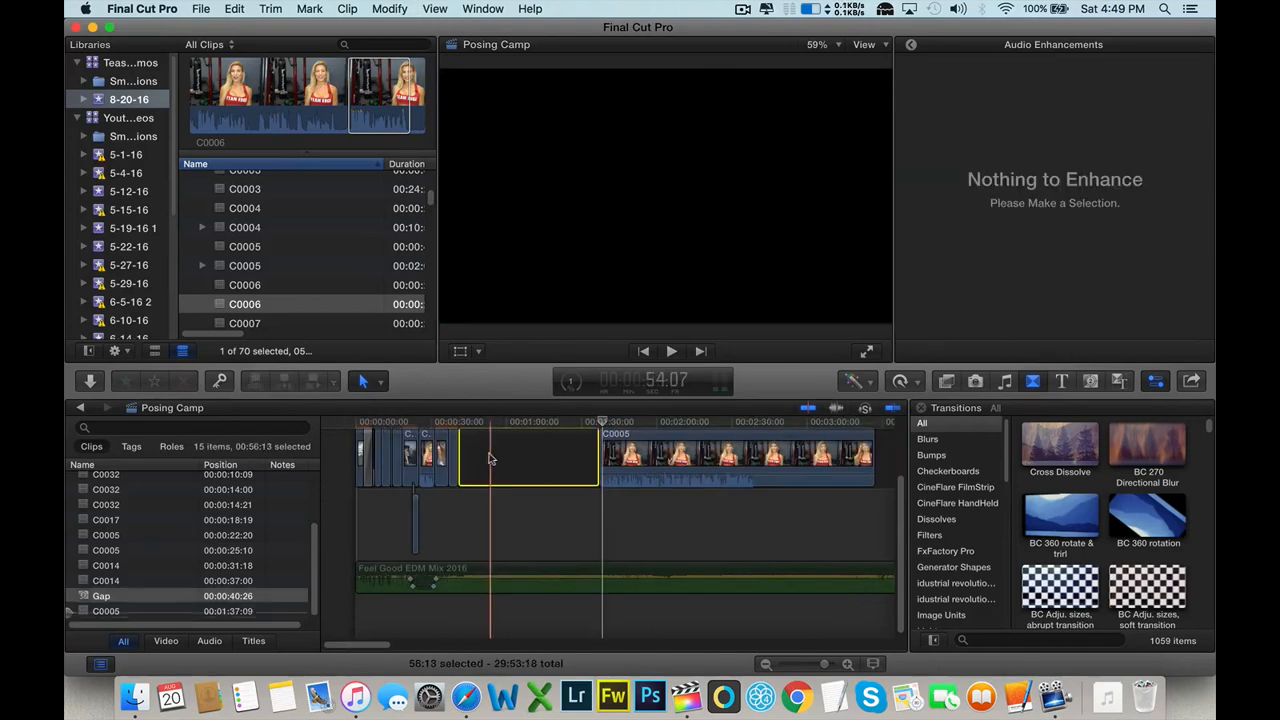
key("BackSpace")
- Move the long C0005 interview clip out of the main storyline and connect it below the C0014 clips, starting at 31:18
left_click(449, 517)
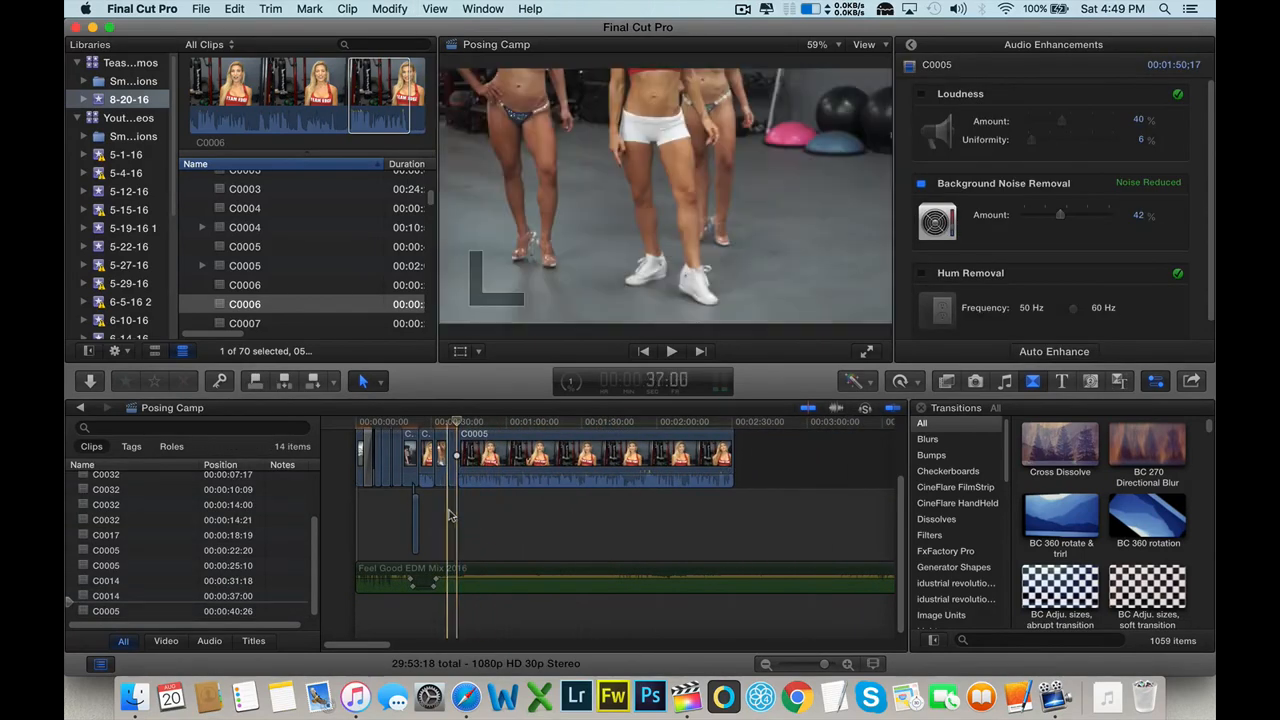
key("super+equal")
key("super+equal")
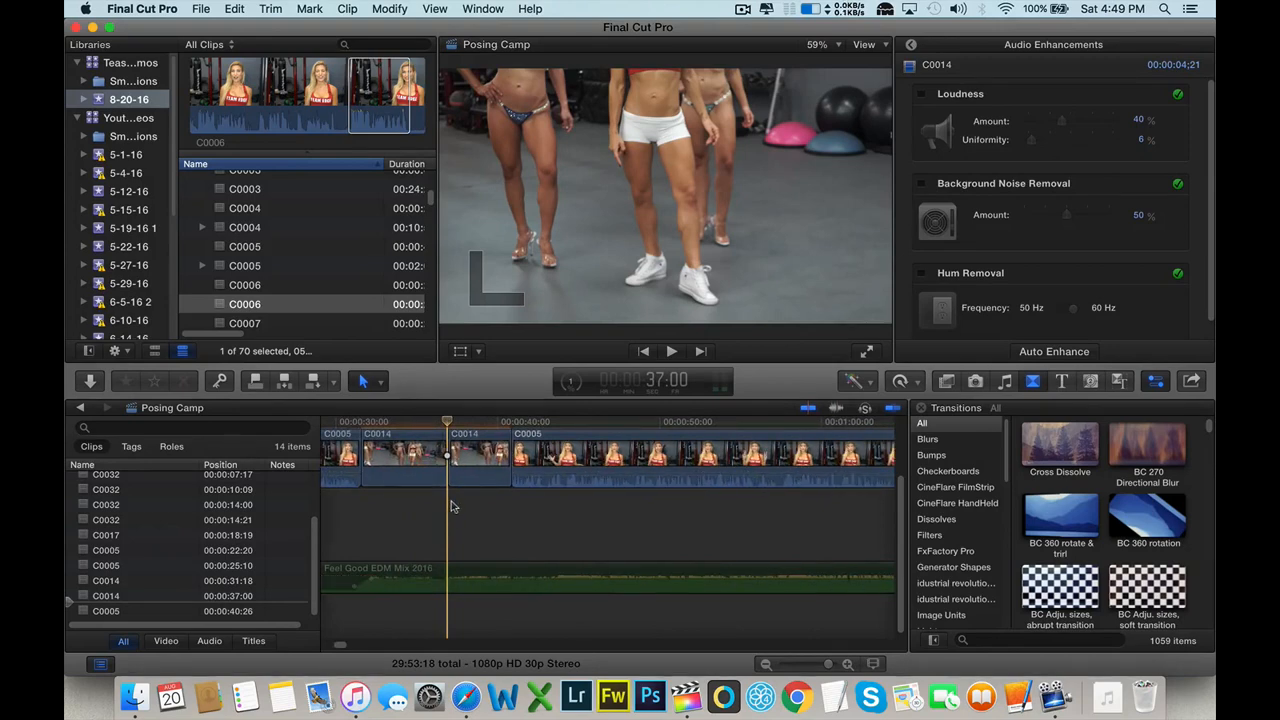
scroll(486, 523, "left", 5)
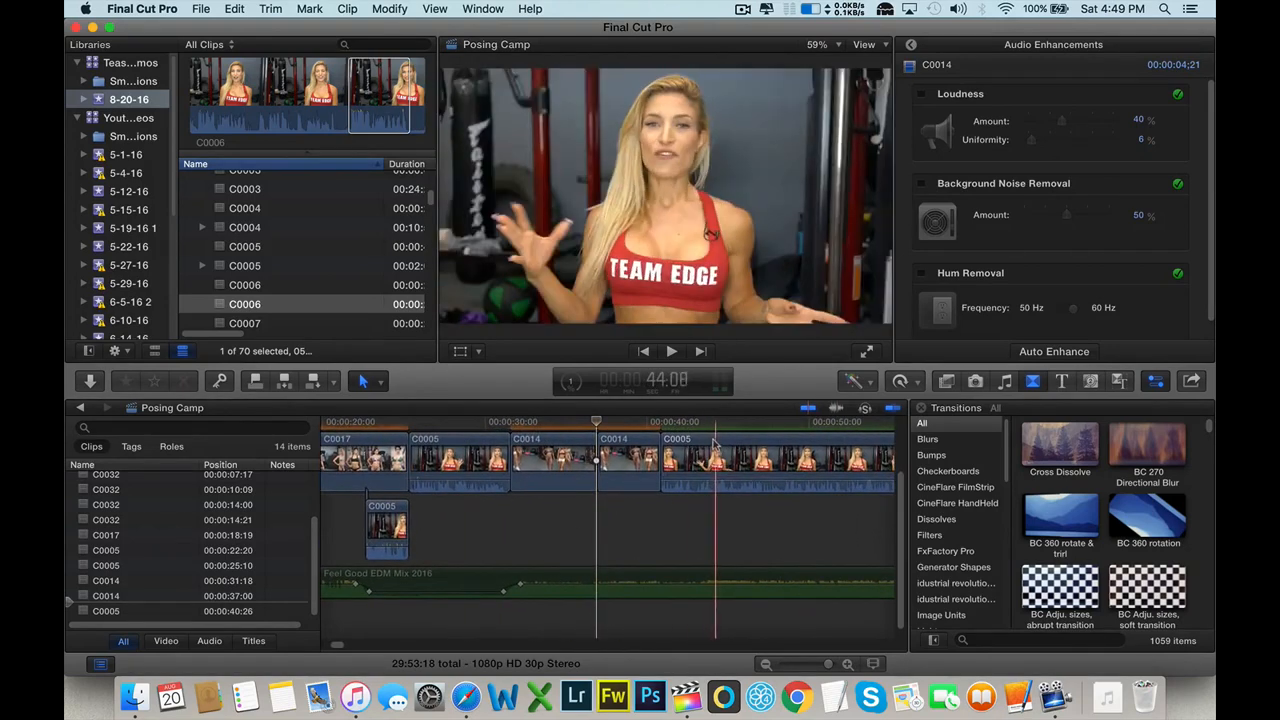
left_click_drag(710, 460, 558, 528)
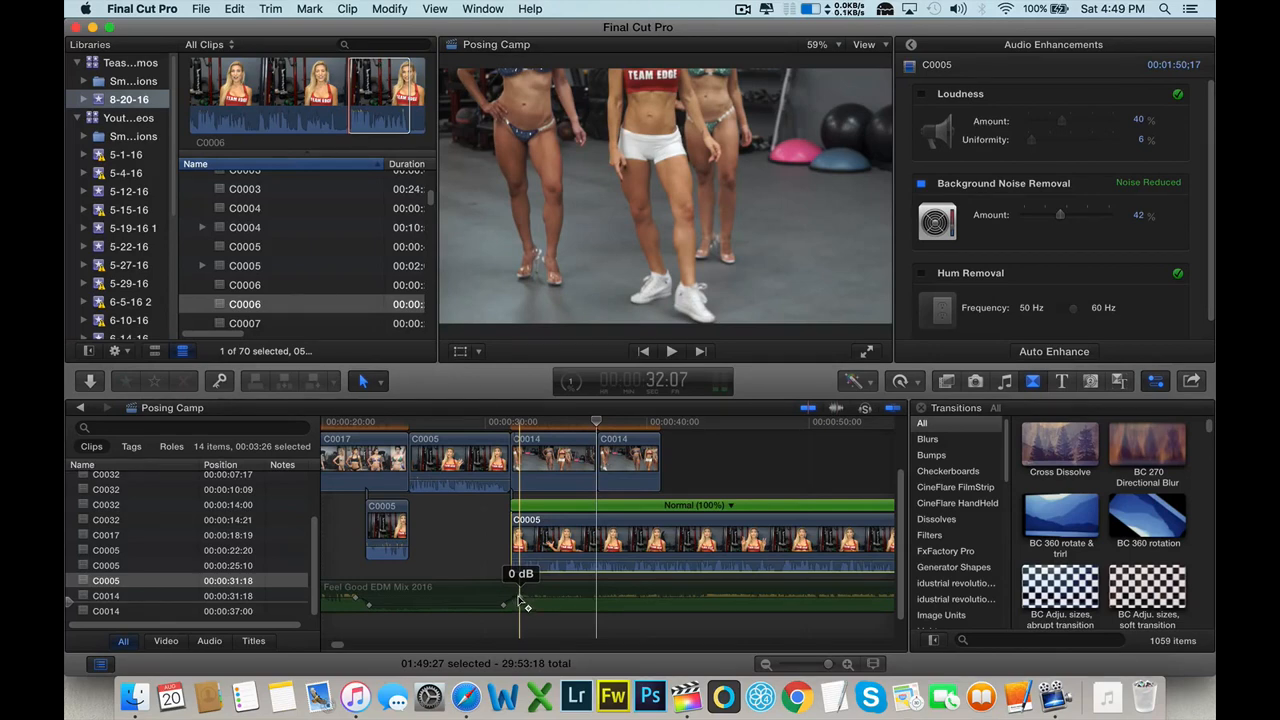
- Delete the 0 dB volume keyframe on Feel Good EDM Mix 2016 just after the long C0005 clip's start and play that section
left_click(520, 600, "alt")
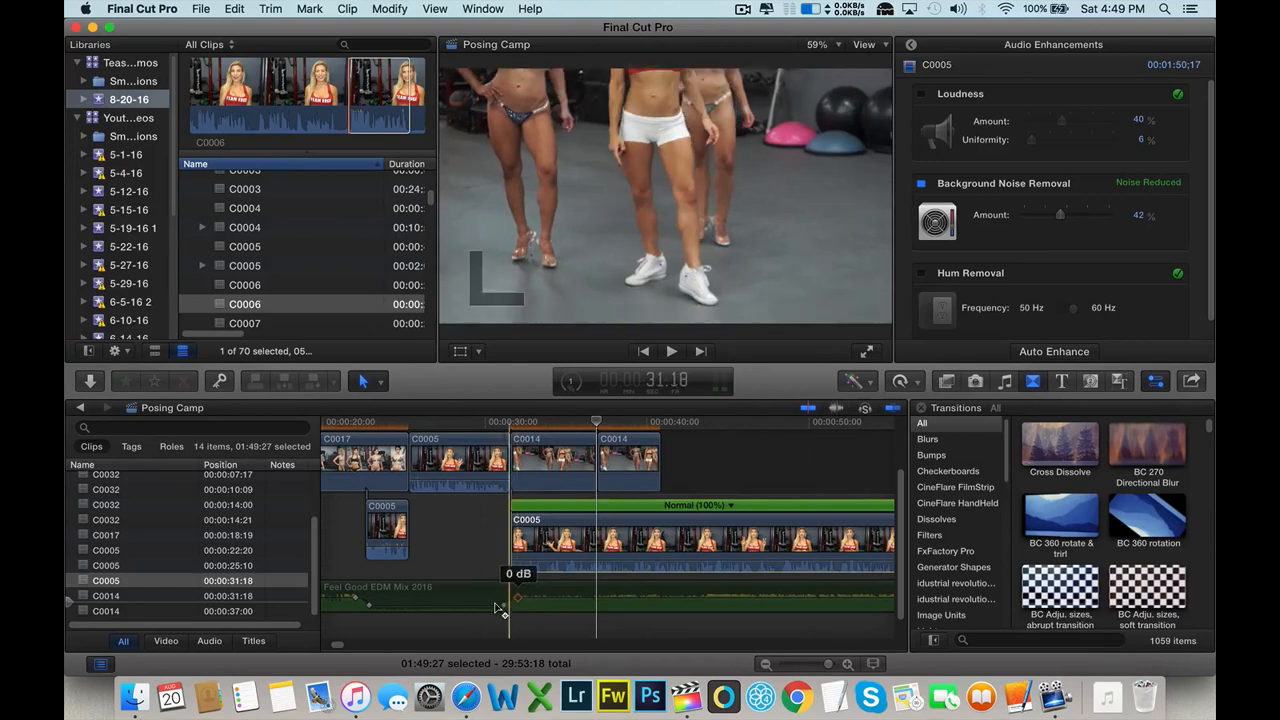
right_click(520, 600)
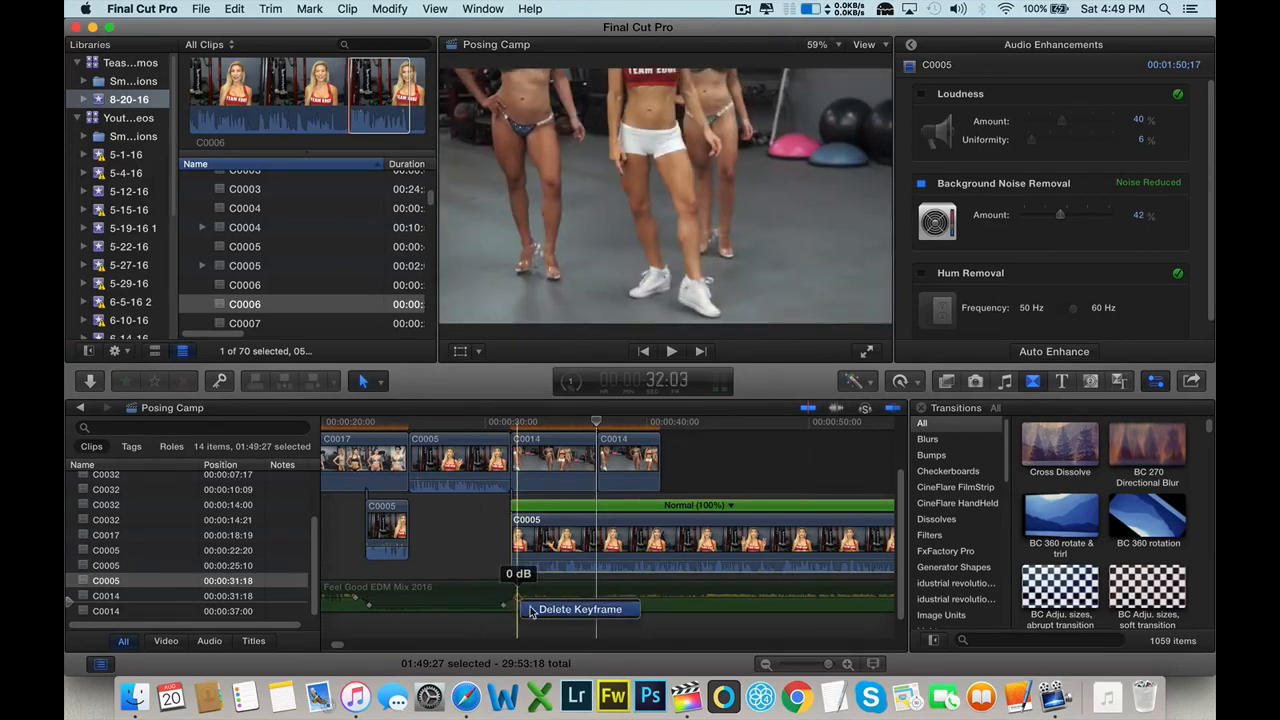
left_click(532, 610)
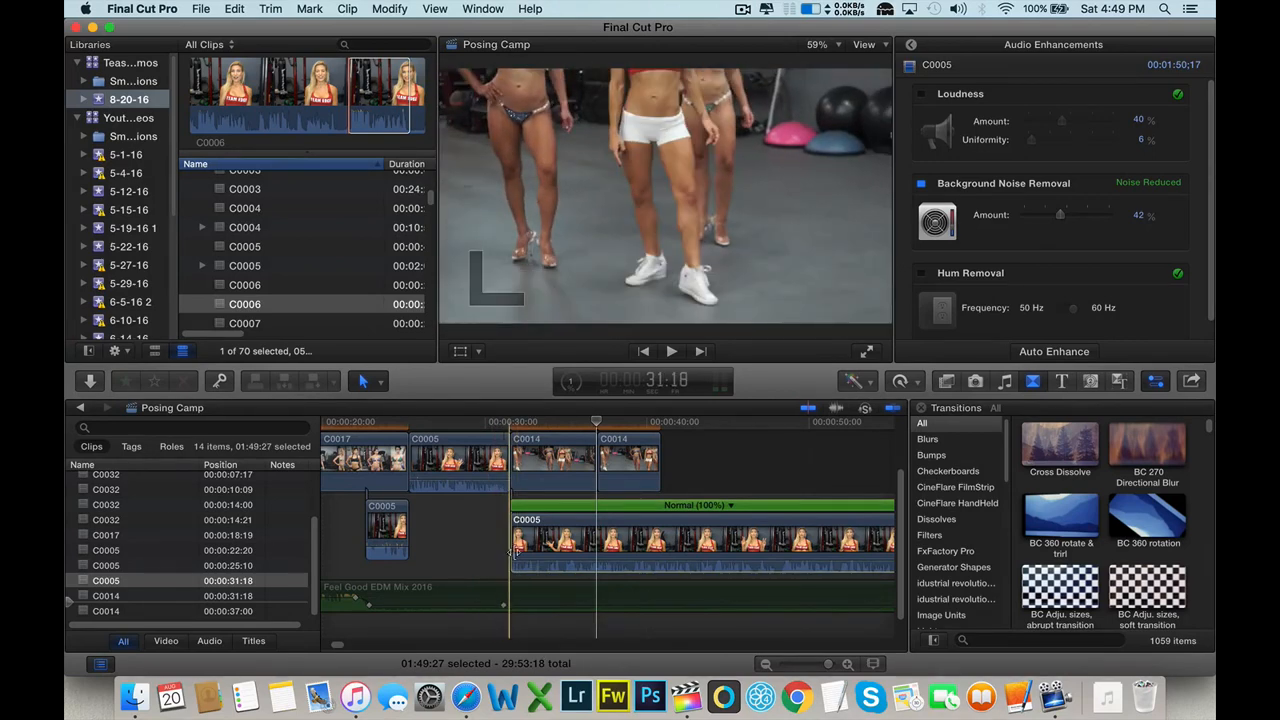
left_click(491, 590)
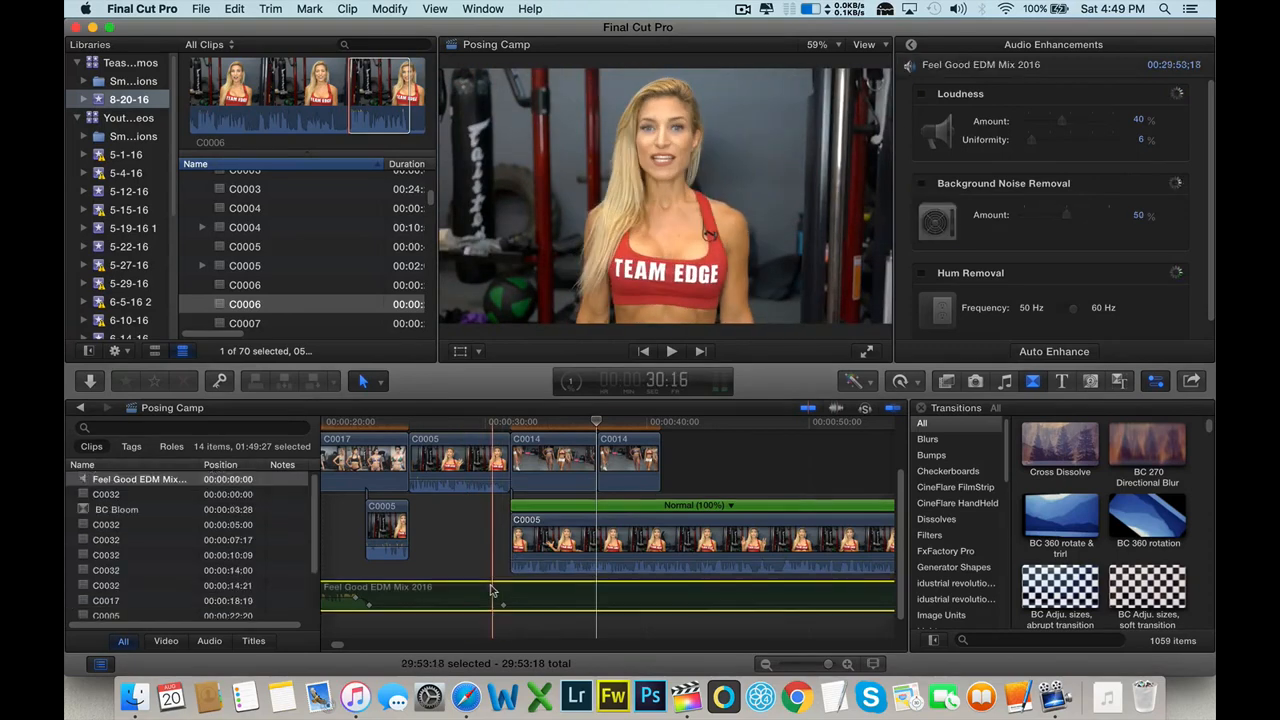
left_click(450, 527)
key("space")
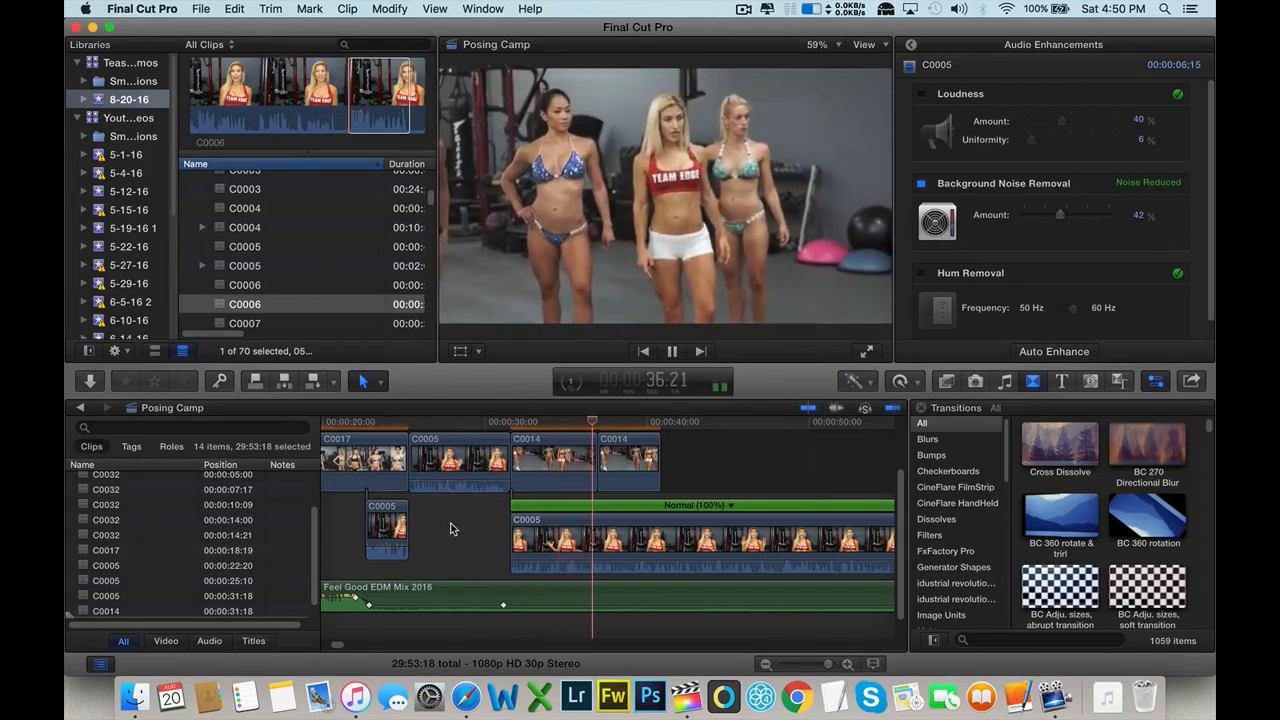
key("space")
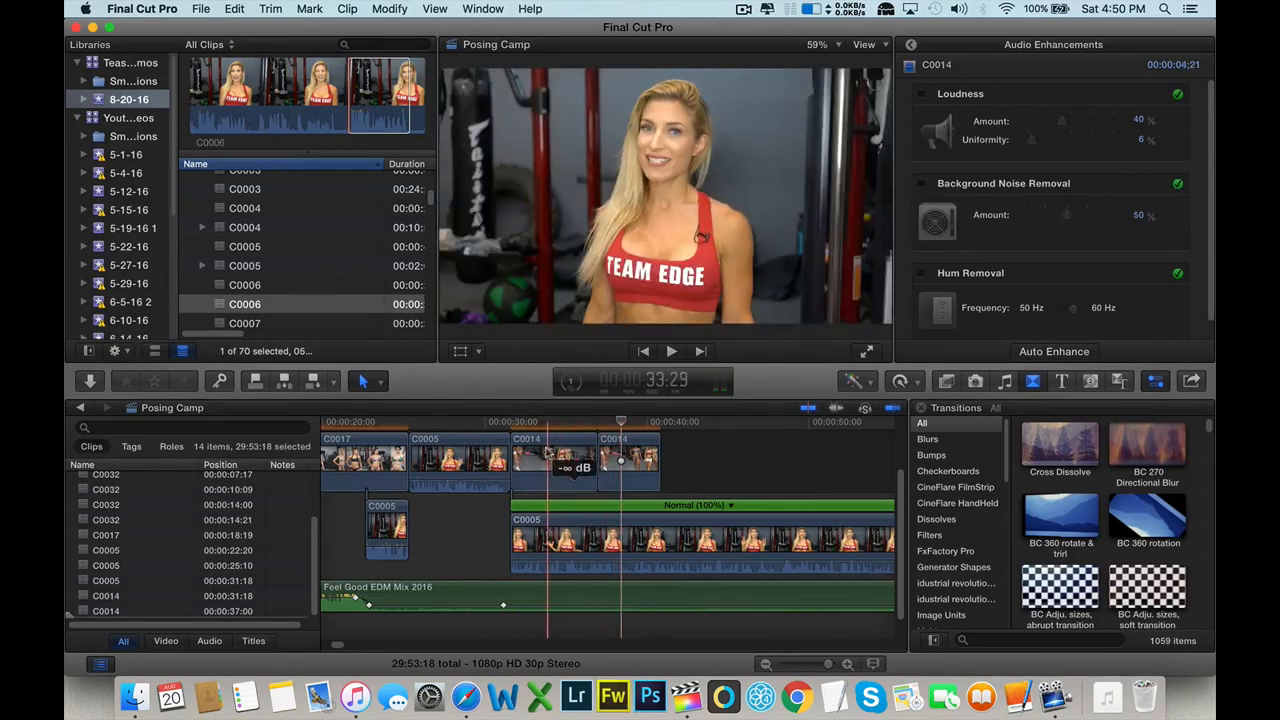
- Delete the first of the two C0014 clips while keeping the connected C0005 clip starting at 31:18, and play back the result
left_click_drag(614, 530, 798, 525)
left_click(527, 455)
key("Delete")
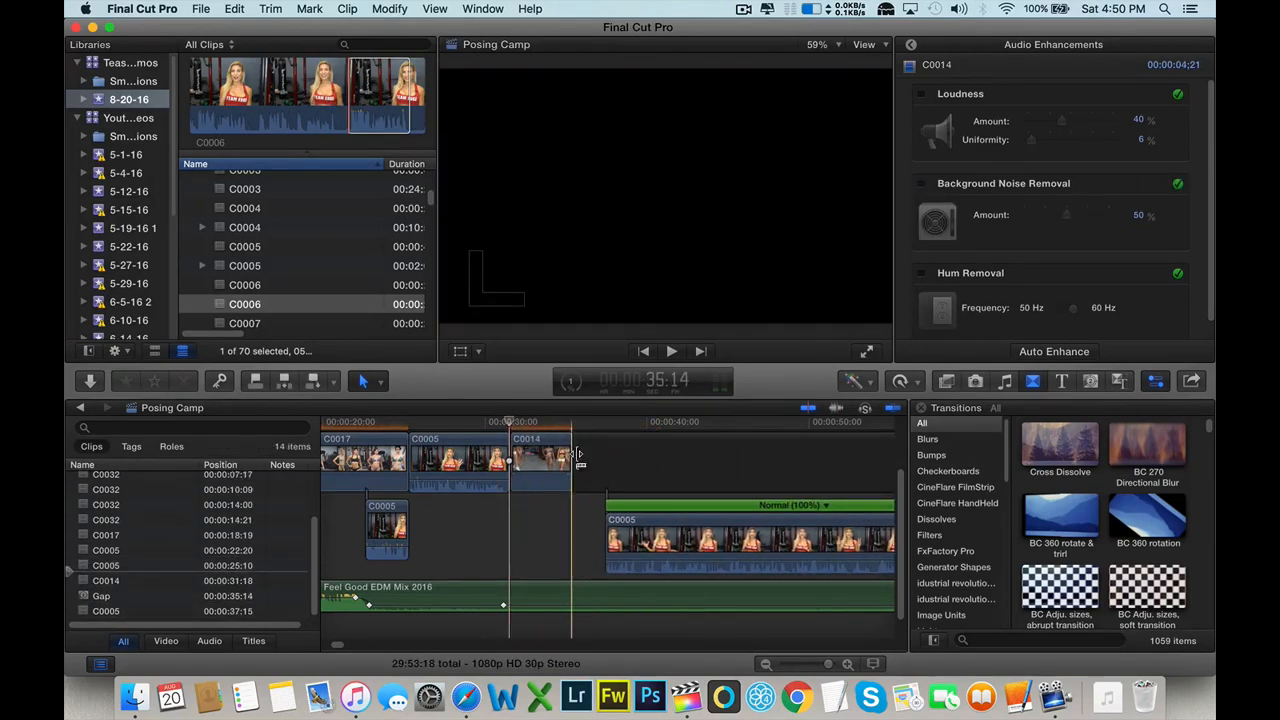
left_click_drag(675, 537, 578, 537)
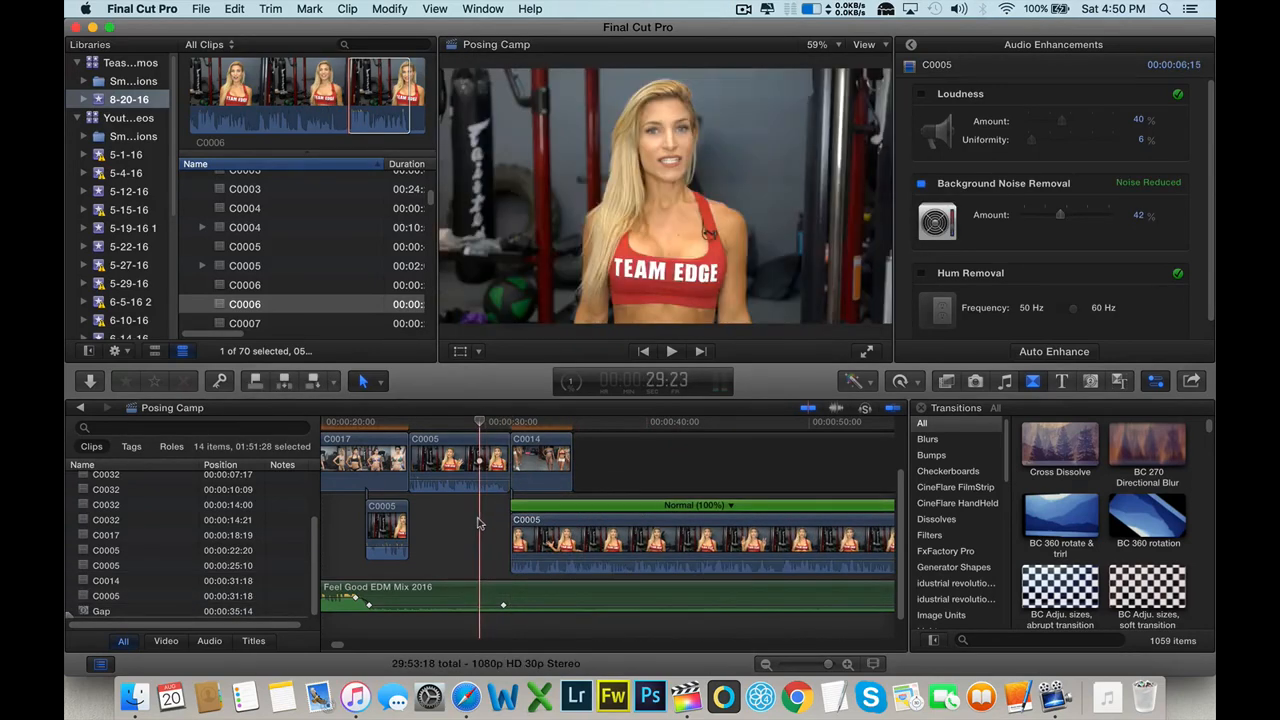
key("space")
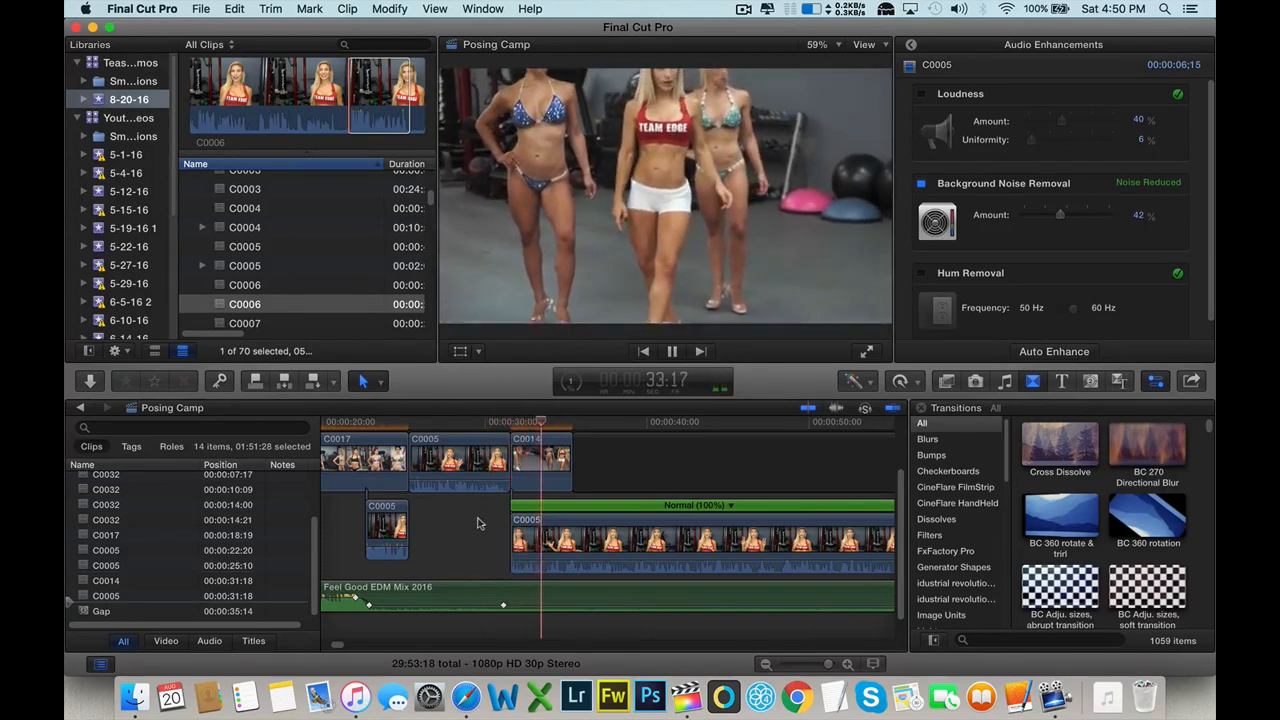
key("space")
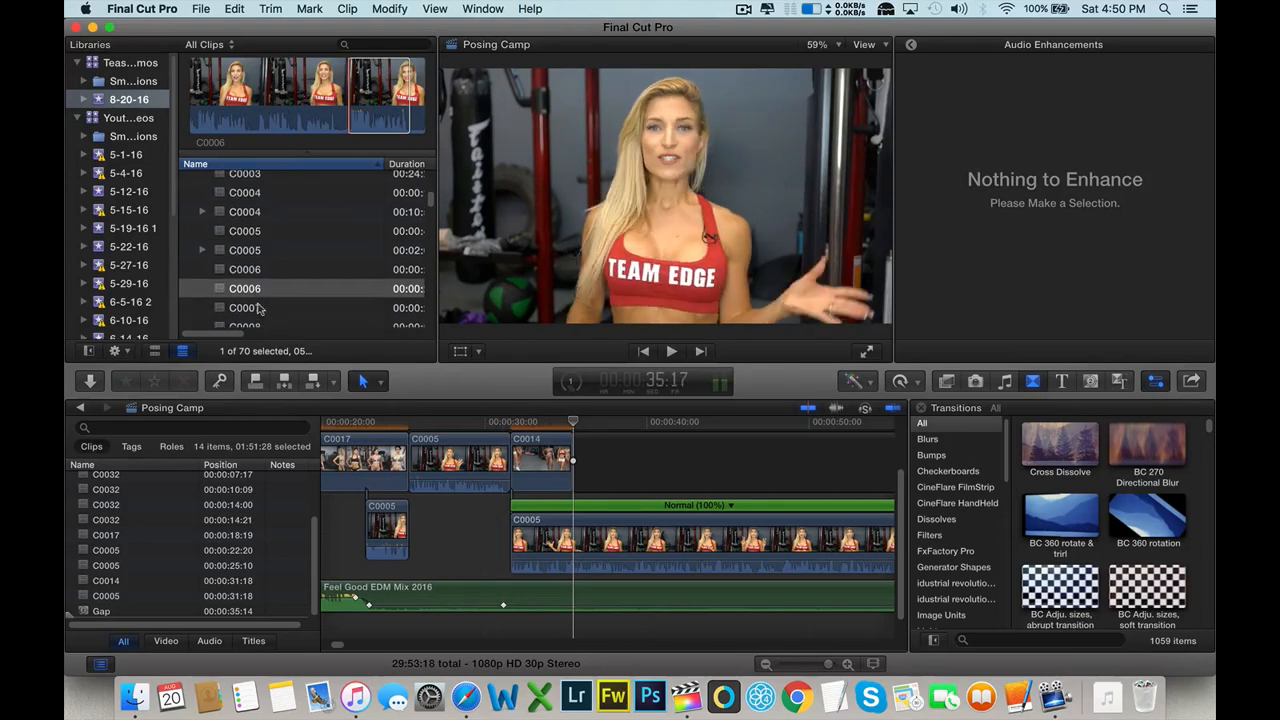
- Look through the event's clips from C0001 to C0017 for B-roll to follow the C0014 clip
left_click(262, 320)
key("Up")
key("Up")
key("Up")
key("Up")
key("Up")
key("Up")
key("Up")
key("Up")
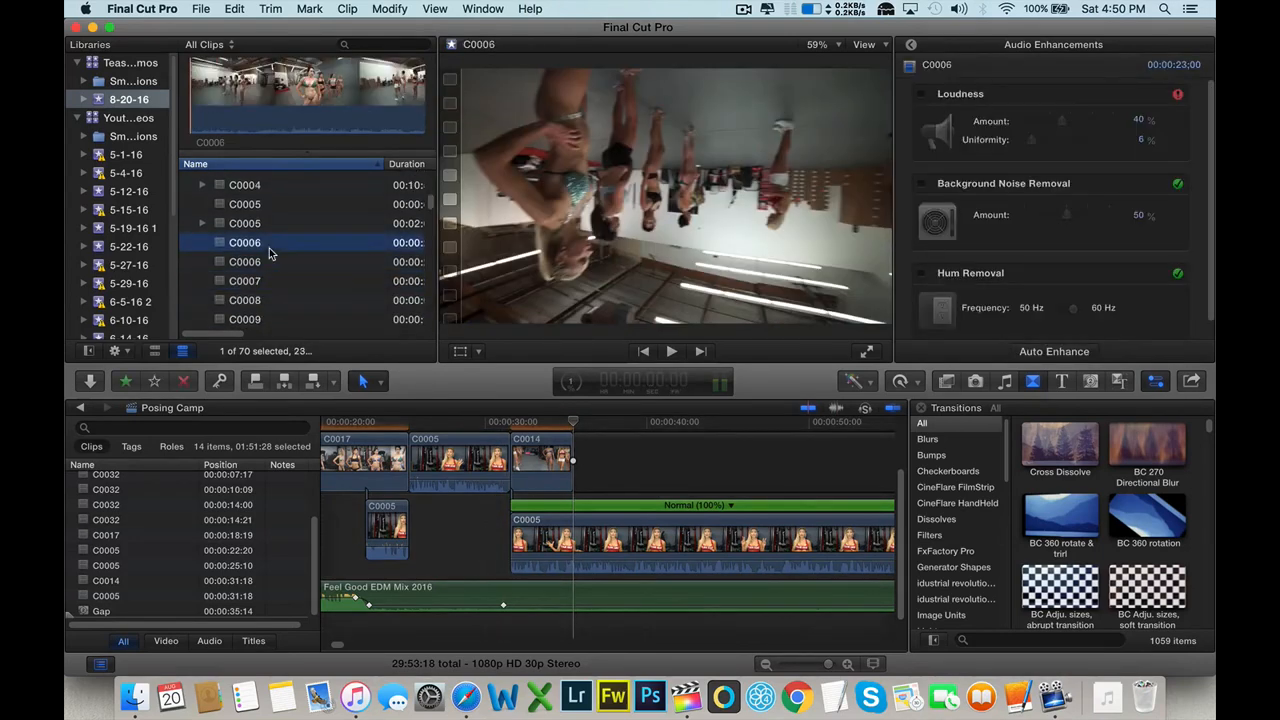
key("Down")
key("Down")
key("Down")
key("Down")
key("Down")
key("Down")
key("Down")
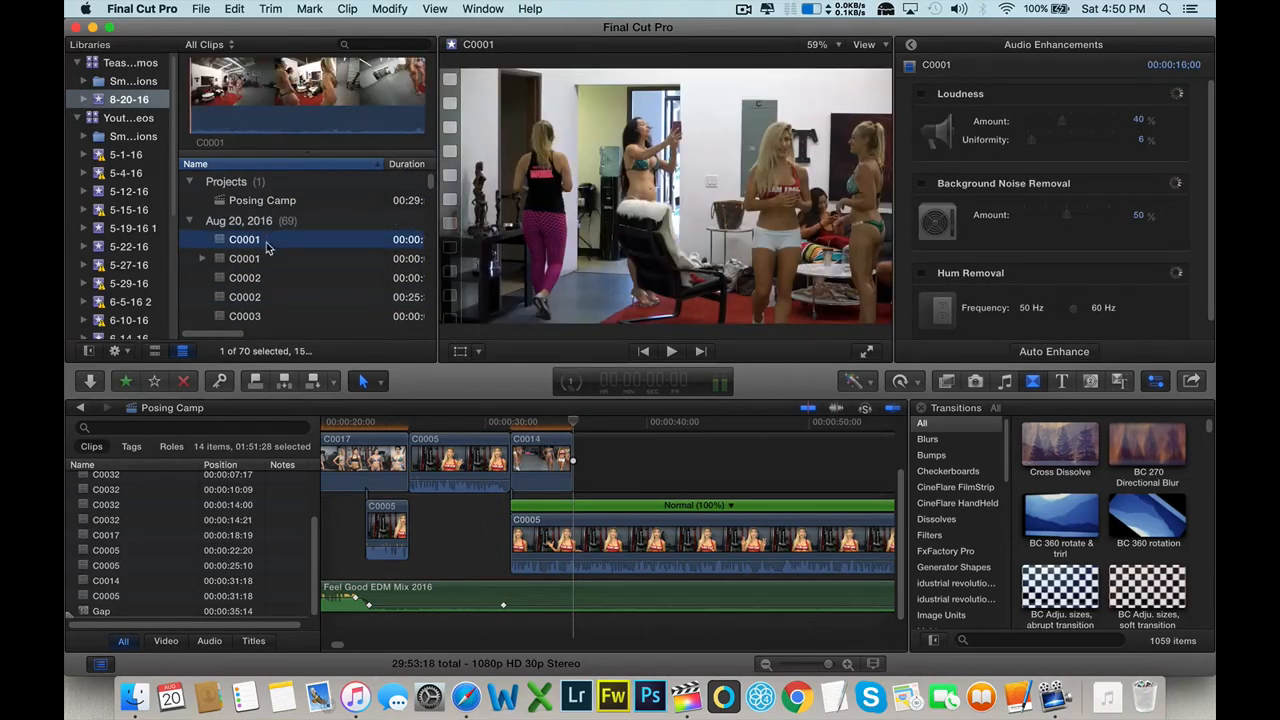
key("Down")
key("Down")
key("Down")
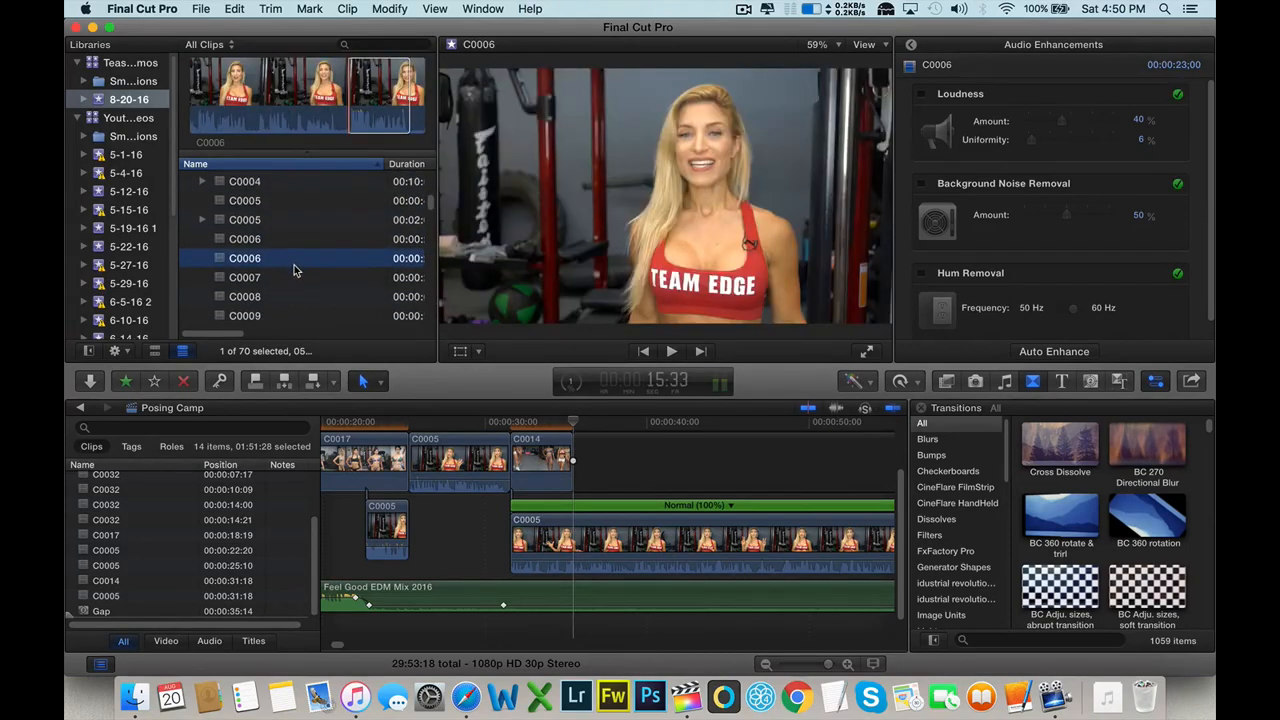
key("Down")
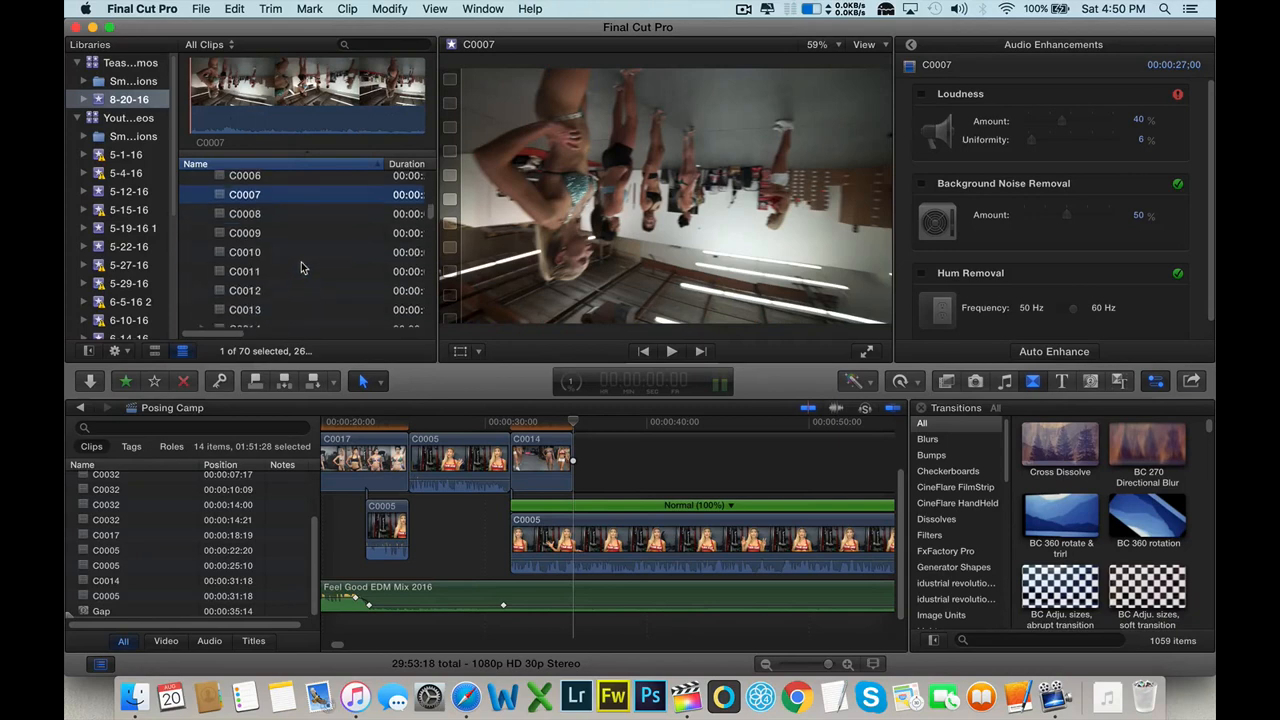
left_click(308, 256)
left_click(308, 200)
left_click(310, 256)
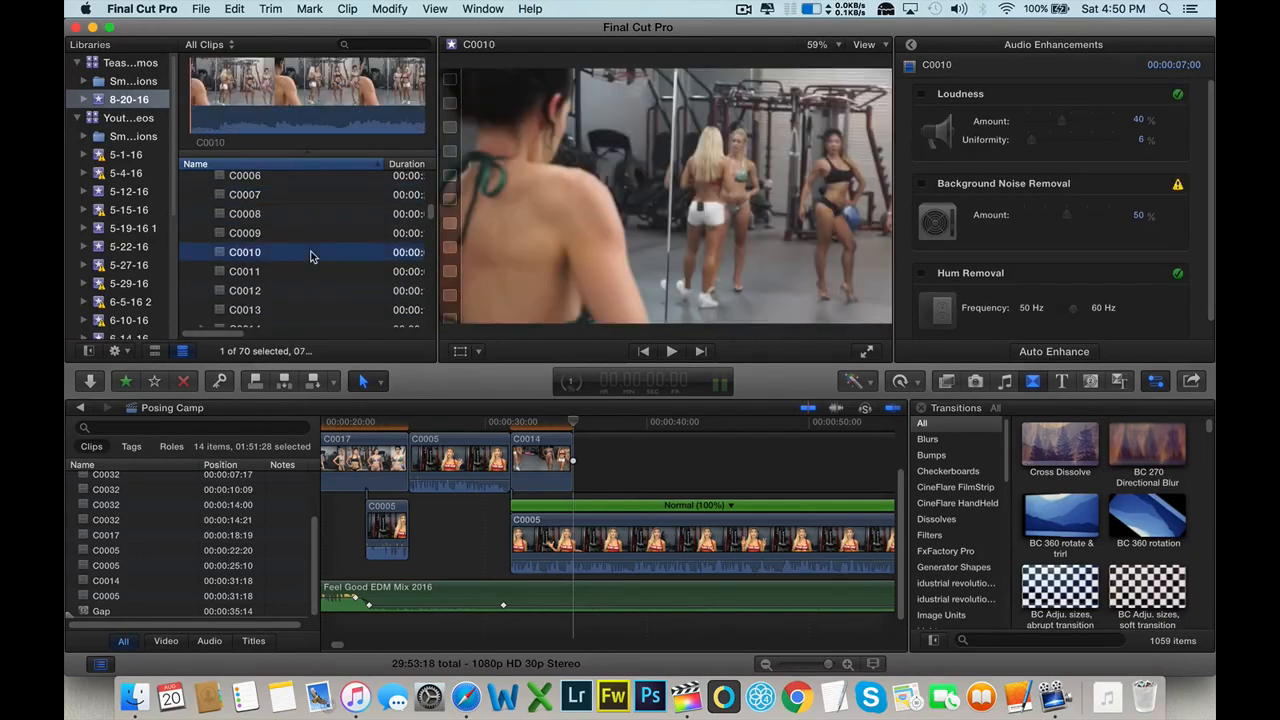
key("Down")
key("Down")
key("Down")
key("Down")
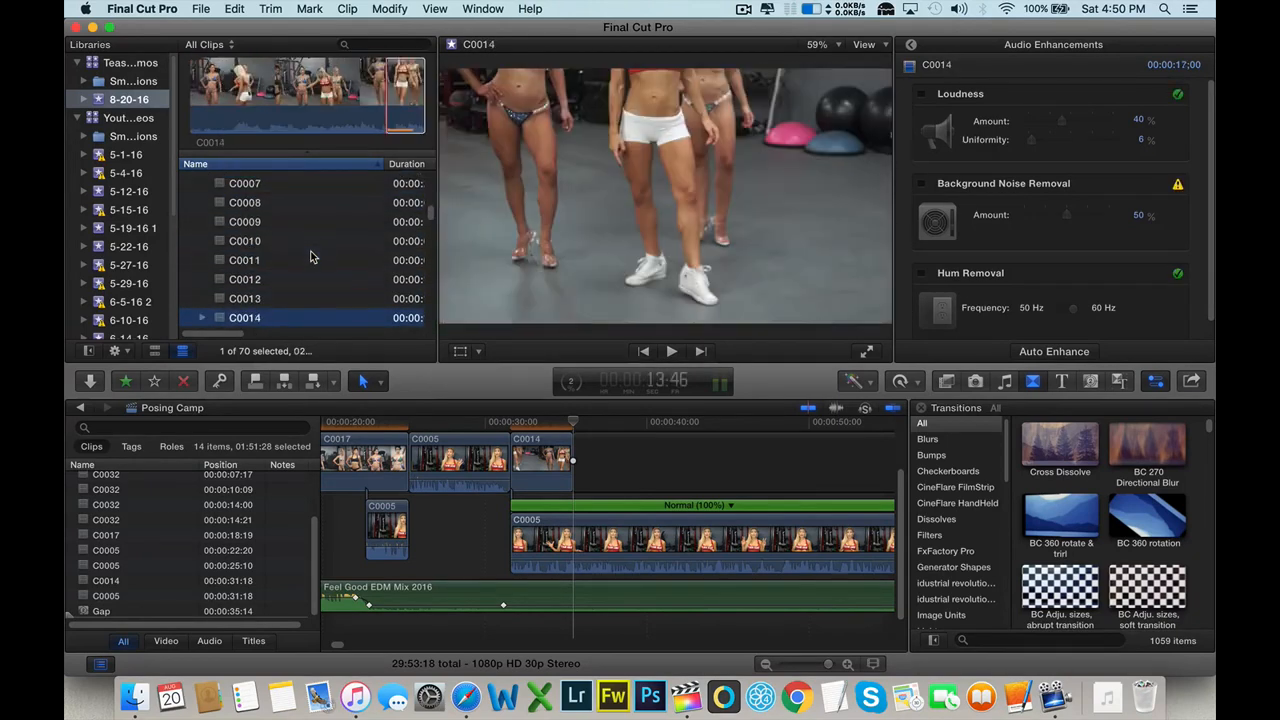
key("Down")
key("Down")
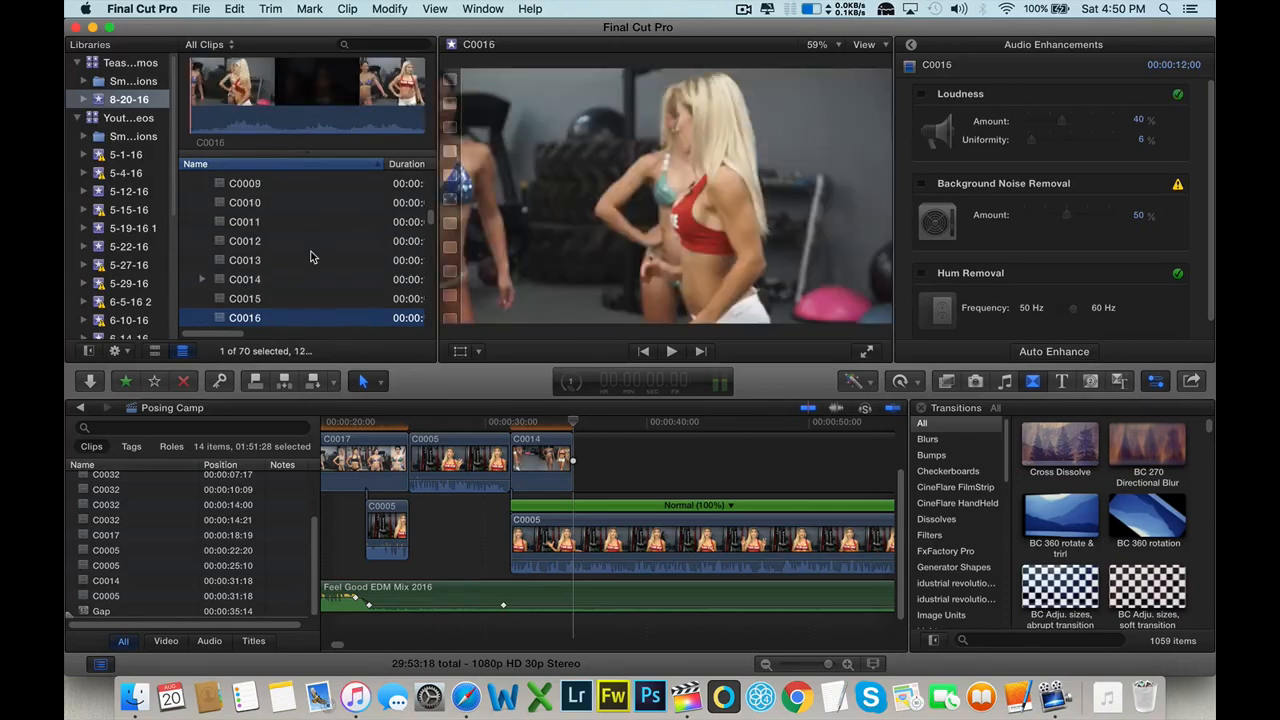
key("Down")
- Add a short range from the start of C0017 to the main storyline directly after C0014 at 35:14, and play it
left_click(252, 116)
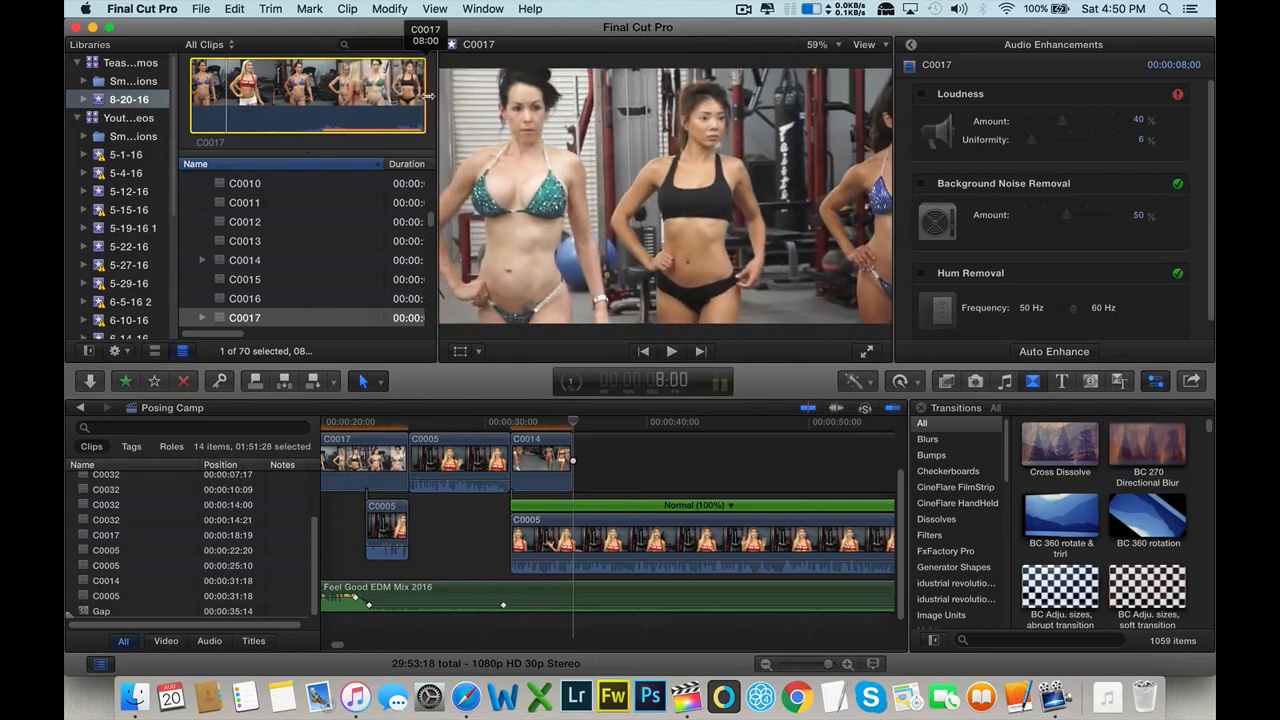
left_click_drag(425, 98, 583, 425)
left_click(630, 460)
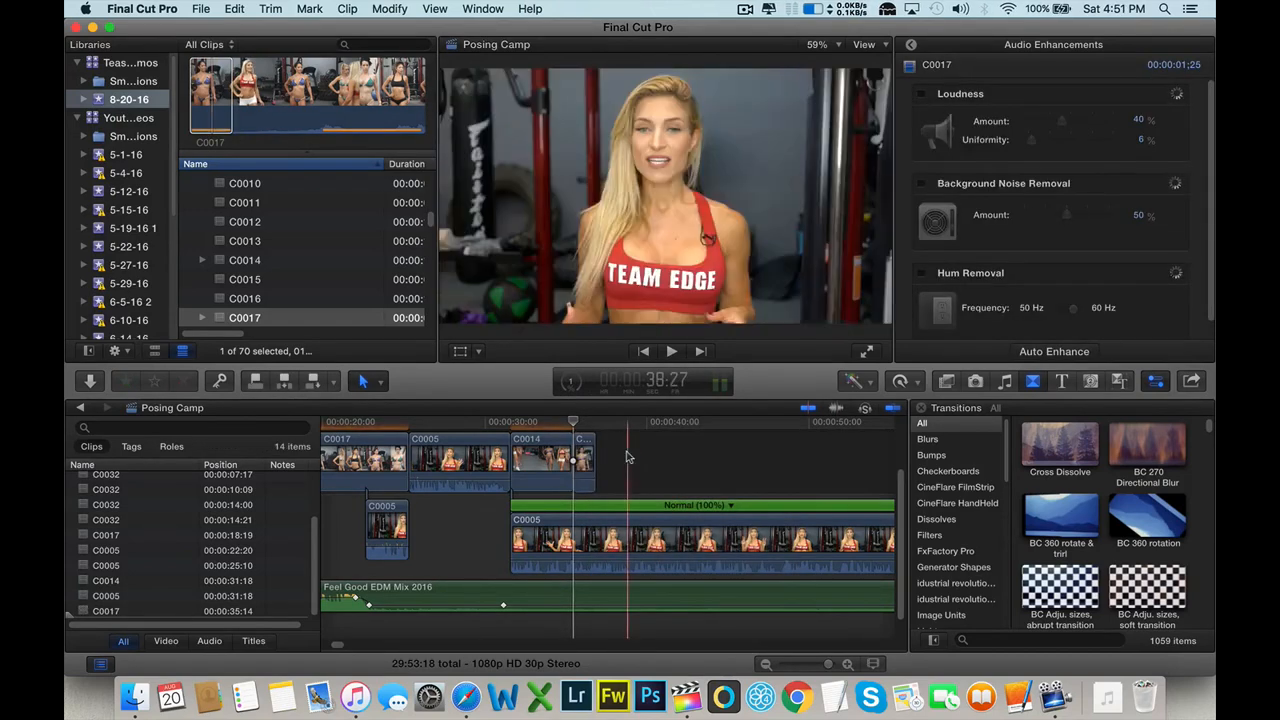
left_click(561, 424)
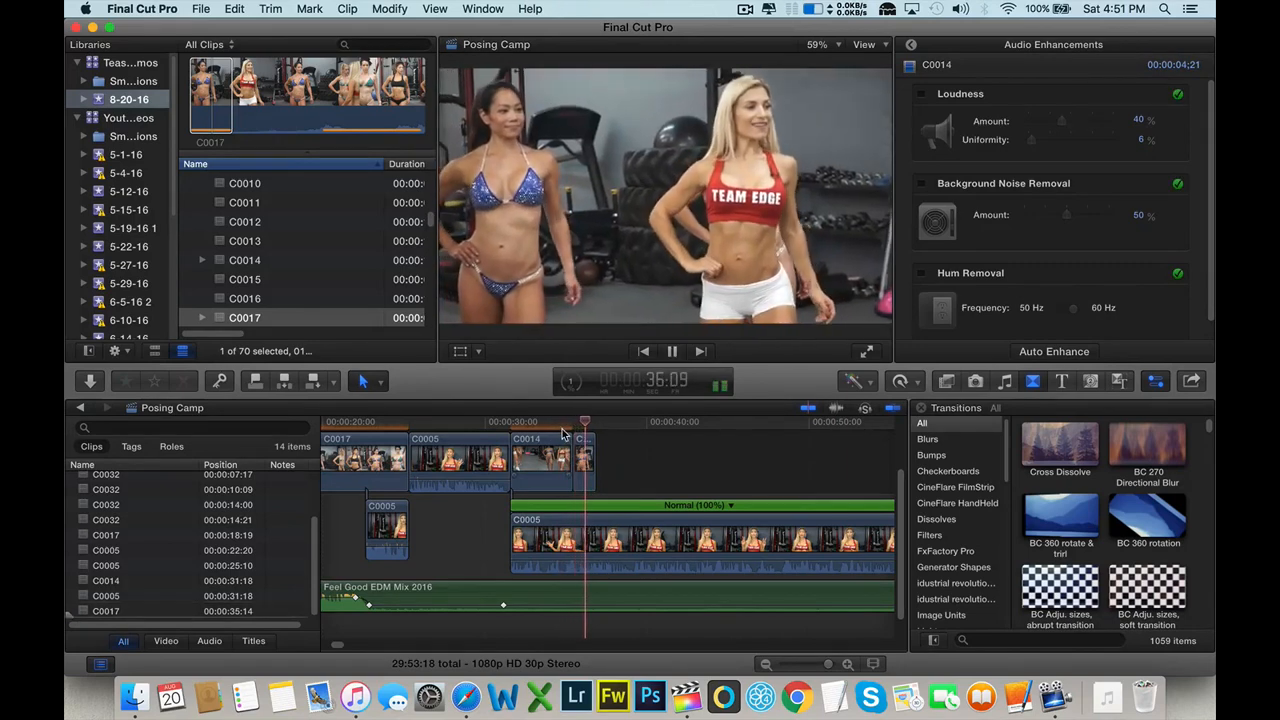
- Extend the end of the new C0017 clip to a 01:20 duration, then slow it down to last 03:10 and play it
left_click_drag(592, 460, 598, 463)
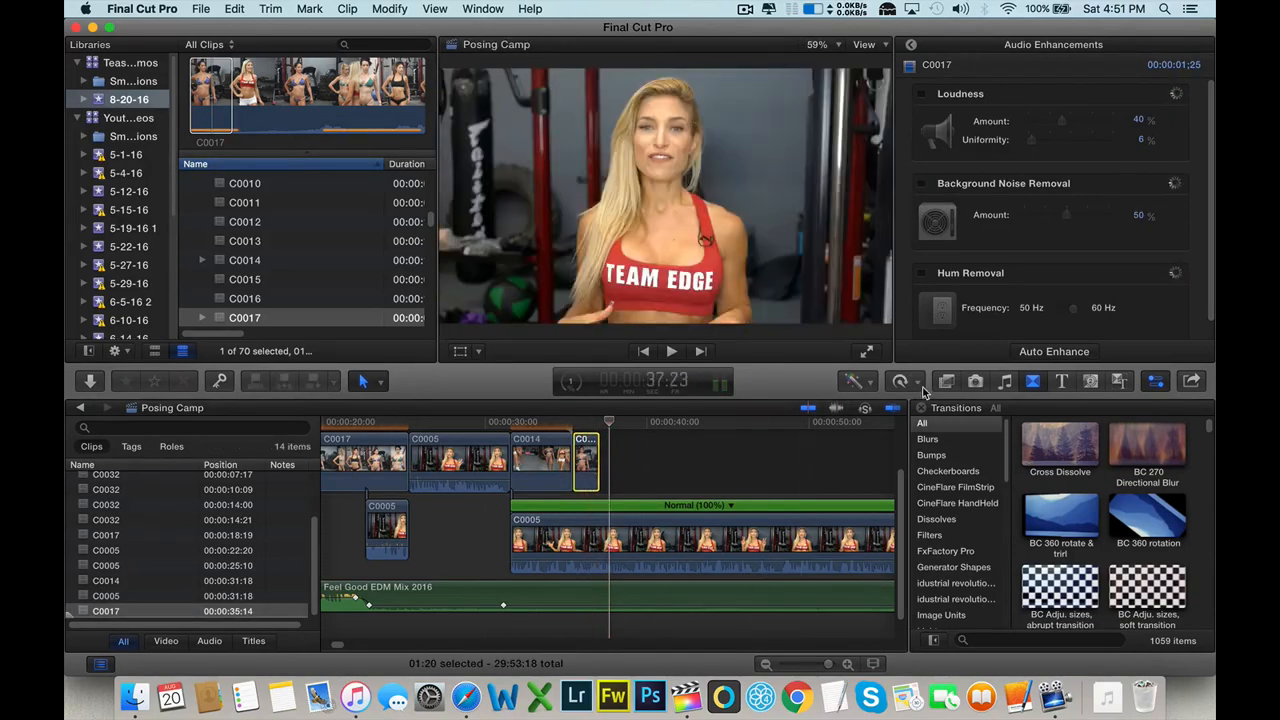
left_click(900, 381)
left_click(1066, 401)
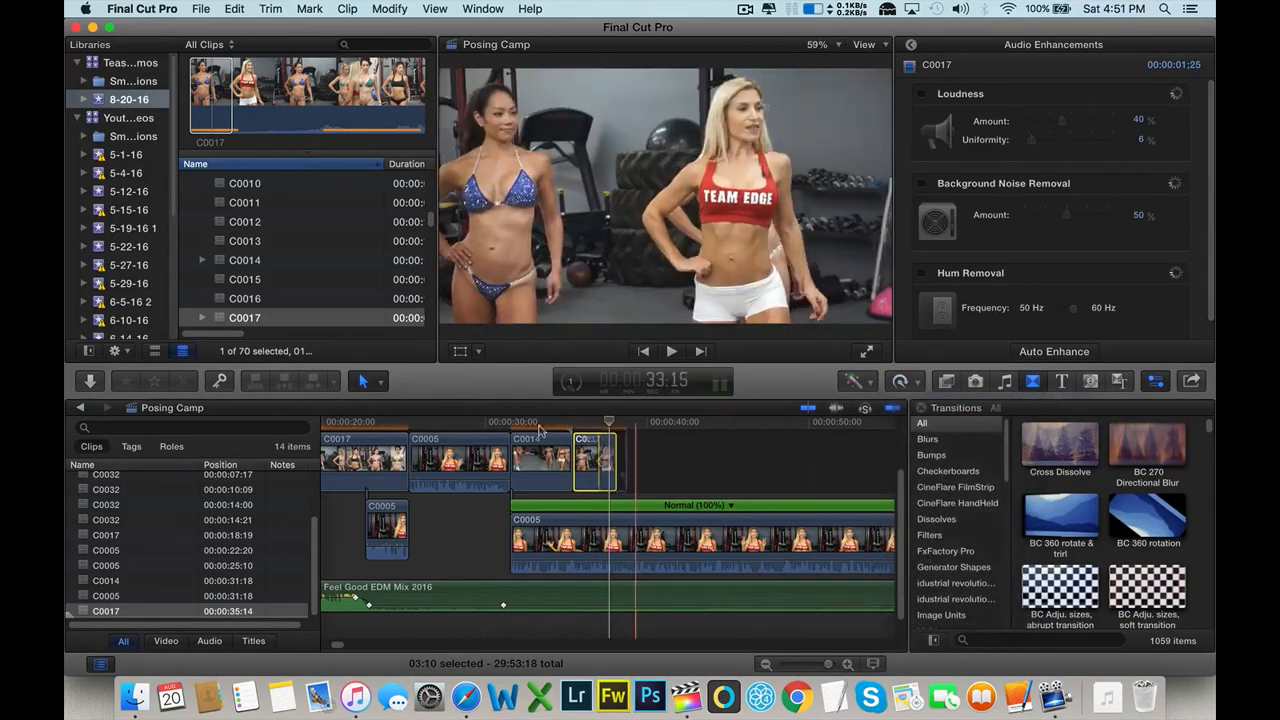
key("space")
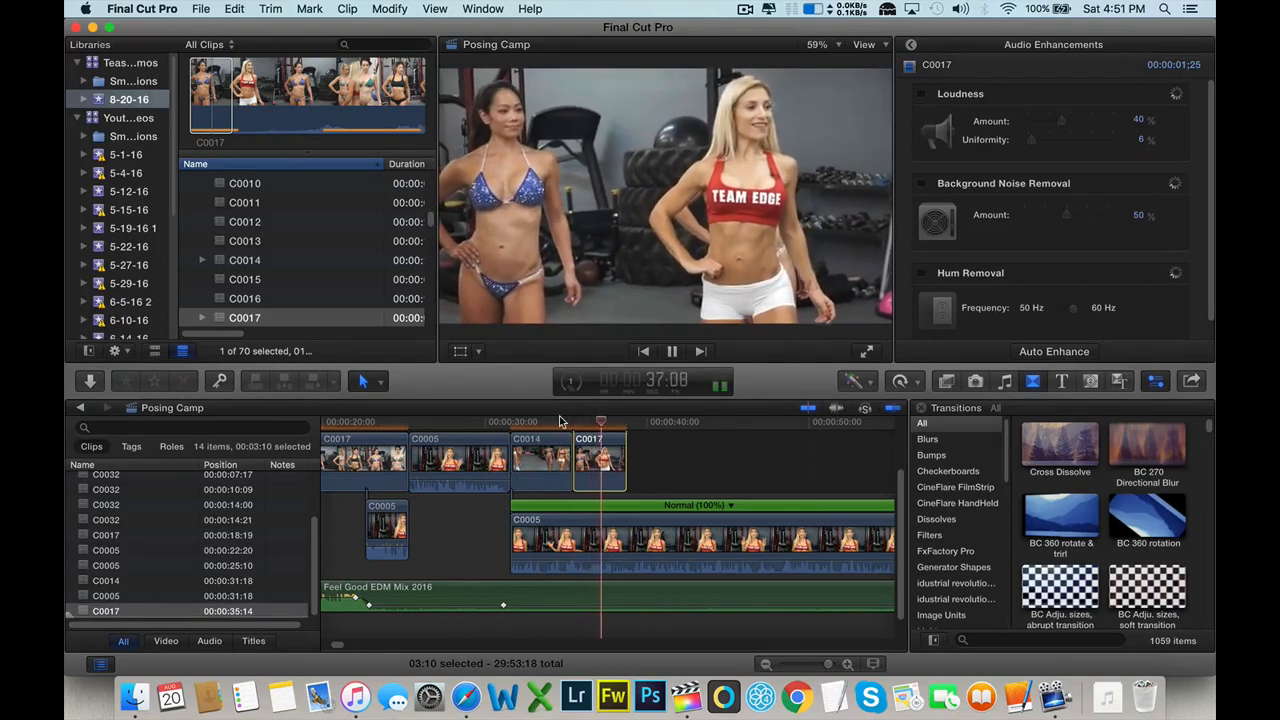
key("space")
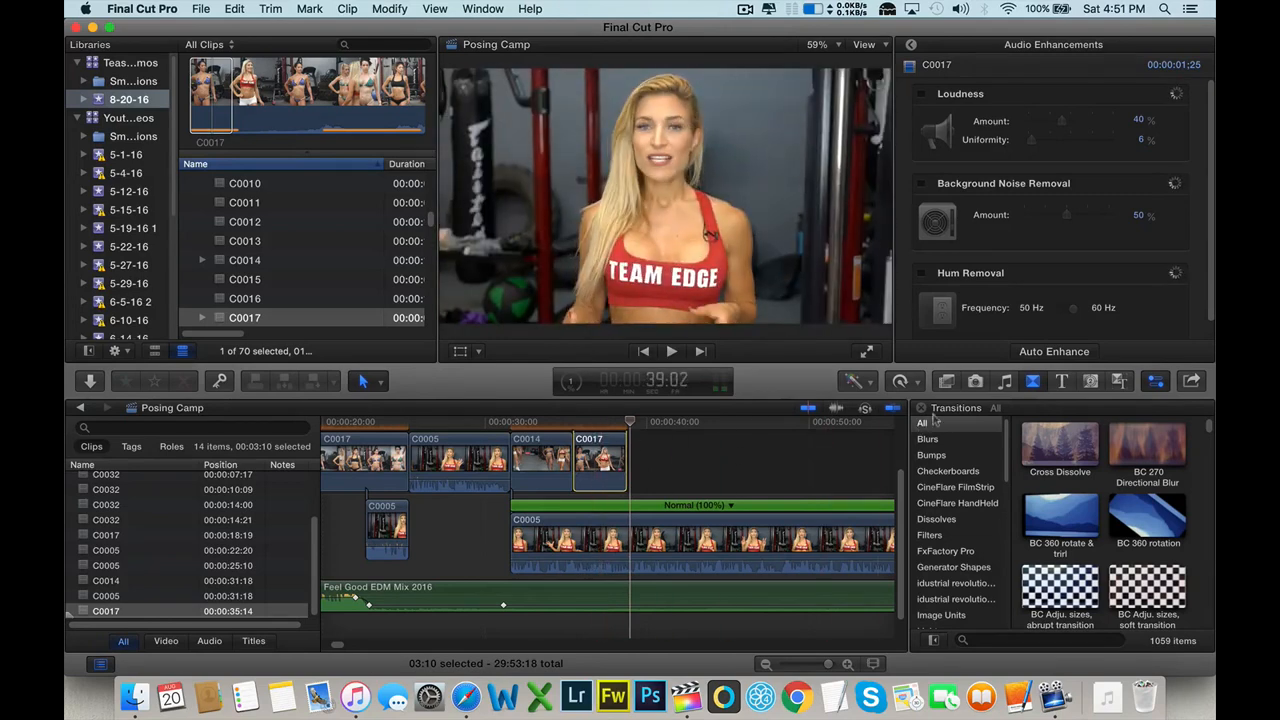
- Apply the C2 Lock & Load Stabilize & Shutter Reduction effect to the slowed C0017 clip
left_click(945, 383)
left_click_drag(1083, 500, 611, 464)
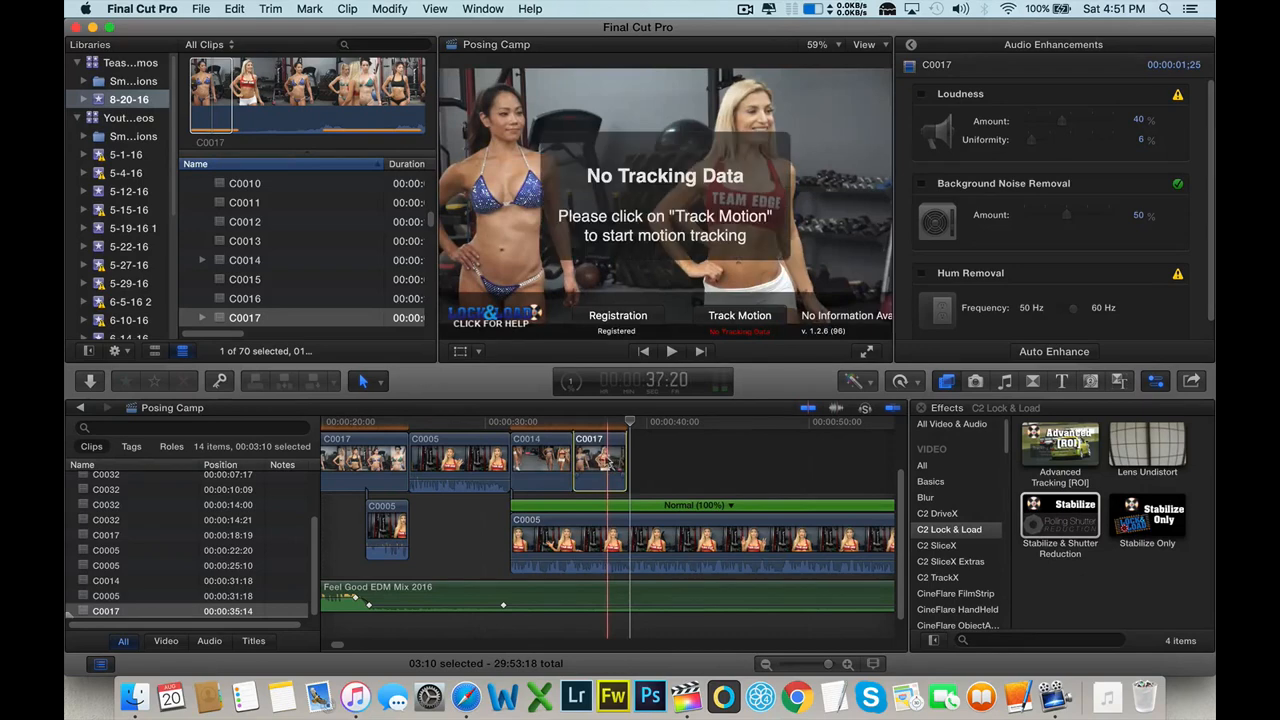
- Track the motion of the slowed C0017 clip for stabilization, then play it through into the following interview section
left_click(603, 461)
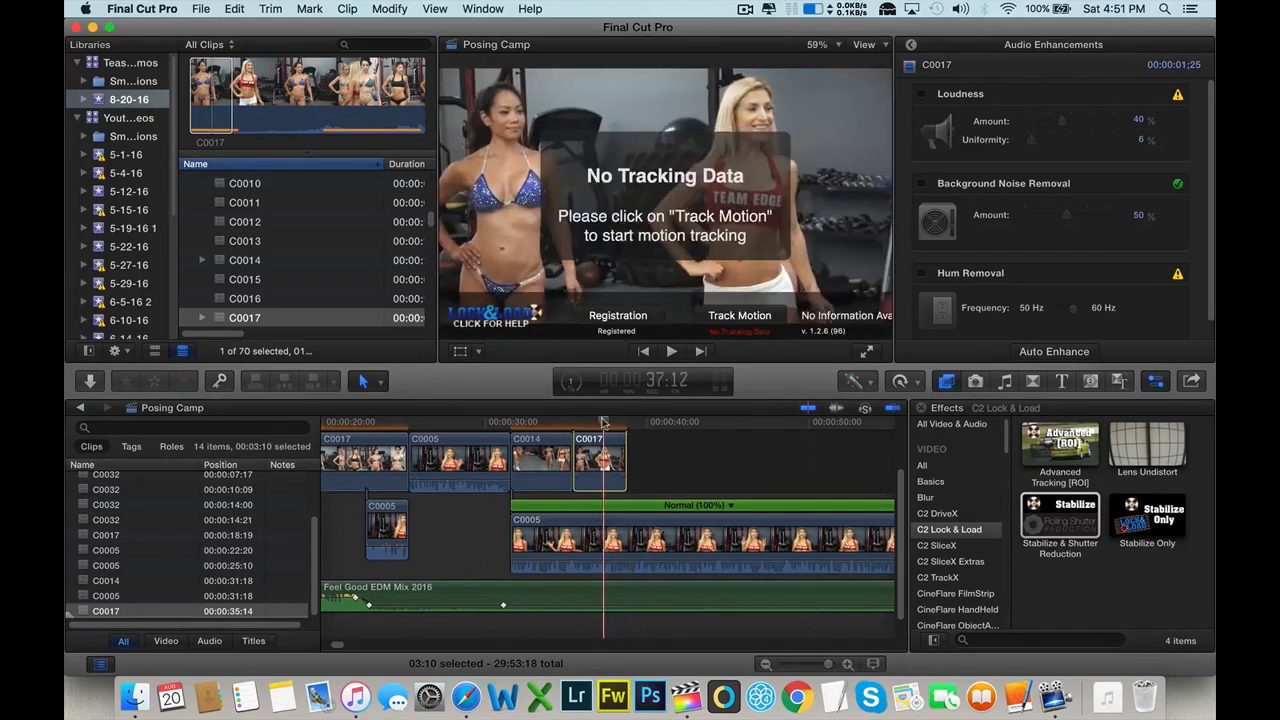
left_click(741, 316)
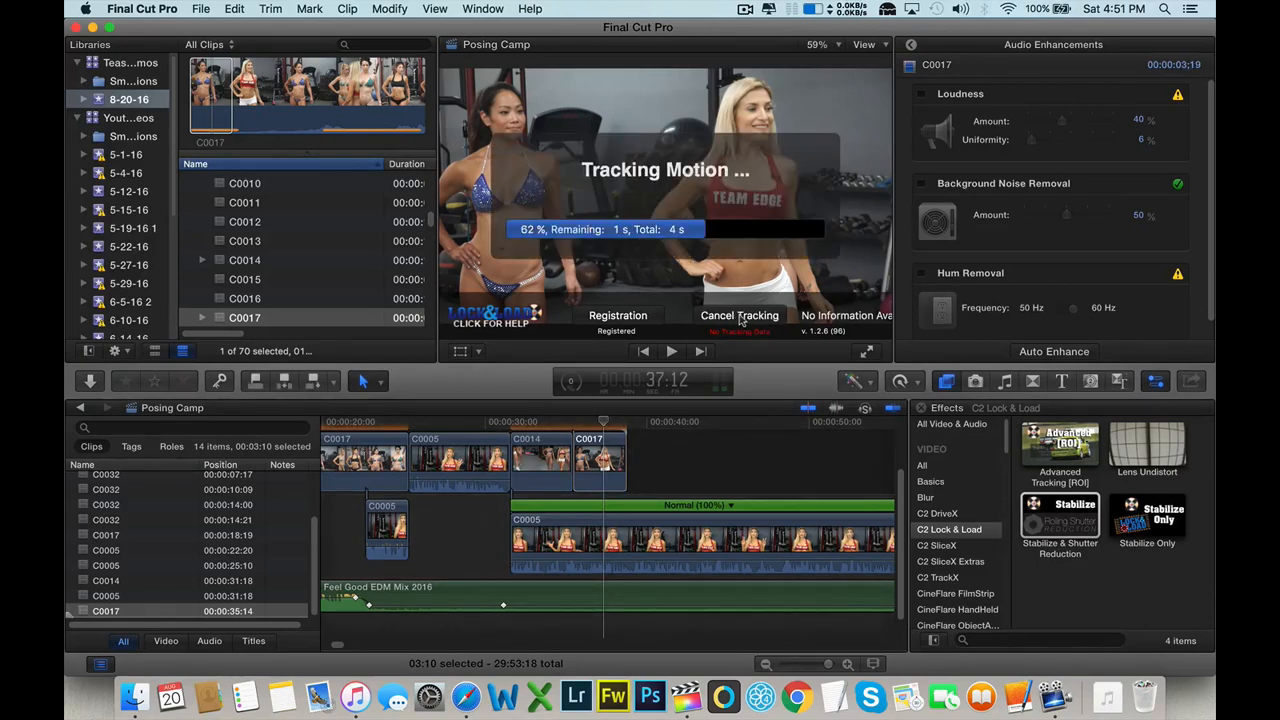
left_click(572, 428)
key("space")
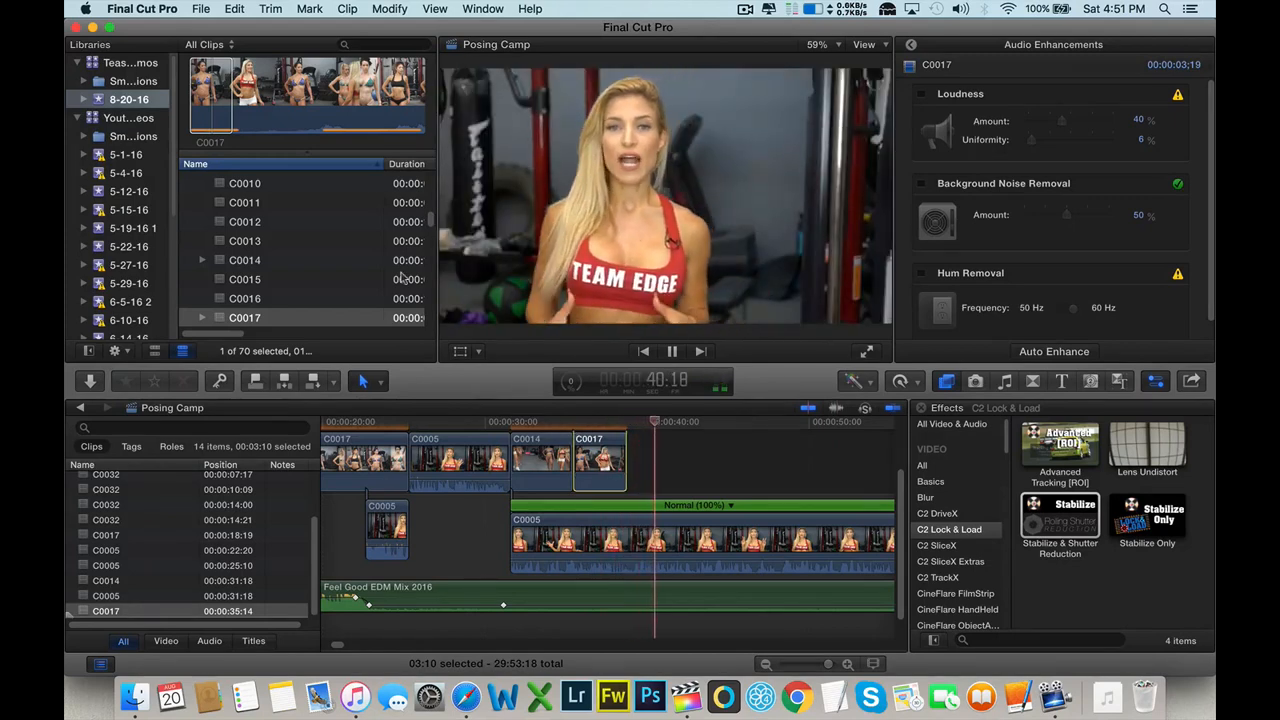
left_click(658, 448)
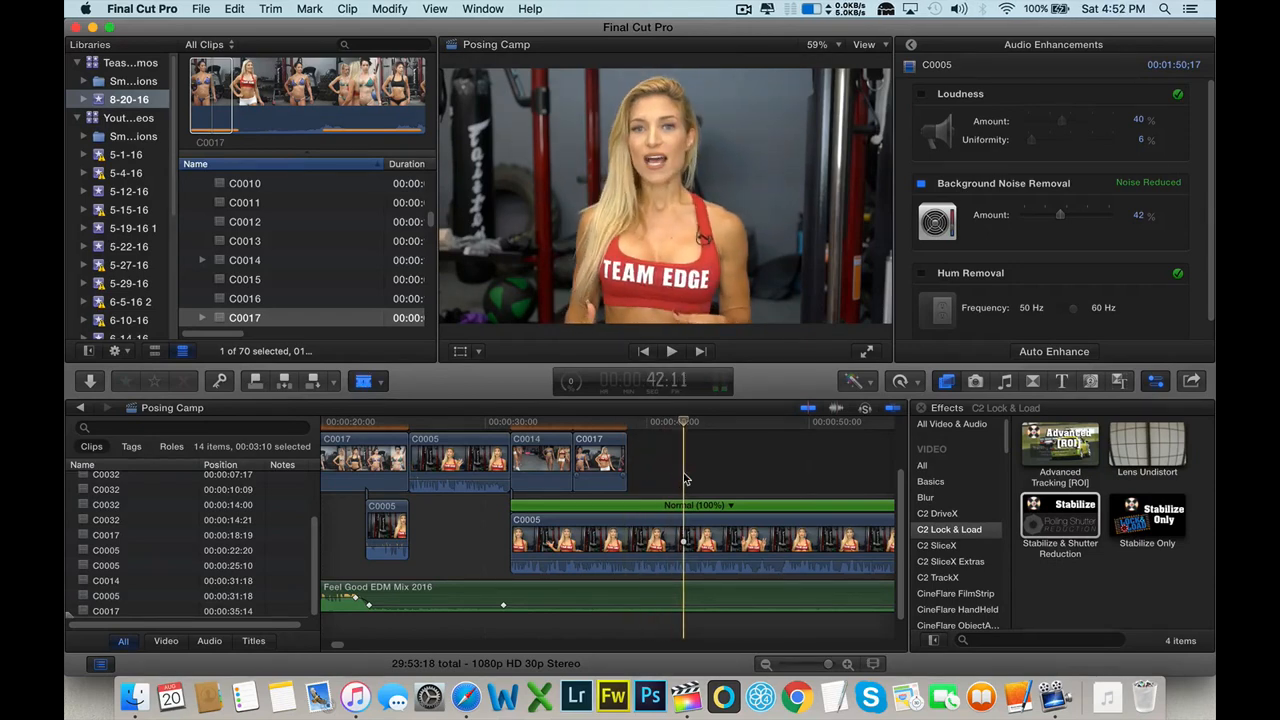
- Add the final 11:00:03 of the 25:32:00 C0002 clip to the main storyline directly after C0017 at 38:24
left_click(285, 280)
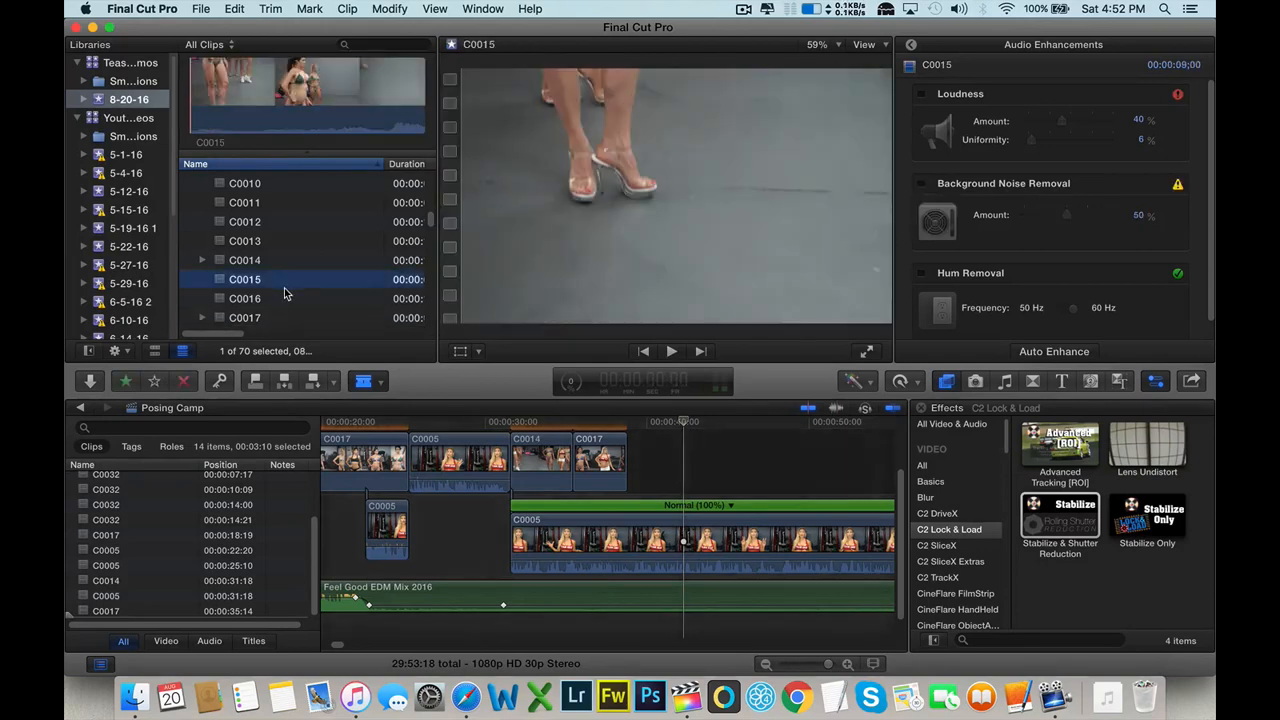
scroll(290, 260, "down", 3)
left_click(302, 238)
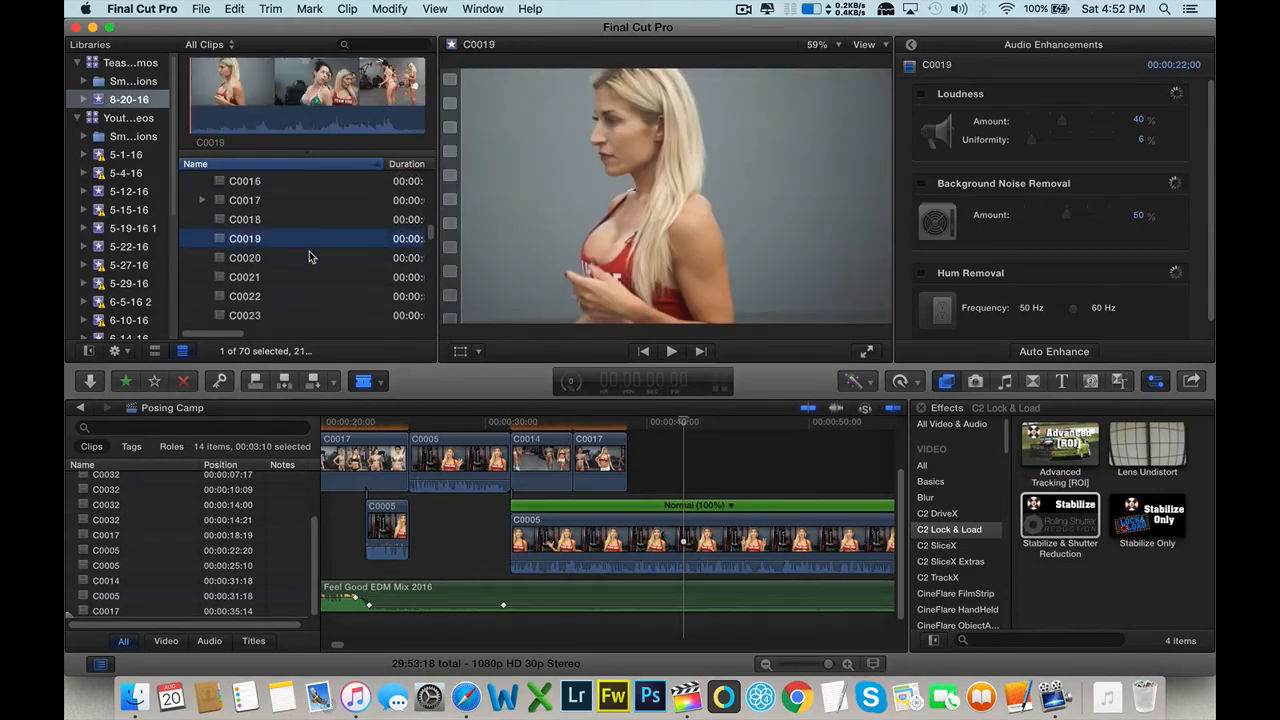
left_click(272, 106)
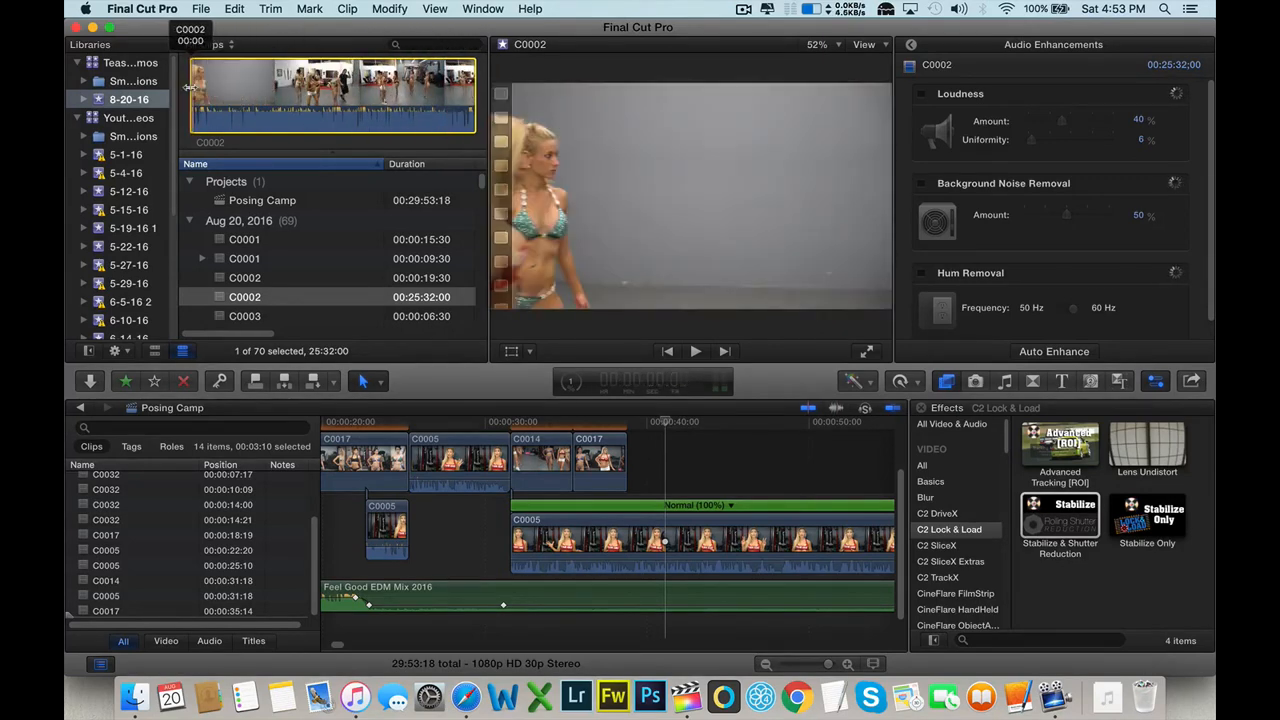
key("i")
left_click_drag(328, 95, 628, 453)
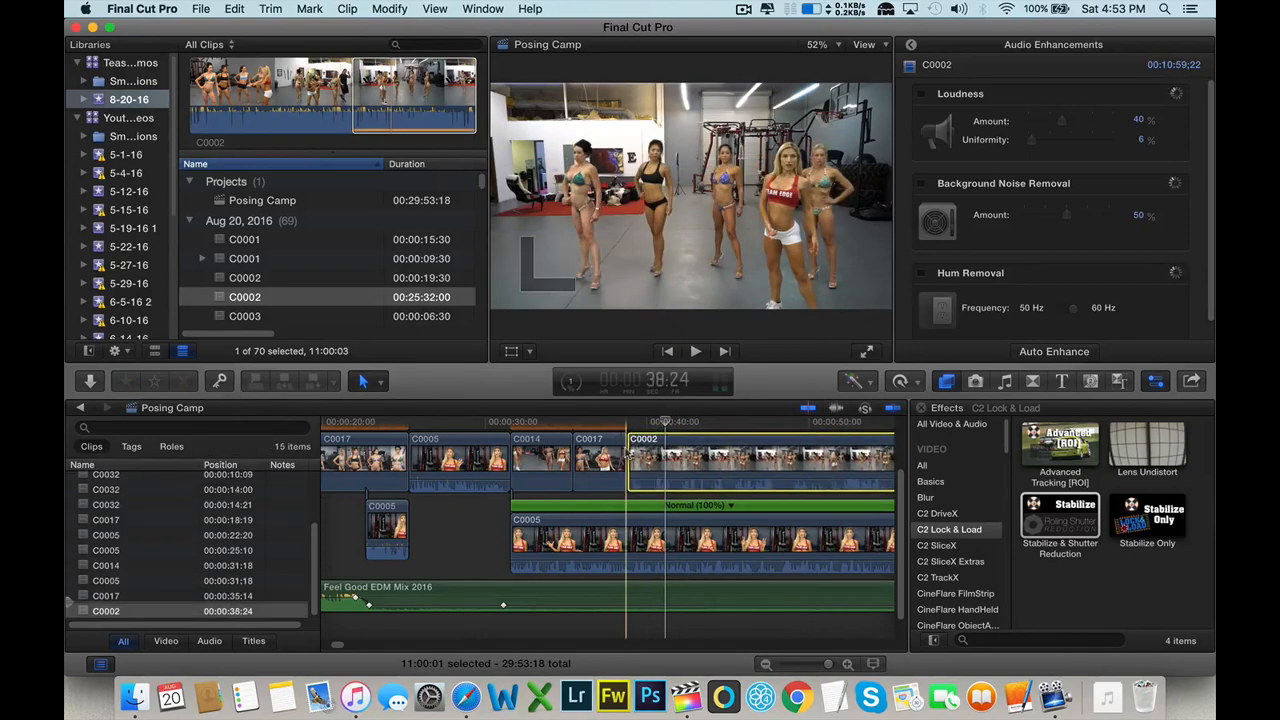
- Move the C0002 clip to start at 42:16, leaving a gap after C0017, and play the section
left_click(670, 480)
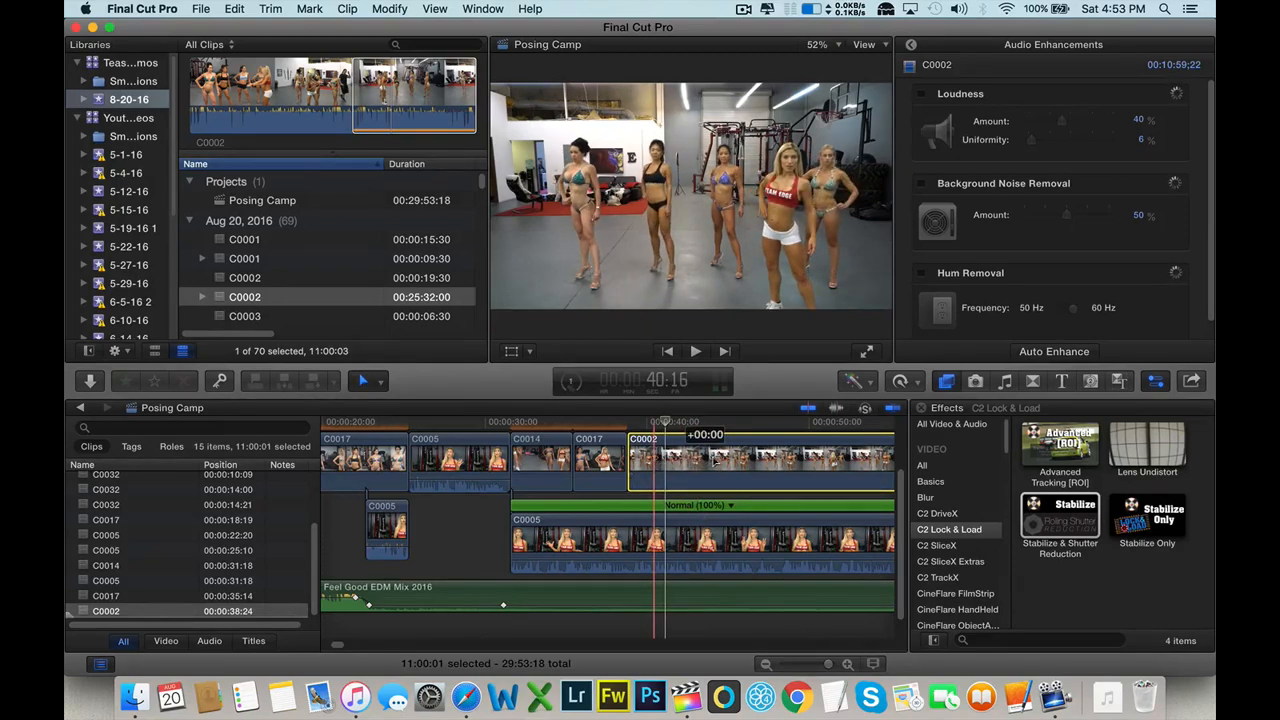
mouse_move(715, 460)
left_mouse_down()
mouse_move(806, 459)
mouse_move(716, 458)
left_mouse_up()
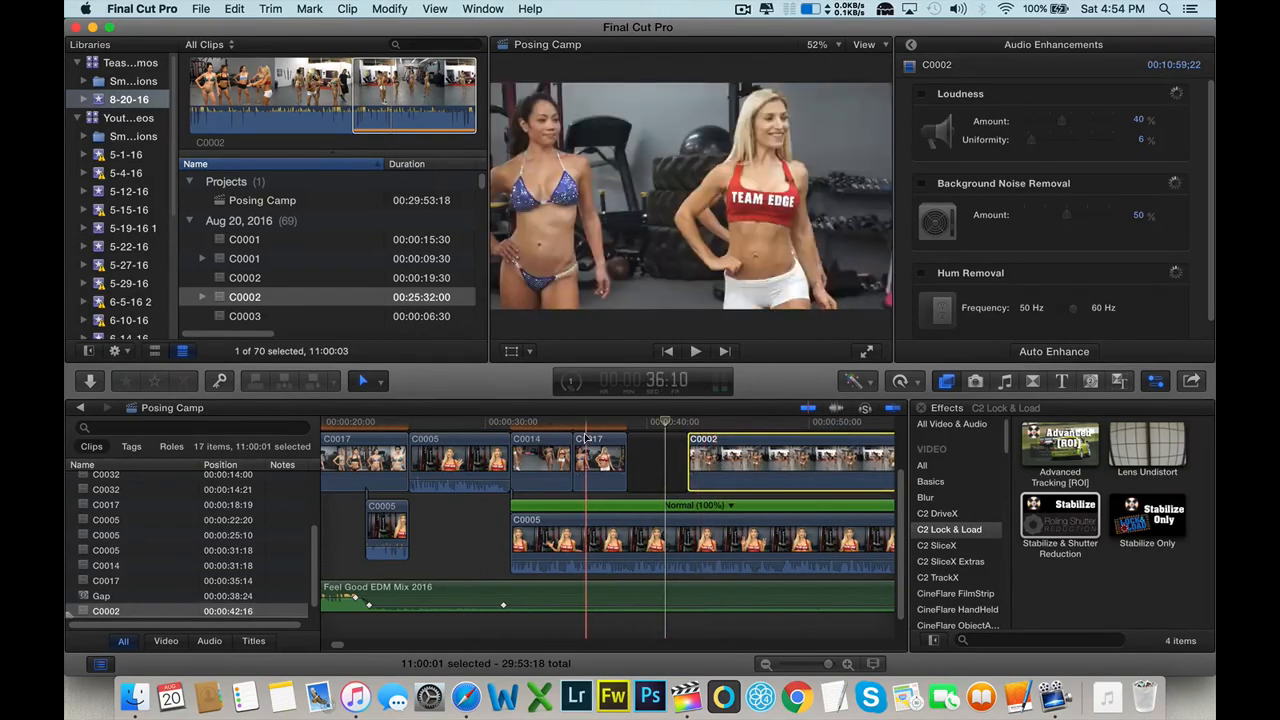
left_click(588, 445)
key("space")
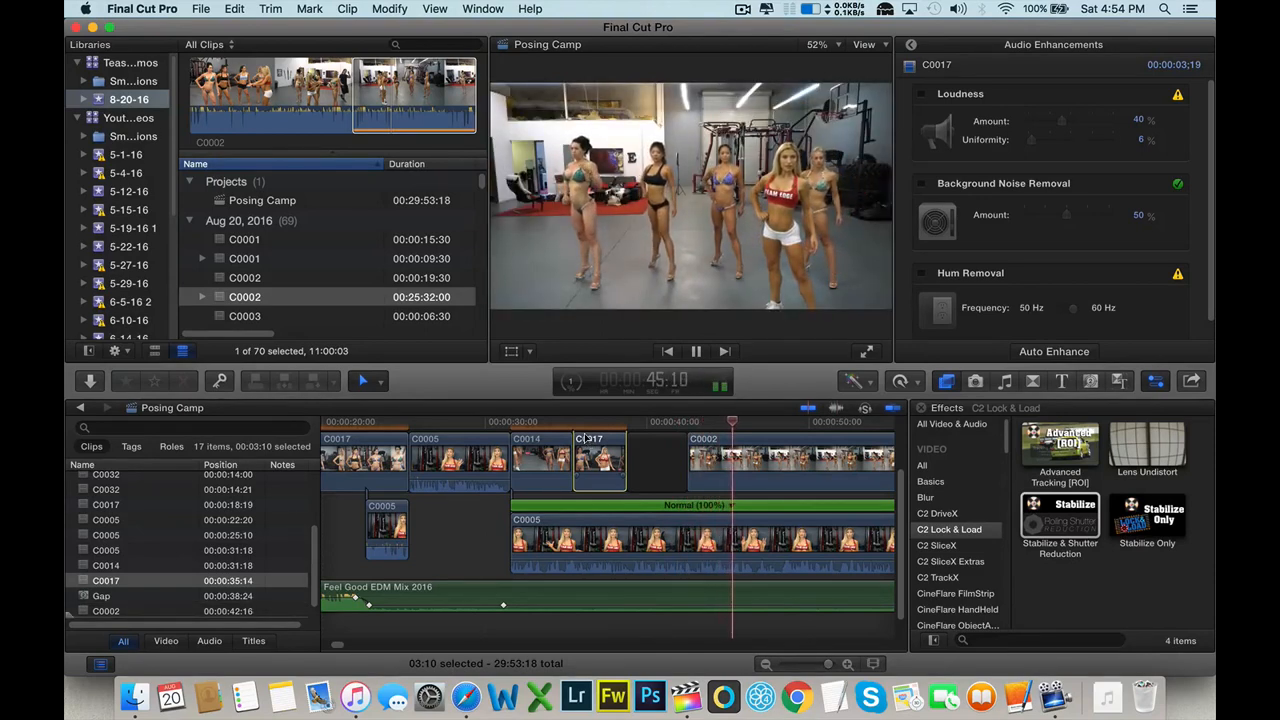
key("space")
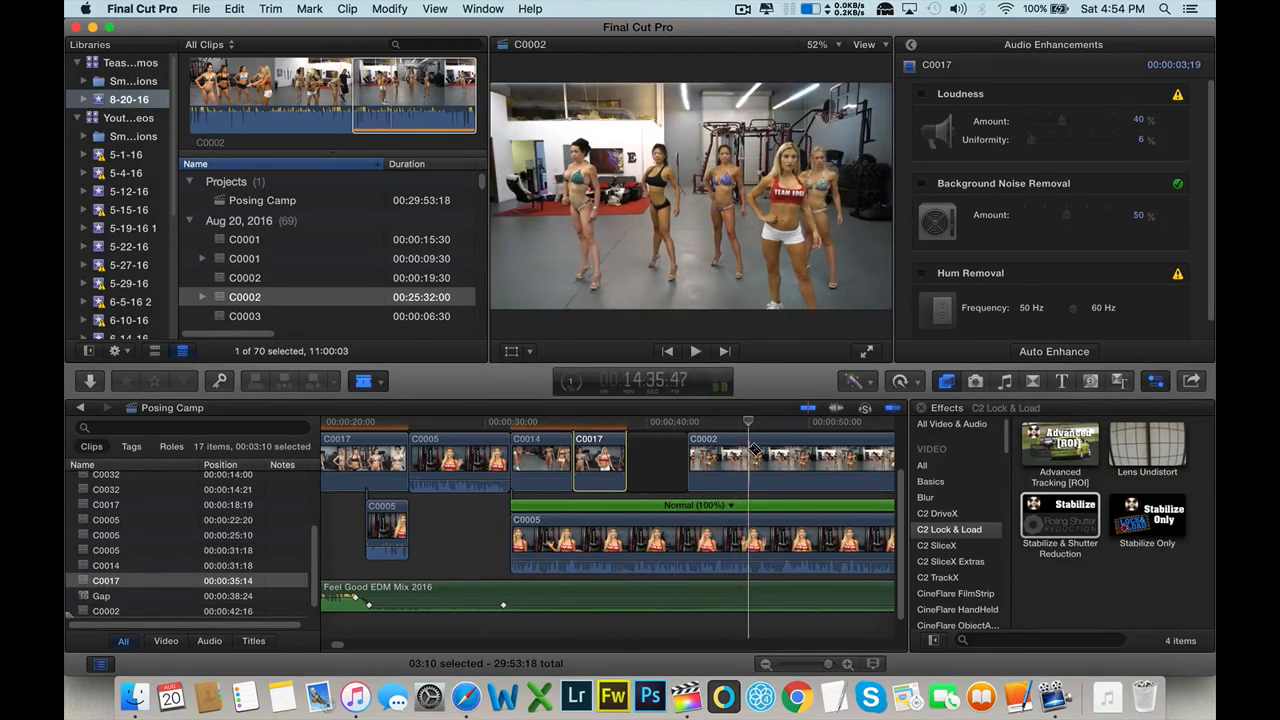
- Cut the C0002 clip at 46:11 and delete the remainder together with the trailing gap
left_click(752, 452)
key("a")
left_click(778, 456)
key("Delete")
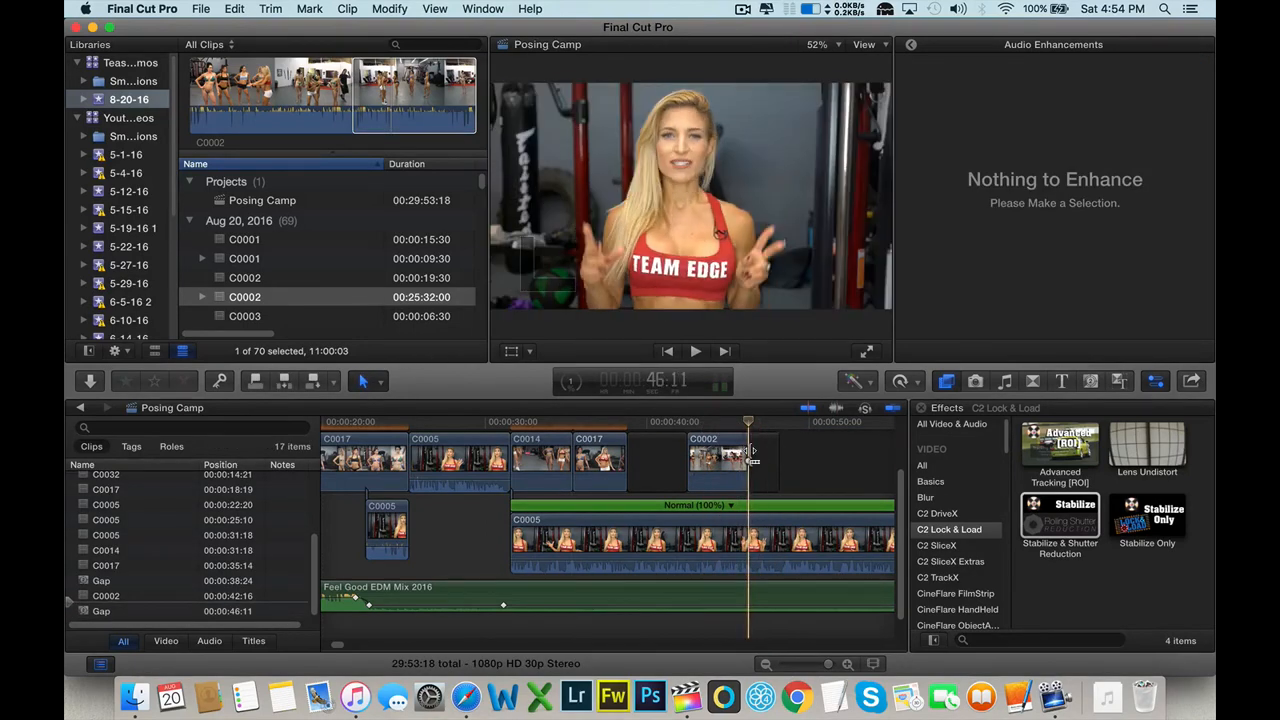
left_click(757, 452)
key("Delete")
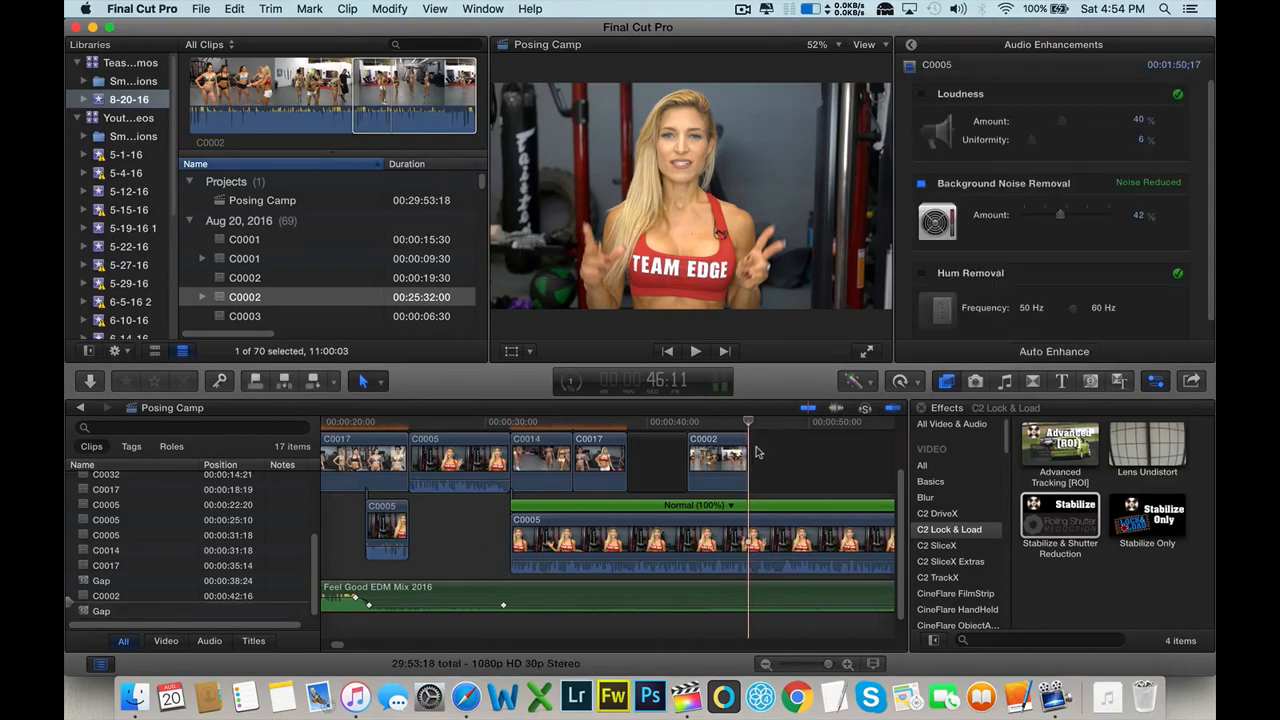
- Look through the event's clips from C0003 to C0026 for more B-roll, skimming C0025
scroll(336, 279, "down", 2)
left_click(315, 270)
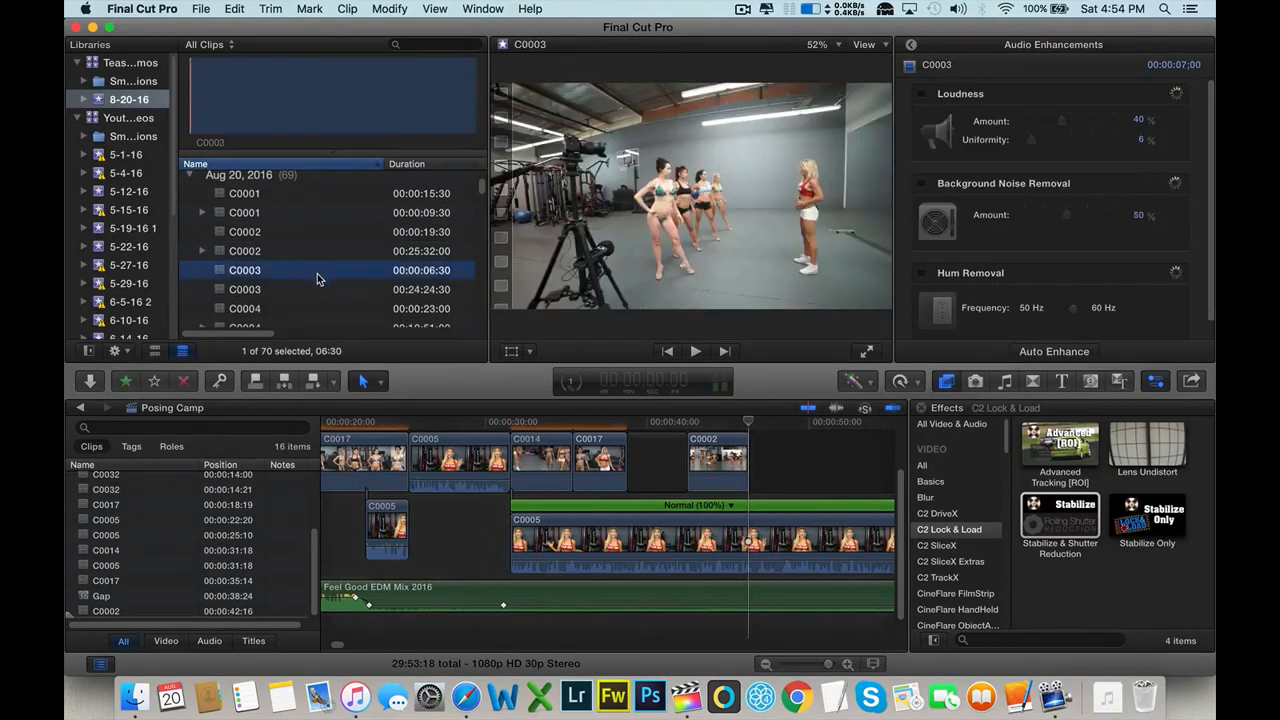
left_click(315, 288)
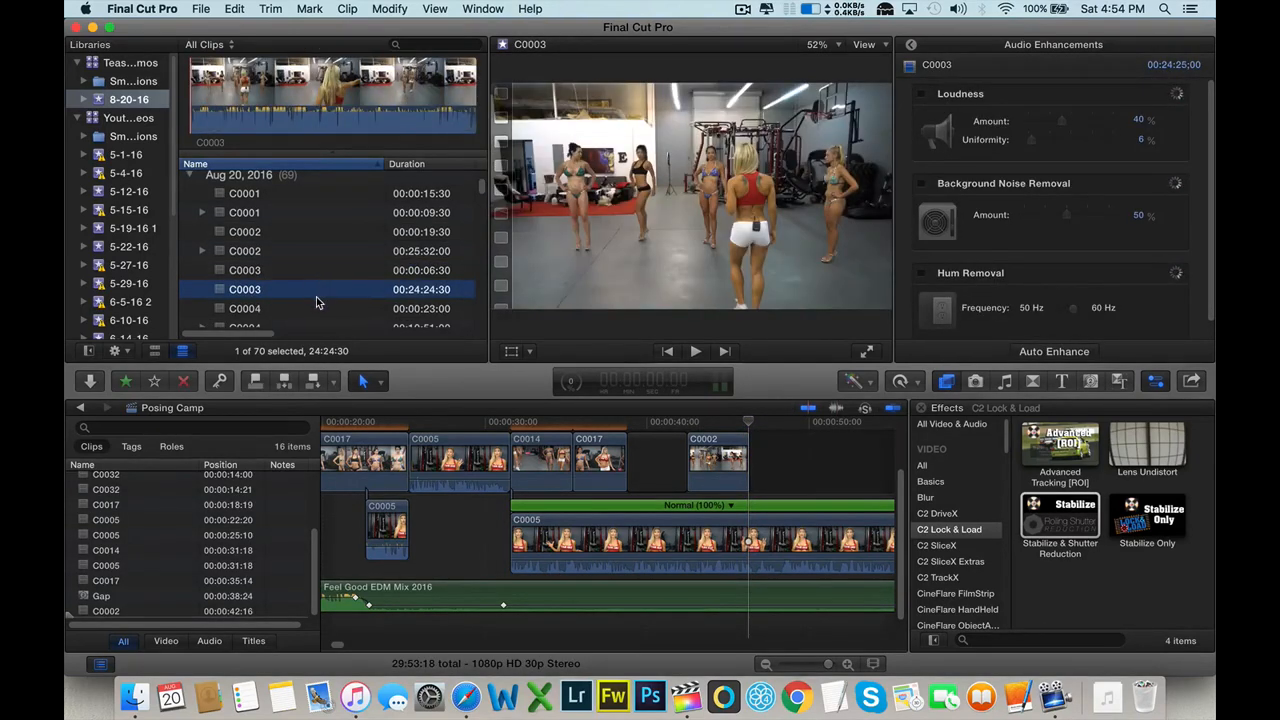
scroll(316, 296, "down", 2)
left_click(316, 274)
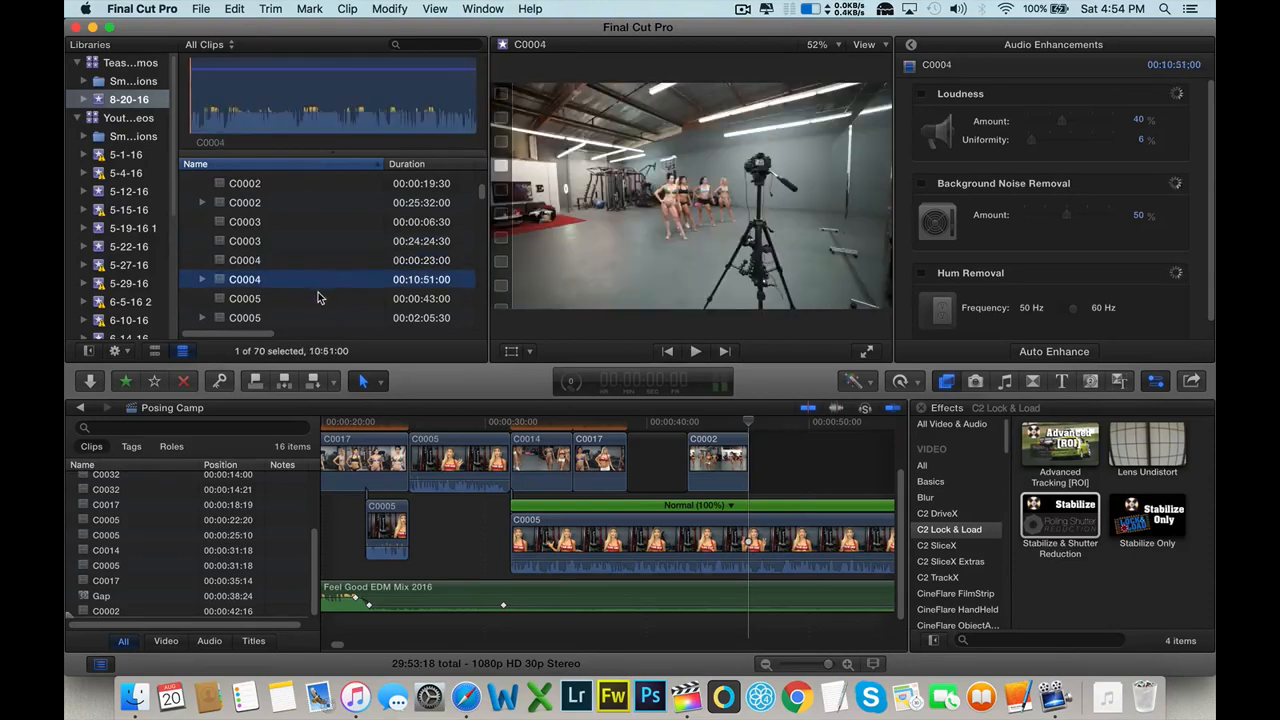
left_click(318, 296)
scroll(316, 294, "down", 3)
left_click(313, 232)
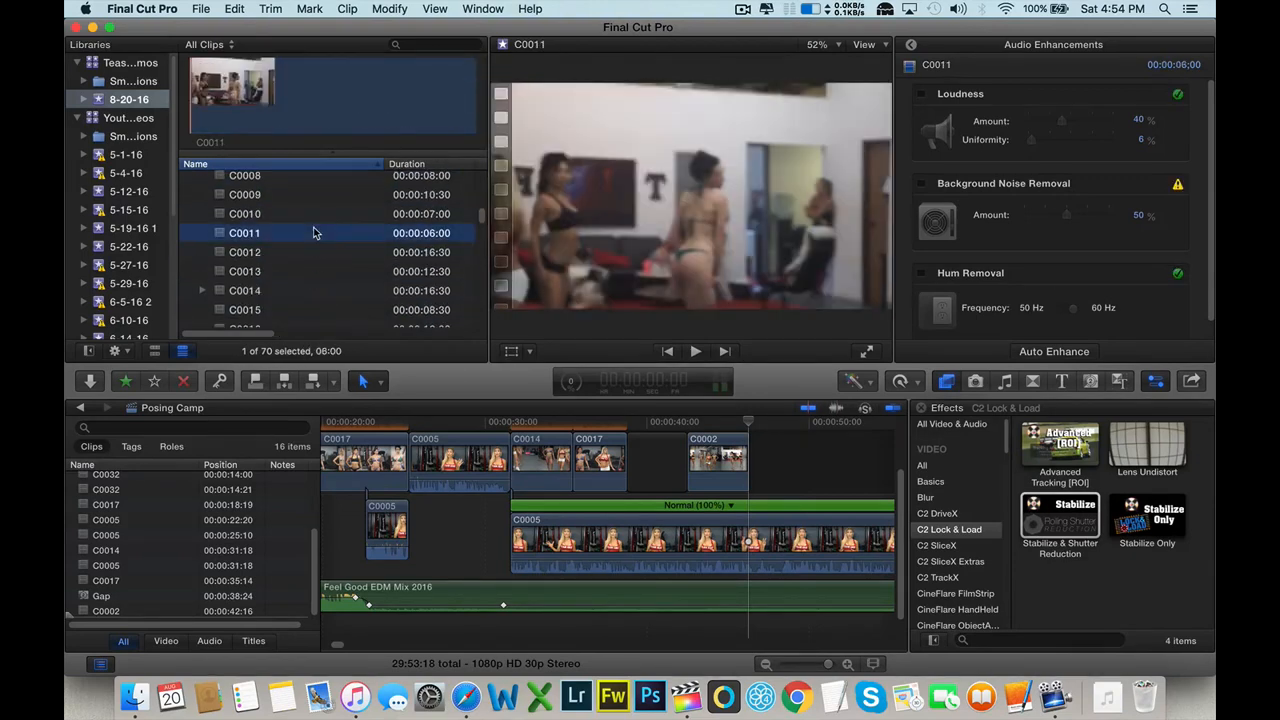
left_click(300, 246)
left_click(303, 272)
left_click(305, 310)
scroll(305, 297, "down", 3)
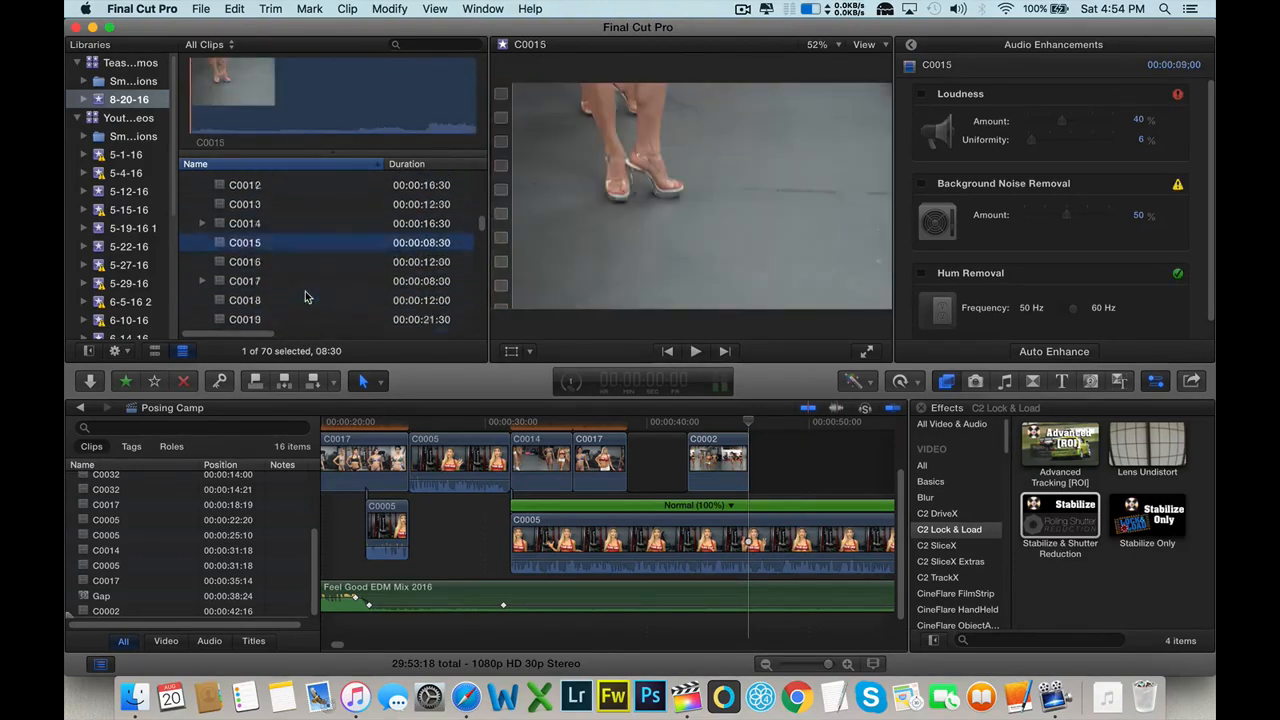
scroll(305, 290, "down", 3)
left_click(302, 260)
key("Down")
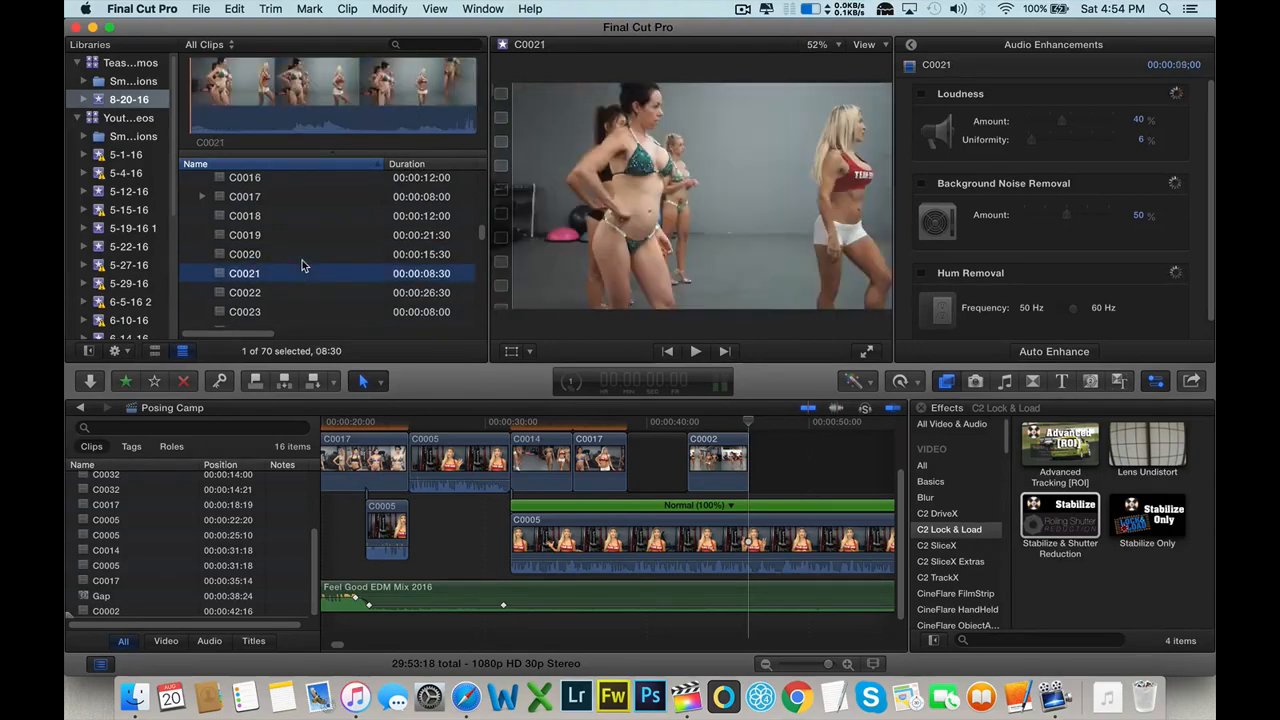
key("Down")
key("Down")
key("Down")
key("Down")
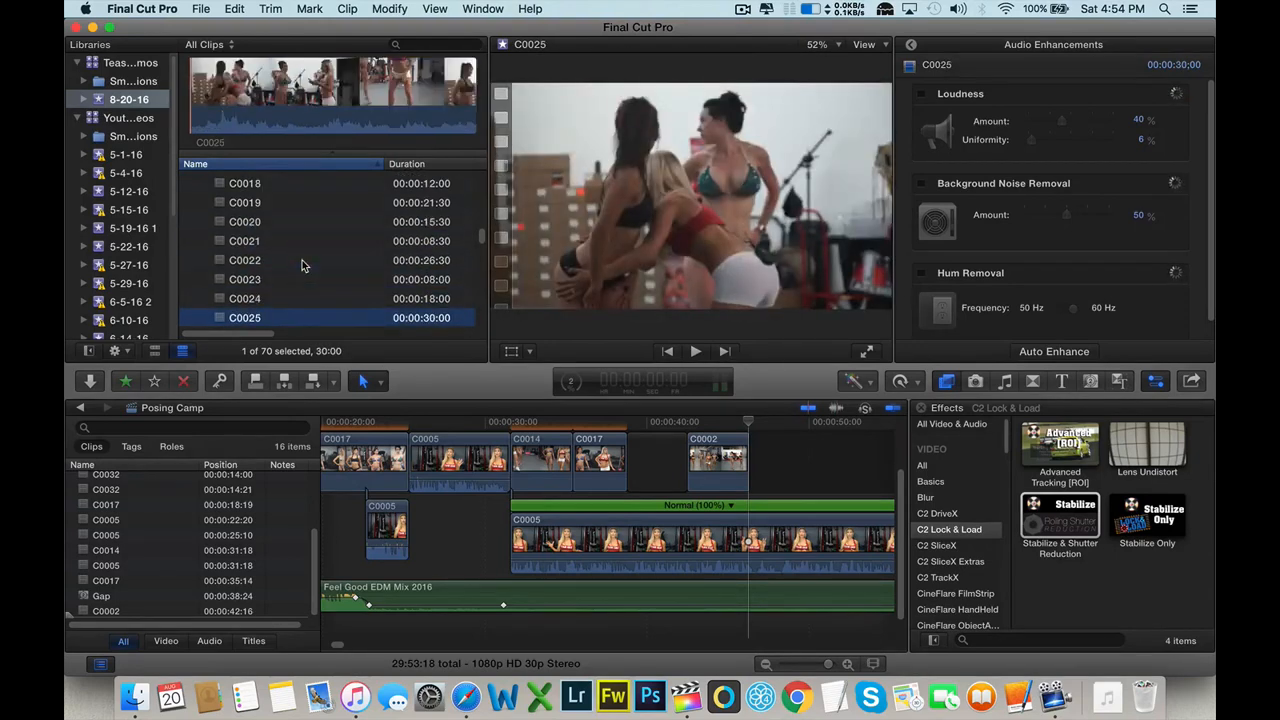
key("Down")
key("Up")
left_click(285, 108)
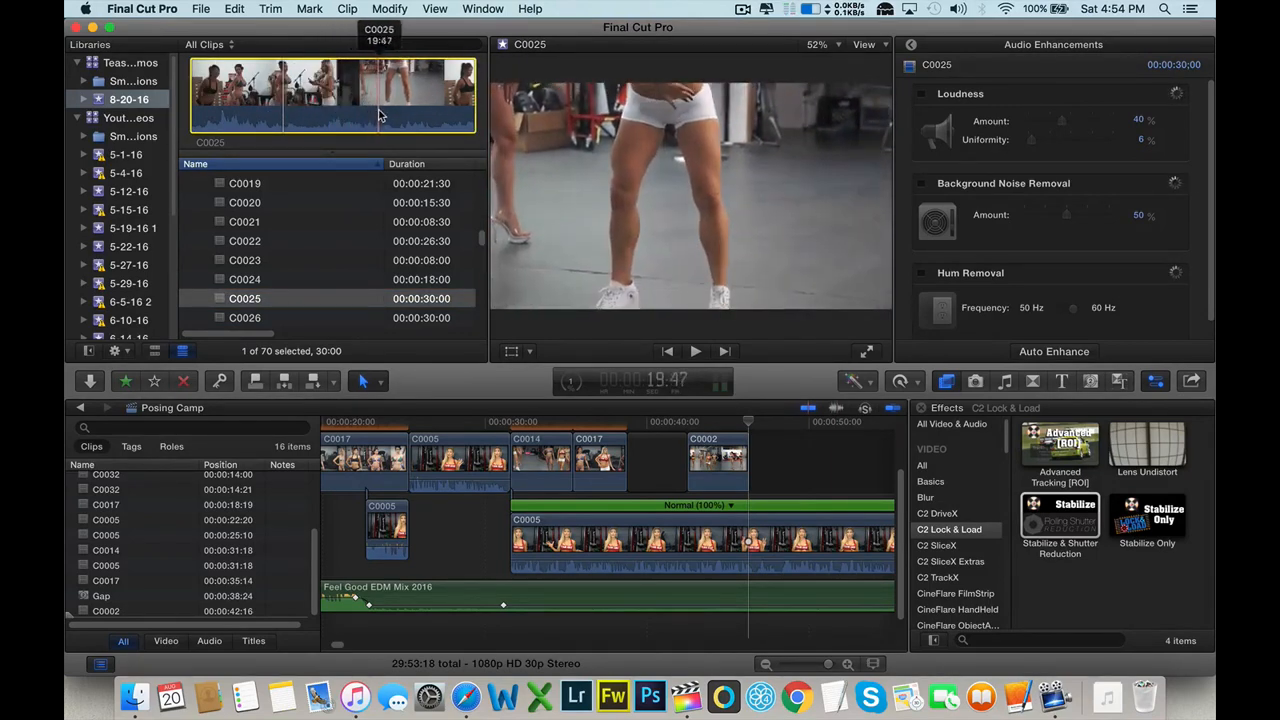
- Skim and play the C0029 clip to judge it as B-roll, then check the C0002 section in the timeline
scroll(325, 190, "down", 3)
left_click(315, 207)
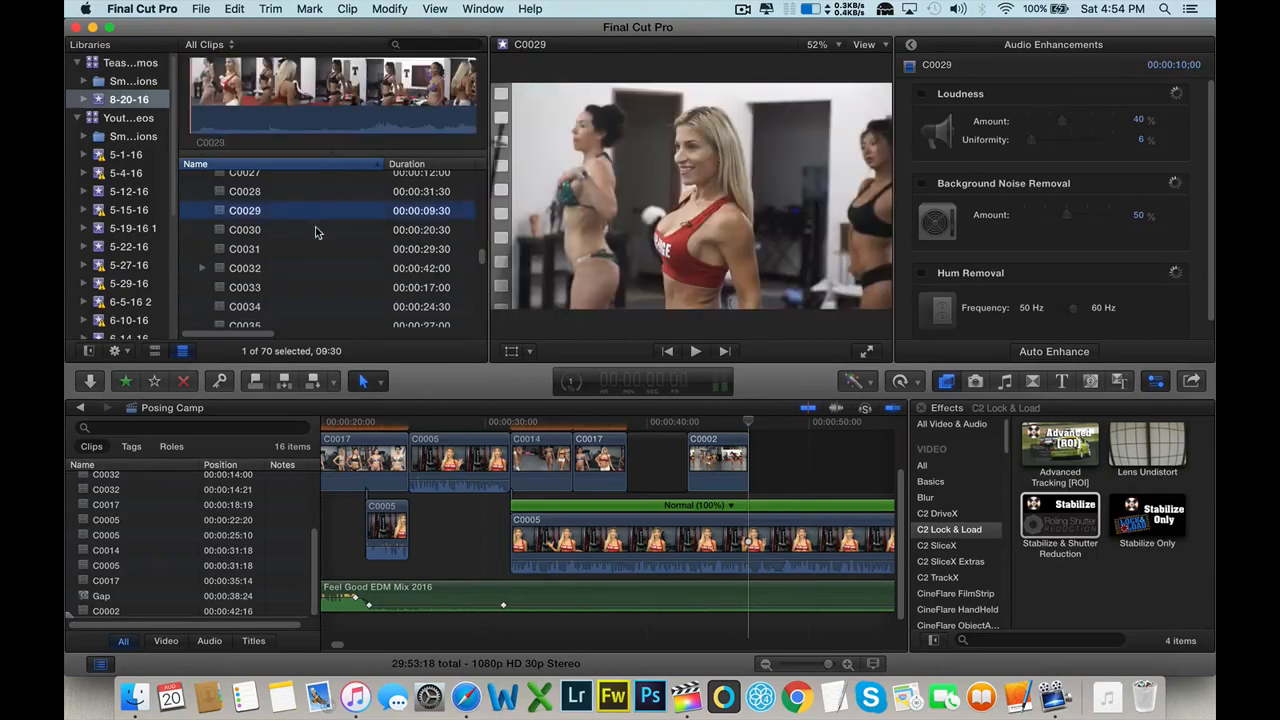
left_click(250, 96)
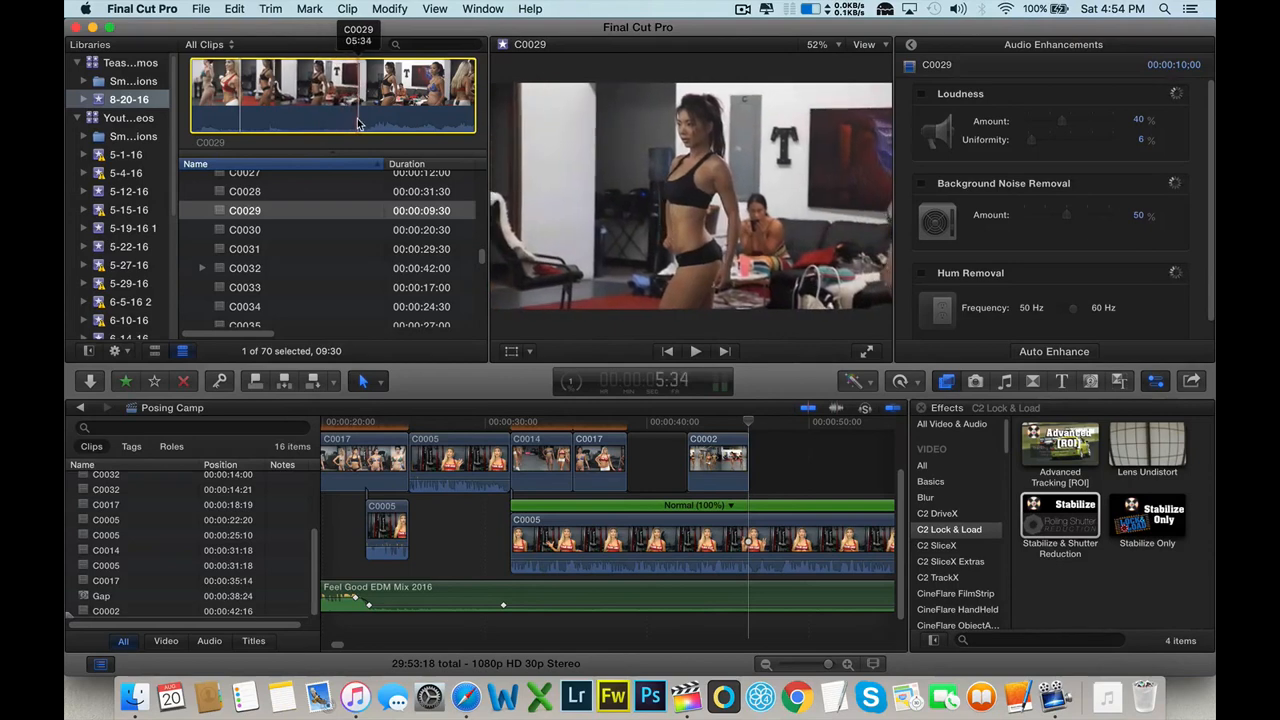
key("space")
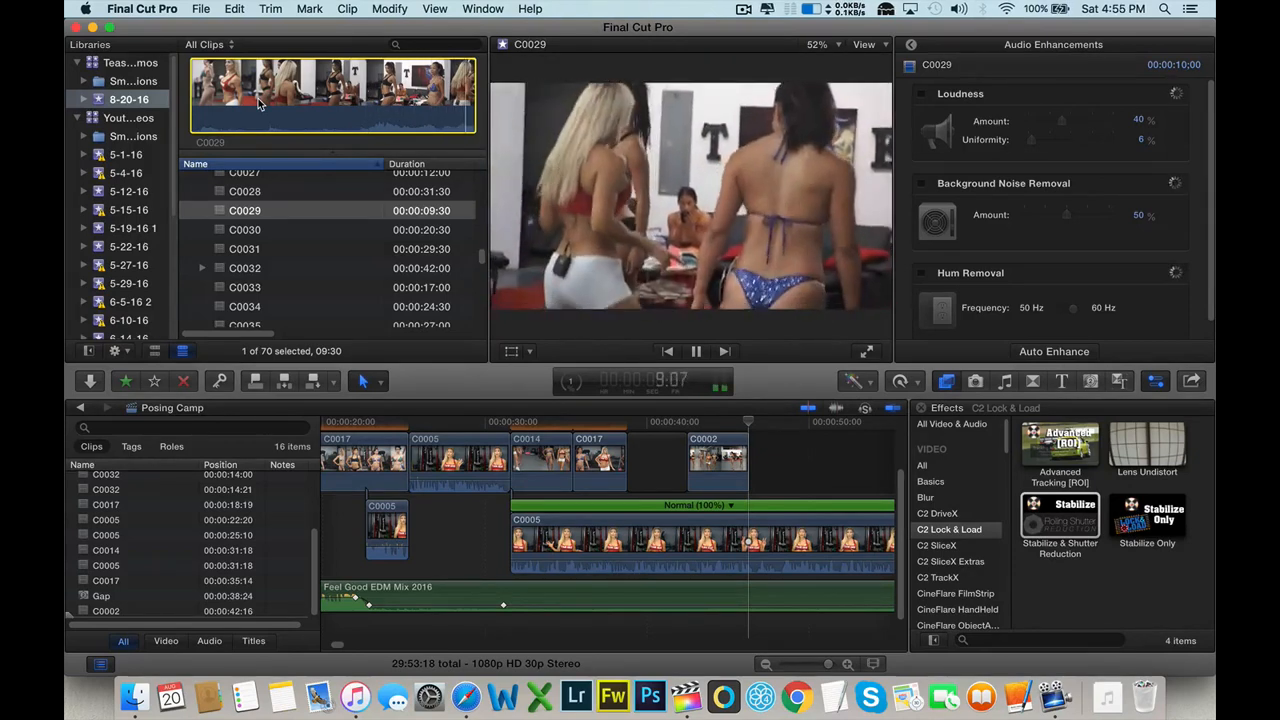
left_click(781, 405)
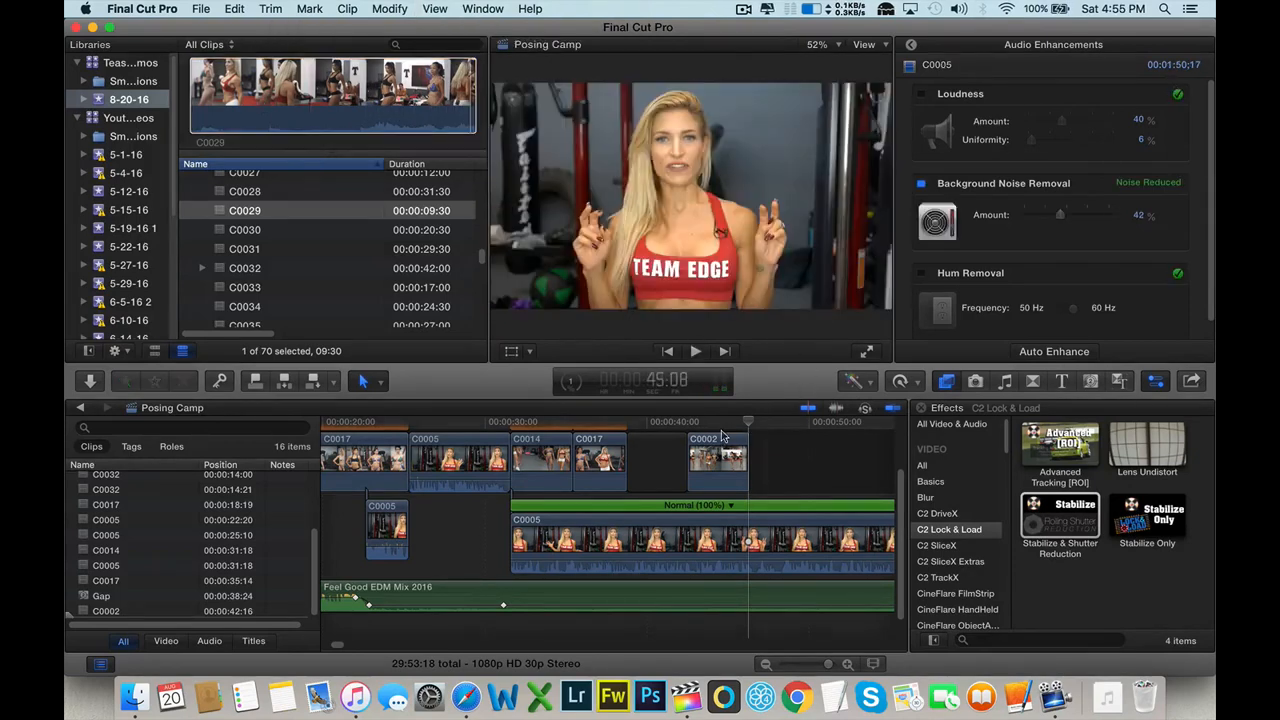
- Look through the event's clips from C0030 to C0050 for B-roll, skimming C0050
left_click(300, 270)
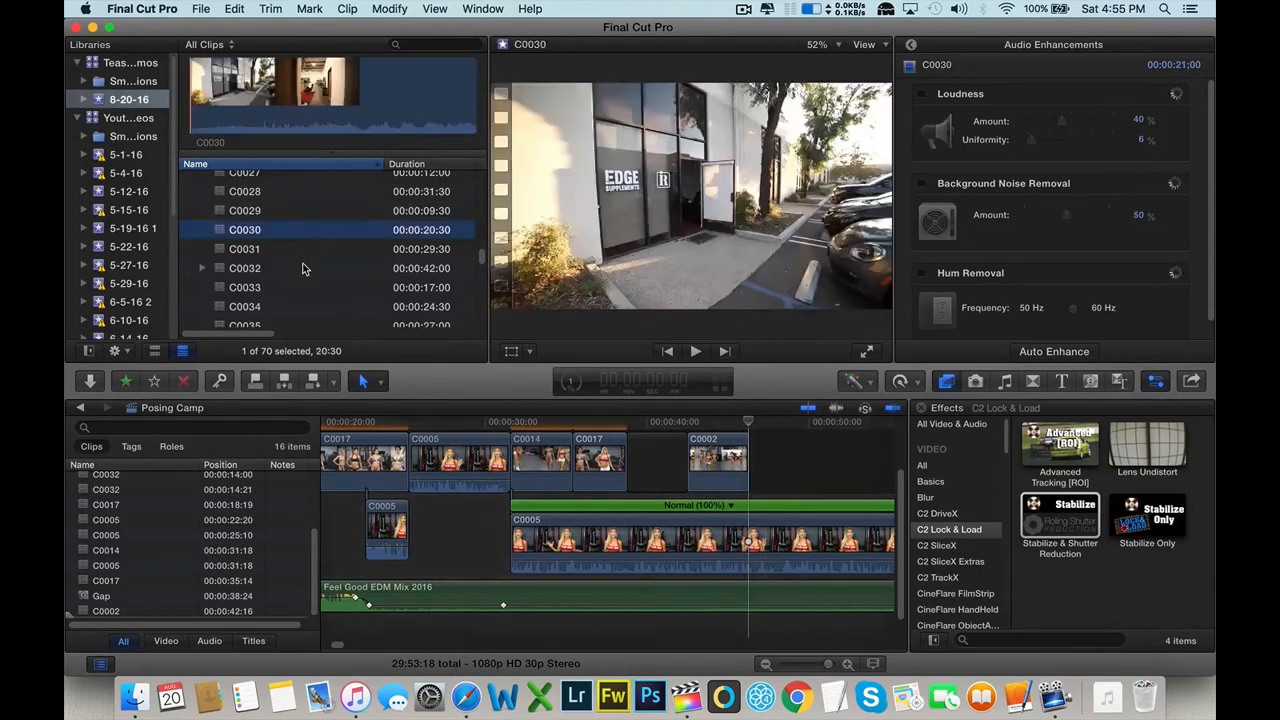
key("Down")
key("Down")
key("Down")
key("Down")
key("Down")
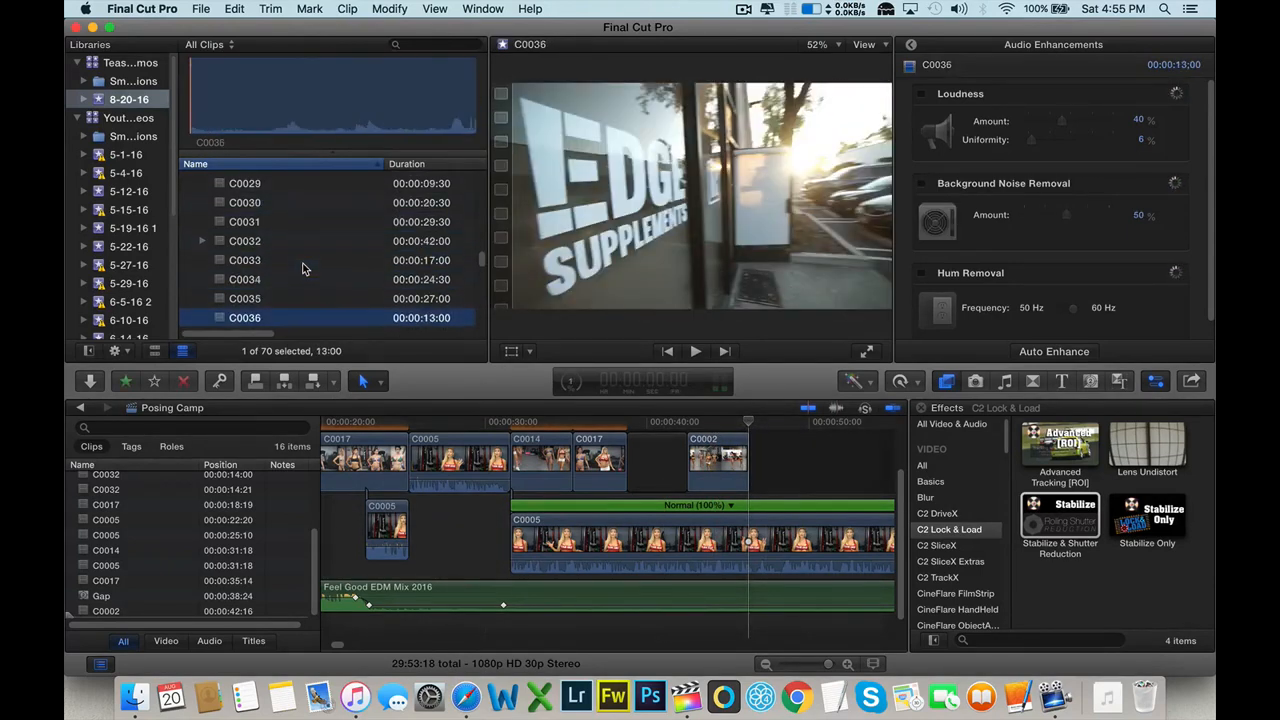
key("Down")
key("Down")
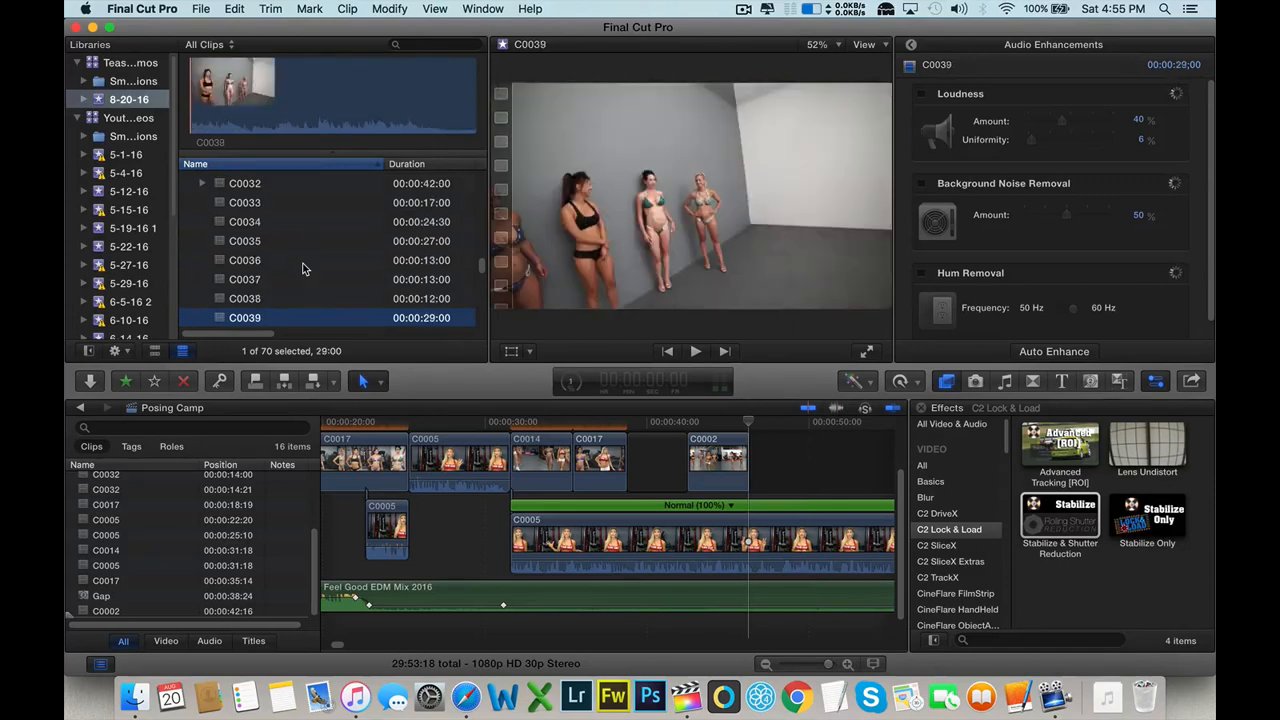
key("Down")
key("Down")
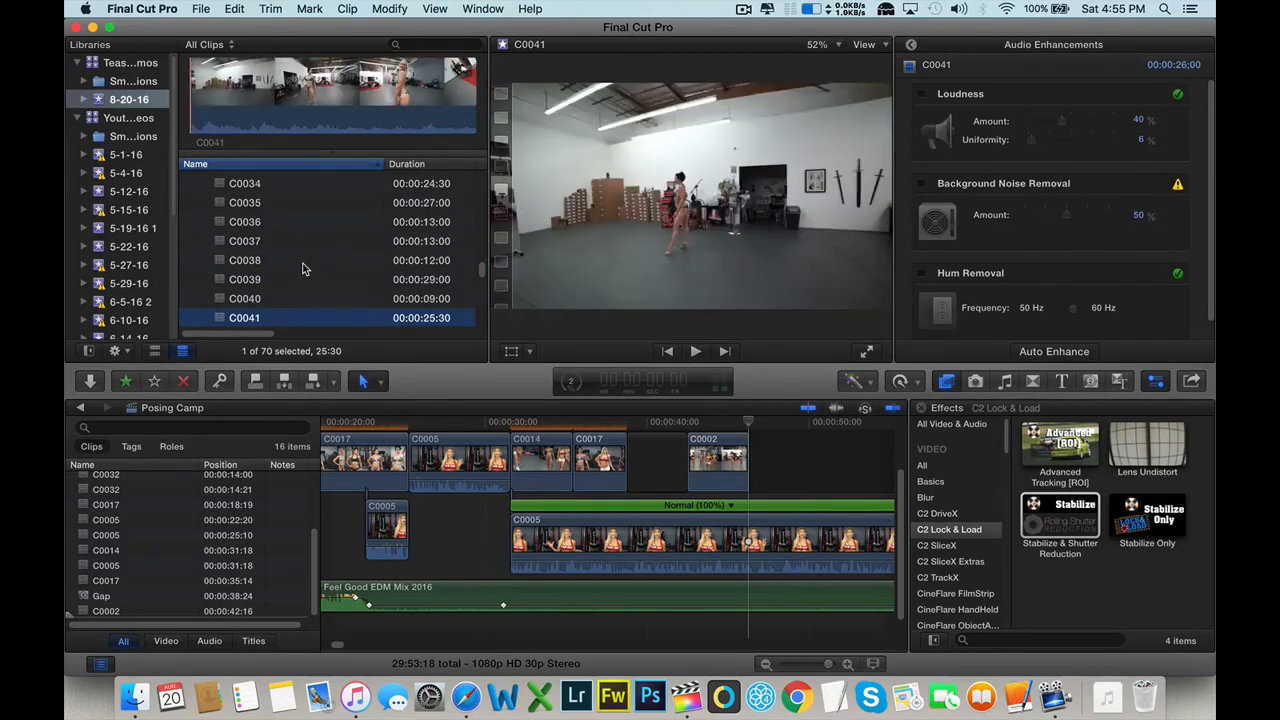
key("Down")
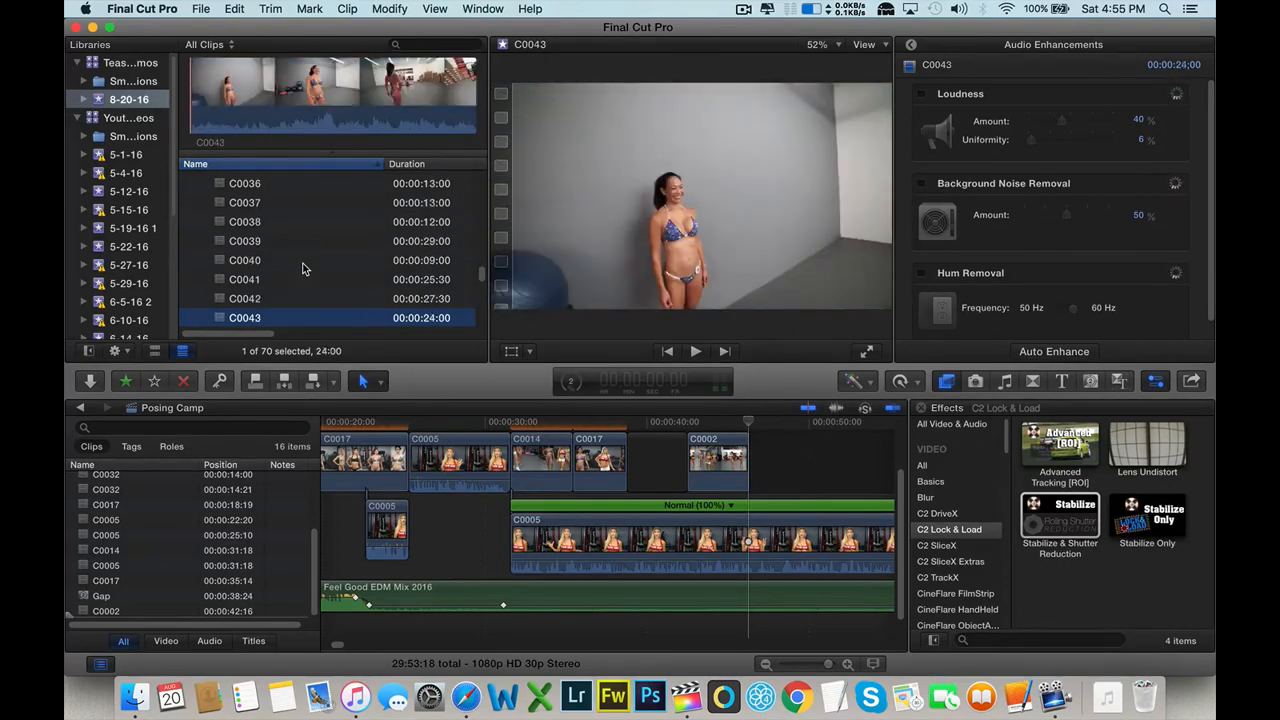
key("Down")
key("Down")
key("Down")
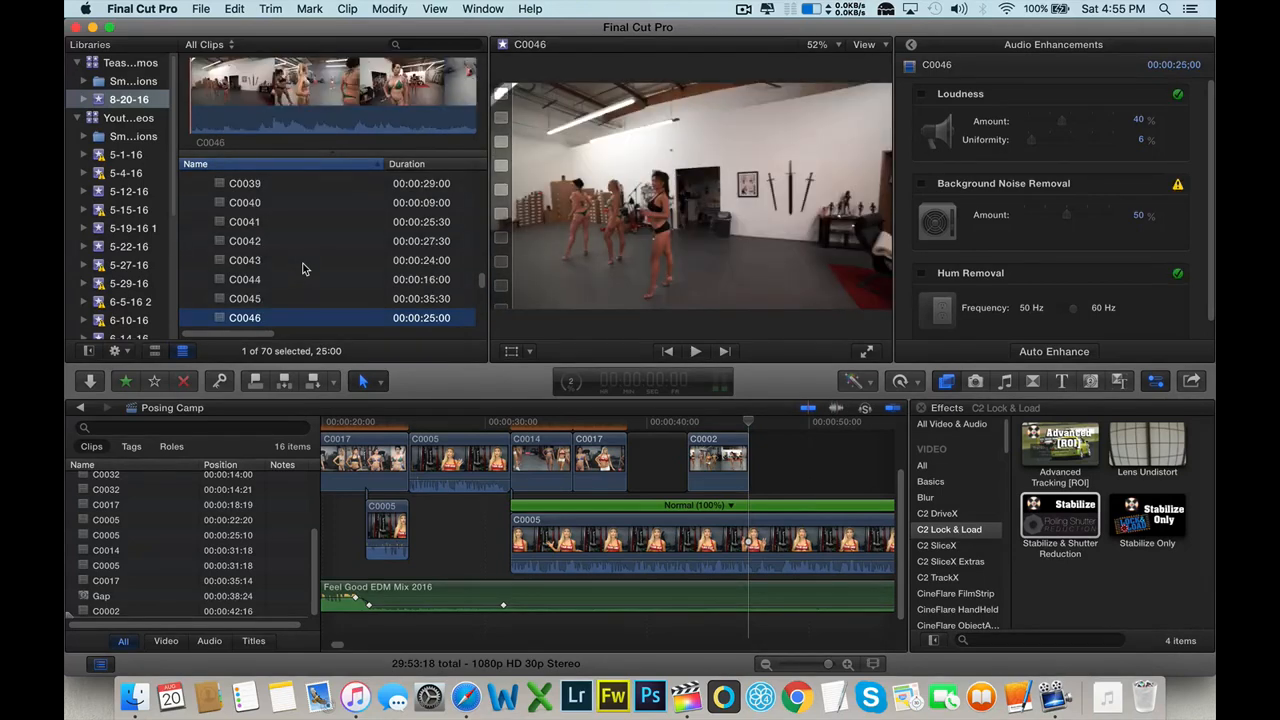
key("Down")
key("Down")
key("Down")
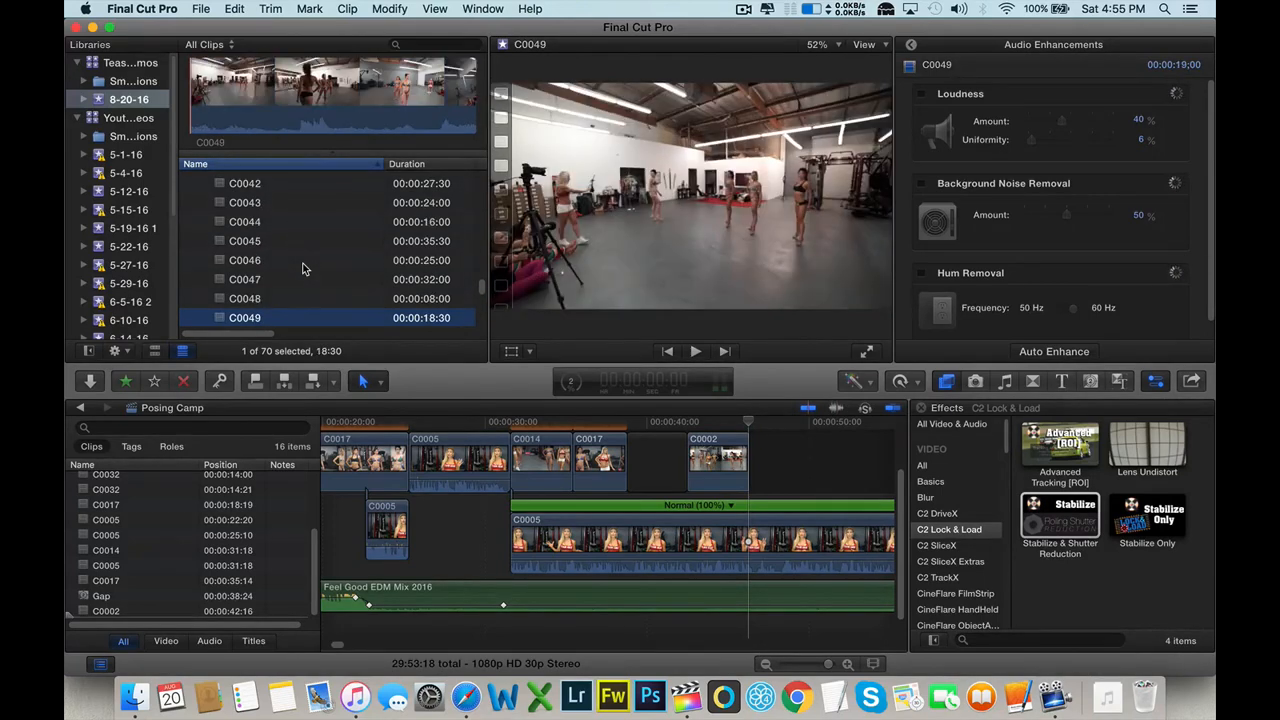
key("Down")
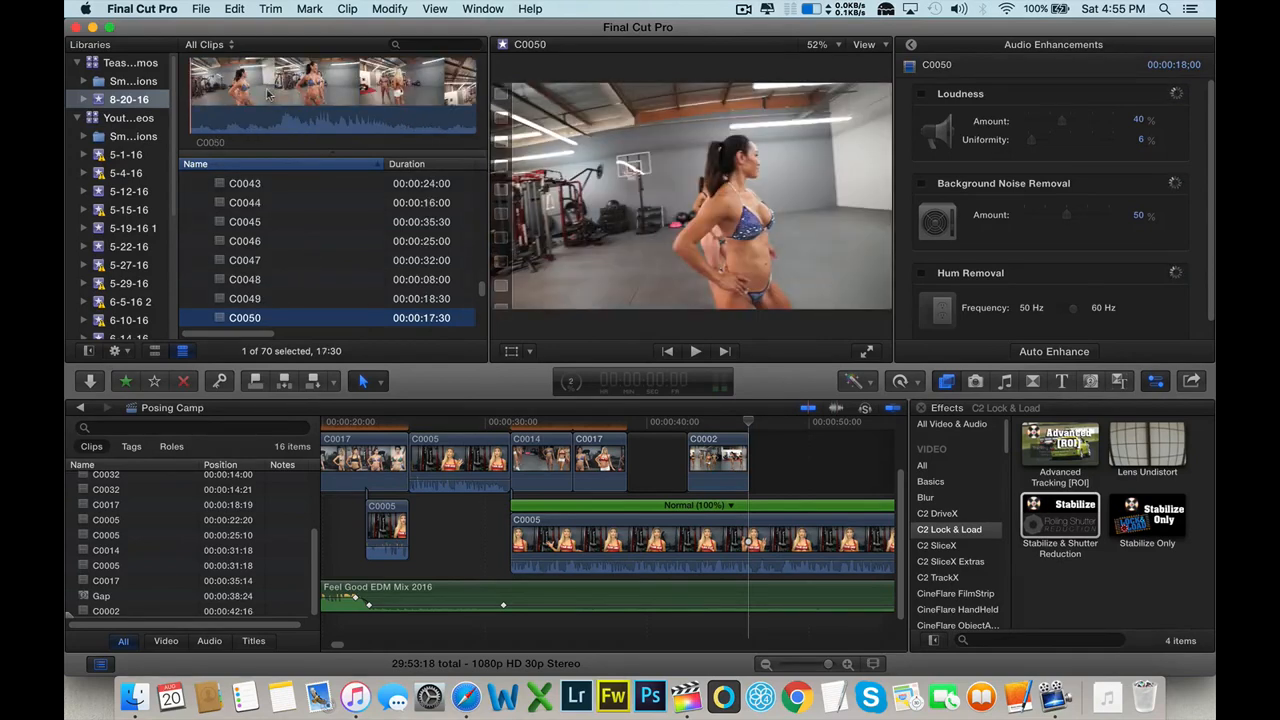
left_click(268, 93)
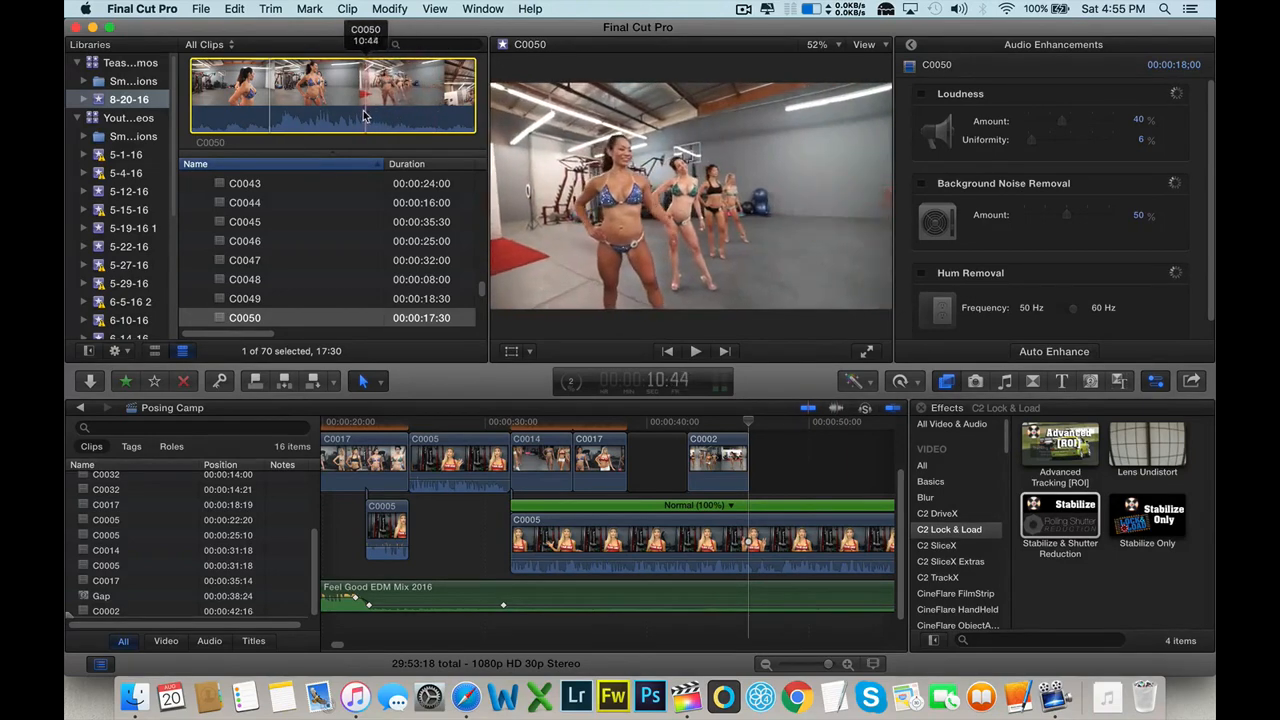
- Look through the event's clips from C0050 to C0058 for B-roll, playing C0050 and skimming the following ones
key("space")
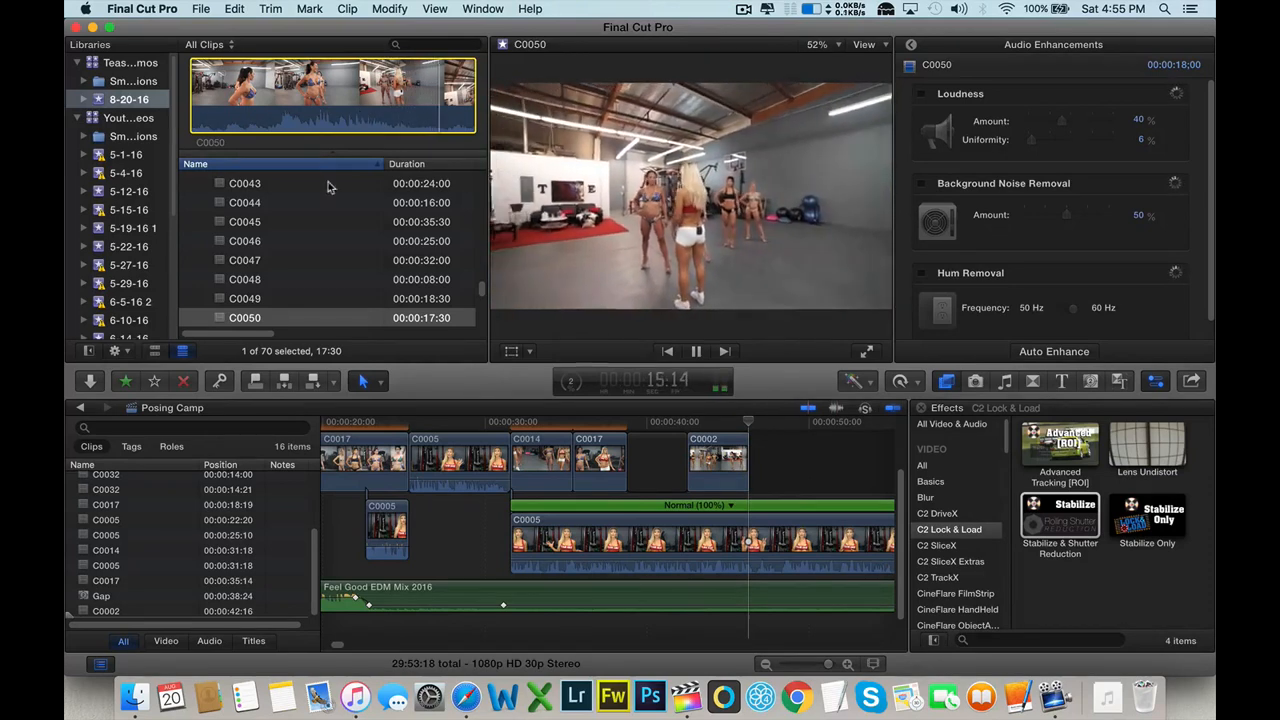
key("space")
scroll(253, 250, "down", 3)
left_click(252, 271)
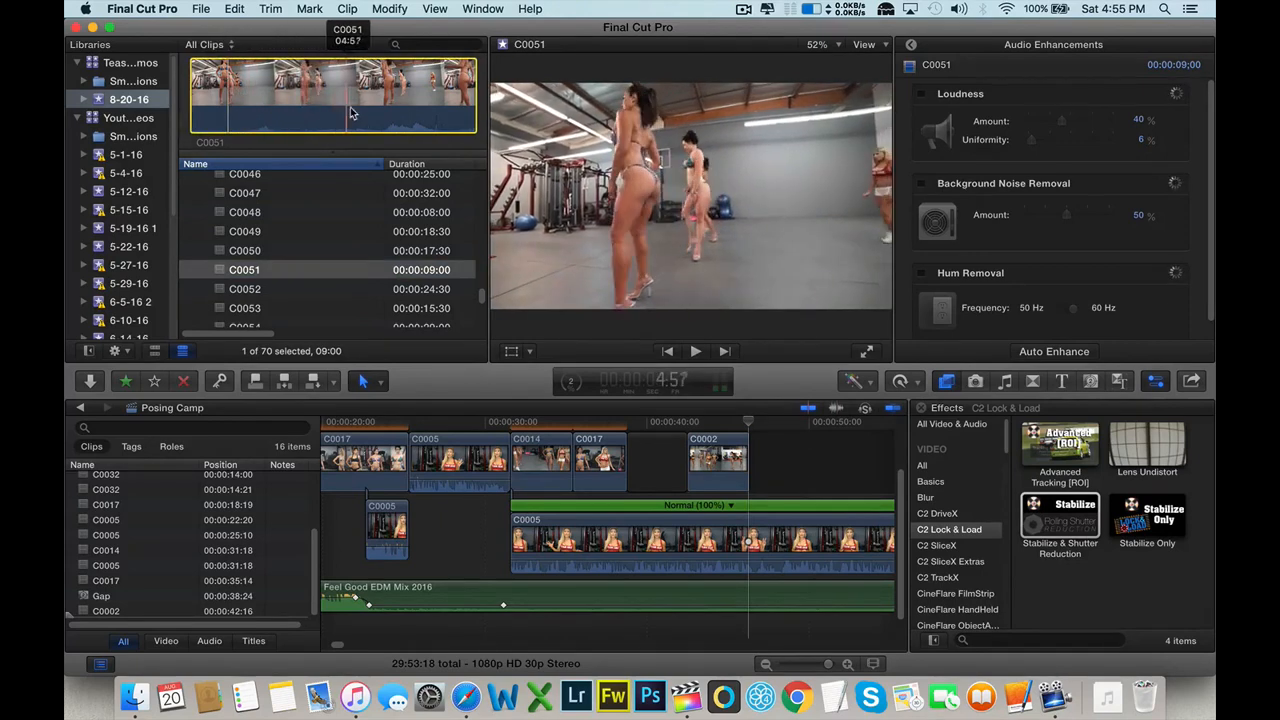
left_click(287, 289)
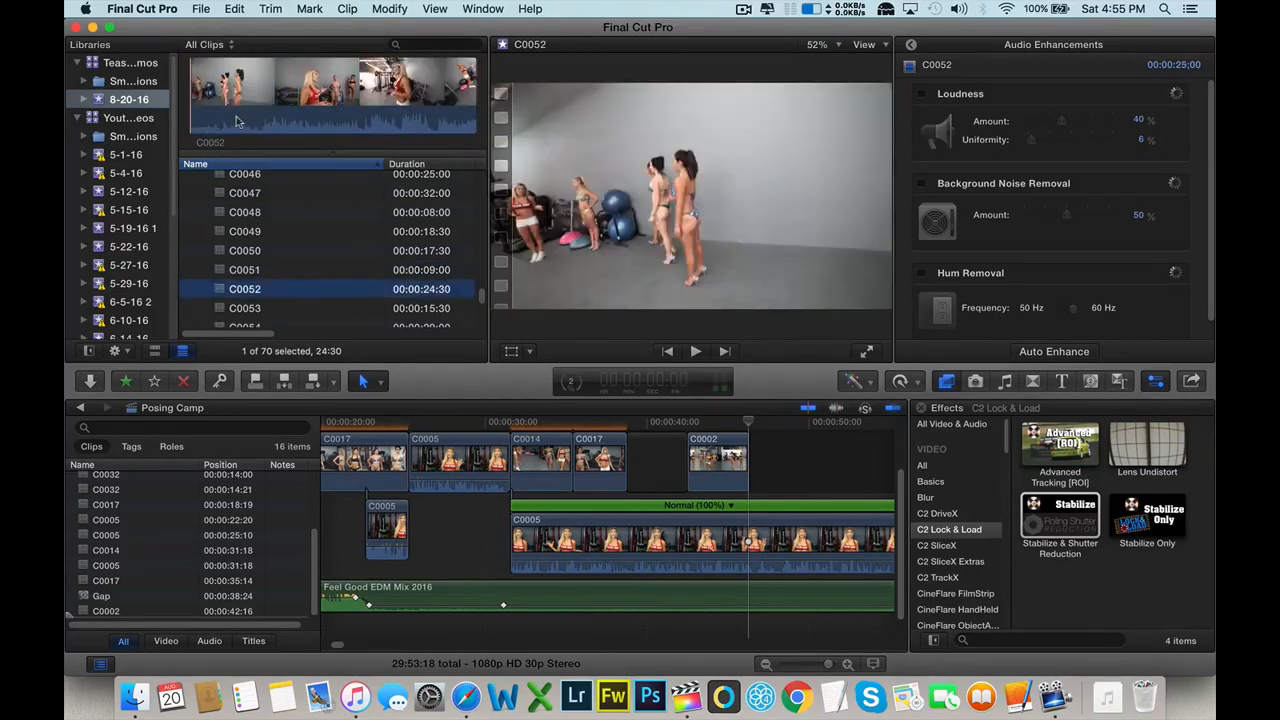
left_click(243, 118)
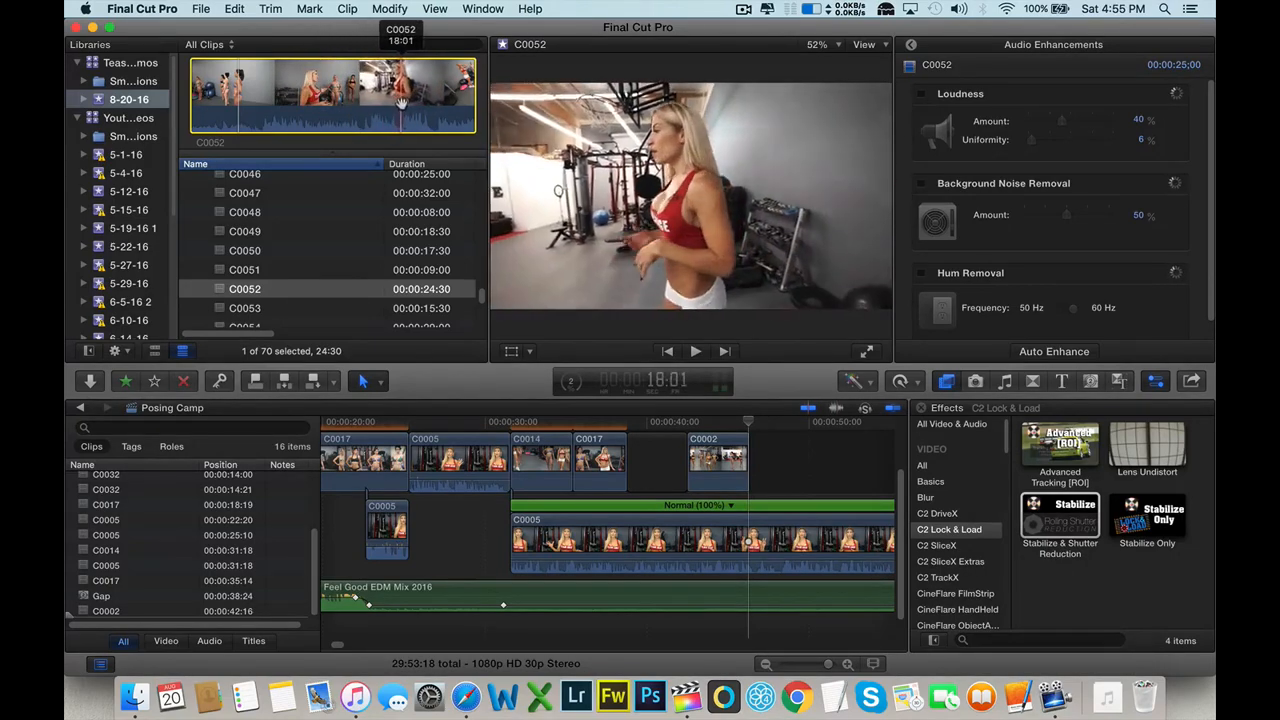
left_click(345, 268)
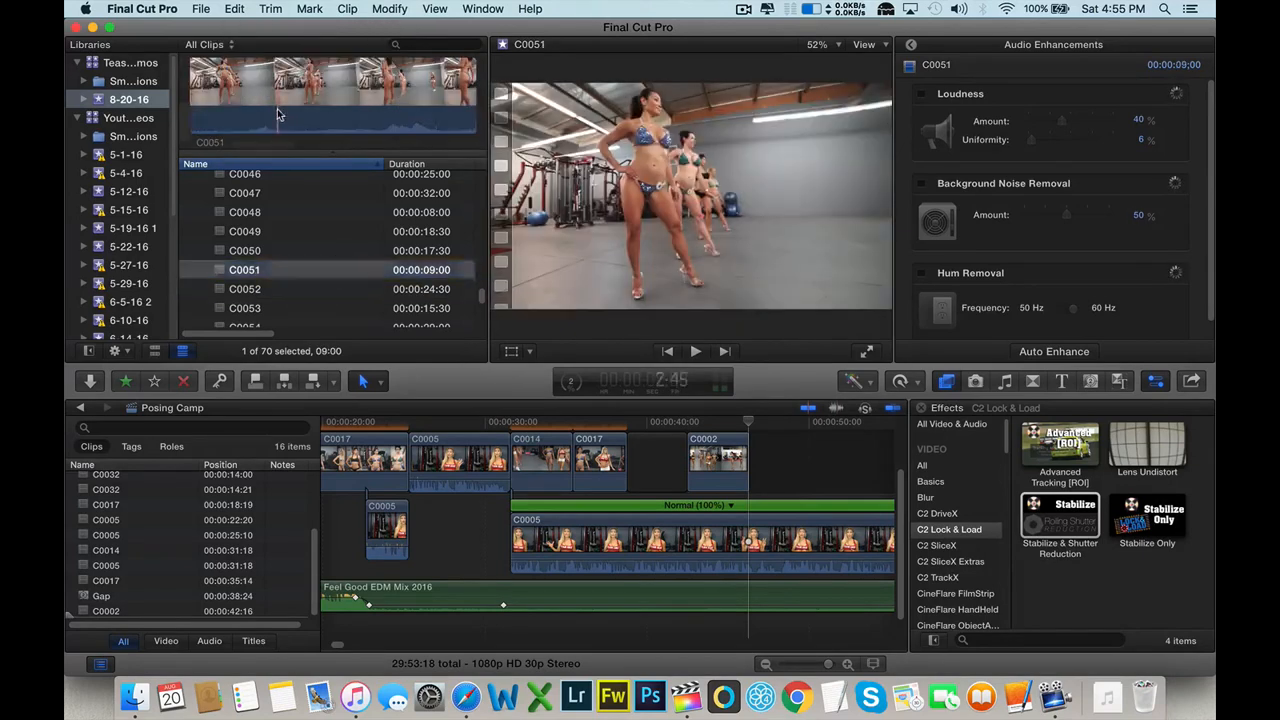
left_click(350, 306)
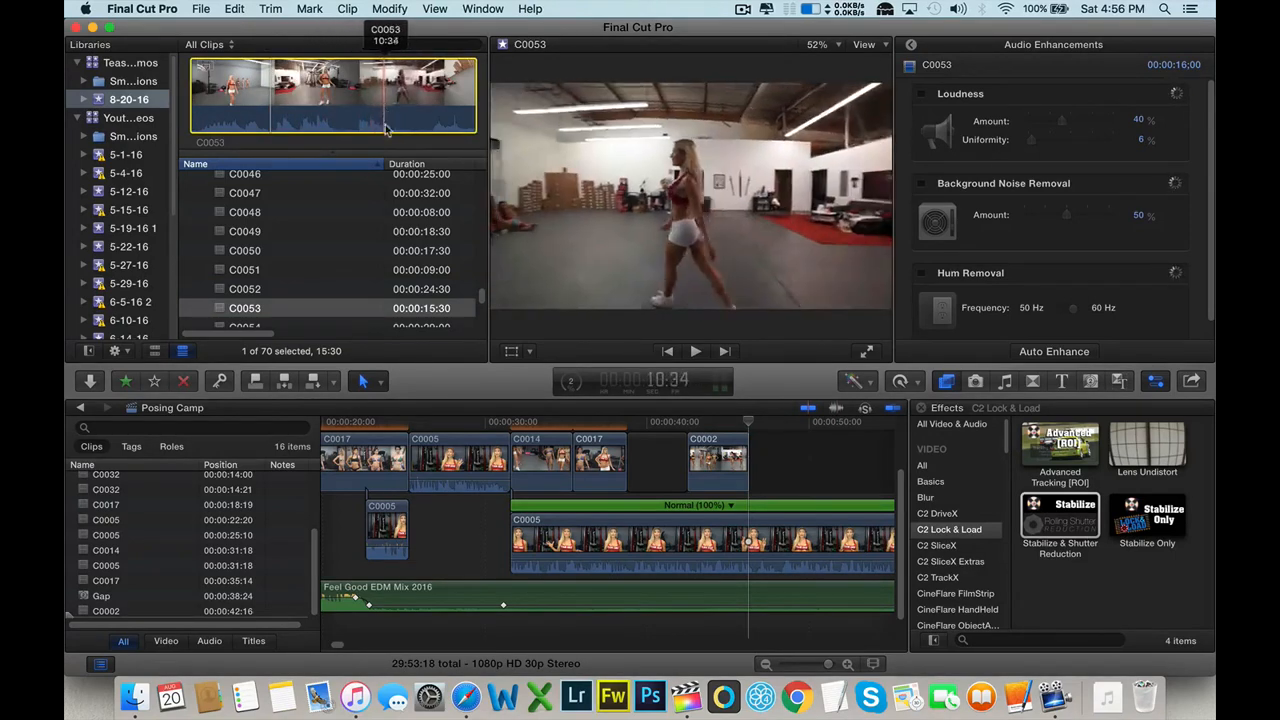
scroll(328, 243, "down", 4)
left_click(318, 246)
left_click(260, 112)
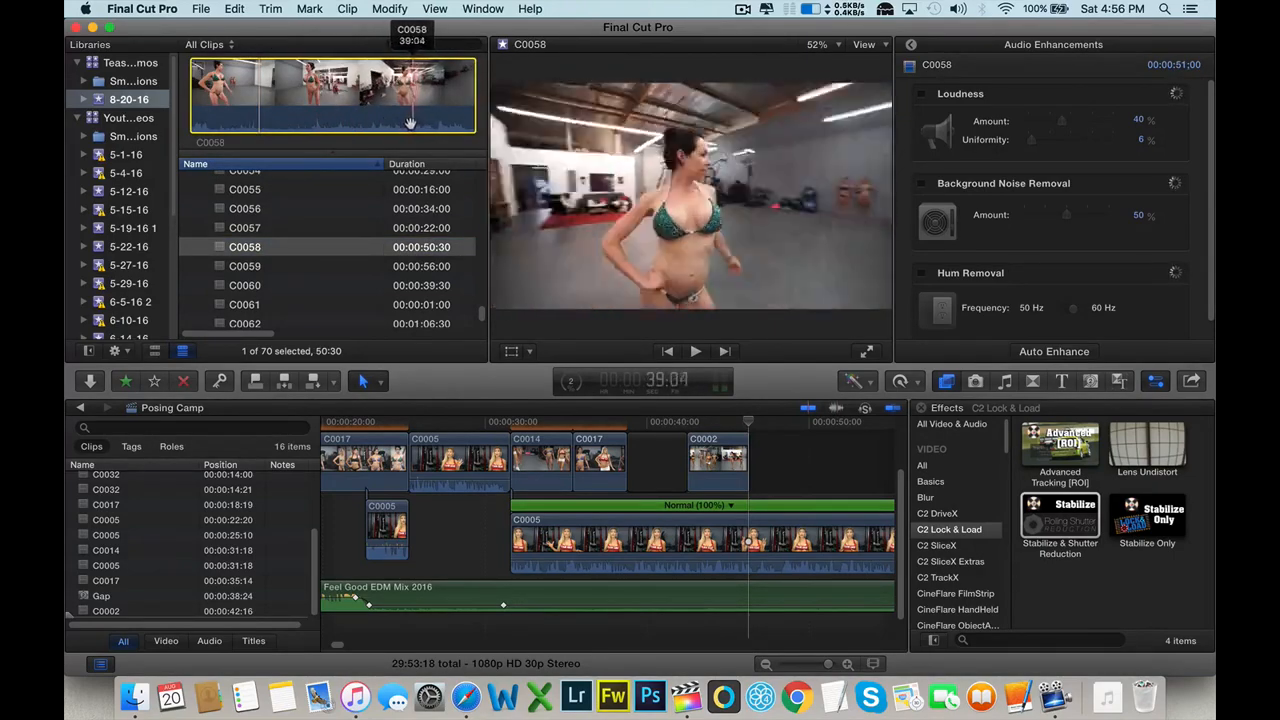
- Add the full C0059 clip to the timeline directly after the C0002 clip
left_click(272, 266)
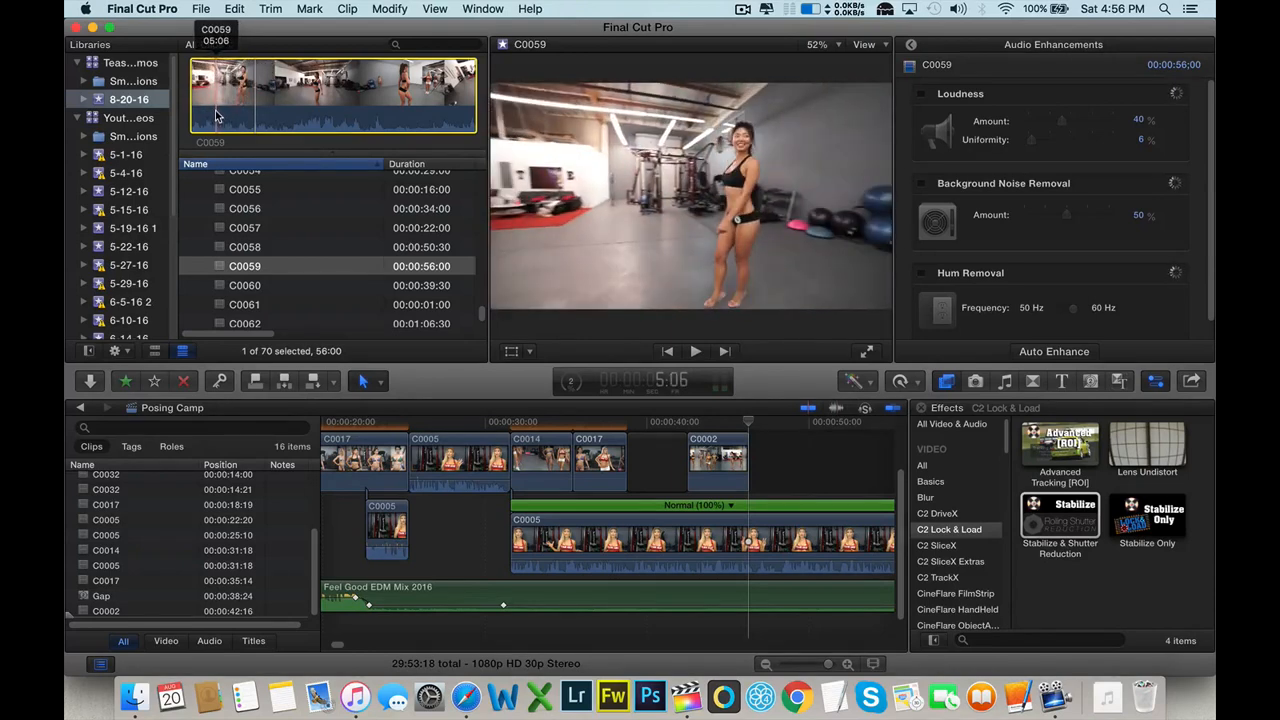
left_click_drag(215, 117, 752, 456)
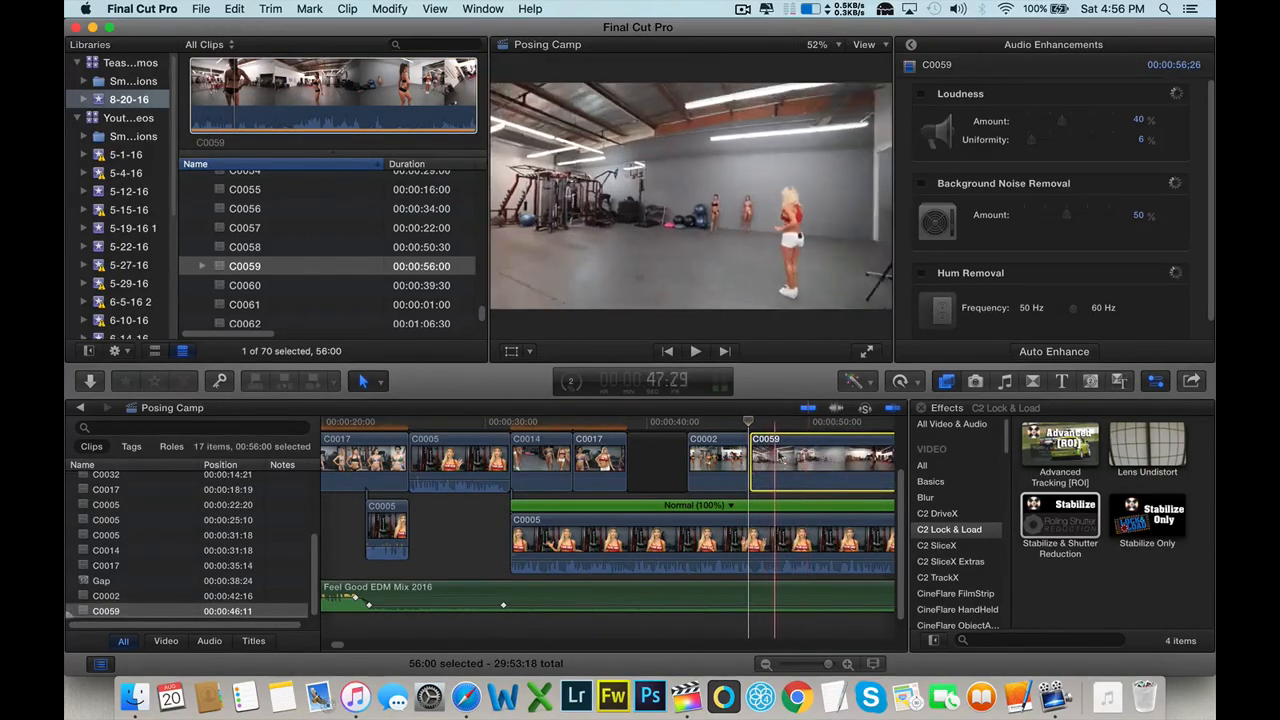
- Cut the C0059 timeline clip at 51:17 and delete the part before the cut
scroll(801, 455, "right", 5)
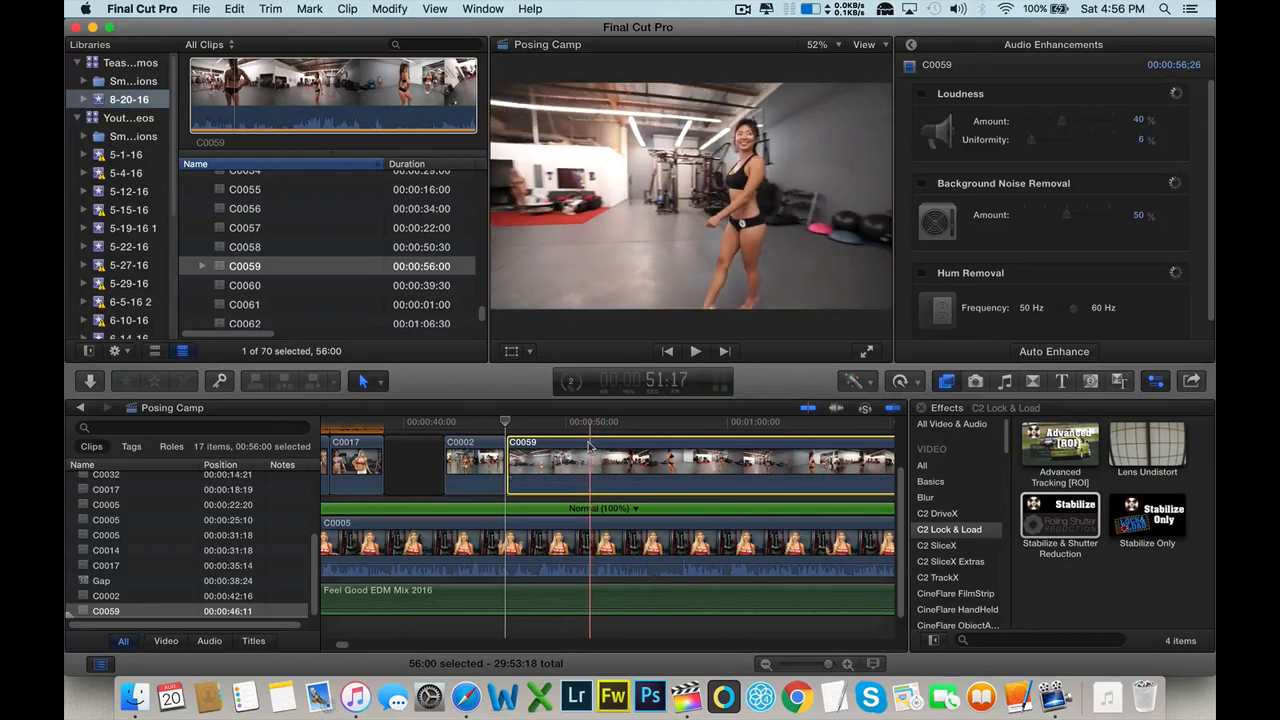
key("b")
left_click(590, 447)
key("a")
left_click(563, 453)
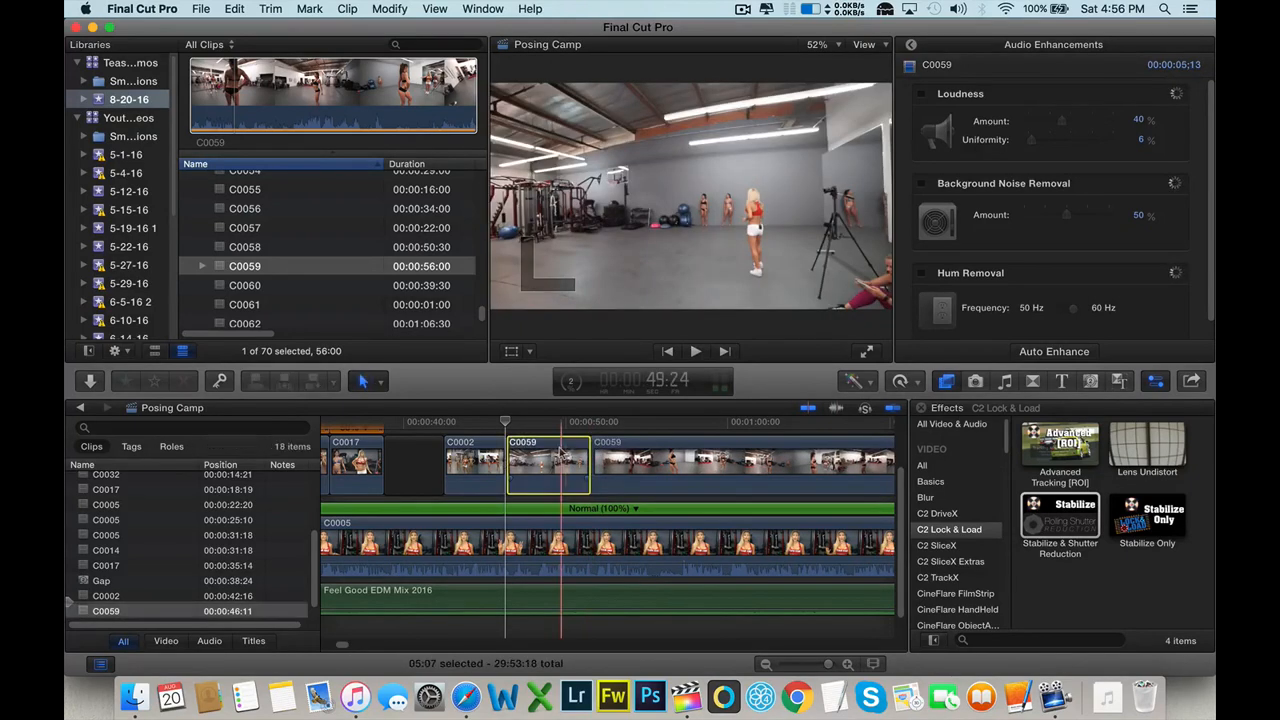
key("Delete")
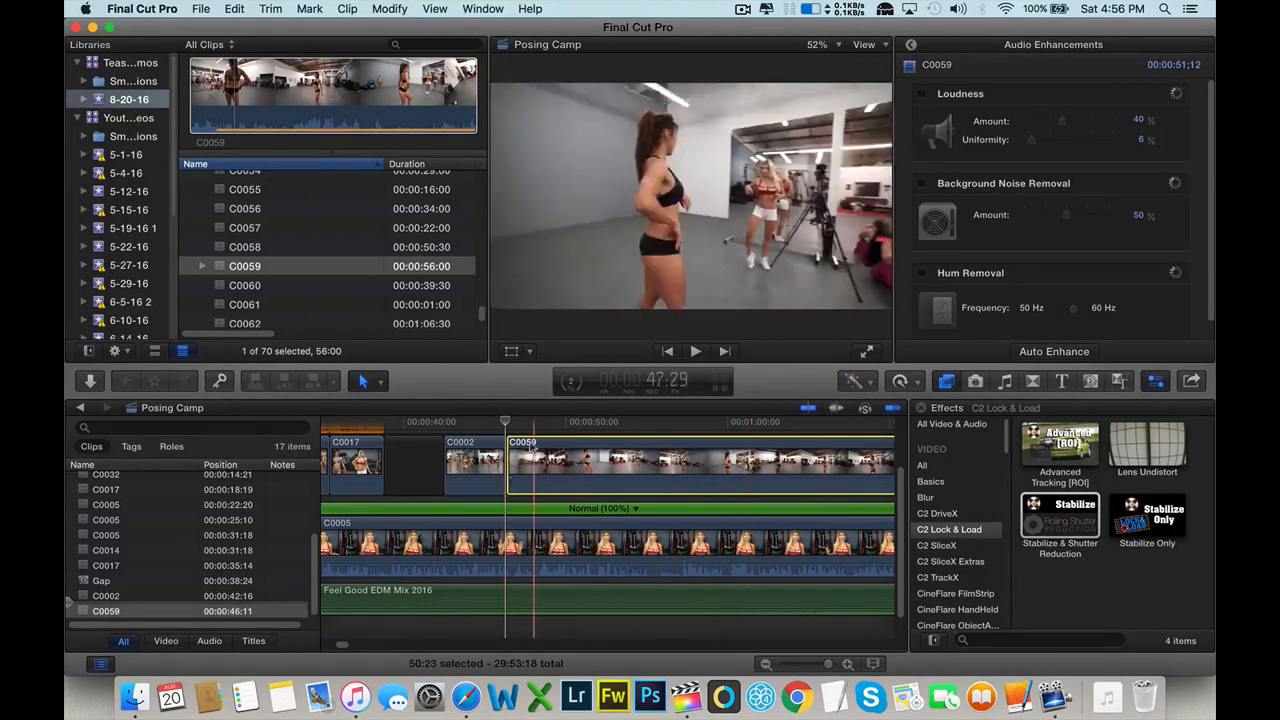
- Slow the C0059 timeline clip to 50% speed and play it back
left_click(908, 385)
mouse_move(942, 402)
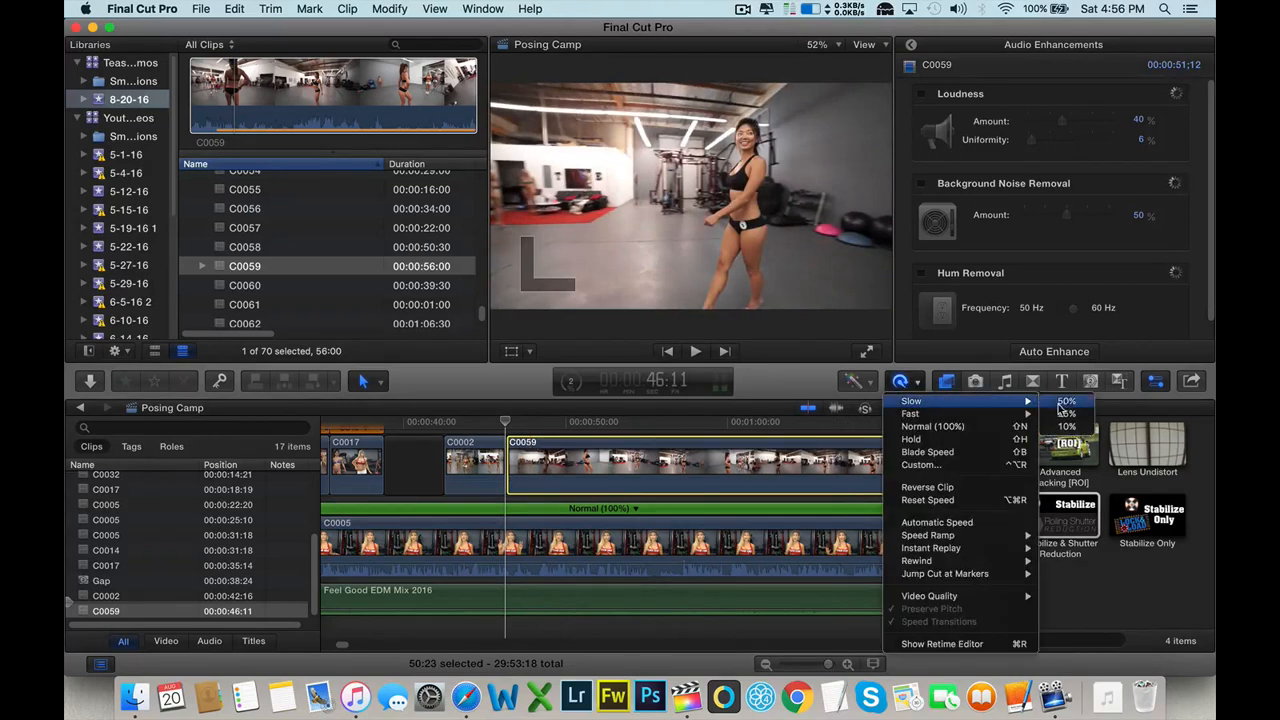
left_click(1060, 403)
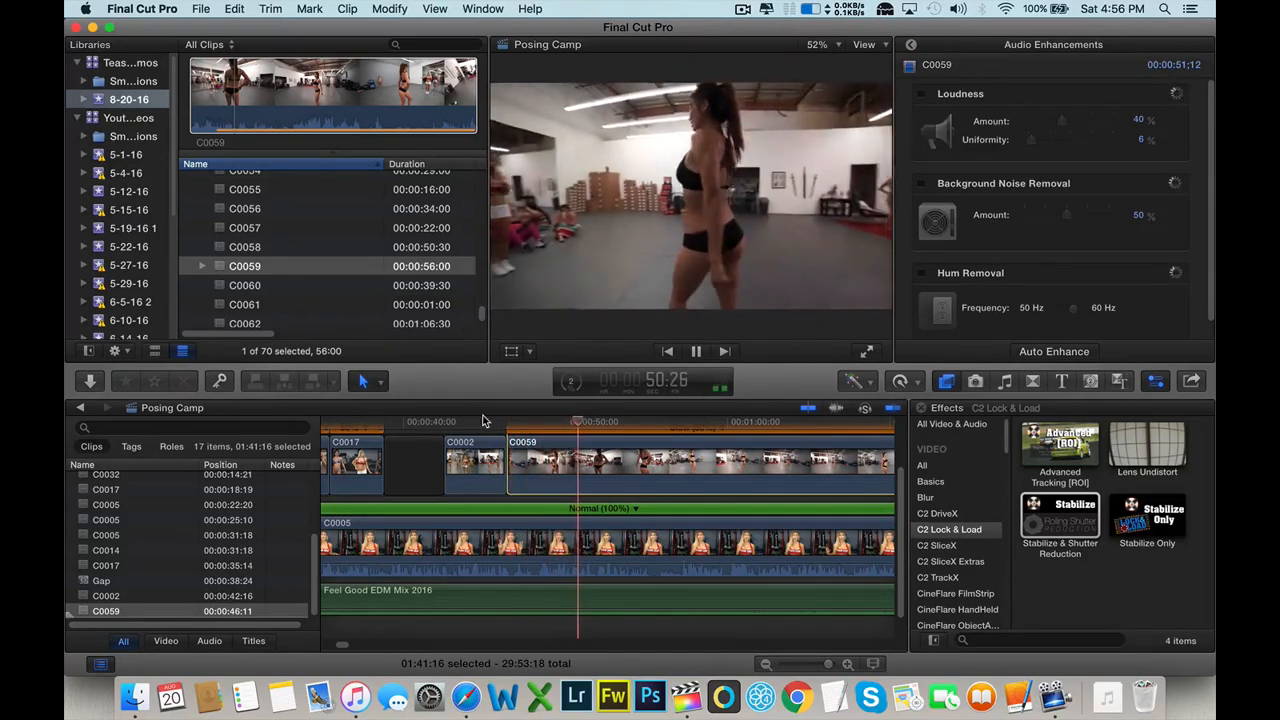
key("space")
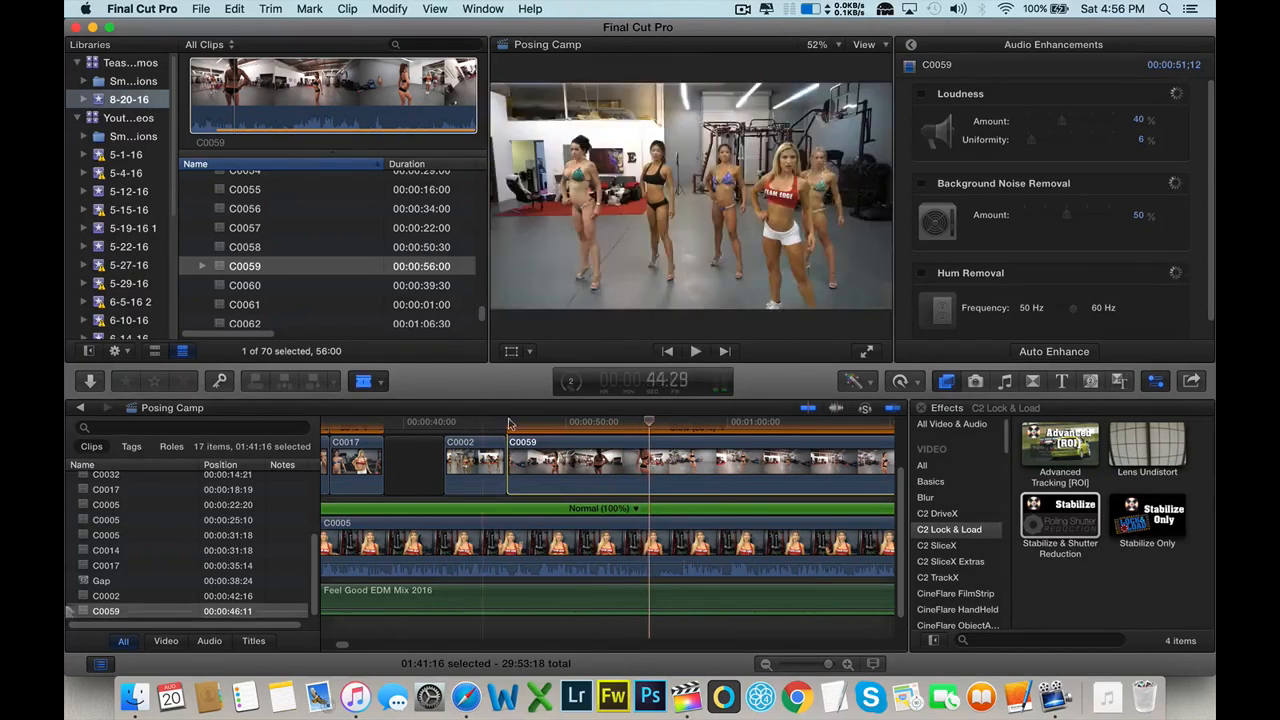
- Cut the slowed C0059 clip at 55:08, delete the remainder, and trim the kept part's end back to 49:03
left_click(651, 458)
key("a")
left_click(680, 456)
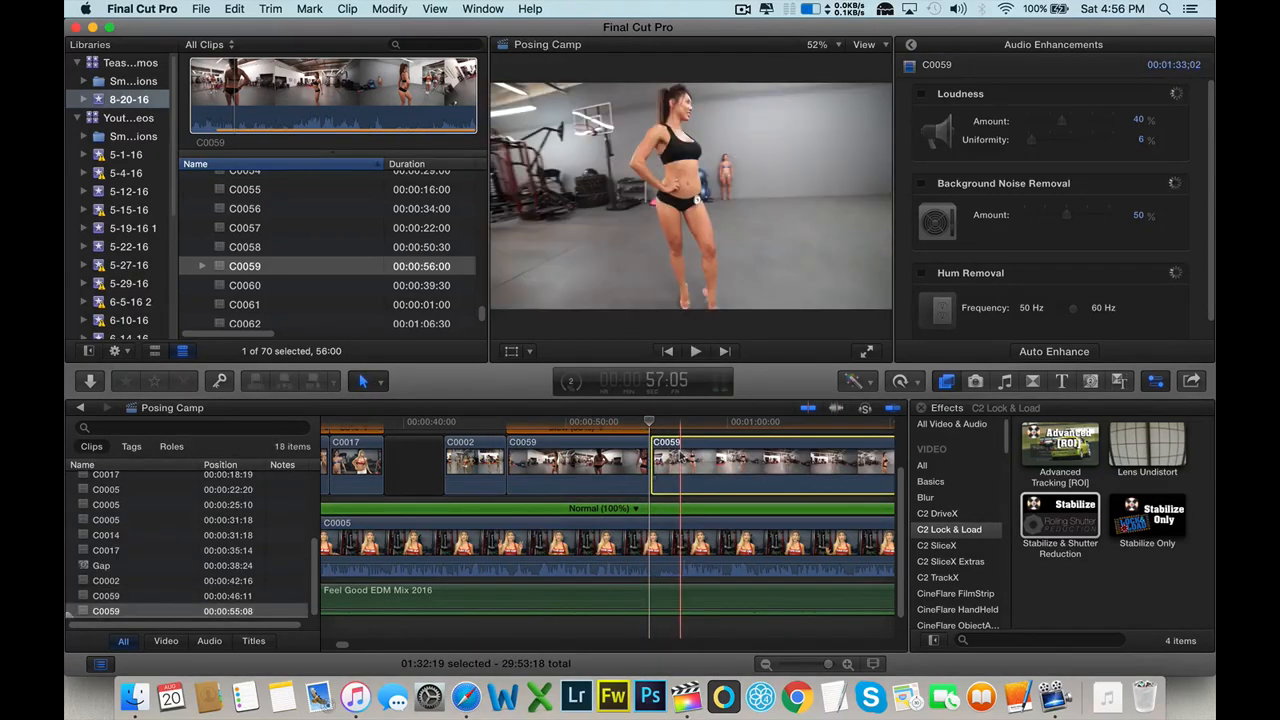
key("Delete")
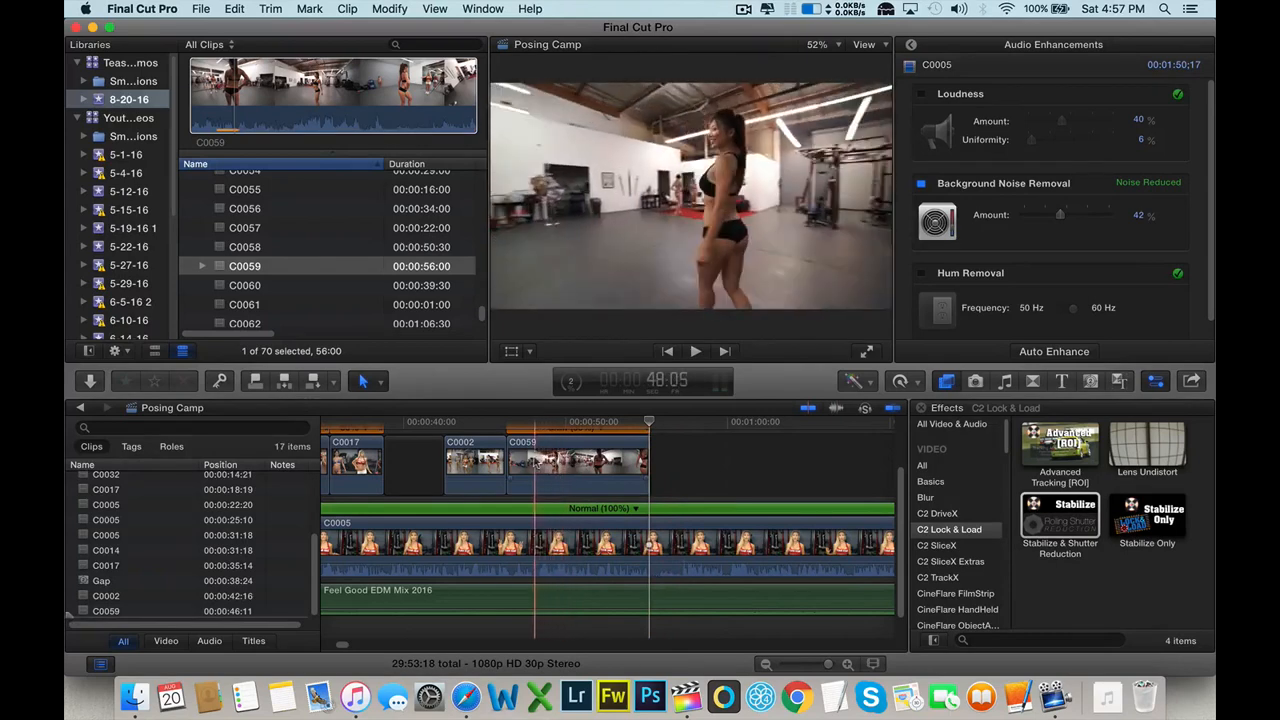
left_click(507, 421)
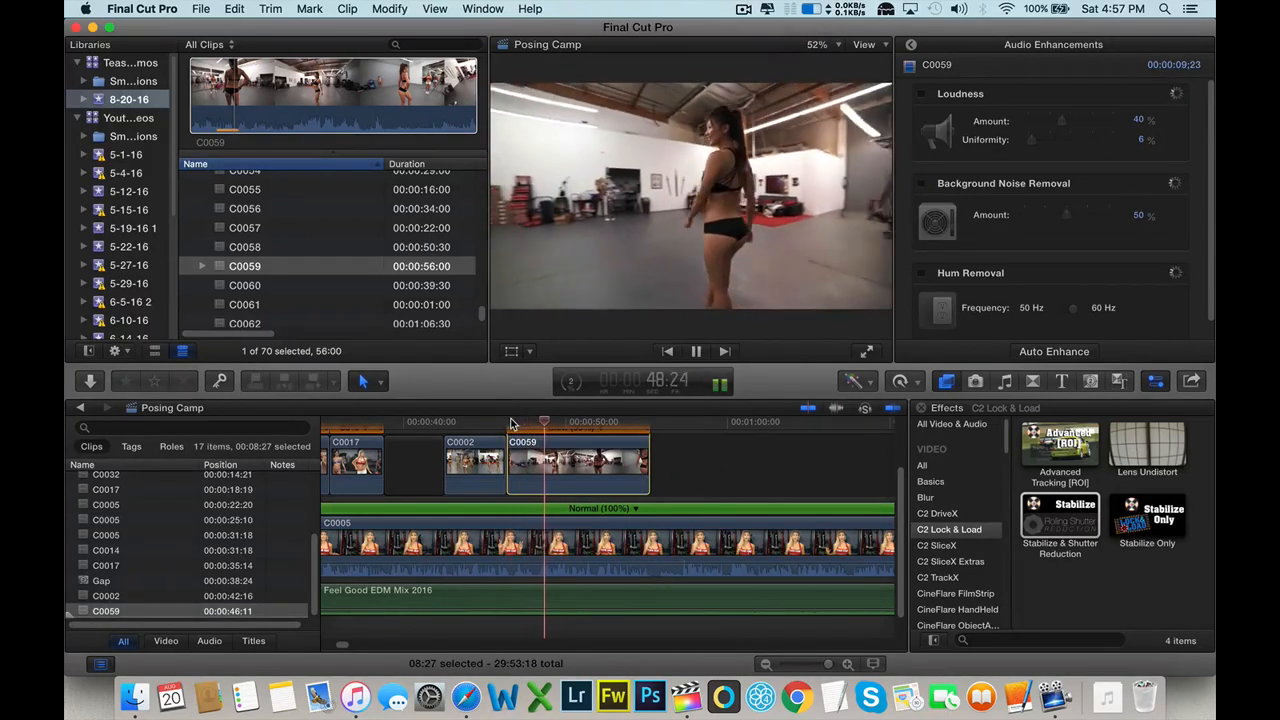
left_click_drag(638, 460, 549, 436)
- Look through the event's clips from C0056 to C0061 for the next B-roll shot, skimming C0057, C0060 and C0061
left_click(348, 289)
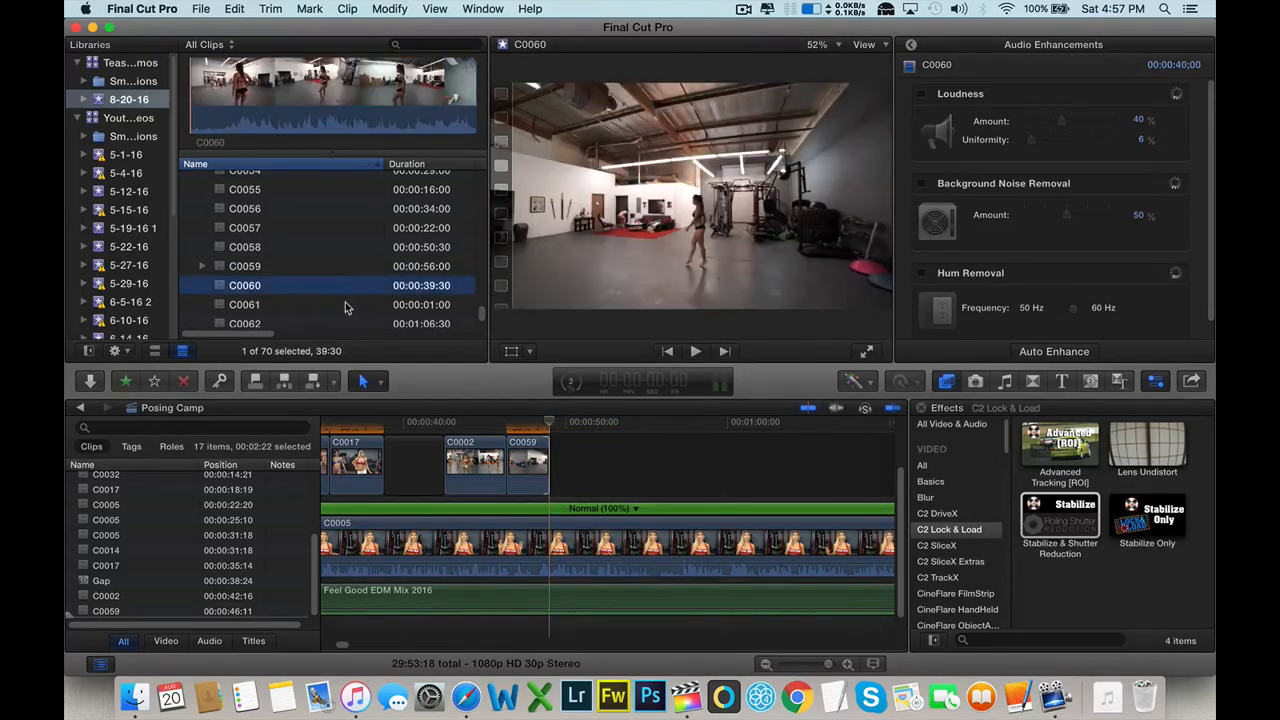
left_click(344, 308)
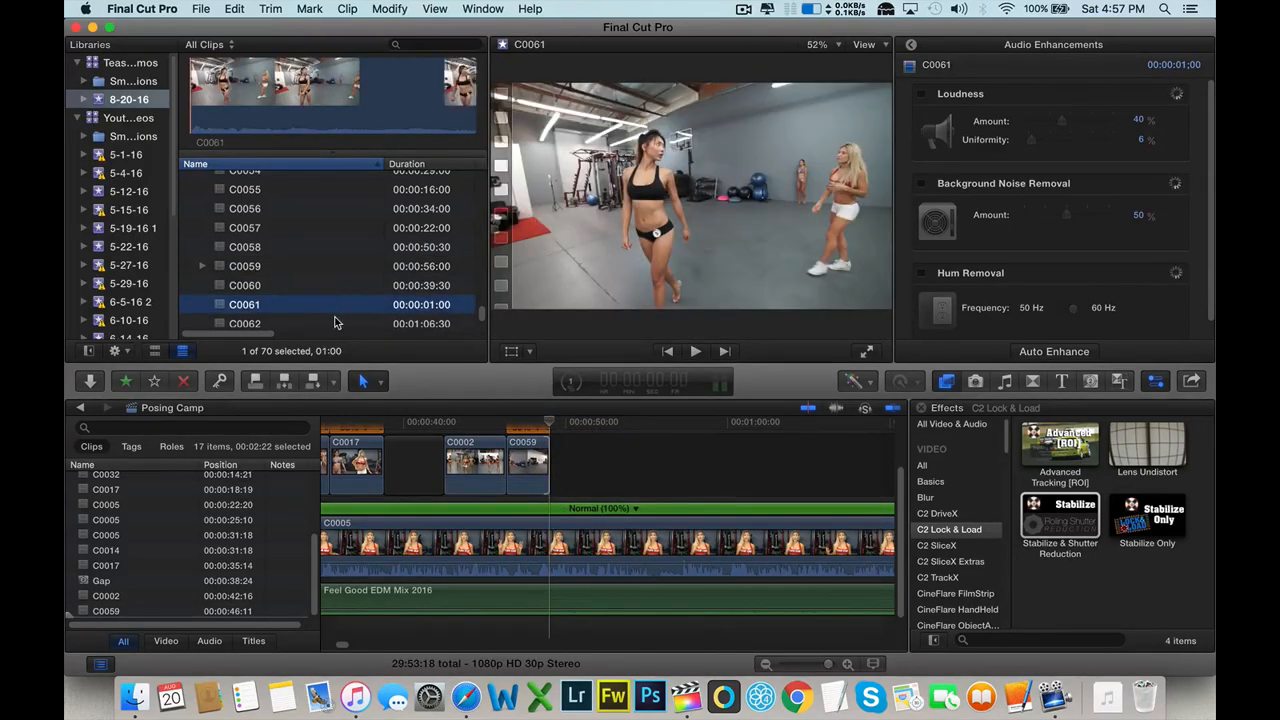
left_click(337, 287)
left_click(337, 265)
left_click(335, 246)
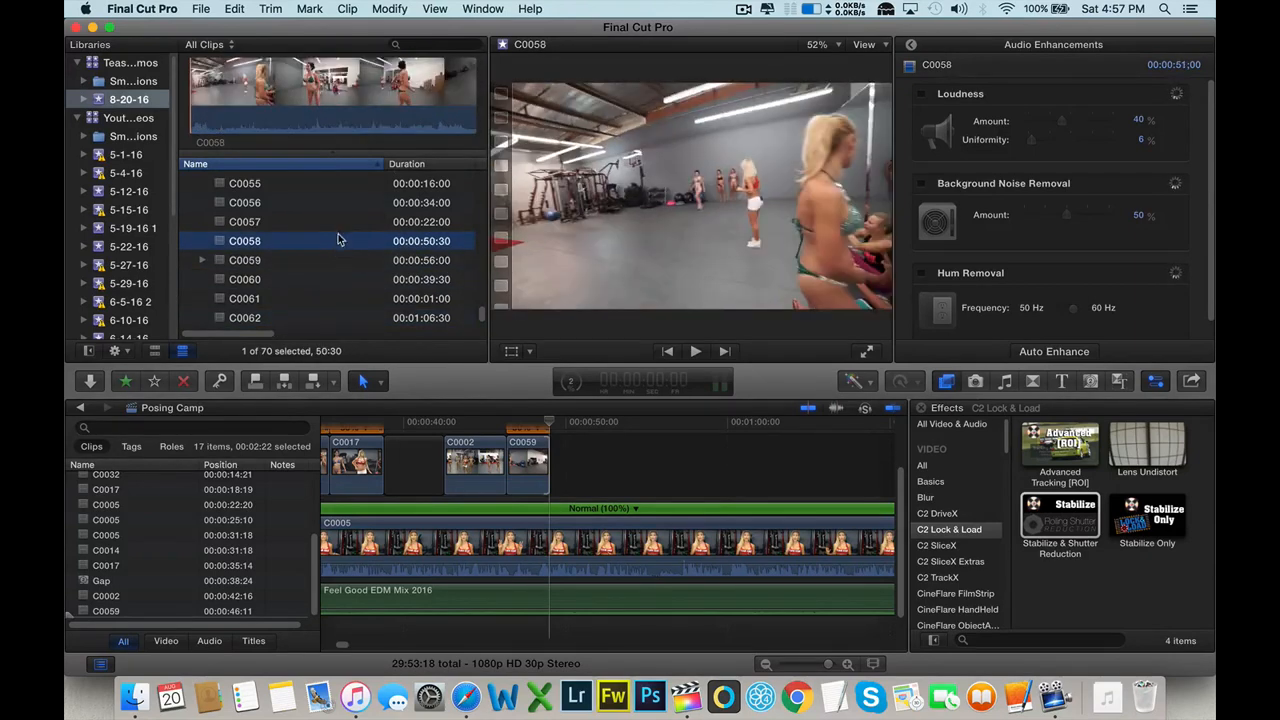
left_click(336, 222)
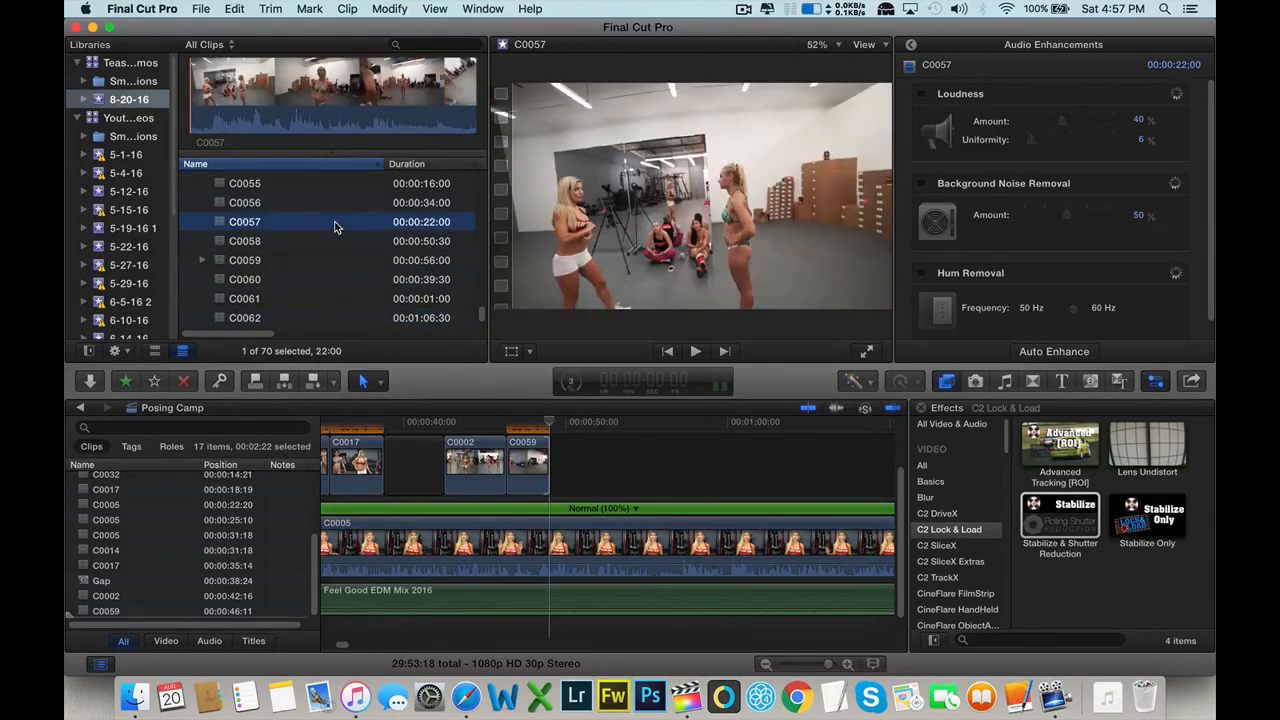
left_click(208, 98)
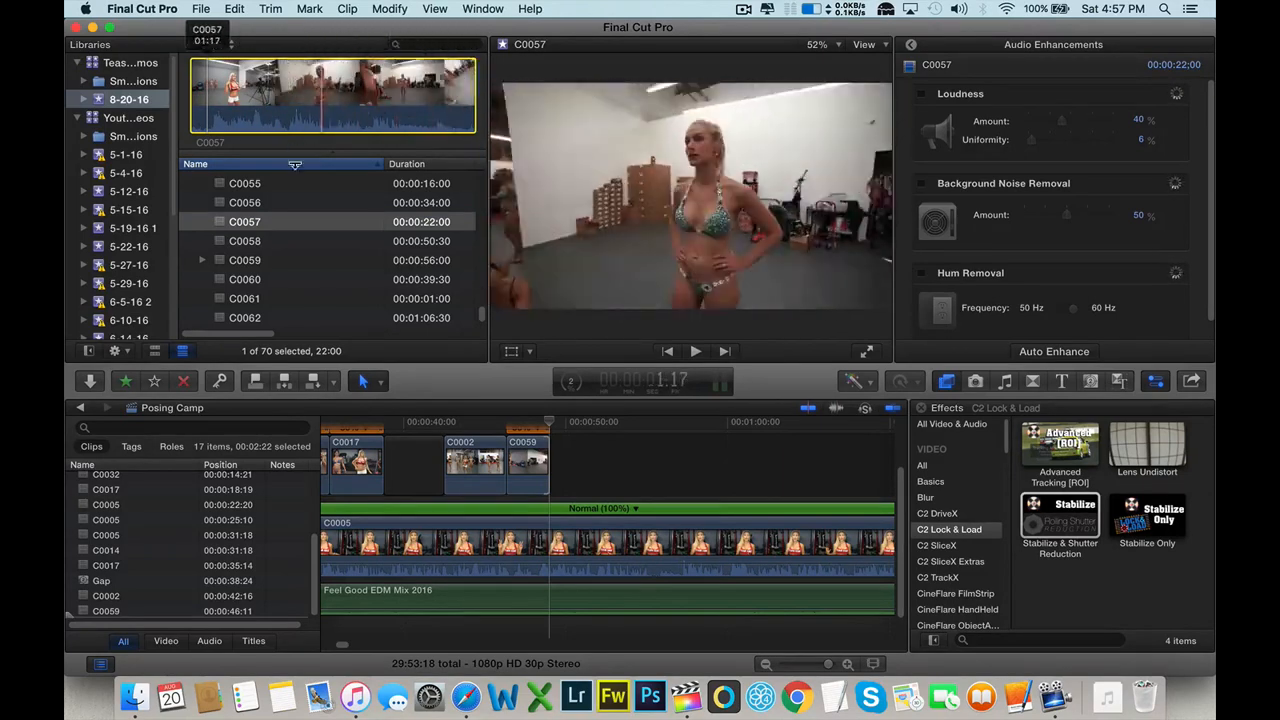
left_click(283, 198)
left_click(285, 221)
left_click(285, 241)
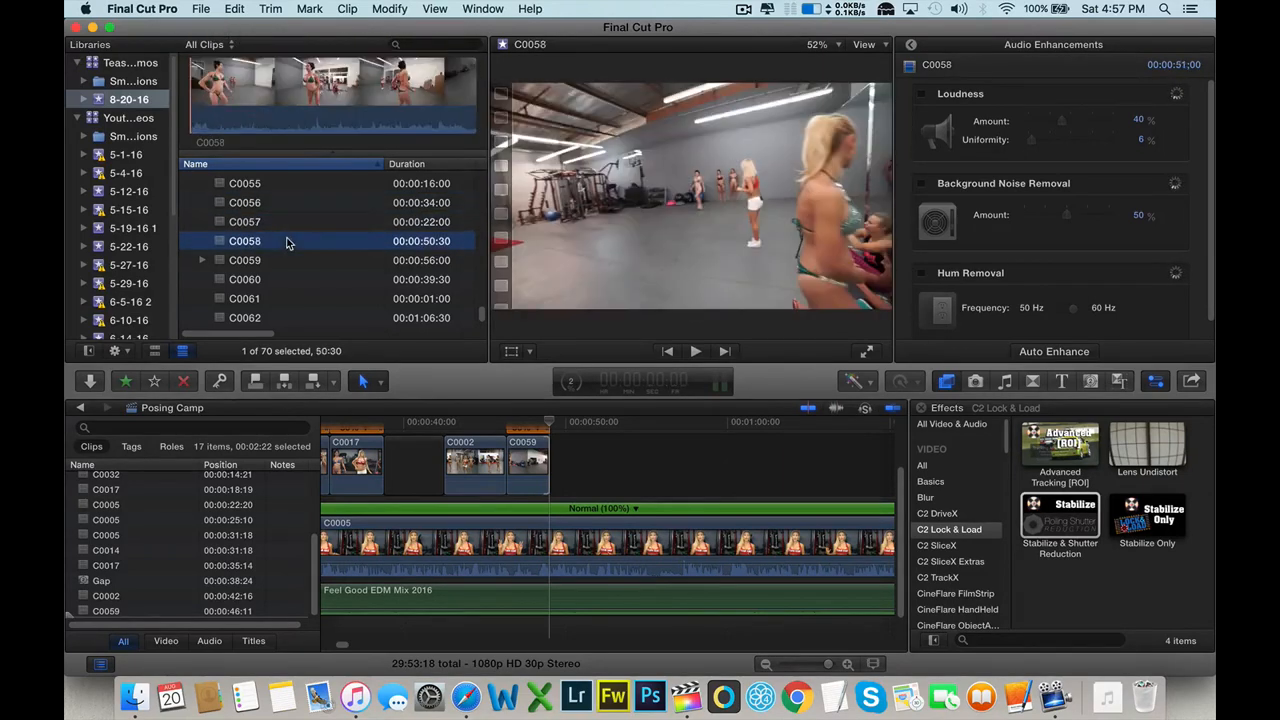
left_click(300, 260)
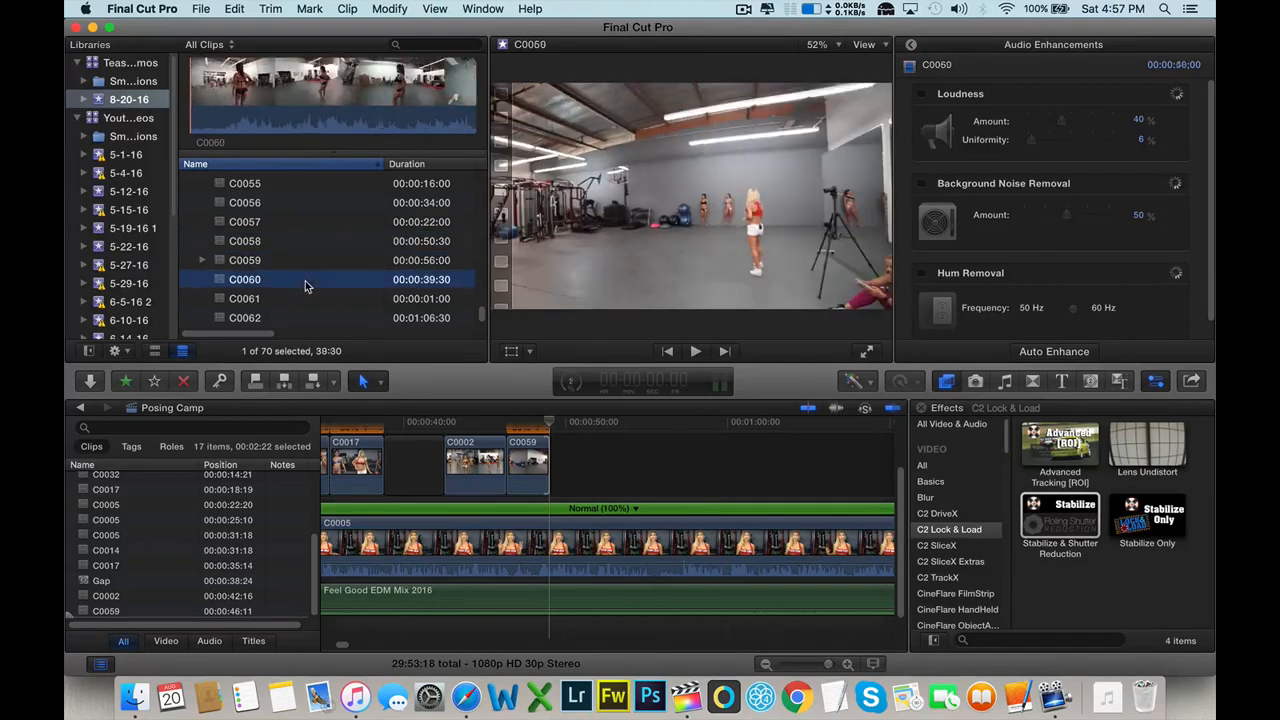
left_click(305, 281)
left_click(228, 97)
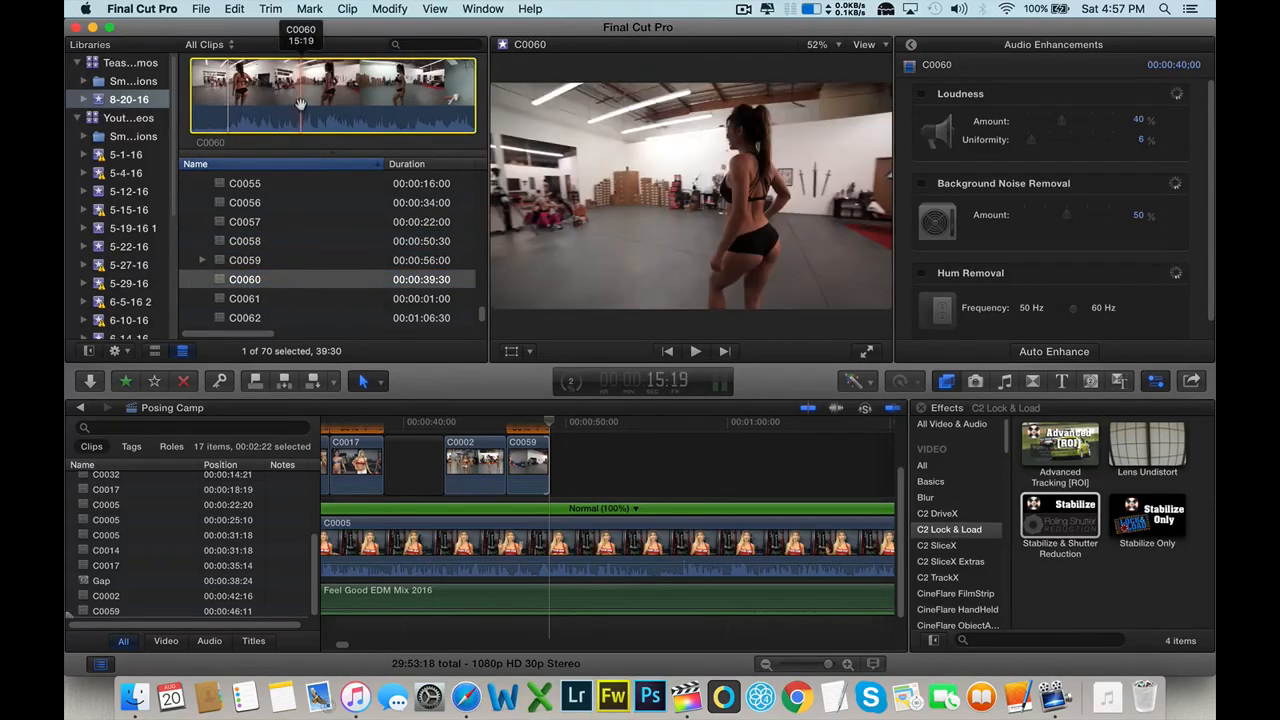
left_click(282, 300)
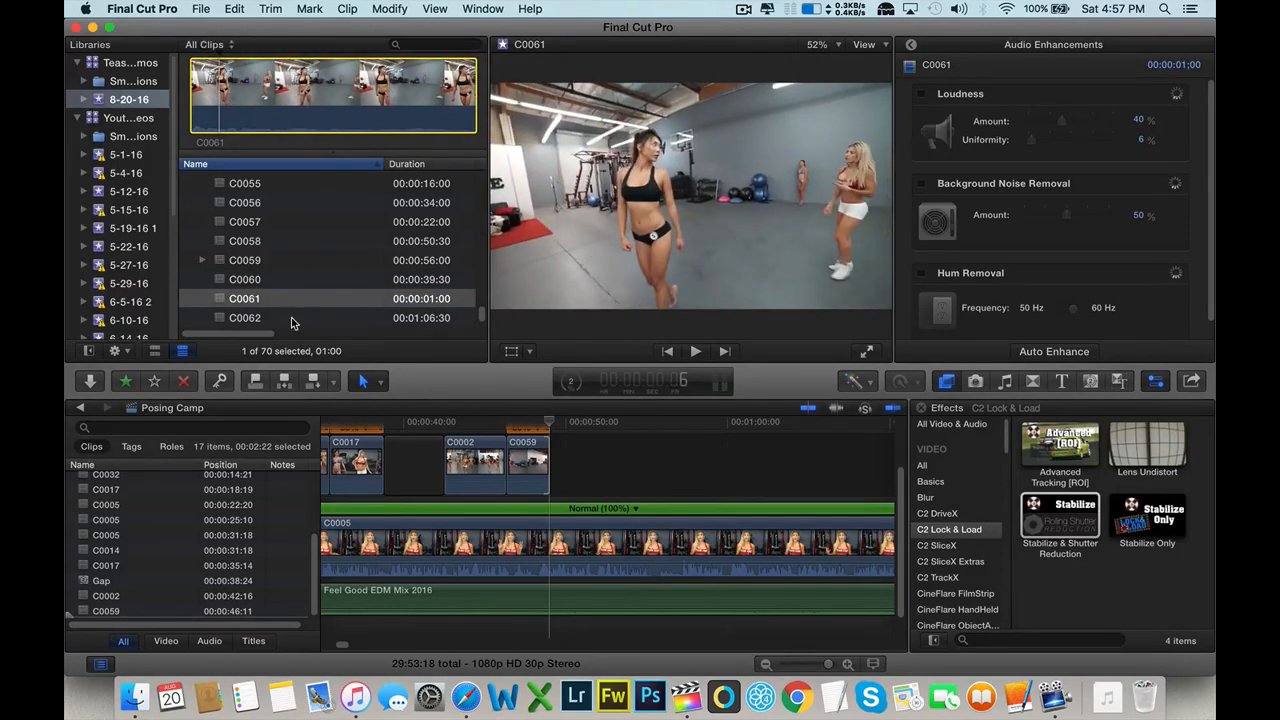
- Add a range of about 11 seconds from the start of C0062 to the timeline directly after the C0059 clip
left_click(290, 318)
left_click(268, 97)
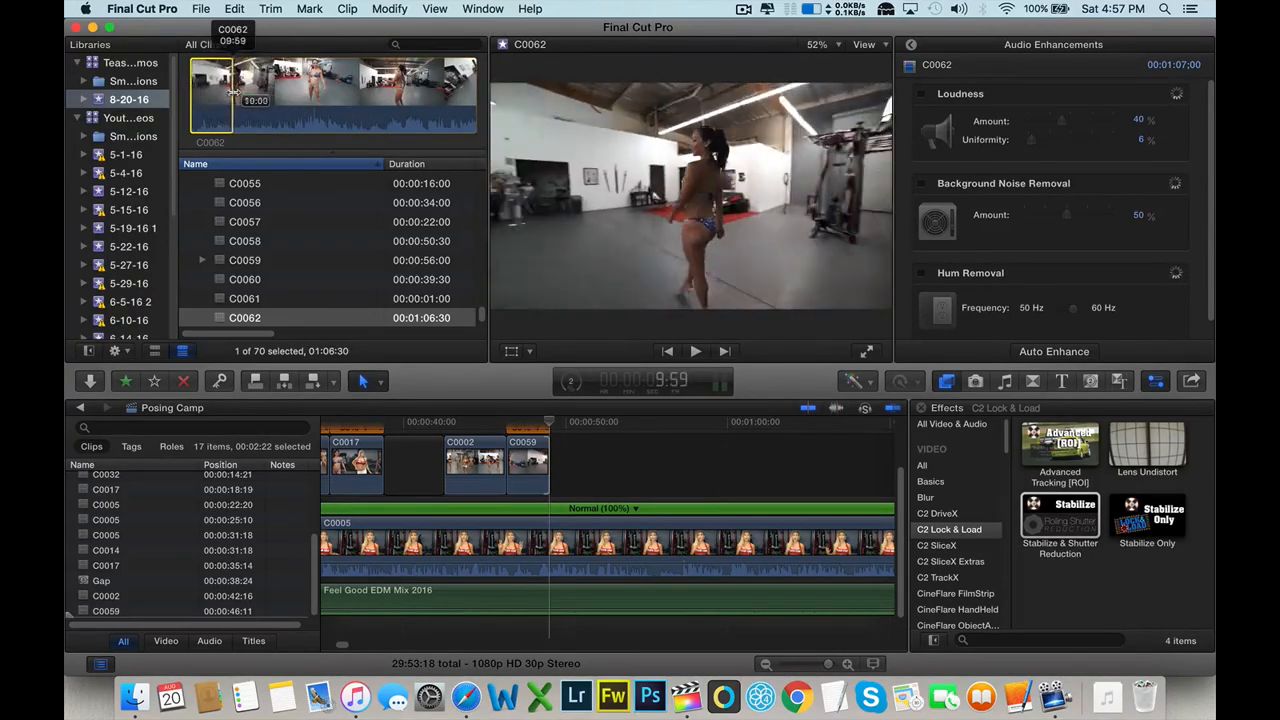
left_click_drag(233, 93, 557, 455)
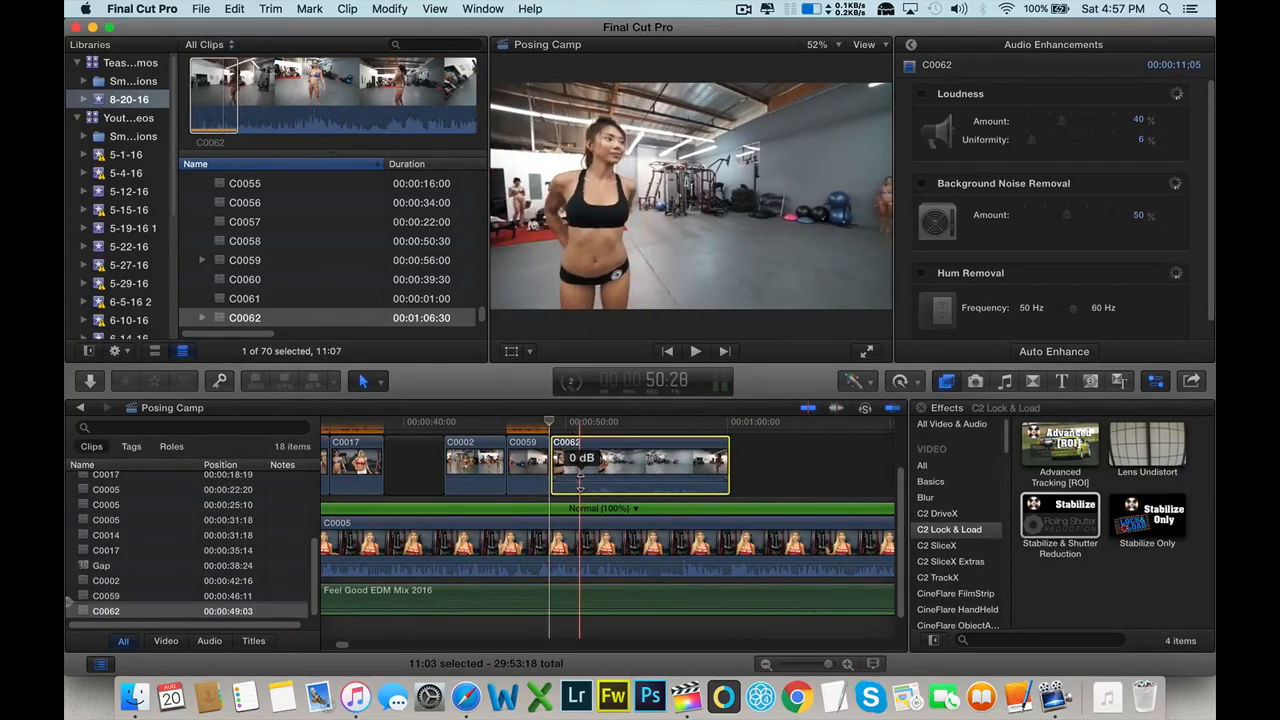
- Slow the C0062 timeline clip to 50% speed
left_click(916, 383)
mouse_move(930, 402)
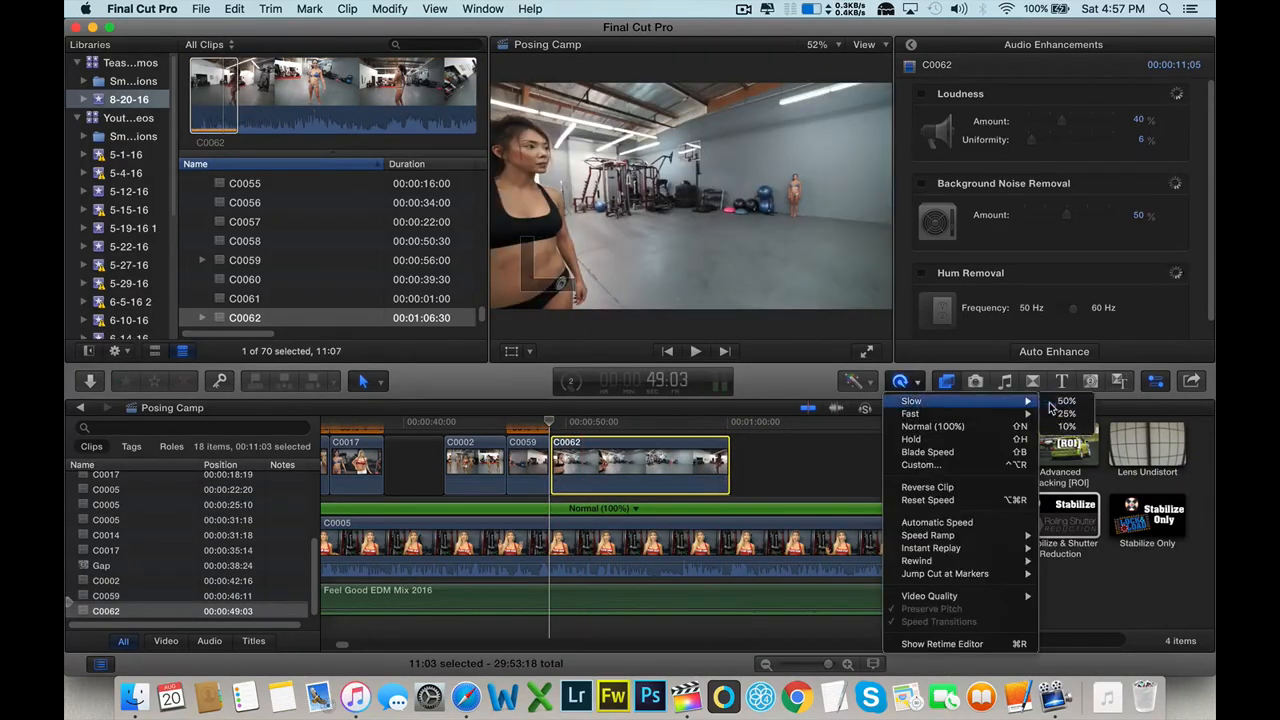
left_click(1058, 402)
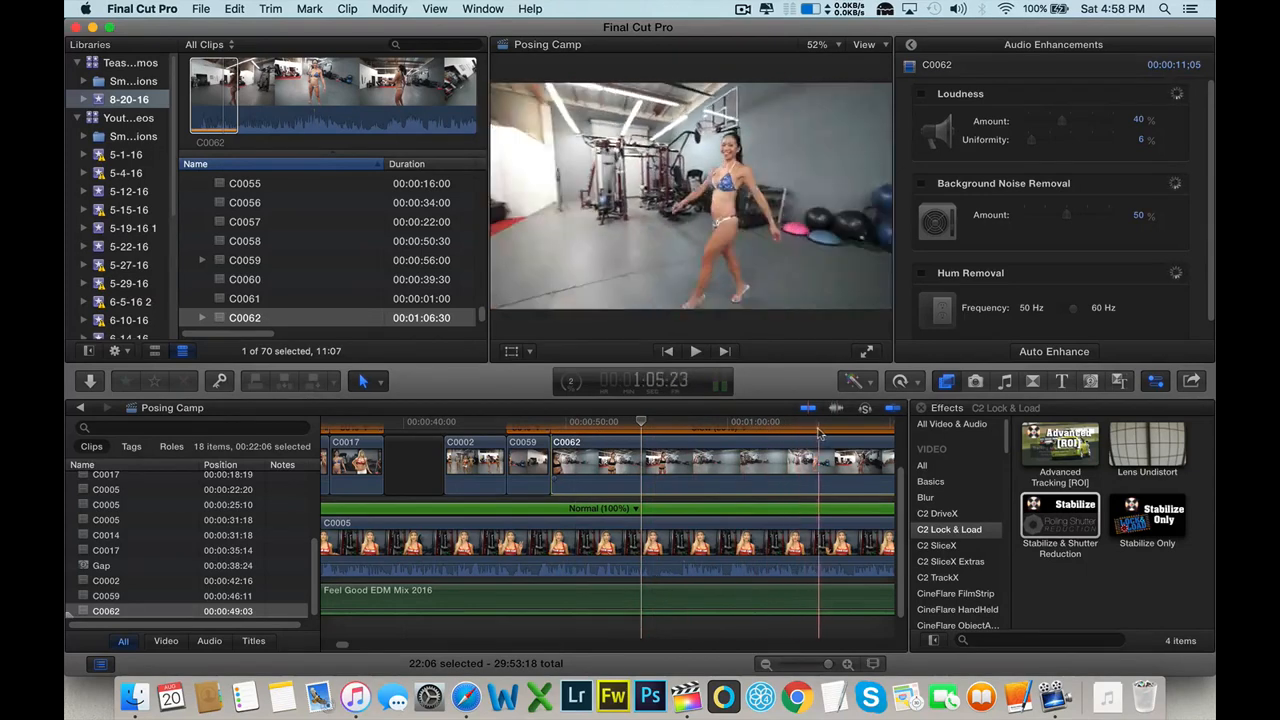
- Cut the slowed C0062 clip at 1:05:23 and delete the part before the cut
key("super+b")
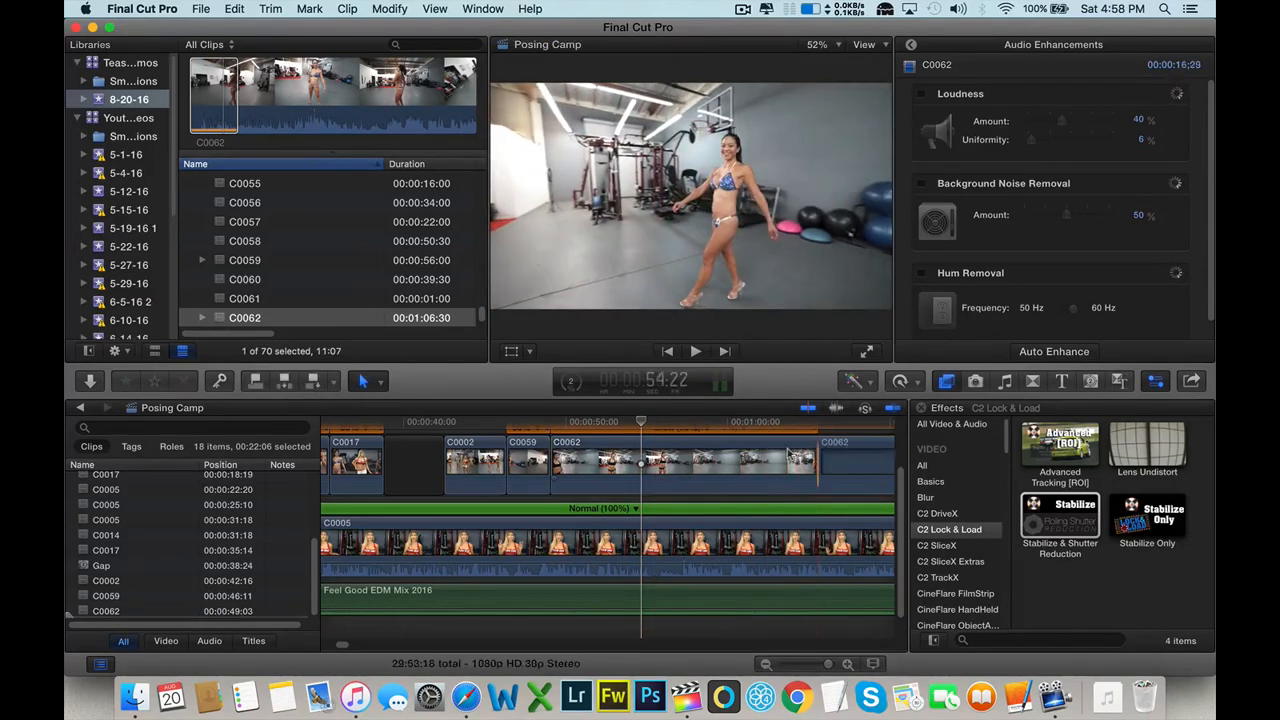
left_click(793, 457)
key("Delete")
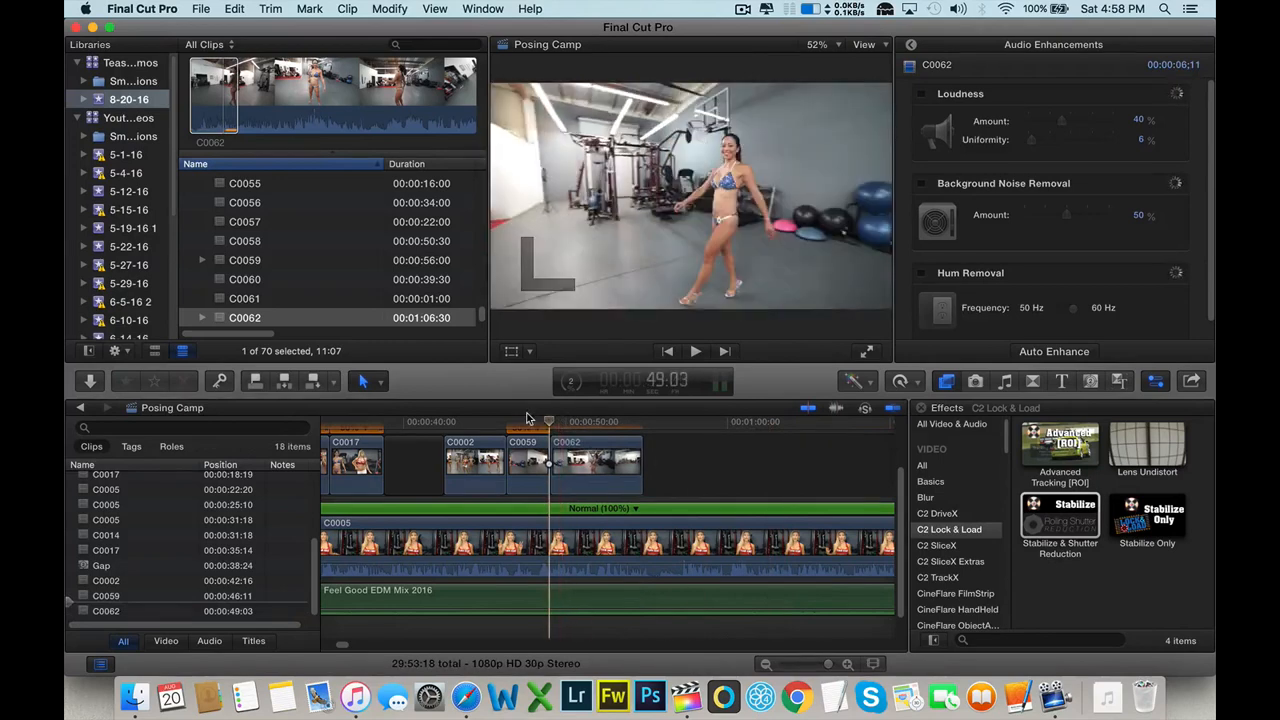
- Play back the C0059 and C0062 section and trim the end of C0062 to a length of about 2:22
key("space")
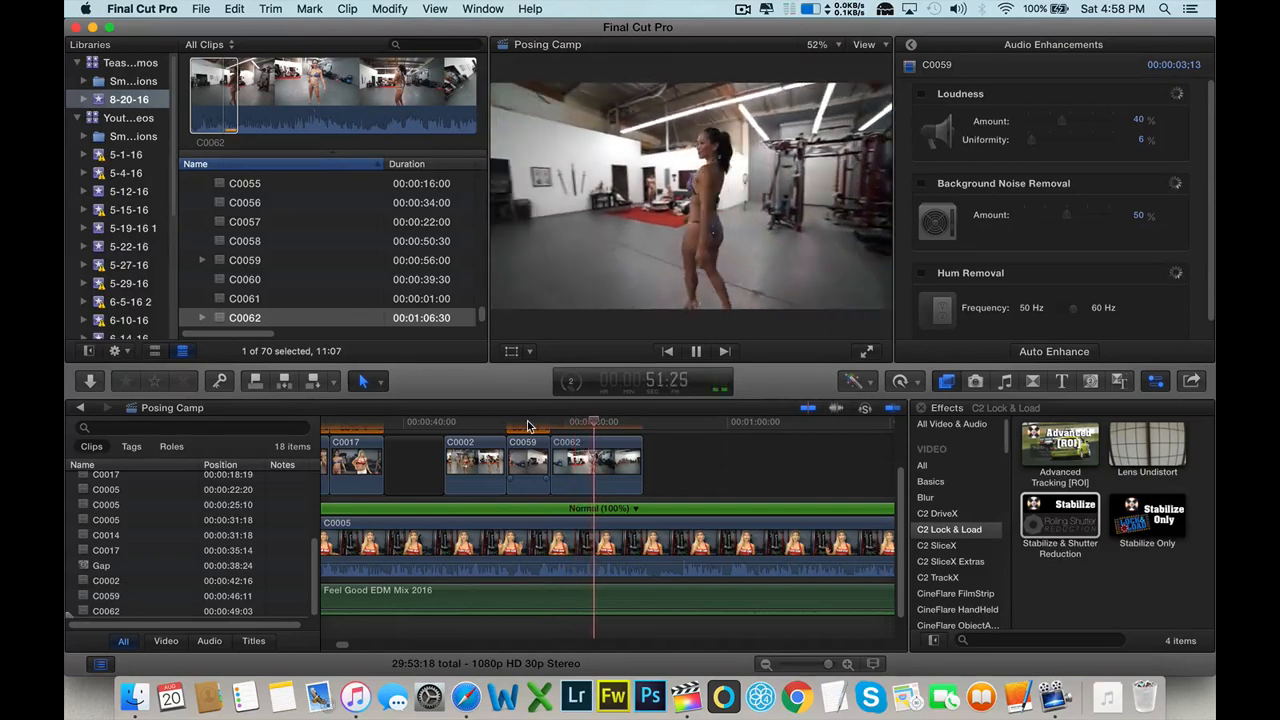
key("space")
left_click_drag(638, 455, 588, 455)
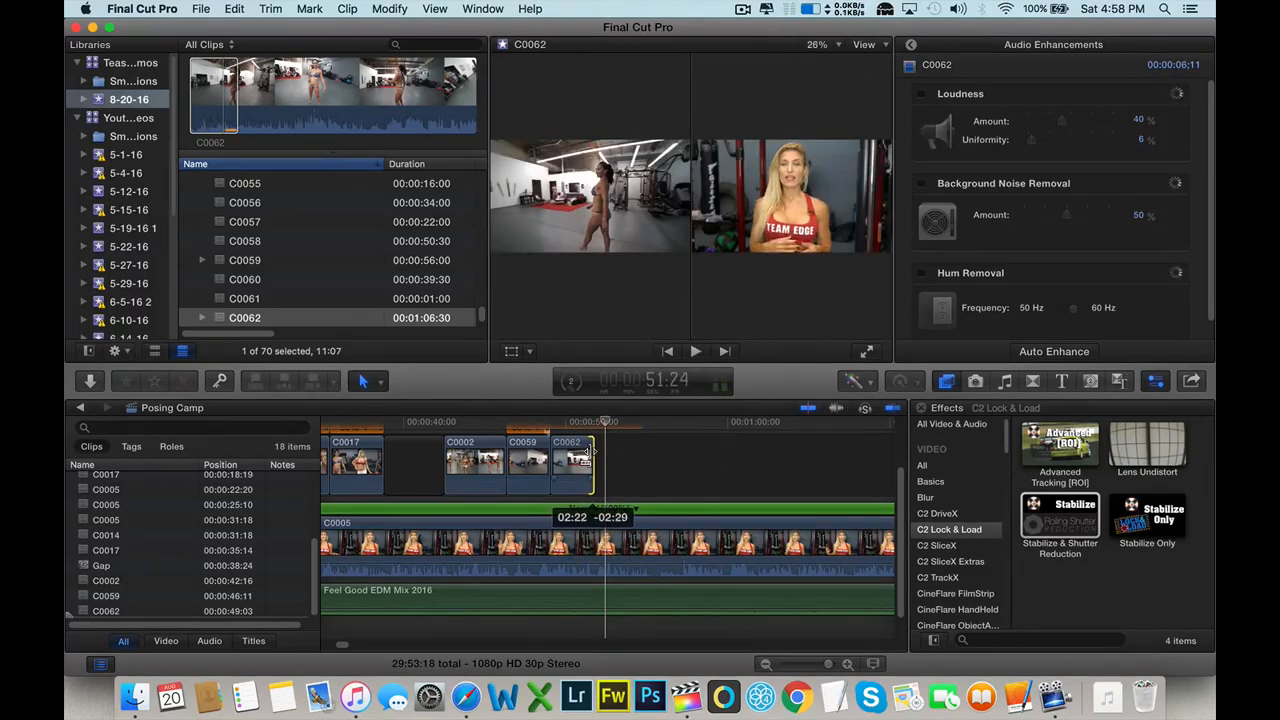
- Finish trimming the end of the C0062 timeline clip and skim source clips C0059, C0058 and C0057 for more B-roll
left_click_drag(572, 435, 572, 435)
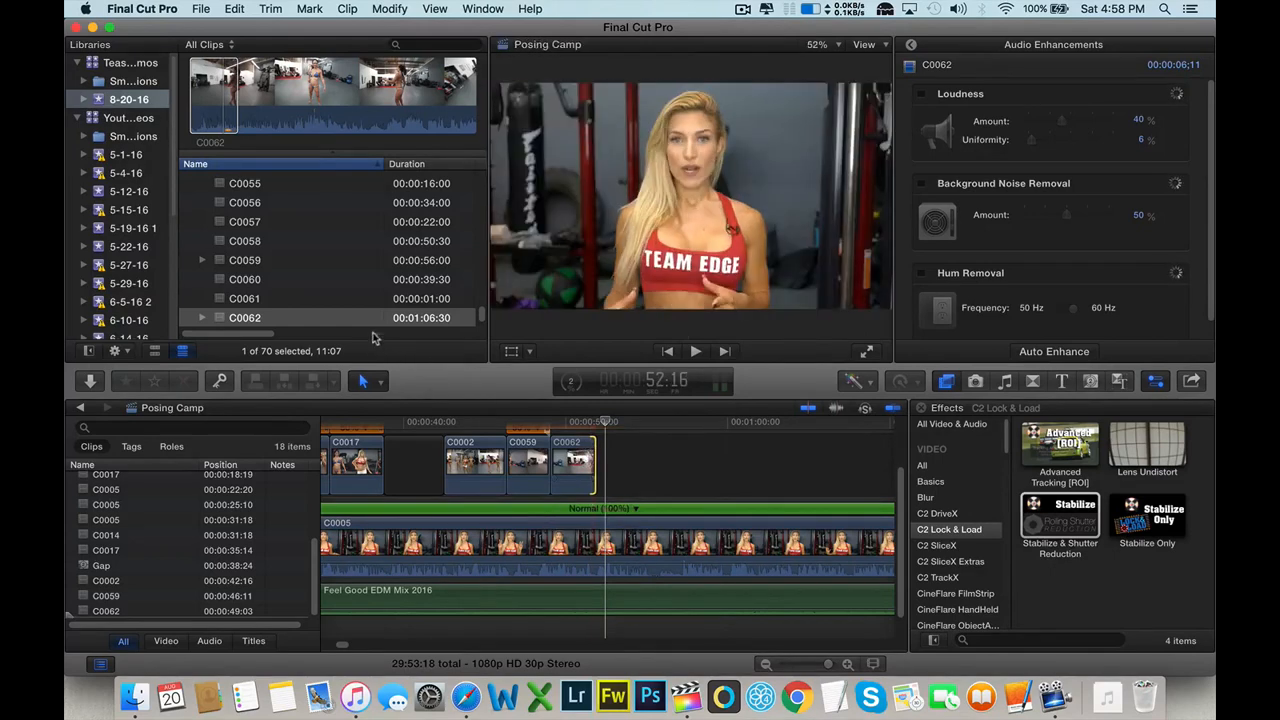
scroll(350, 310, "down", 2)
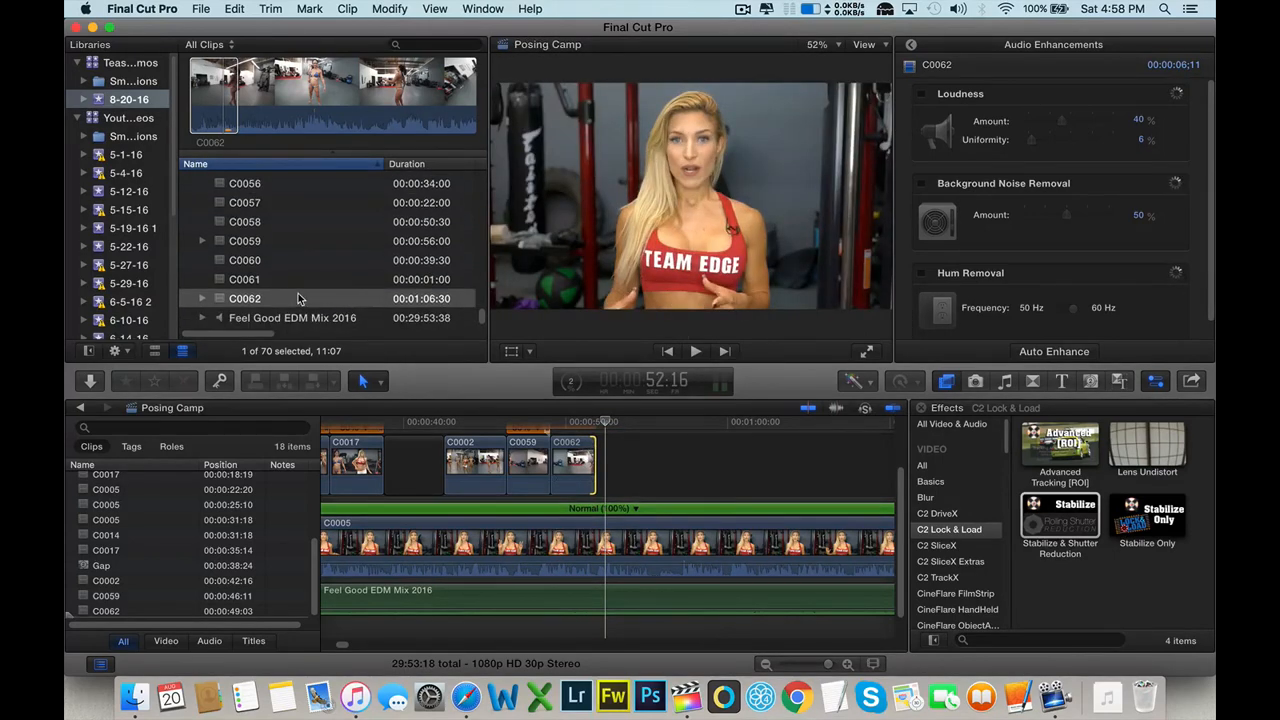
left_click(293, 282)
left_click(285, 247)
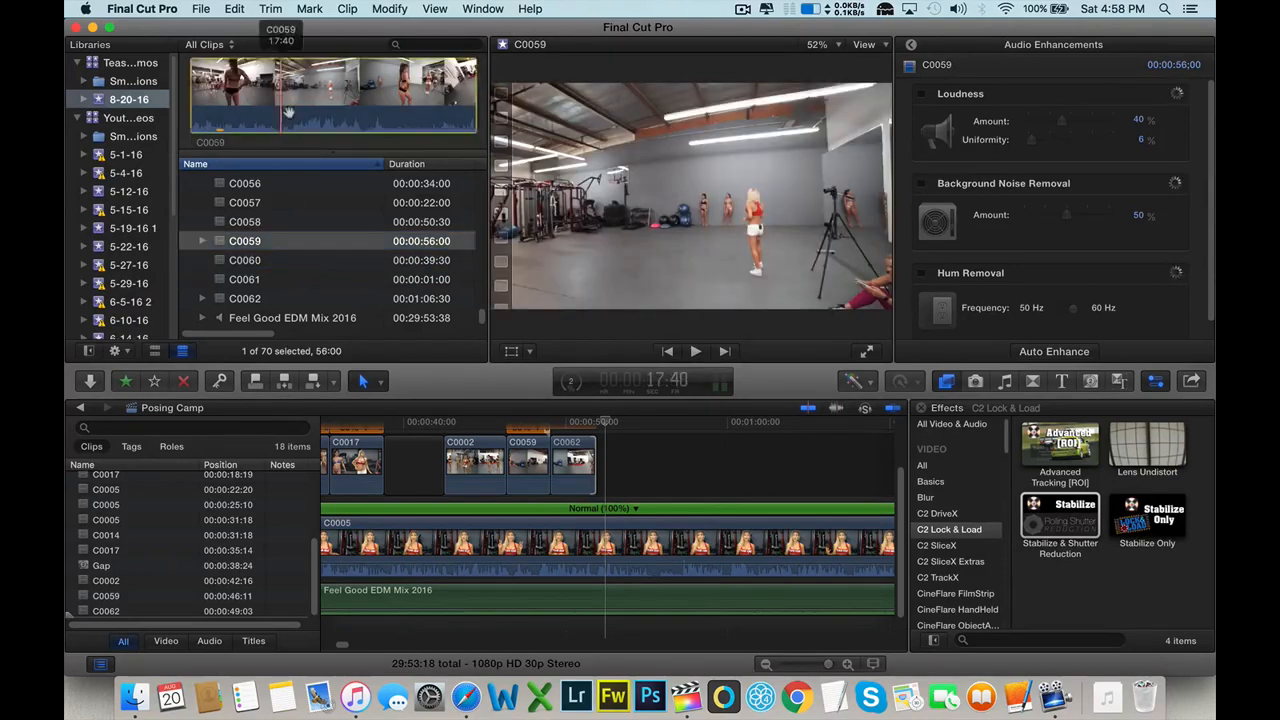
left_click(288, 222)
left_click(253, 120)
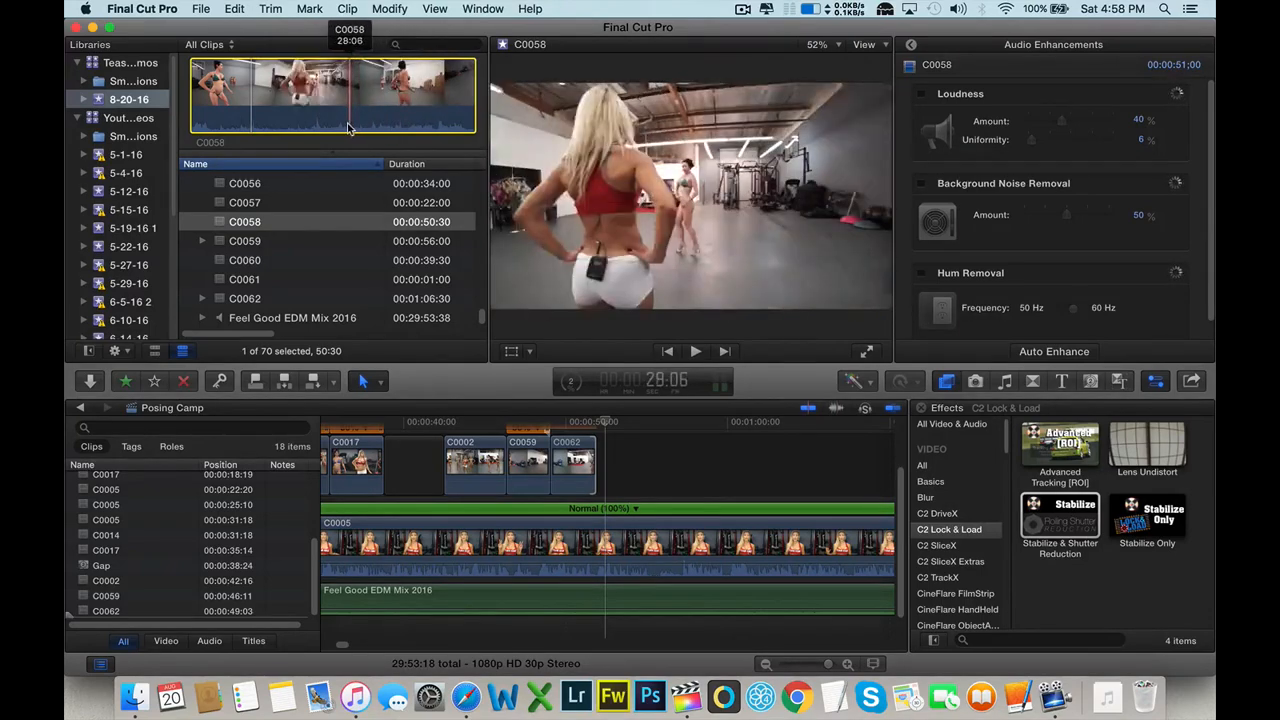
key("Up")
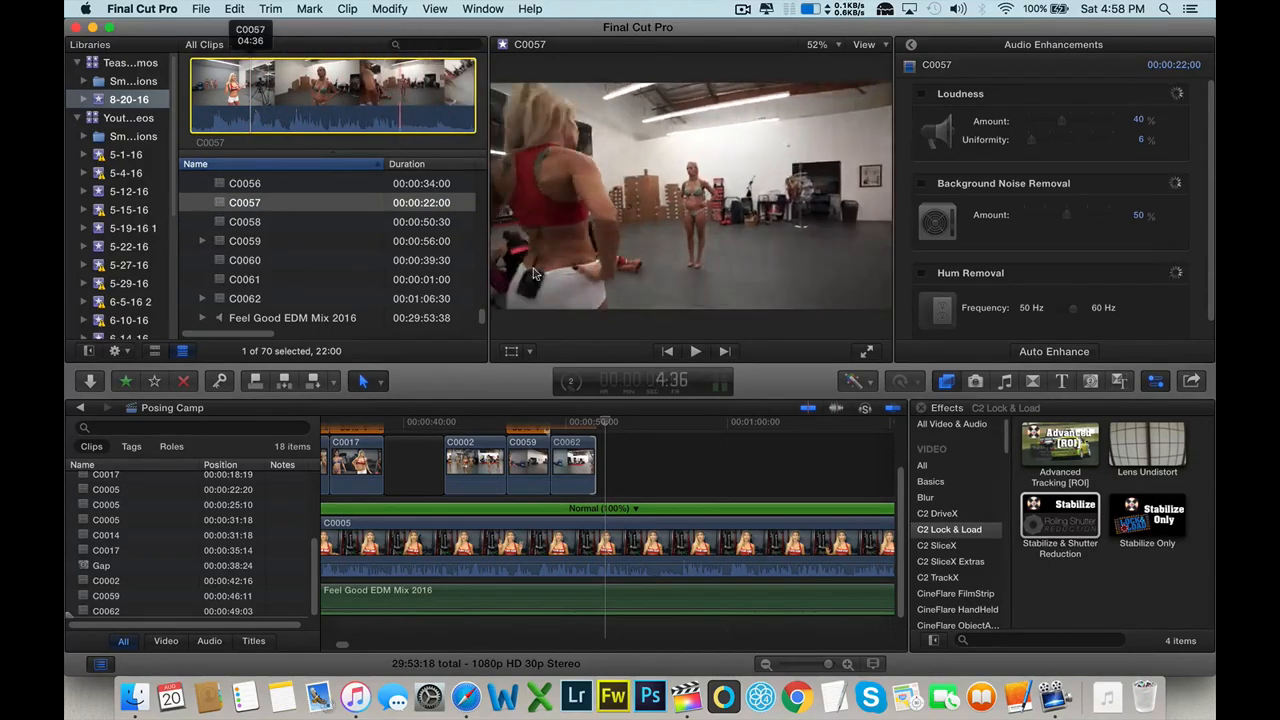
- Play back the section after C0062, cut the C0005 interview clip at 55:11 and delete the part after the cut
left_click(475, 420)
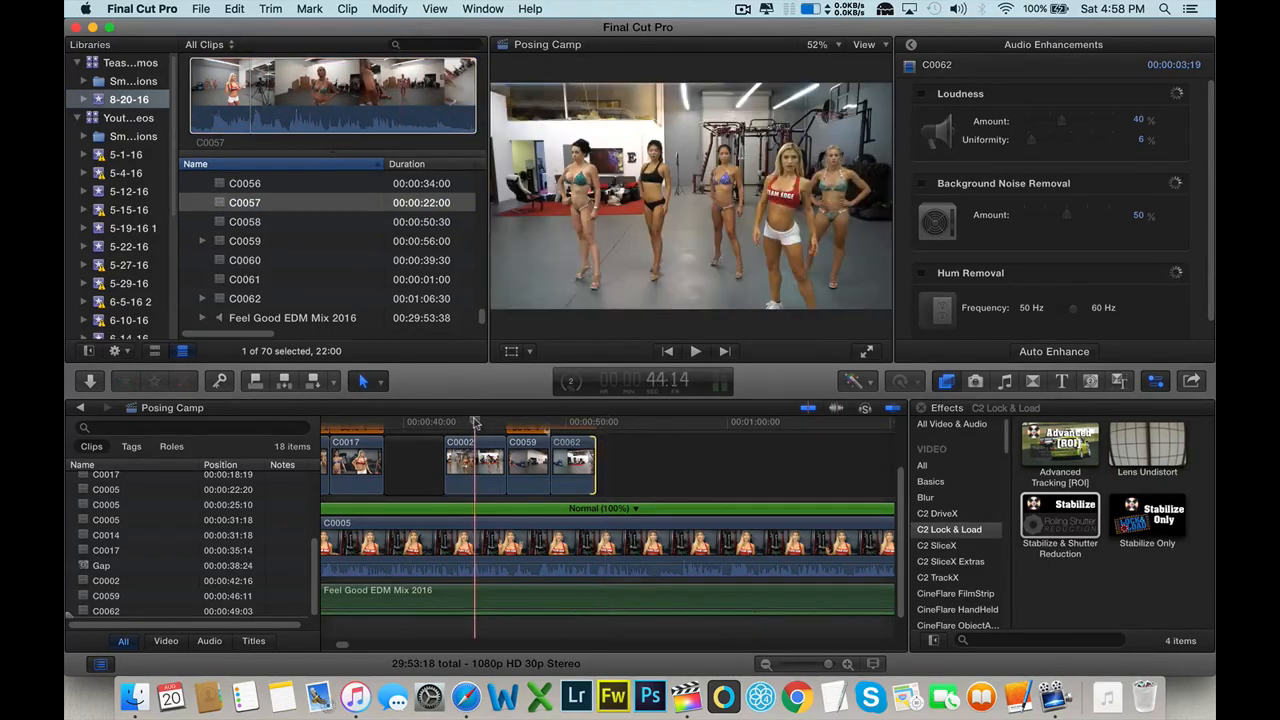
left_click(568, 424)
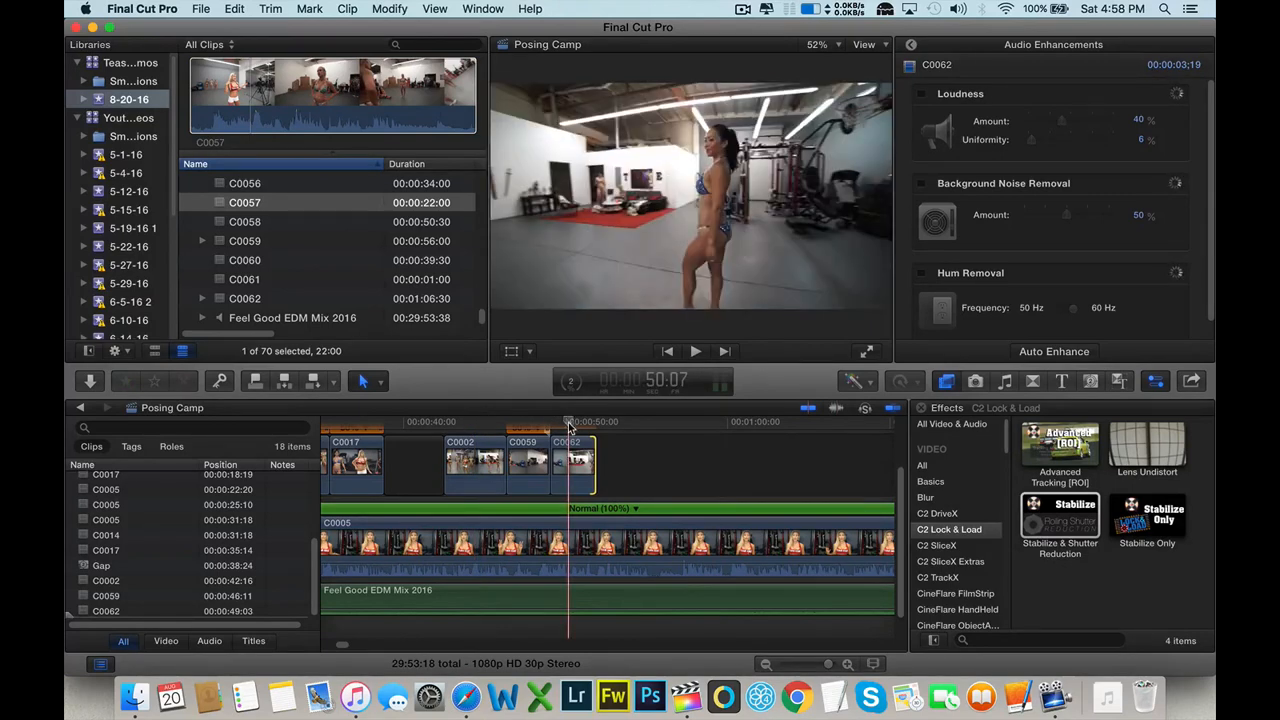
key("space")
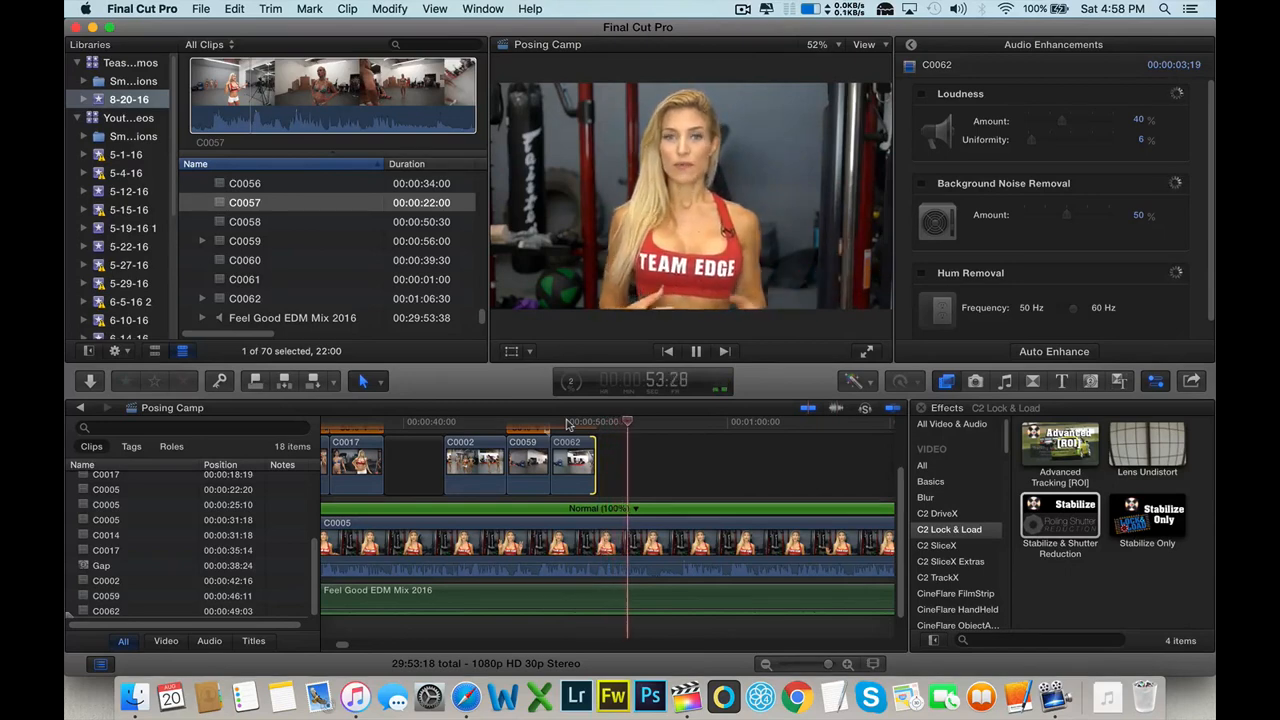
key("space")
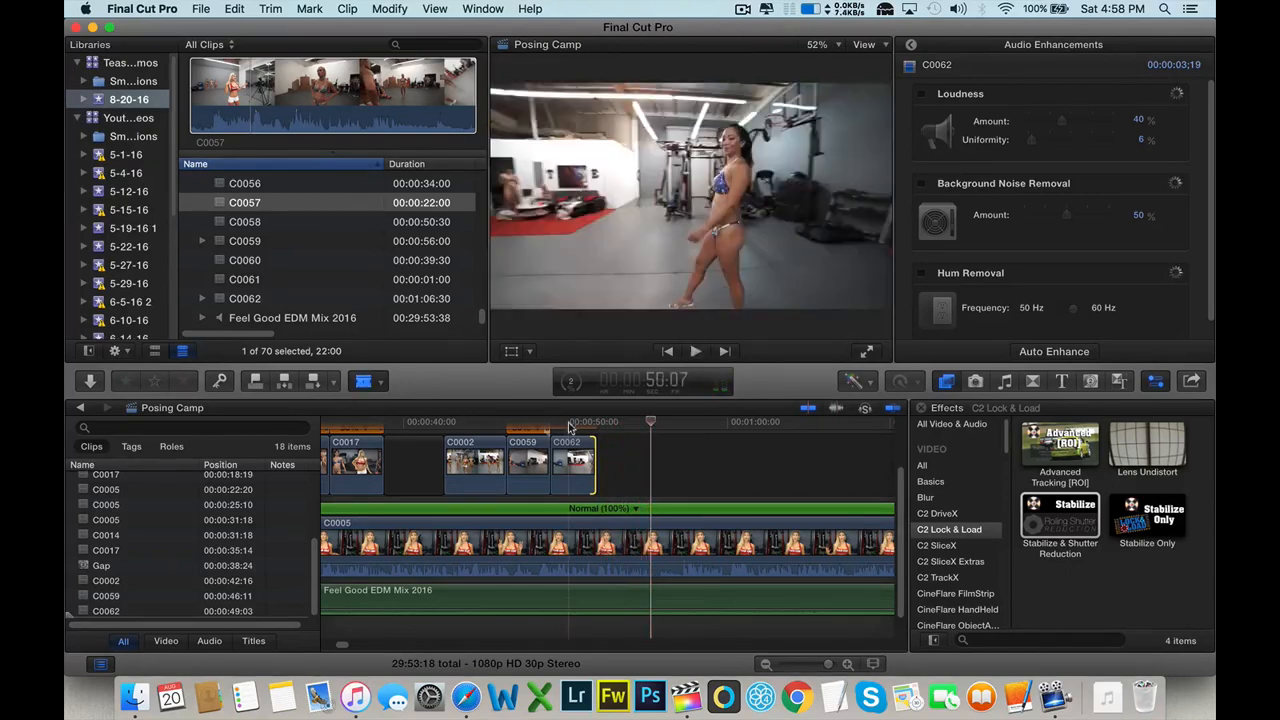
left_click(652, 540)
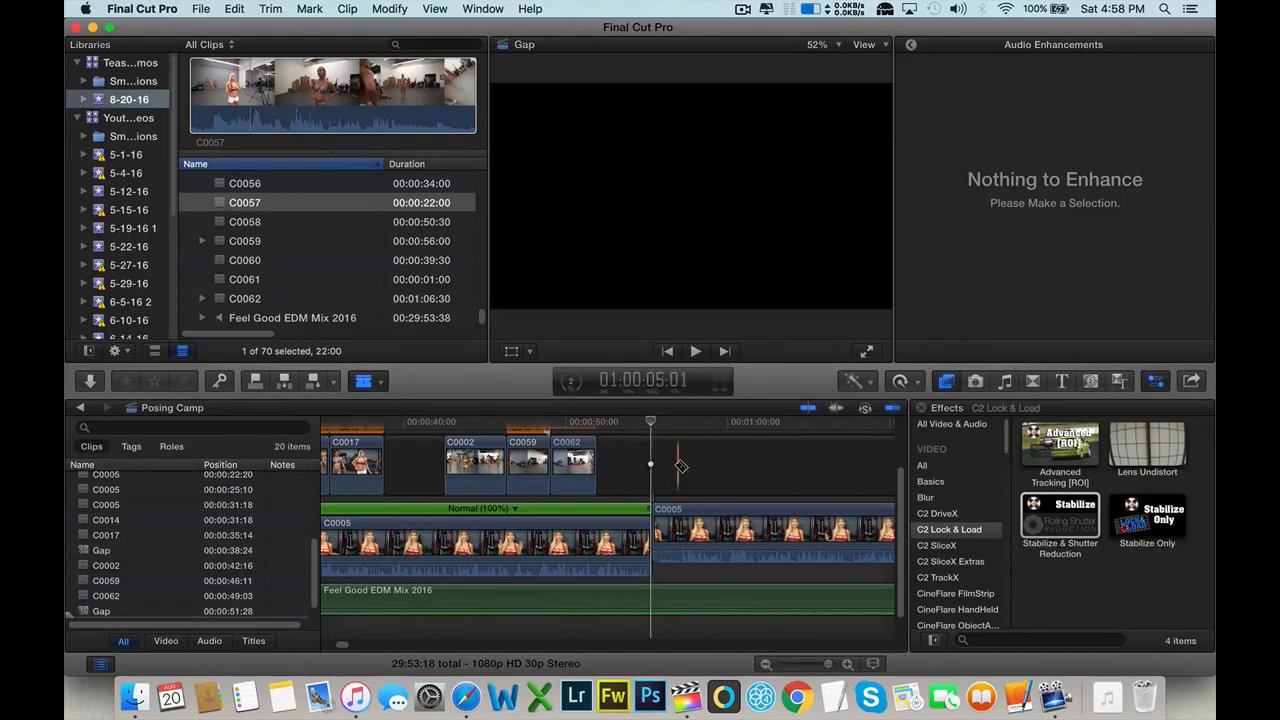
key("a")
left_click(680, 533)
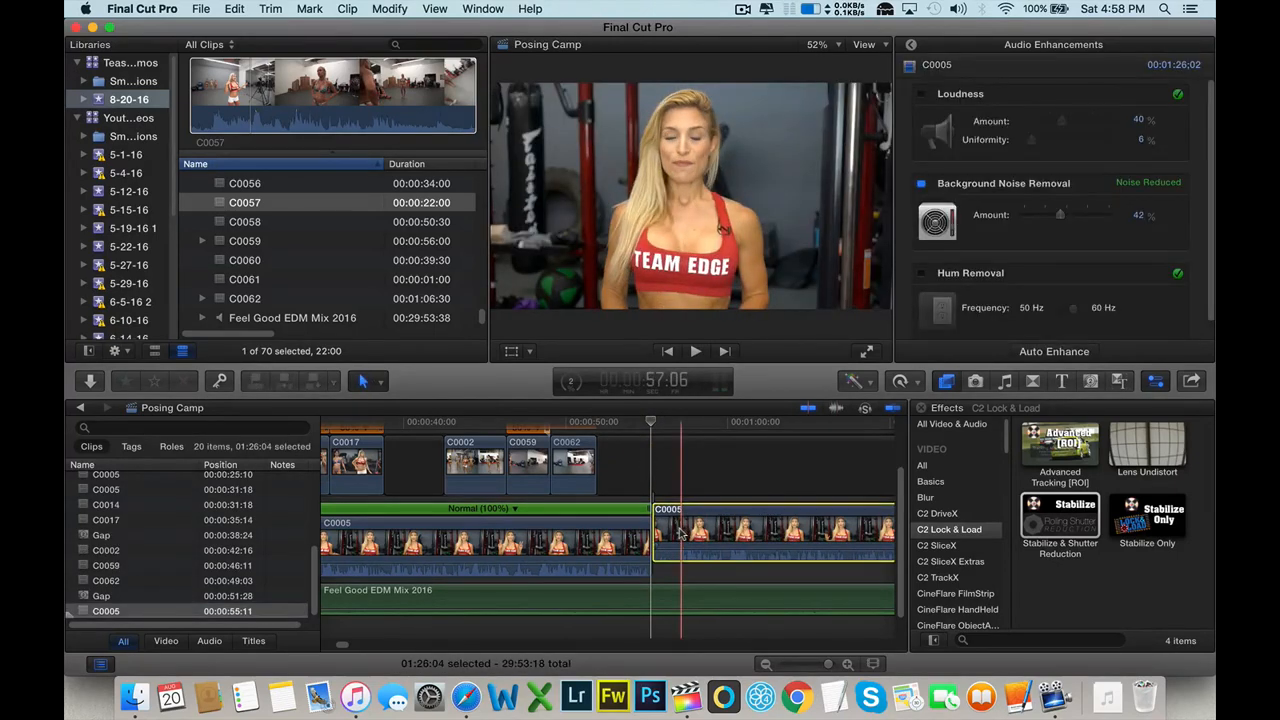
key("BackSpace")
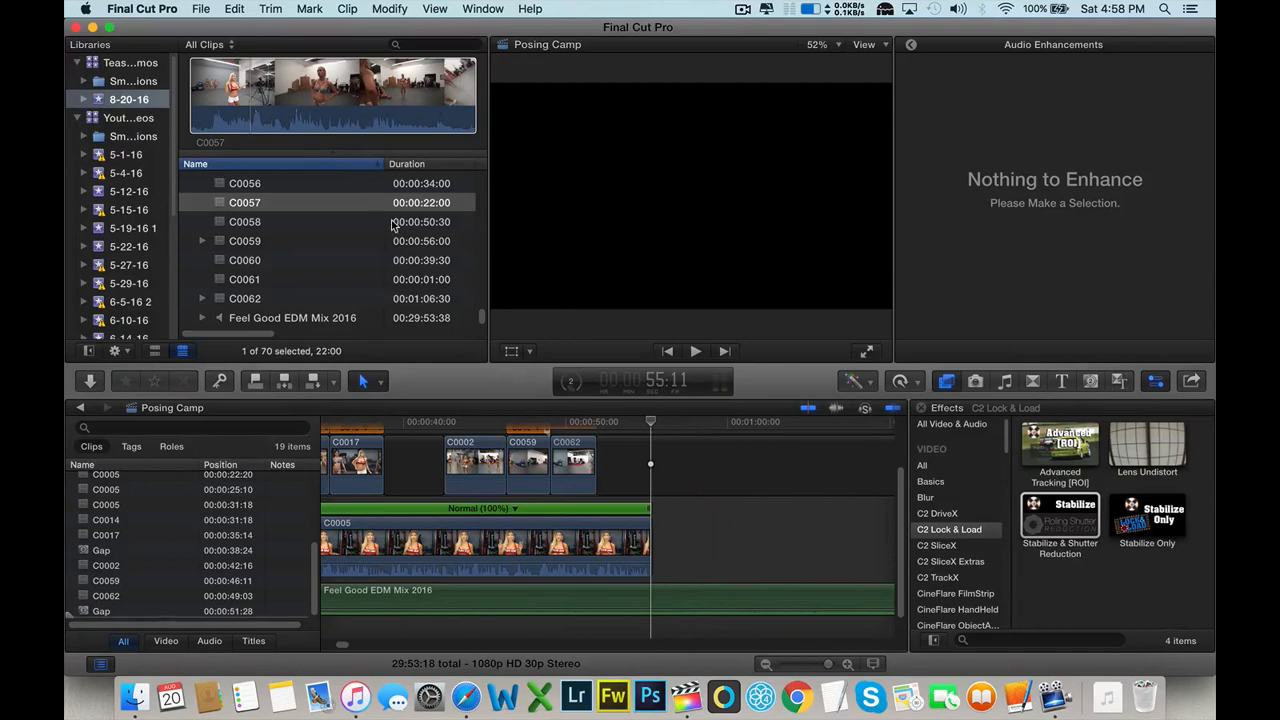
- Examine source clips C0056 back through C0052 for usable footage and review the earlier part of the timeline
scroll(430, 245, "up", 5)
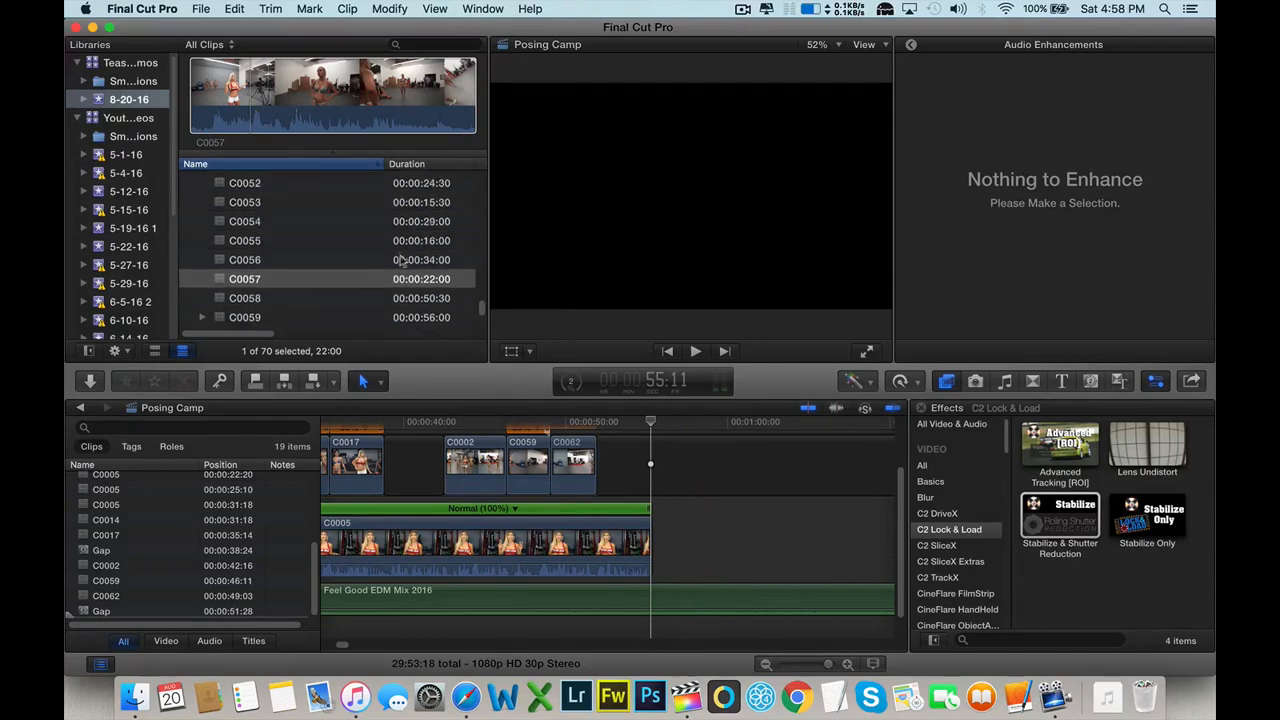
left_click(412, 282)
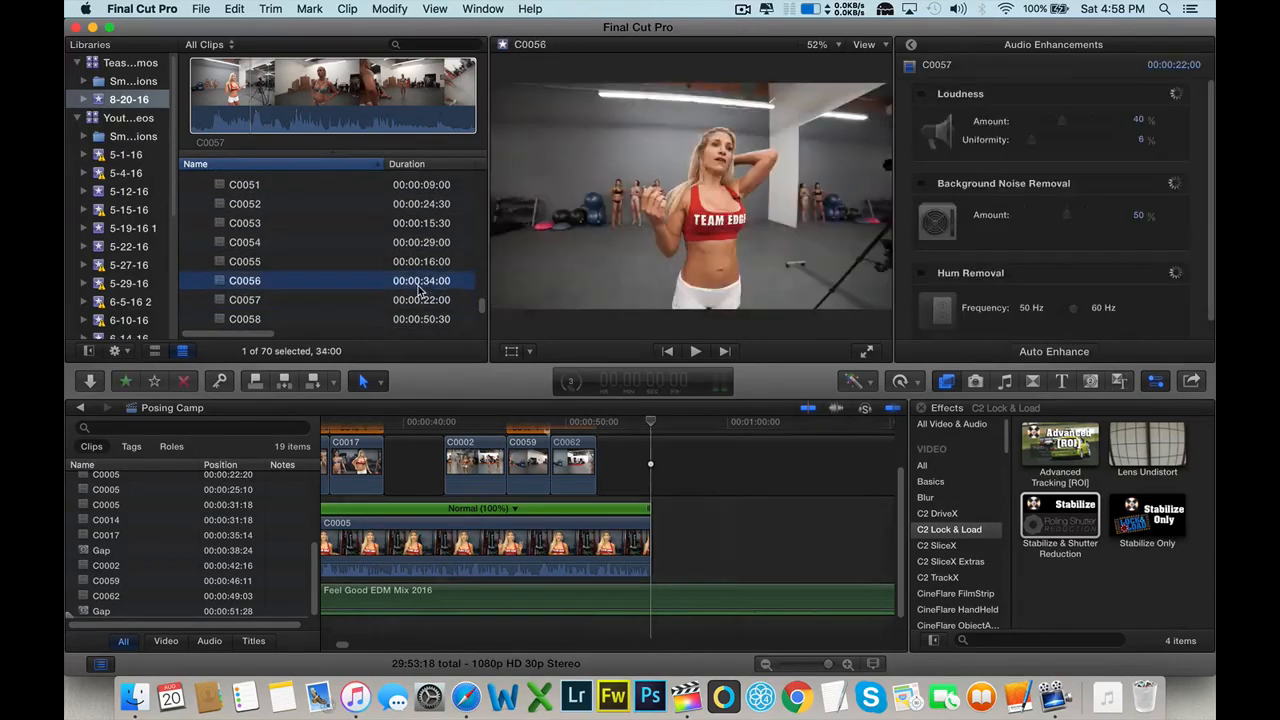
left_click(425, 262)
left_click(433, 244)
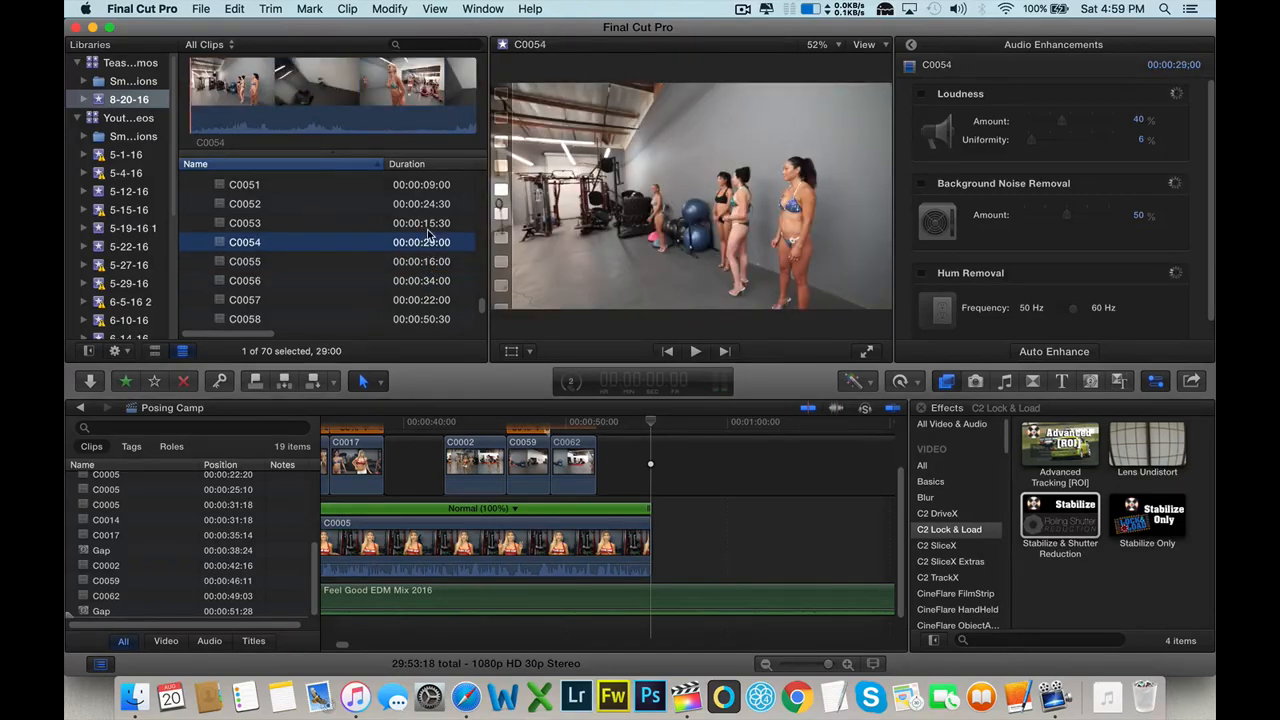
left_click(651, 470)
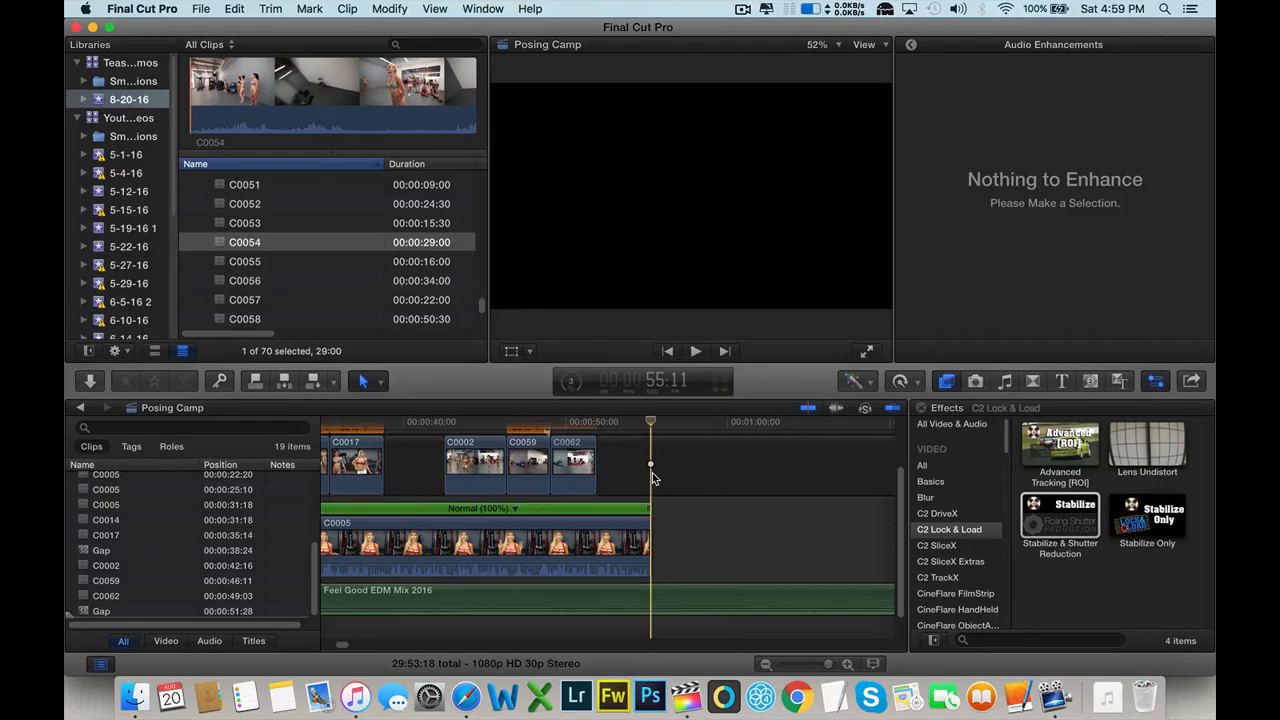
left_click(407, 228)
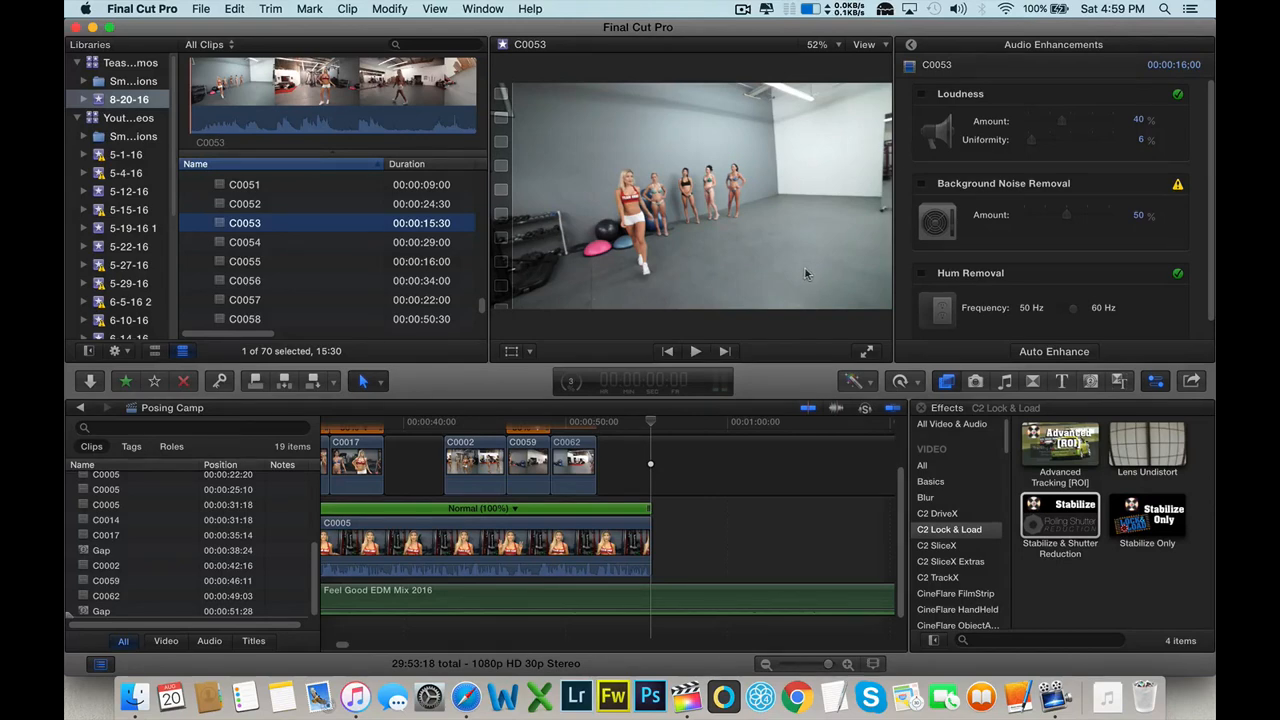
left_click(650, 474)
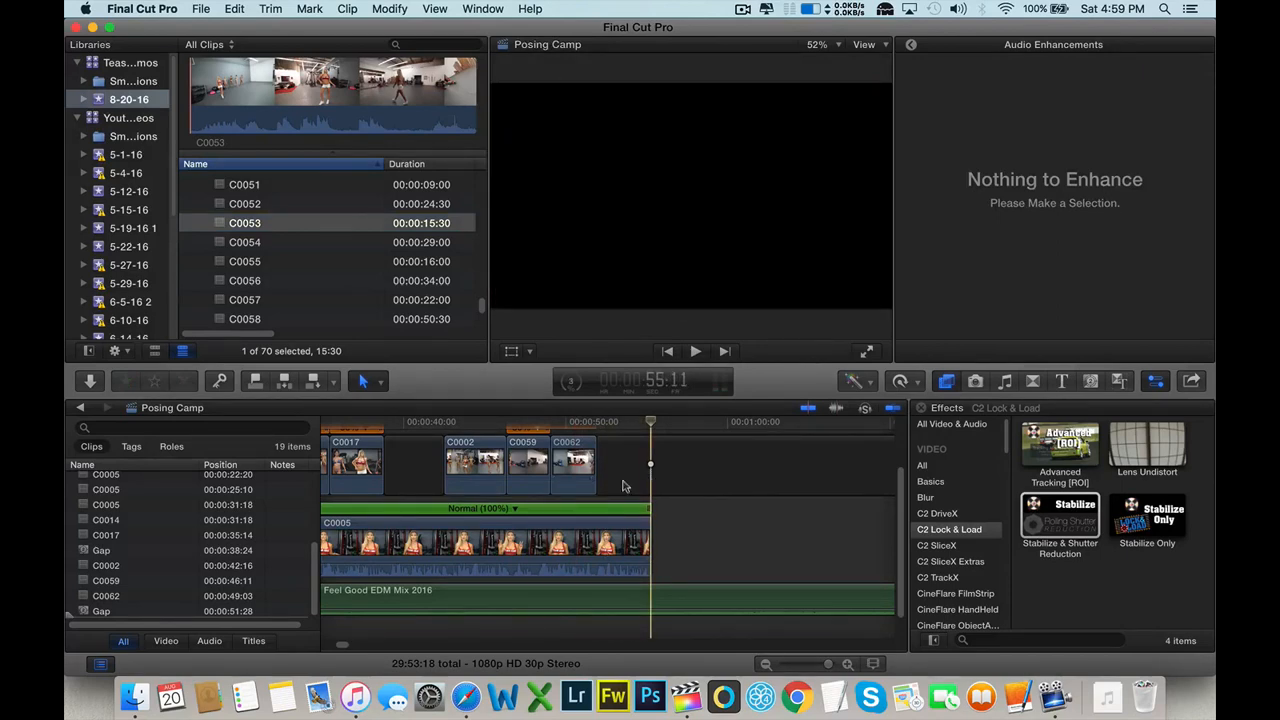
left_click(357, 207)
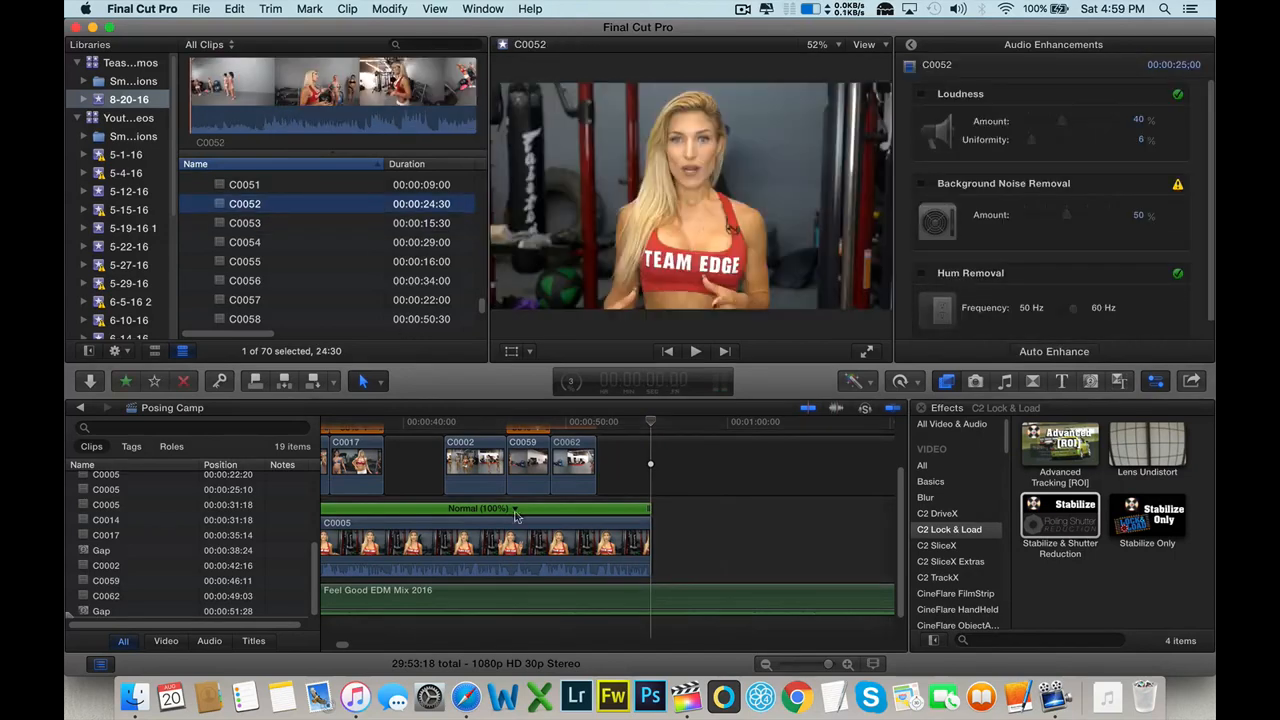
left_click(443, 515)
scroll(460, 515, "left", 3)
scroll(460, 515, "left", 2)
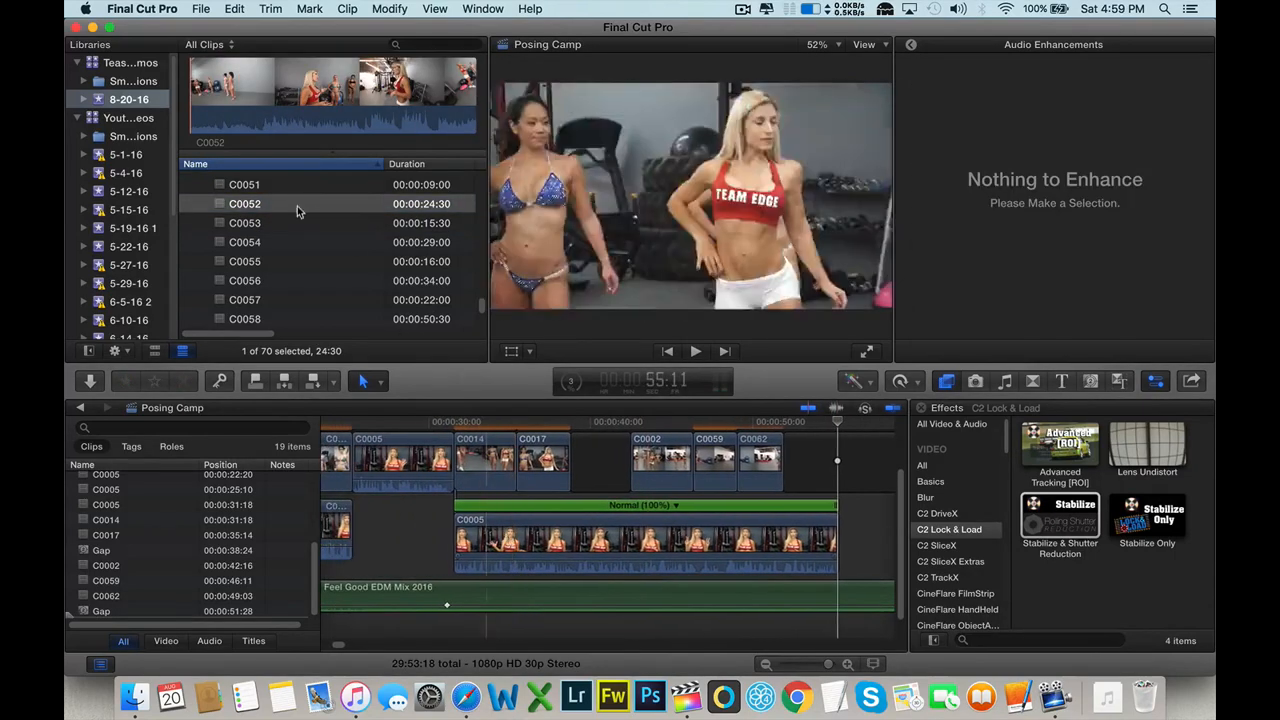
- Add a 4:52 range starting at 15:55 of the second C0006 clip to the timeline directly after the C0005 interview clip
scroll(293, 206, "up", 5)
scroll(293, 212, "up", 10)
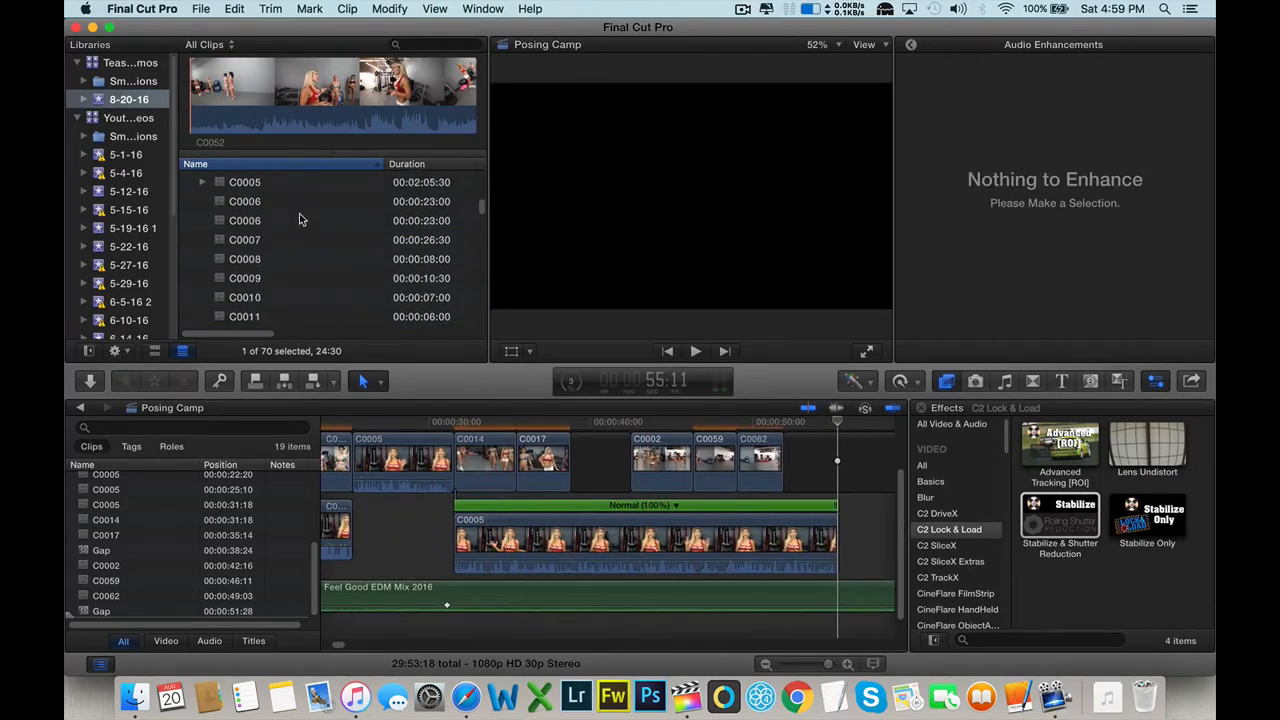
scroll(293, 230, "down", 2)
left_click(258, 244)
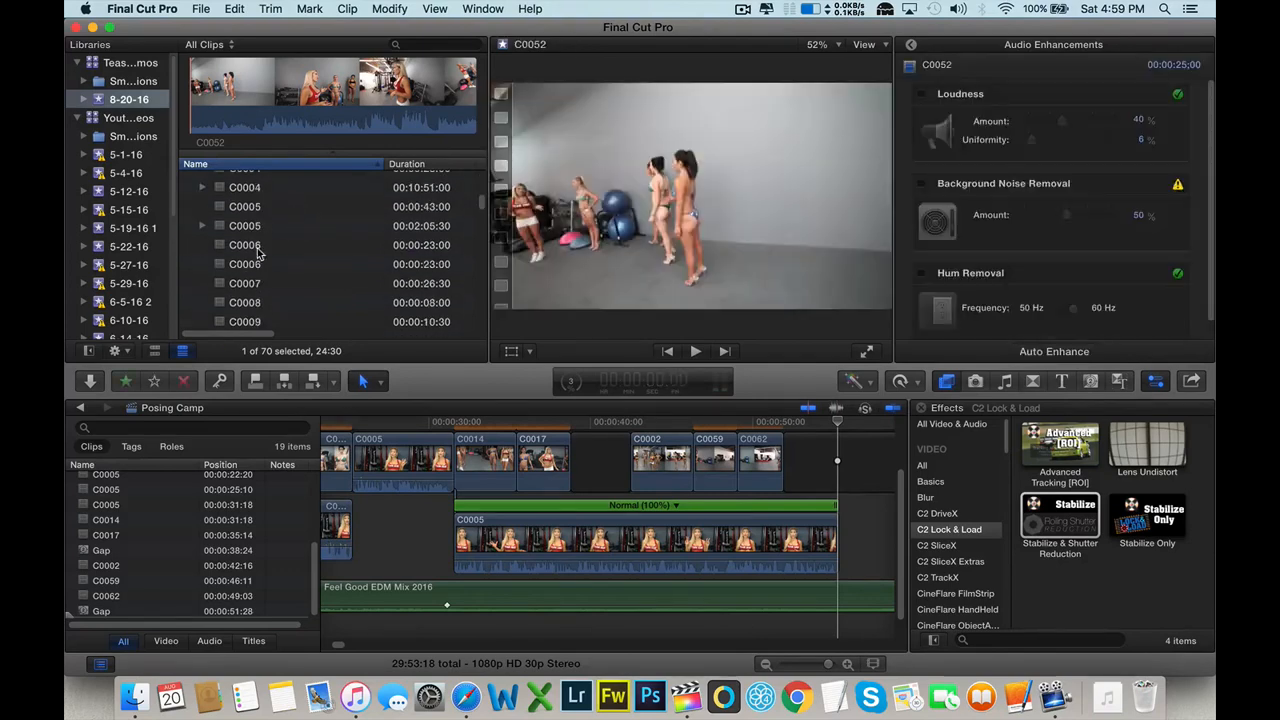
left_click(263, 266)
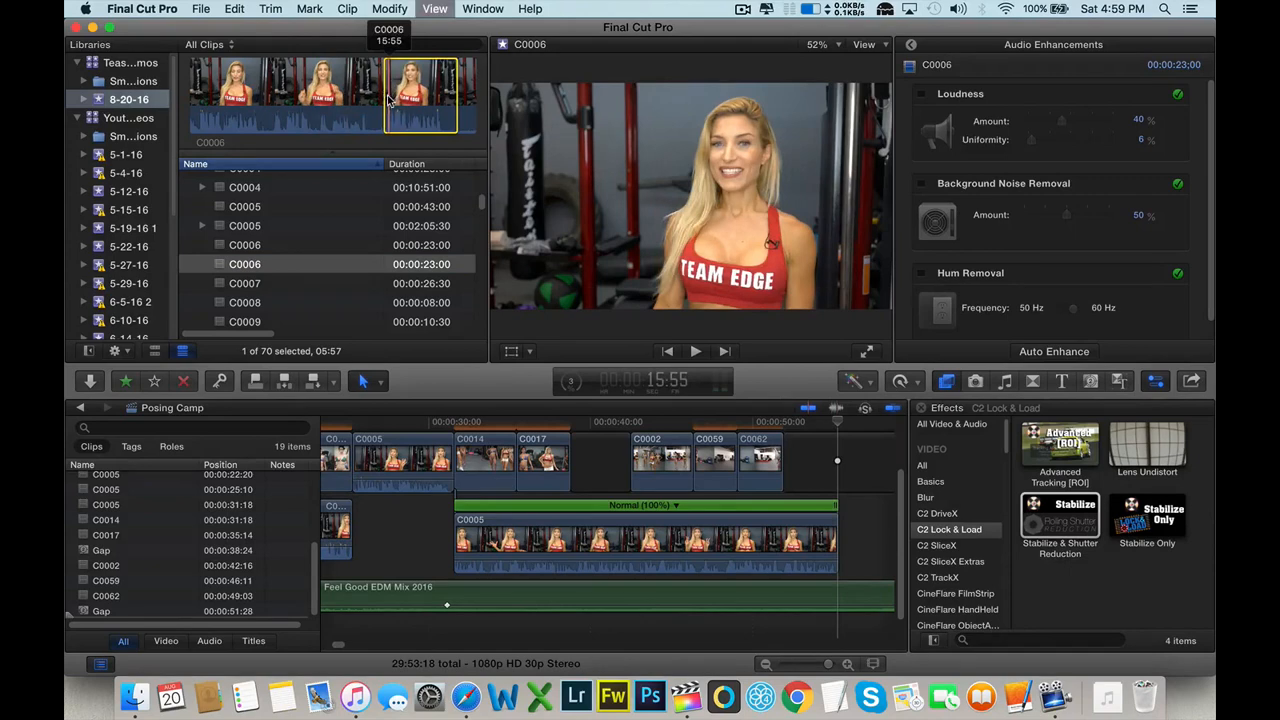
key("space")
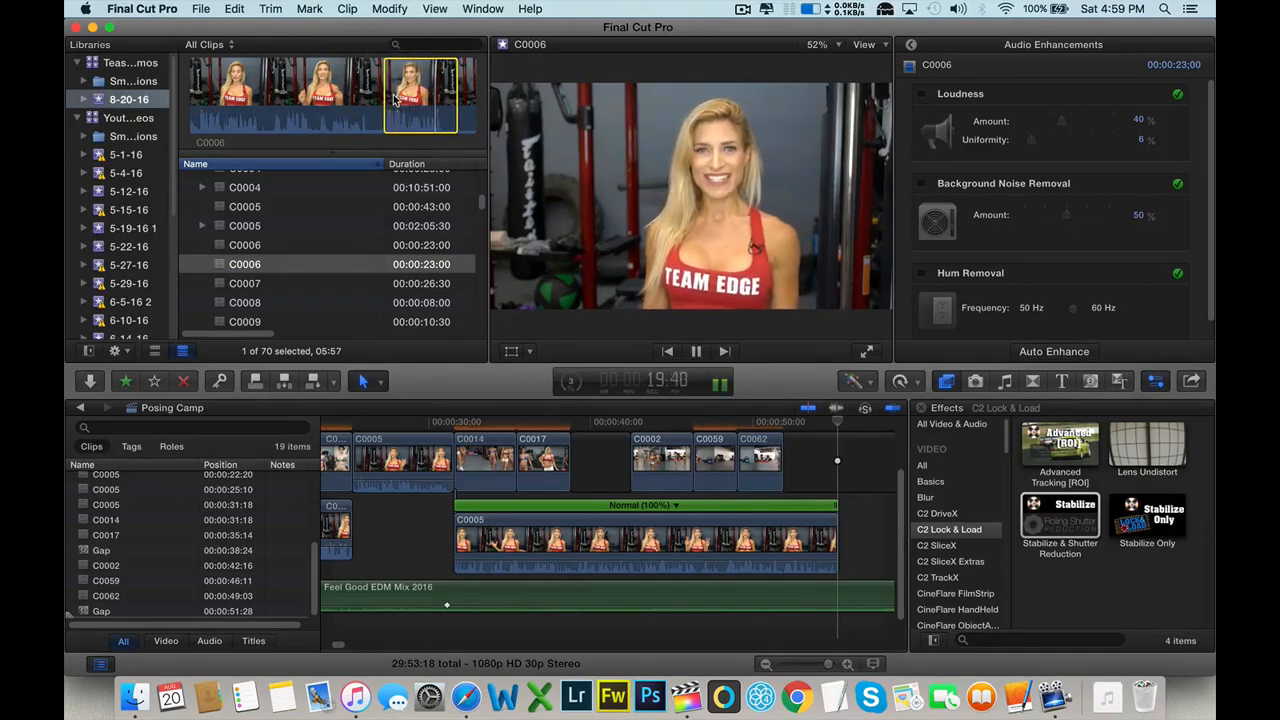
key("space")
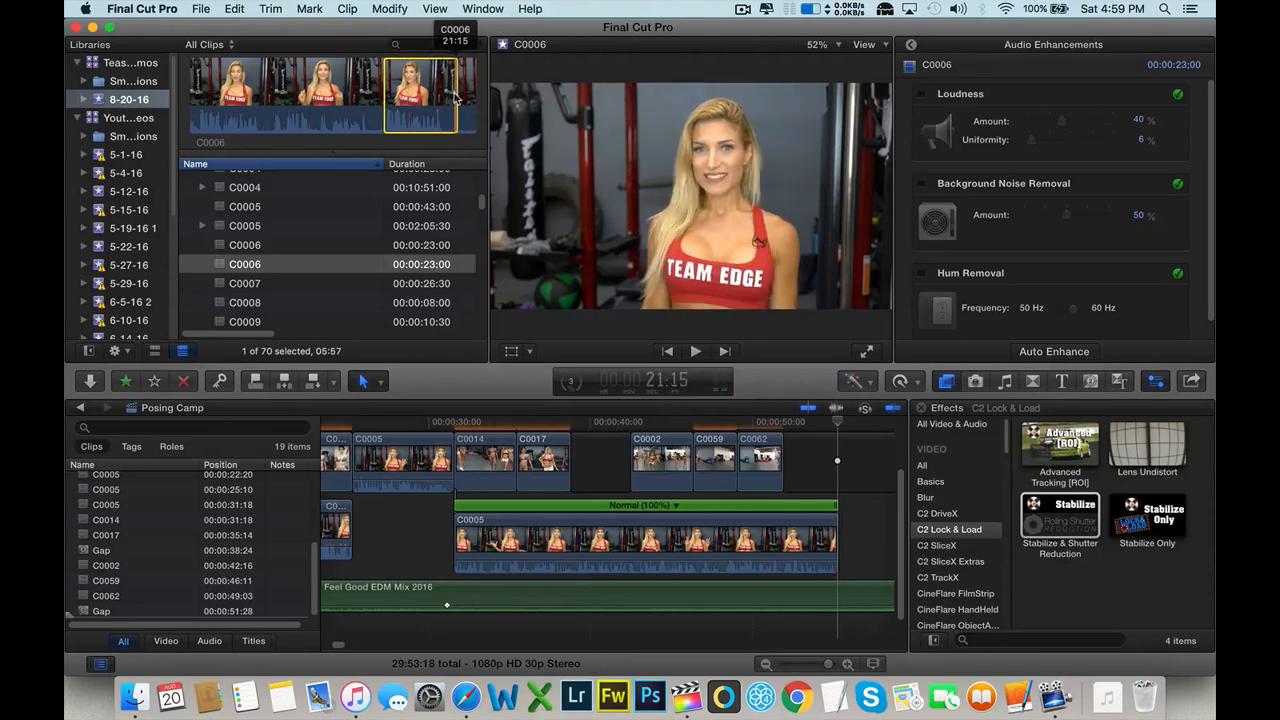
left_click_drag(450, 92, 855, 545)
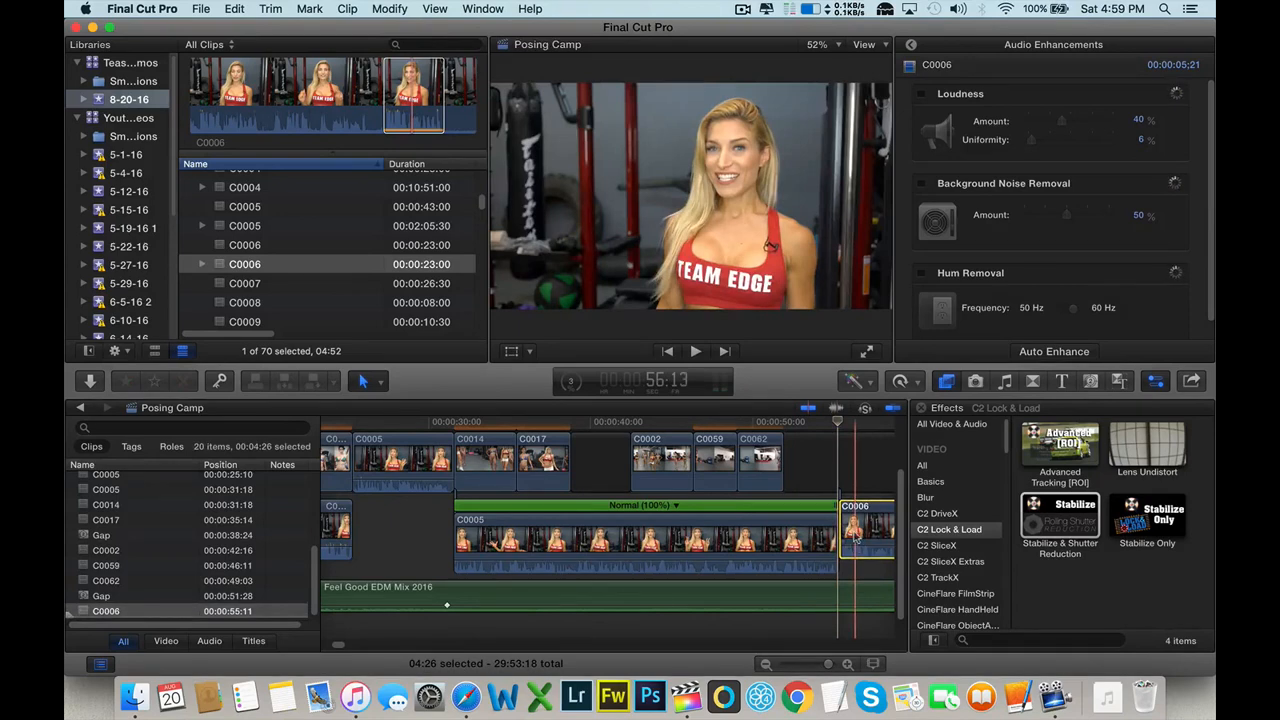
- Trim the end and the start of the C0006 timeline clip to a length of 4:12, directly after C0005
scroll(855, 530, "right", 5)
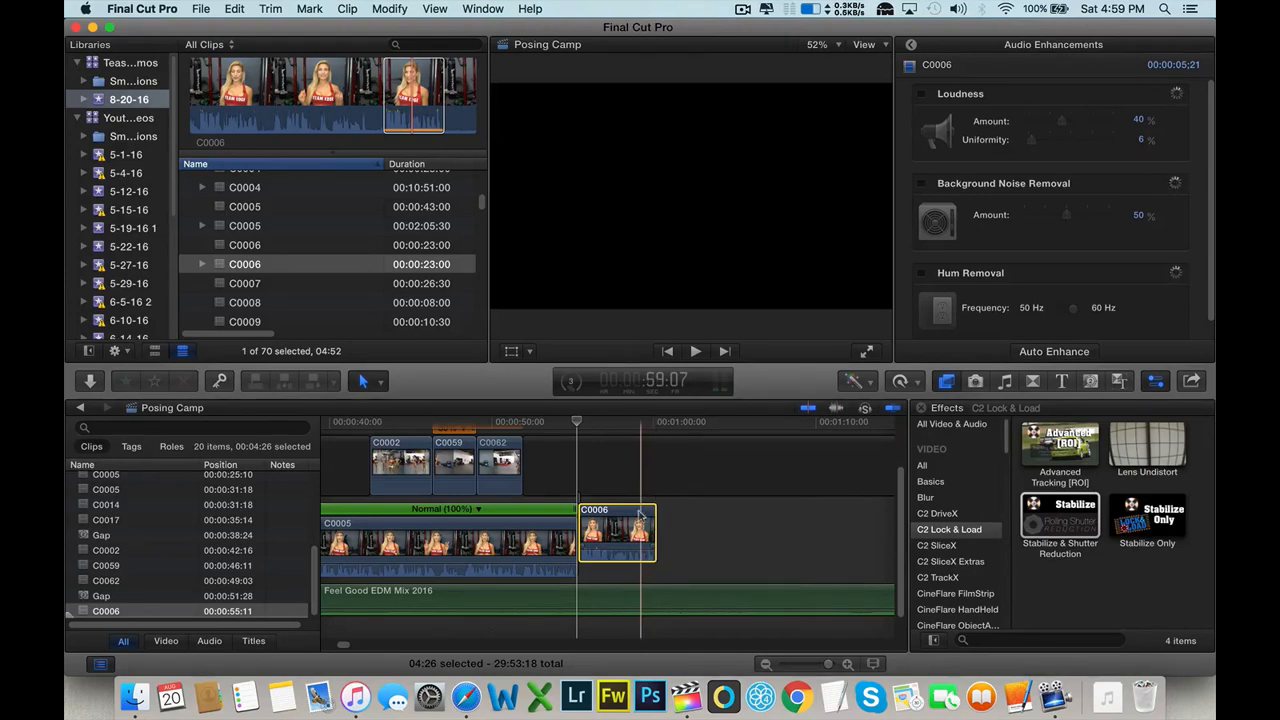
key("super+equal")
key("super+equal")
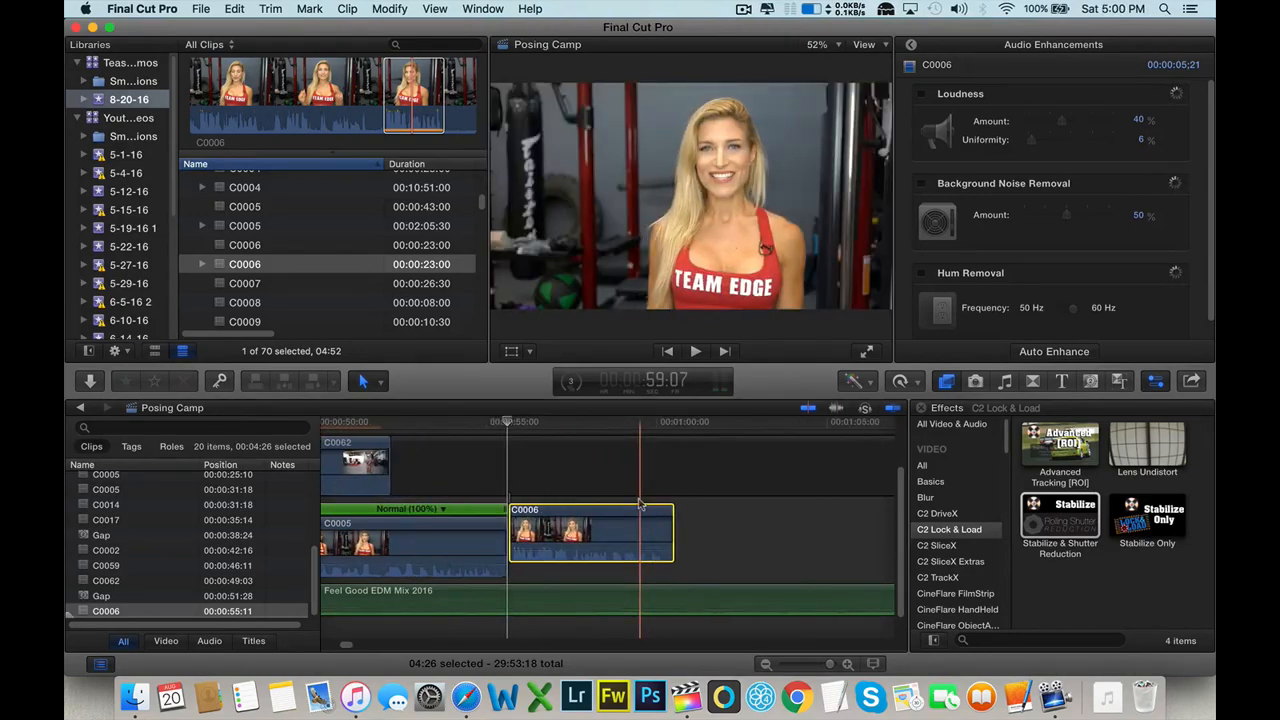
key("super+equal")
left_click_drag(687, 525, 675, 524)
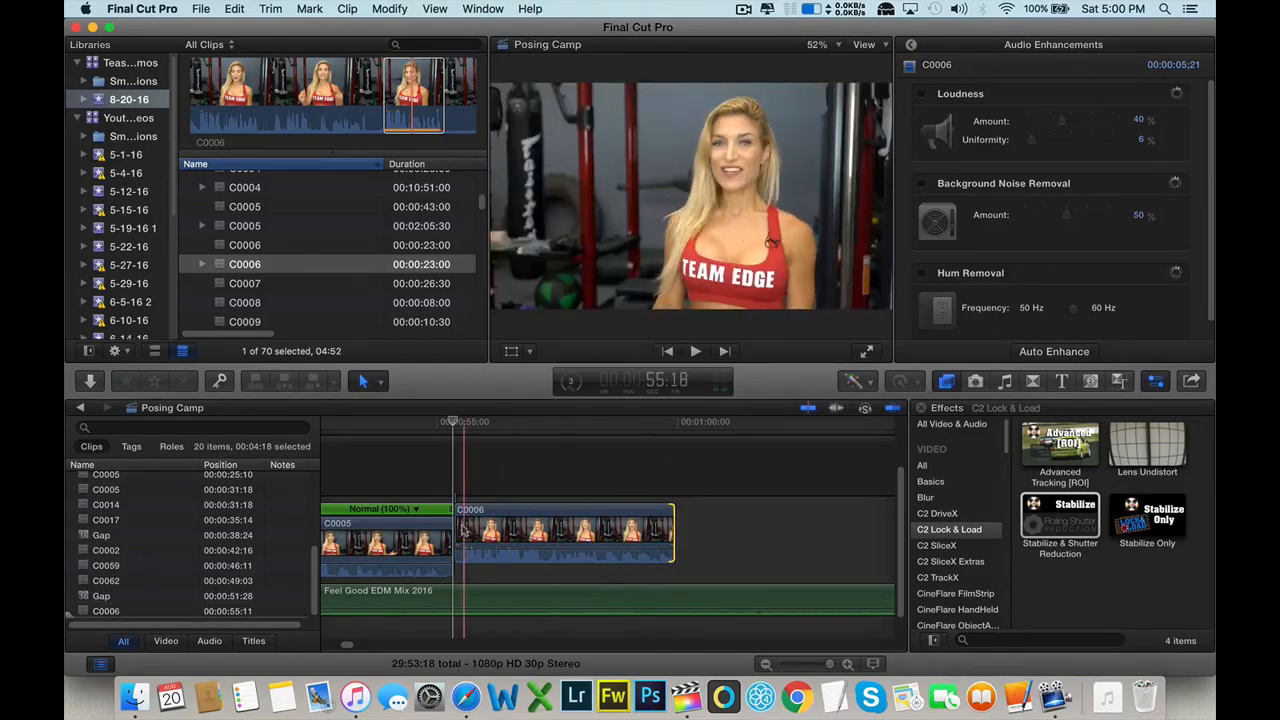
left_click_drag(459, 525, 463, 530)
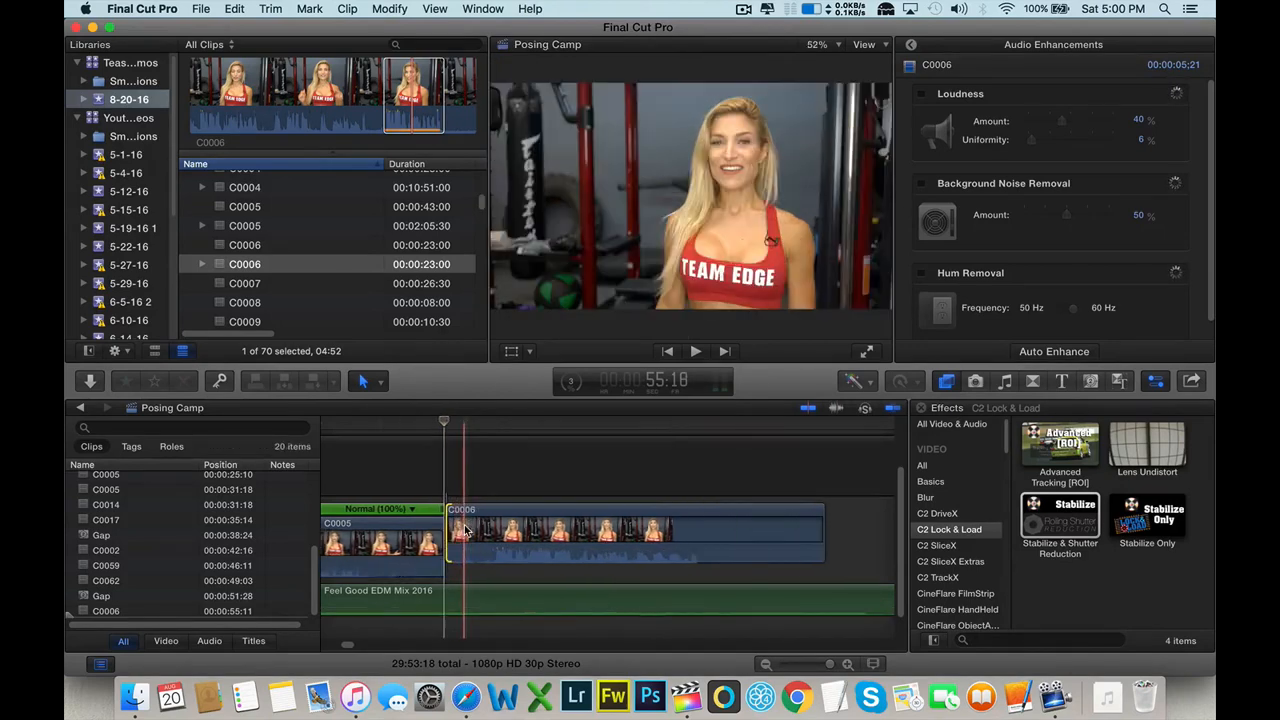
key("super+=")
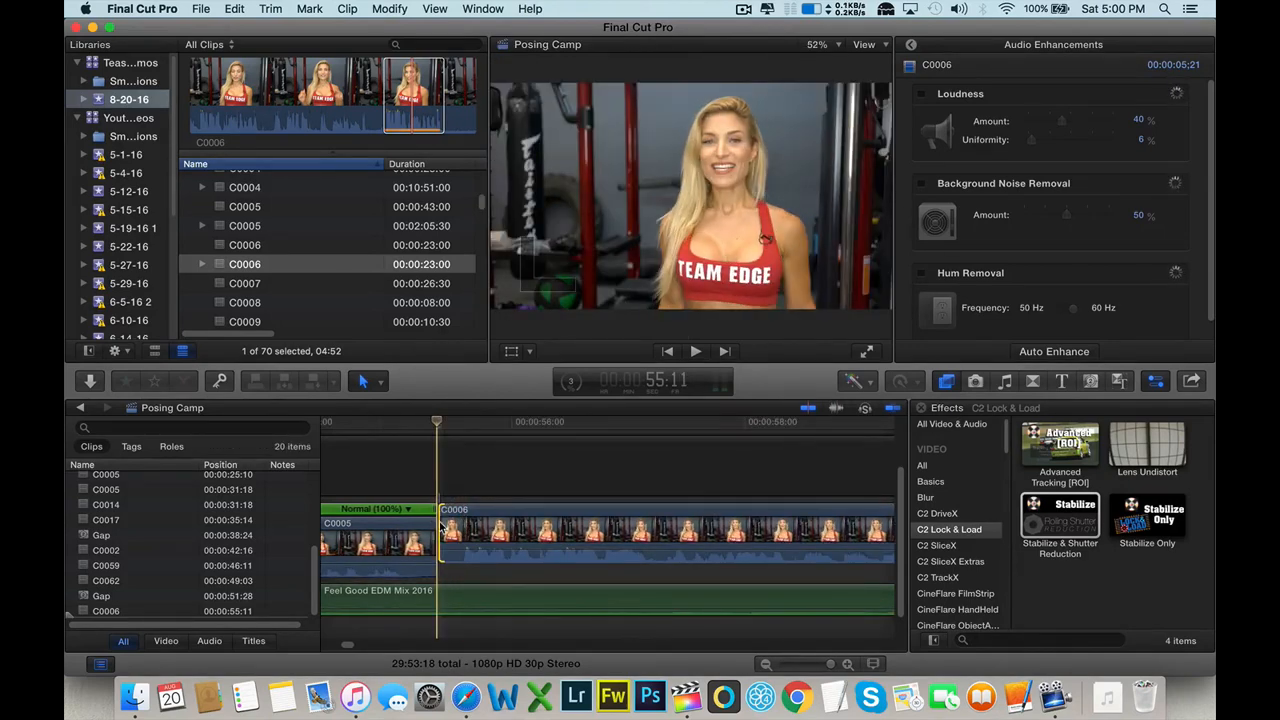
left_click_drag(441, 524, 497, 537)
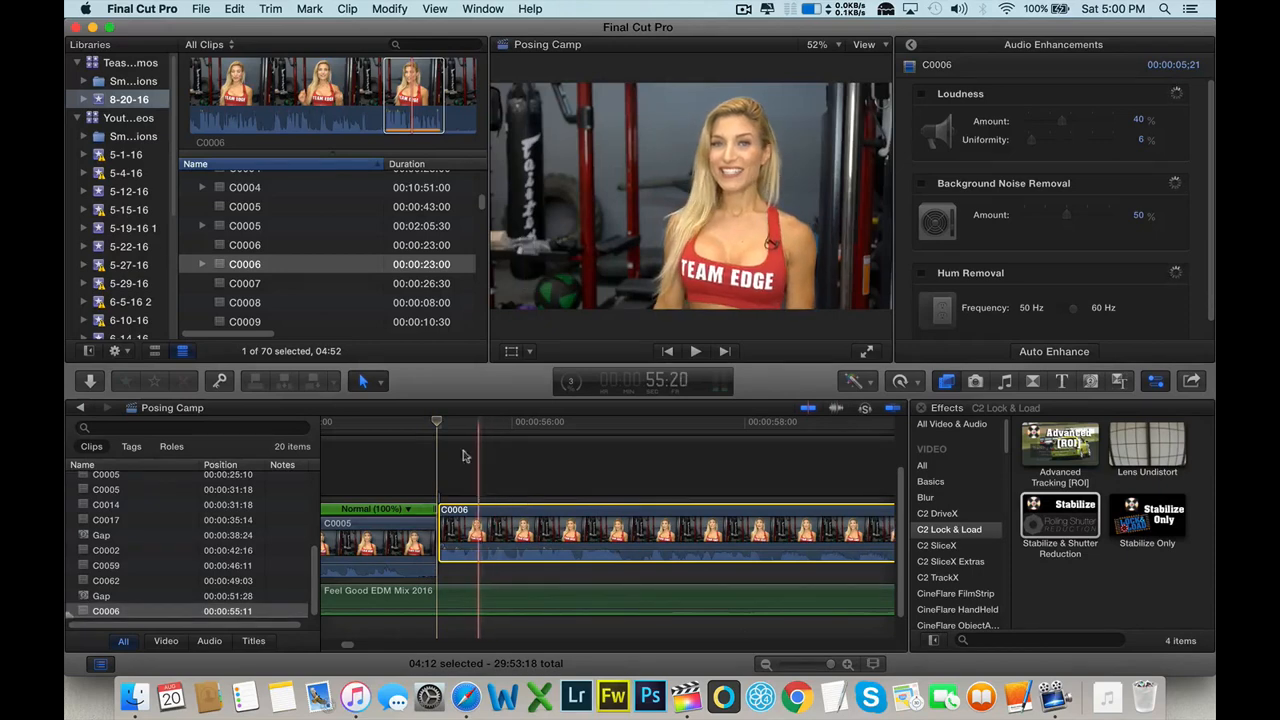
- Play back the timeline from 45:20 in C0002 through the C0006 closing clip
scroll(459, 456, "left", 2)
scroll(459, 458, "left", 10)
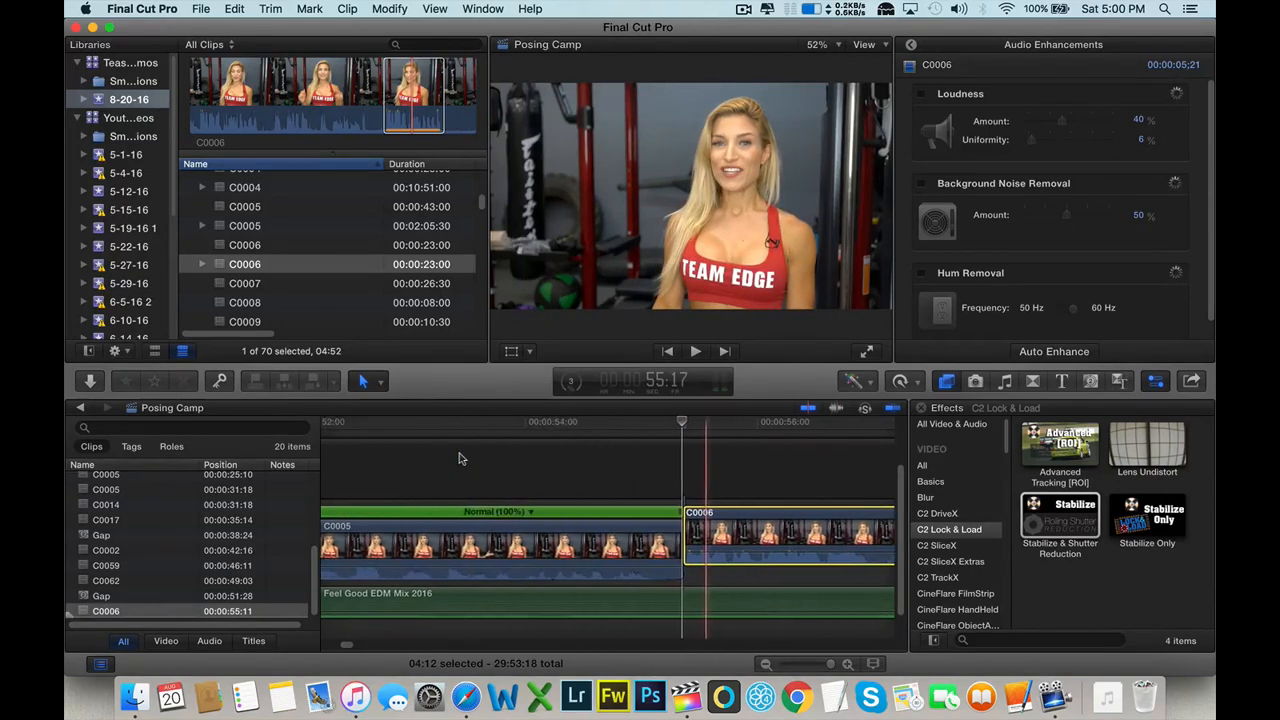
scroll(459, 456, "left", 2)
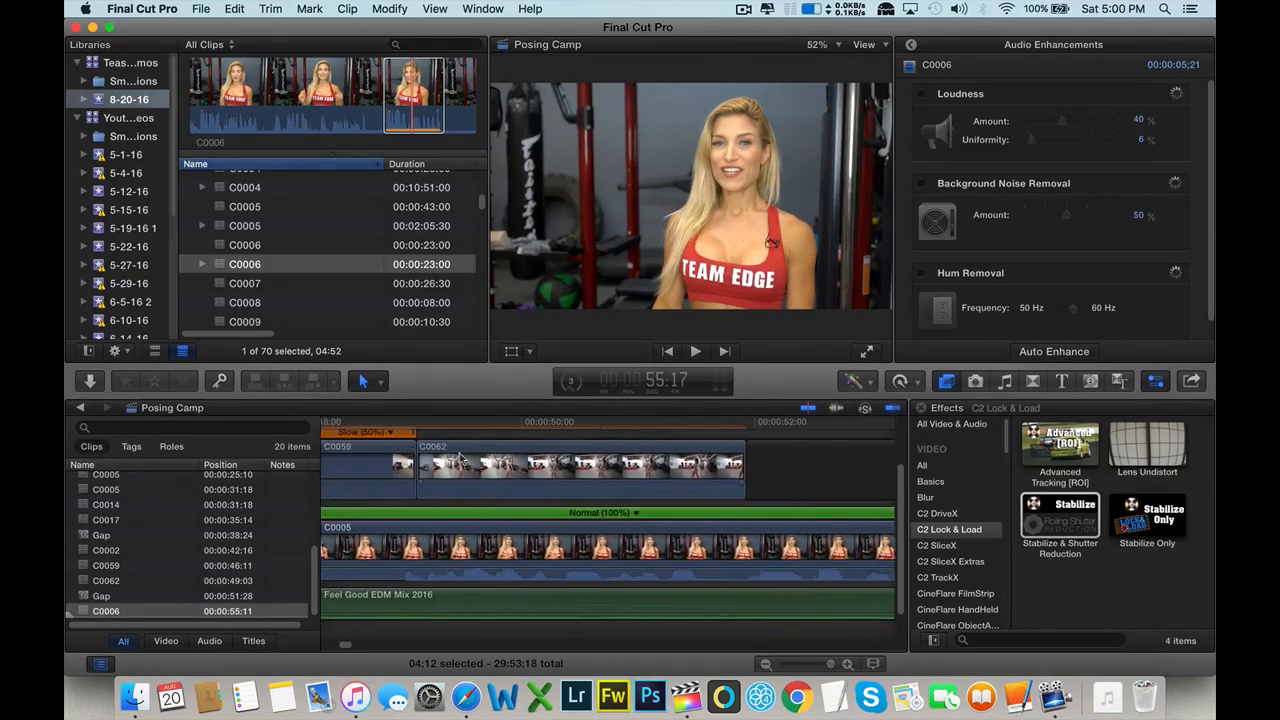
key("super+minus")
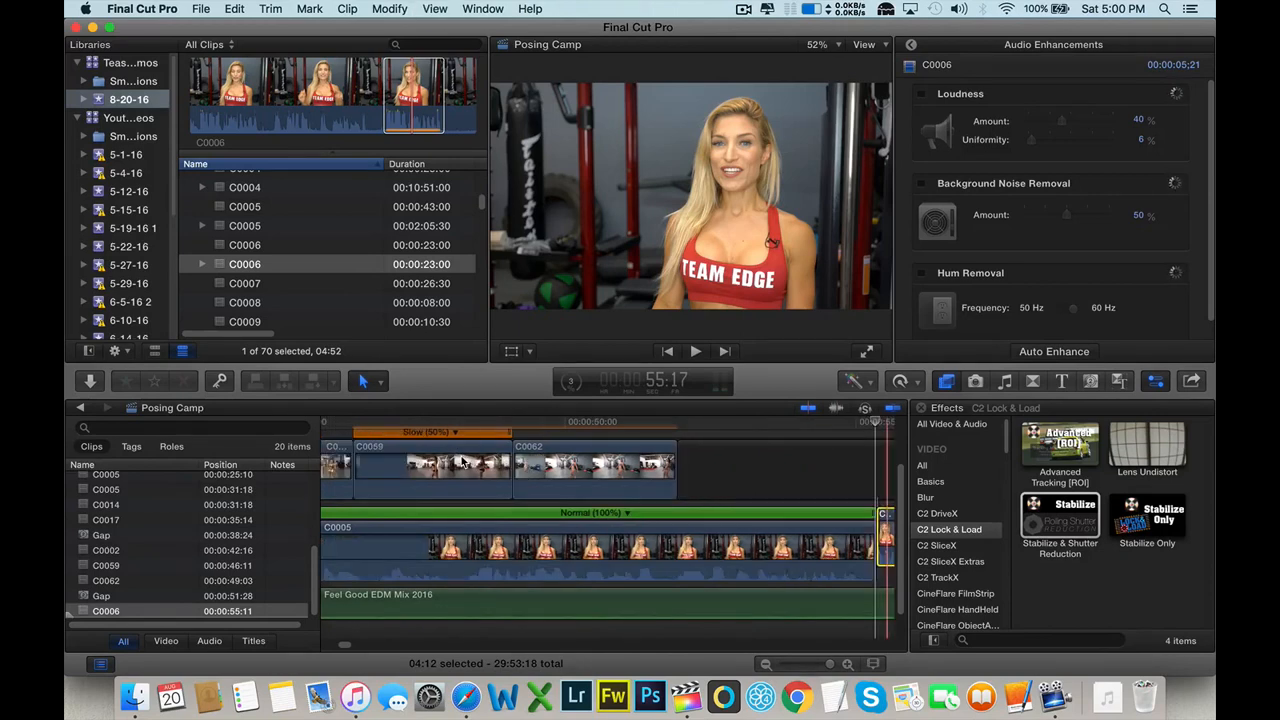
key("super+minus")
left_click(600, 423)
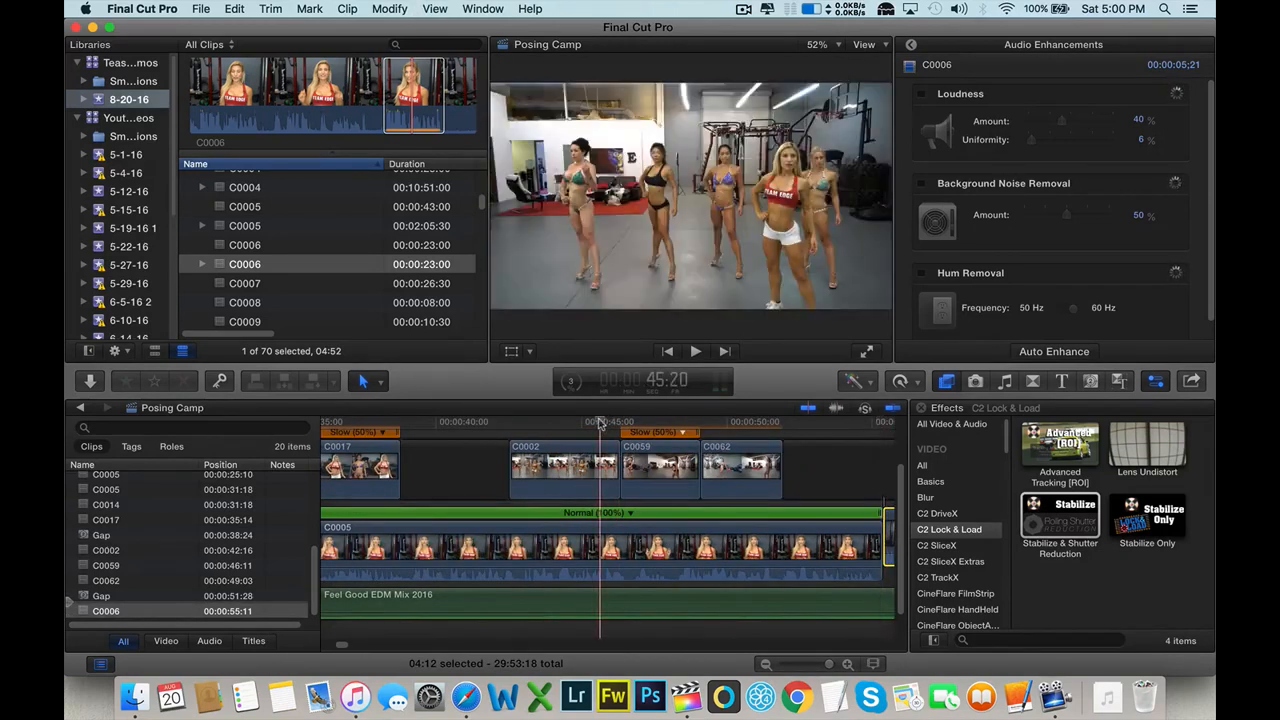
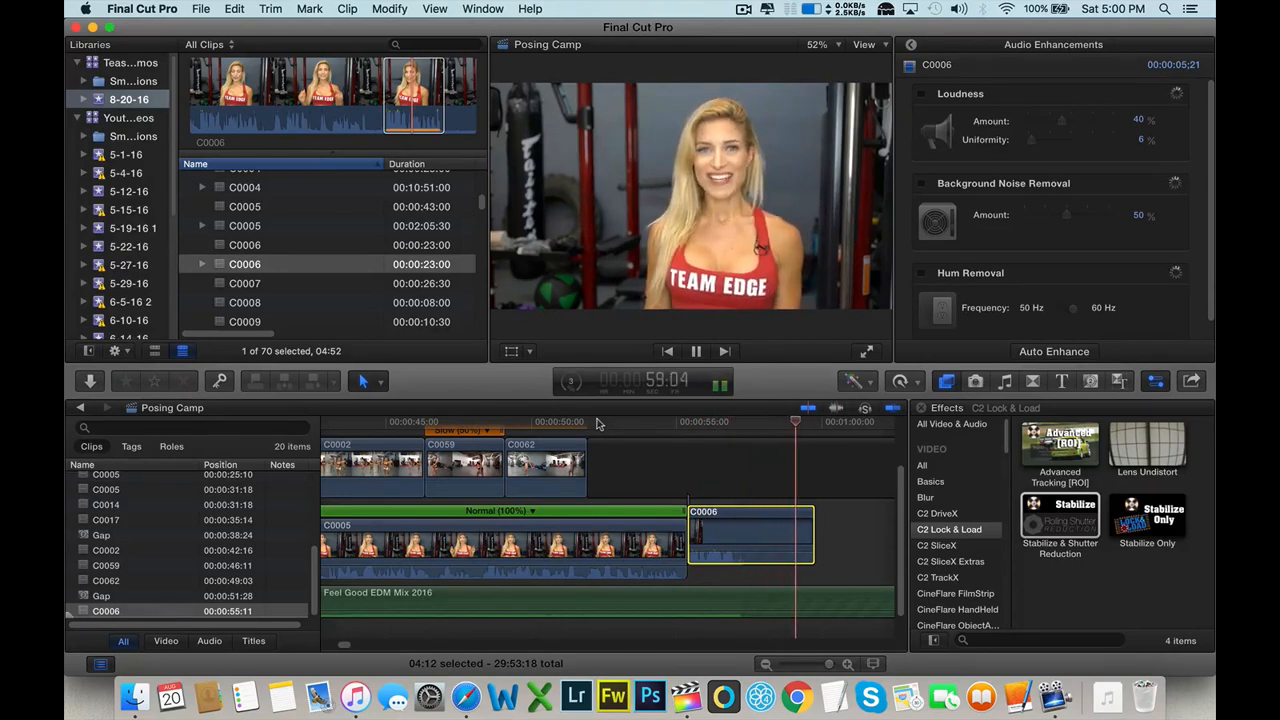
left_click(597, 424)
- Copy the C0005 interview clip's volume and background noise removal attributes onto the C0006 closing clip
left_click(601, 540)
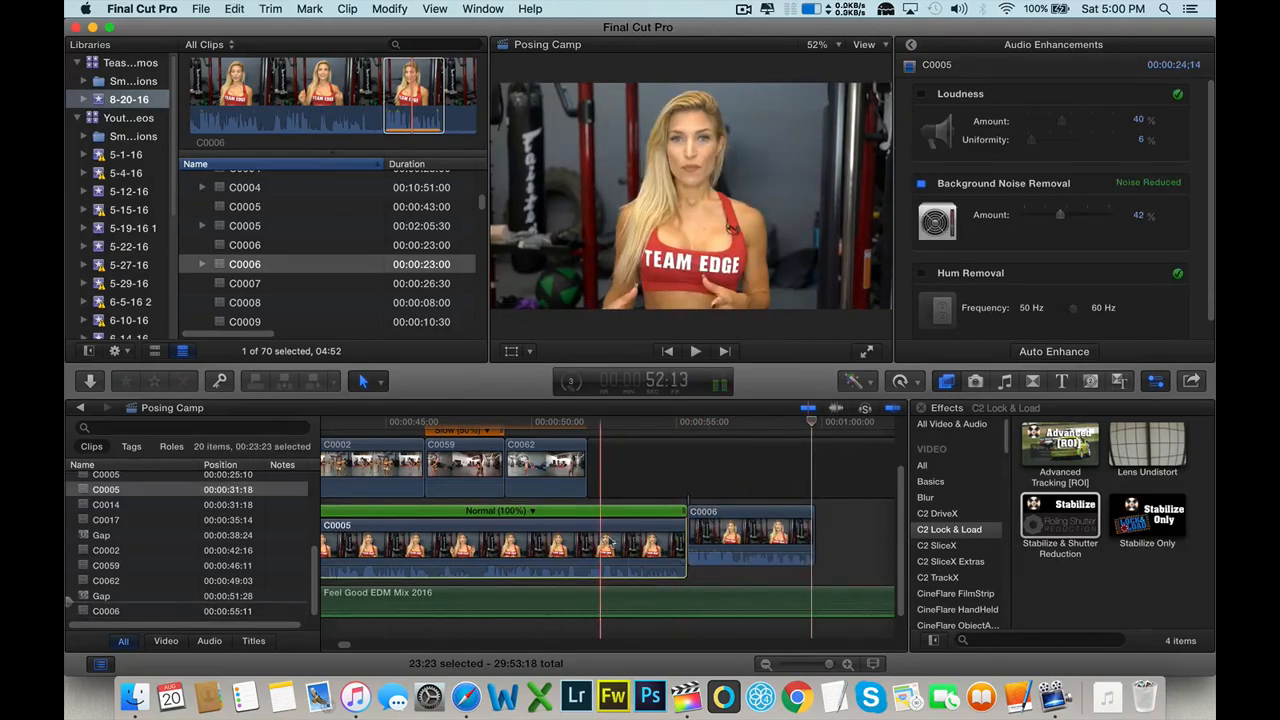
left_click(728, 535)
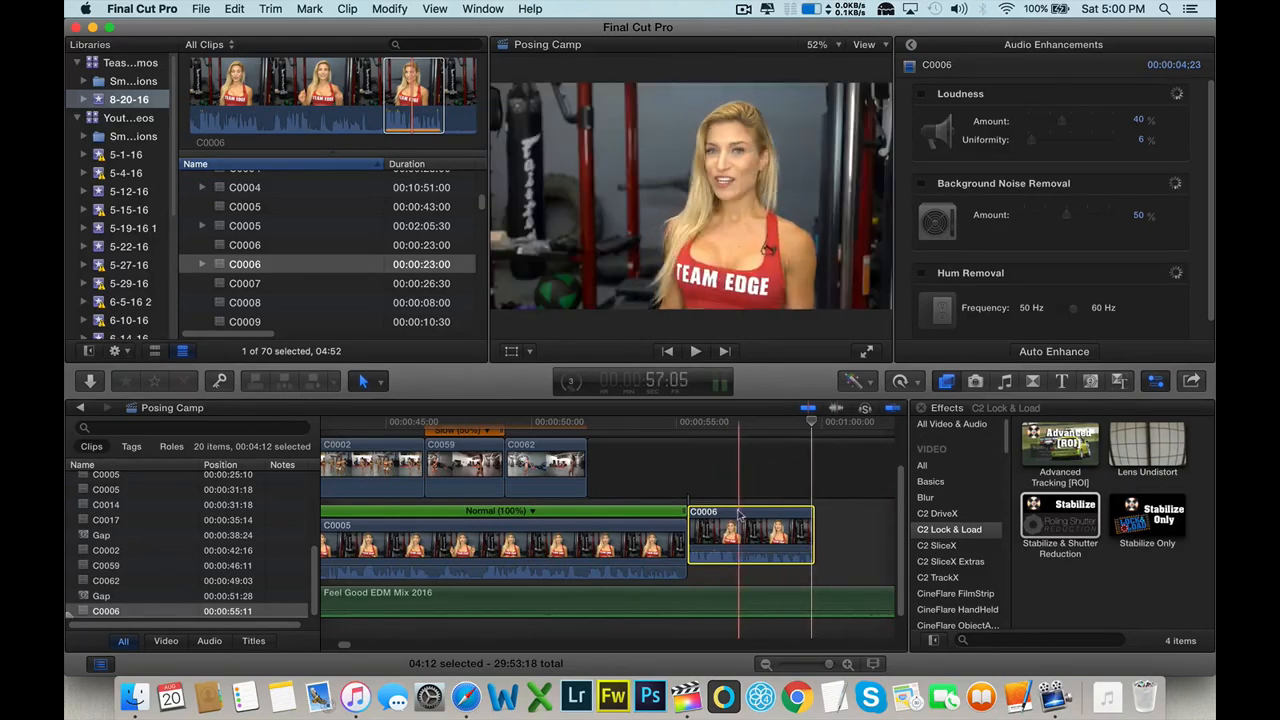
left_click(232, 8)
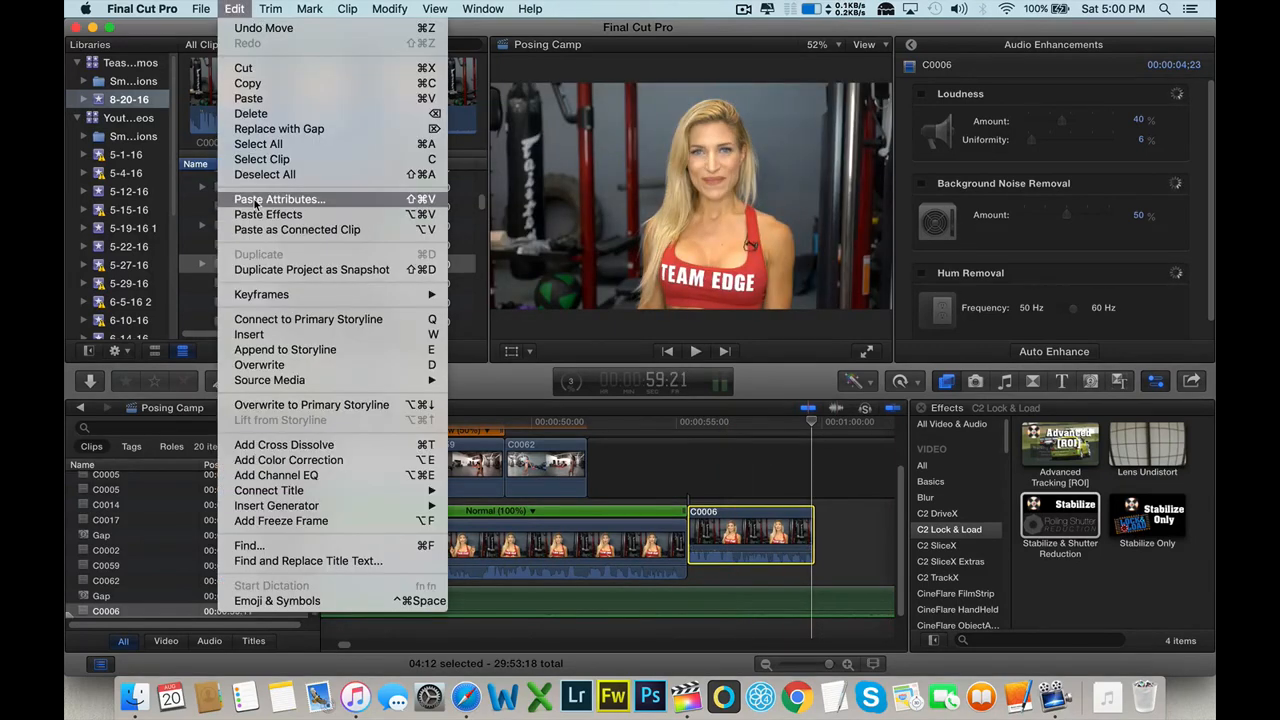
left_click(297, 200)
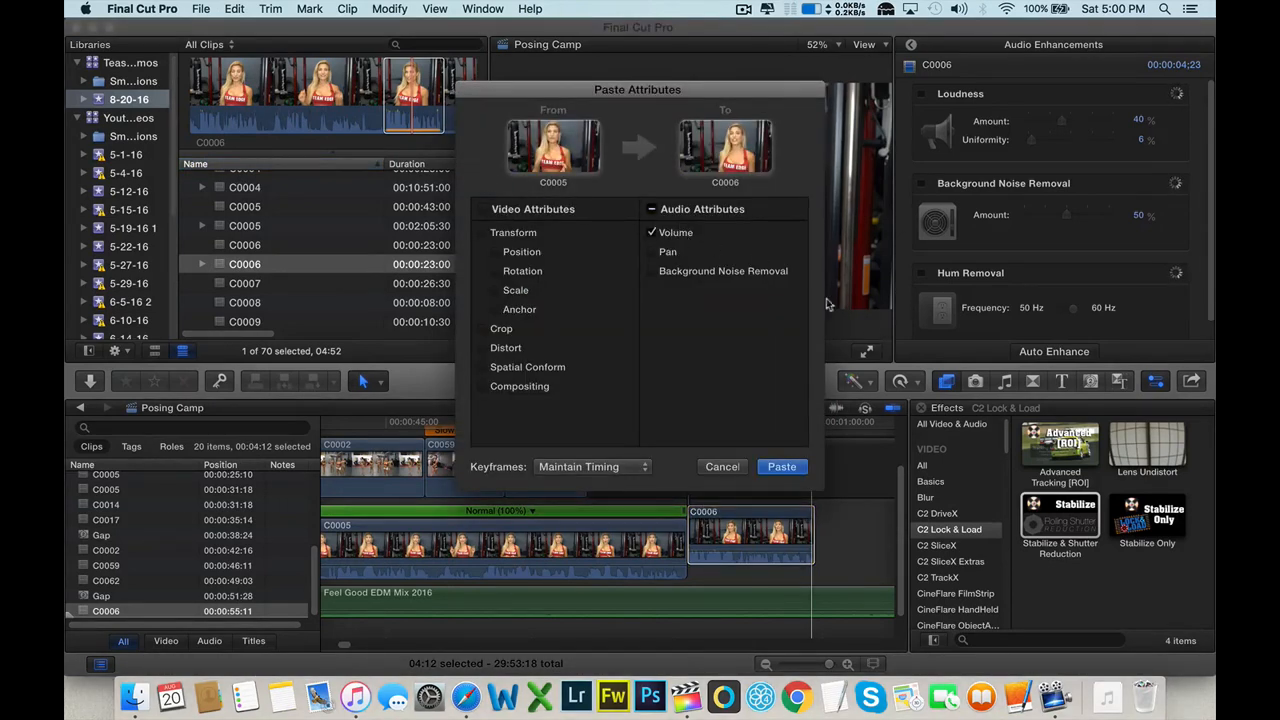
left_click(783, 467)
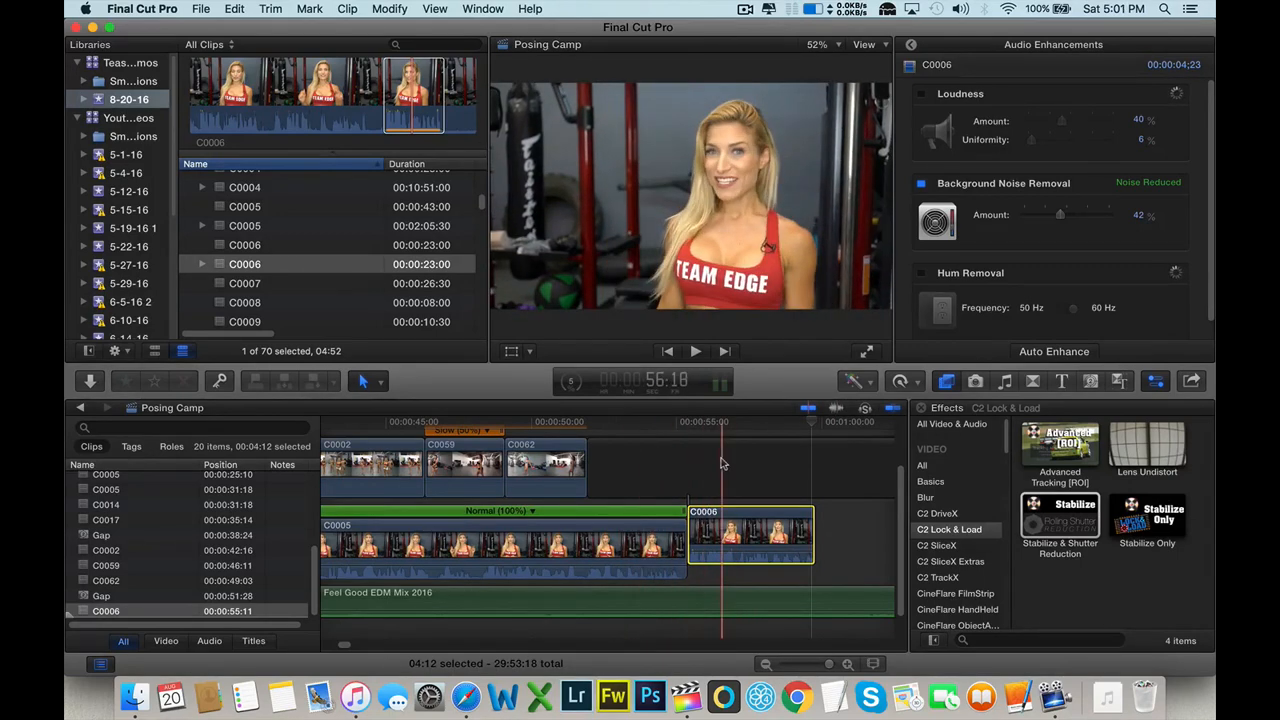
- Look through source clips C0007, C0060, C0057 and C0058 for more B-roll footage
left_click(268, 283)
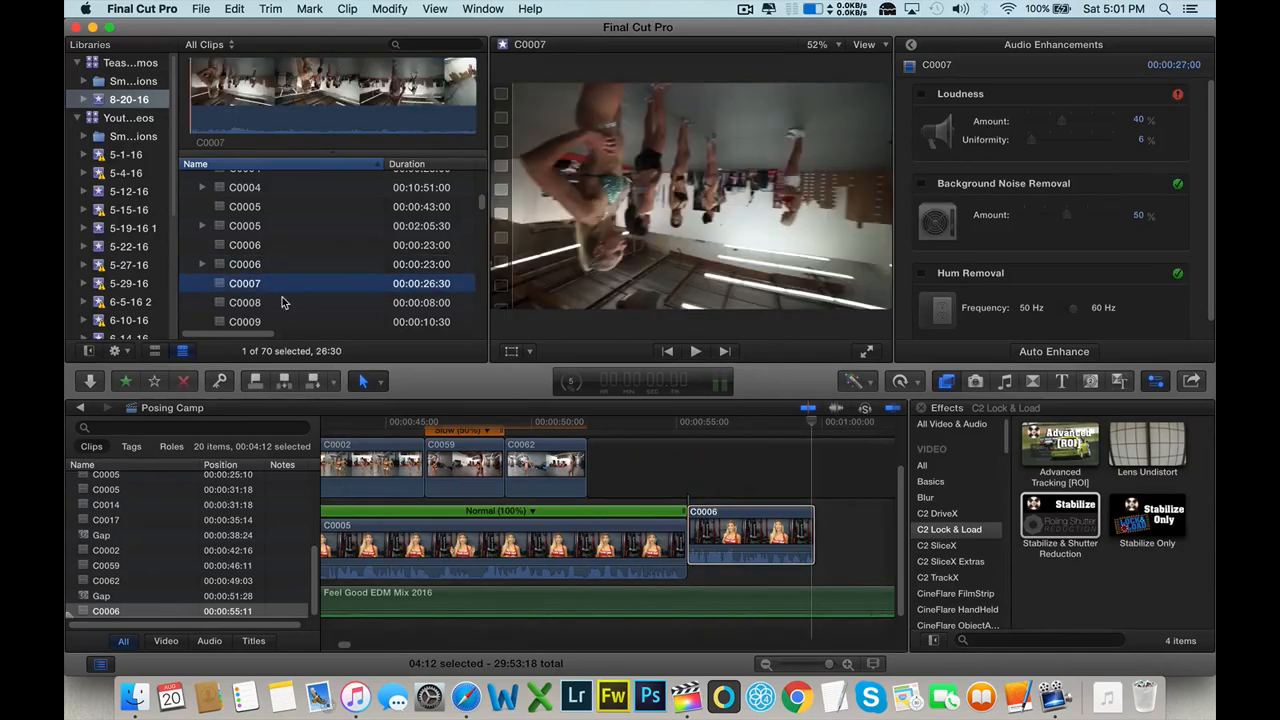
left_click(722, 534)
scroll(328, 284, "down", 20)
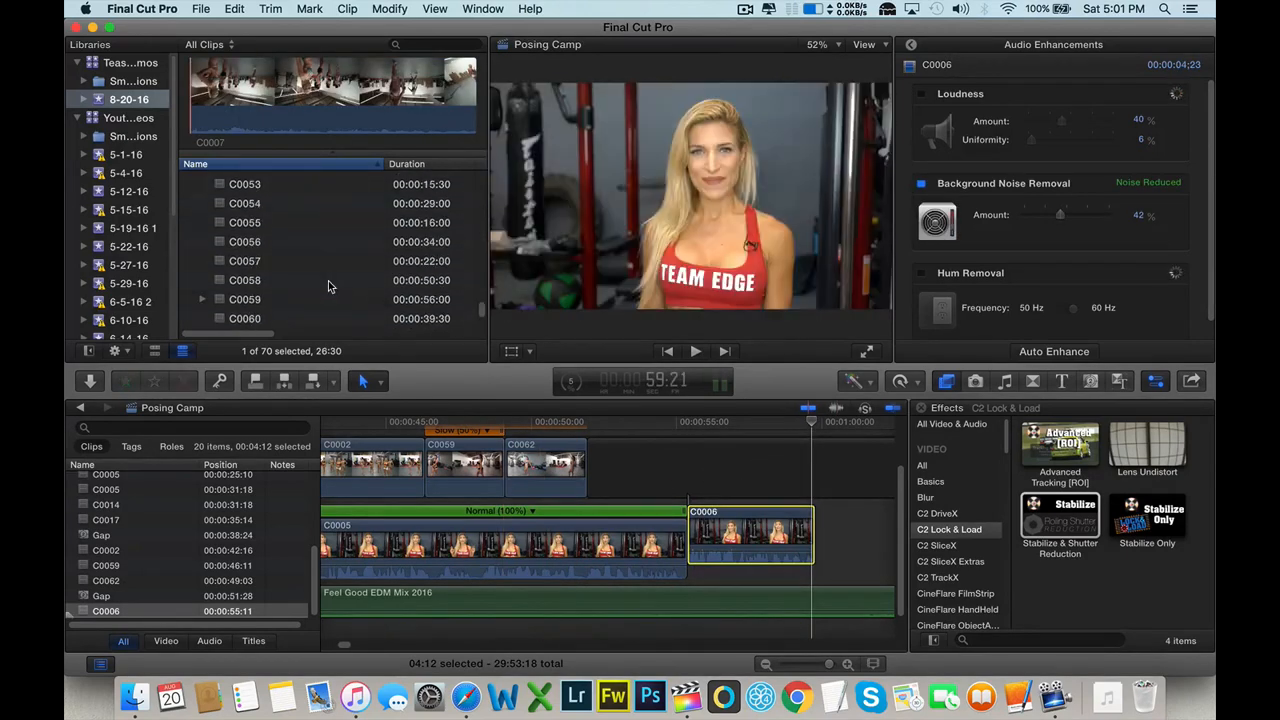
scroll(331, 286, "down", 3)
left_click(297, 281)
left_click(295, 260)
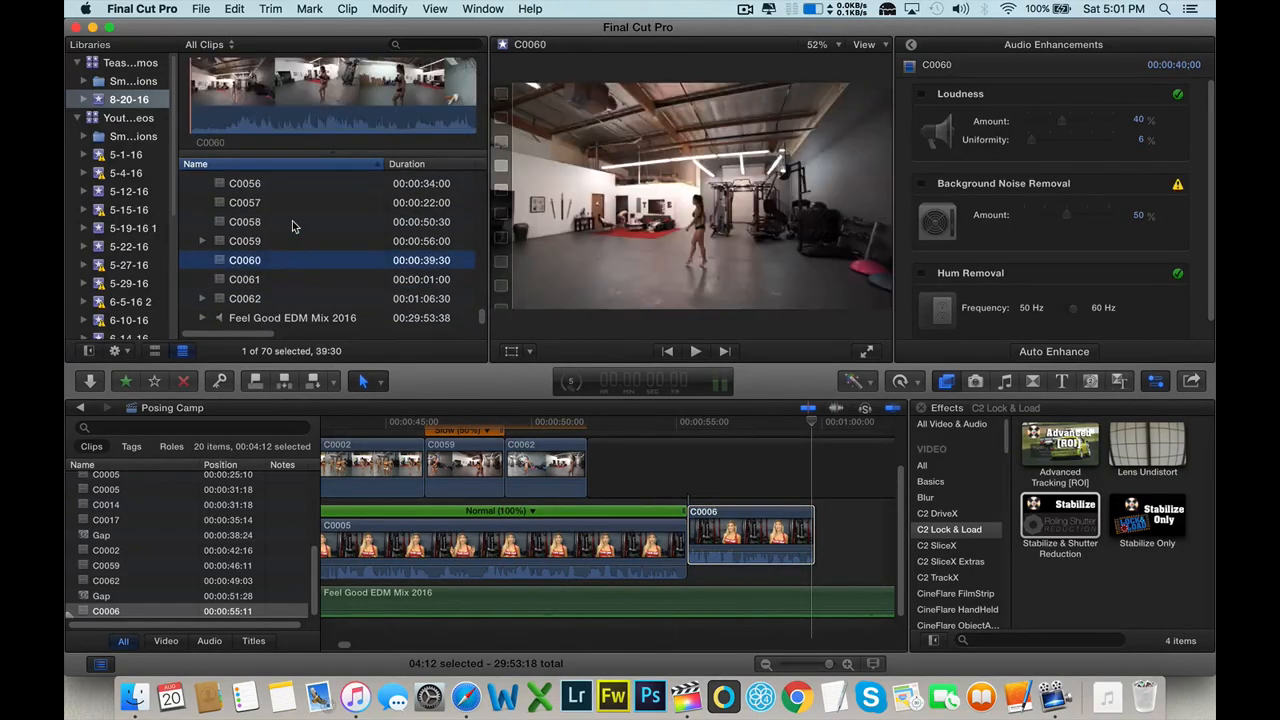
left_click(292, 222)
left_click(289, 203)
left_click(284, 224)
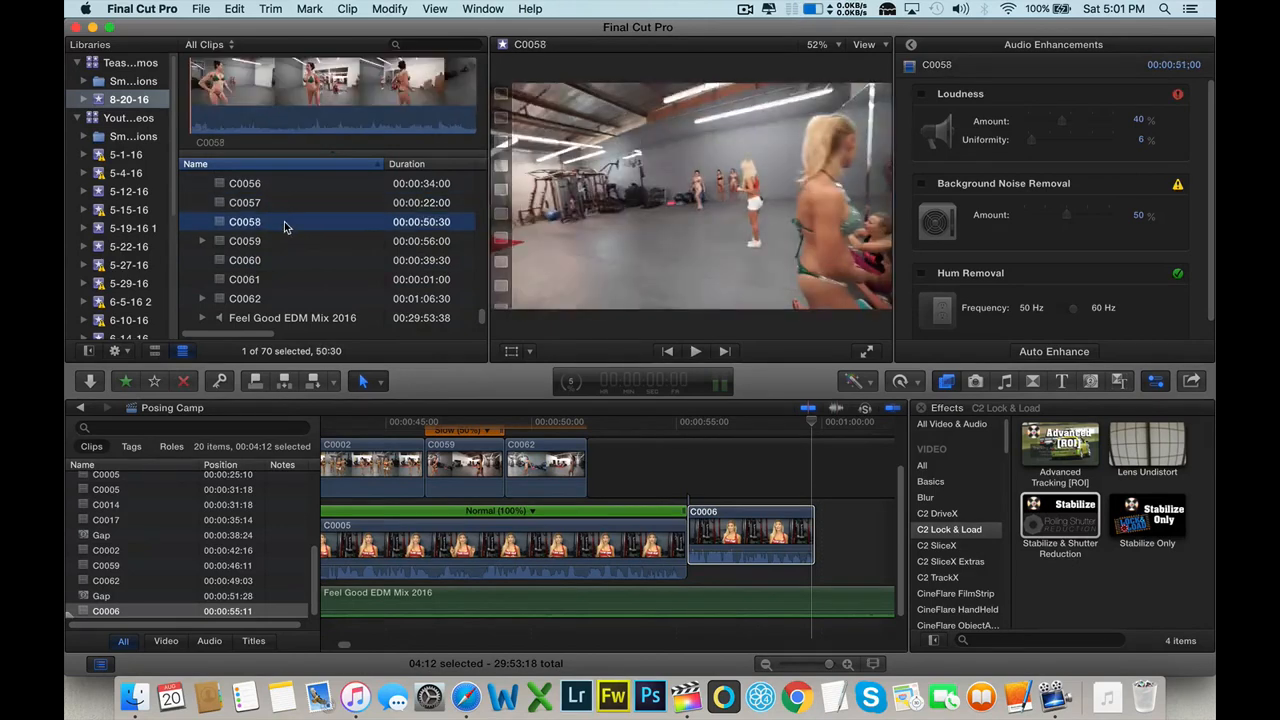
- Replace the gap after C0062 with the first 5:08 of source clip C0058 and lower its audio to -∞ dB
left_click(221, 101)
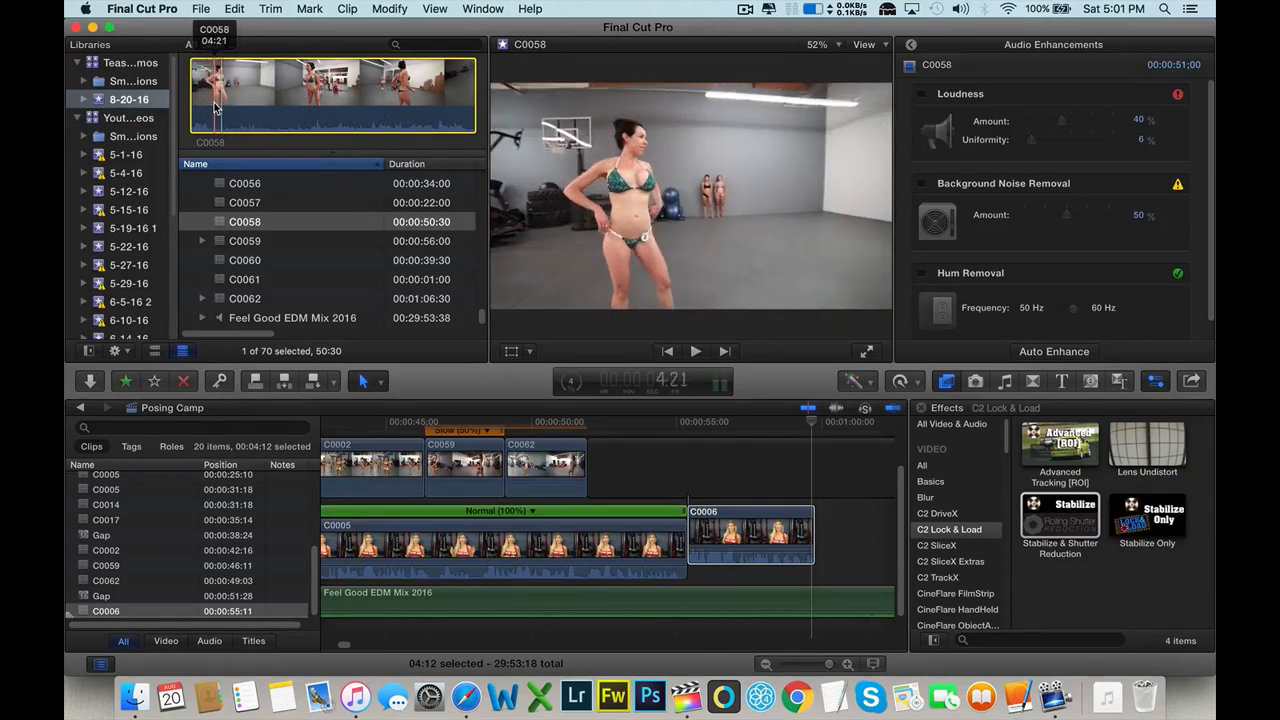
left_click_drag(474, 88, 609, 459)
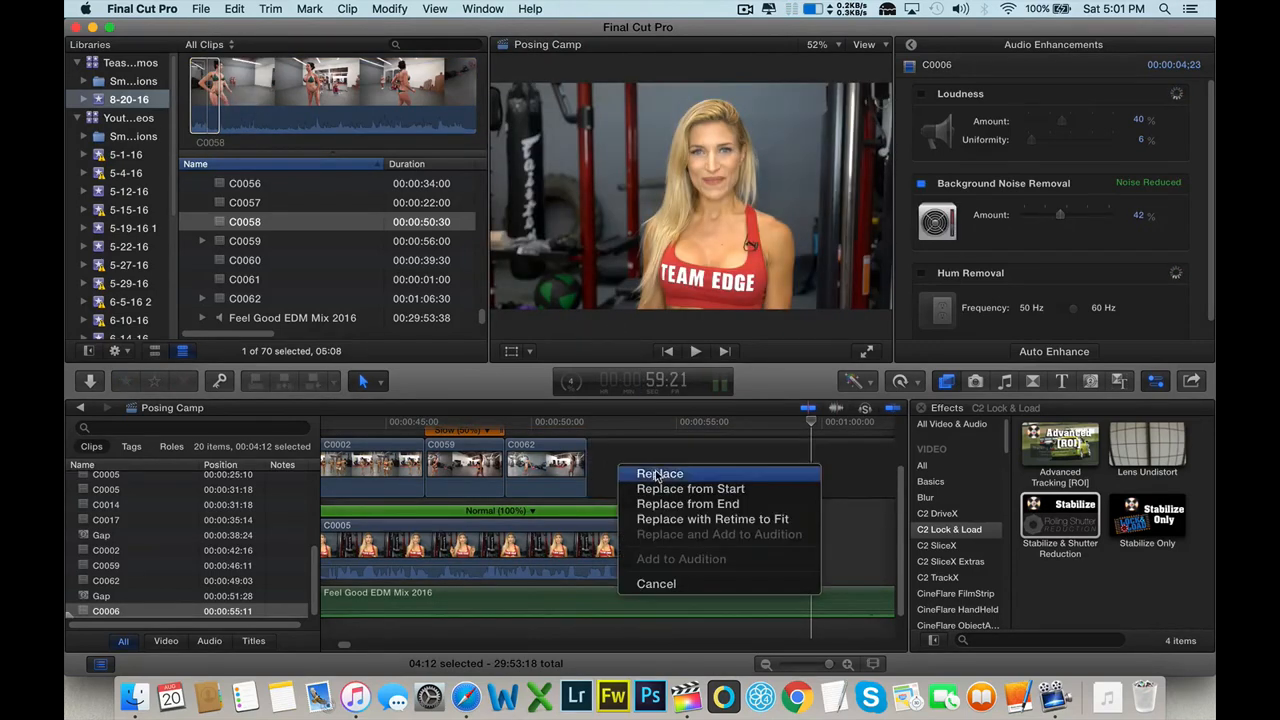
left_click(651, 474)
left_click(651, 474)
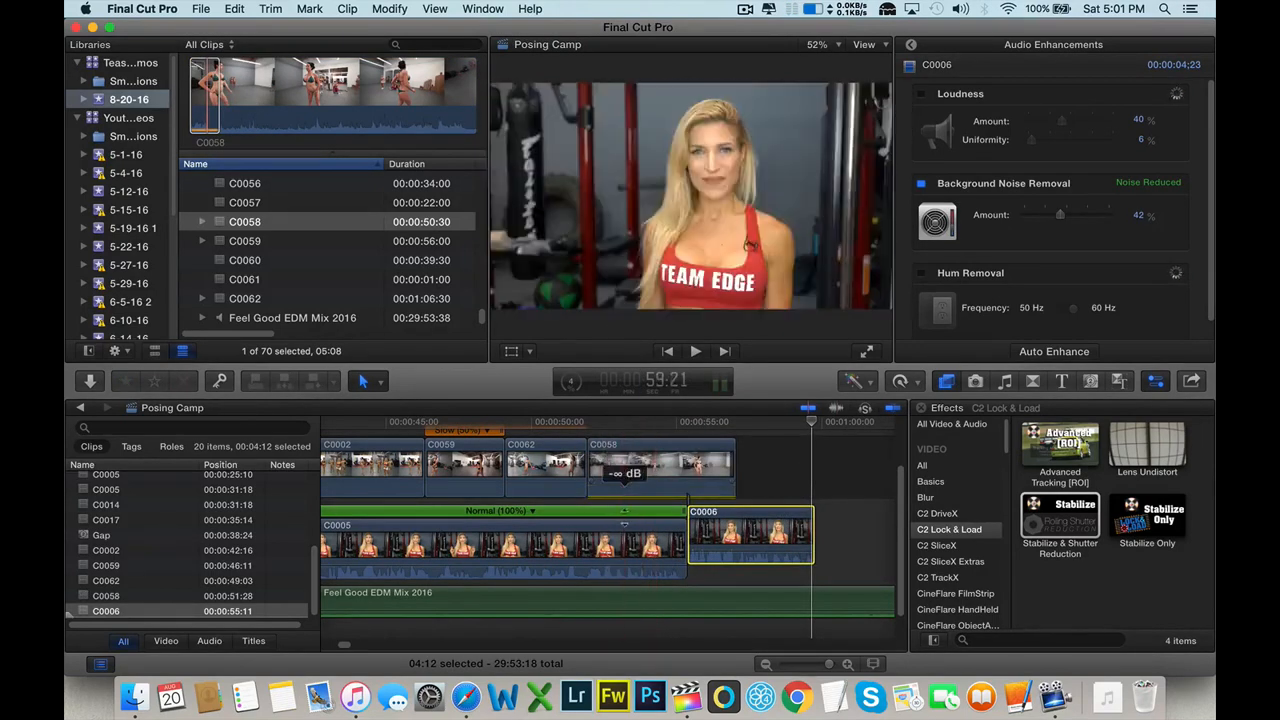
- Slow the C0058 timeline clip to 50% and play it back from its start
left_click(912, 386)
mouse_move(935, 409)
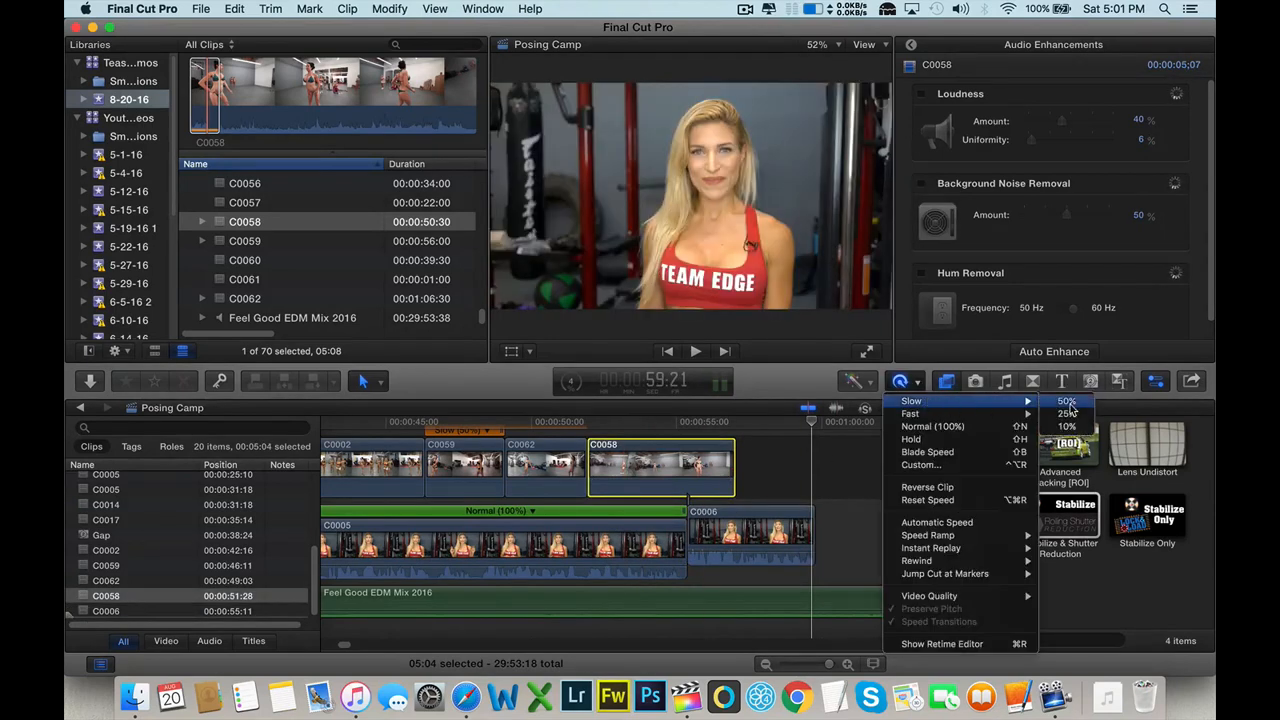
left_click(1065, 406)
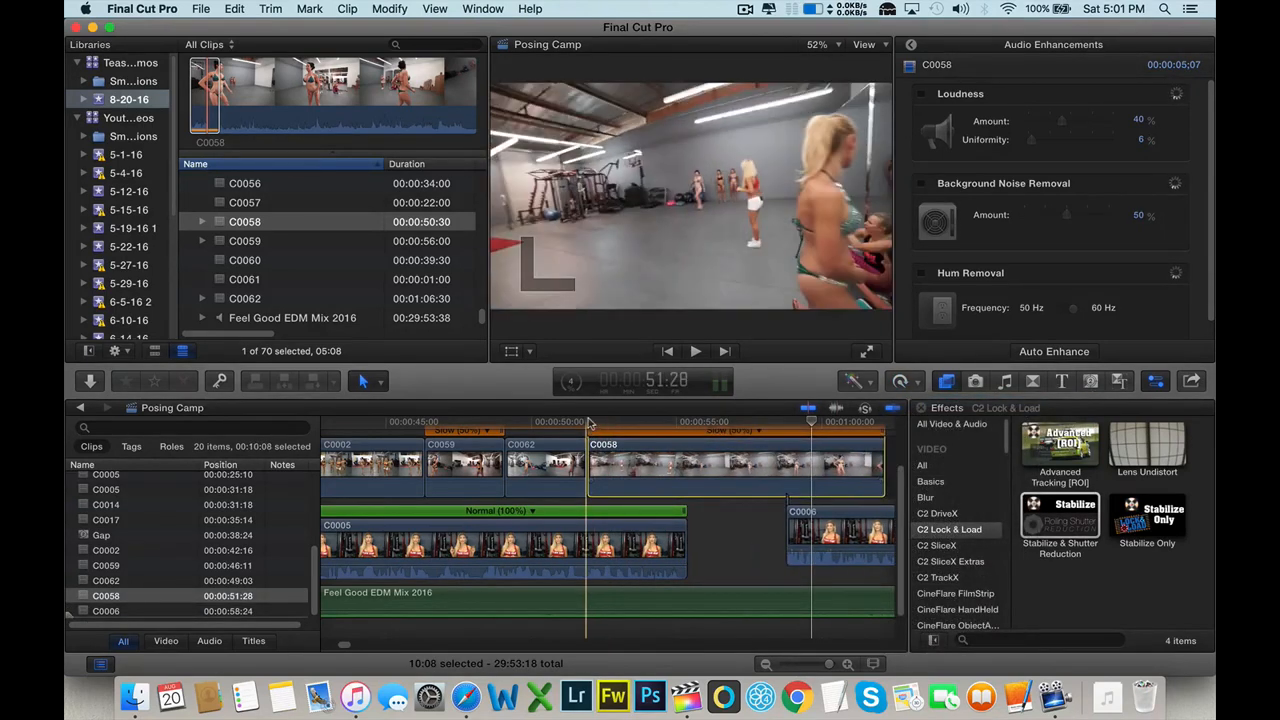
left_click(590, 421)
key("space")
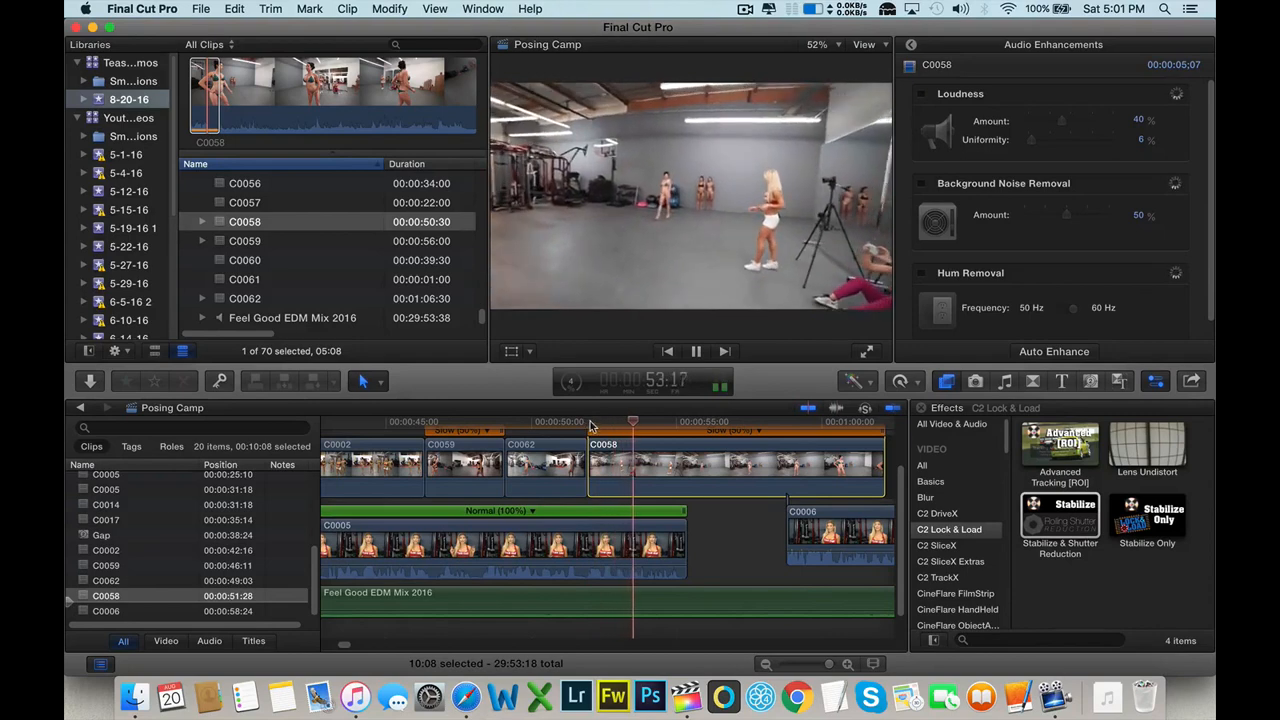
key("space")
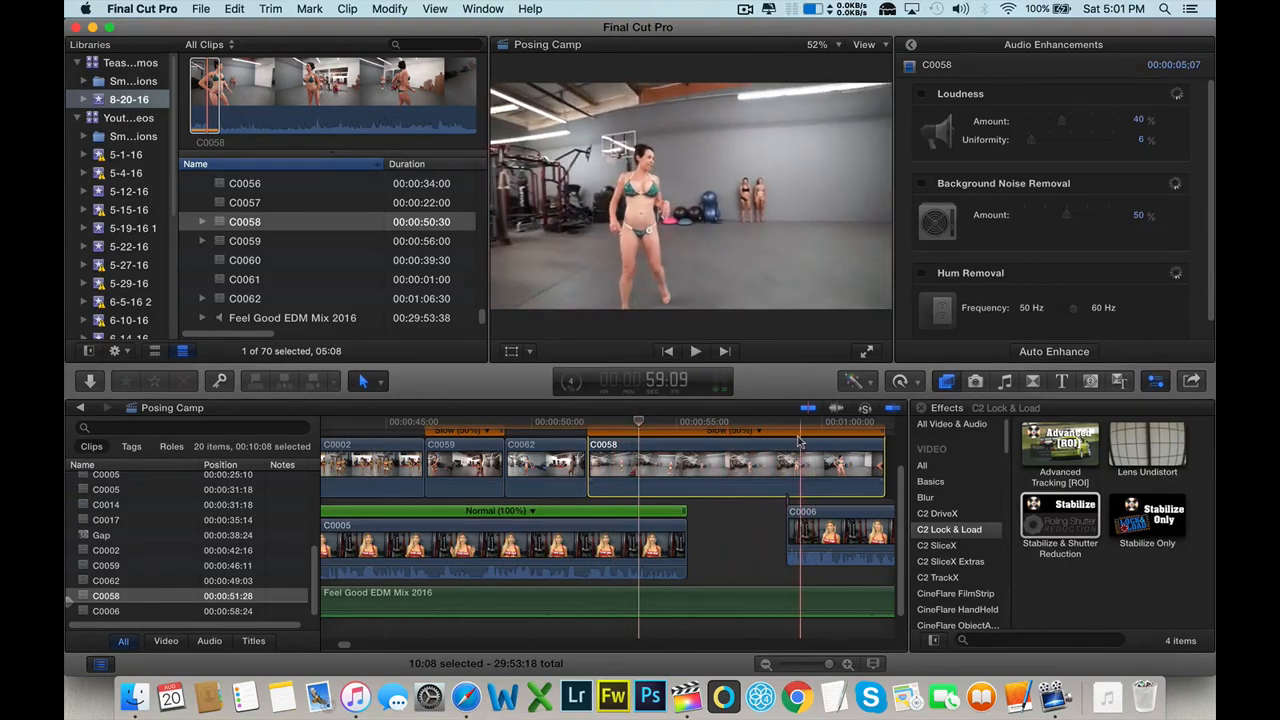
- Cut the C0058 timeline clip at 59:09, delete the part before the cut and review the remaining footage
key("super+b")
left_click(759, 457)
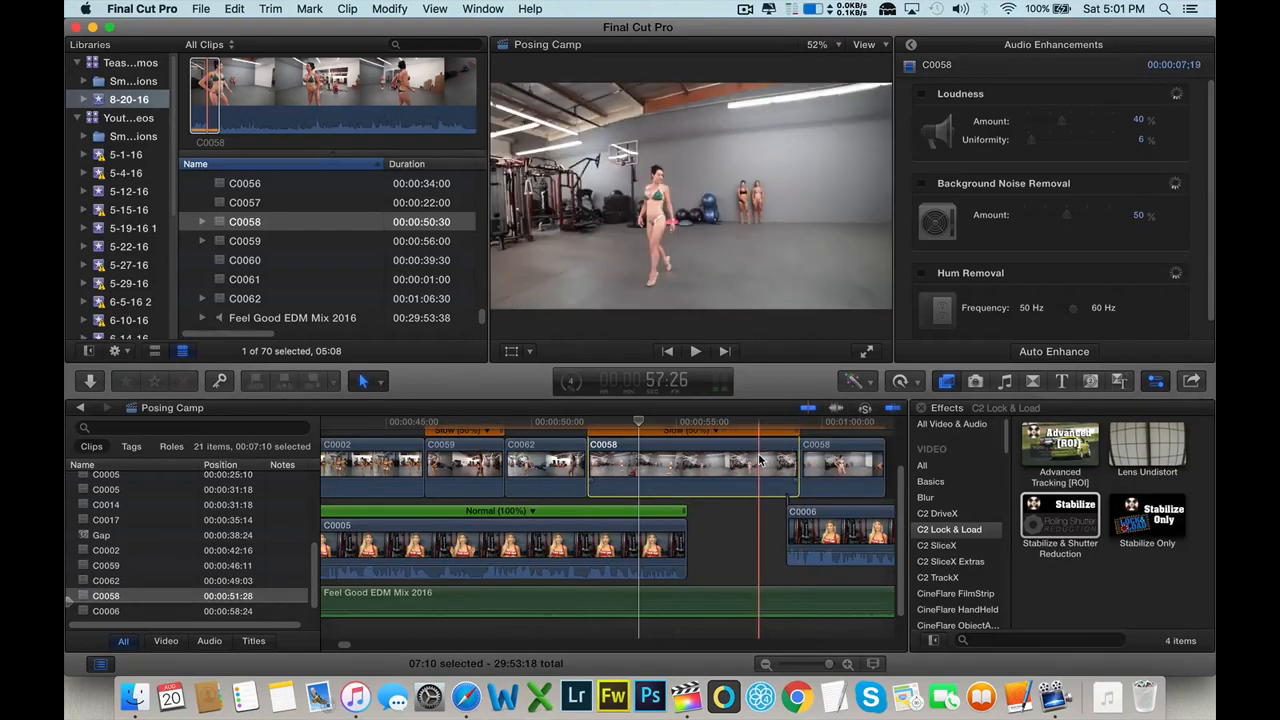
key("Delete")
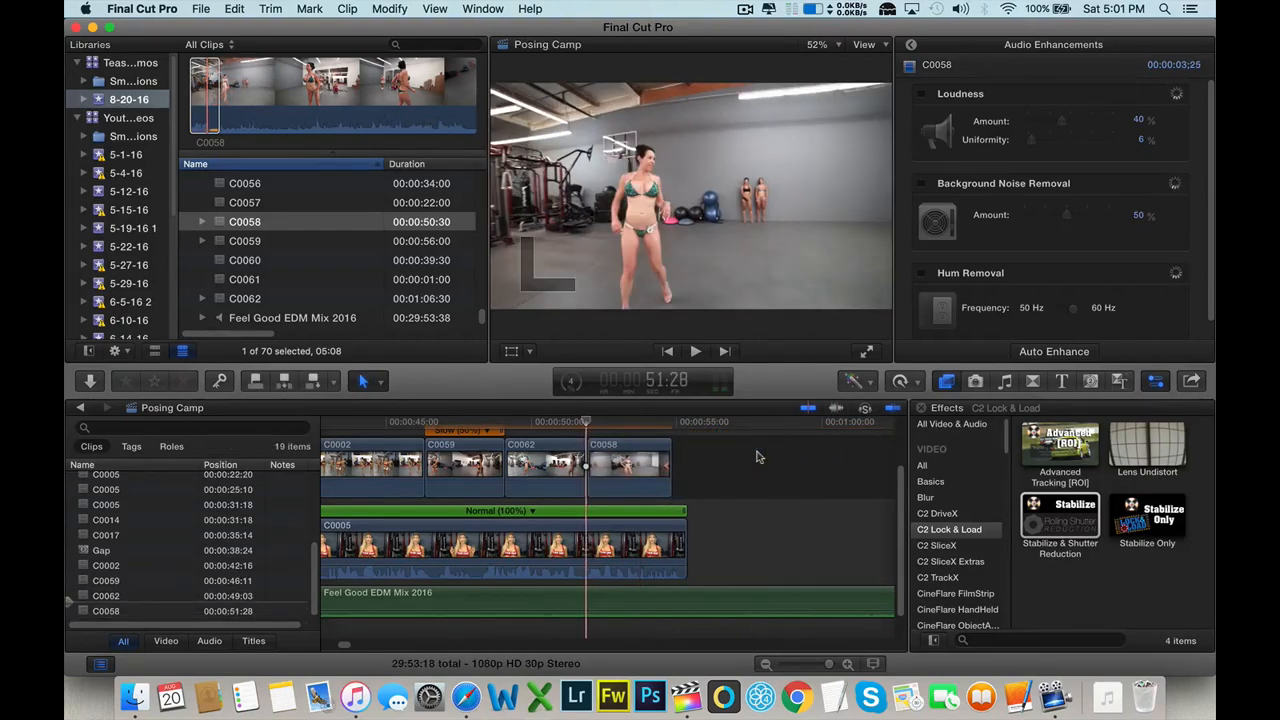
left_click(626, 463)
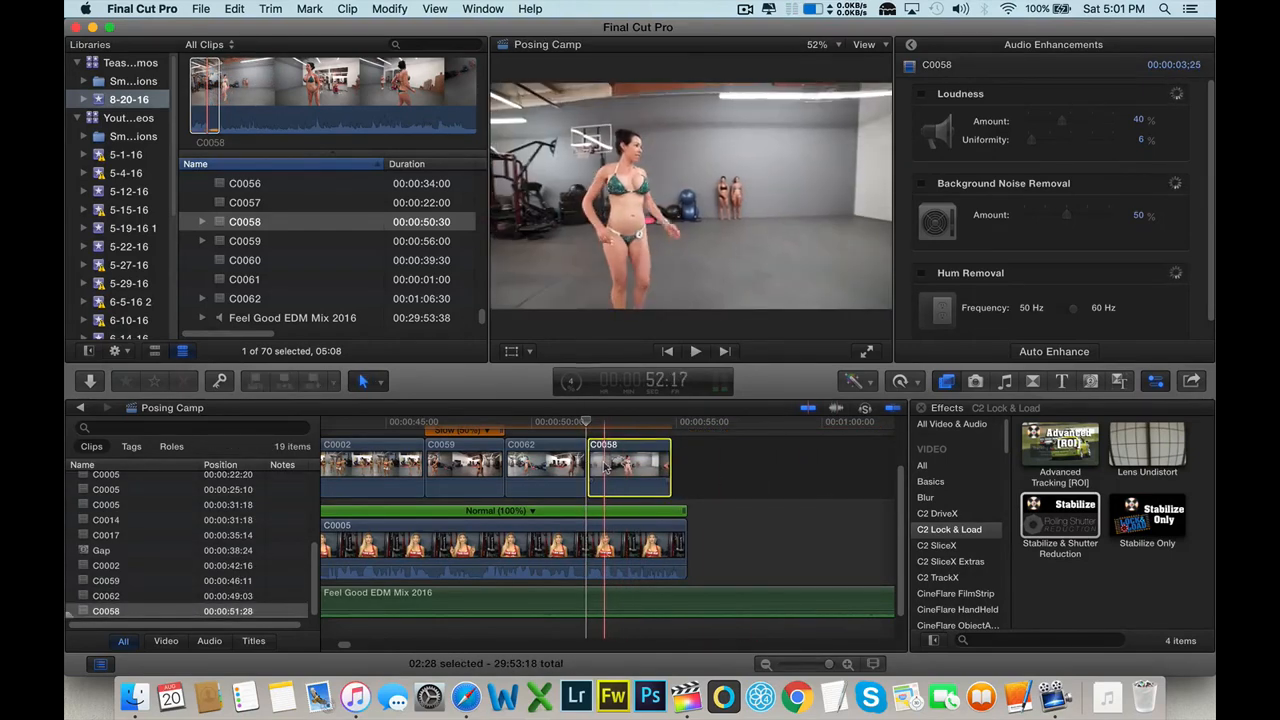
key("space")
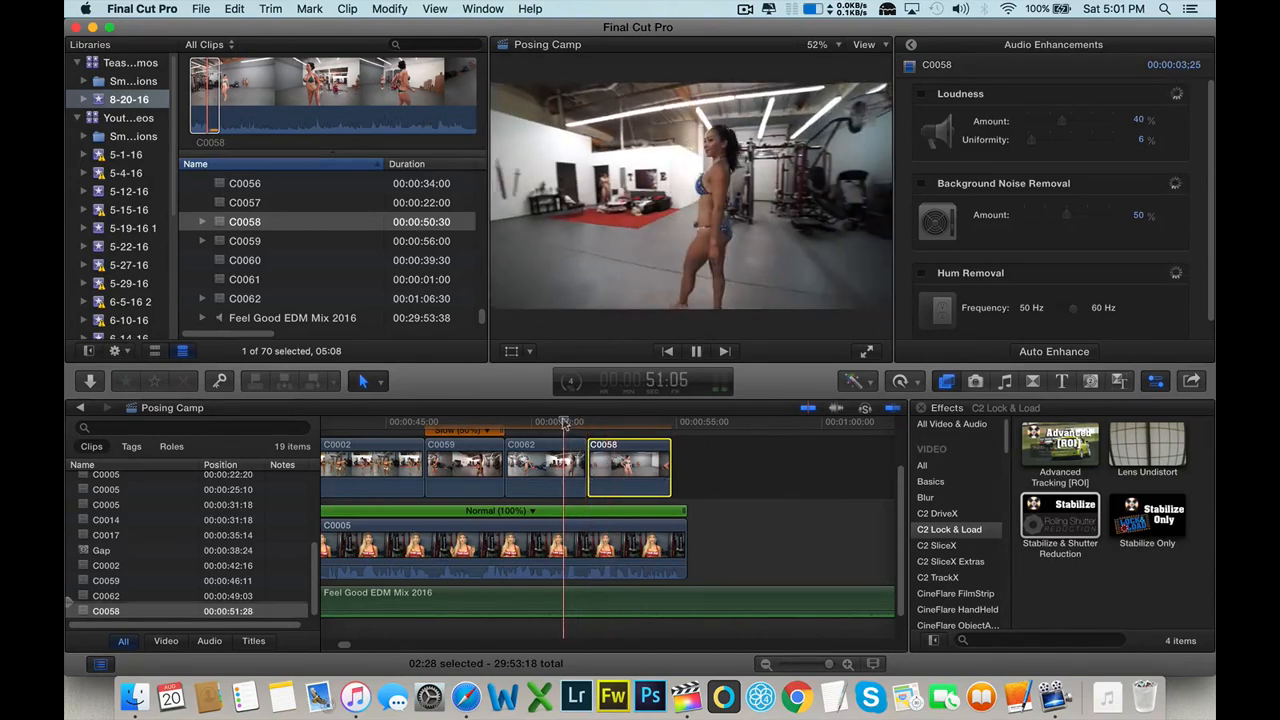
left_click(565, 425)
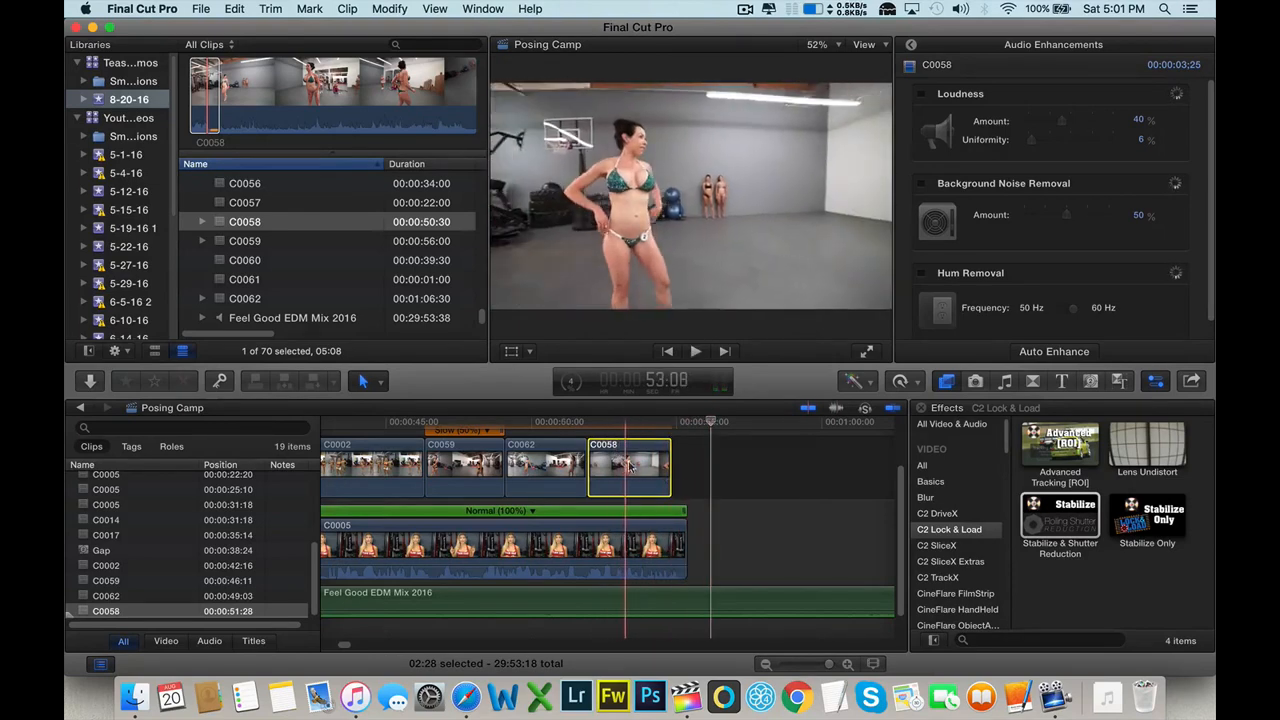
- Move C0058 between C0059 and C0062, trim C0059 to end at 48:16 and C0058 at 50:24, and play back the section
left_click_drag(611, 465, 542, 470)
left_click_drag(670, 468, 552, 458)
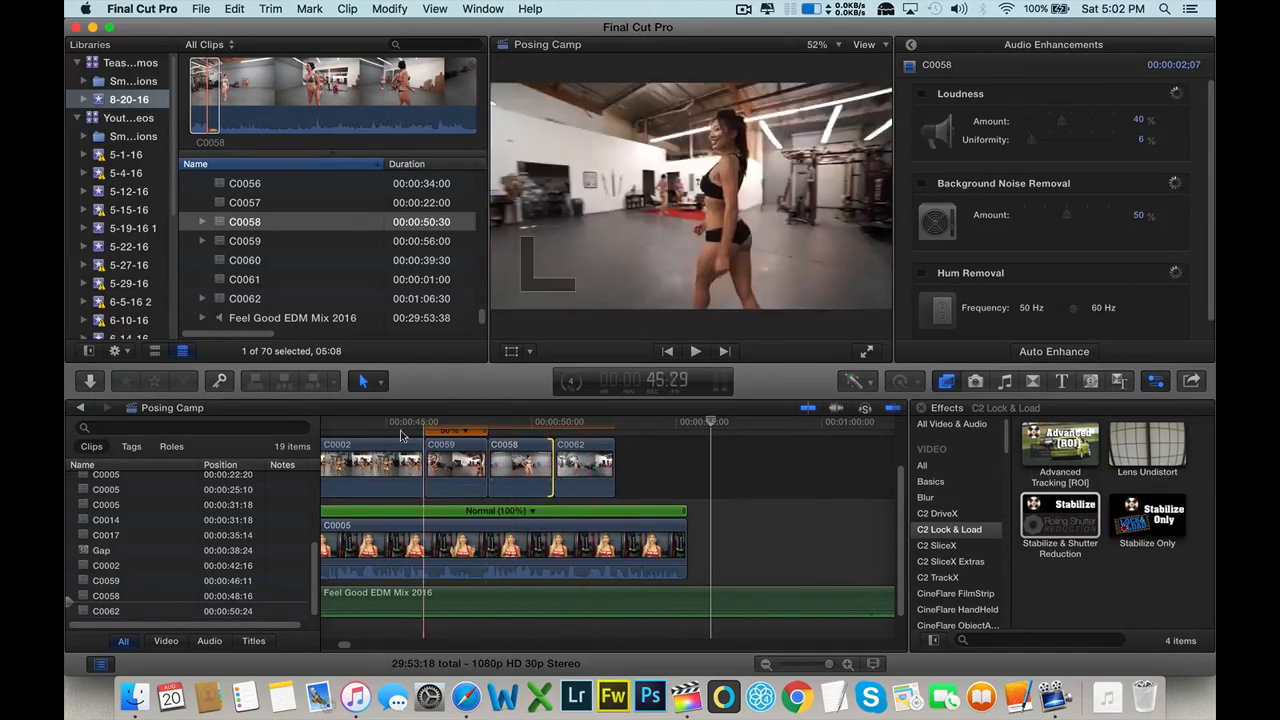
left_click(395, 420)
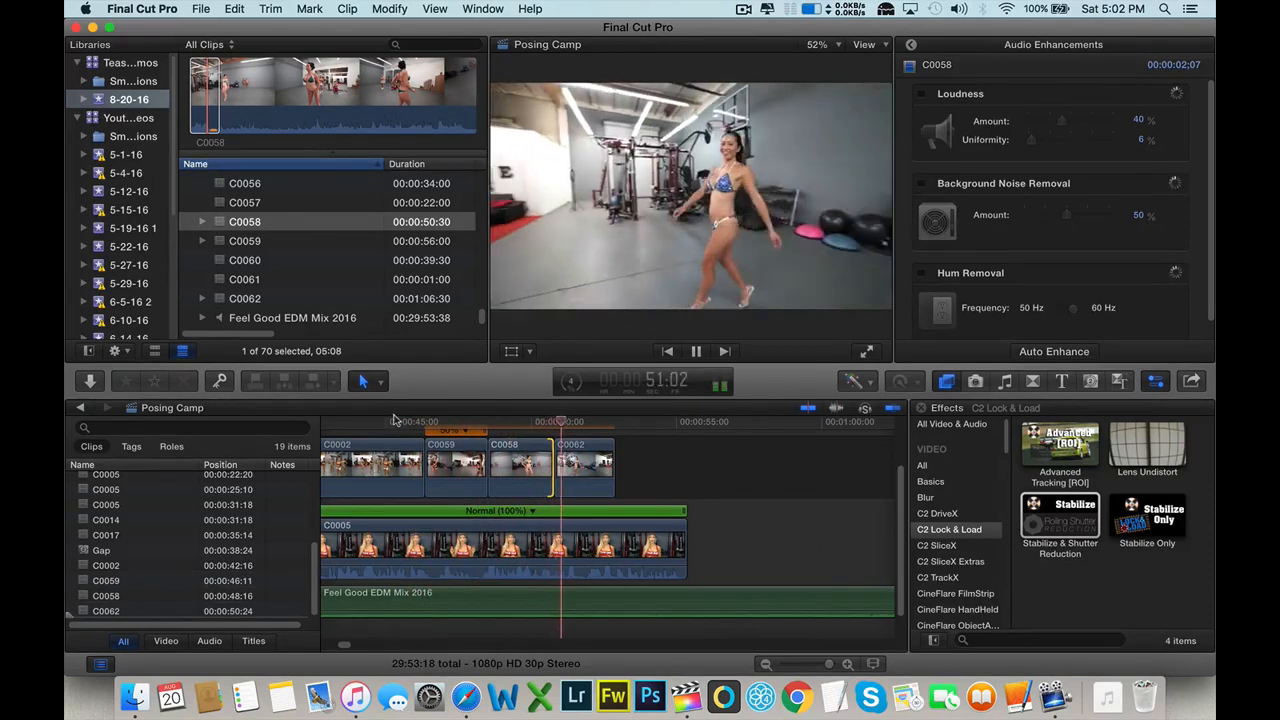
key("space")
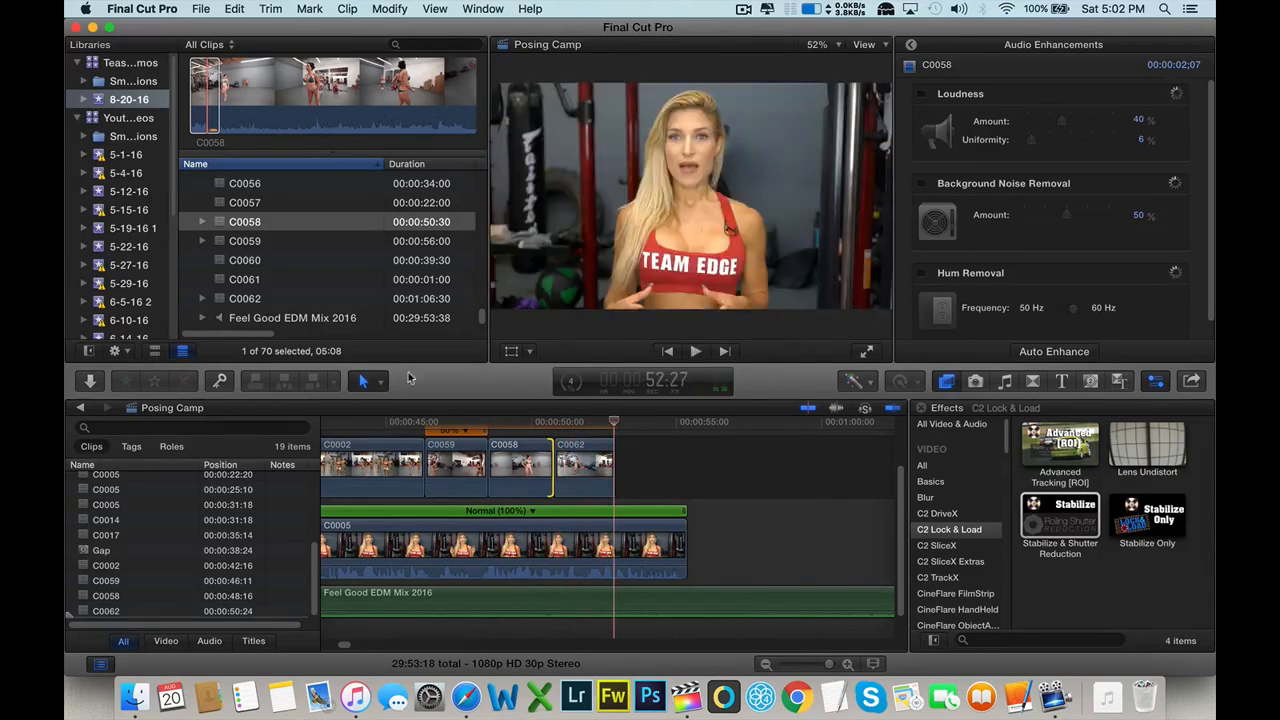
- Skim through source clips C0059, C0058 and C0057 to find the next piece of B-roll footage
left_click(258, 237)
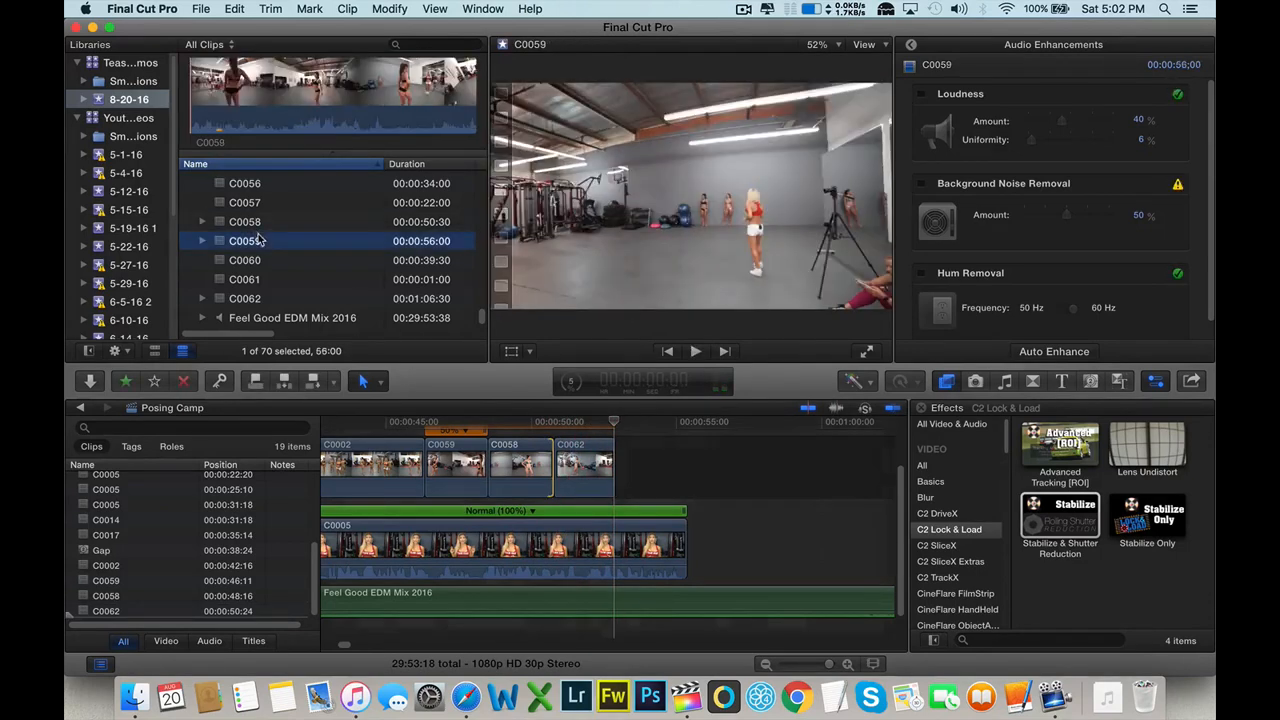
left_click(260, 228)
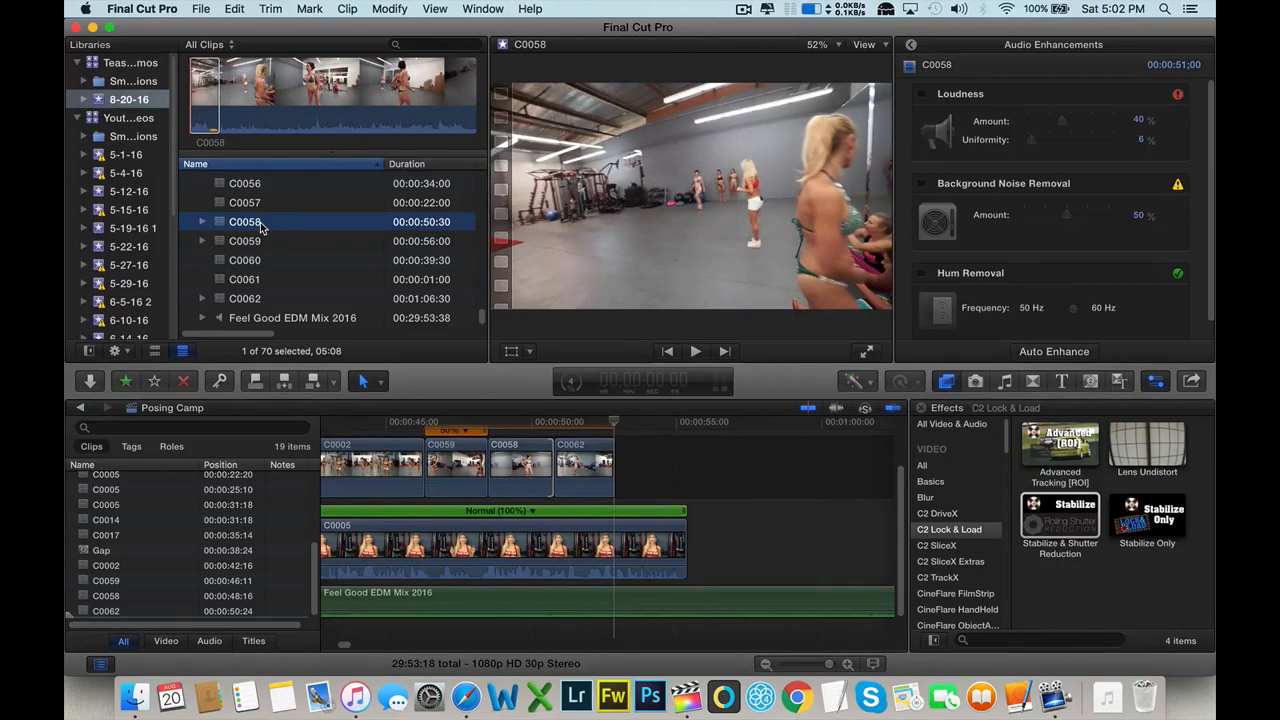
left_click(240, 111)
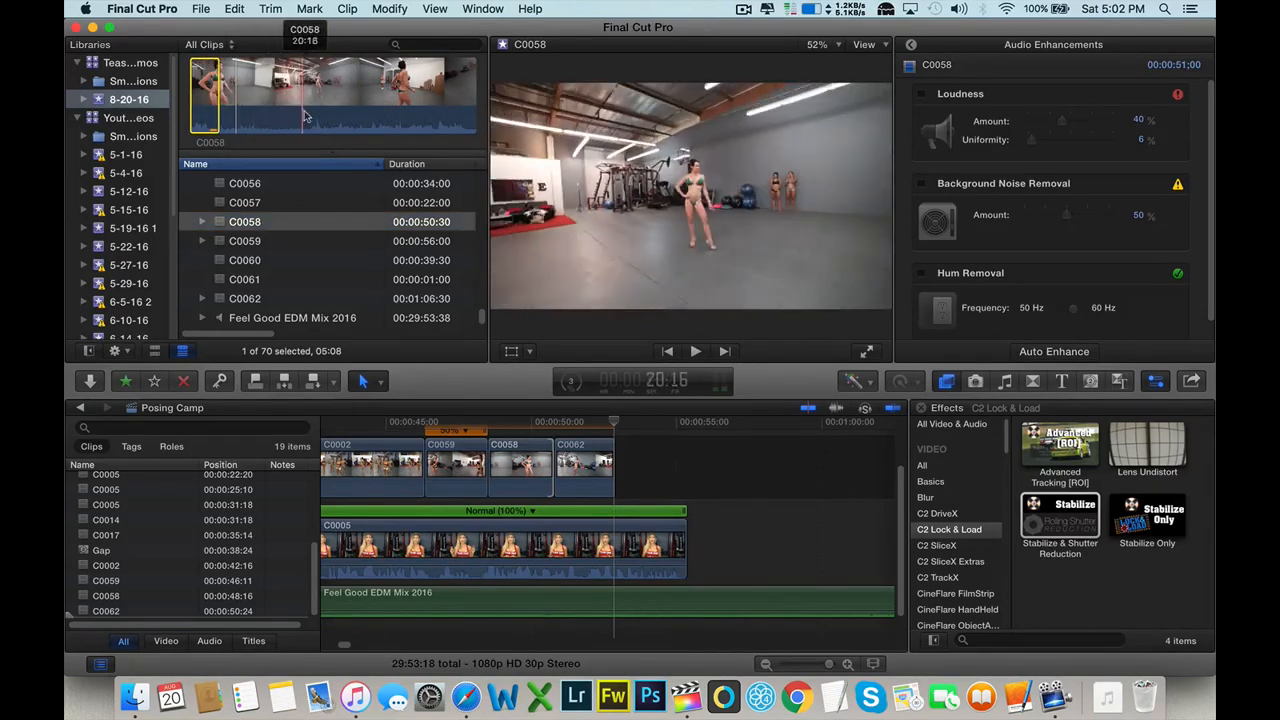
key("Up")
left_click(242, 112)
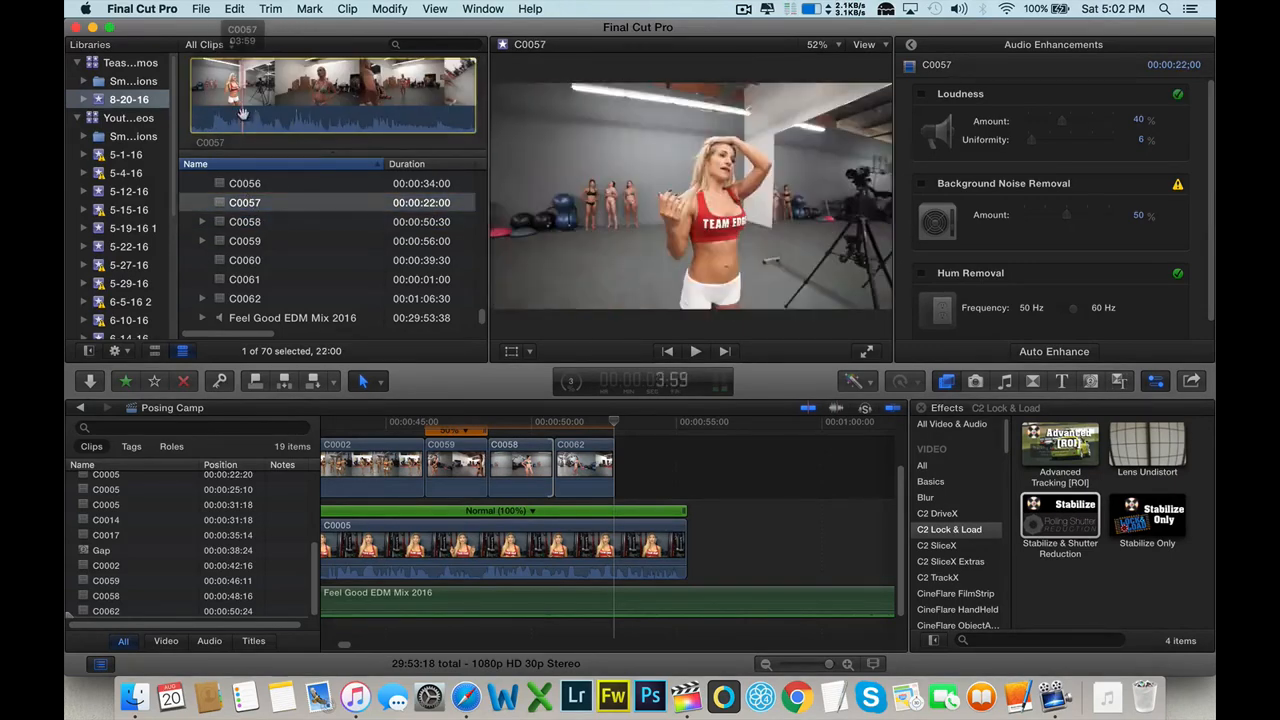
left_click(246, 221)
left_click(242, 120)
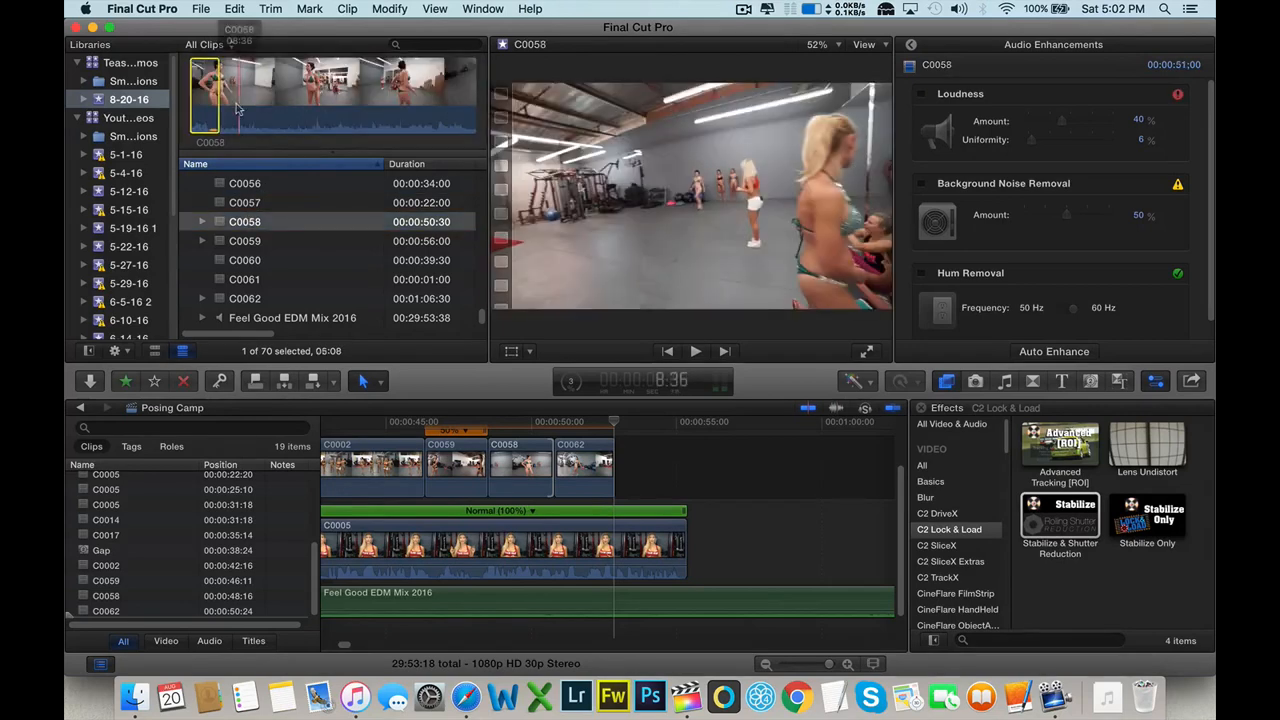
left_click(276, 220)
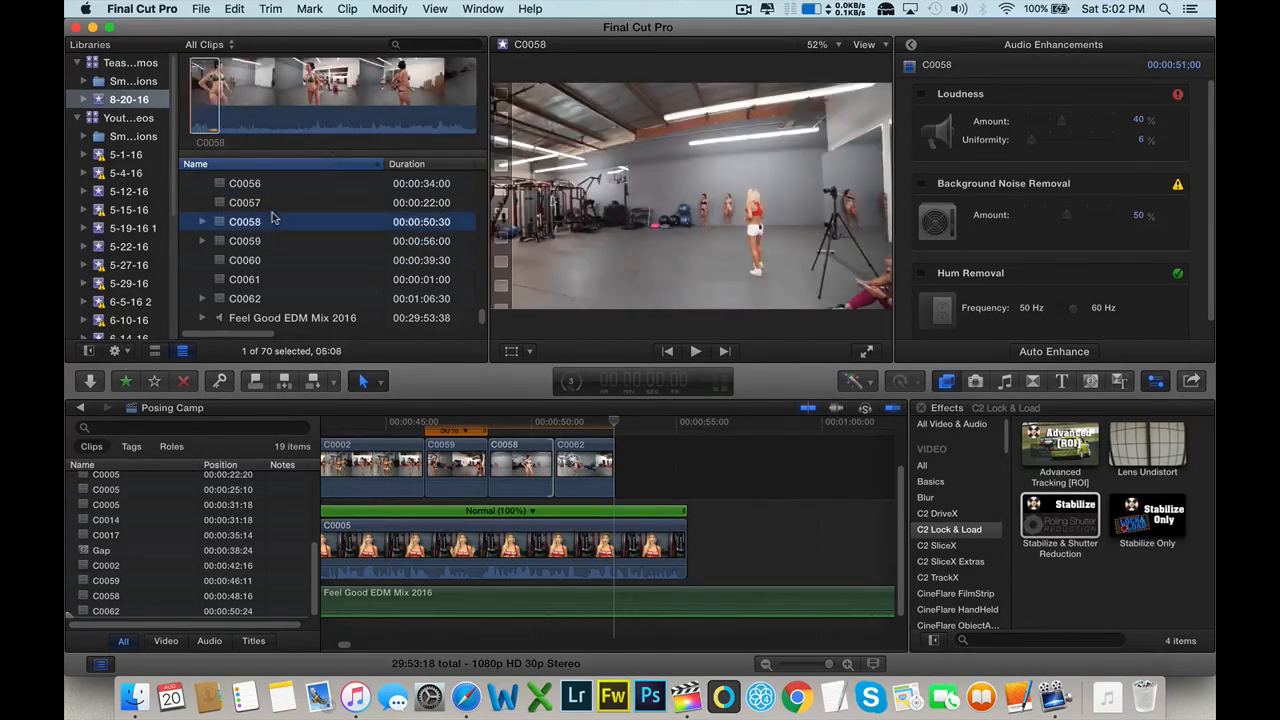
left_click(273, 103)
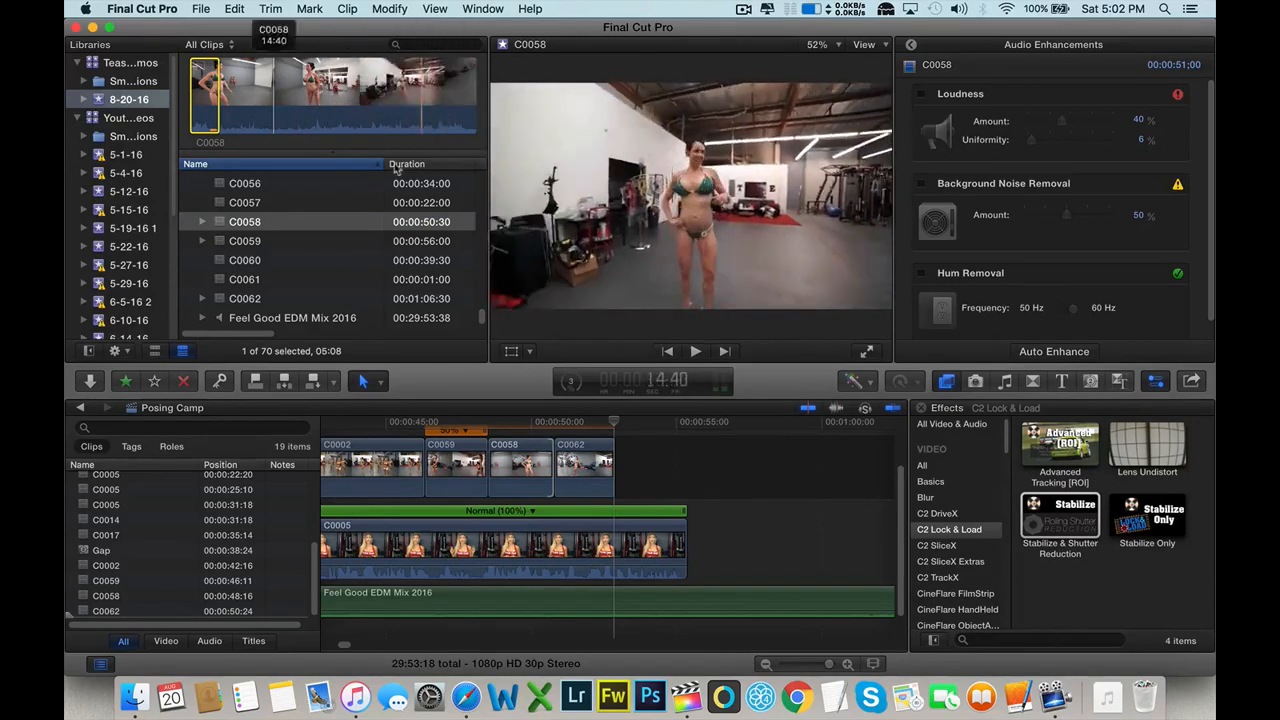
- Add the last 9:31 of source clip C0057 to the timeline directly after C0062
left_click(314, 201)
left_click(265, 125)
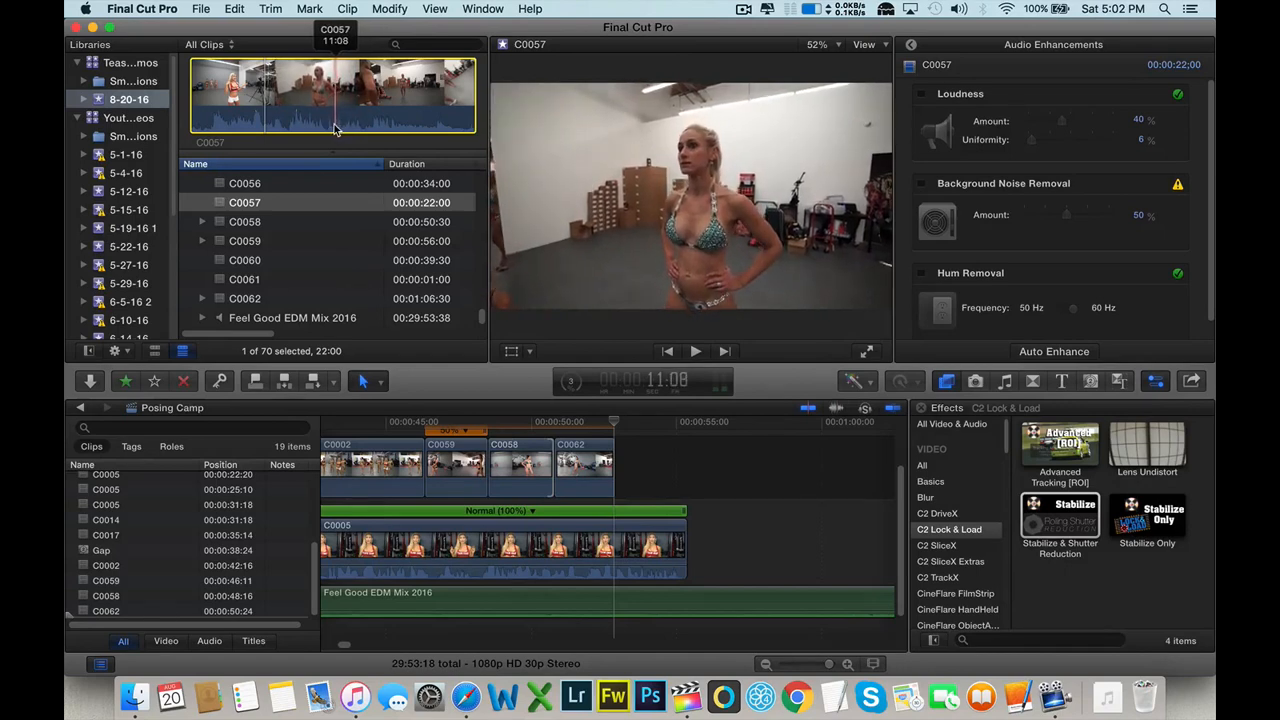
left_click_drag(191, 104, 618, 472)
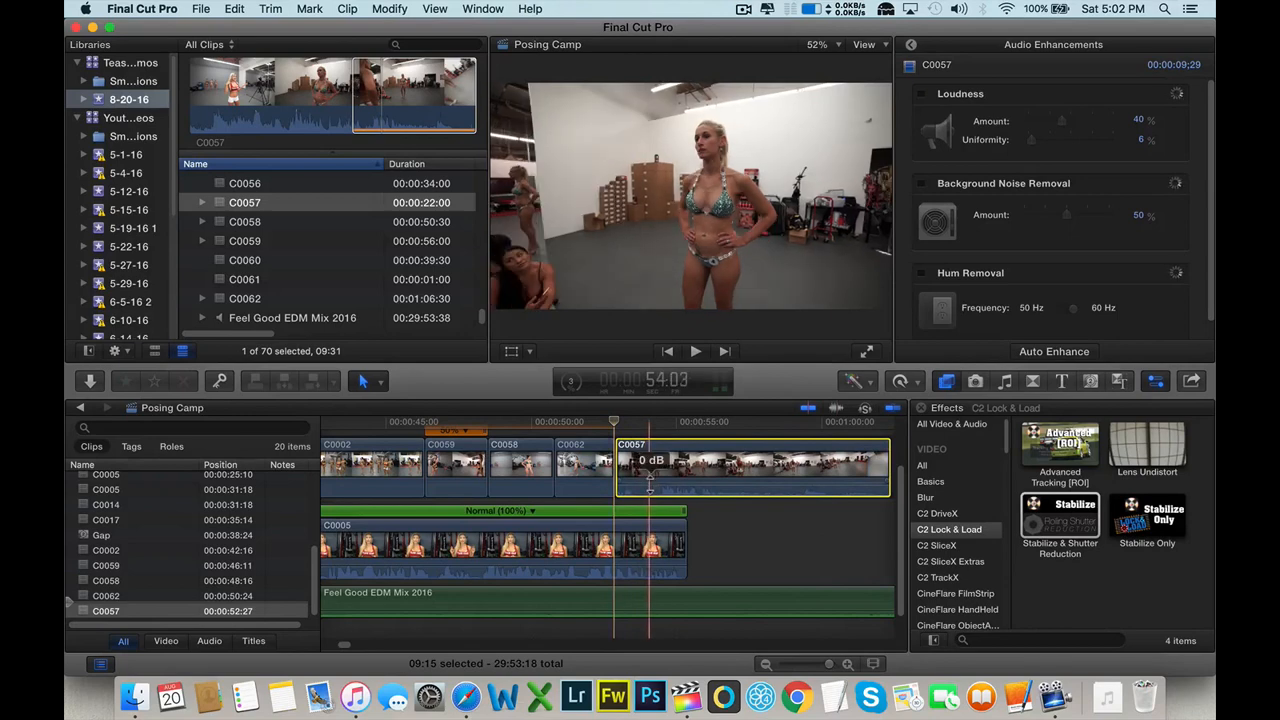
- Slow the C0057 timeline clip to 50% and play it back from its start
left_click(905, 381)
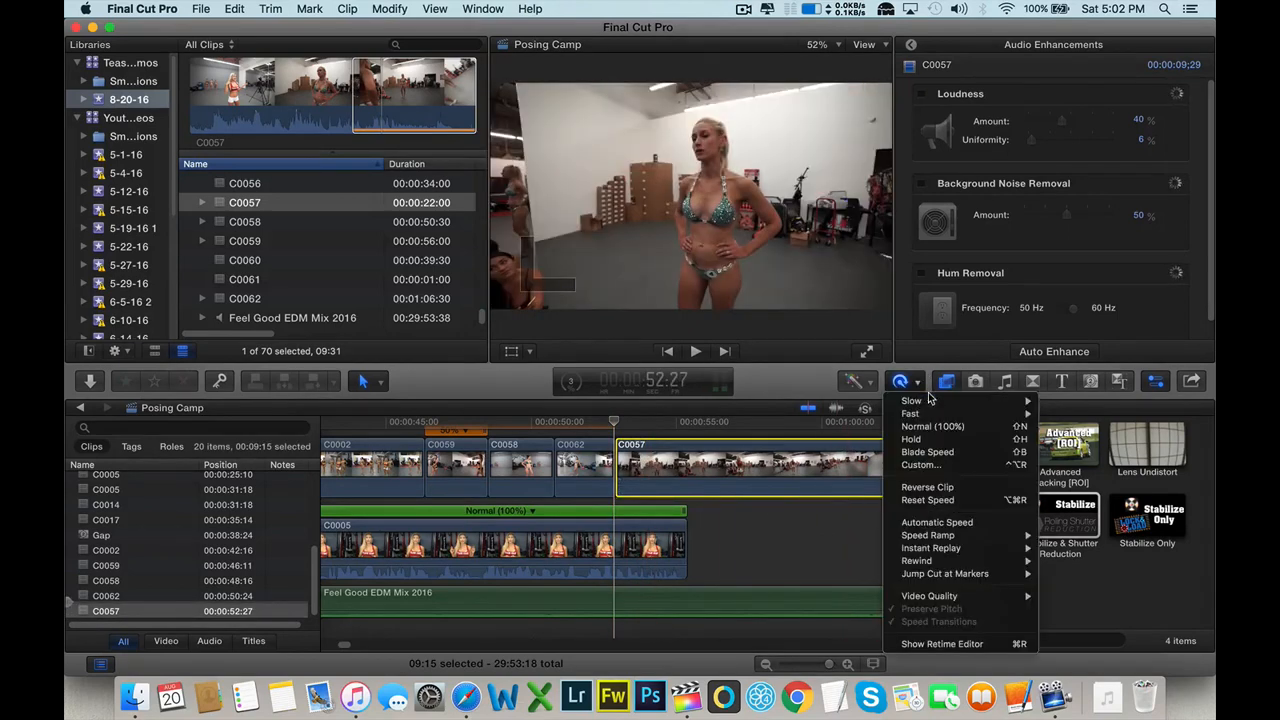
left_click(1062, 402)
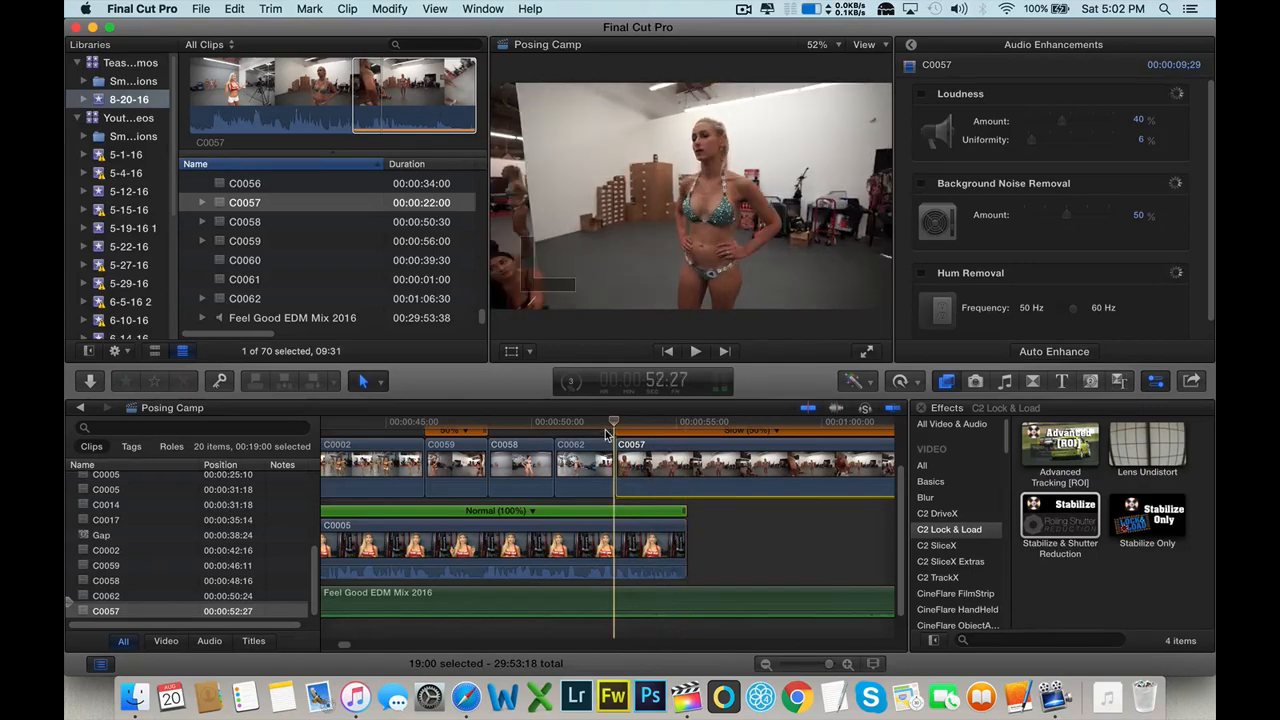
key("space")
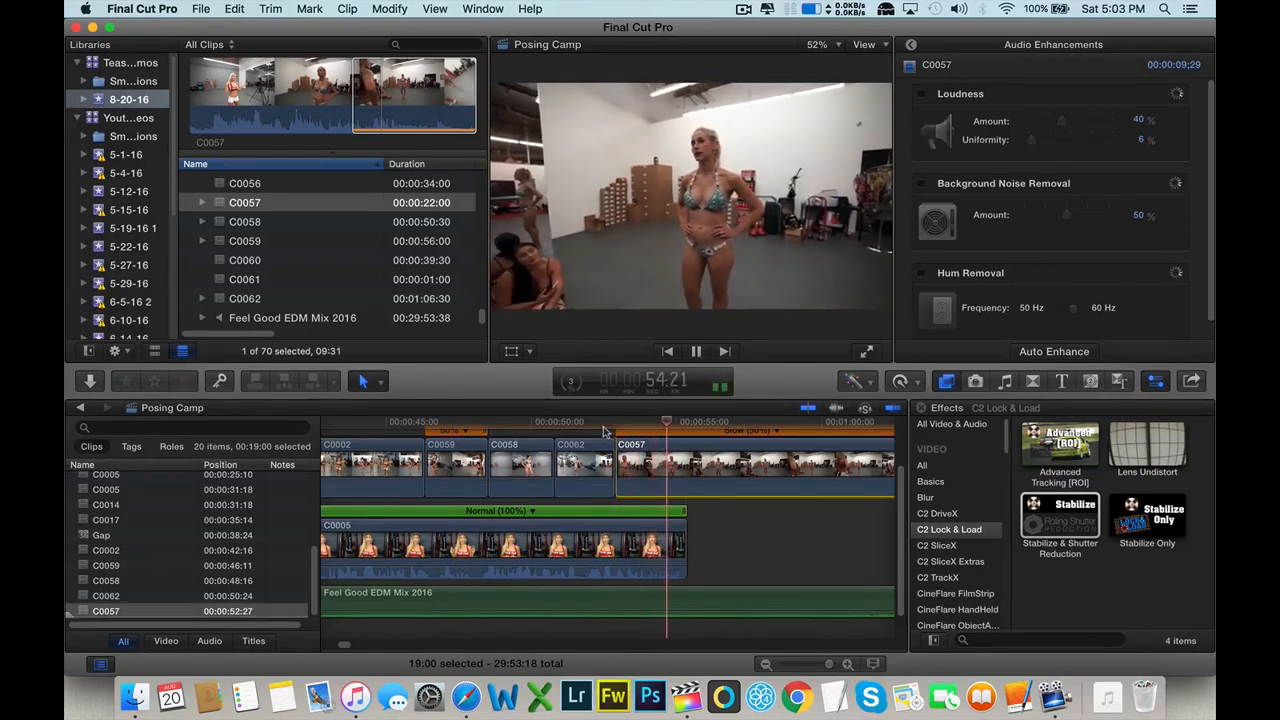
key("space")
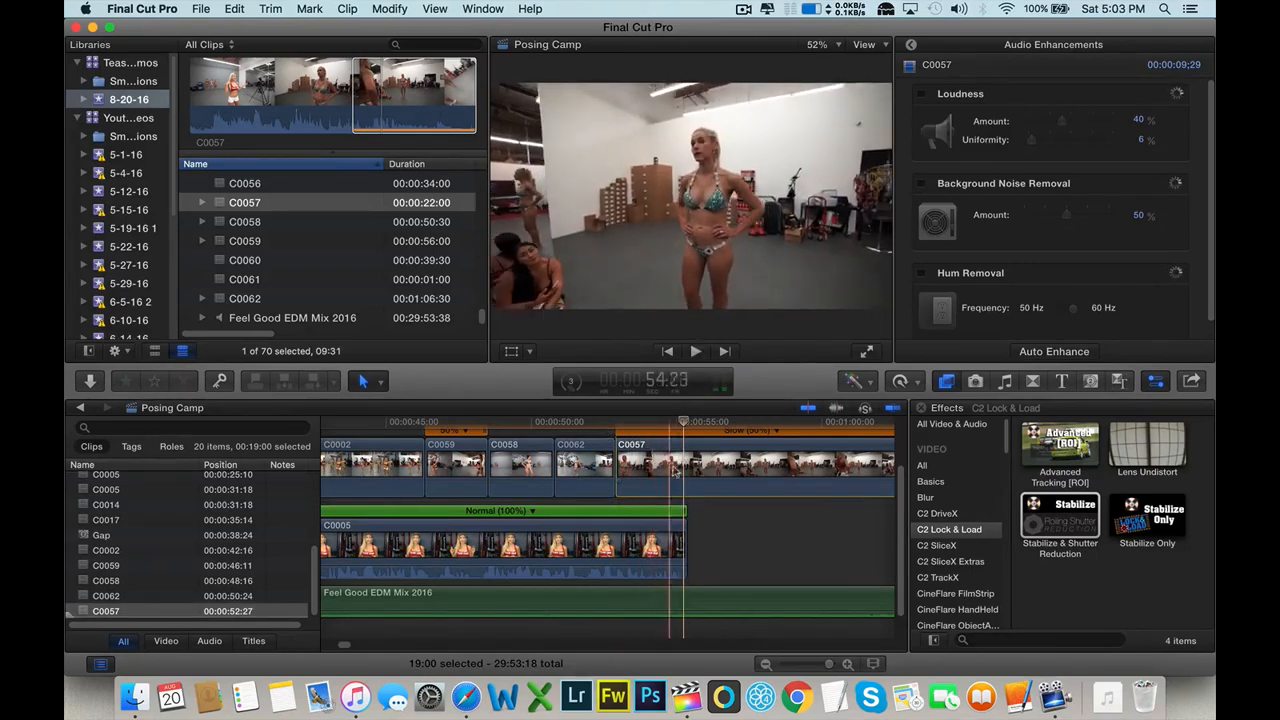
- Cut the C0057 timeline clip at 55:11, where the C0005 interview ends, and delete the part after the cut
left_click(616, 422)
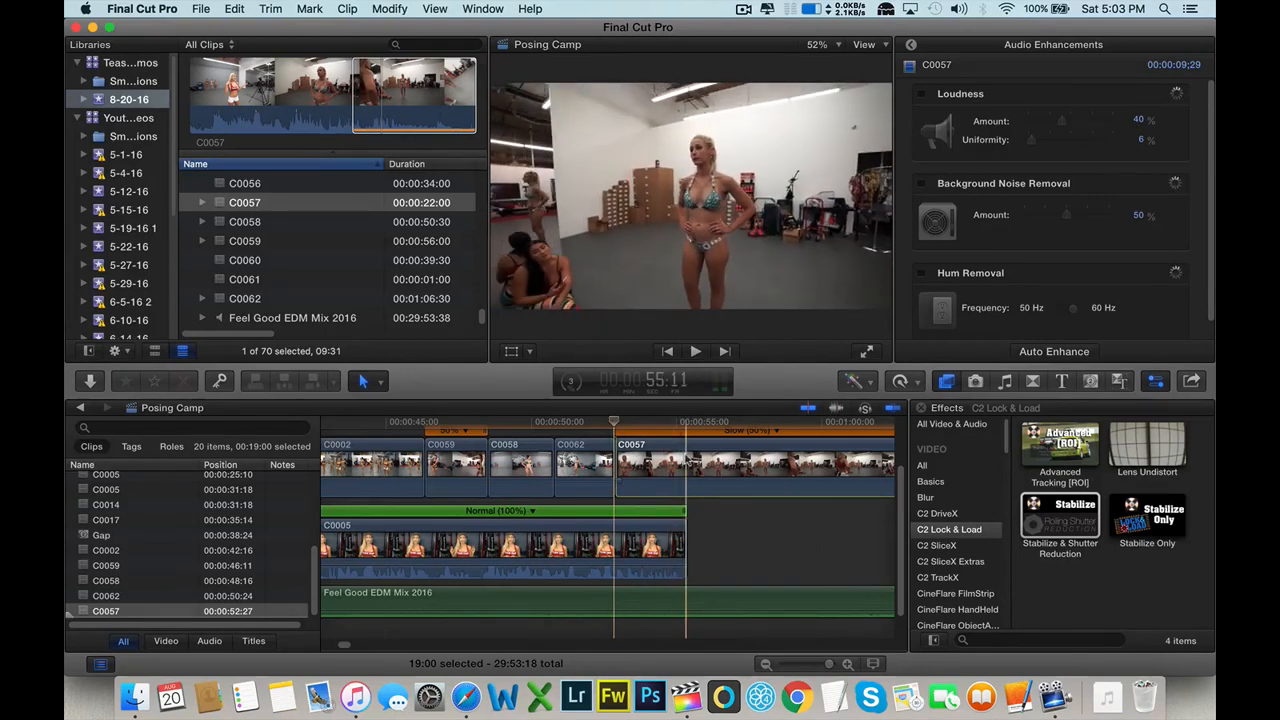
key("cmd+b")
key("Delete")
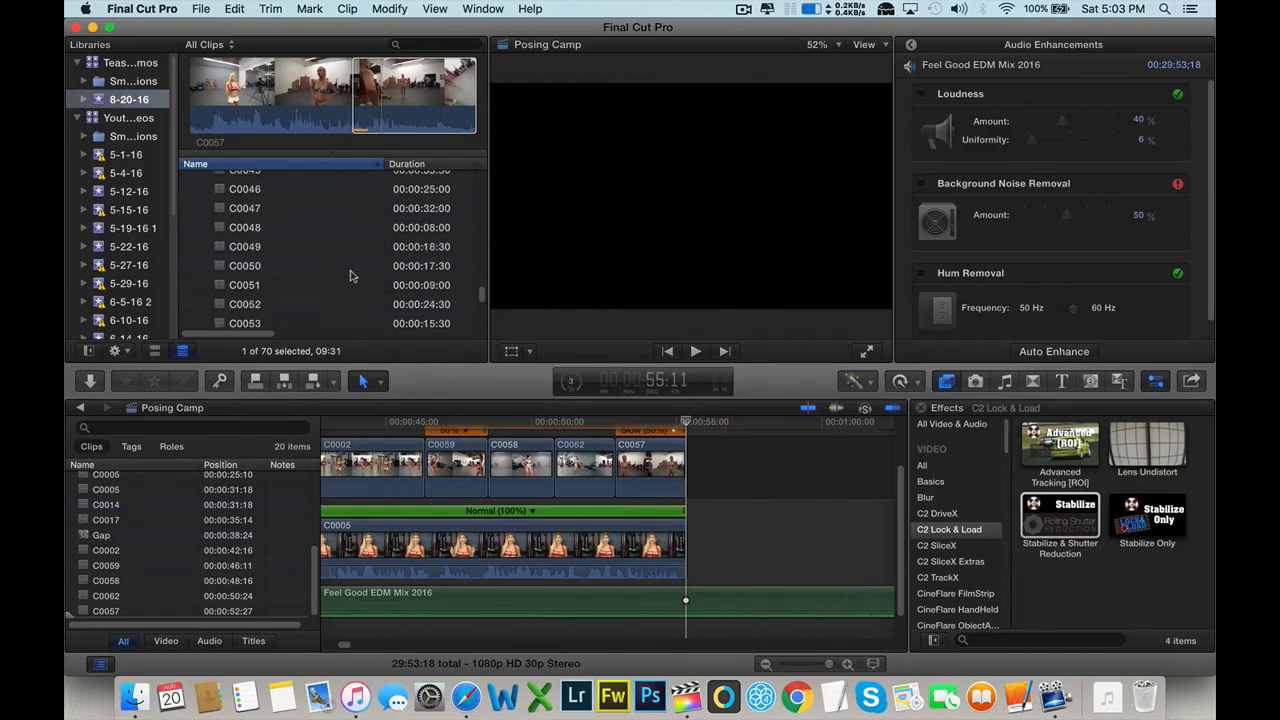
- Add the marked 4:52 range of the second C0006 source clip after C0057 and play back the transition between them
scroll(350, 275, "up", 10)
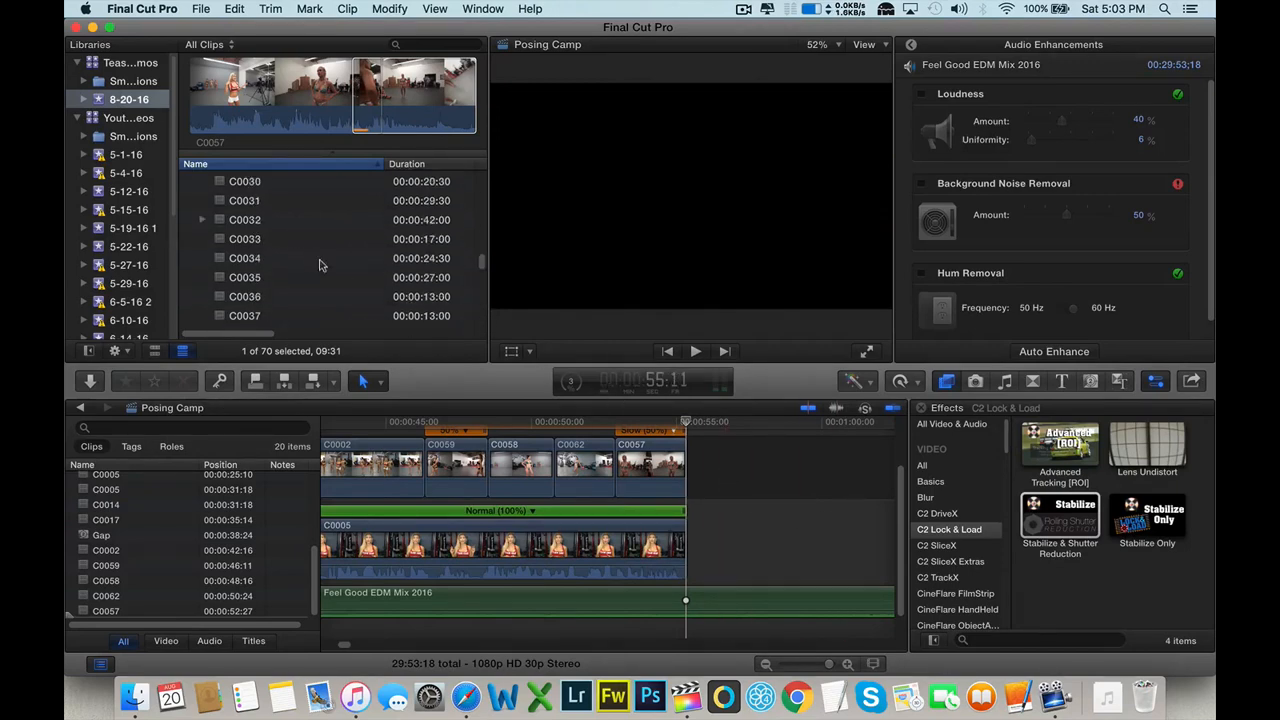
scroll(320, 262, "up", 15)
scroll(312, 255, "down", 3)
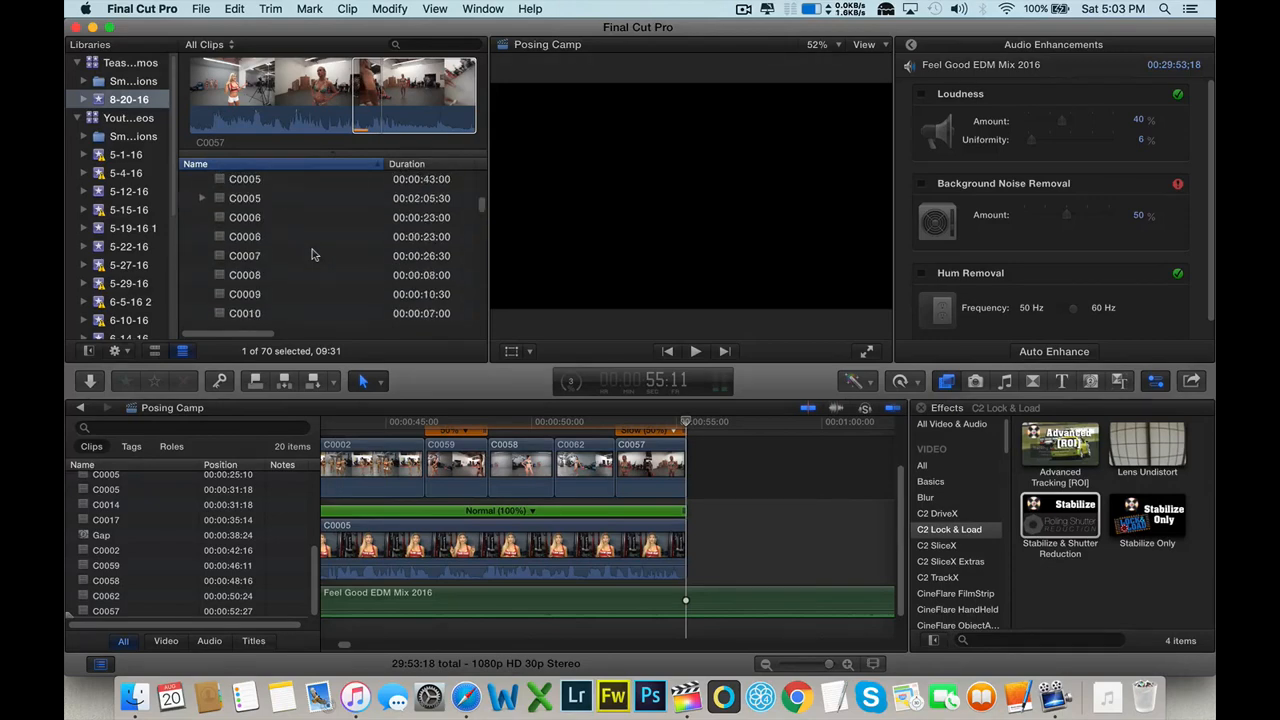
left_click(287, 240)
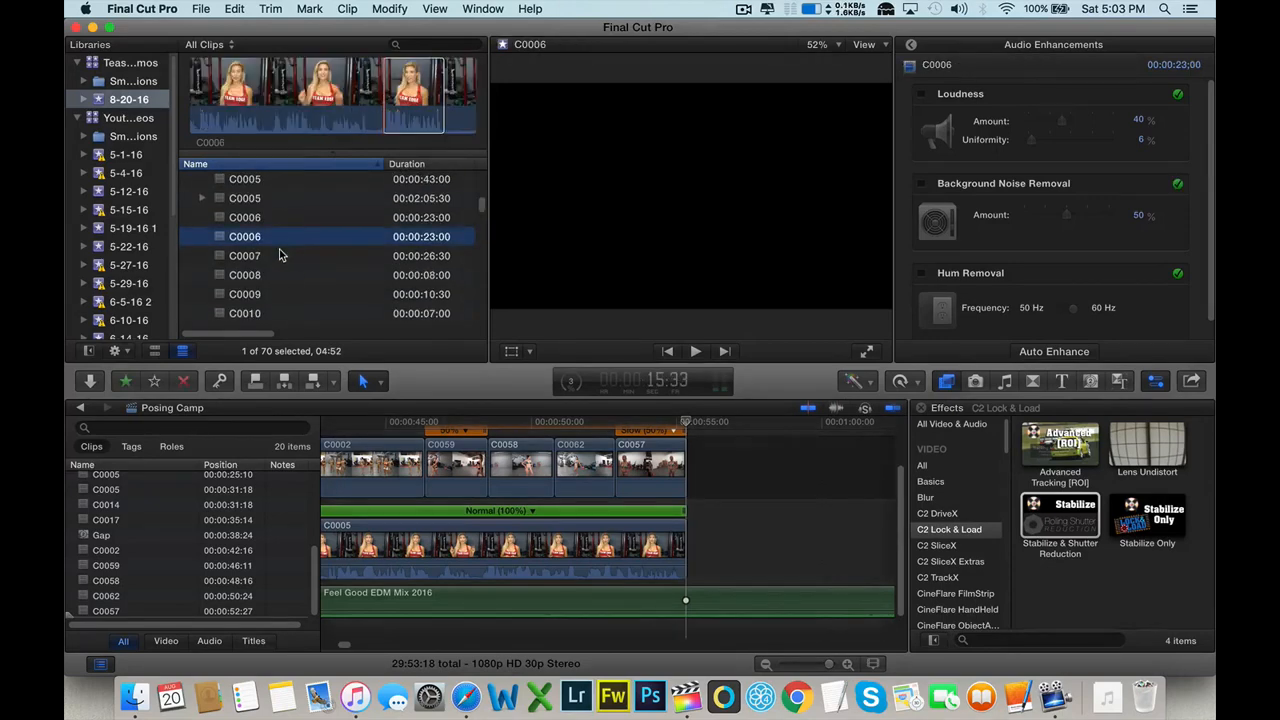
left_click_drag(412, 125, 686, 553)
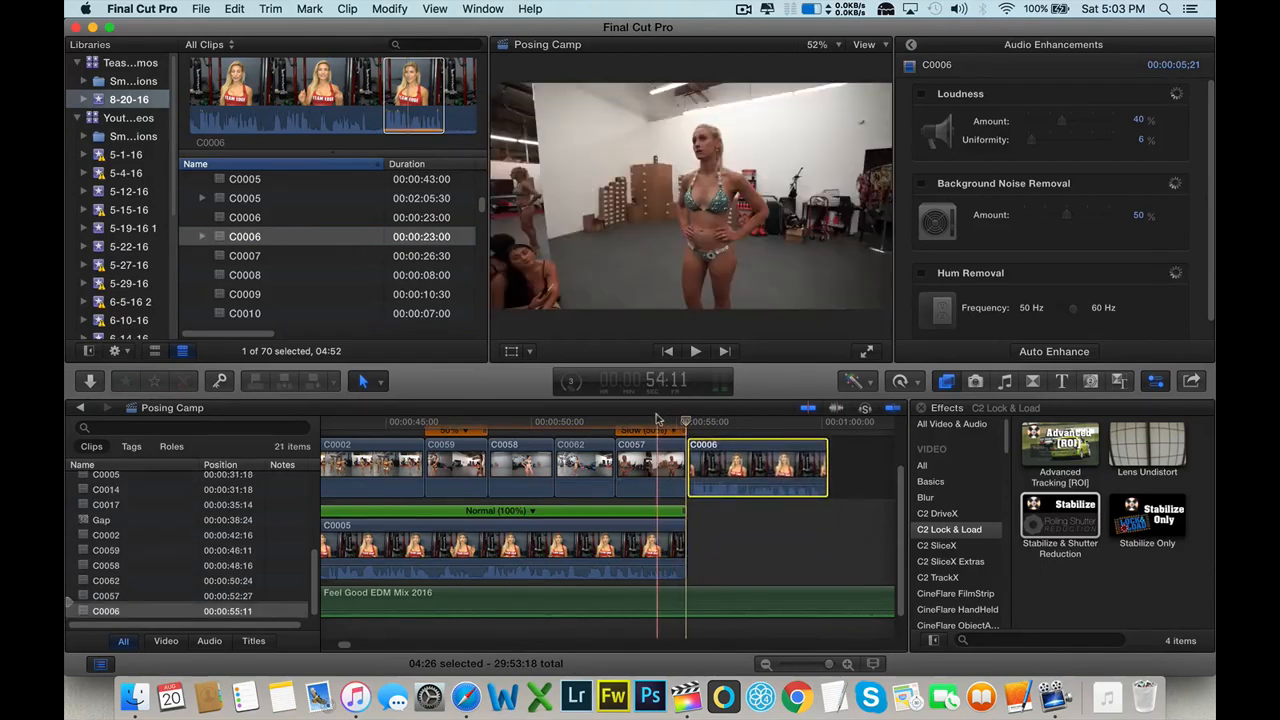
key("space")
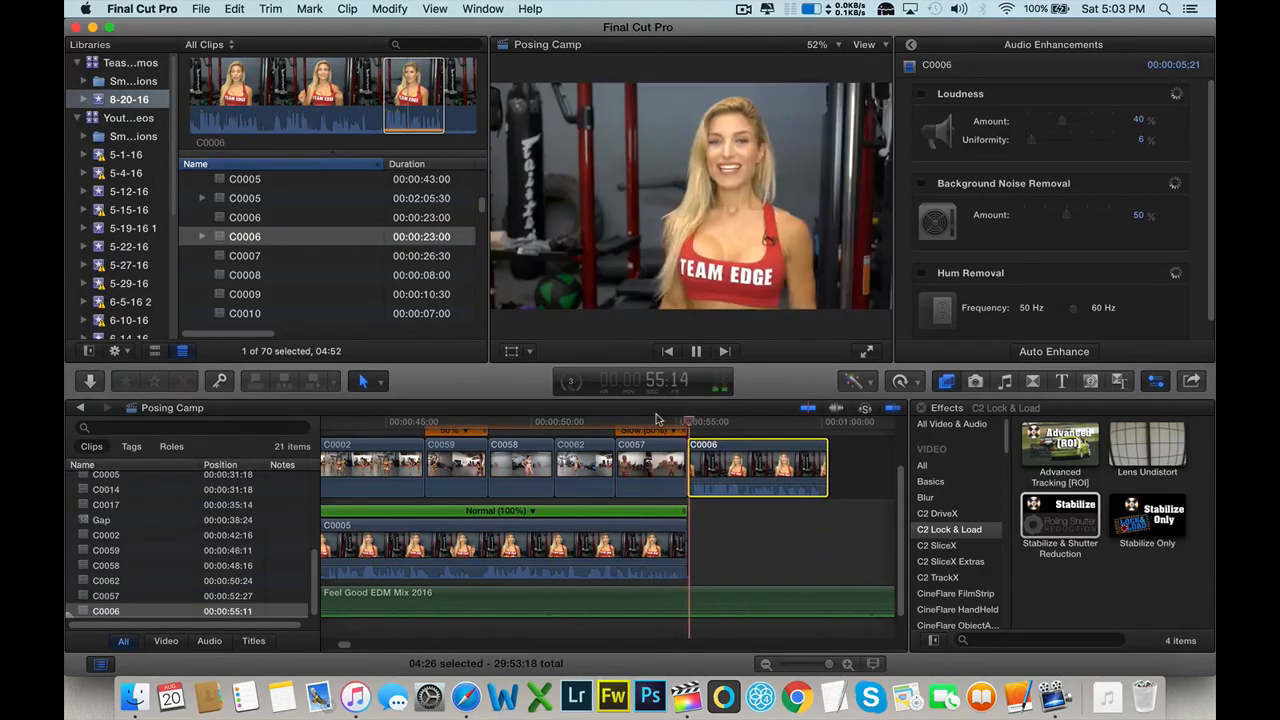
key("space")
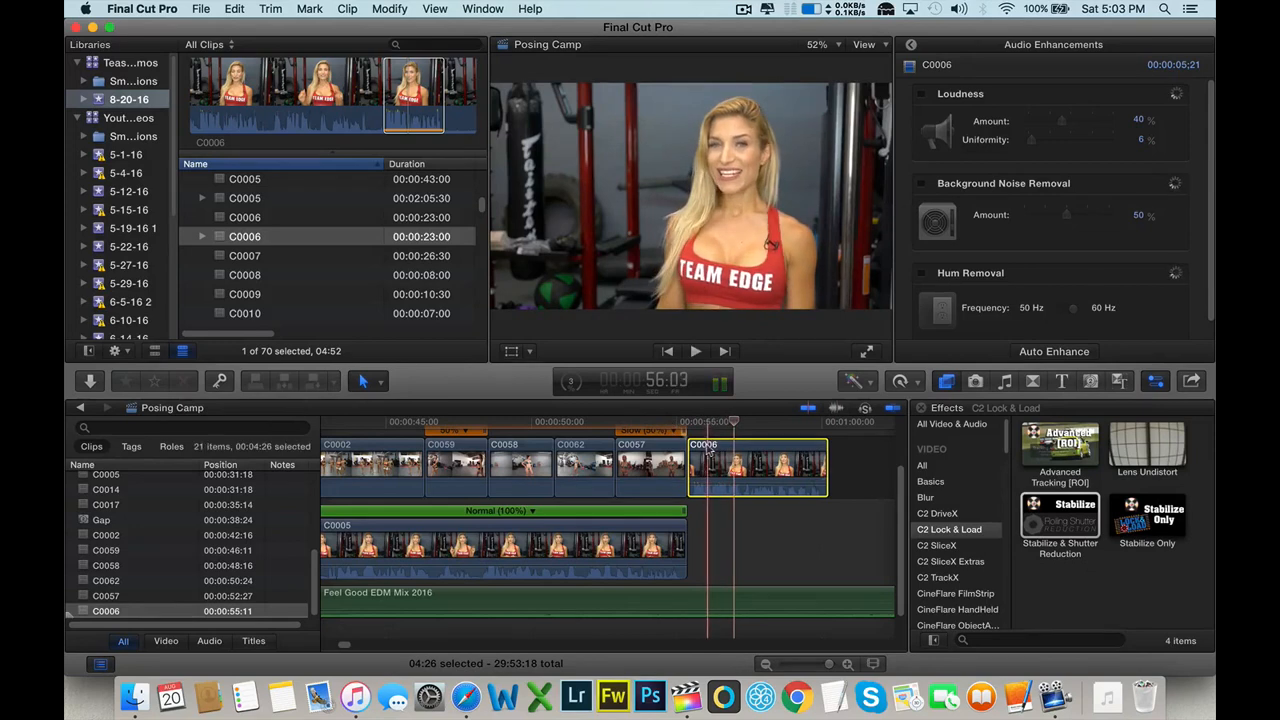
- Paste the volume and background noise removal attributes from C0005 onto C0006, and play back the ending
left_click(235, 9)
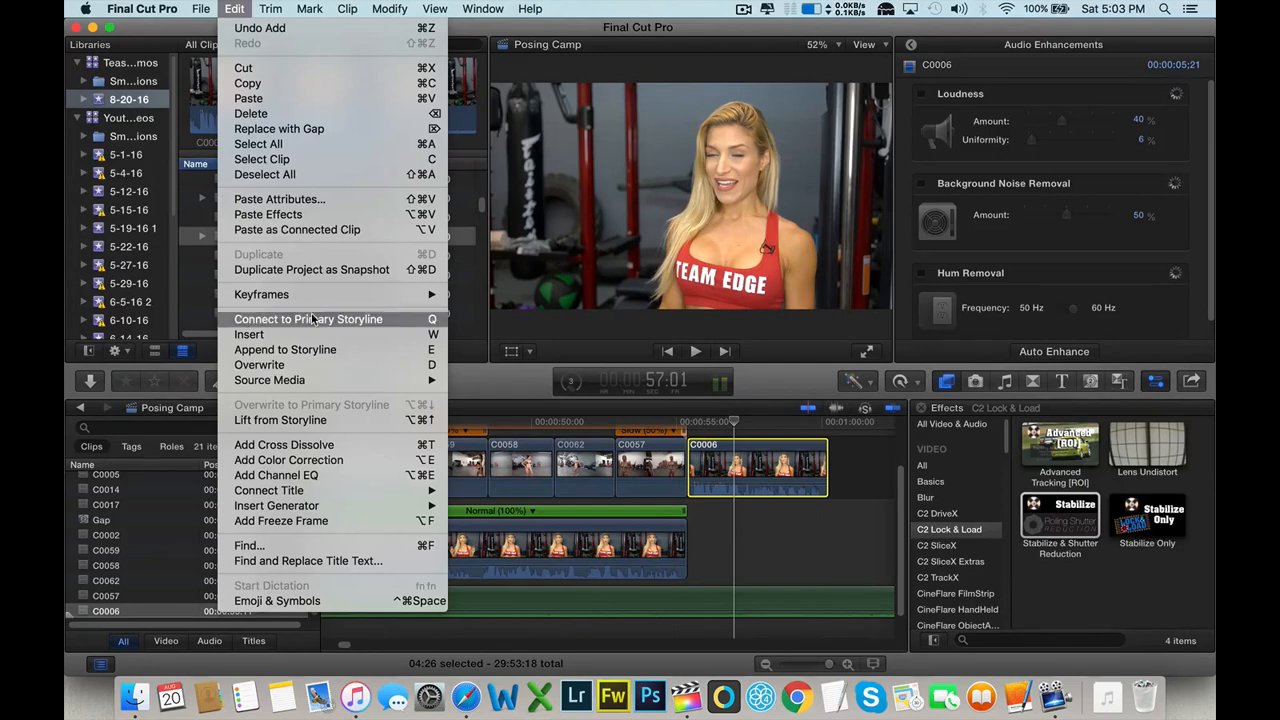
left_click(322, 214)
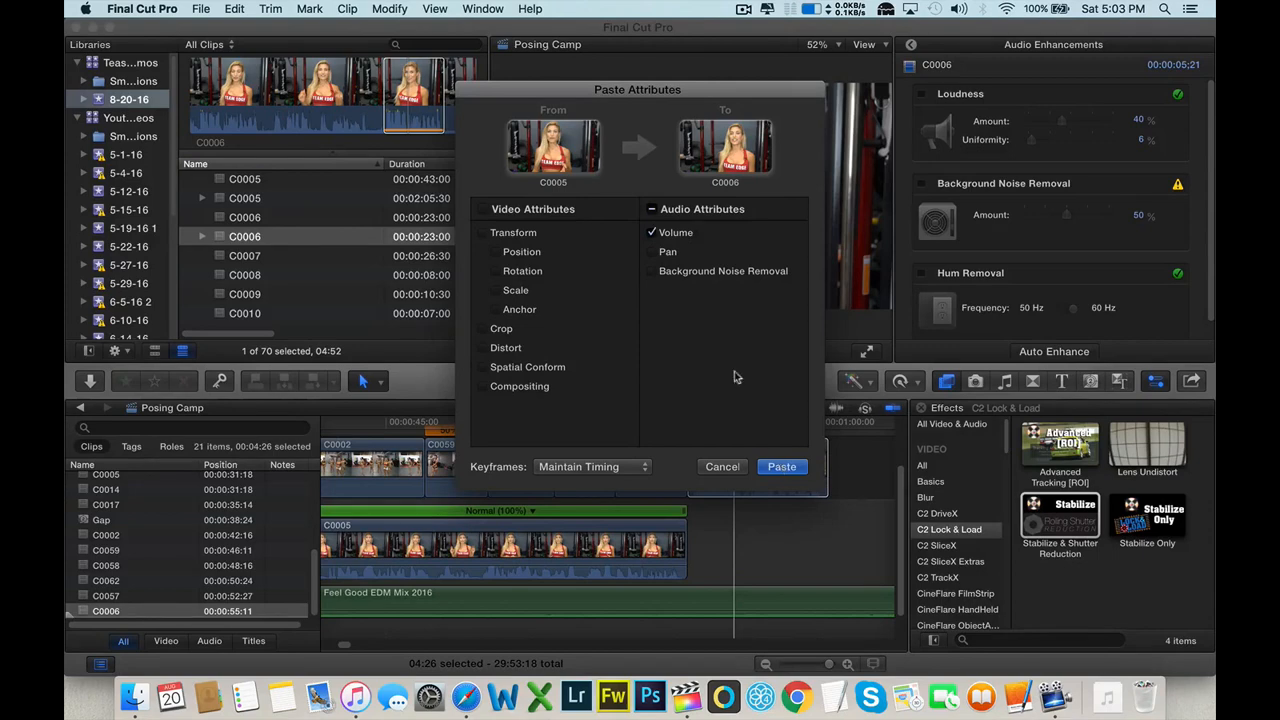
left_click(781, 467)
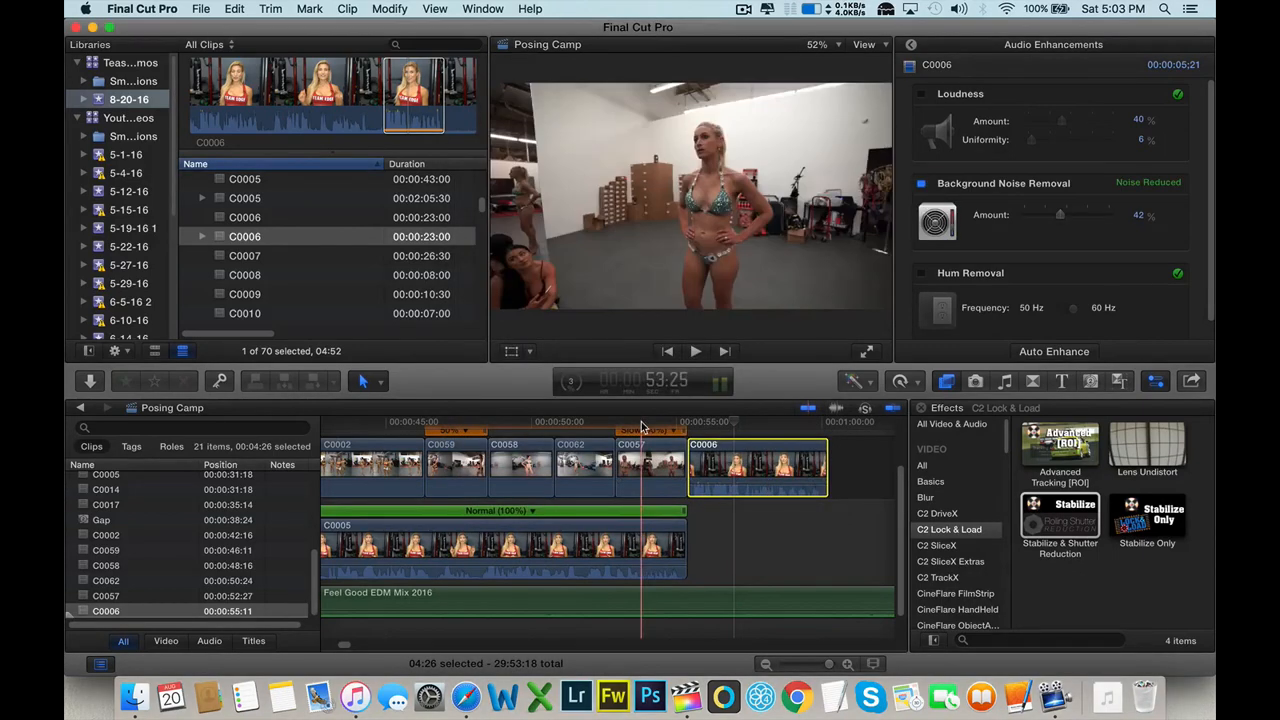
key("space")
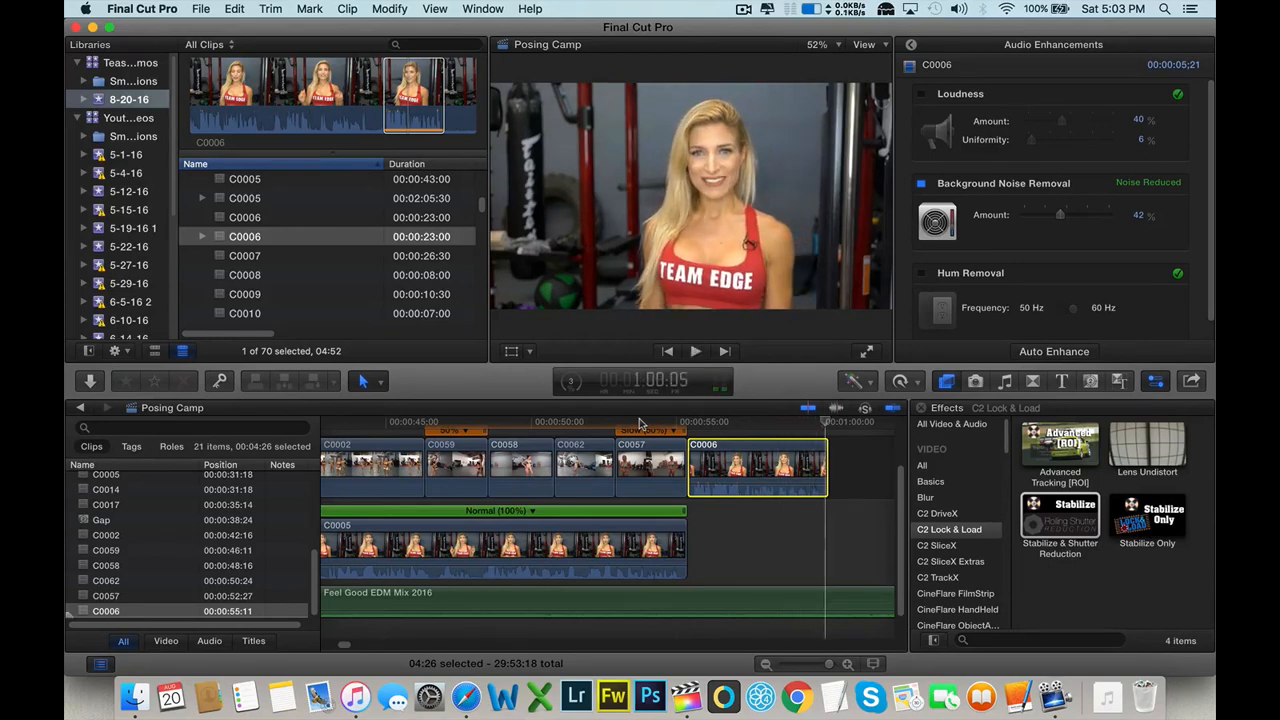
- Cut the Feel Good EDM Mix 2016 music at 1:00:07, where C0006 ends, and delete the excess music and the leftover gap
left_click(828, 437)
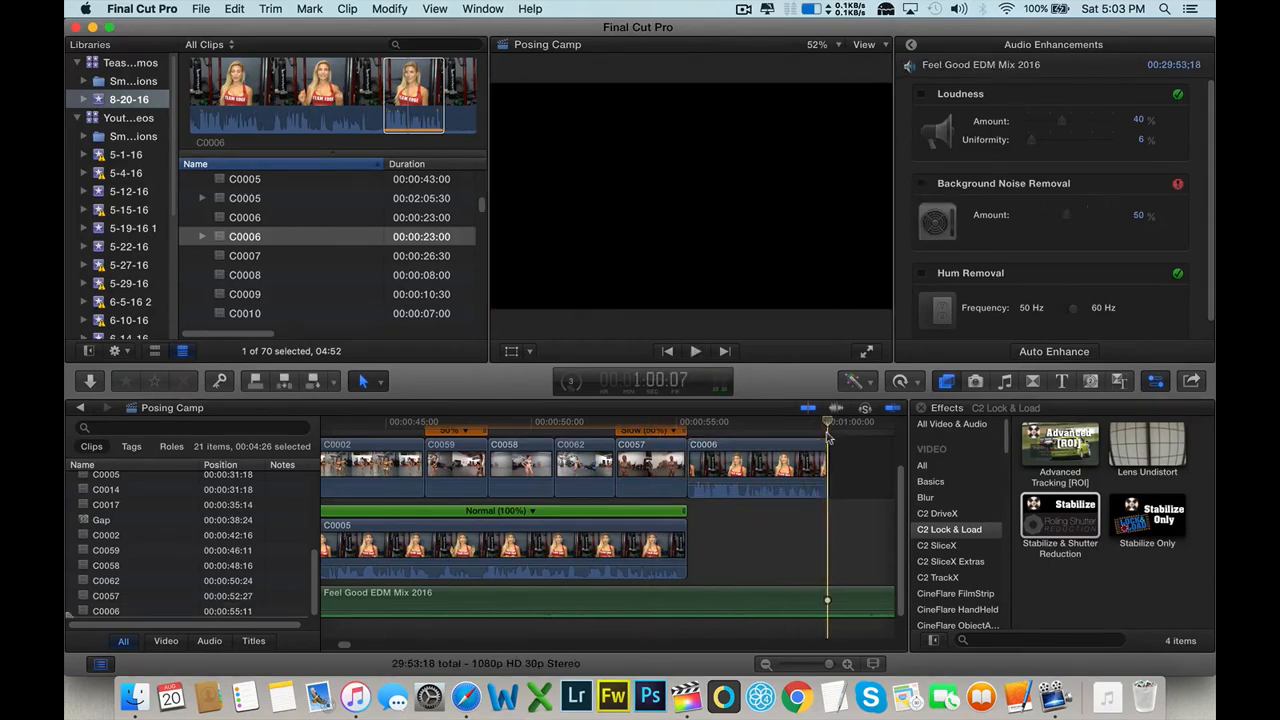
left_click(832, 605)
key("a")
left_click(839, 518)
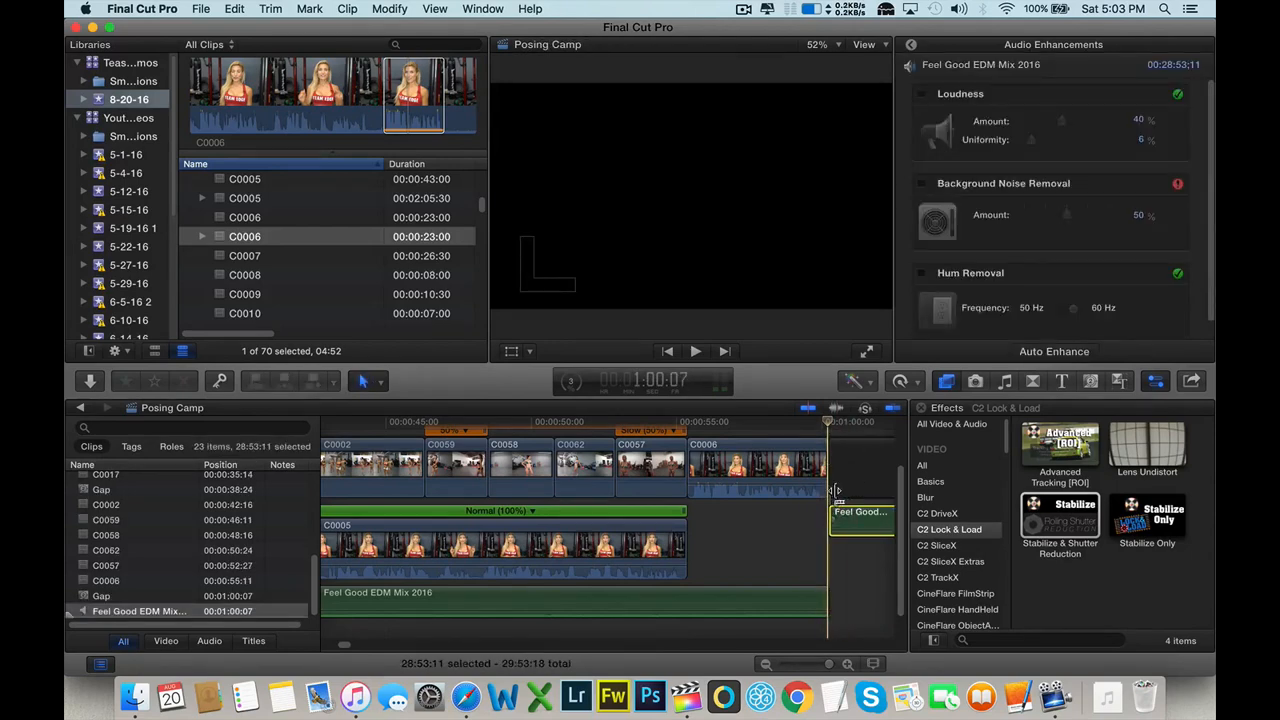
left_click(840, 478)
key("Delete")
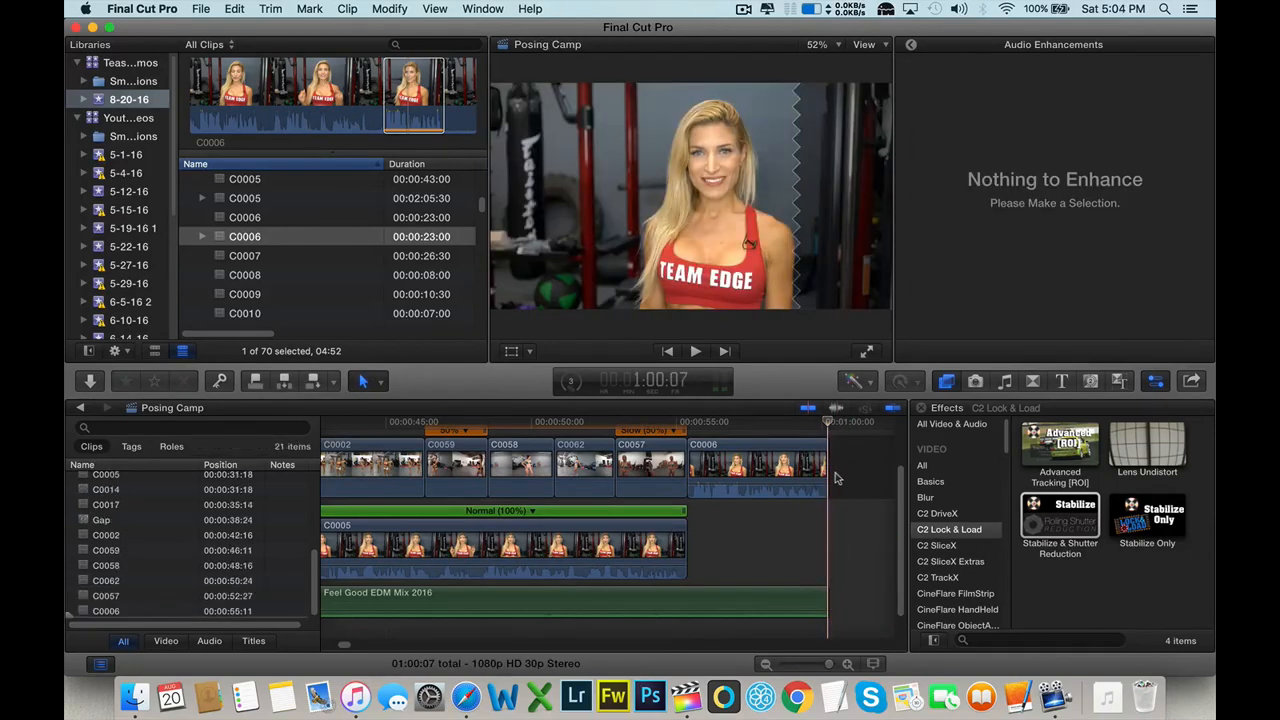
- Play back the opening seconds of the Posing Camp project and show more of its timeline
left_click(702, 422)
key("space")
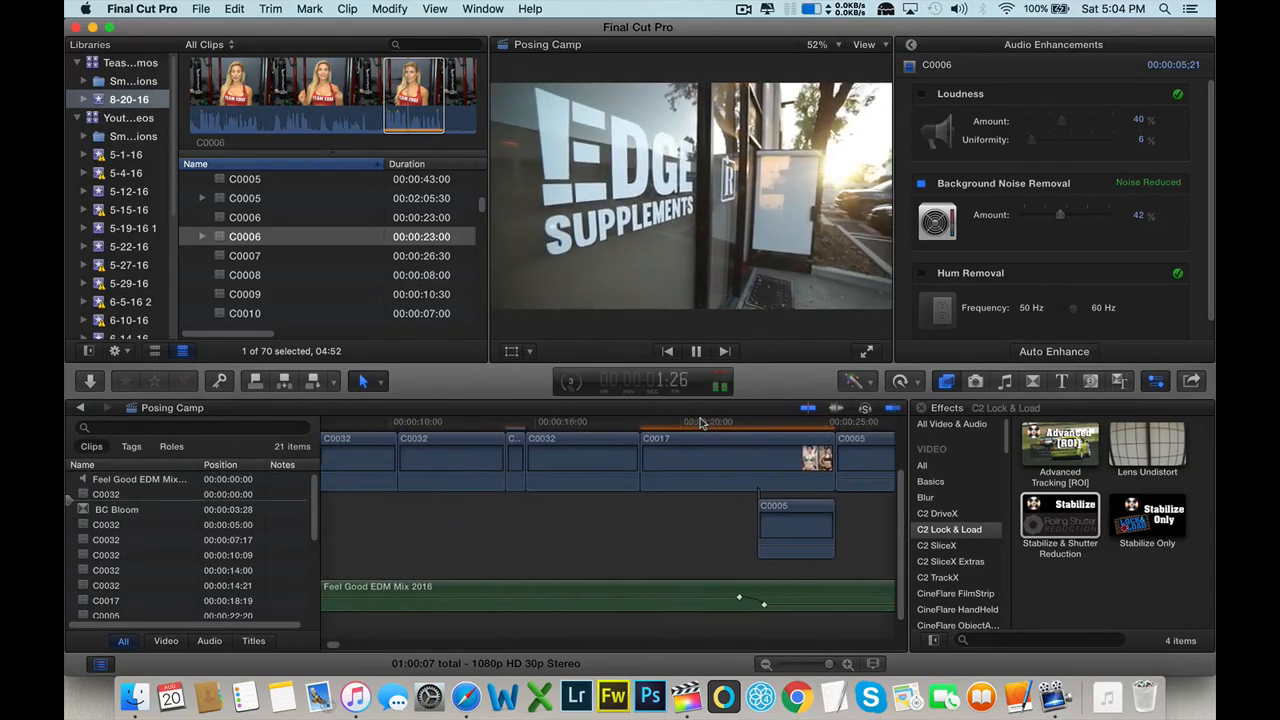
key("space")
key("super+minus")
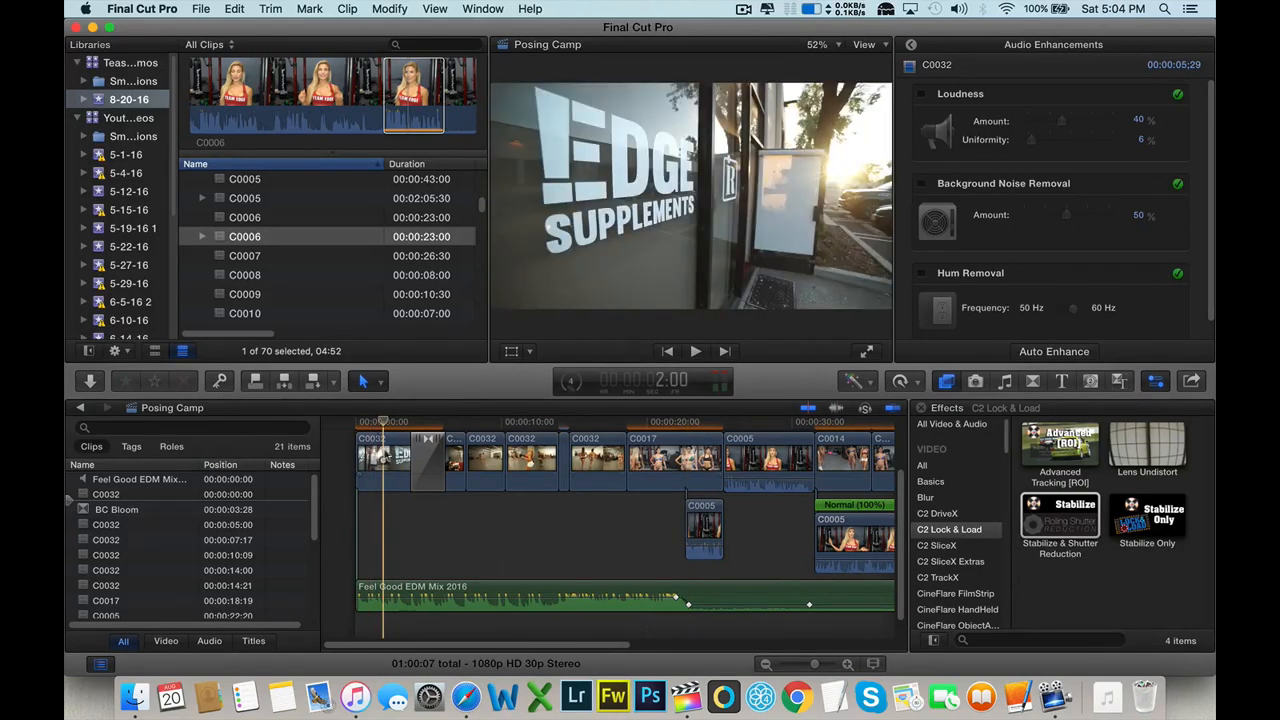
- Browse the complete video effects collection and filter it by "color"
left_click(925, 466)
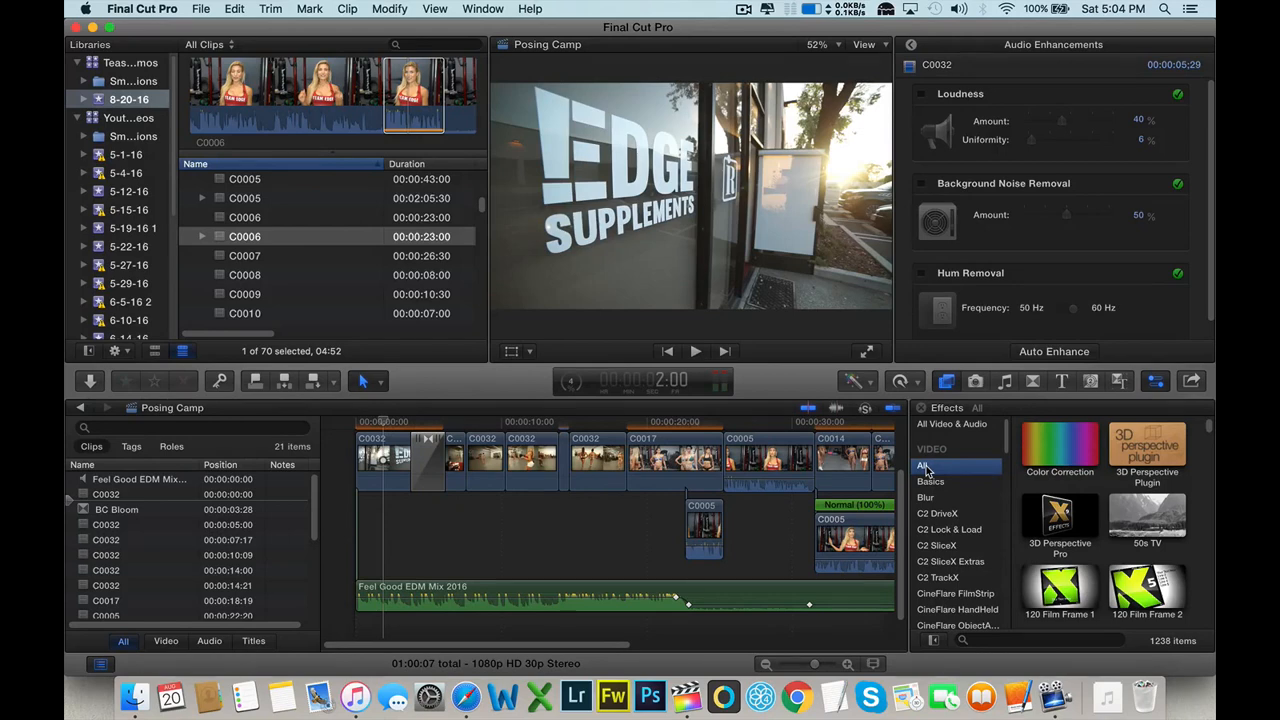
scroll(1106, 516, "down", 10)
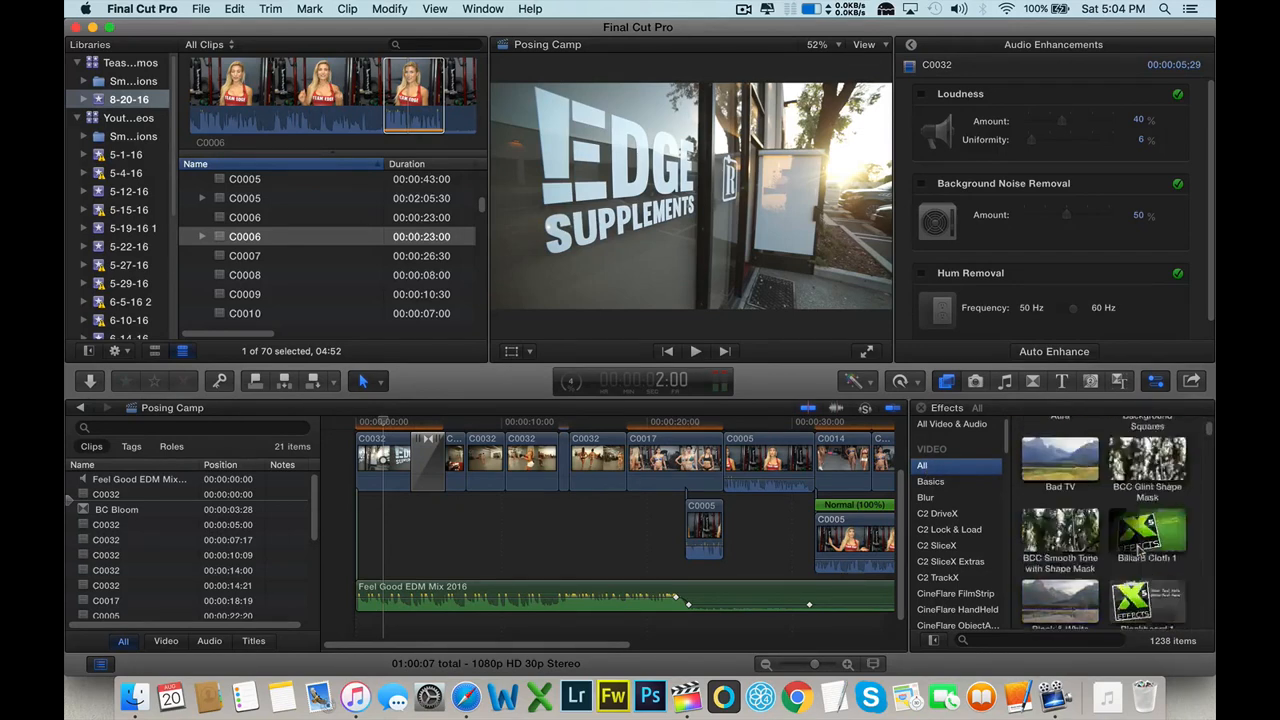
scroll(1138, 548, "down", 10)
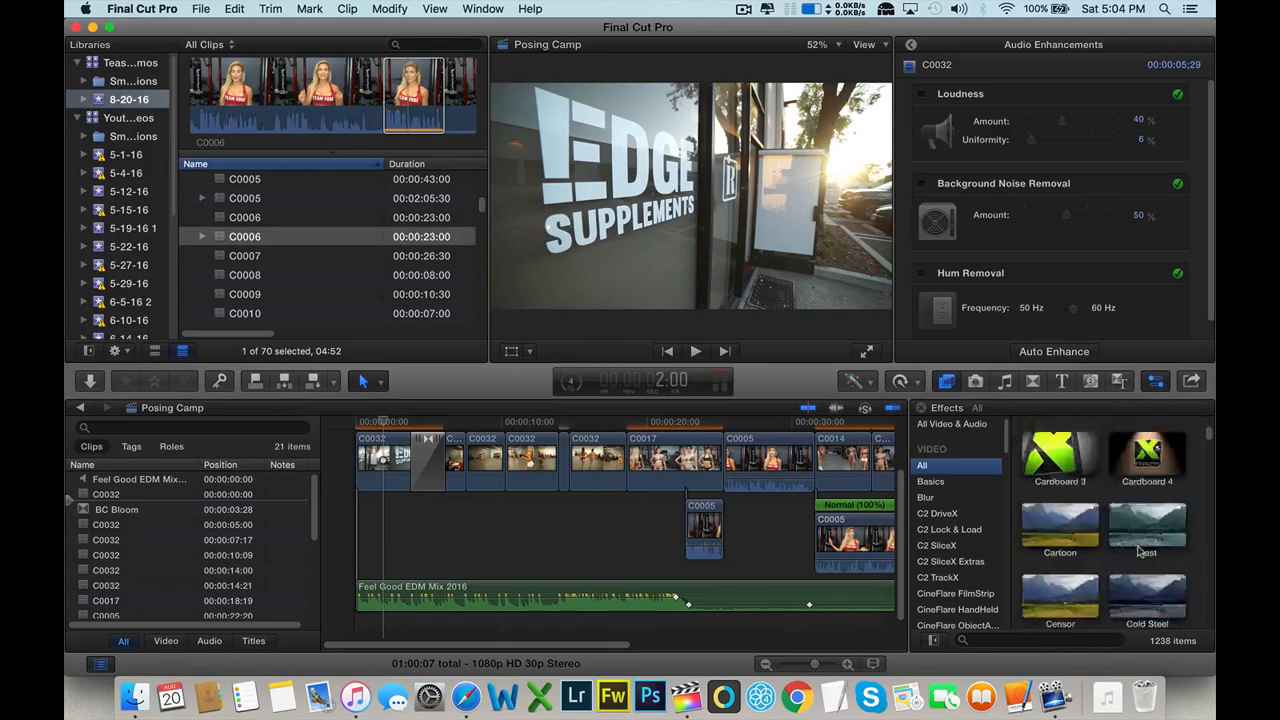
scroll(1143, 550, "down", 10)
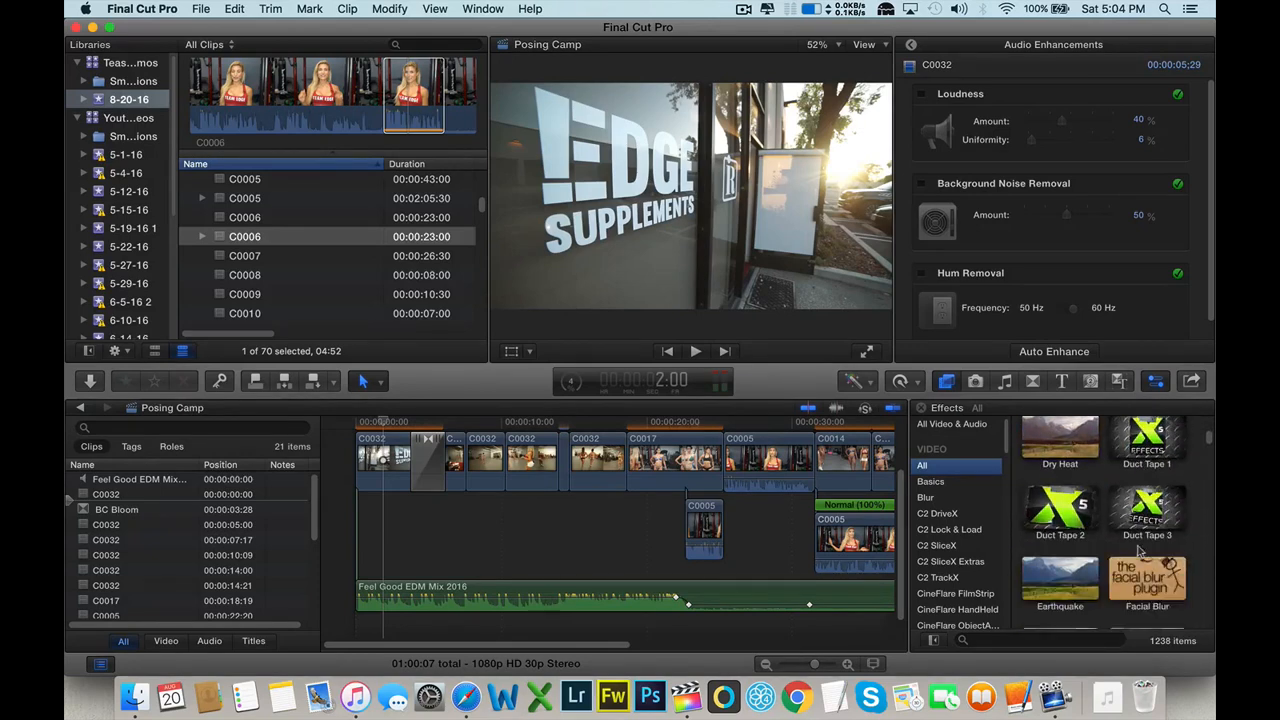
scroll(1140, 550, "down", 10)
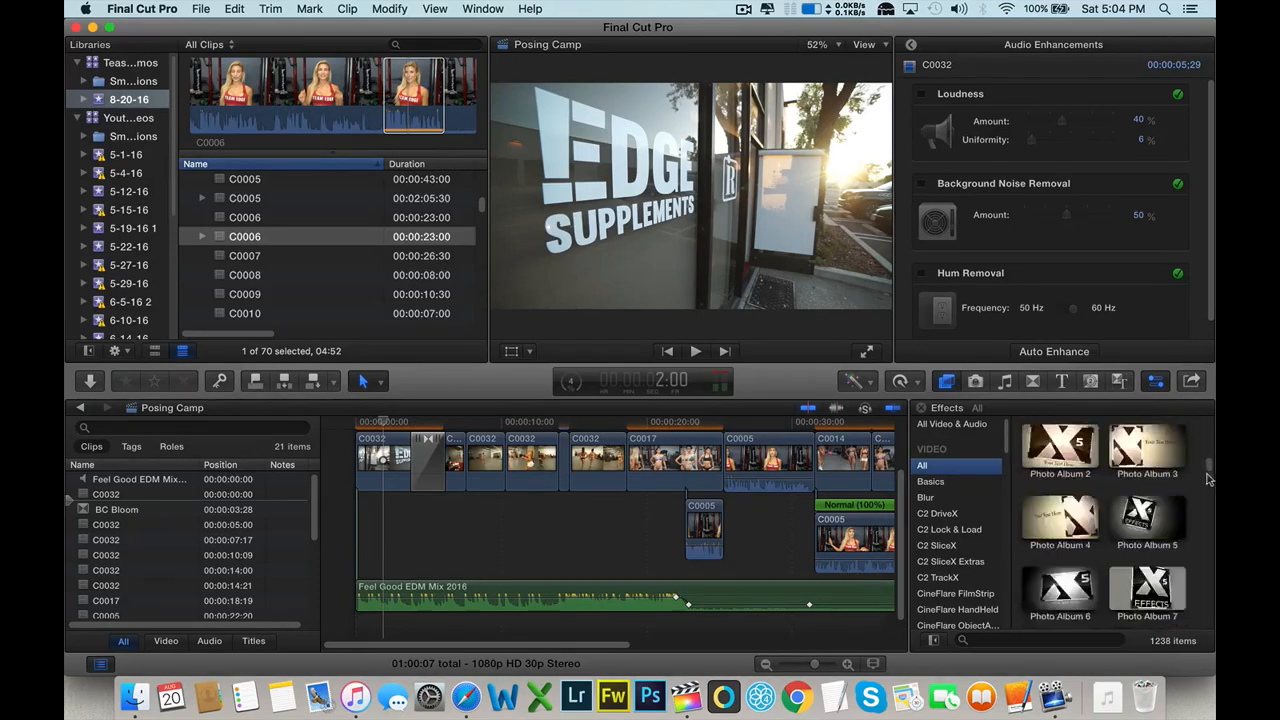
left_click_drag(1209, 543, 1209, 585)
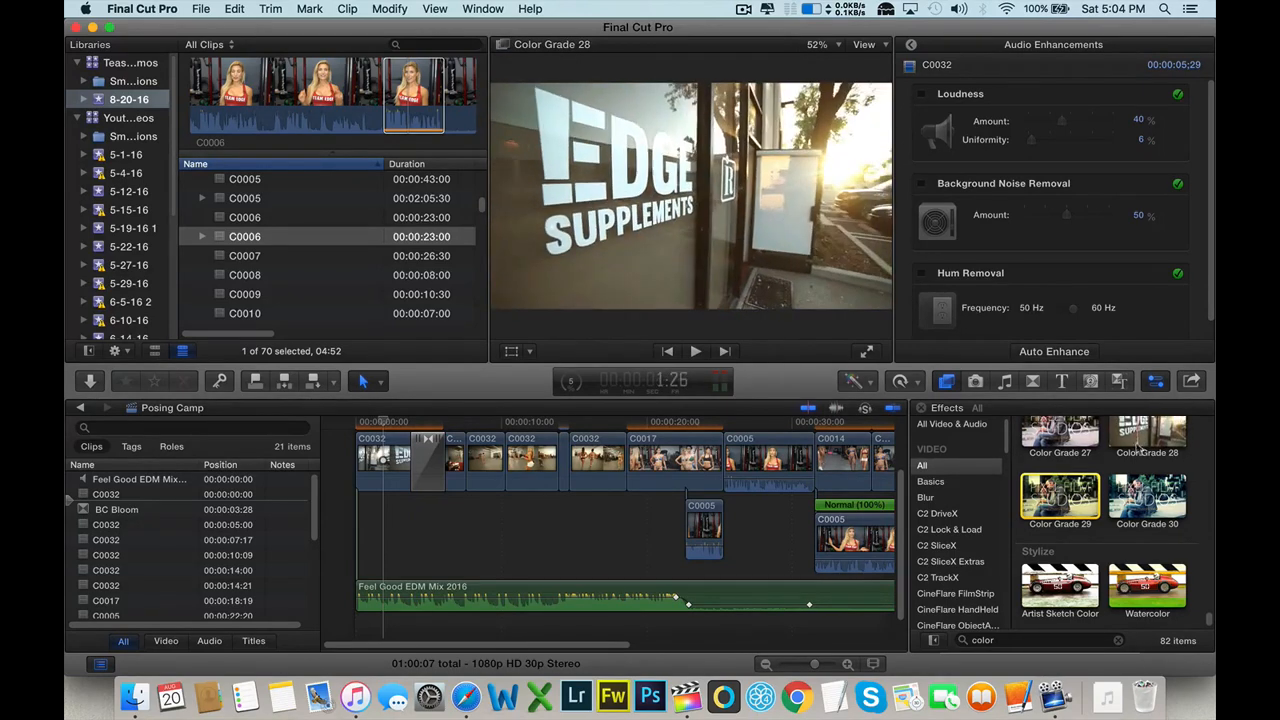
- Preview the Color Grade effects on the opening C0032 clip and apply Color Grade 20 to it
scroll(1140, 455, "up", 3)
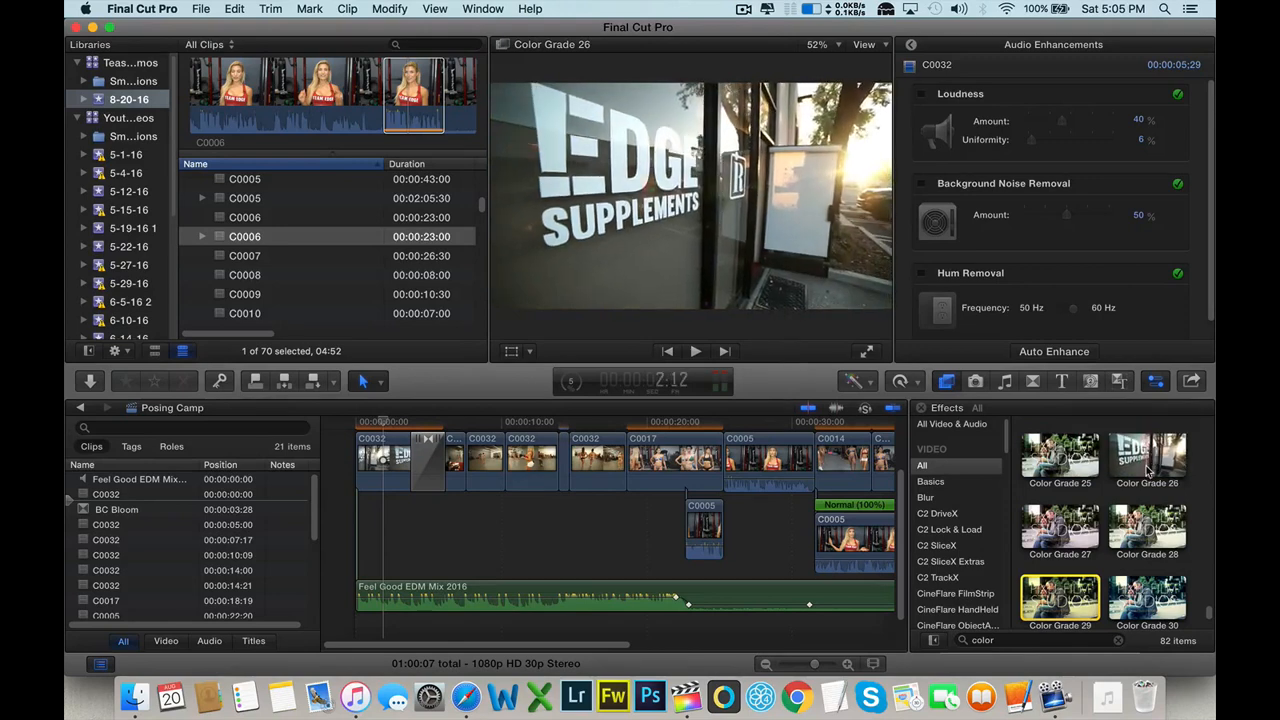
scroll(1147, 470, "up", 2)
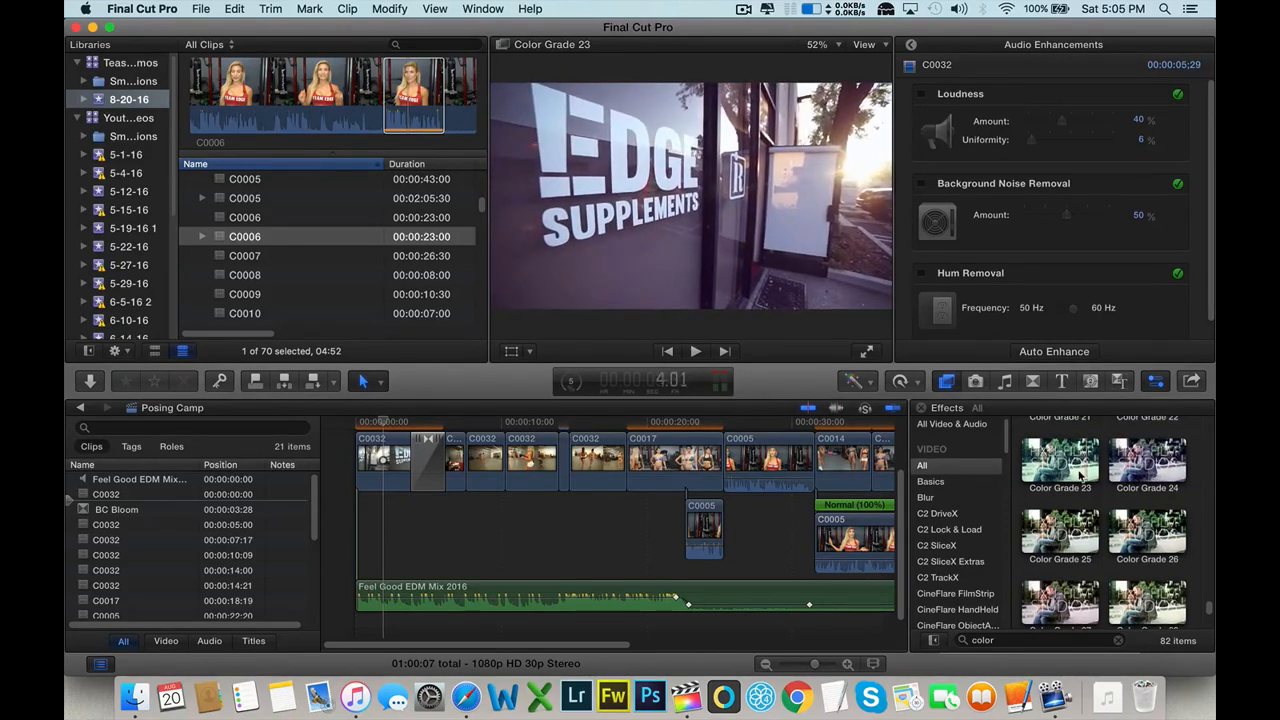
scroll(1076, 478, "up", 2)
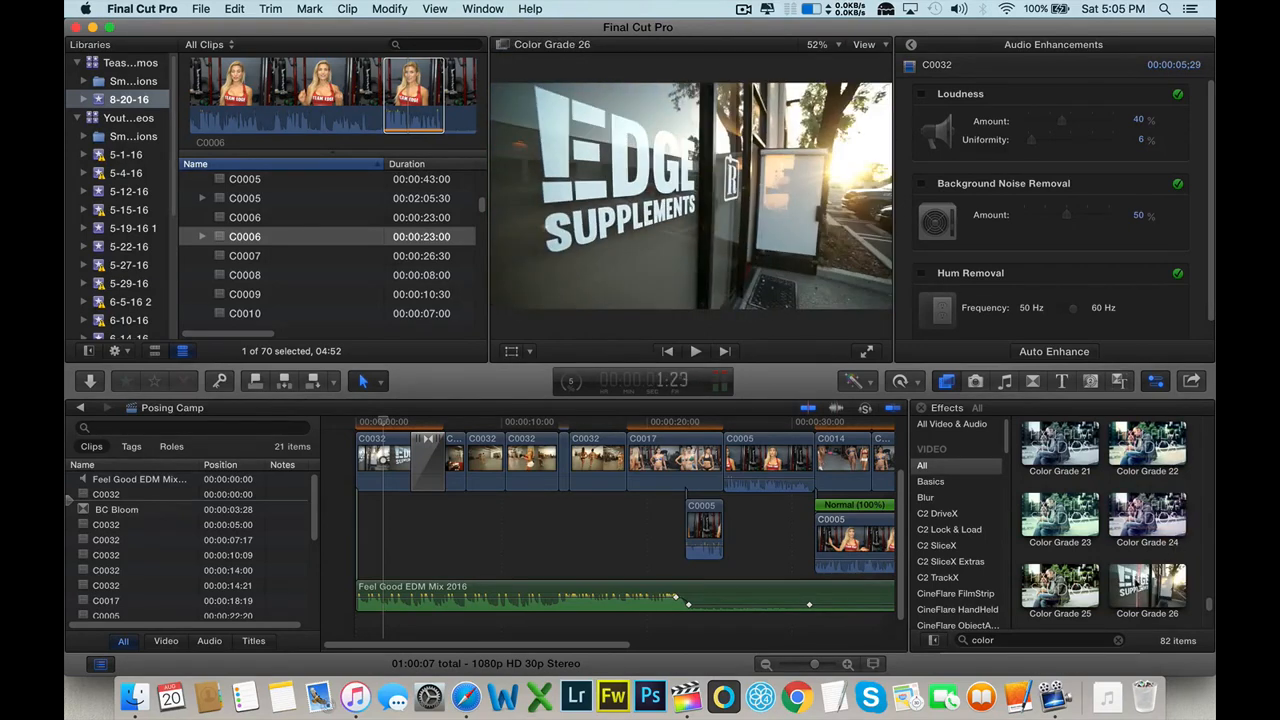
scroll(1150, 470, "up", 1)
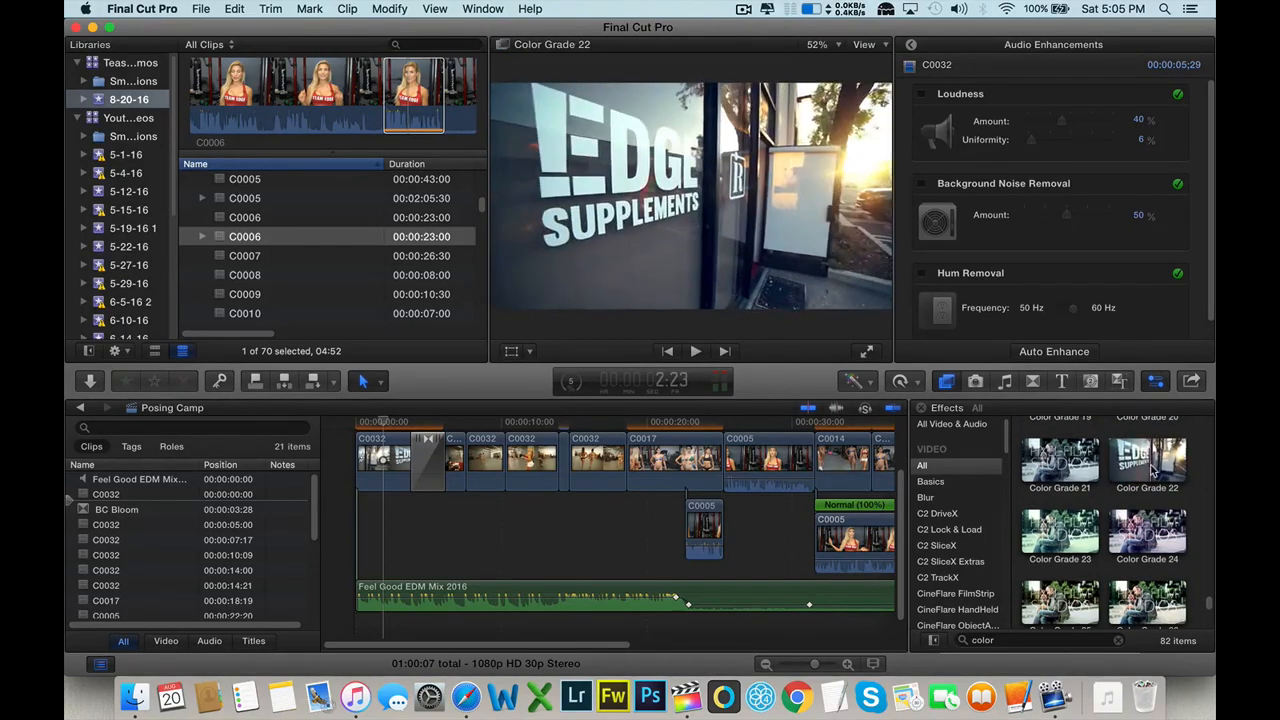
scroll(1170, 470, "up", 2)
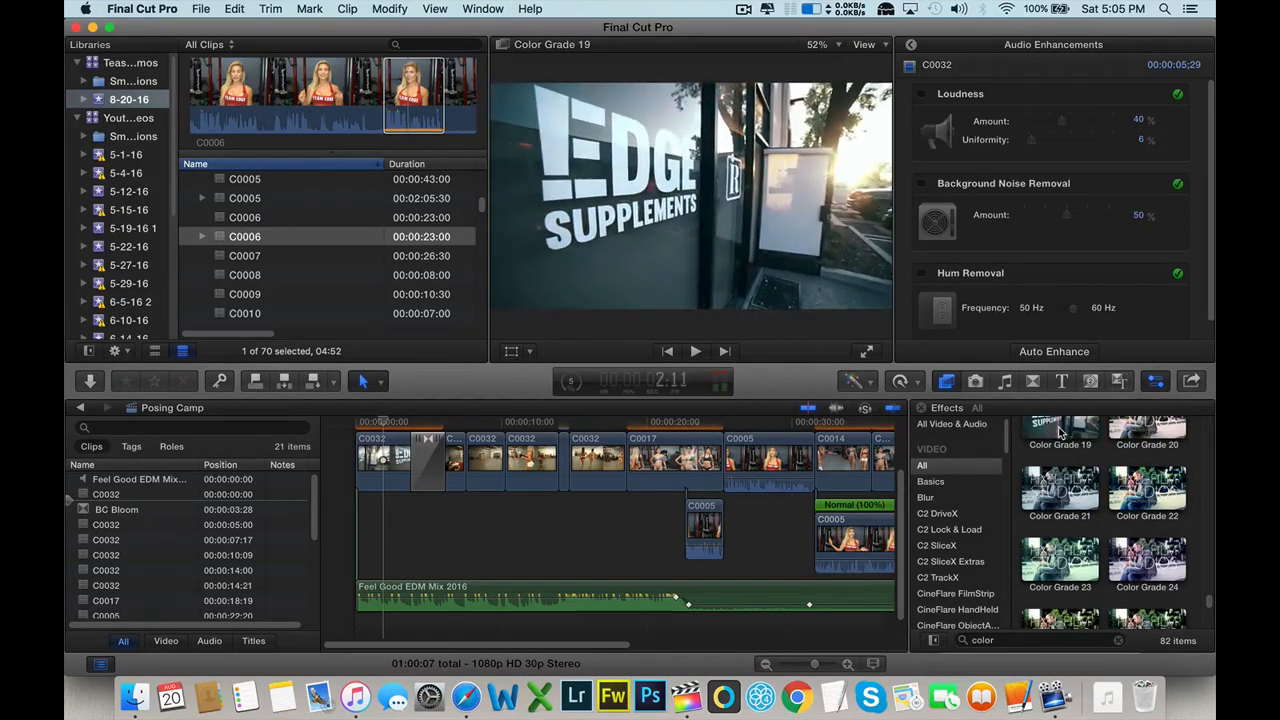
scroll(1065, 435, "up", 5)
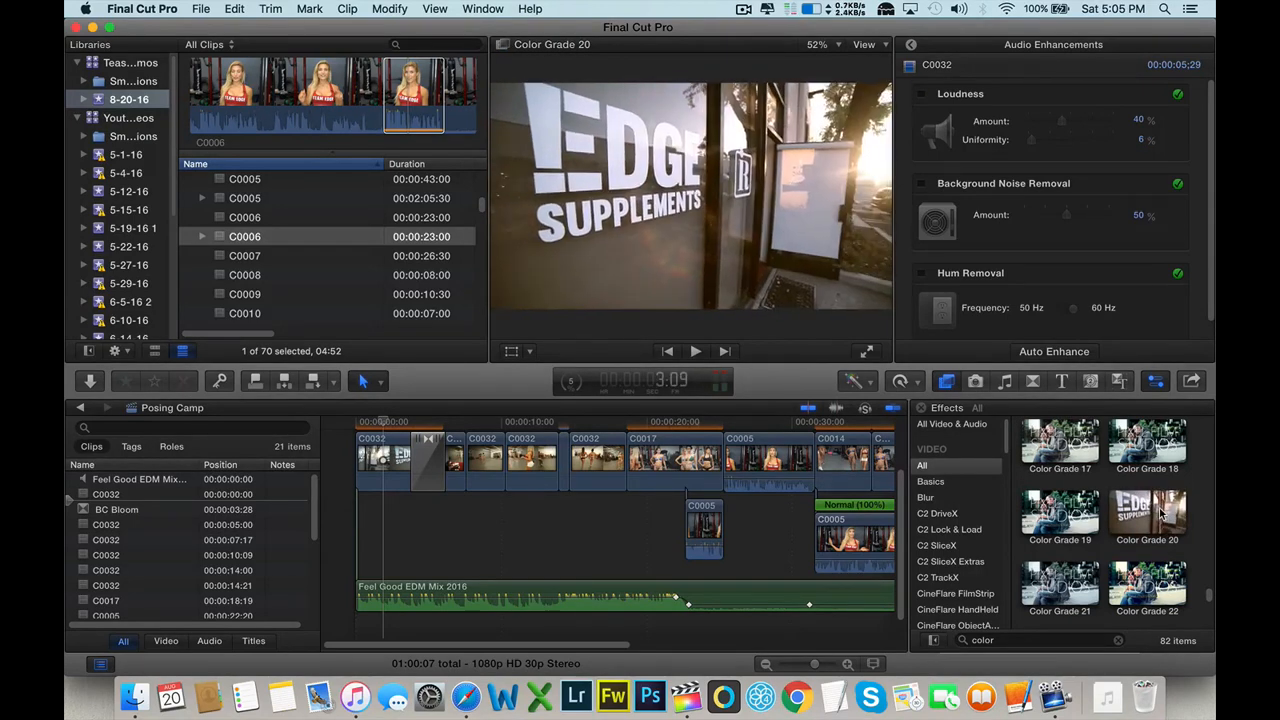
left_click_drag(1183, 512, 390, 465)
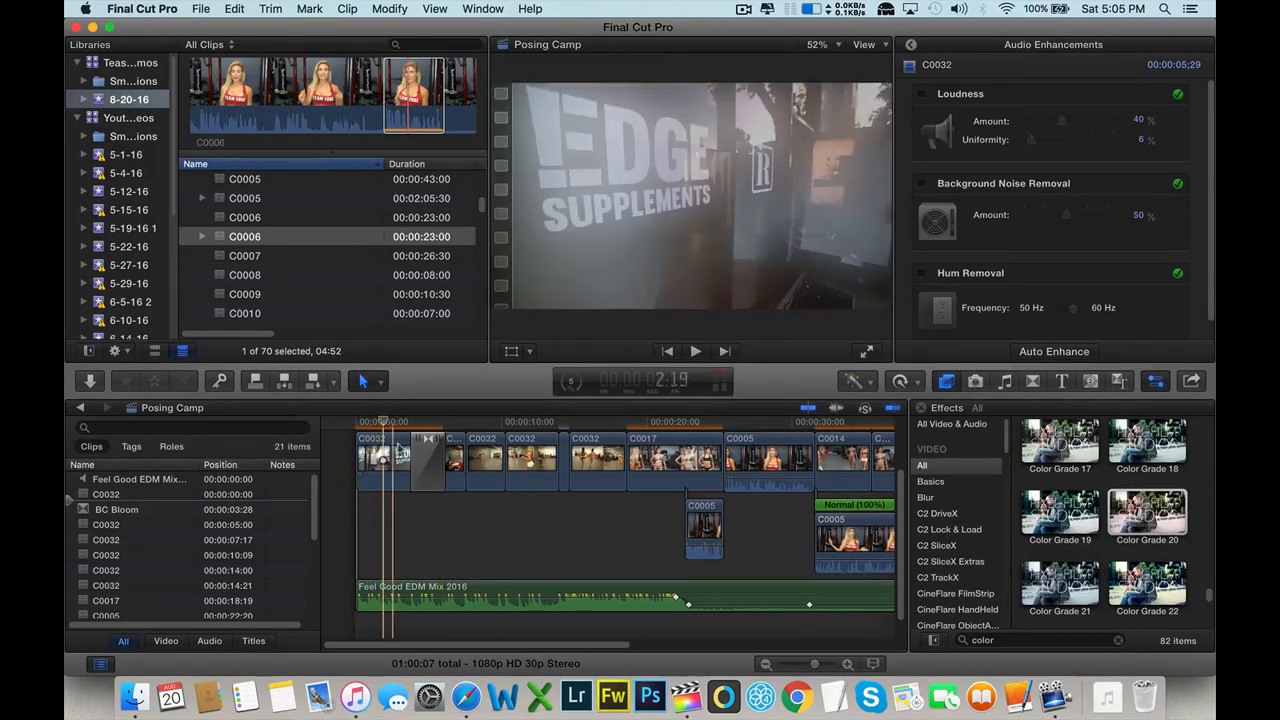
- Search the effects for "white" and apply the Editor Essentials White Balance effect to the C0032 clip directly before C0017
left_click(453, 457)
key("space")
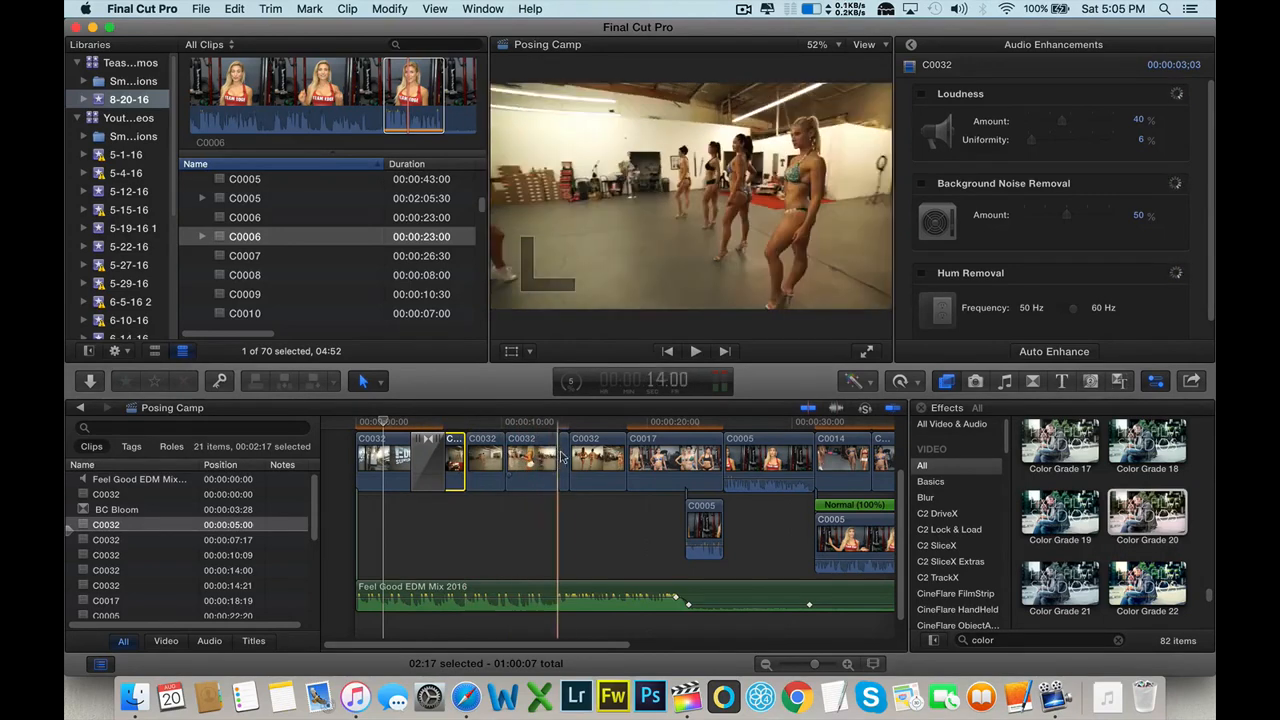
left_click(603, 461)
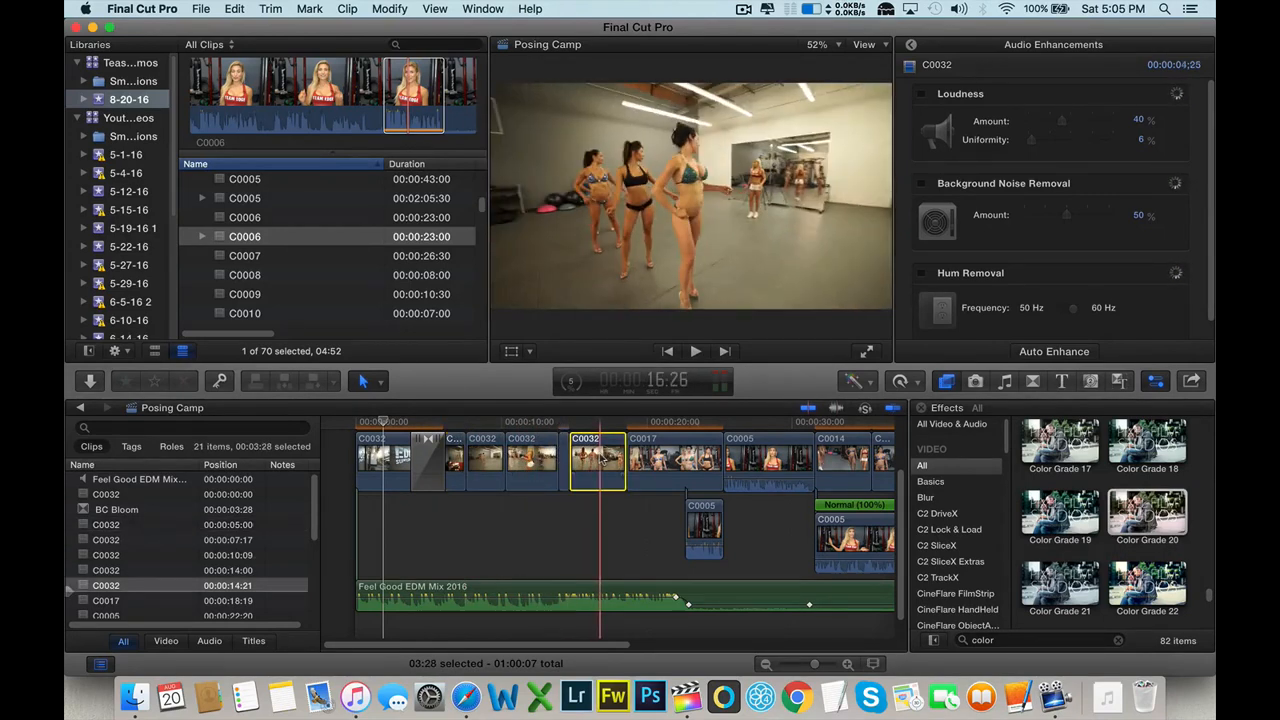
left_click(601, 462)
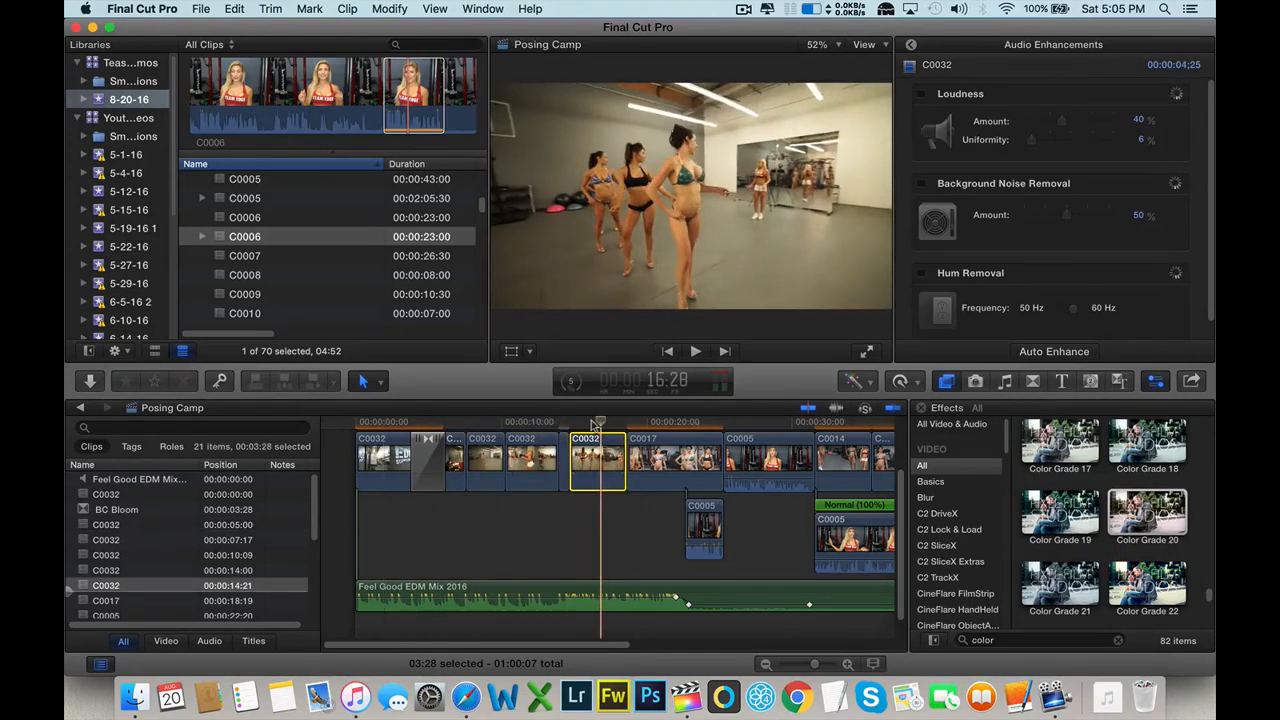
left_click(1116, 641)
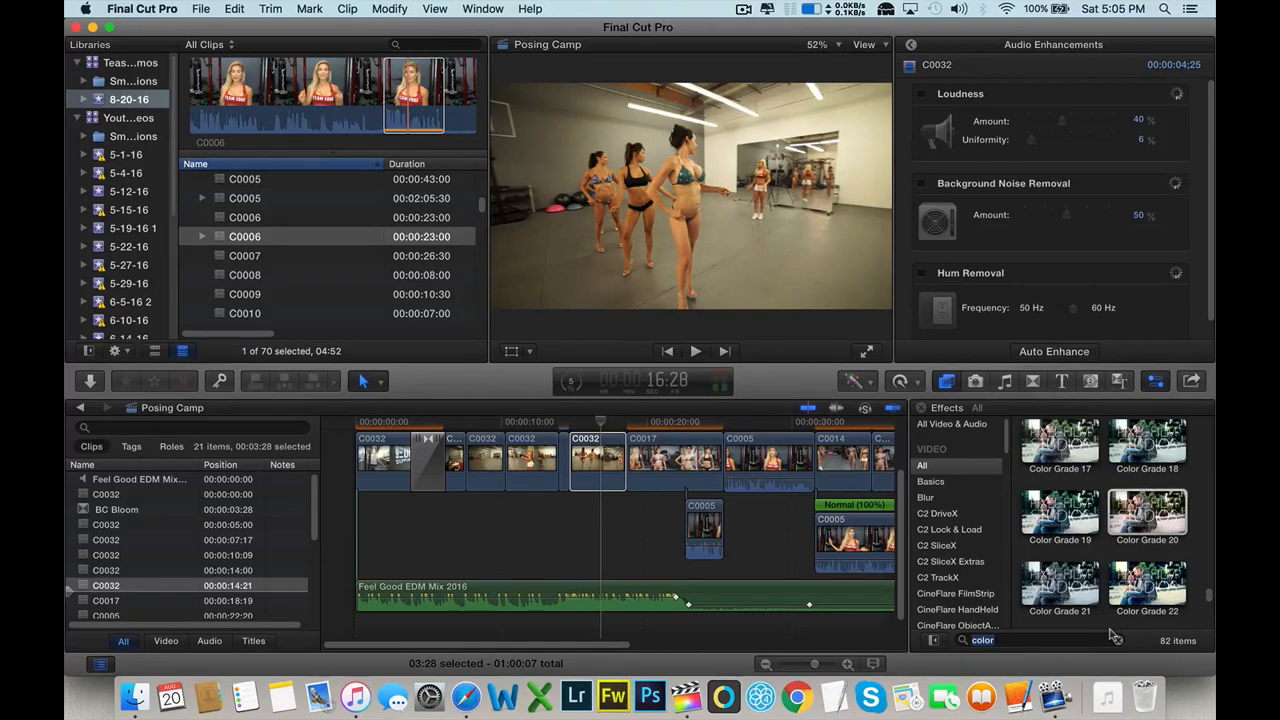
key("BackSpace")
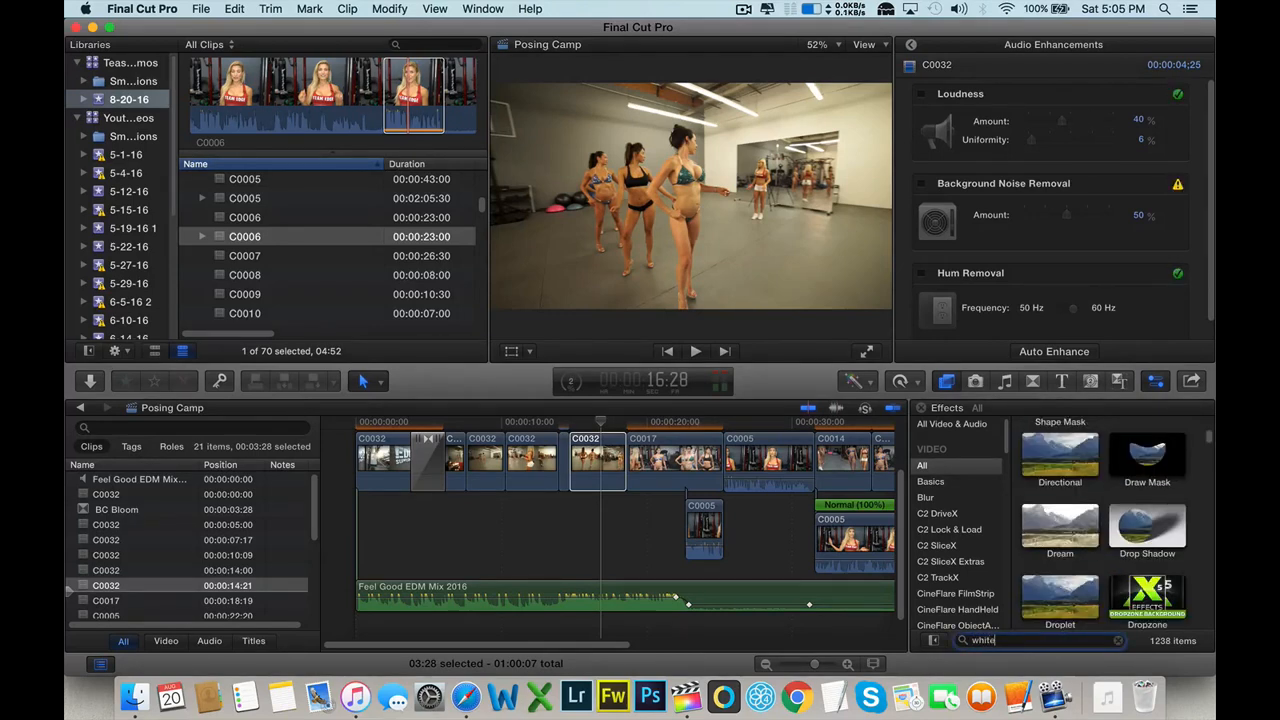
left_click_drag(1045, 497, 578, 449)
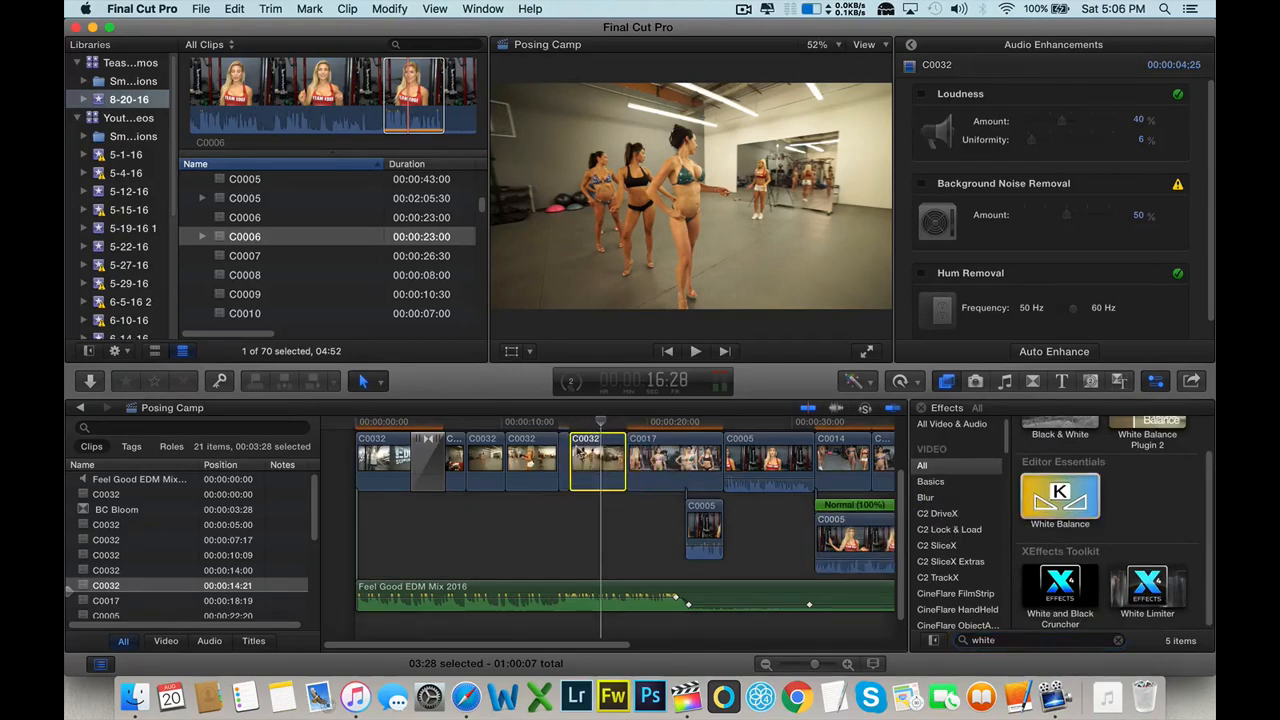
- Set the White Balance temperature shift of the C0032 clip before C0017 to 2165
left_click(911, 45)
left_click(1060, 128)
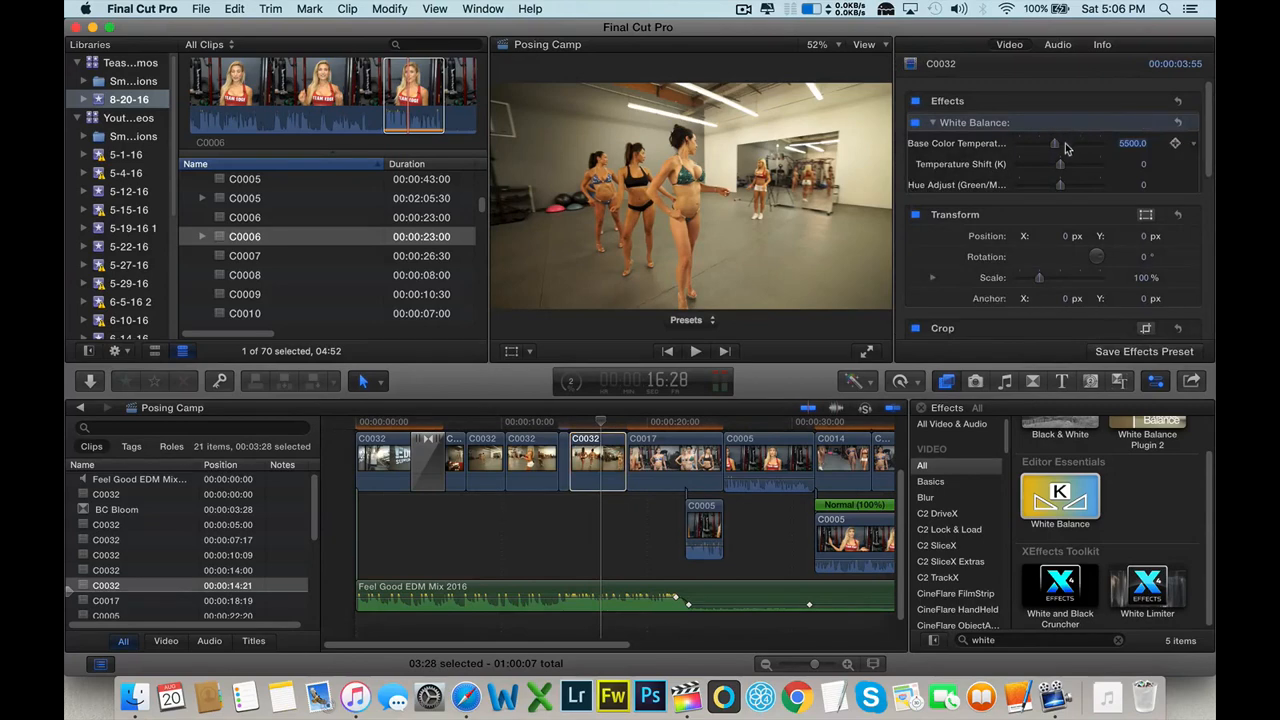
mouse_move(1060, 149)
left_mouse_down()
mouse_move(1080, 147)
mouse_move(1062, 167)
left_mouse_up()
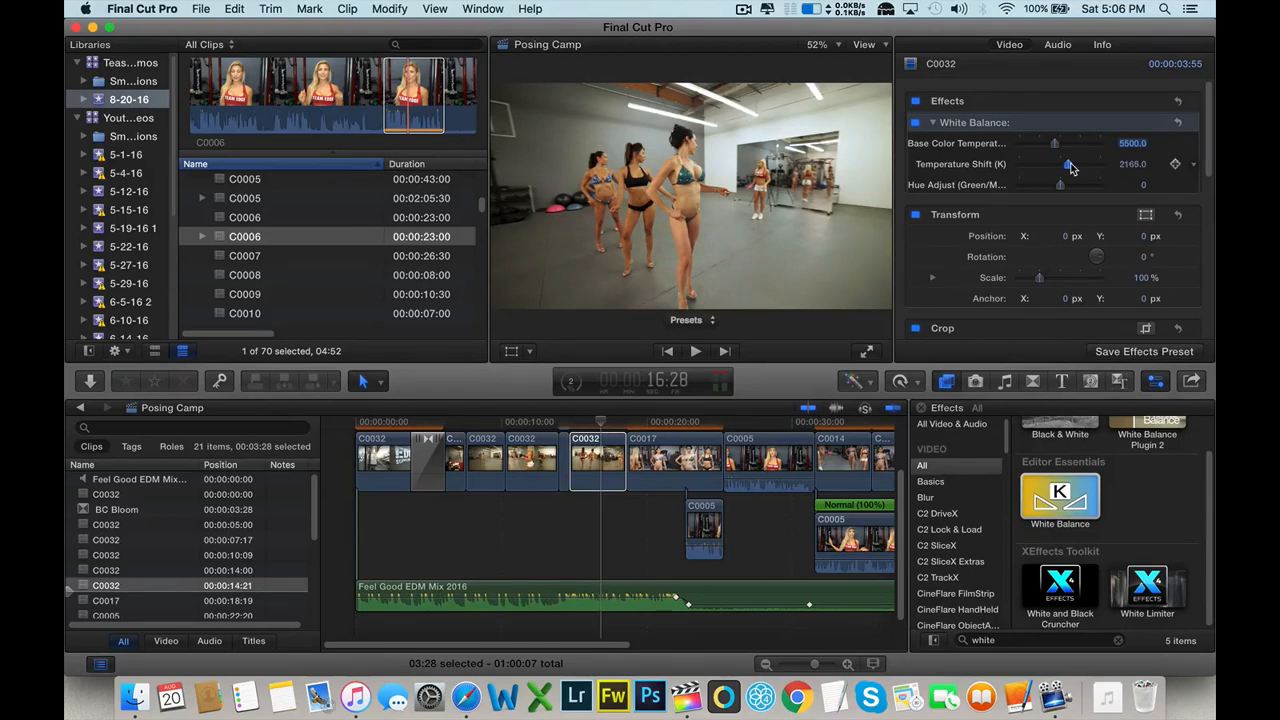
left_click(598, 462)
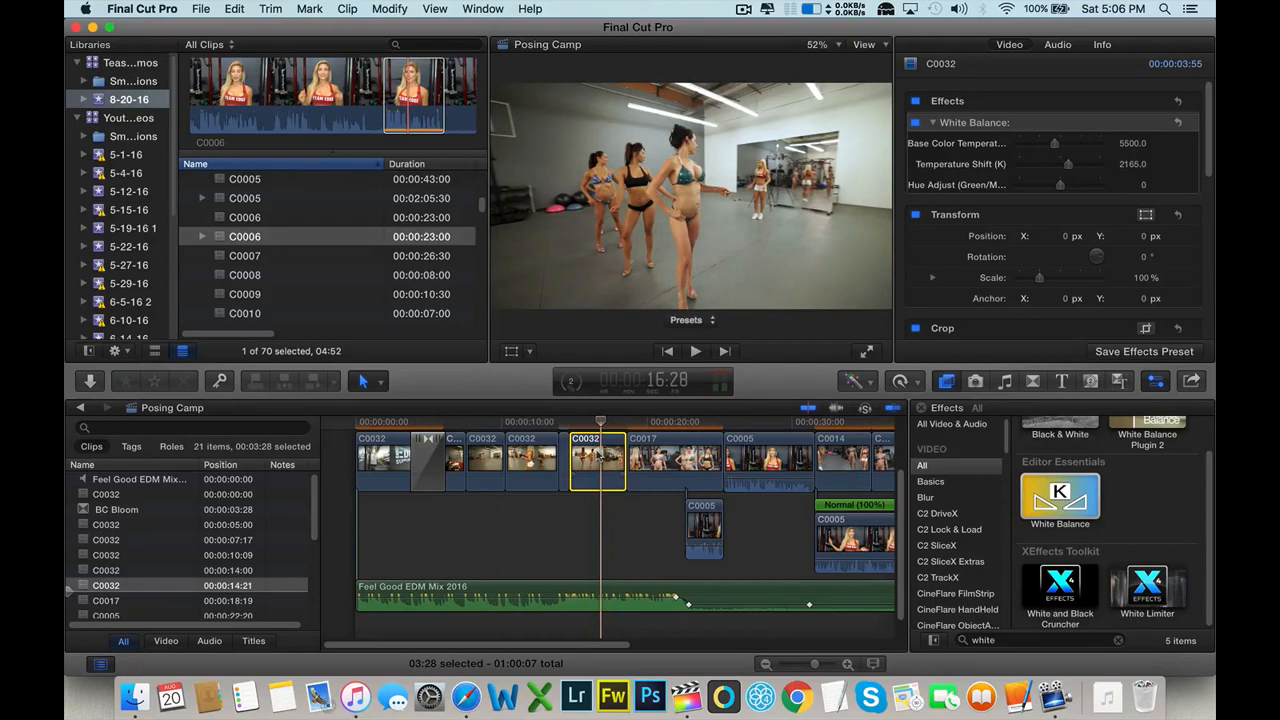
scroll(597, 454, "right", 10)
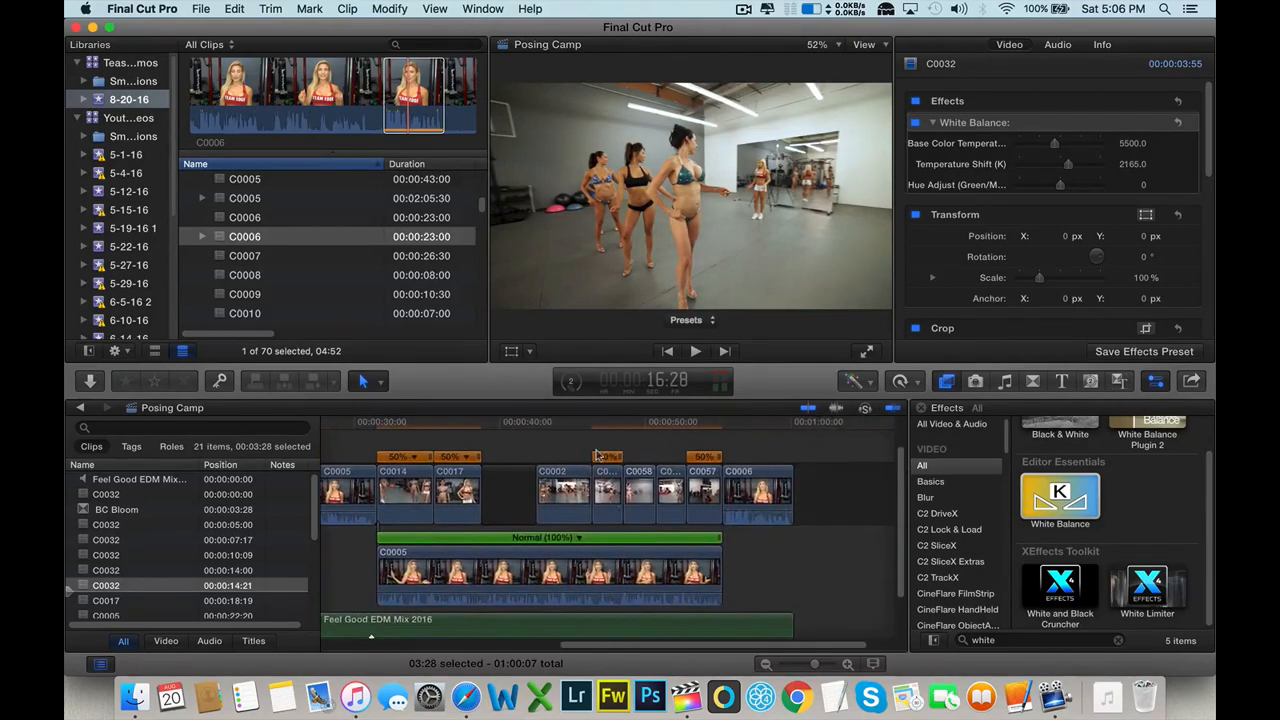
left_click_drag(651, 424, 659, 483)
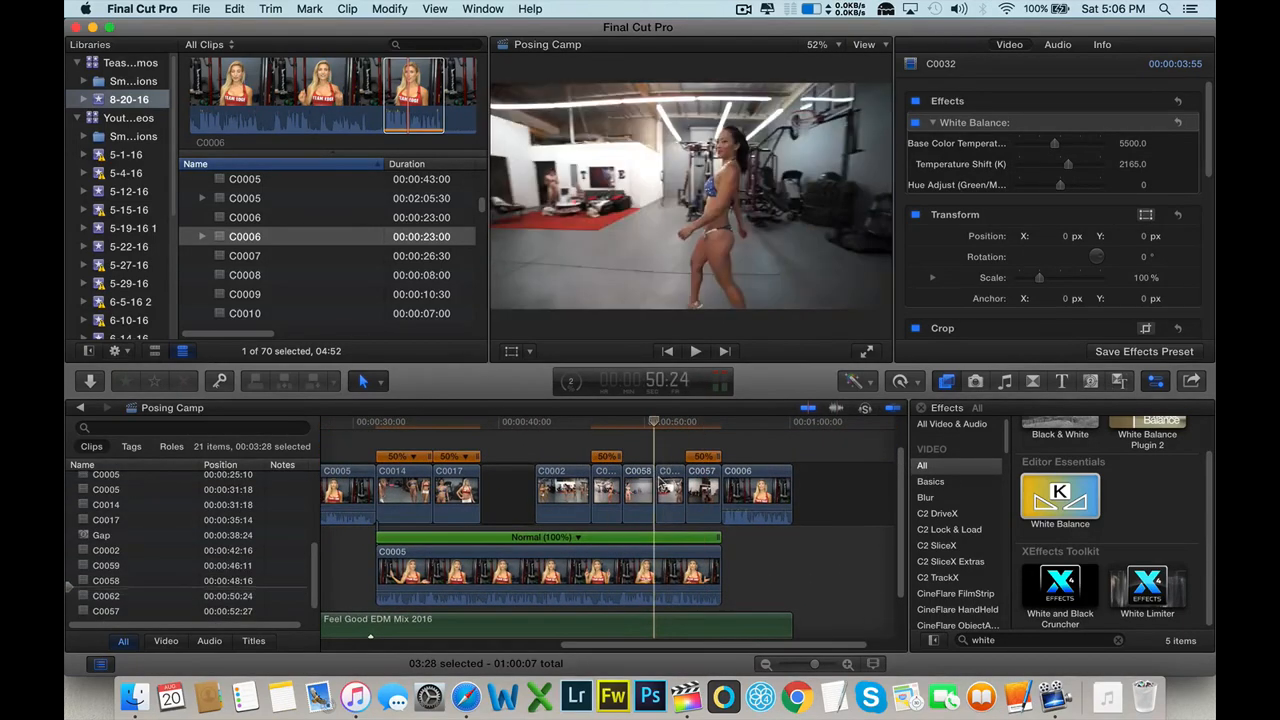
left_click_drag(704, 437, 561, 490)
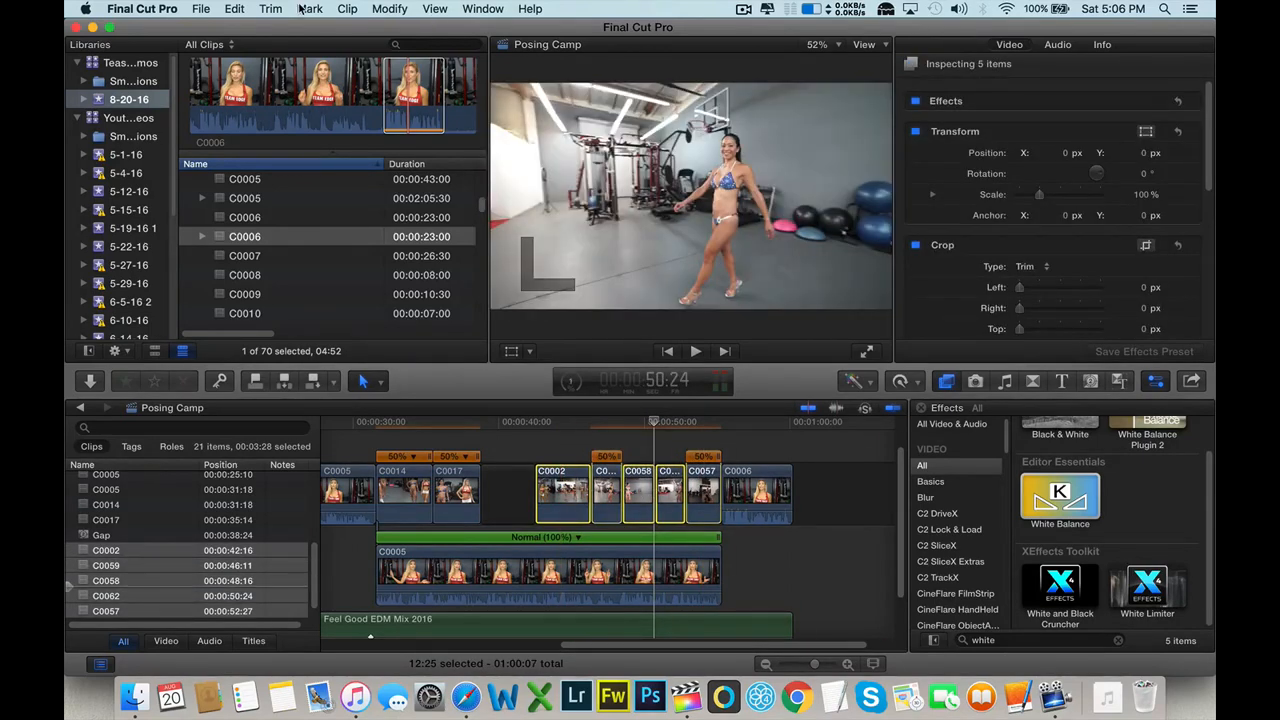
left_click(236, 9)
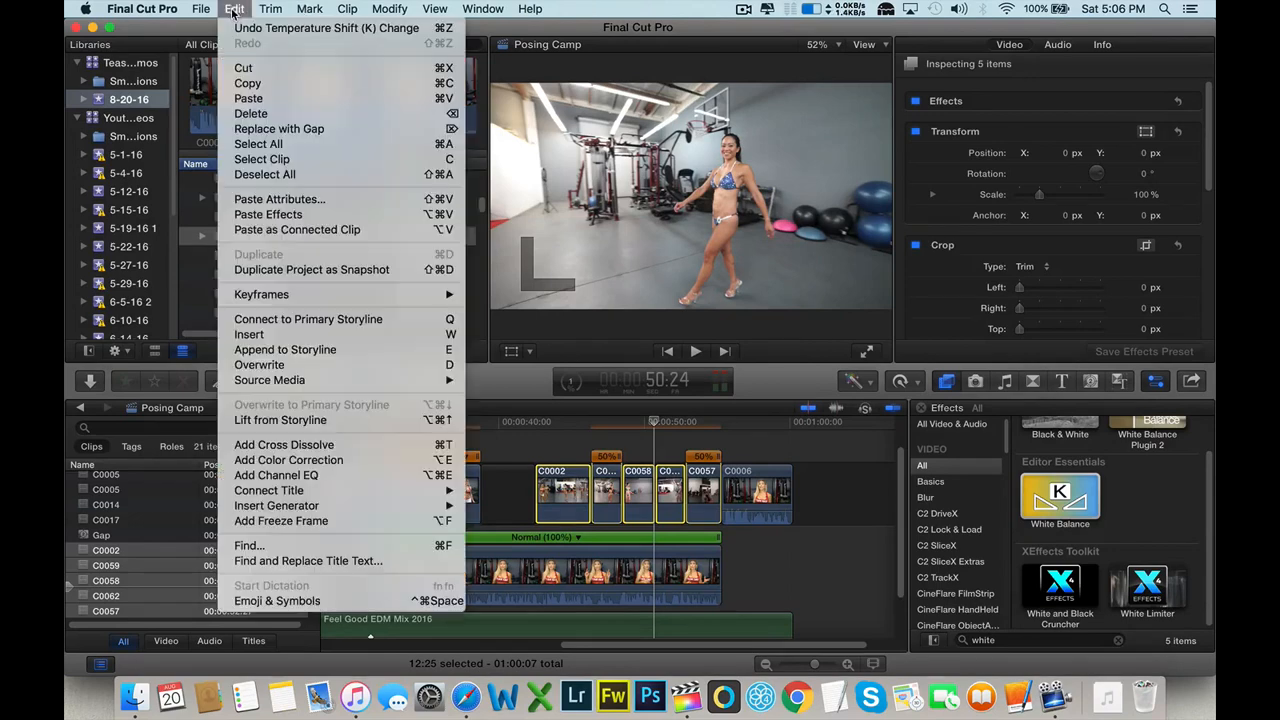
left_click(275, 210)
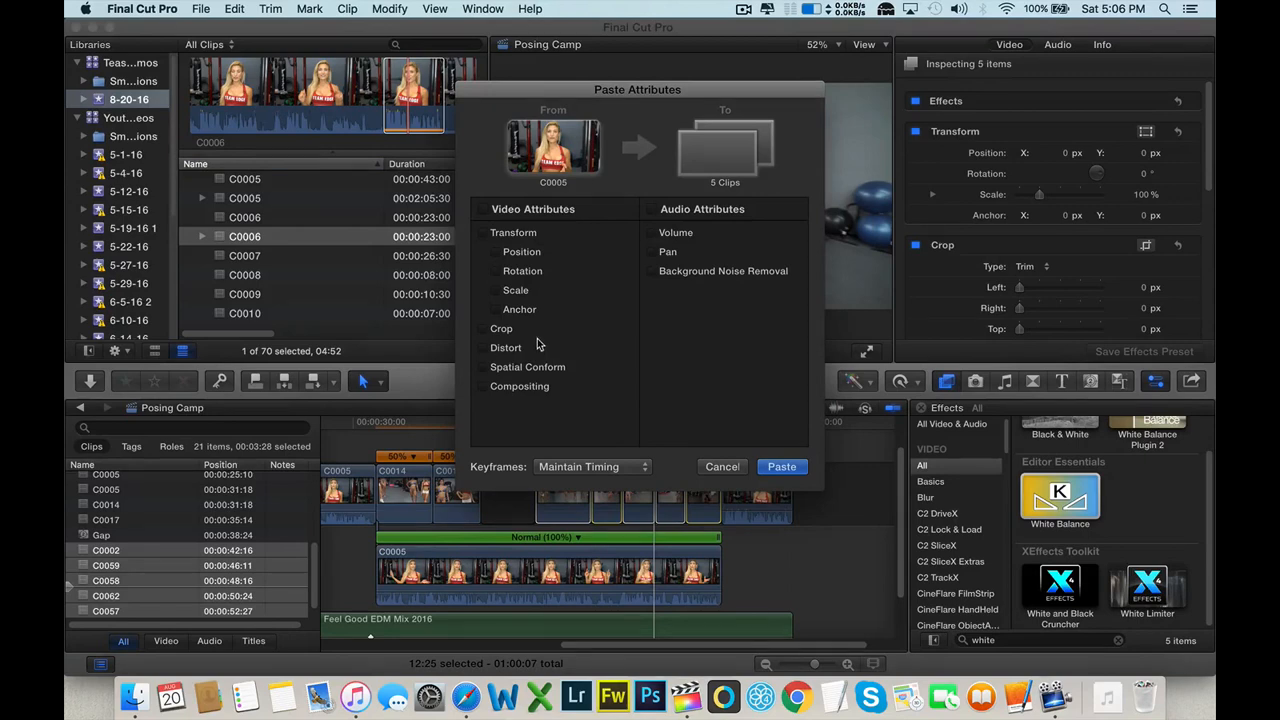
left_click(721, 467)
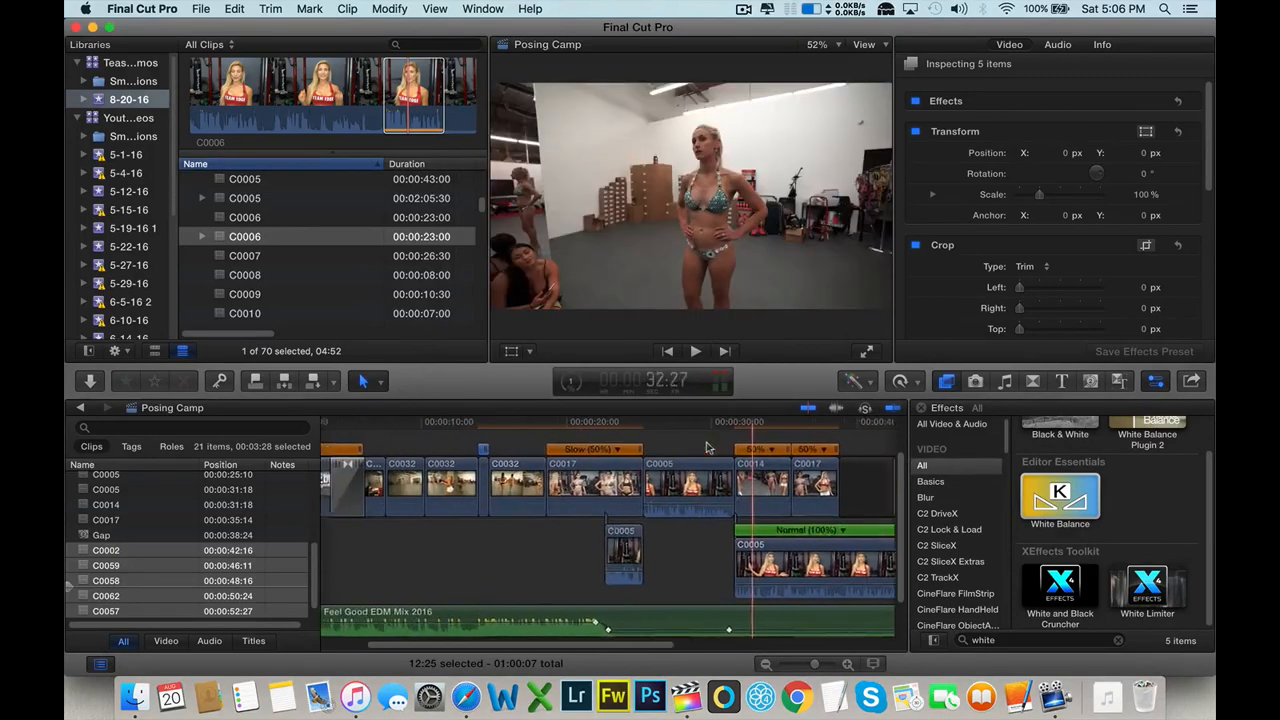
- Copy the white-balanced C0032 clip, paste its White Balance effect onto the C0032 clips at 5:00, 7:17 and 10:09, and play them back
scroll(602, 440, "right", 1)
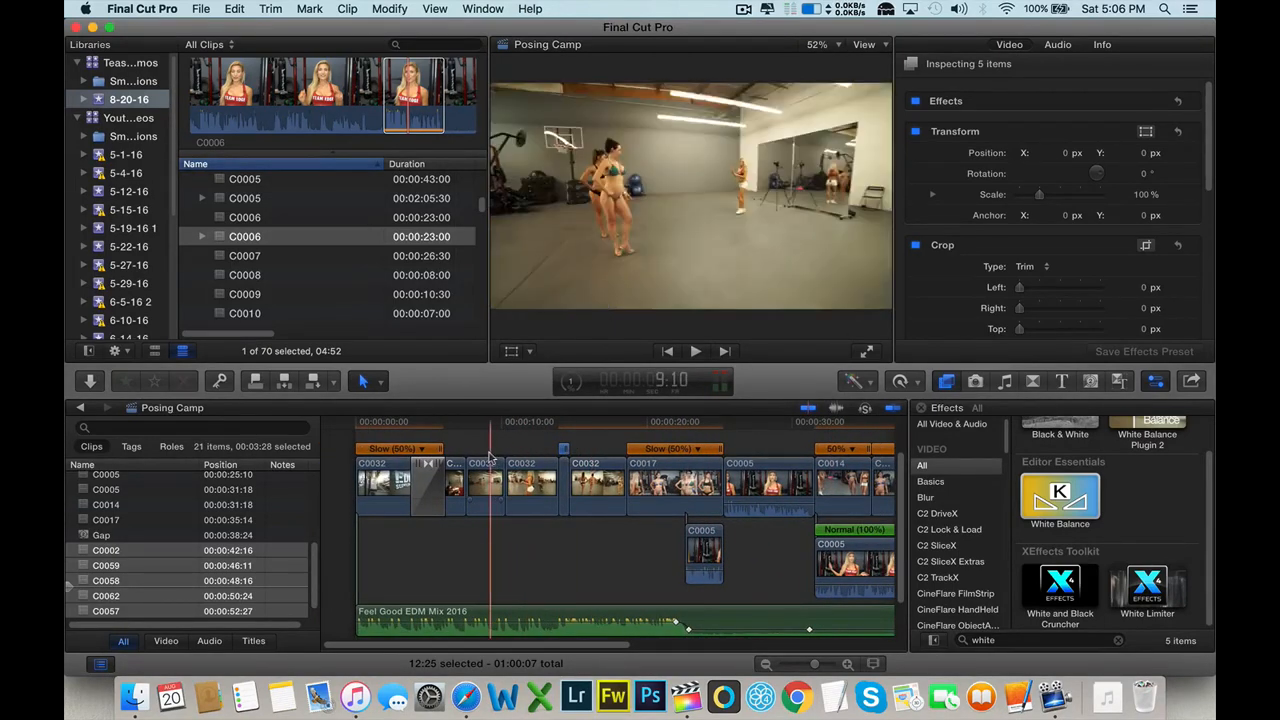
left_click(595, 475)
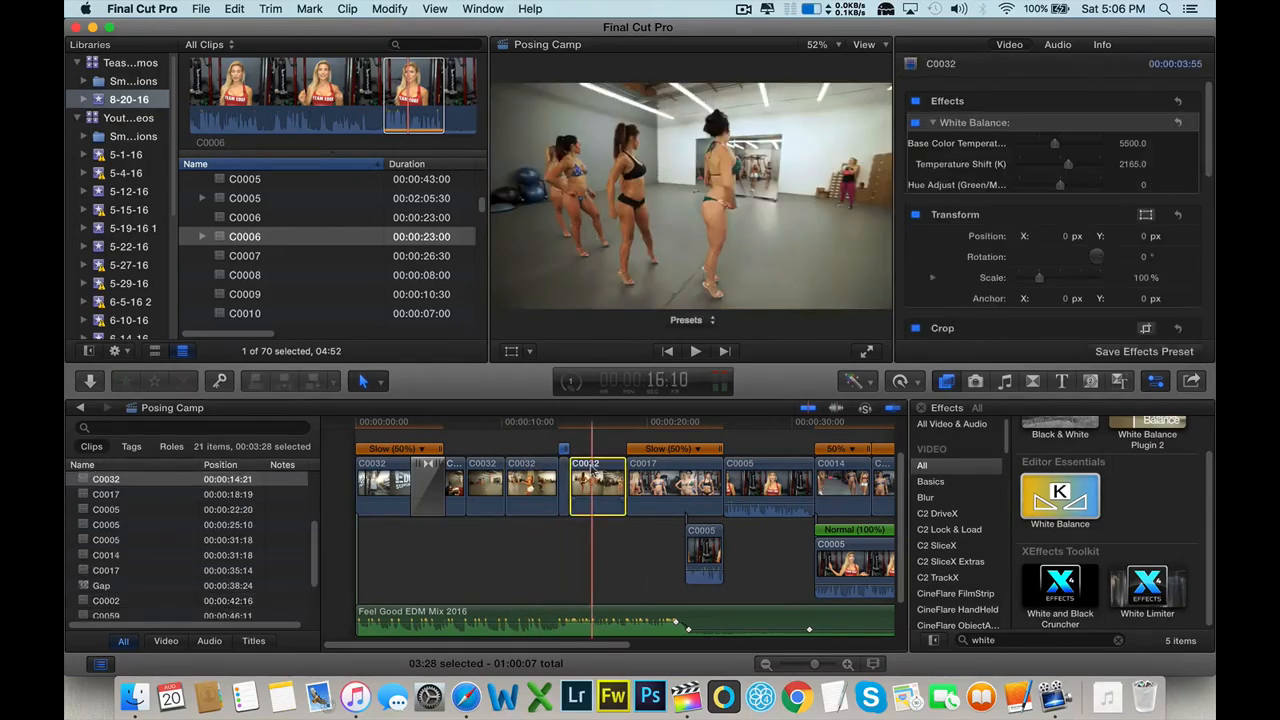
left_click(514, 441)
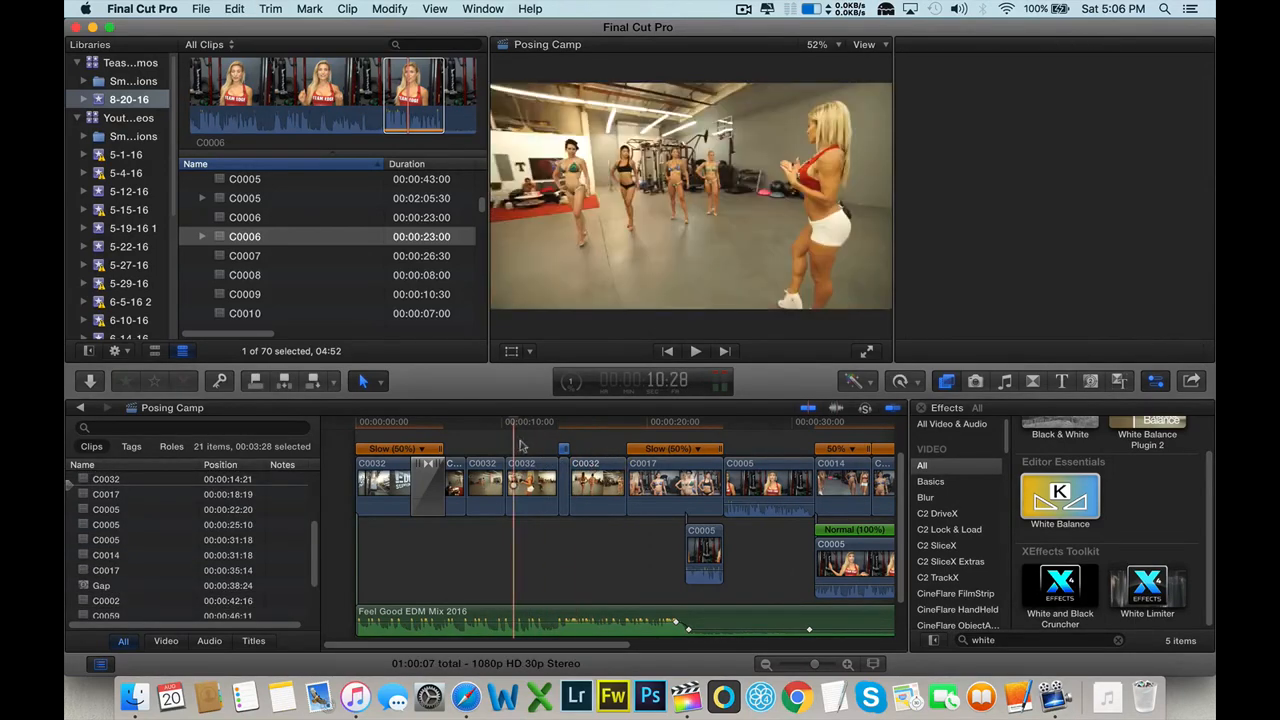
left_click_drag(524, 433, 452, 488)
left_click(234, 8)
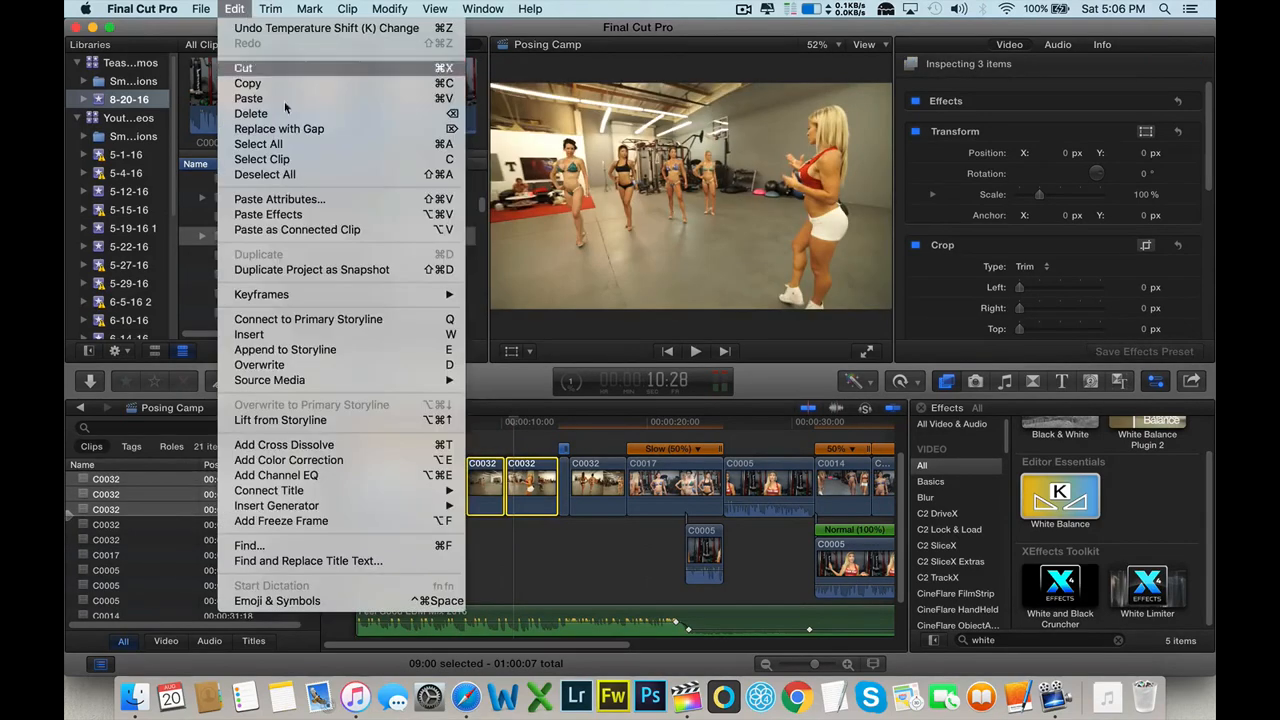
left_click(319, 198)
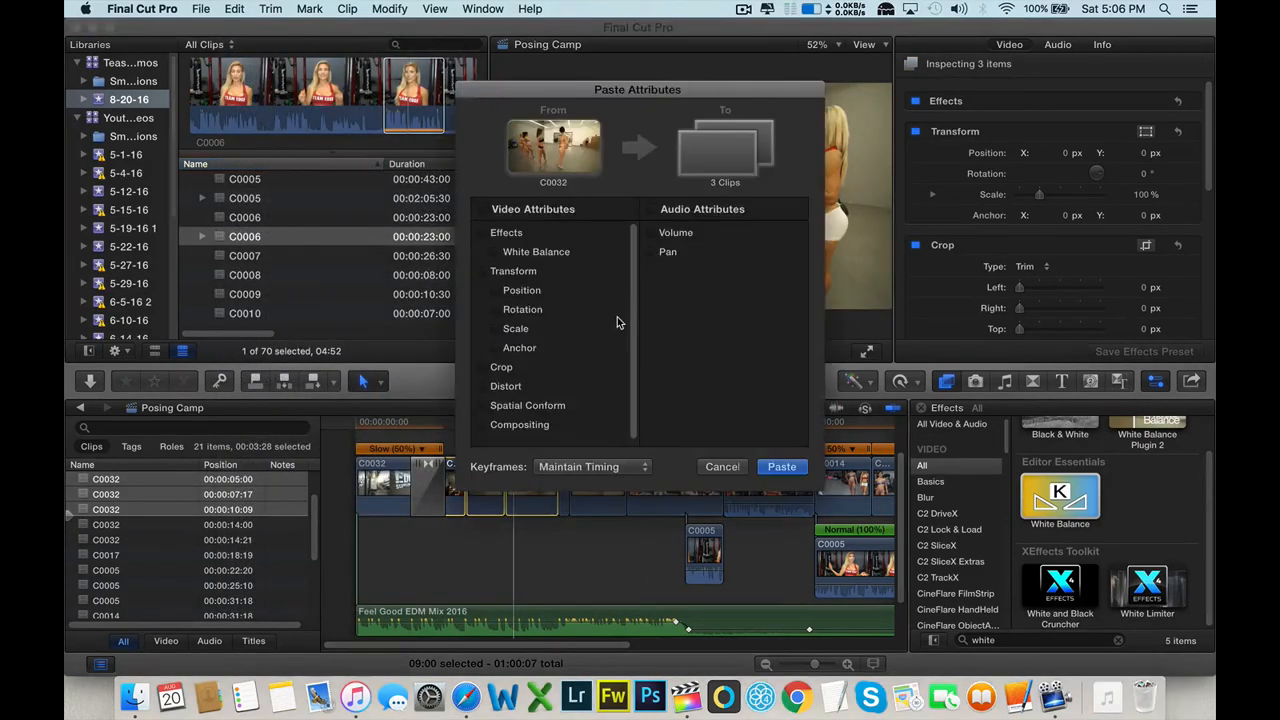
left_click(781, 467)
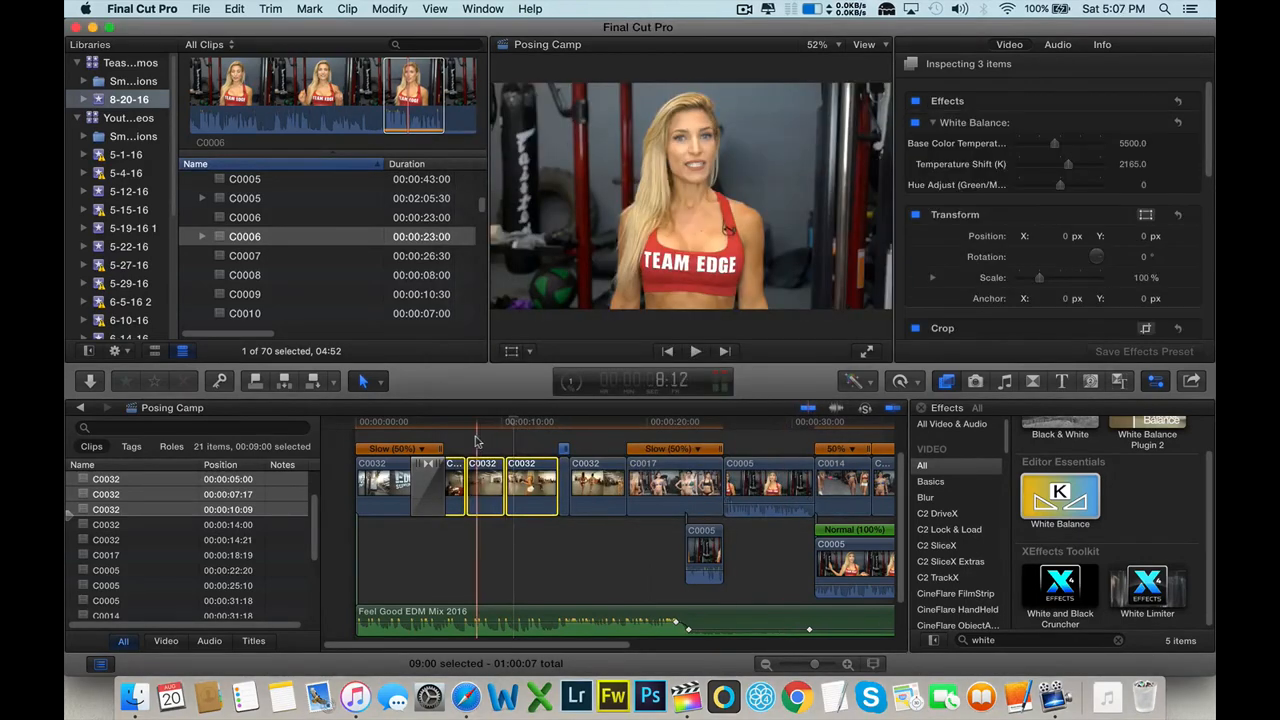
key("space")
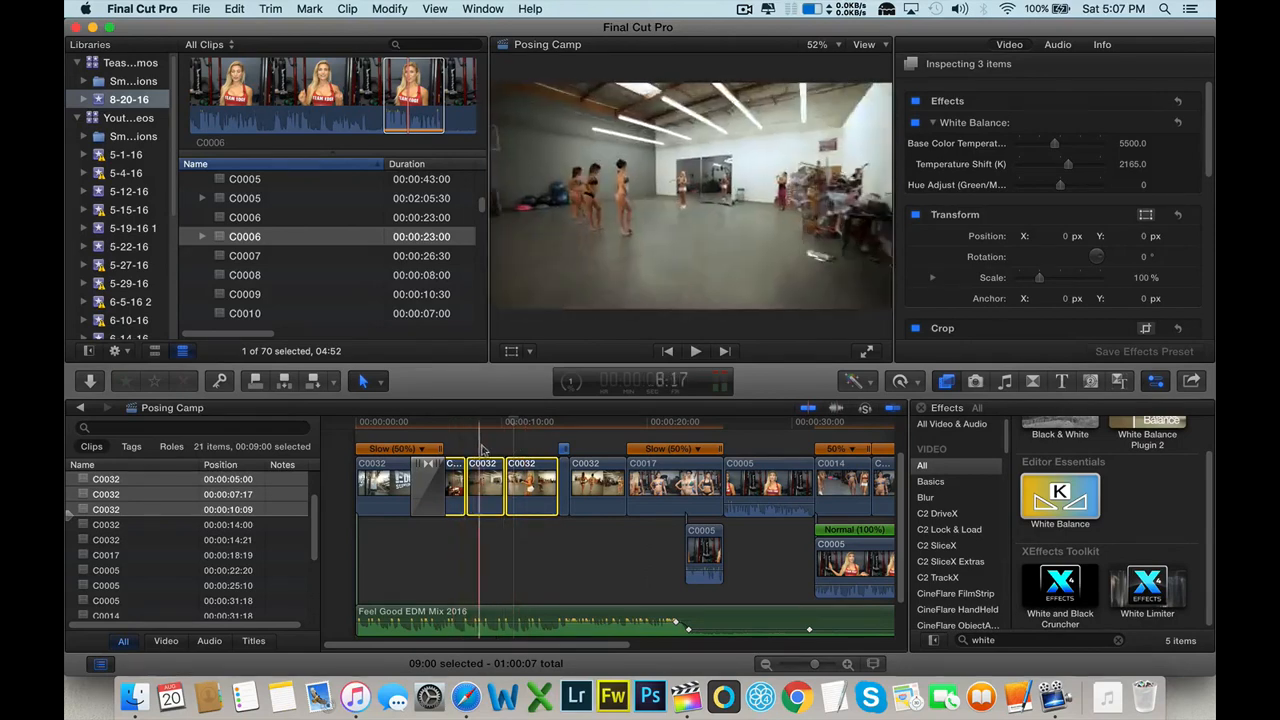
- Skim the timeline from the C0032 clip at 7:17 to the later shots and back, checking which ones still need white balancing
left_click(485, 482)
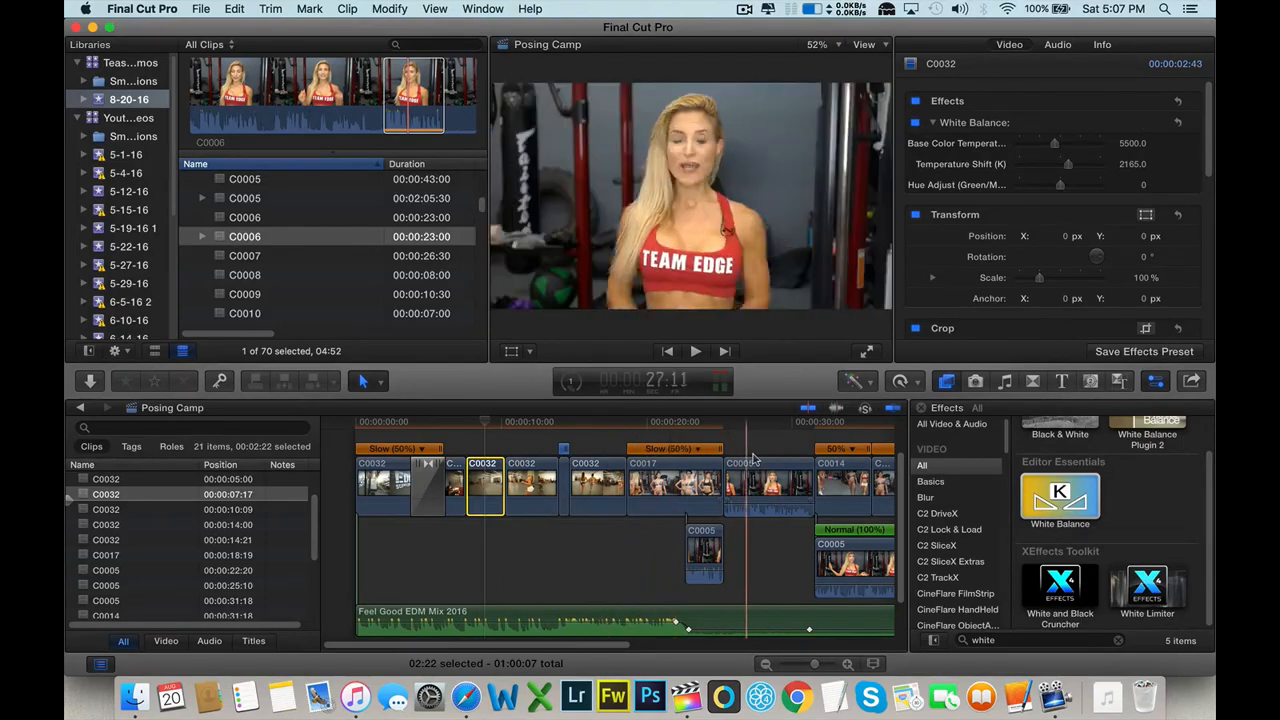
scroll(755, 460, "right", 5)
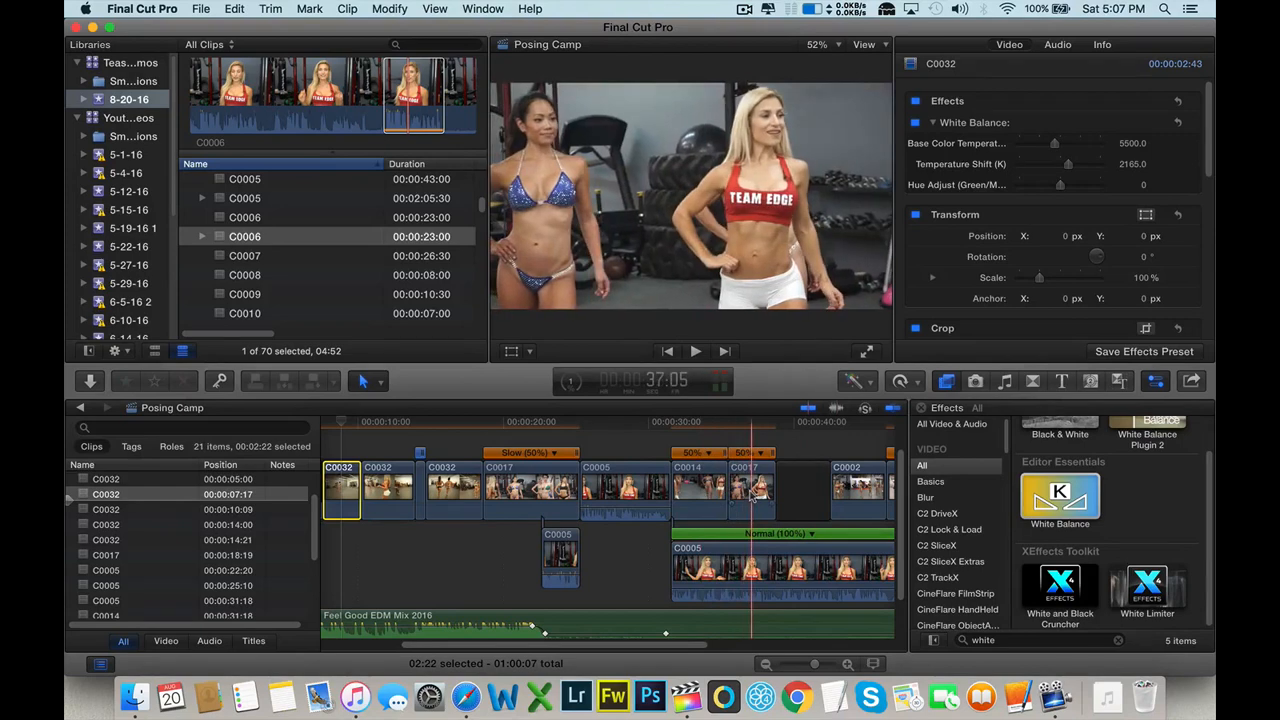
scroll(753, 497, "right", 5)
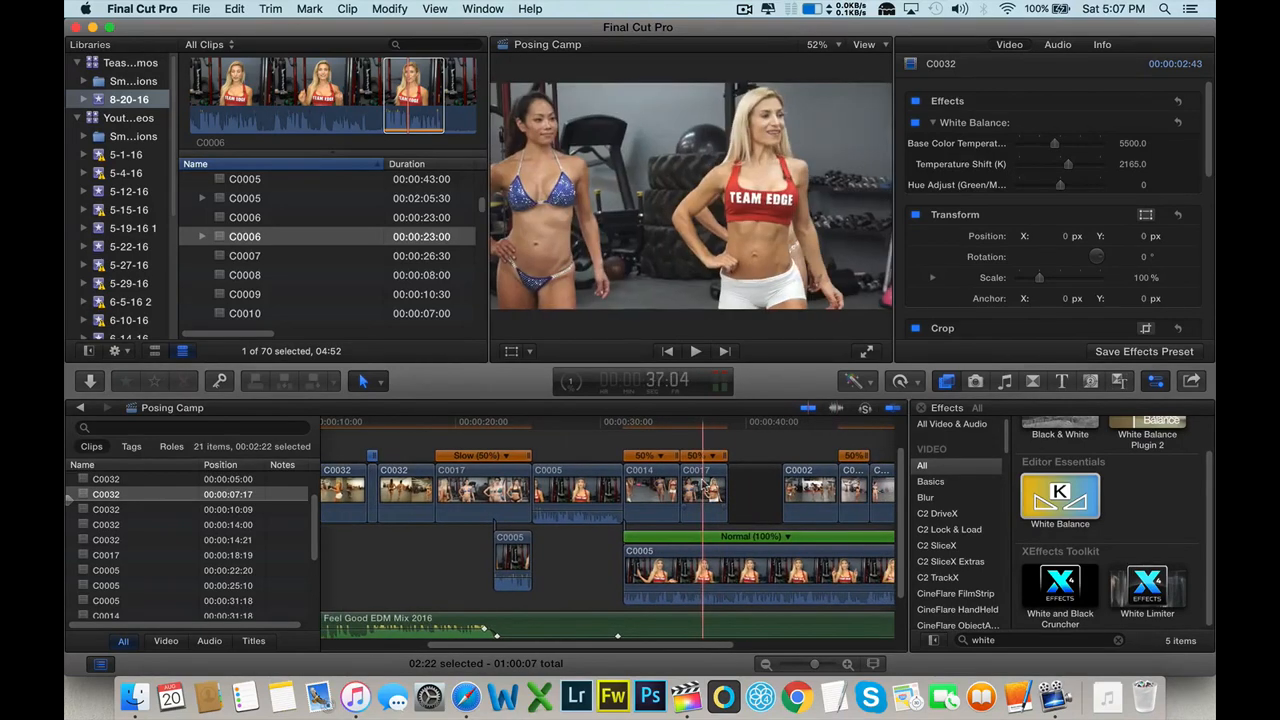
scroll(706, 487, "right", 5)
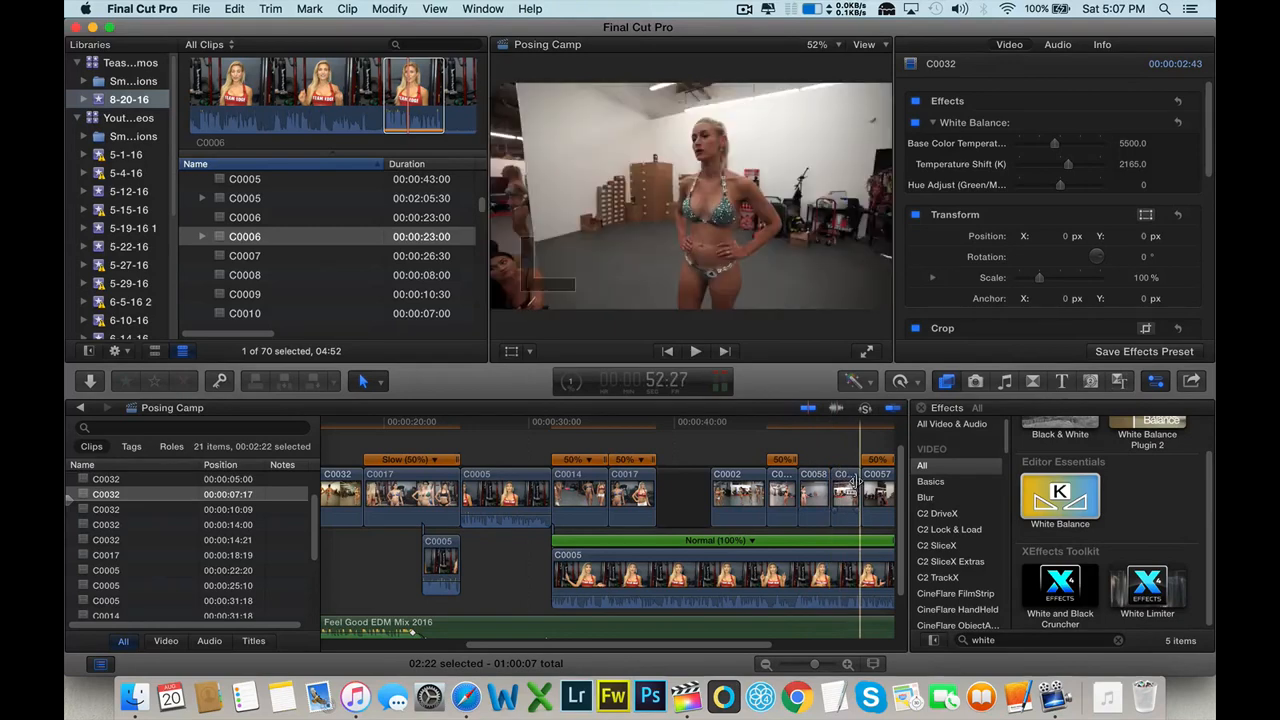
scroll(857, 485, "right", 3)
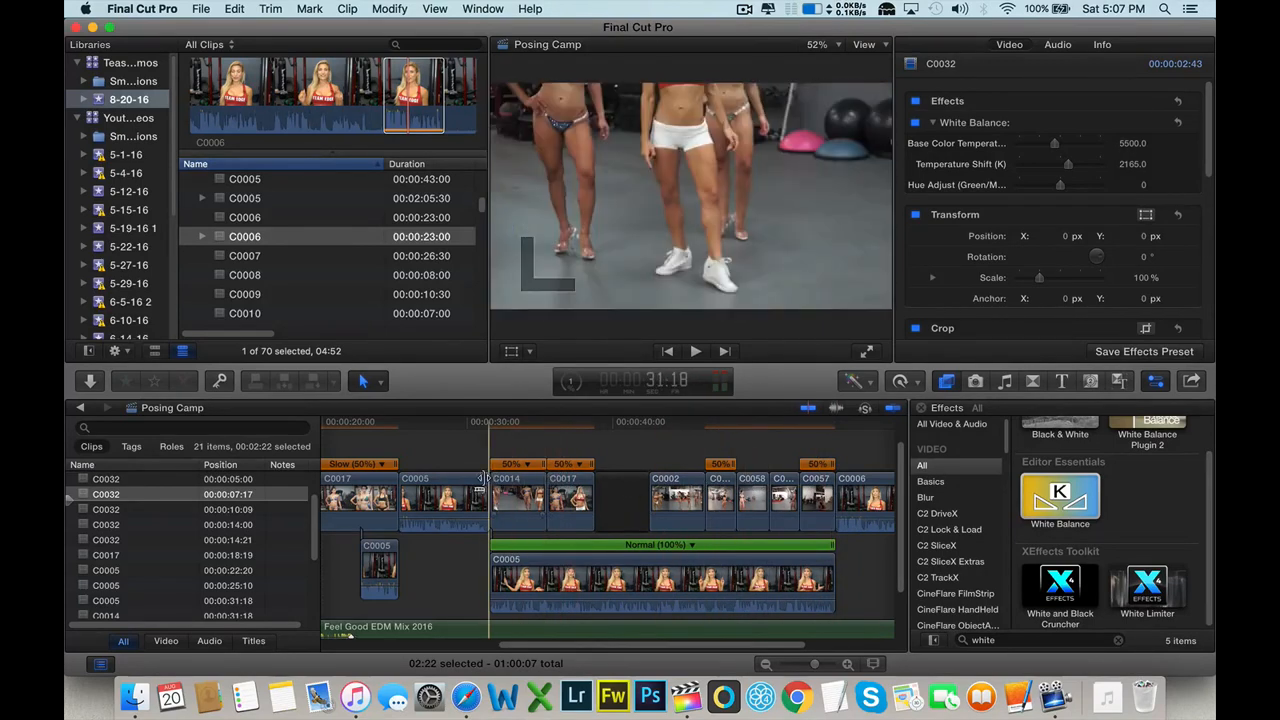
scroll(430, 480, "left", 5)
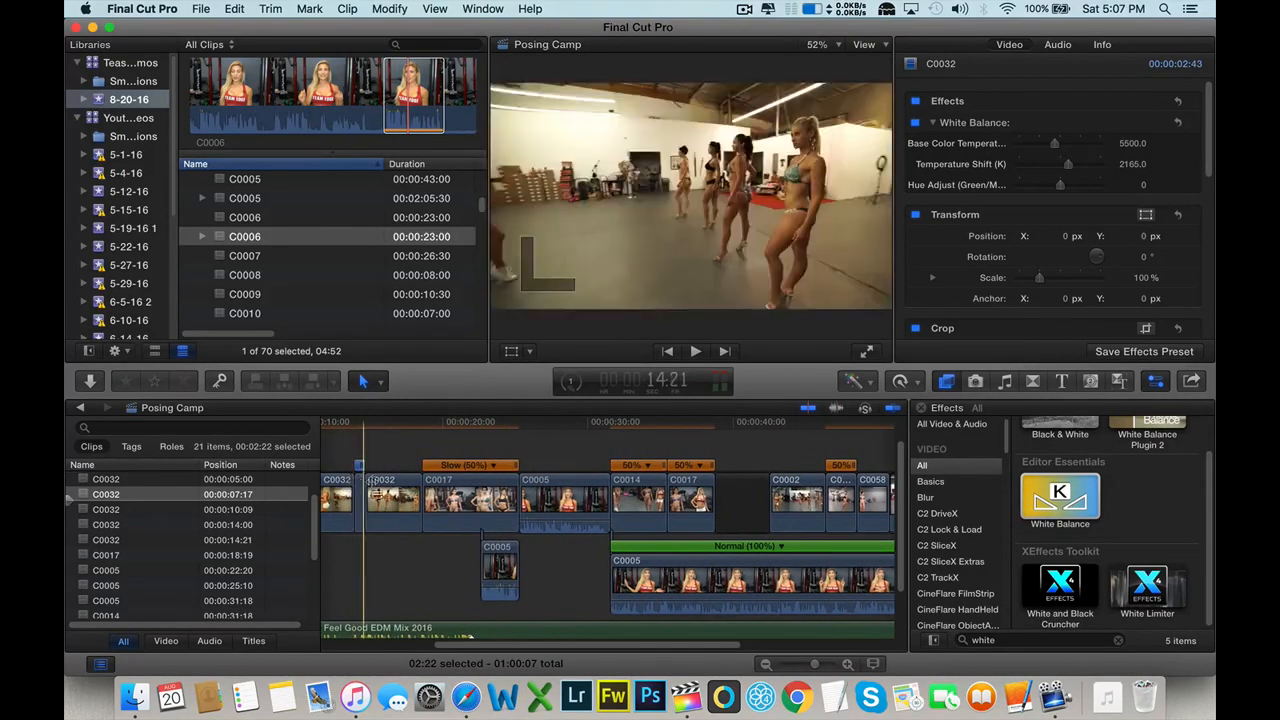
scroll(374, 486, "left", 2)
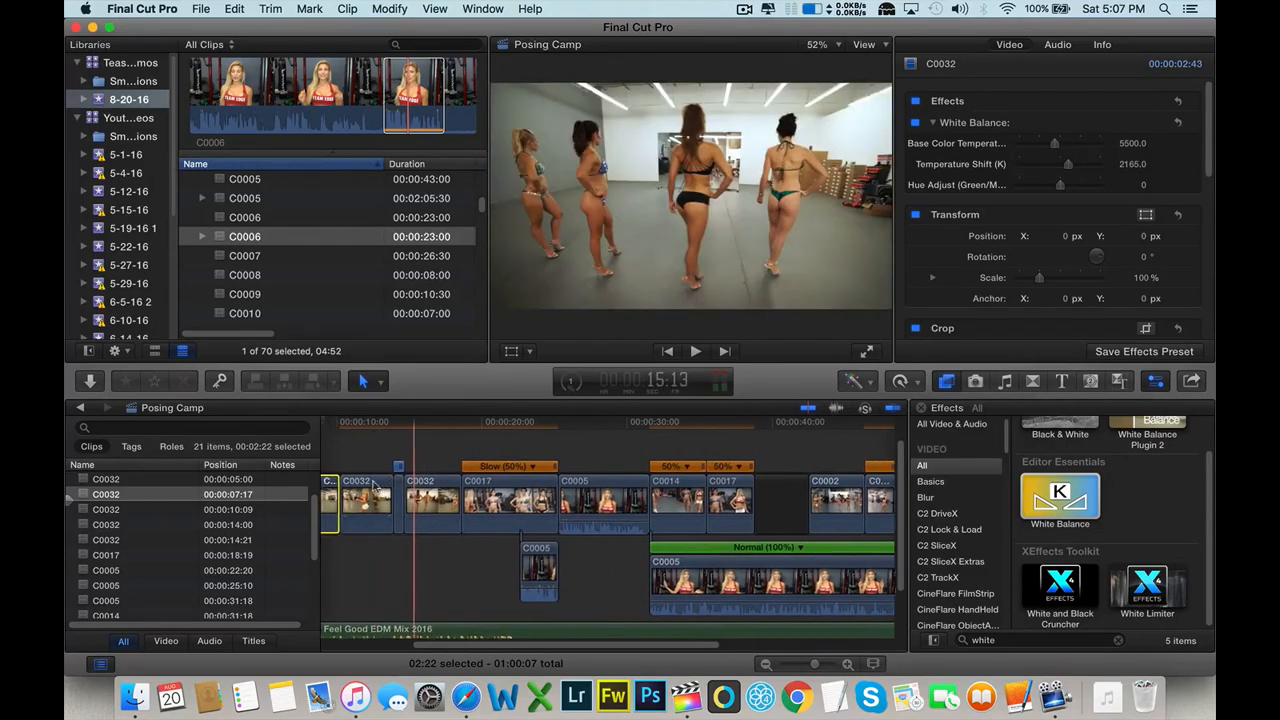
scroll(374, 484, "left", 1)
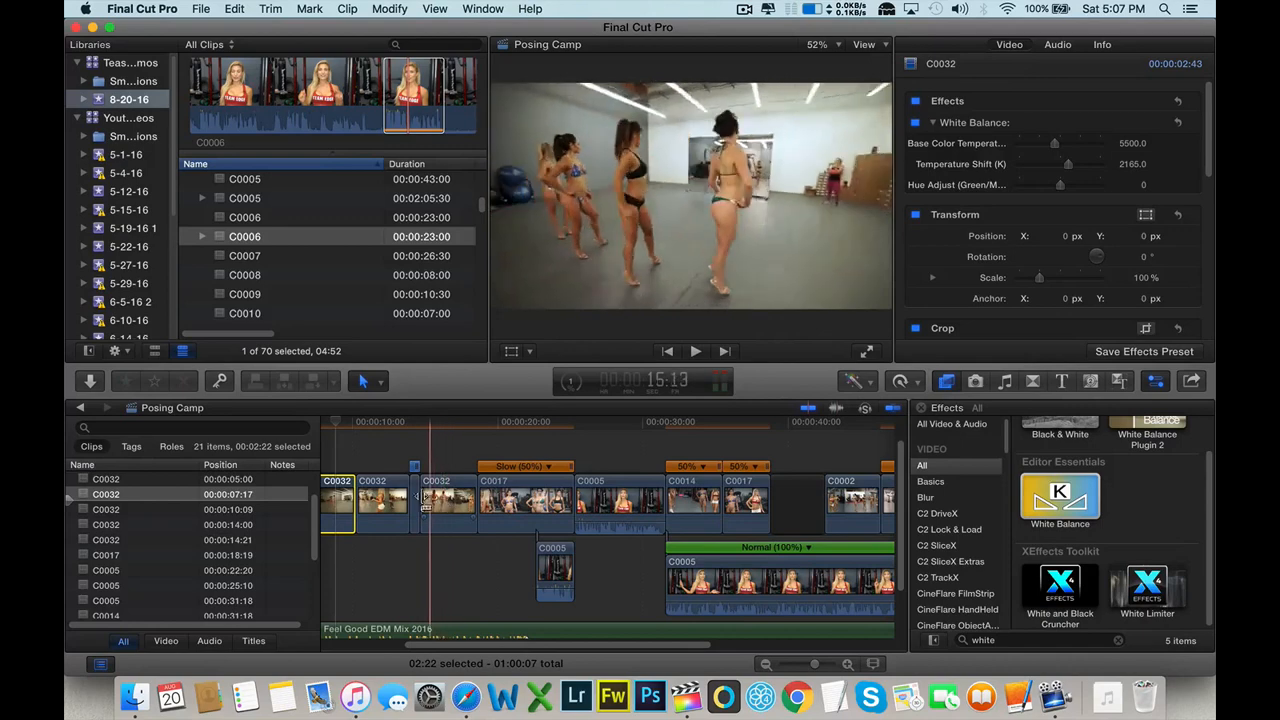
- Paste the copied White Balance effect onto the C0032 clips at 10:09 and 14:00
left_click(392, 503)
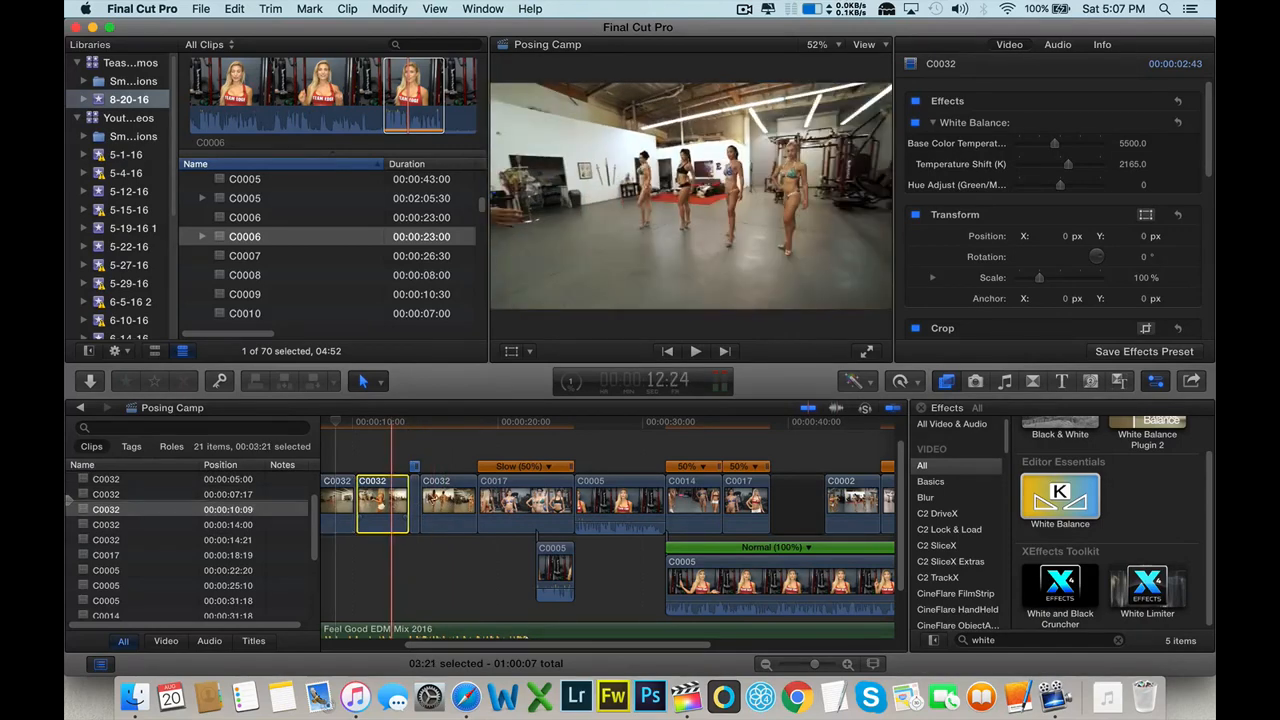
left_click(436, 500)
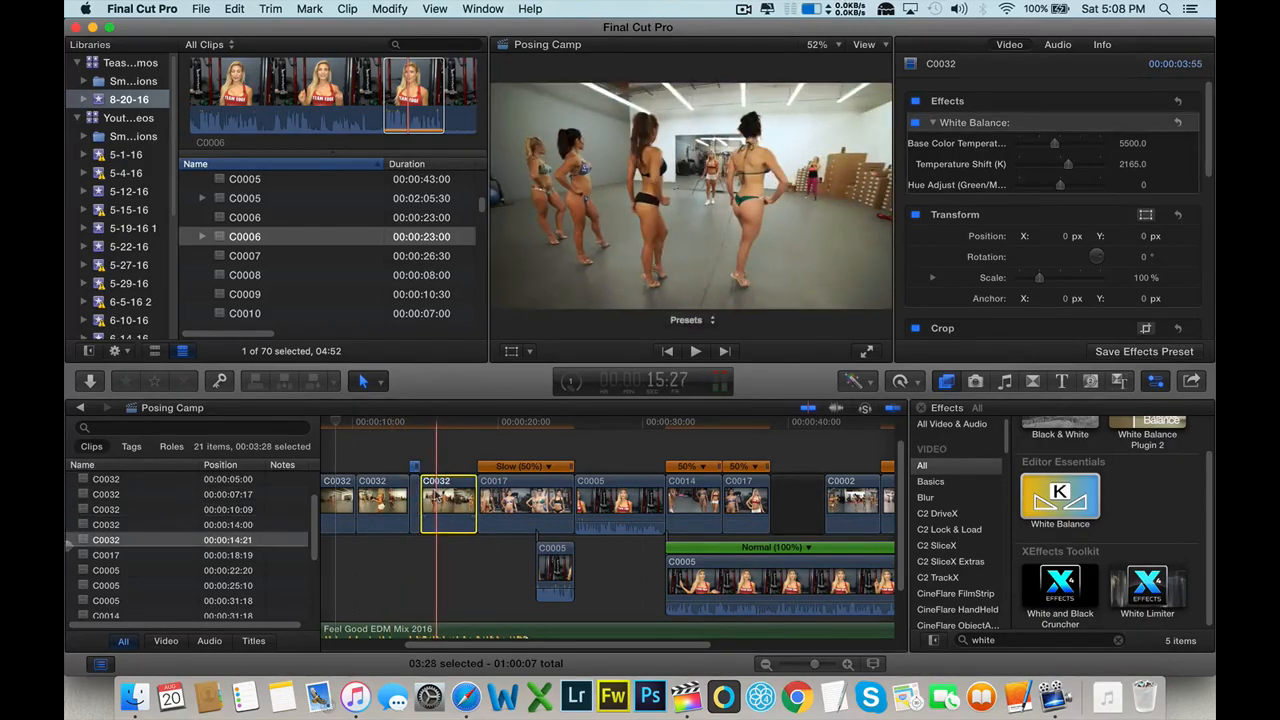
left_click(413, 498)
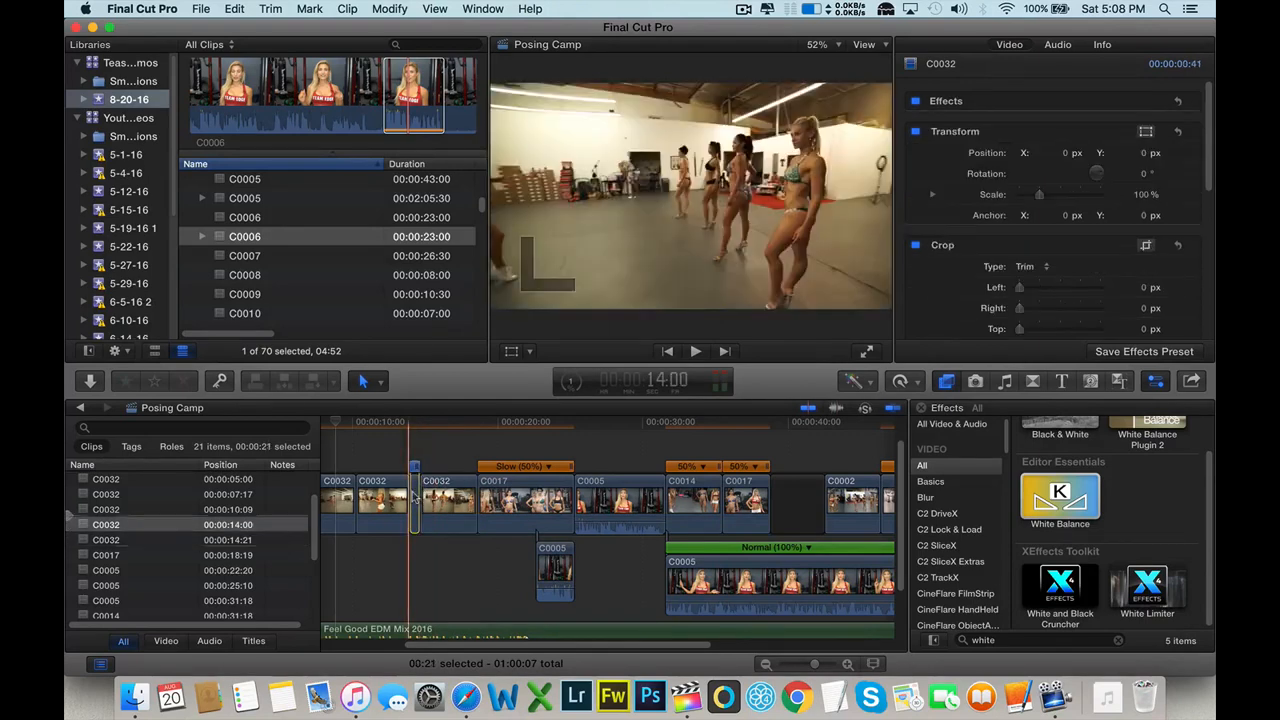
left_click(405, 503)
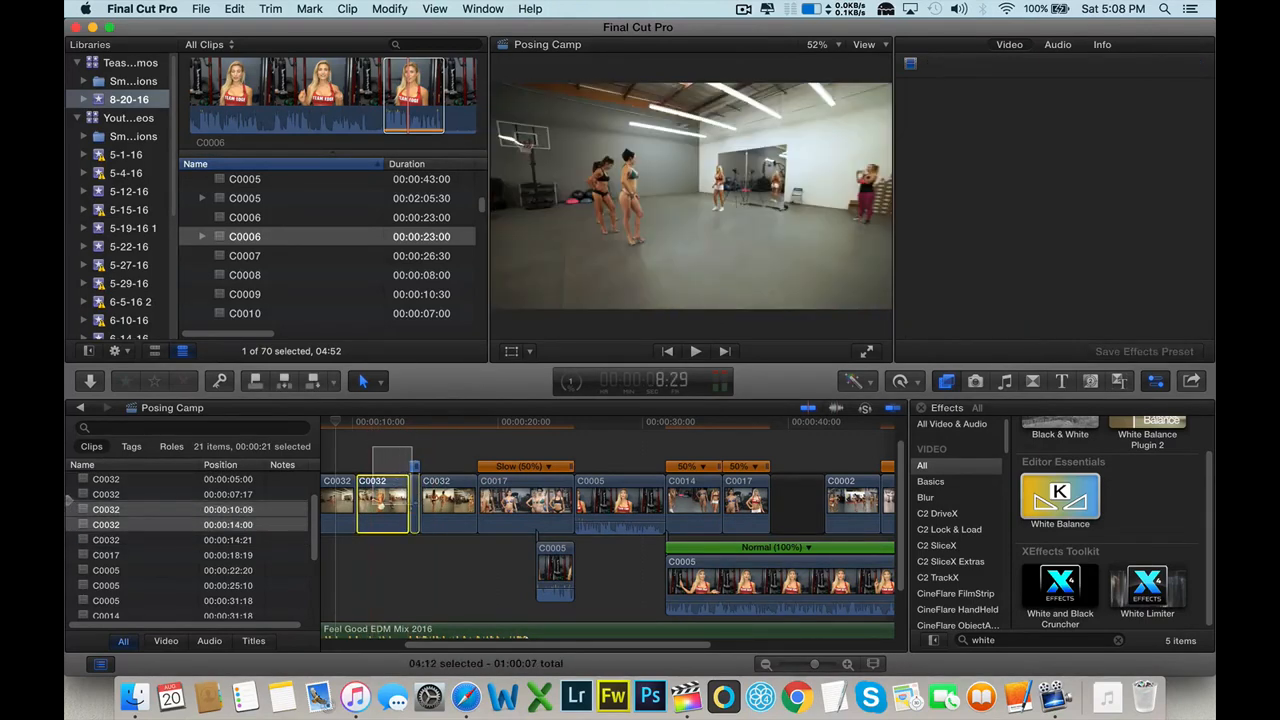
left_click(234, 9)
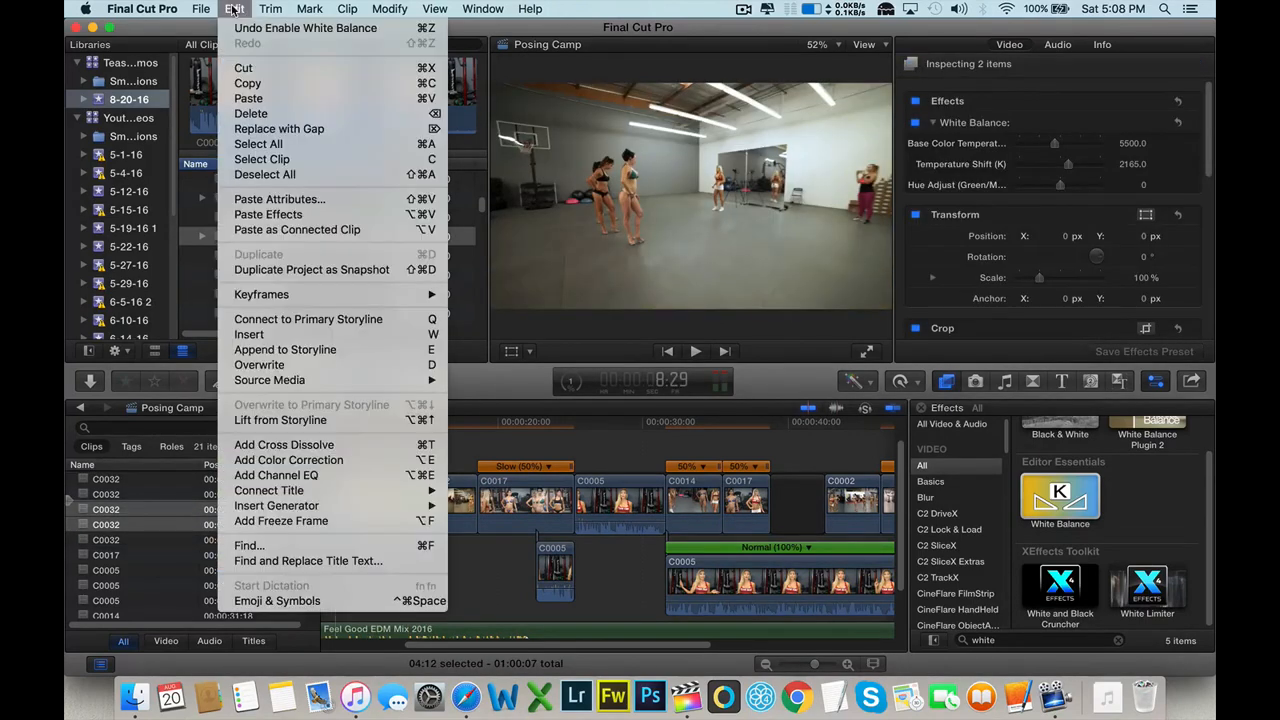
left_click(300, 199)
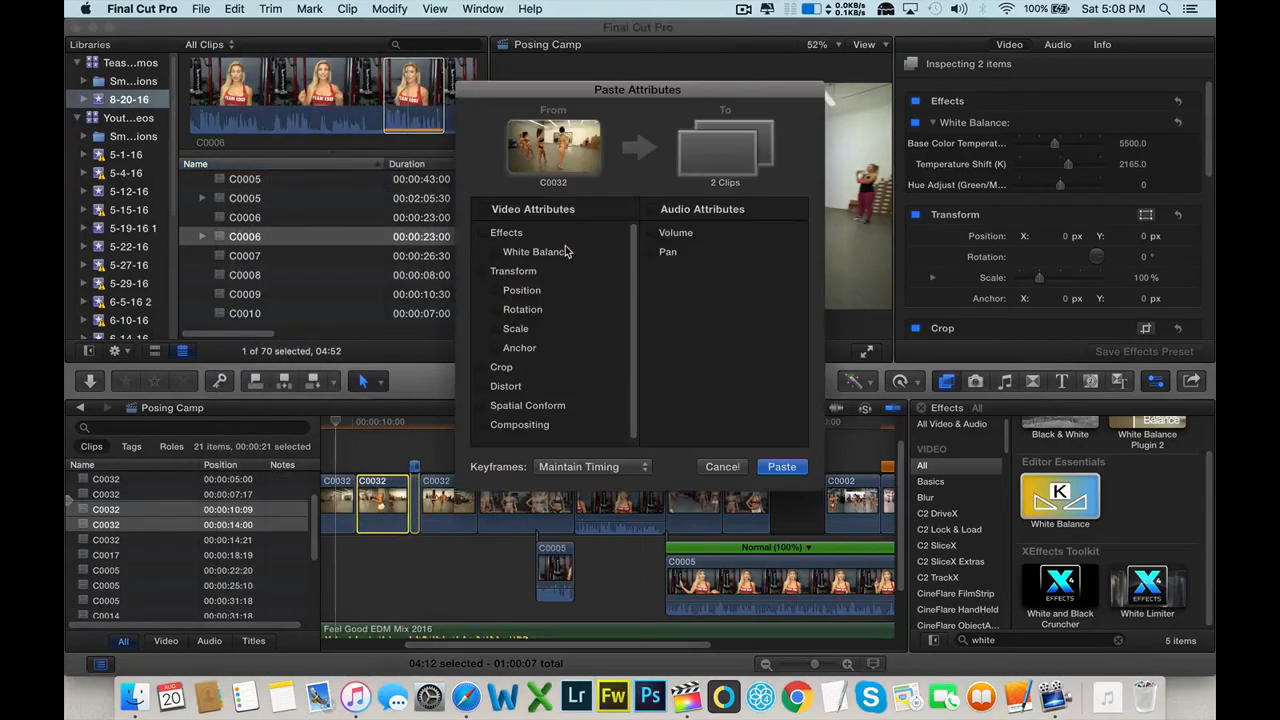
left_click(780, 467)
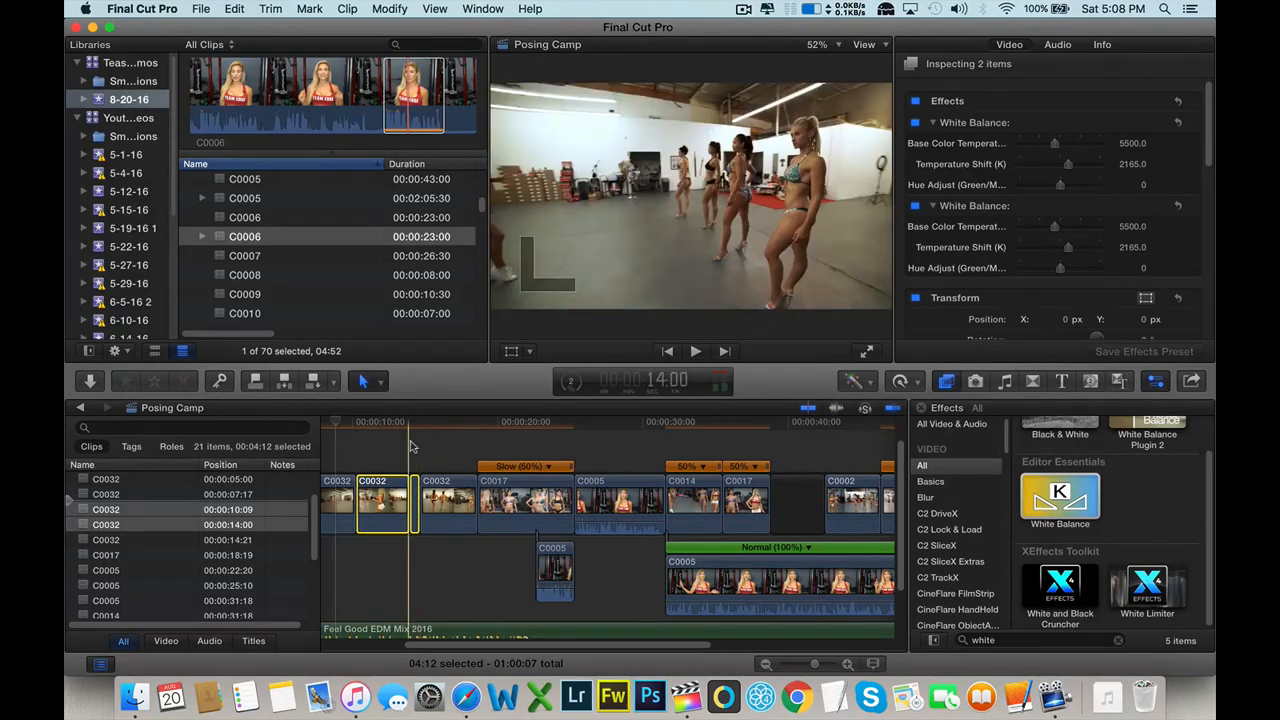
left_click(412, 461)
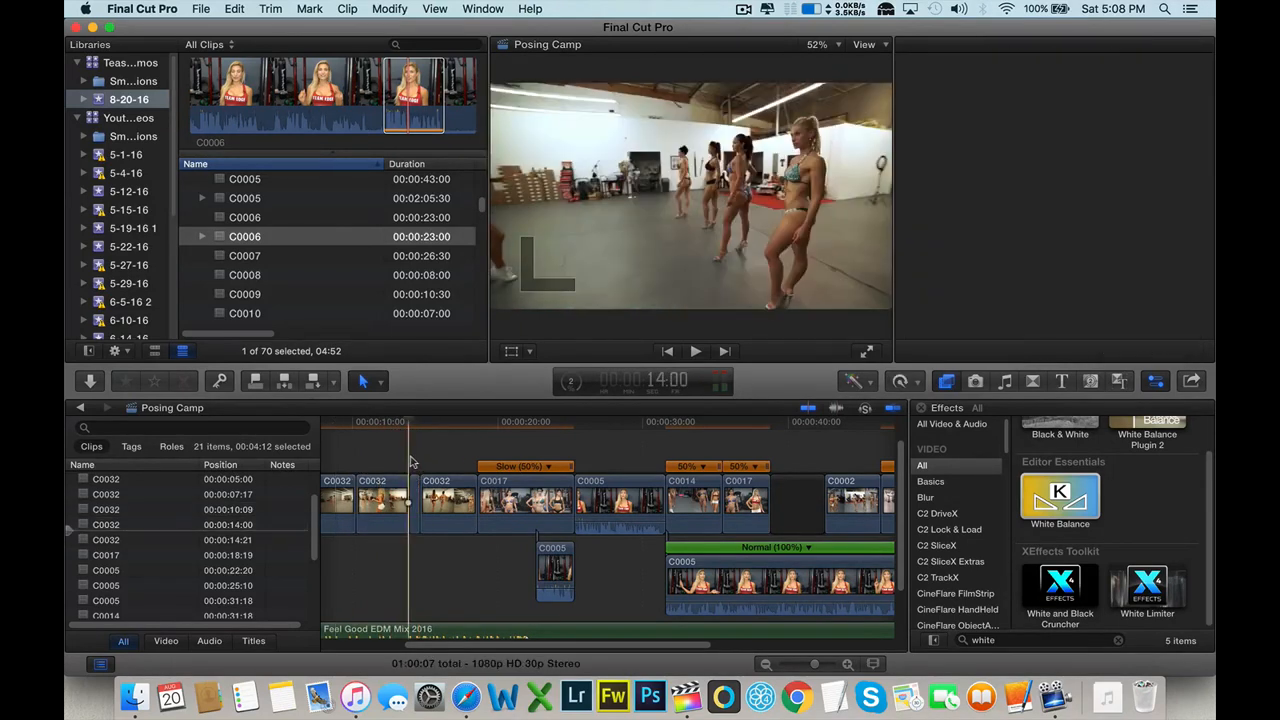
- Inspect the white balance of the short C0032 clip at 14:00 against its neighbours and select the C0032 clip at 14:21
key("super+equal")
key("super+equal")
key("super+equal")
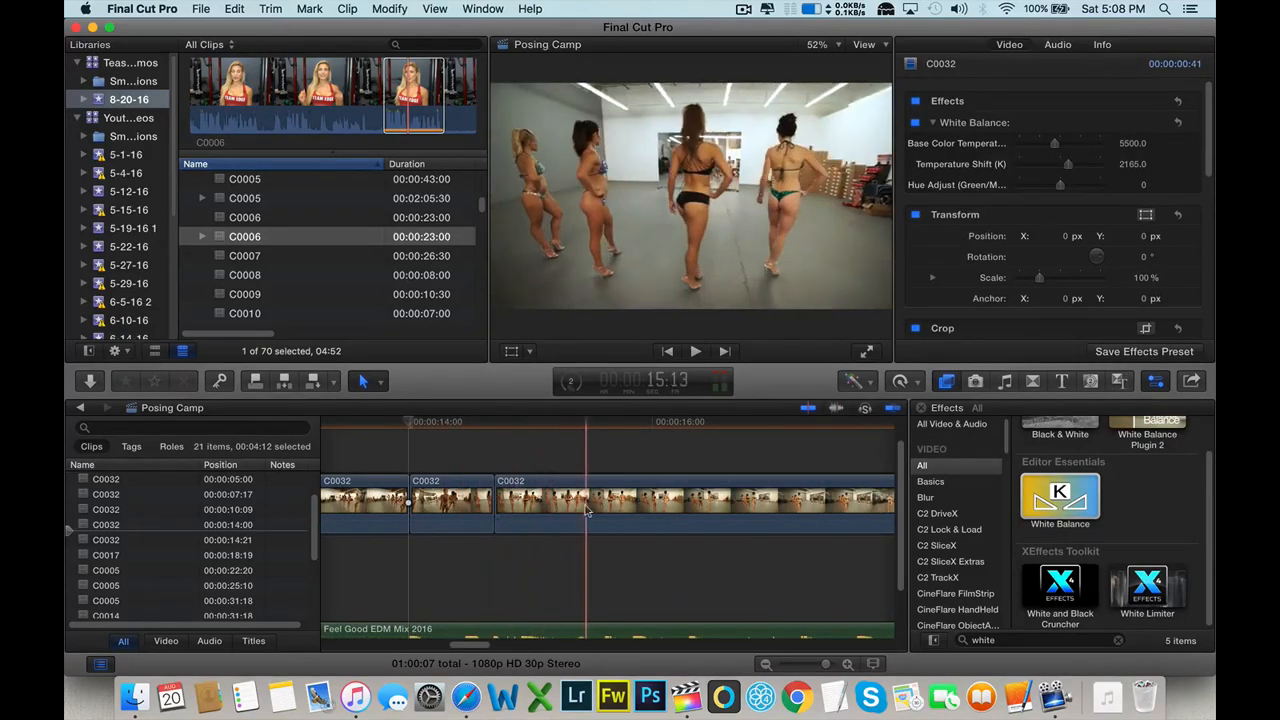
left_click(587, 511)
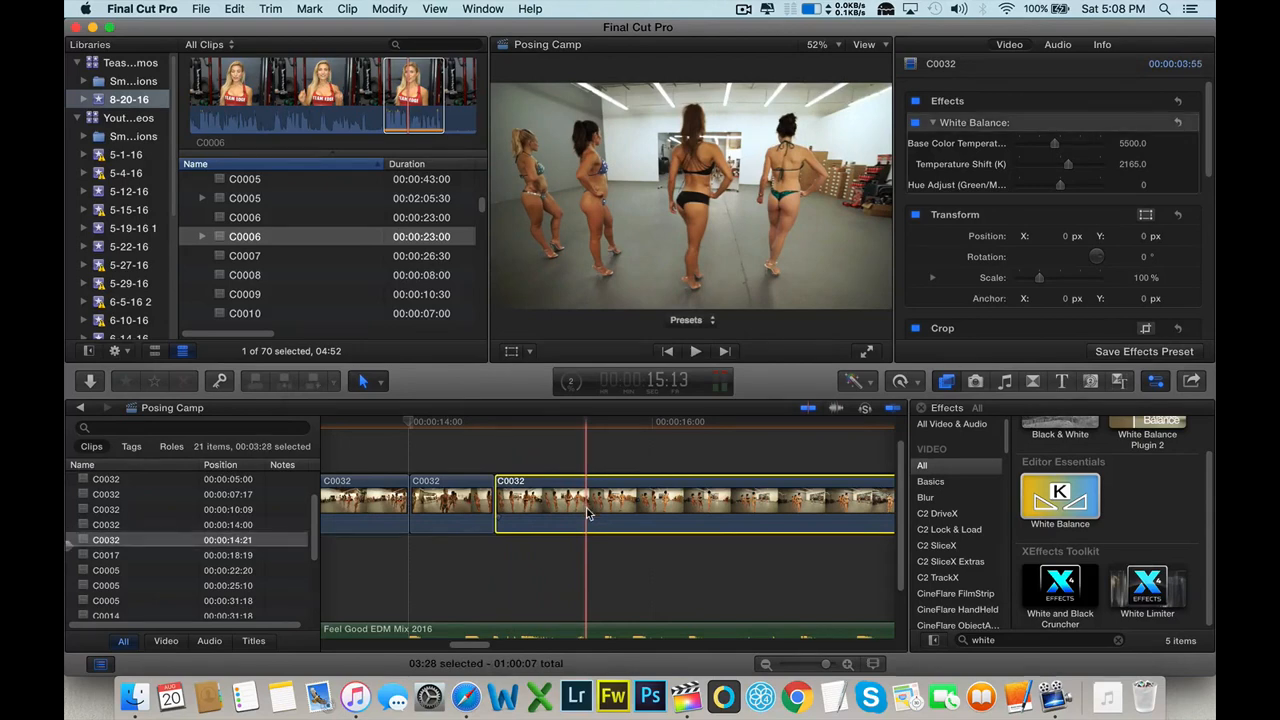
key("super+minus")
key("super+minus")
key("super+minus")
key("super+minus")
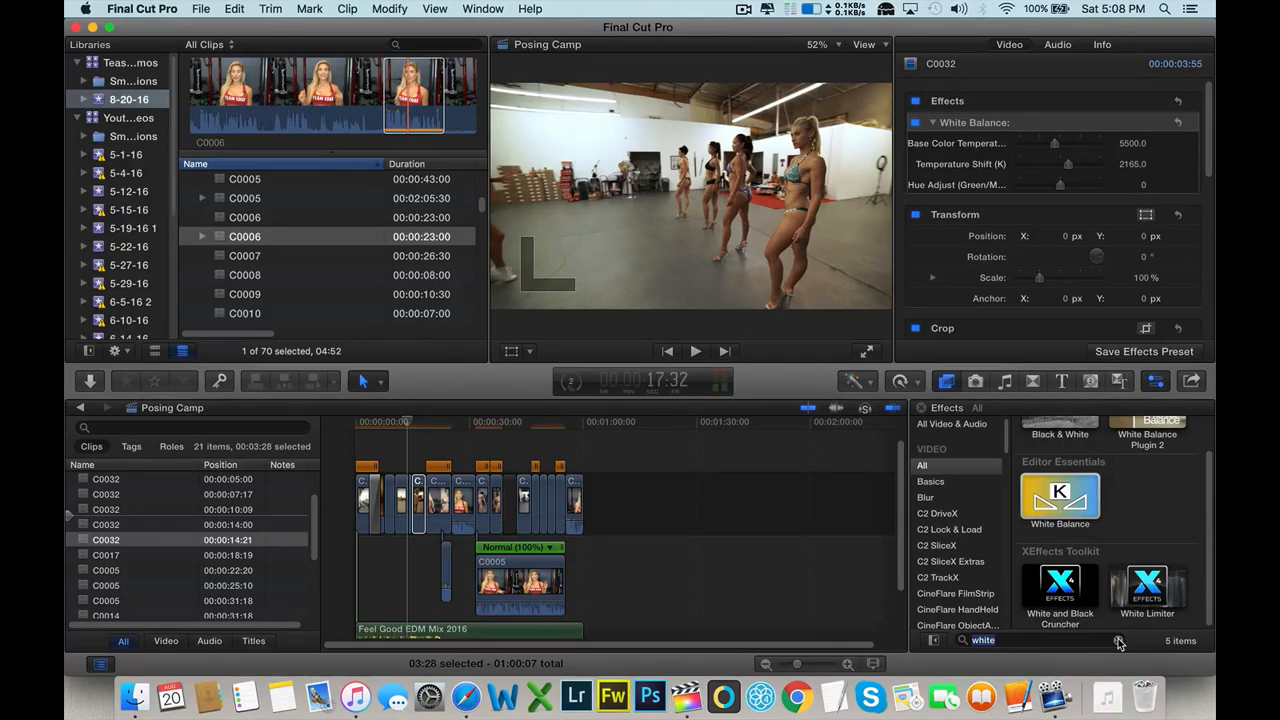
- Replace the effects search with "color" and preview Color Grade 23 and Color Grade 24
left_click(1119, 642)
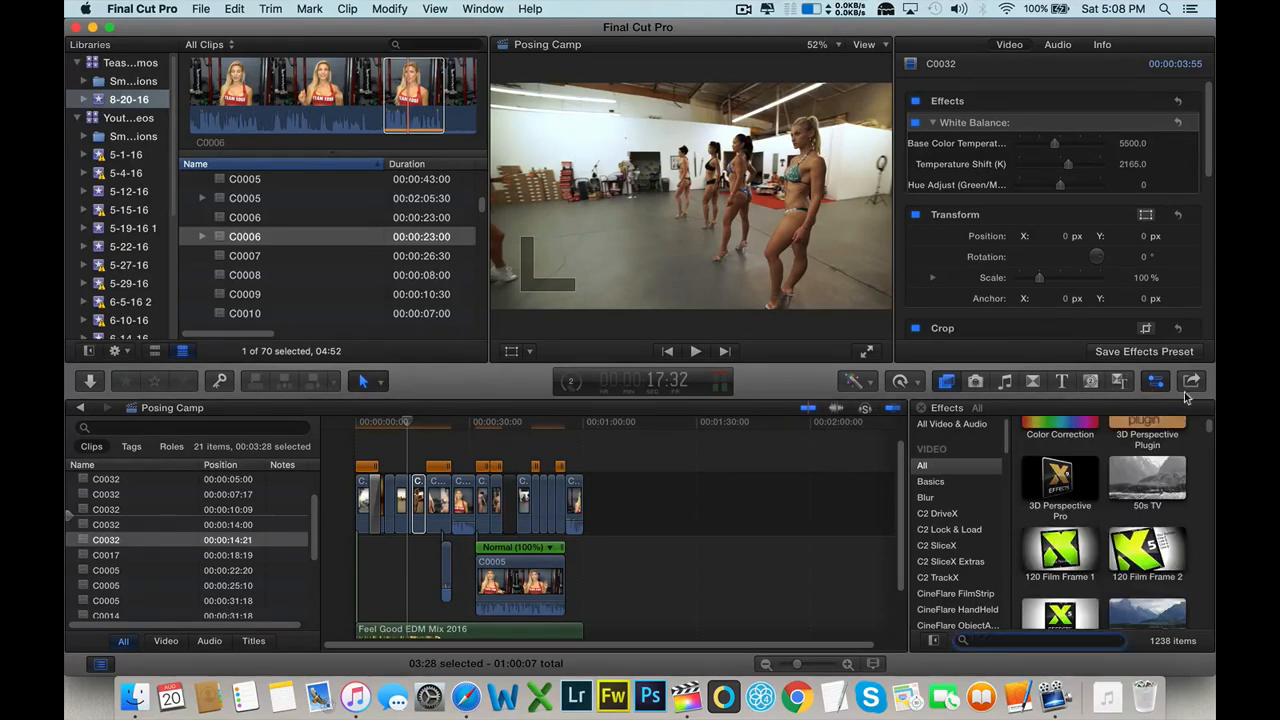
left_click_drag(1208, 428, 1210, 508)
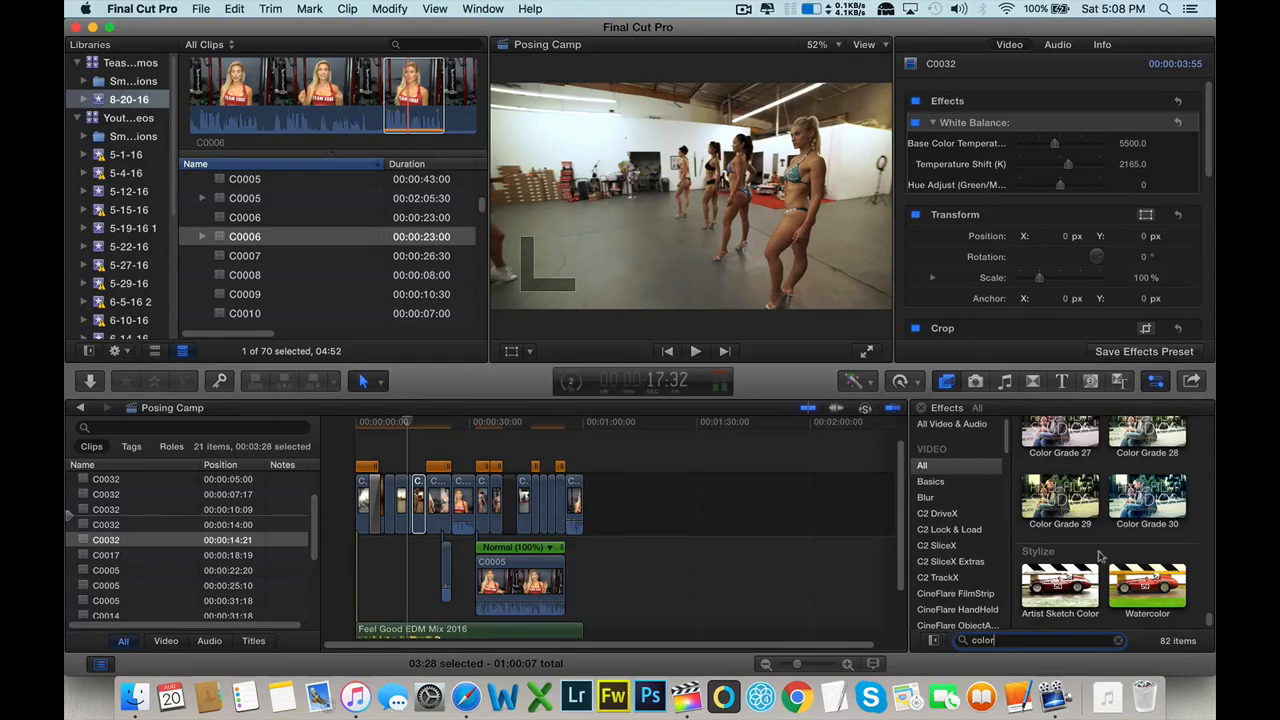
scroll(1100, 556, "up", 3)
left_click(1050, 455)
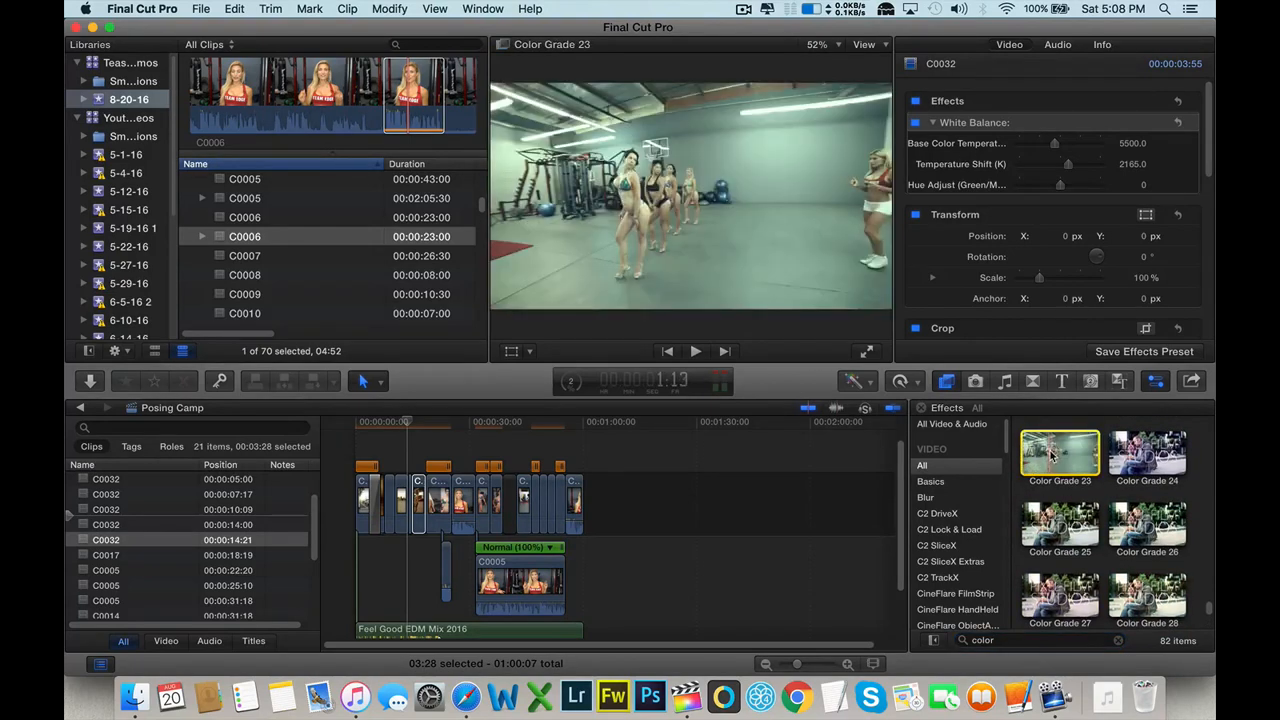
left_click(1125, 468)
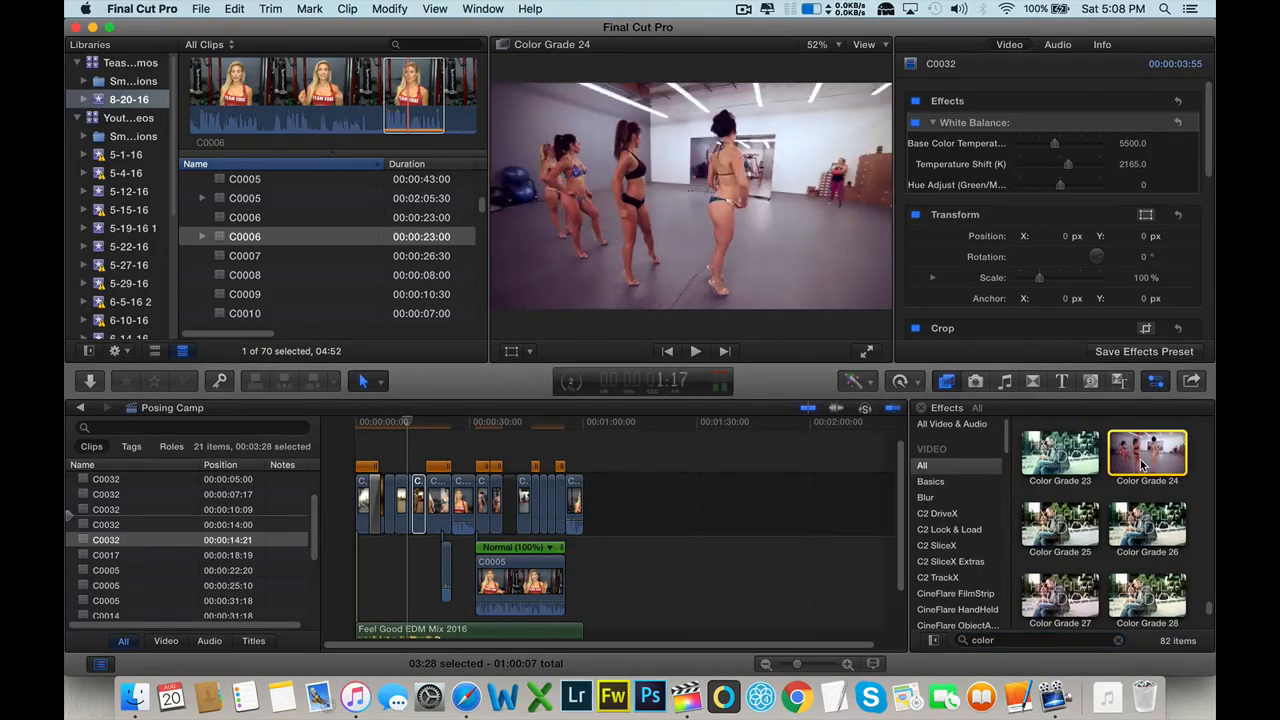
- Preview the Color Grade effects from 21 back to 9 to compare looks for the C0032 footage
scroll(1148, 470, "up", 1)
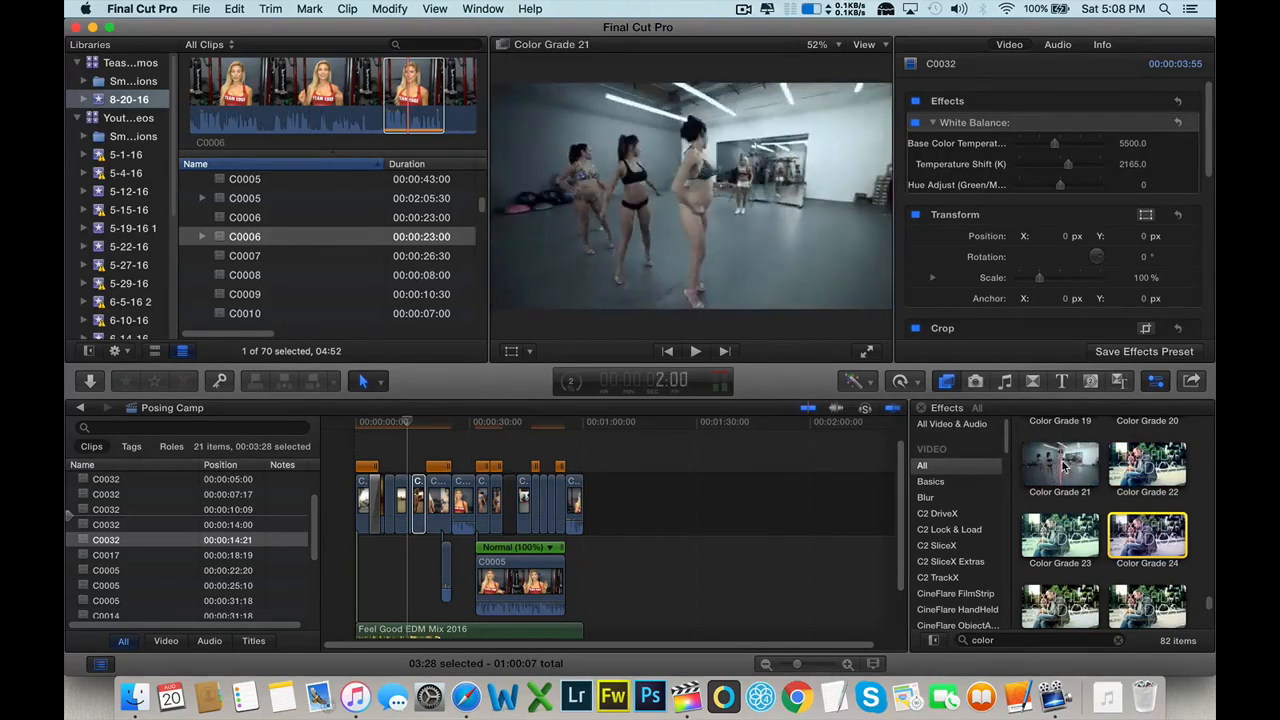
scroll(1060, 475, "up", 2)
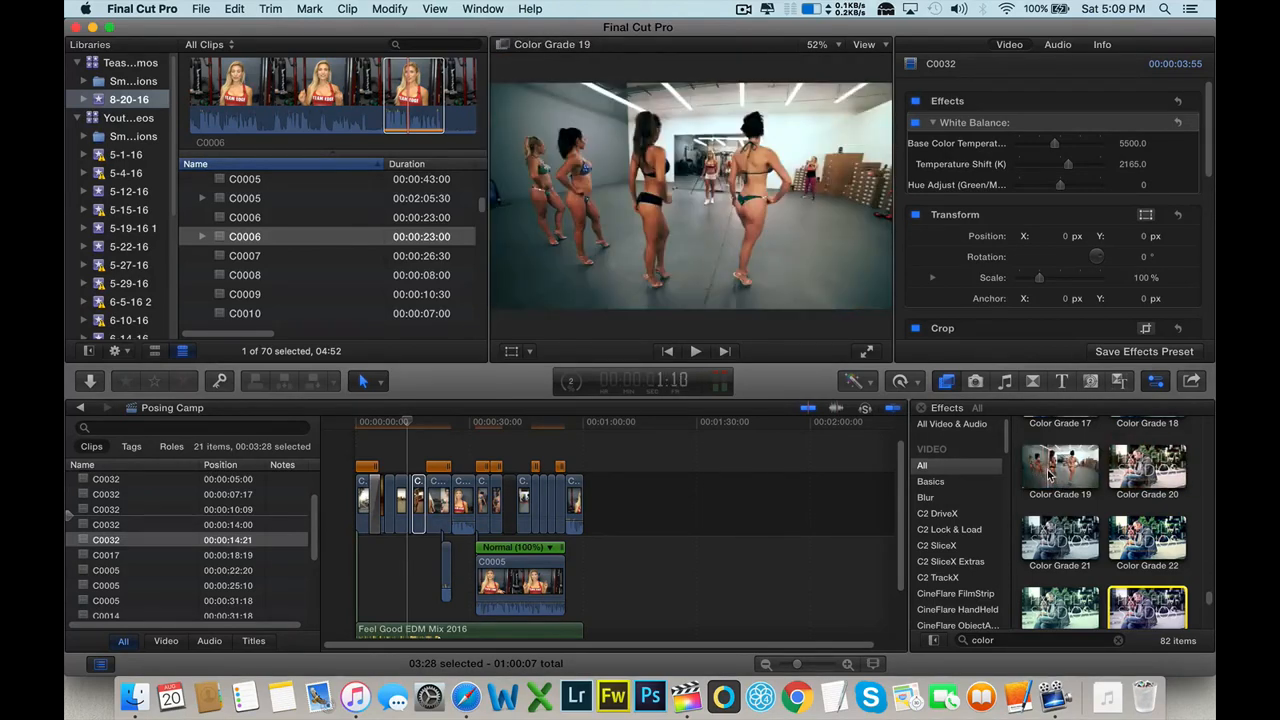
scroll(1038, 495, "up", 2)
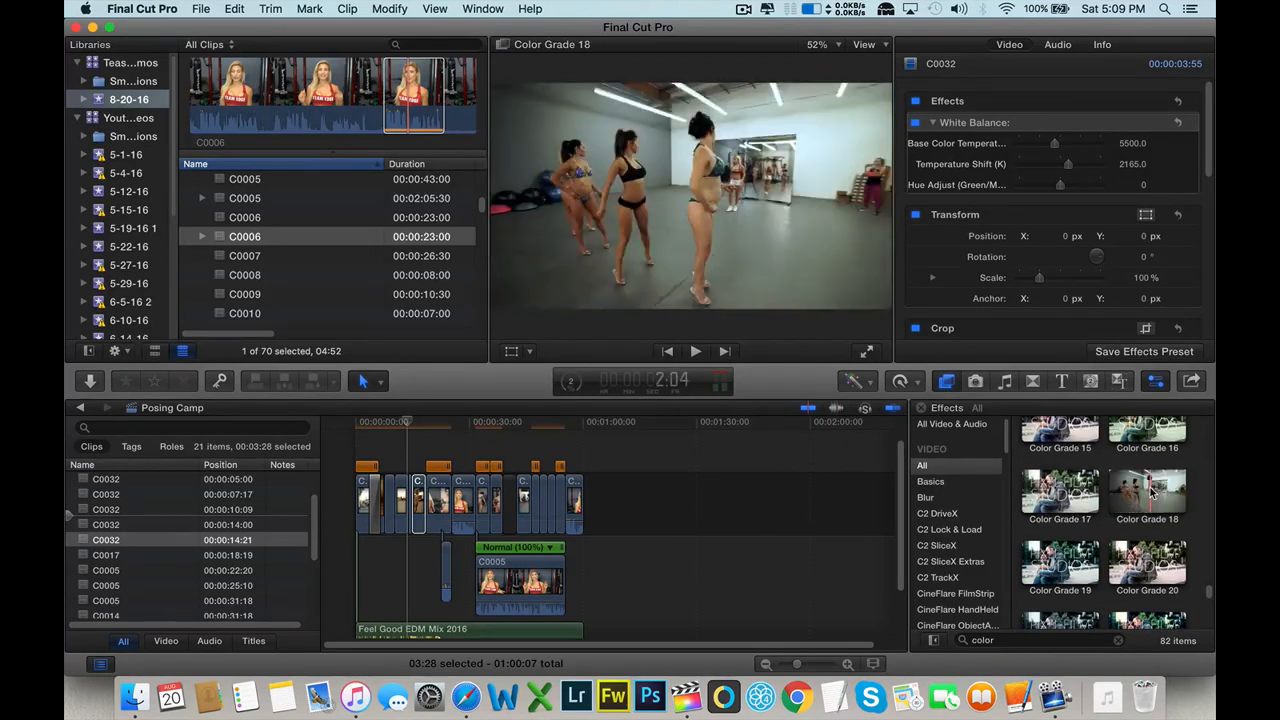
scroll(1080, 485, "up", 1)
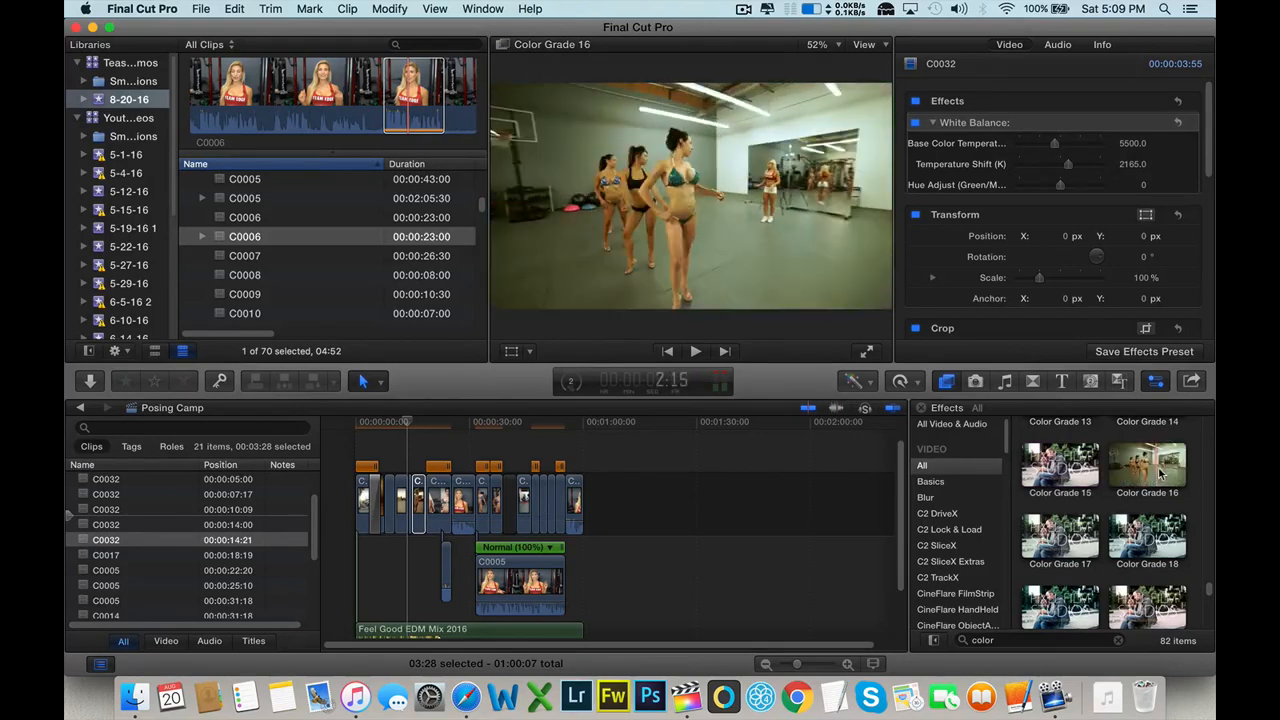
scroll(1131, 474, "up", 1)
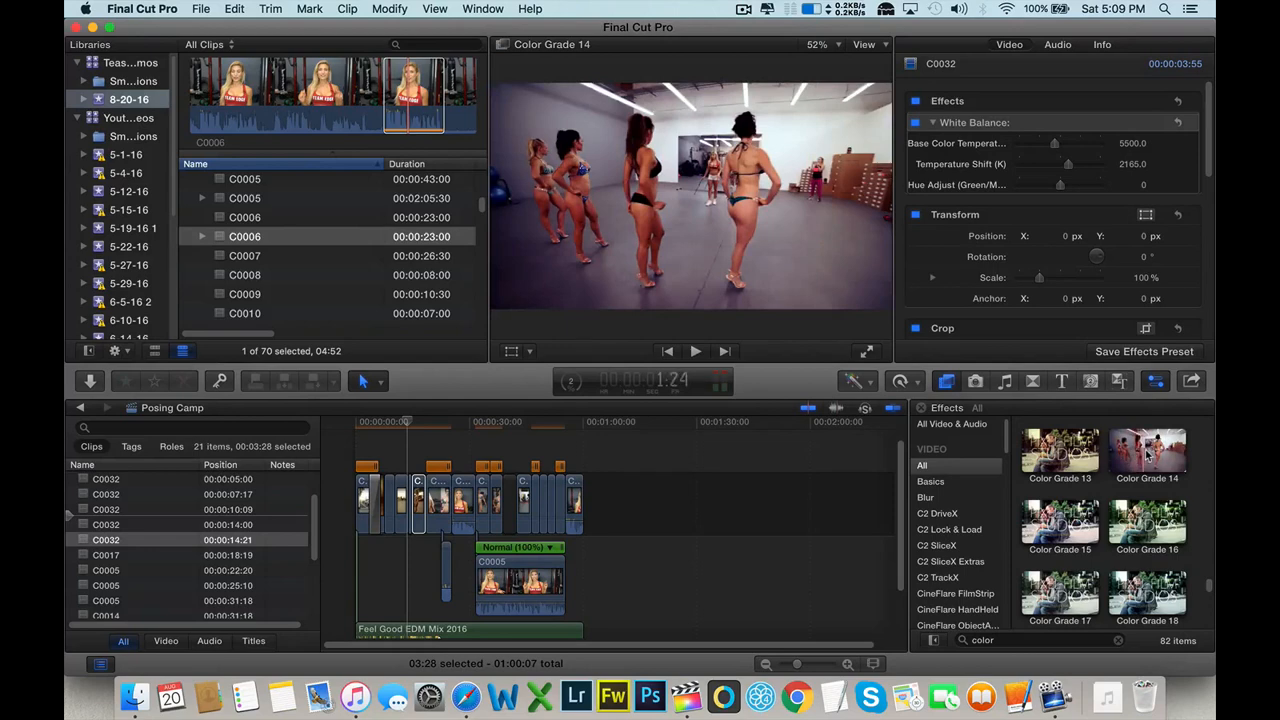
scroll(1135, 511, "up", 1)
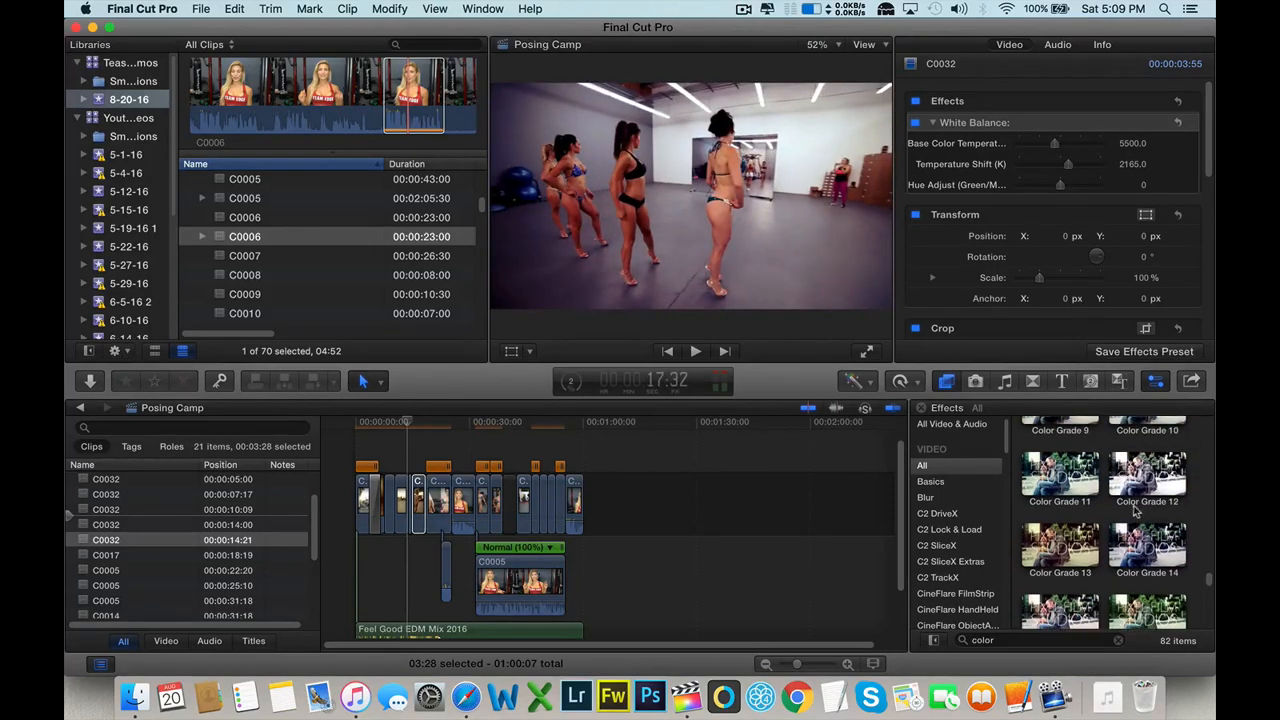
scroll(1040, 474, "up", 1)
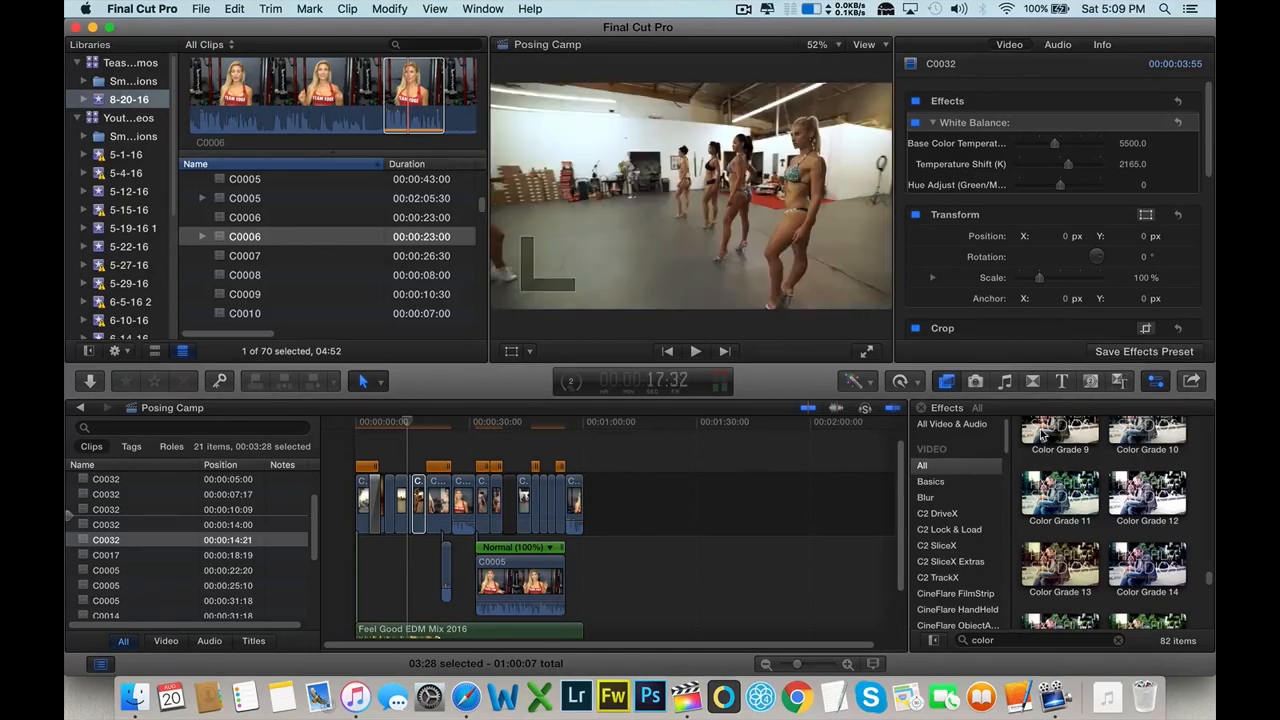
- Compare Color Grade 11, 15 and 17, and apply Color Grade 17 to the C0032 clip at 14:21
scroll(1087, 509, "down", 1)
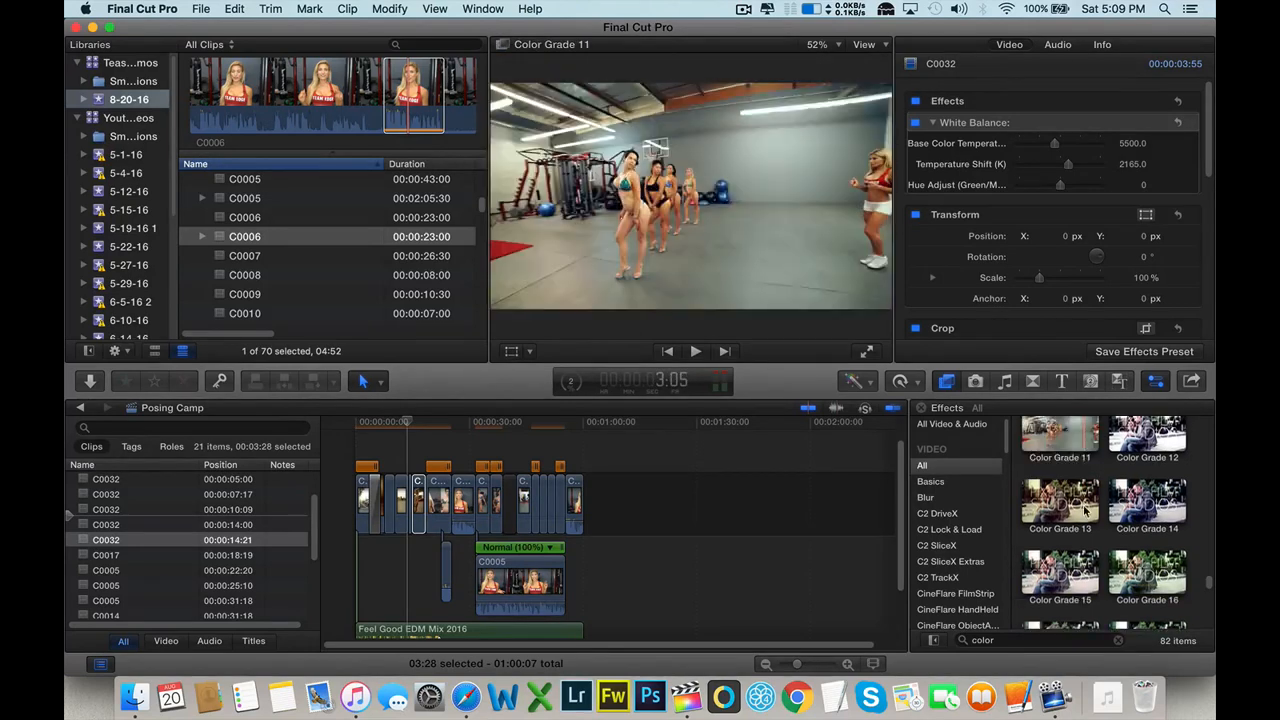
scroll(1086, 510, "down", 1)
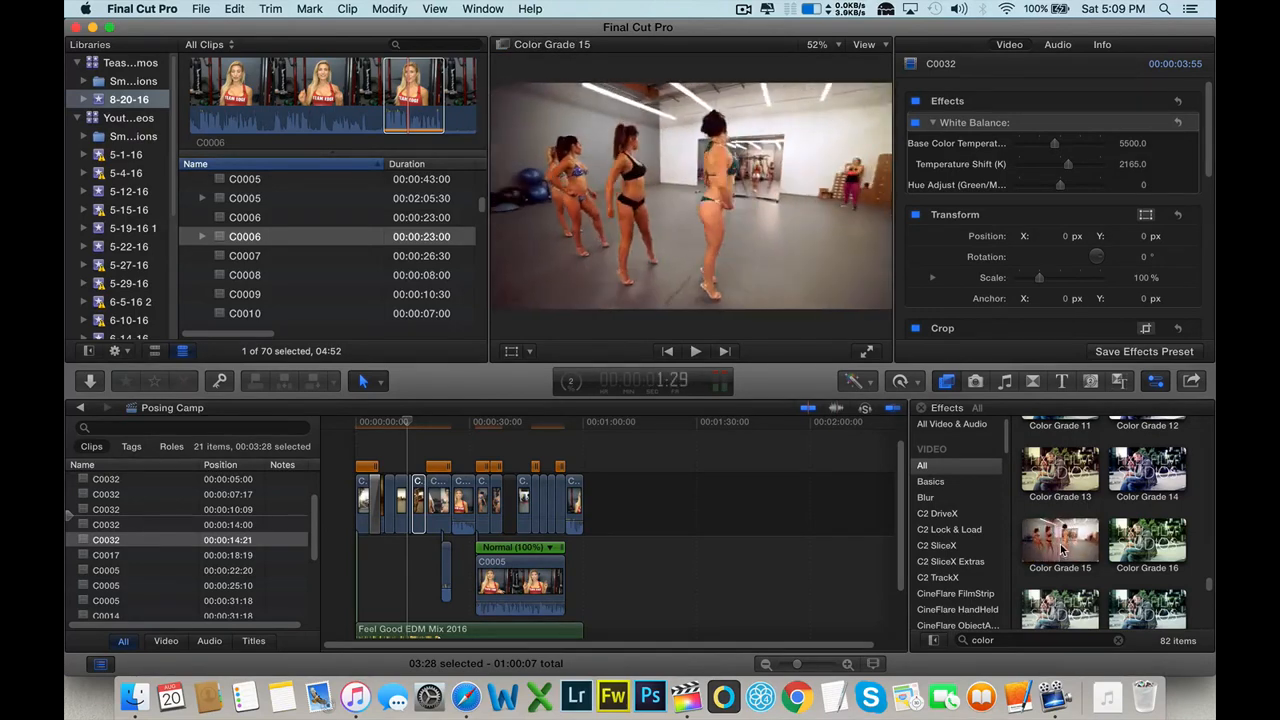
scroll(1060, 549, "down", 2)
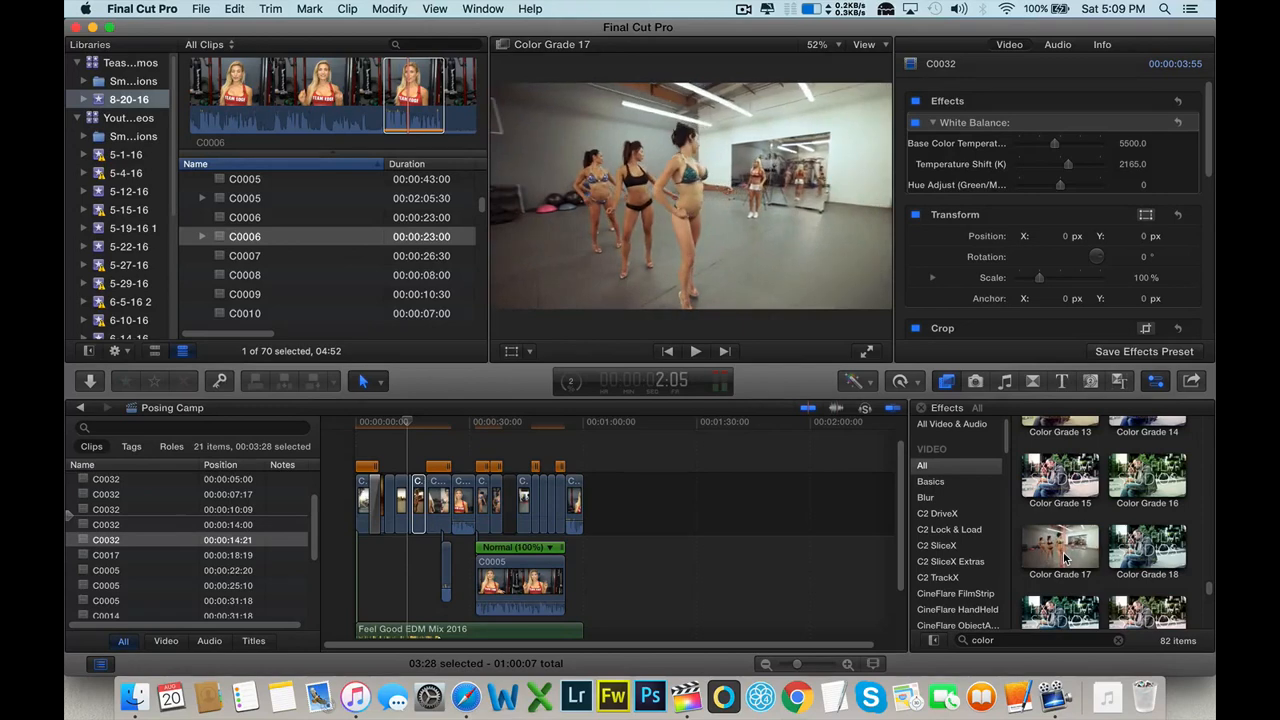
left_click_drag(1067, 557, 417, 482)
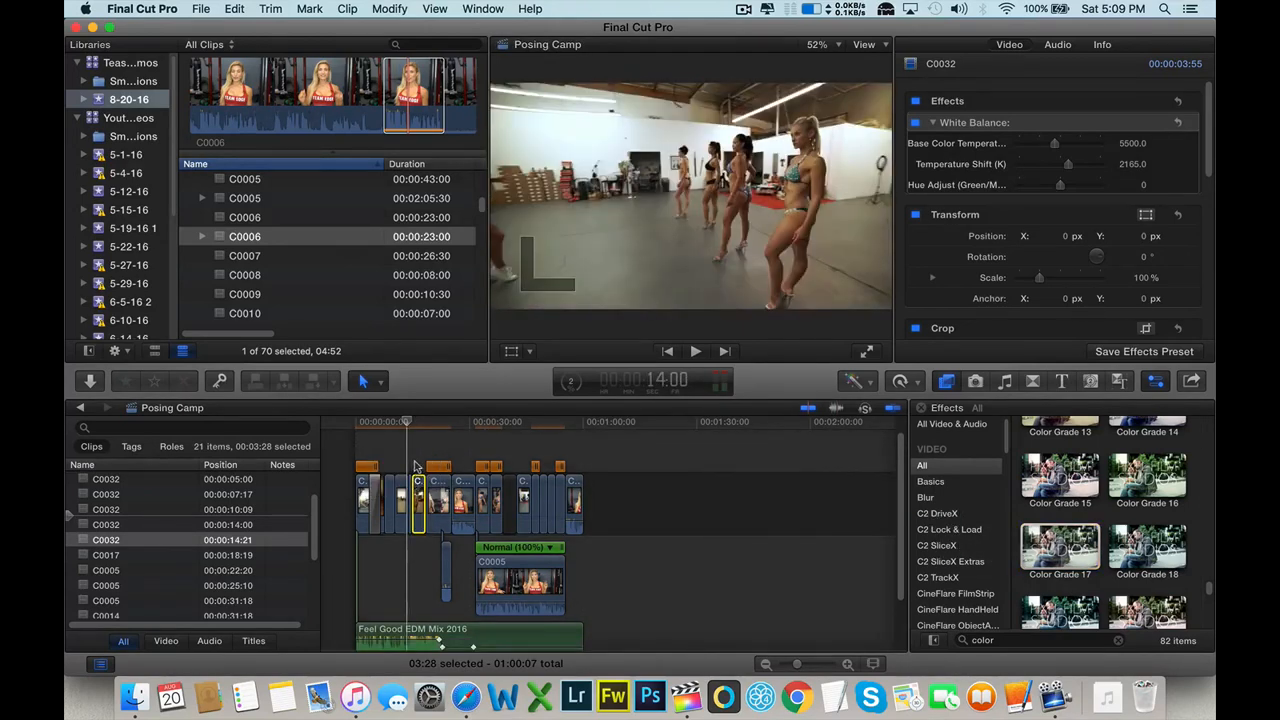
left_click(415, 463)
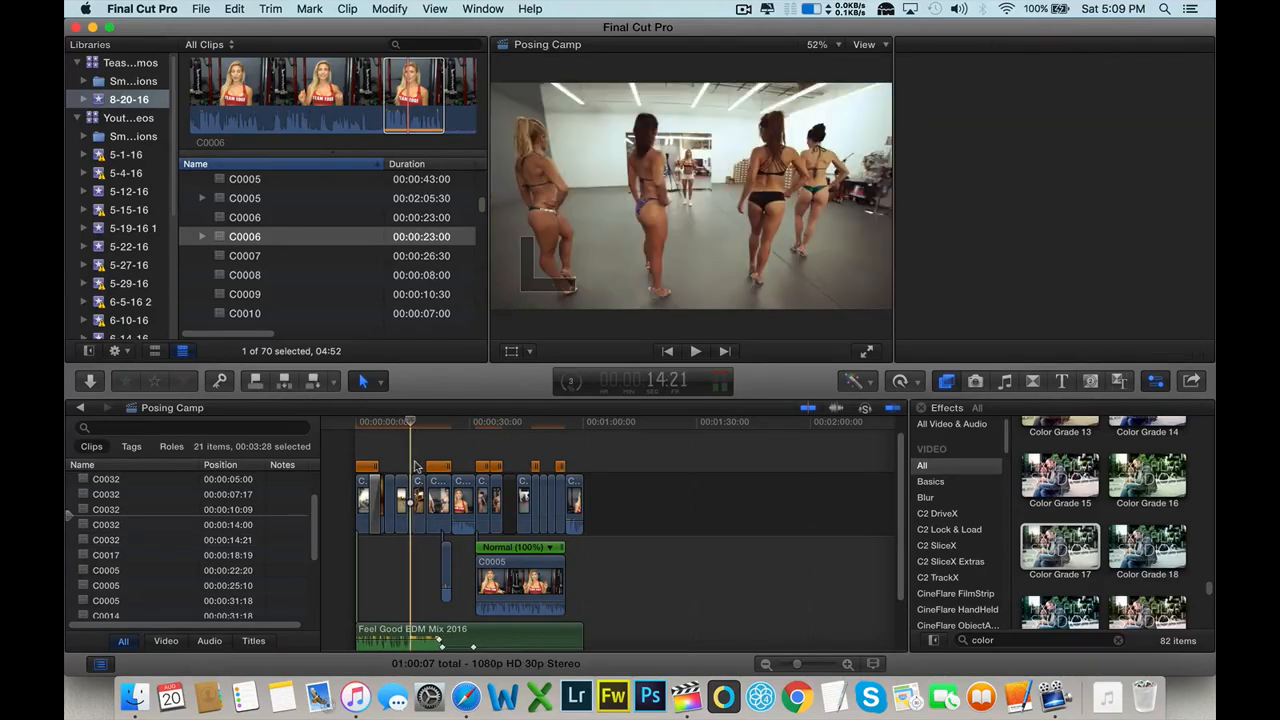
- Remove the Color Grade 17 effect from the C0032 clip at 14:21
key("super+equal")
key("super+equal")
key("super+equal")
key("super+equal")
key("super+equal")
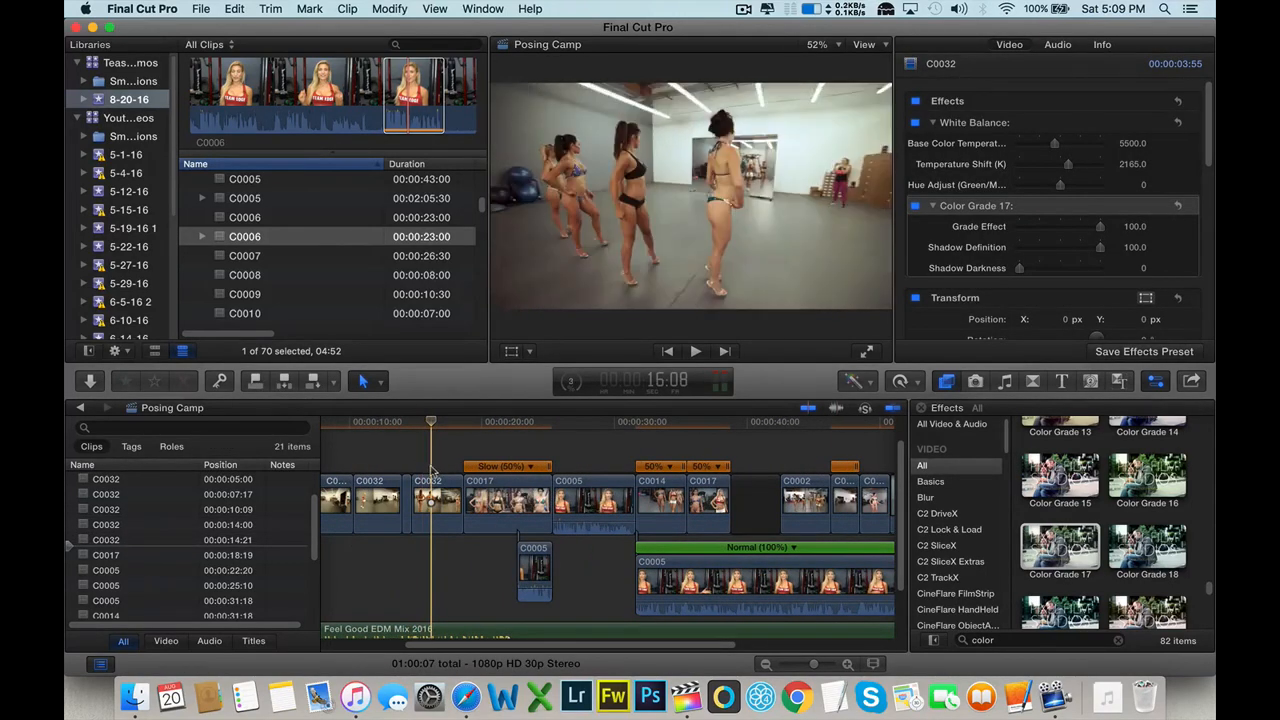
left_click(432, 504)
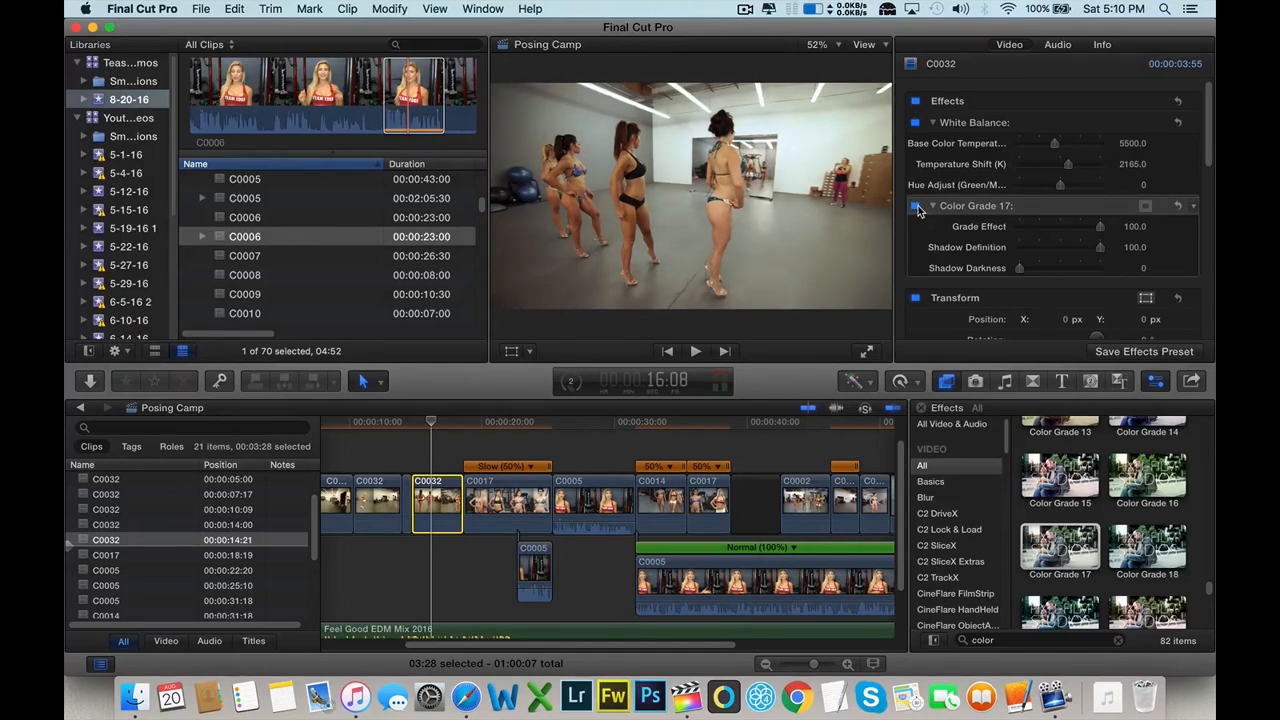
left_click(962, 211)
key("Delete")
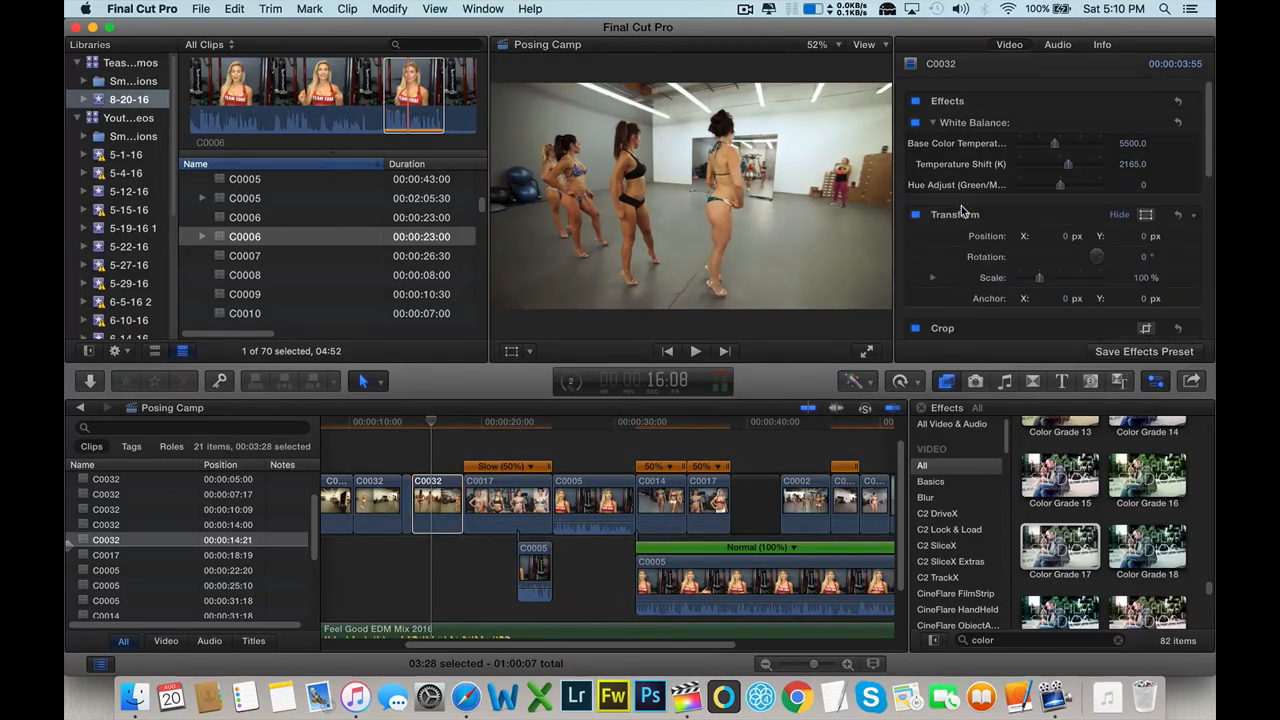
- Preview Color Grade 18, 19 and 20, and try Color Grade 17 again on the C0032 clip at 14:21
left_click(1146, 560)
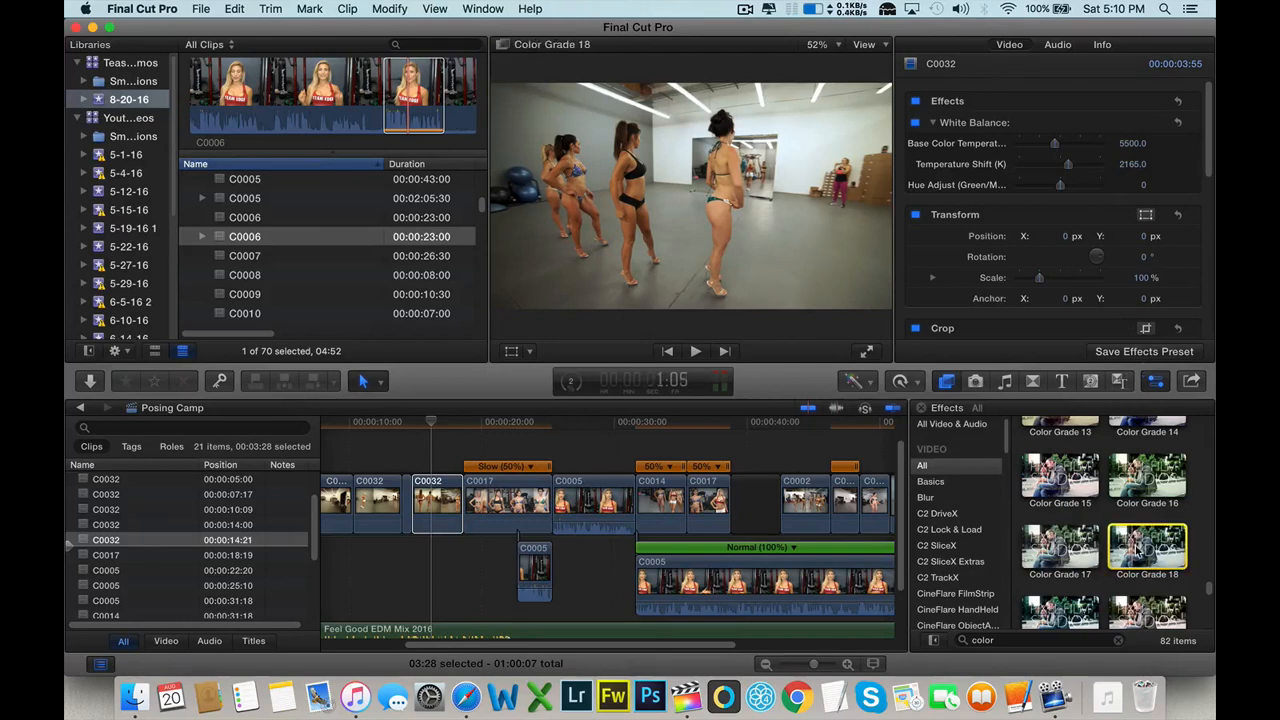
scroll(1138, 550, "down", 1)
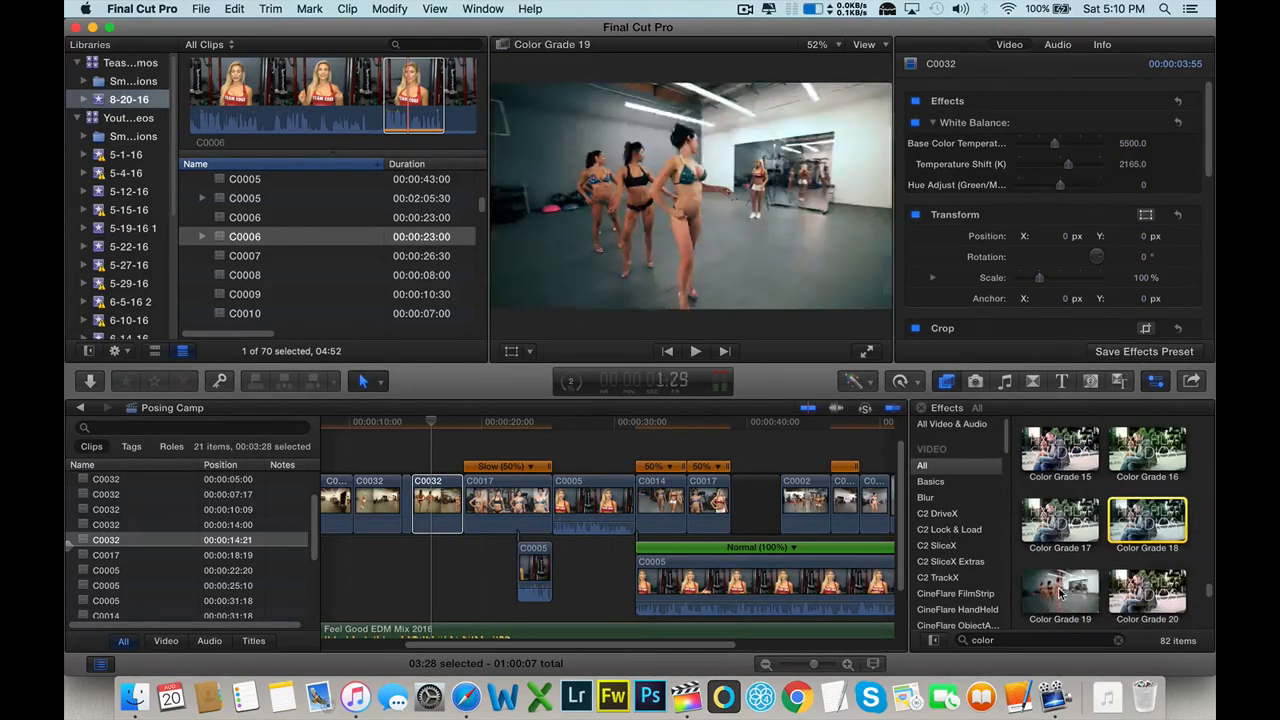
scroll(1133, 573, "down", 1)
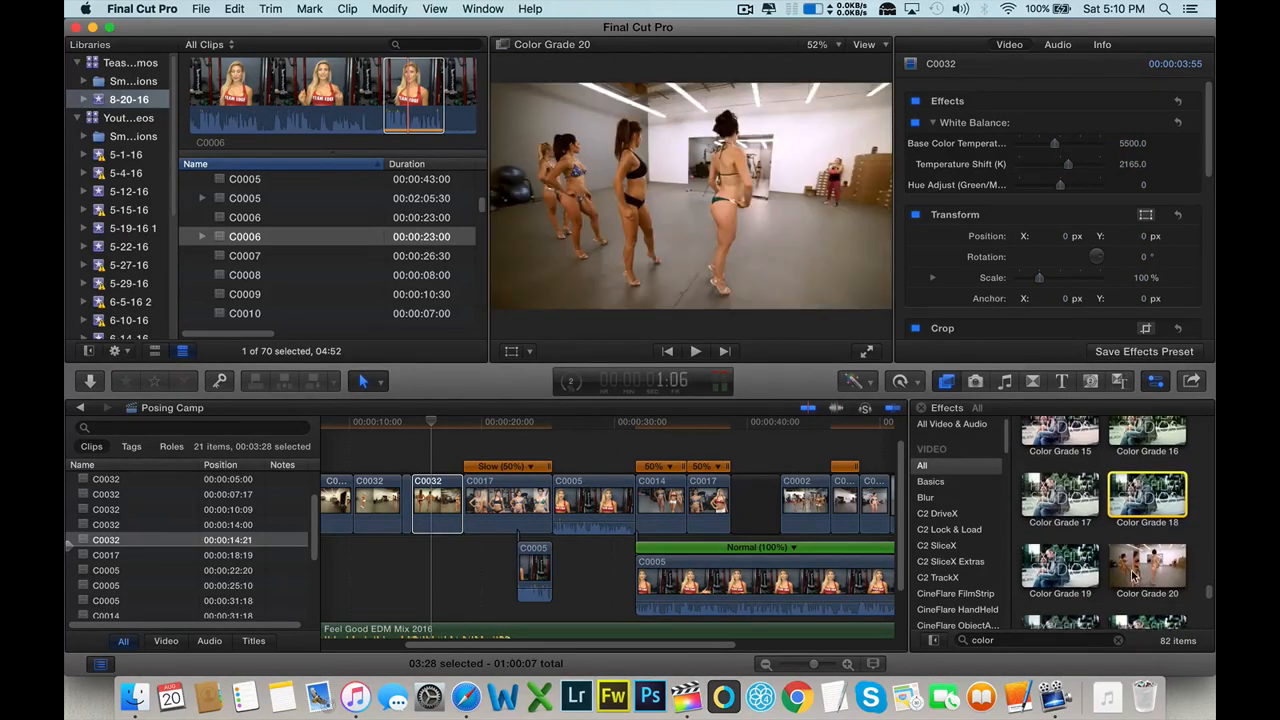
scroll(1133, 573, "down", 1)
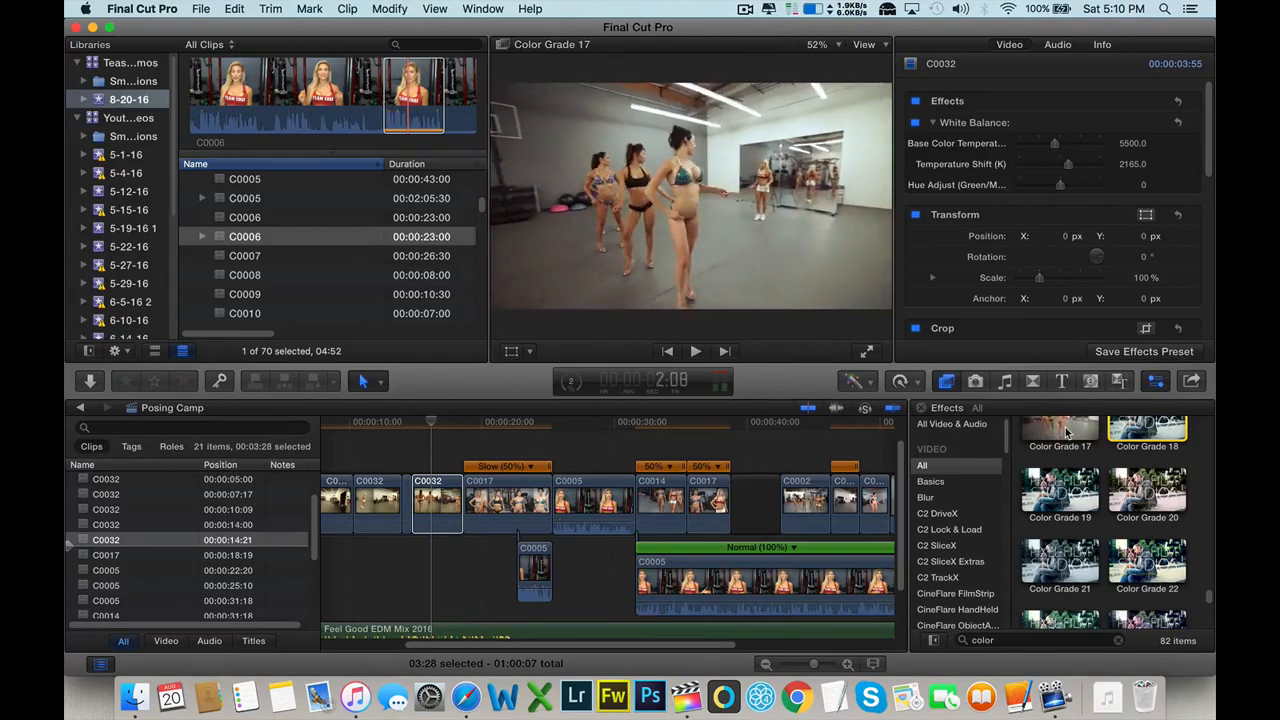
left_click_drag(1066, 432, 443, 501)
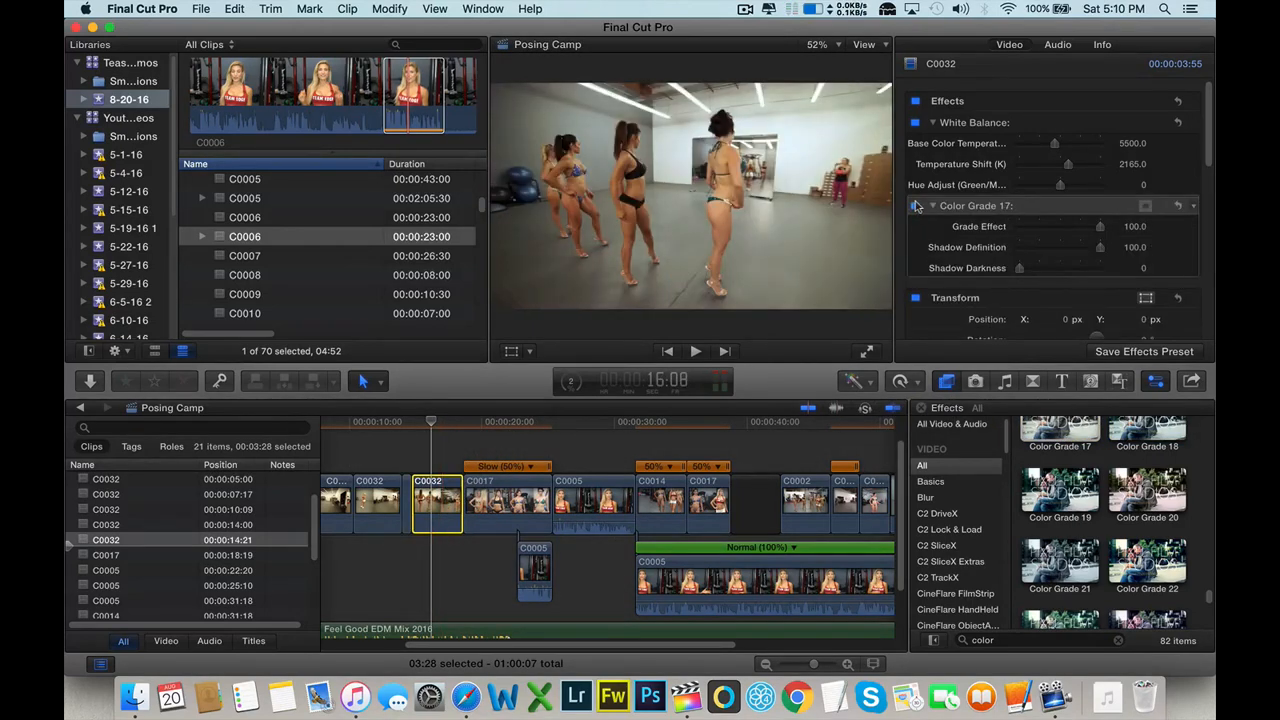
left_click(978, 210)
key("Delete")
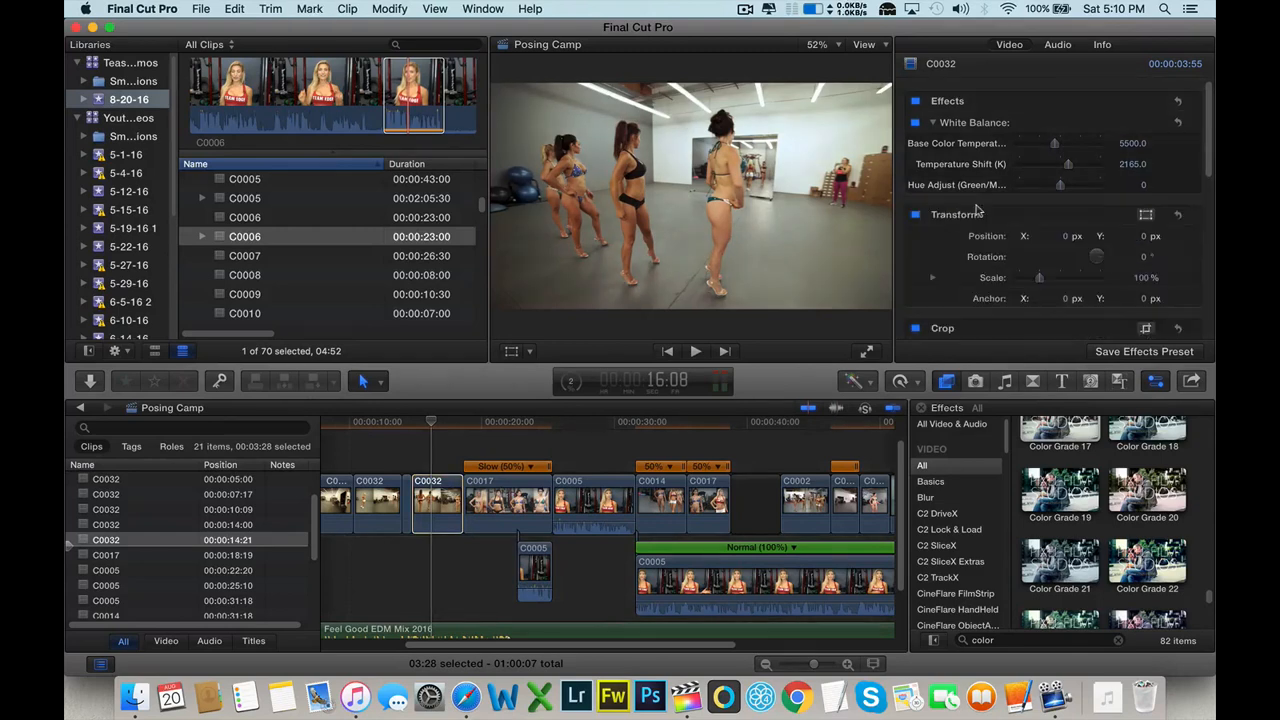
- Preview the looks from Color Grade 16 back to 10, and apply Color Grade 10 to the C0032 clip at 14:21
scroll(1060, 440, "up", 2)
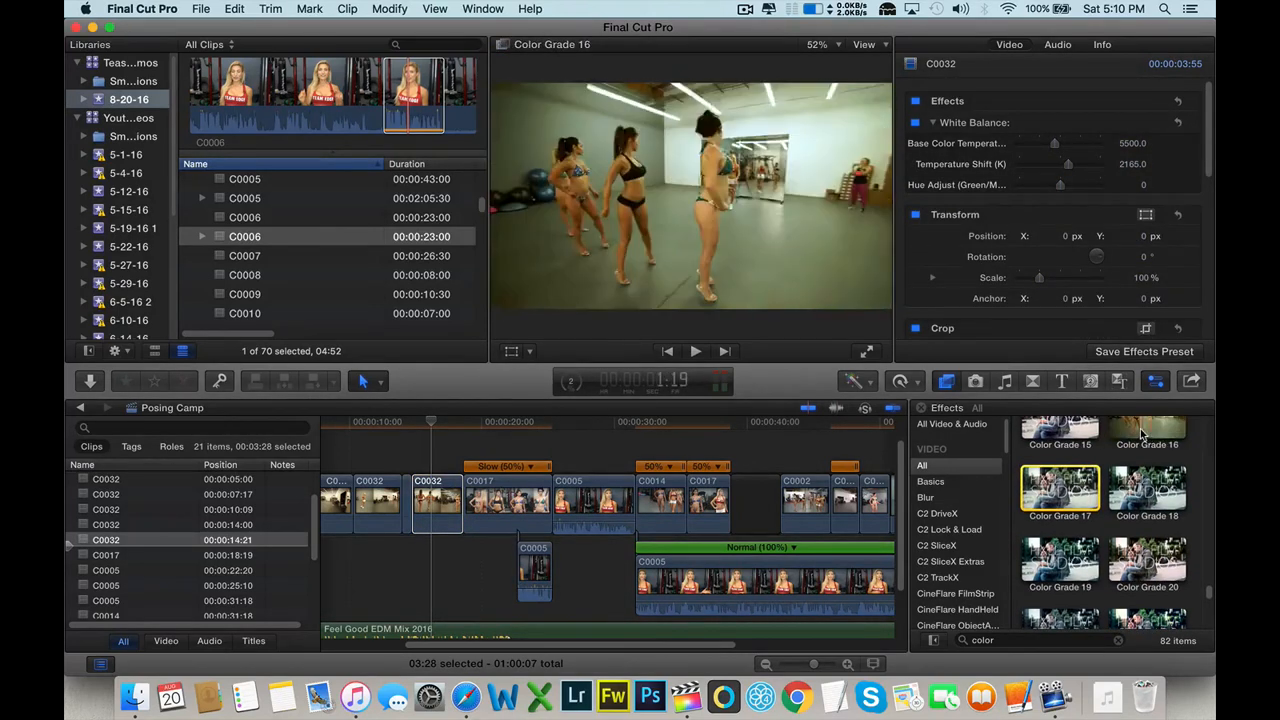
scroll(1072, 434, "up", 3)
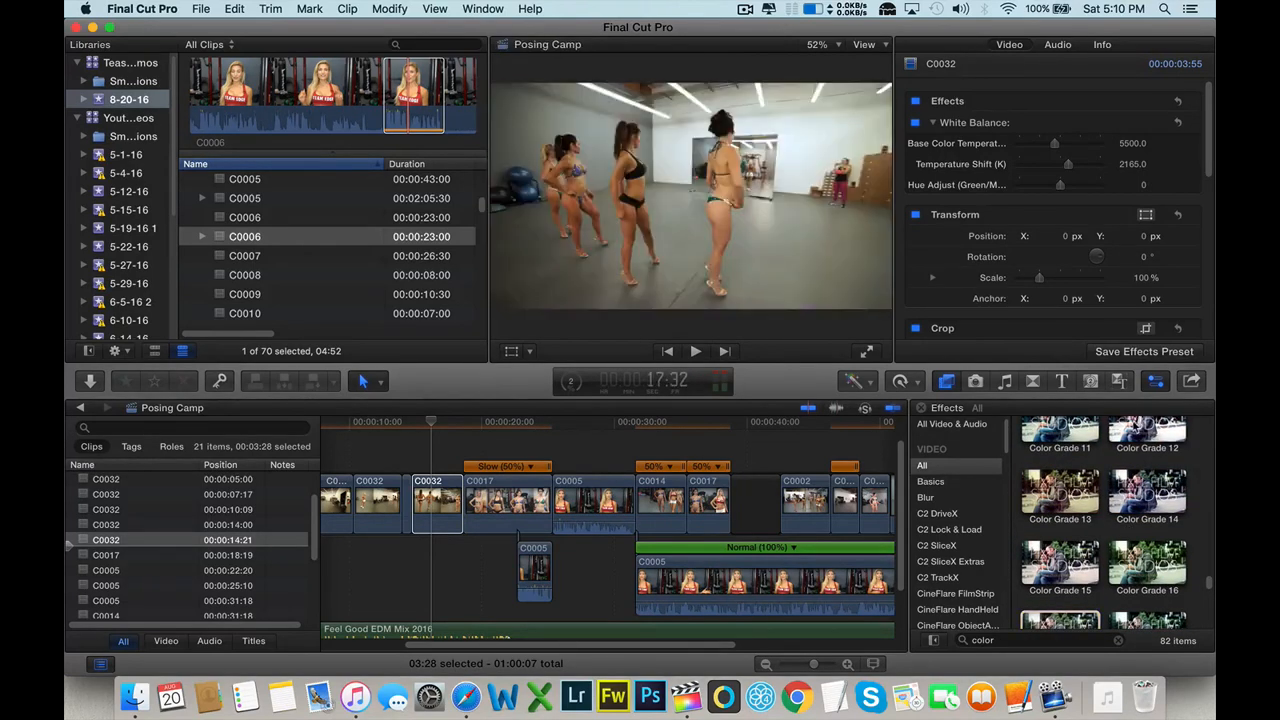
scroll(1077, 432, "up", 1)
scroll(1078, 430, "up", 2)
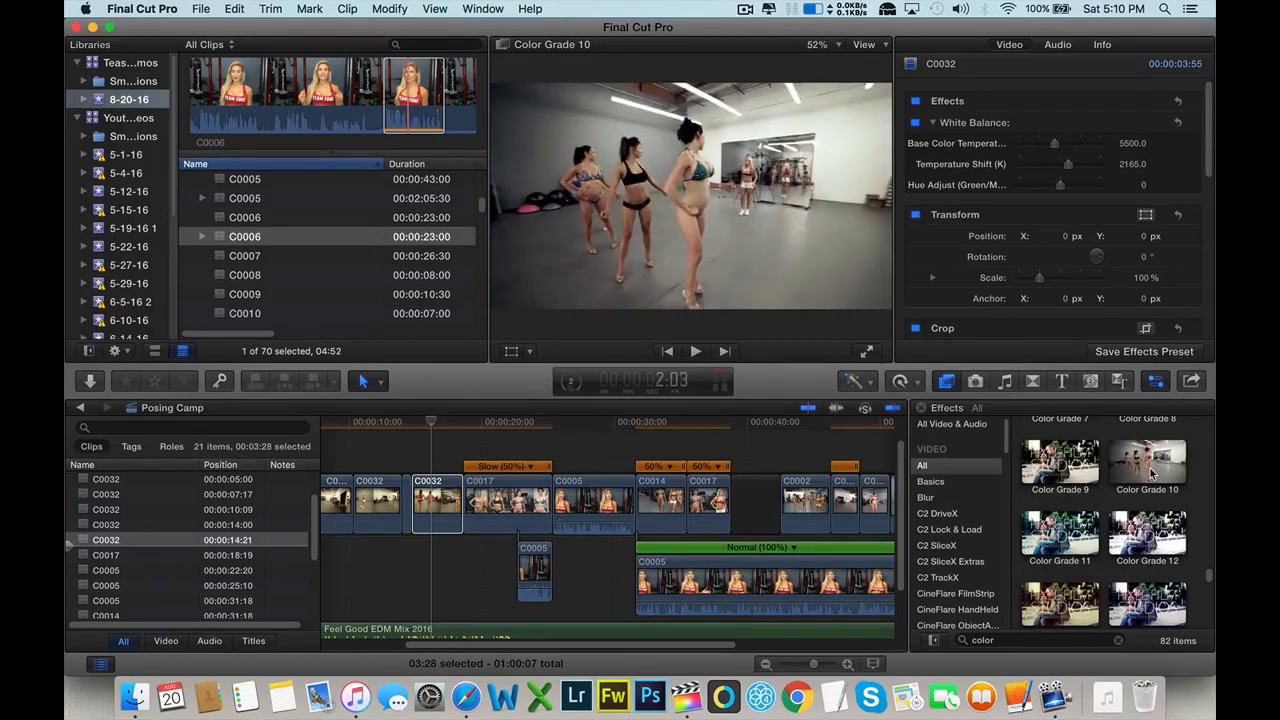
left_click_drag(1150, 475, 436, 497)
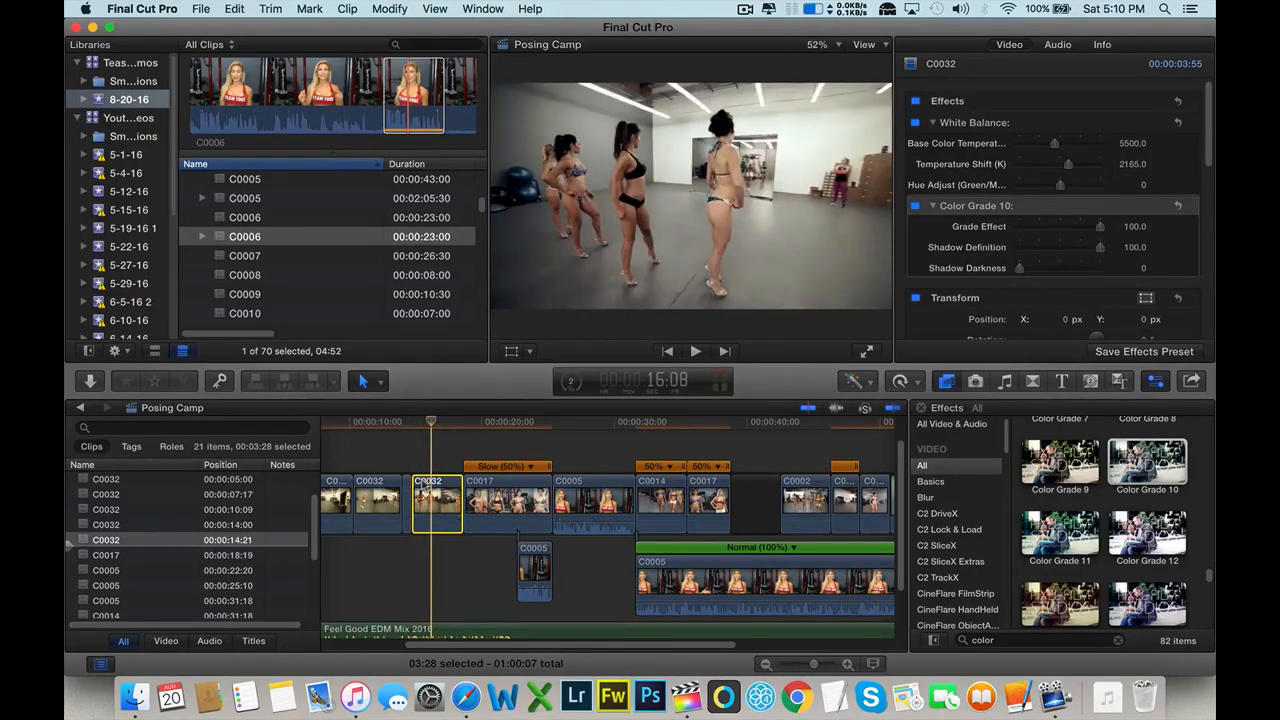
- Copy the graded C0032 clip's Color Grade 10 attribute onto the four C0032 clips from 5:00 to 14:00
scroll(420, 478, "left", 5)
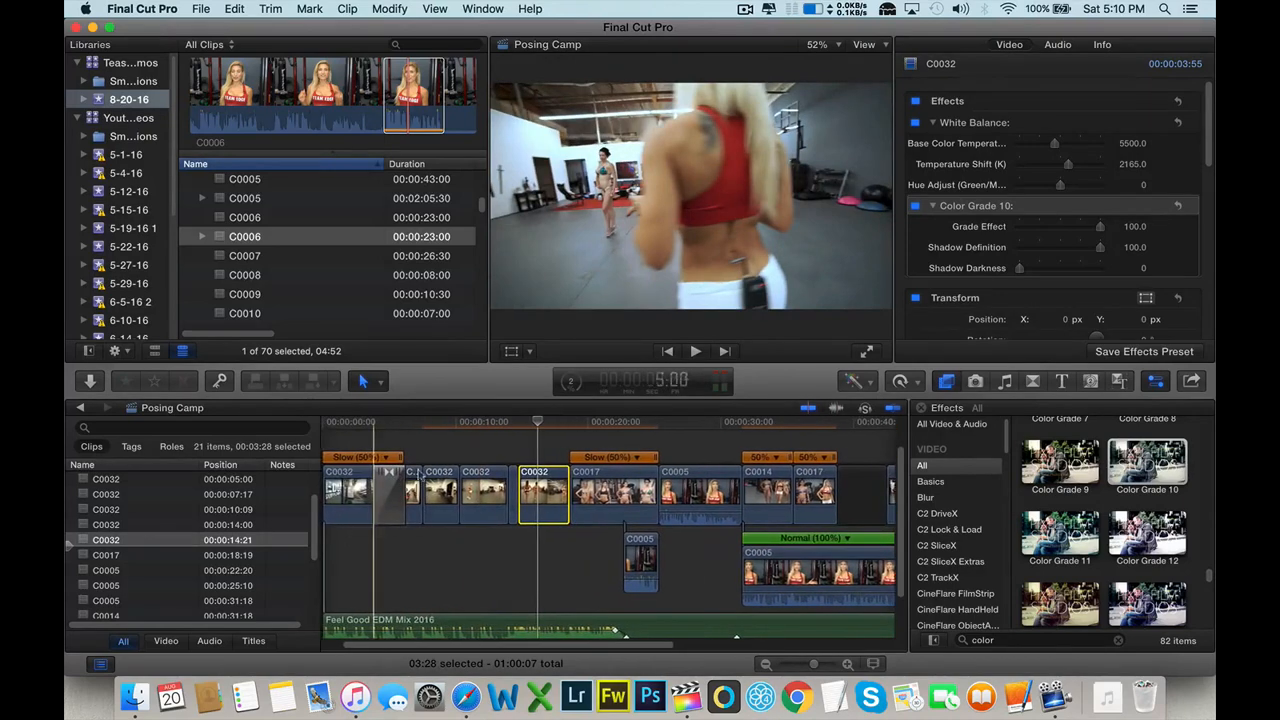
left_click_drag(517, 437, 412, 505)
left_click(234, 8)
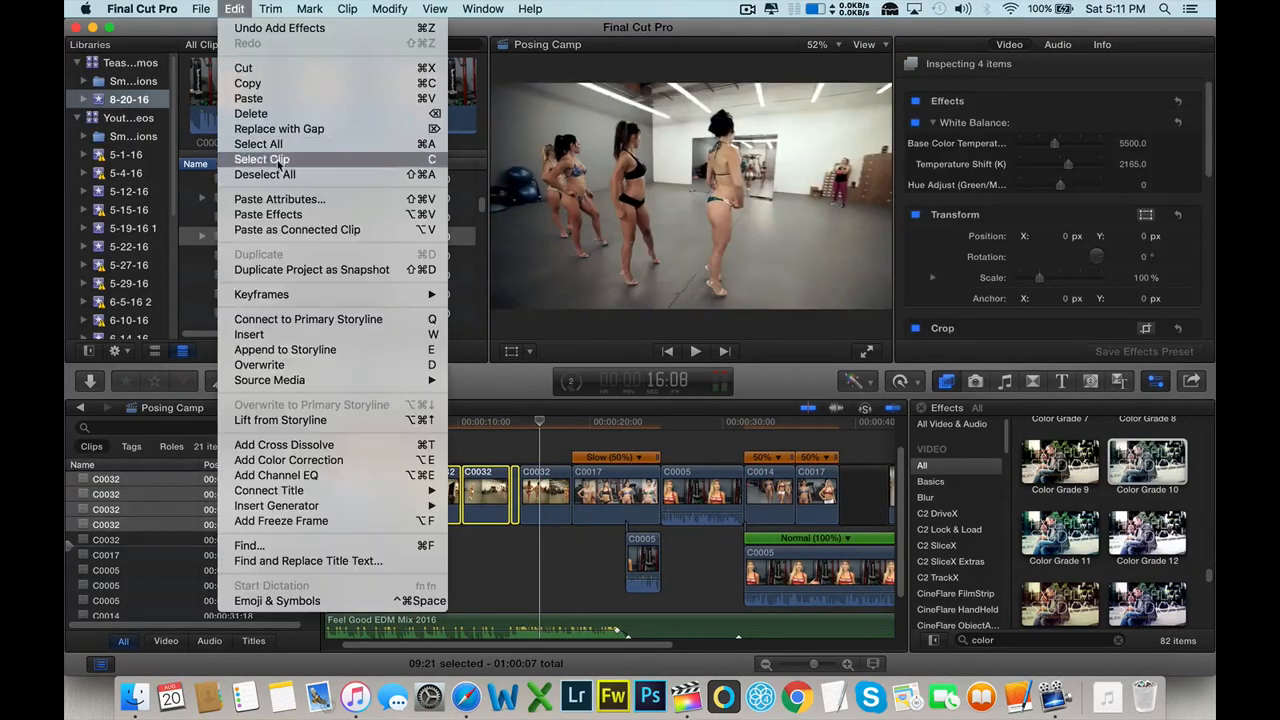
left_click(279, 200)
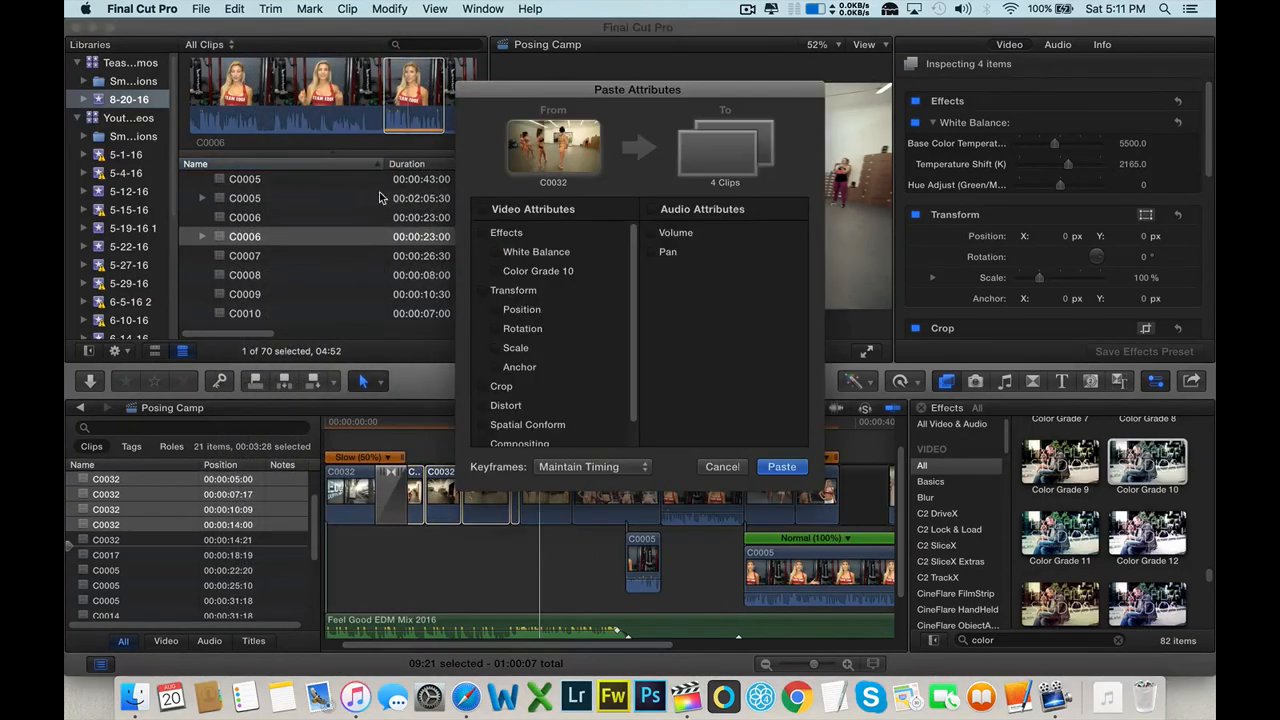
left_click(780, 467)
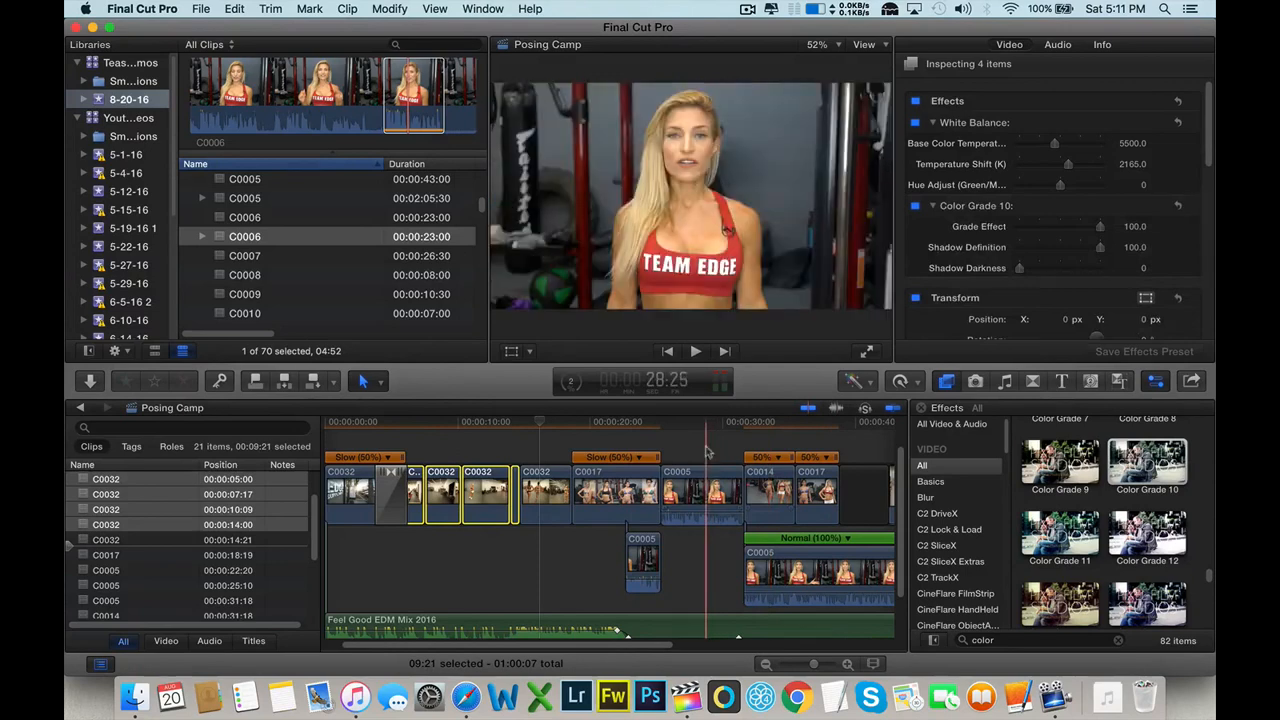
- Paste the Color Grade 10 attribute onto the C0014 clip at 31:18 and the C0017 clip at 35:14
left_click_drag(855, 441, 760, 441)
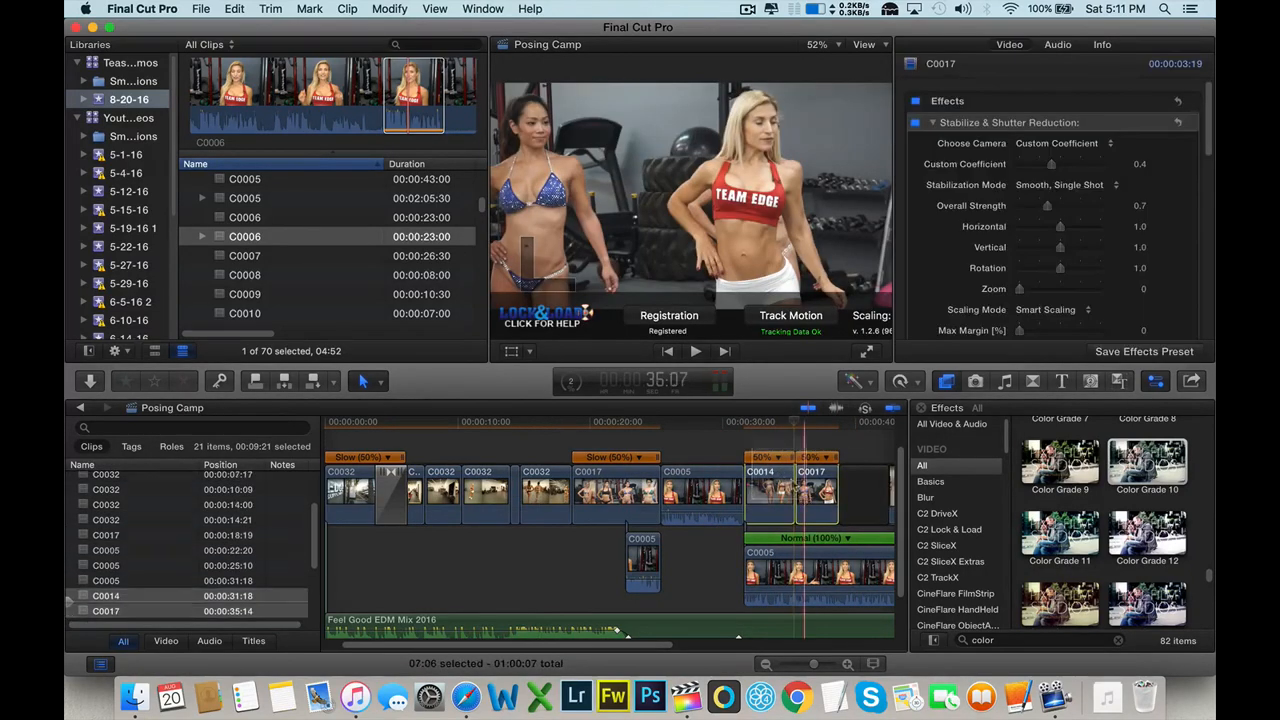
left_click(234, 8)
left_click(250, 214)
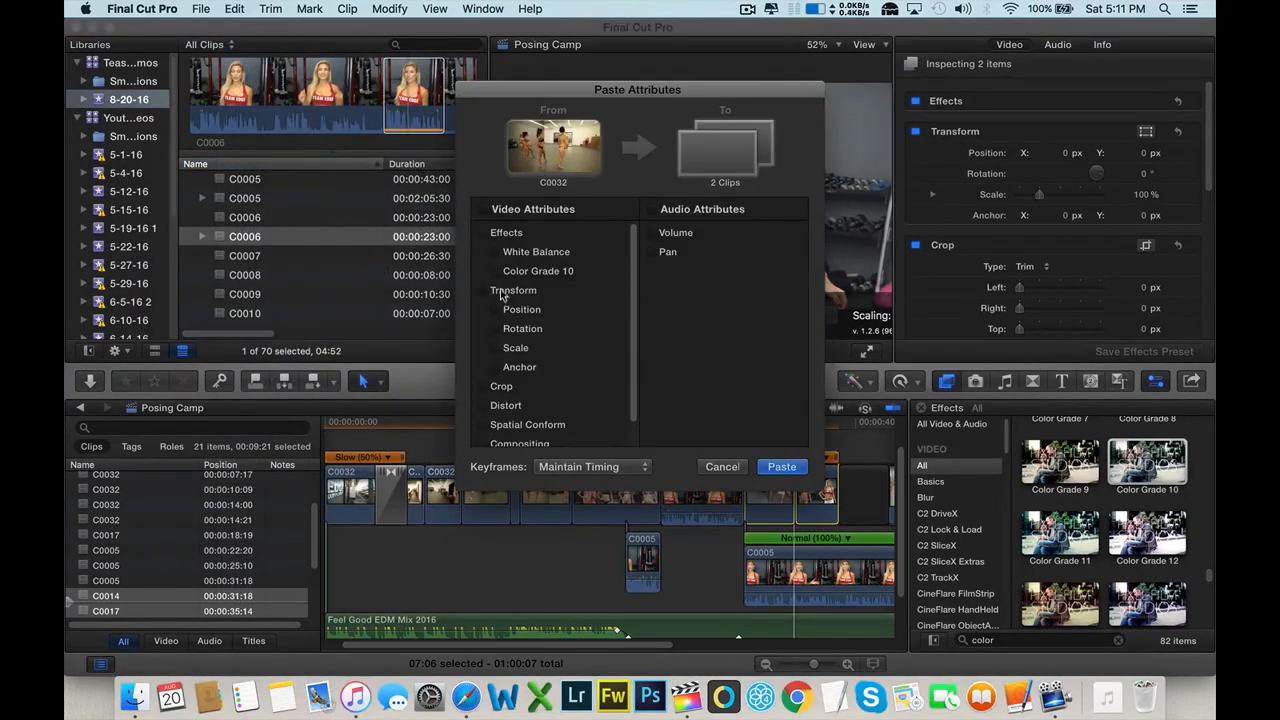
left_click(781, 467)
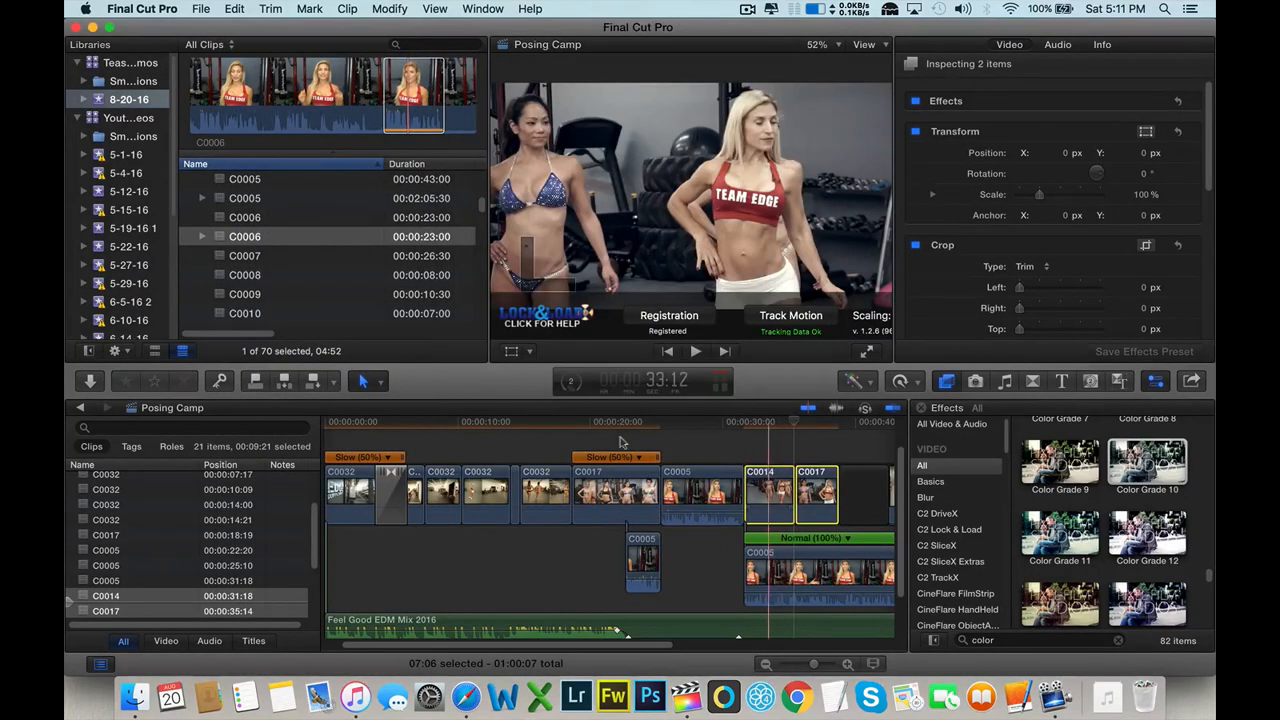
- Paste the Color Grade 10 attribute onto the slow-motion C0017 clip at 18:19
left_click(604, 490)
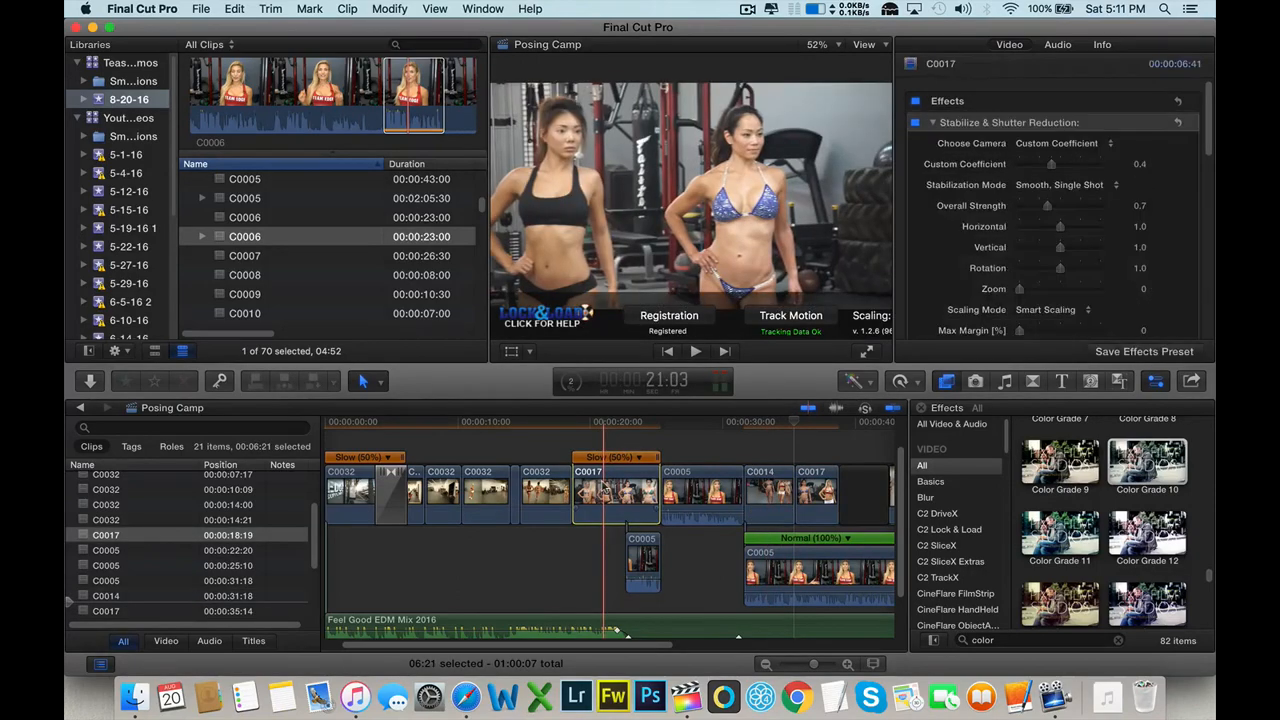
left_click(234, 8)
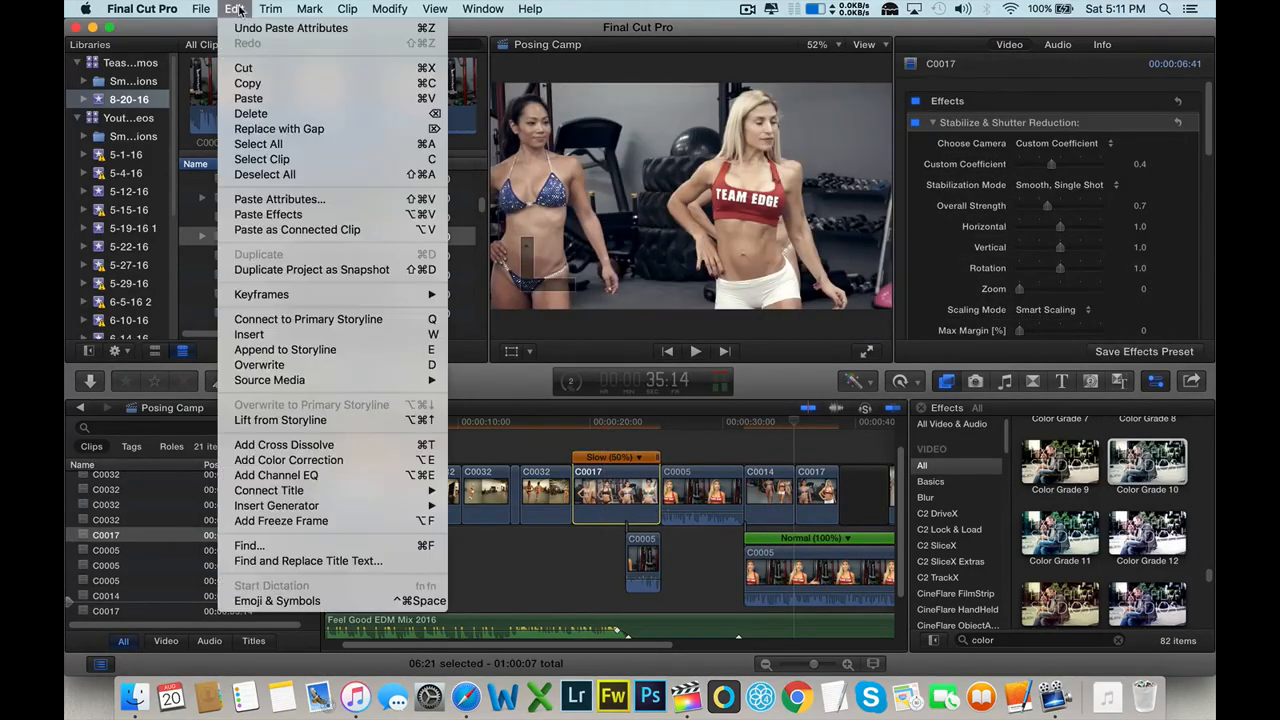
left_click(297, 190)
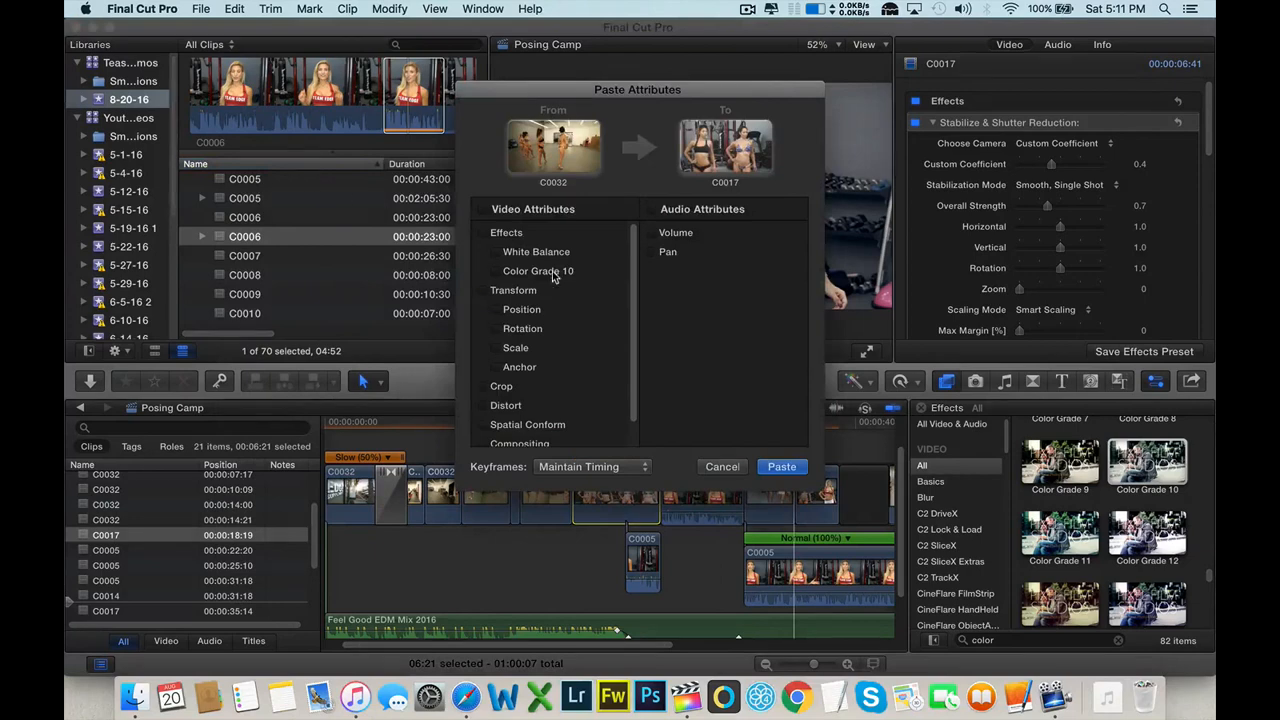
left_click(779, 467)
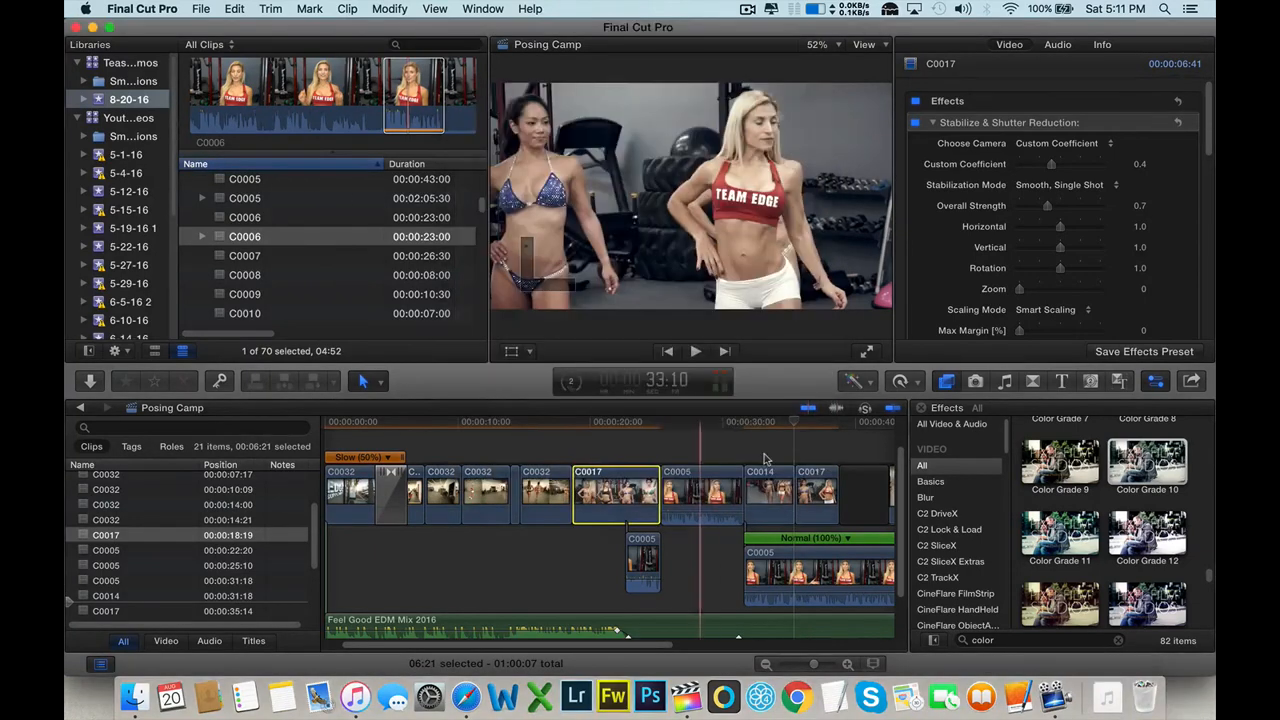
- Paste the Color Grade 10 attribute onto the five B-roll clips C0002, C0059, C0058, C0062 and C0057
scroll(764, 465, "right", 10)
scroll(765, 460, "right", 8)
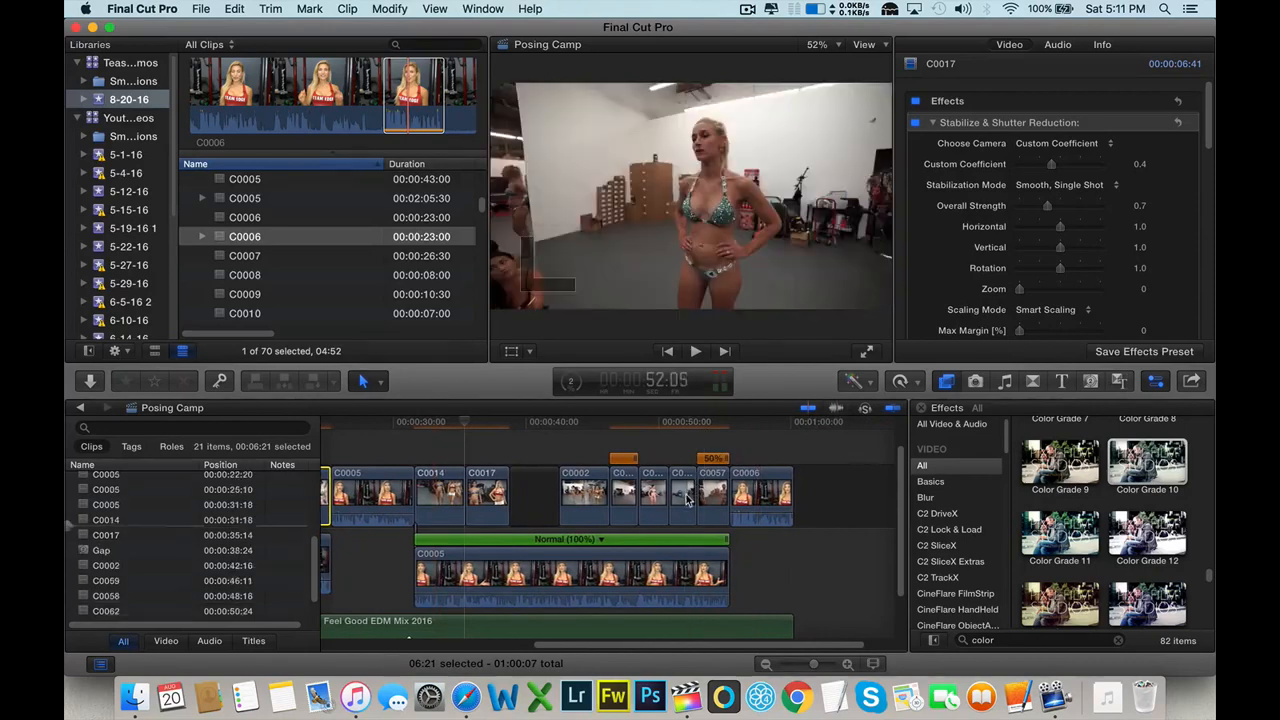
left_click(681, 495)
left_click_drag(712, 440, 576, 500)
left_click(230, 6)
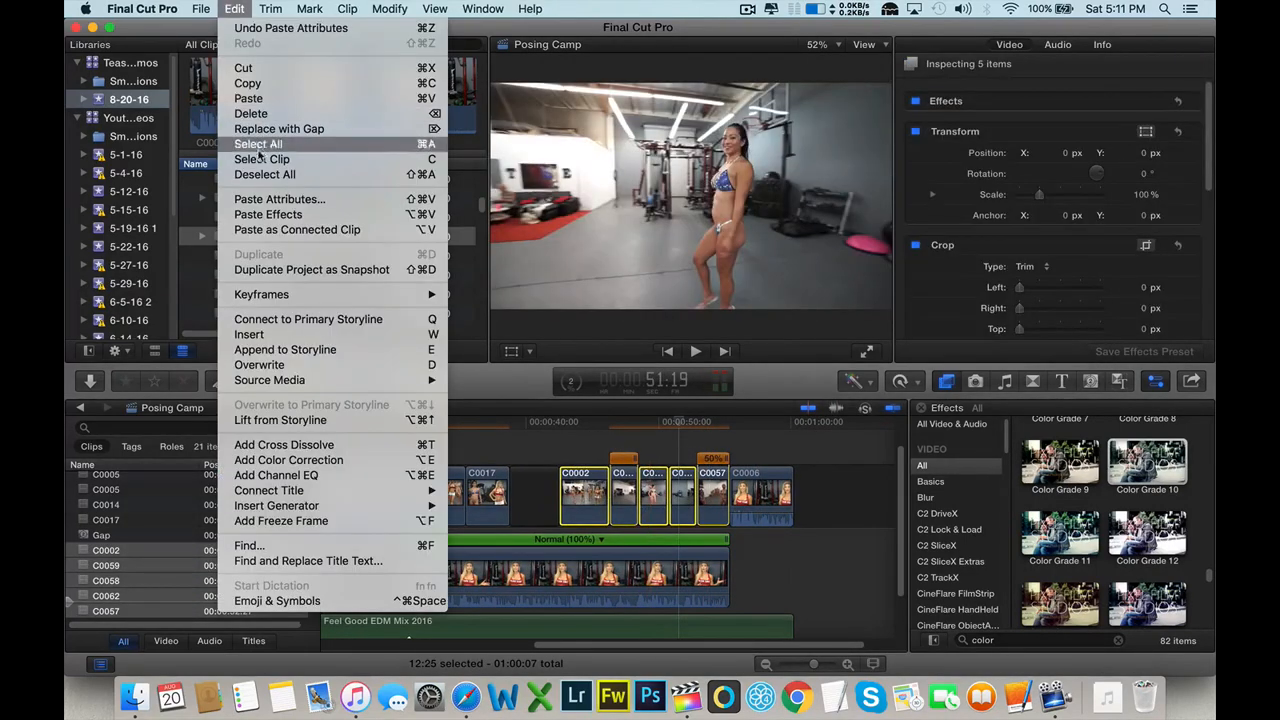
left_click(260, 199)
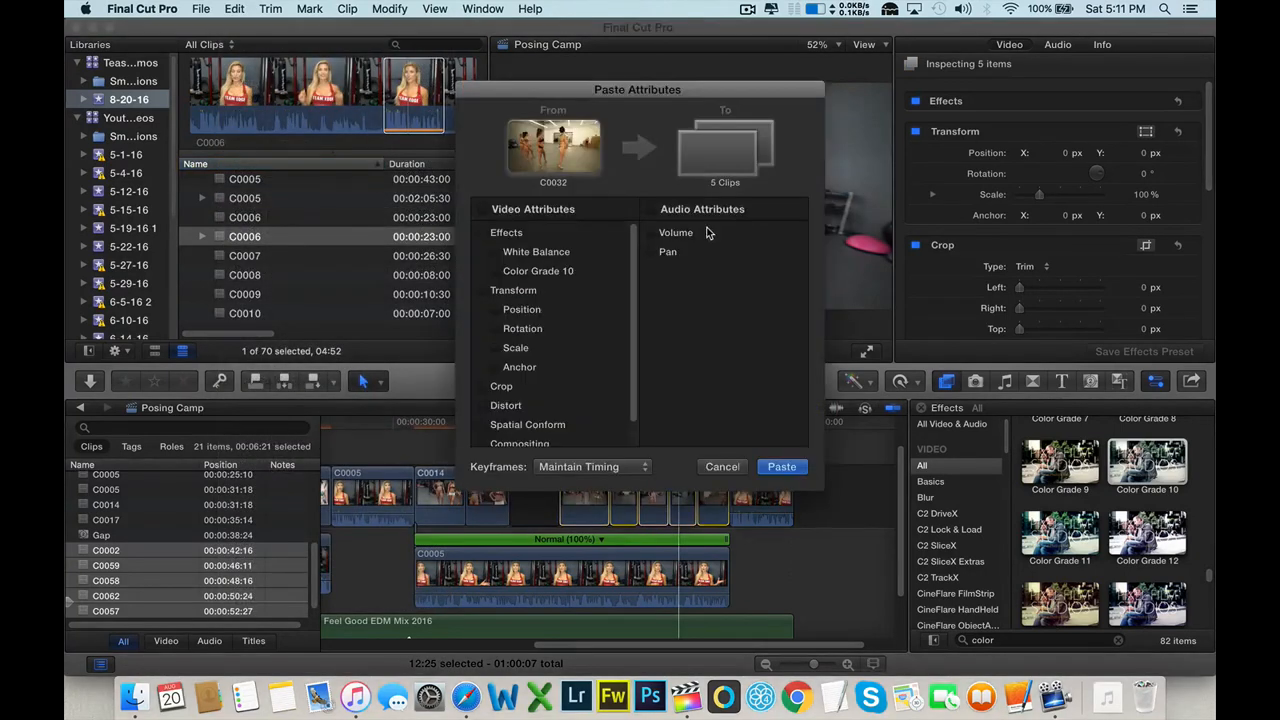
left_click(783, 467)
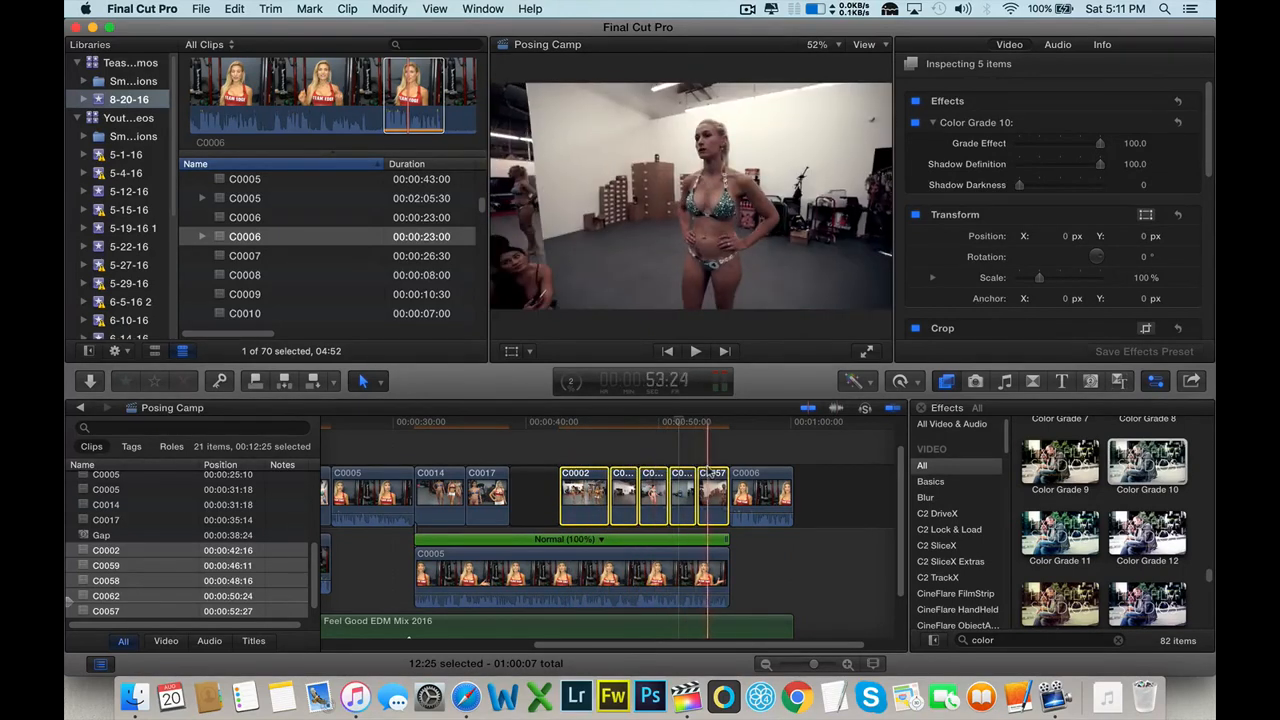
- Compare the five selected B-roll clips with and without Color Grade 10, and leave the effect disabled
key("l")
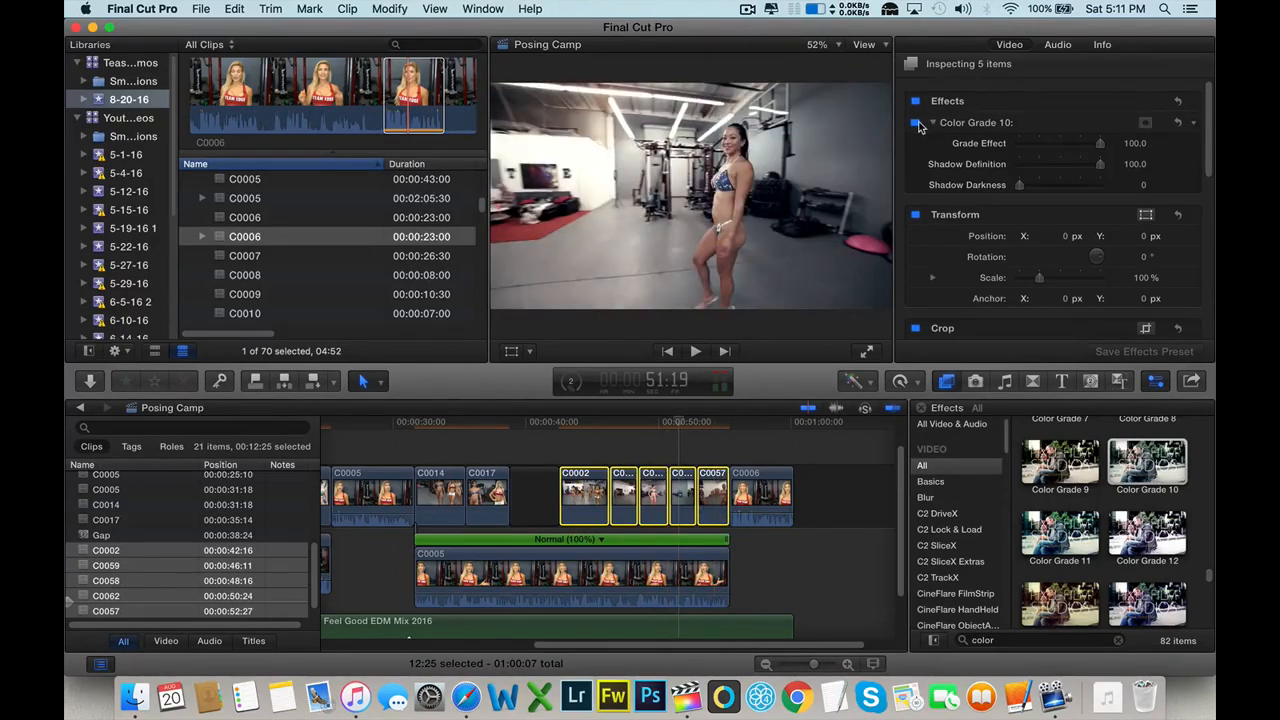
left_click(916, 122)
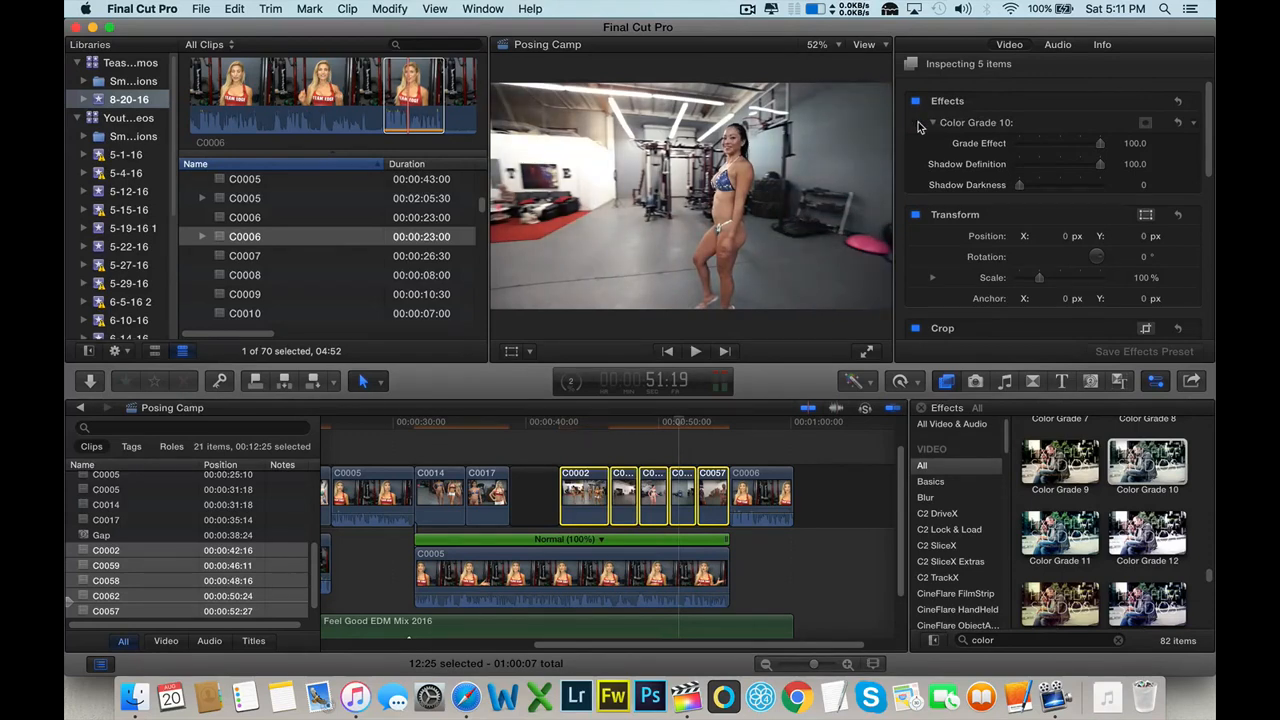
left_click(916, 122)
left_click(916, 122)
left_click(916, 122)
left_click(916, 122)
left_click(916, 122)
left_click(916, 122)
left_click(916, 122)
left_click(916, 122)
- Disable Color Grade 10 on the six clips from 5:00 to 18:19, and on C0014 at 31:18 and C0017 at 35:14
scroll(617, 431, "left", 10)
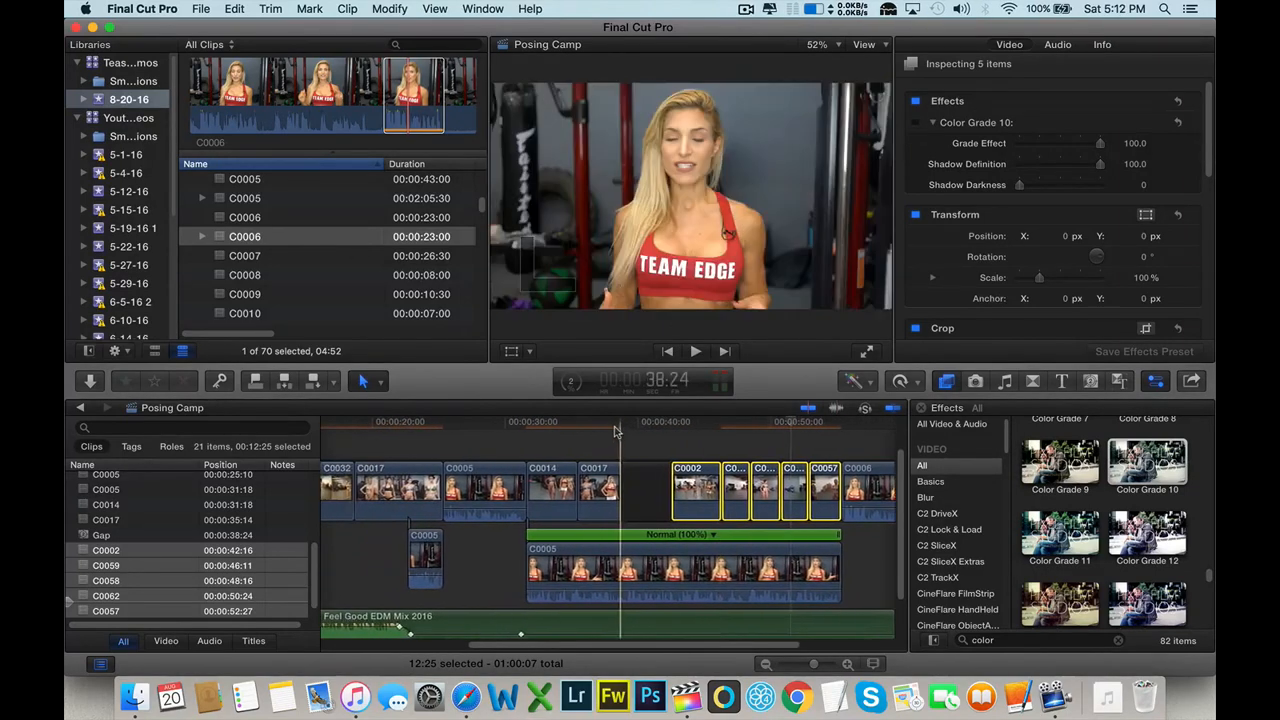
scroll(617, 431, "left", 7)
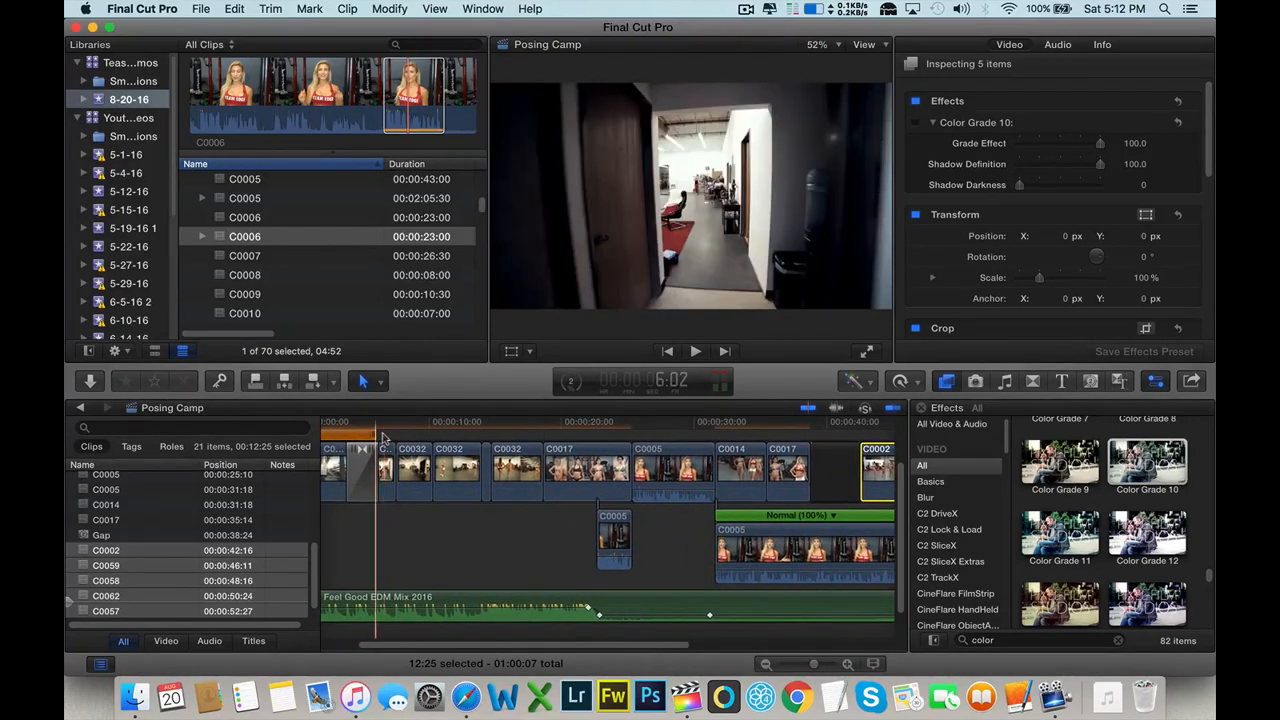
left_click(410, 470)
left_click_drag(428, 446, 589, 466)
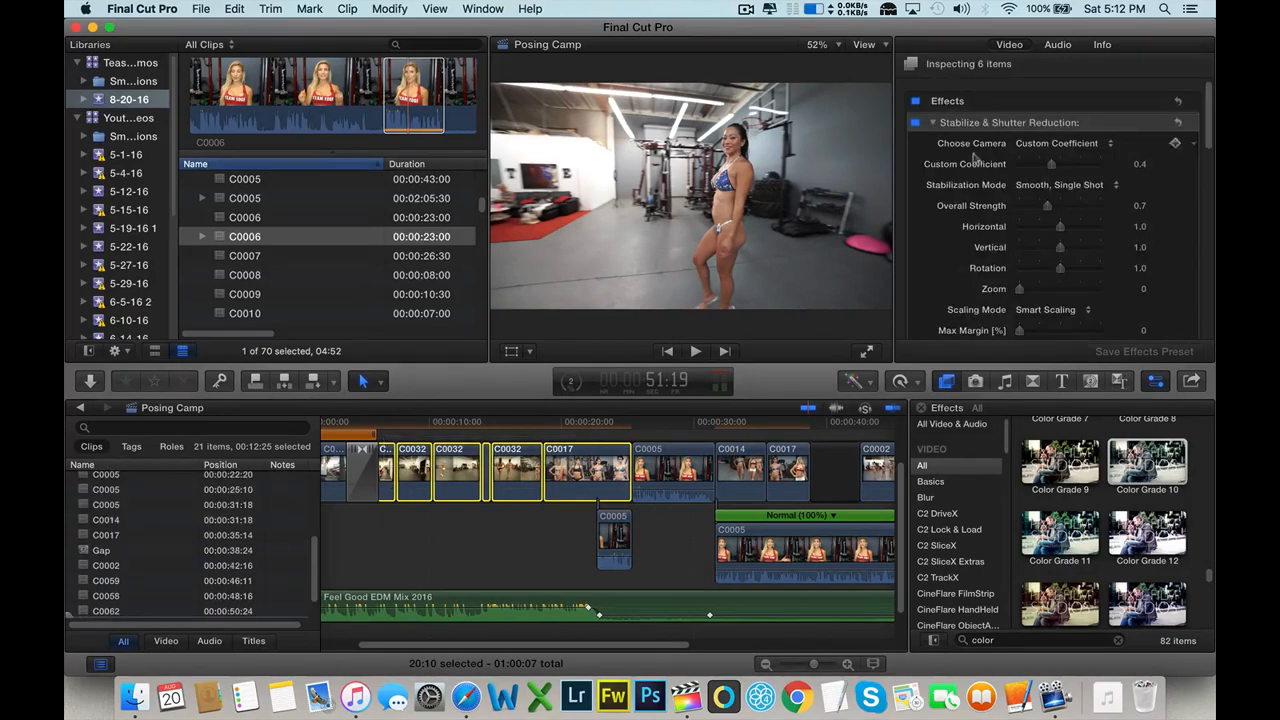
scroll(985, 163, "down", 5)
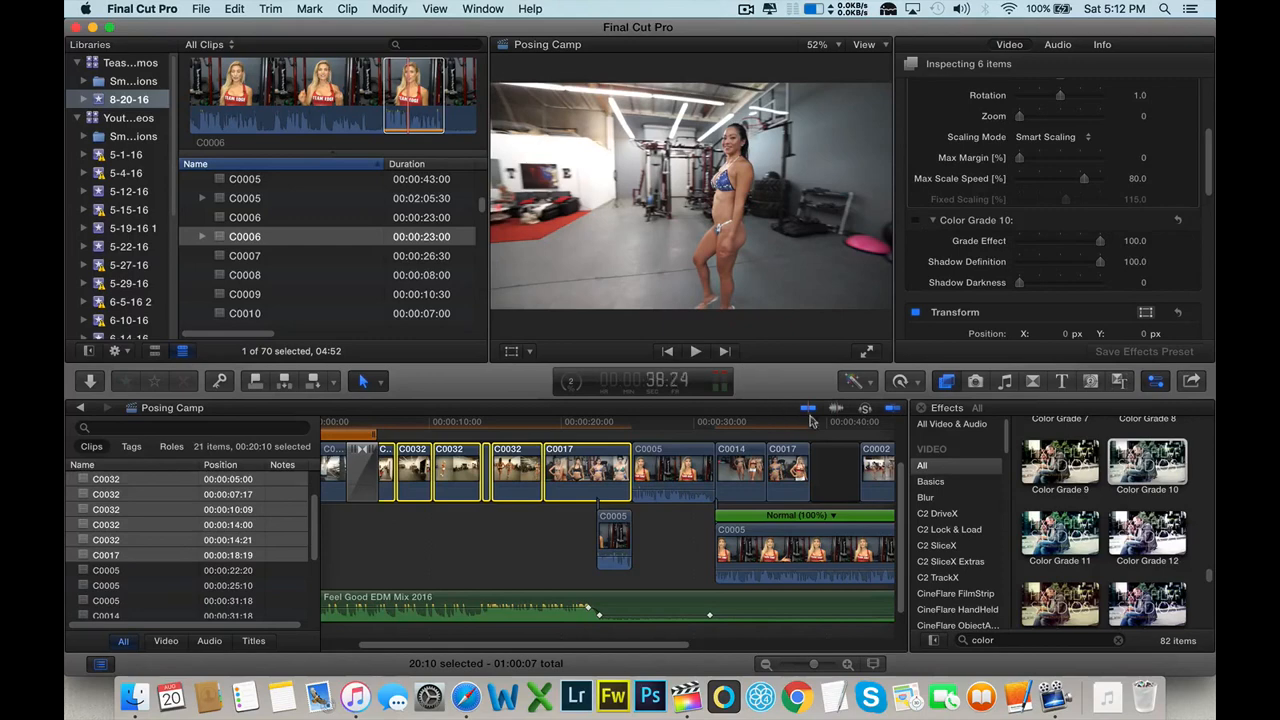
scroll(812, 440, "up", 3)
left_click_drag(785, 447, 757, 525)
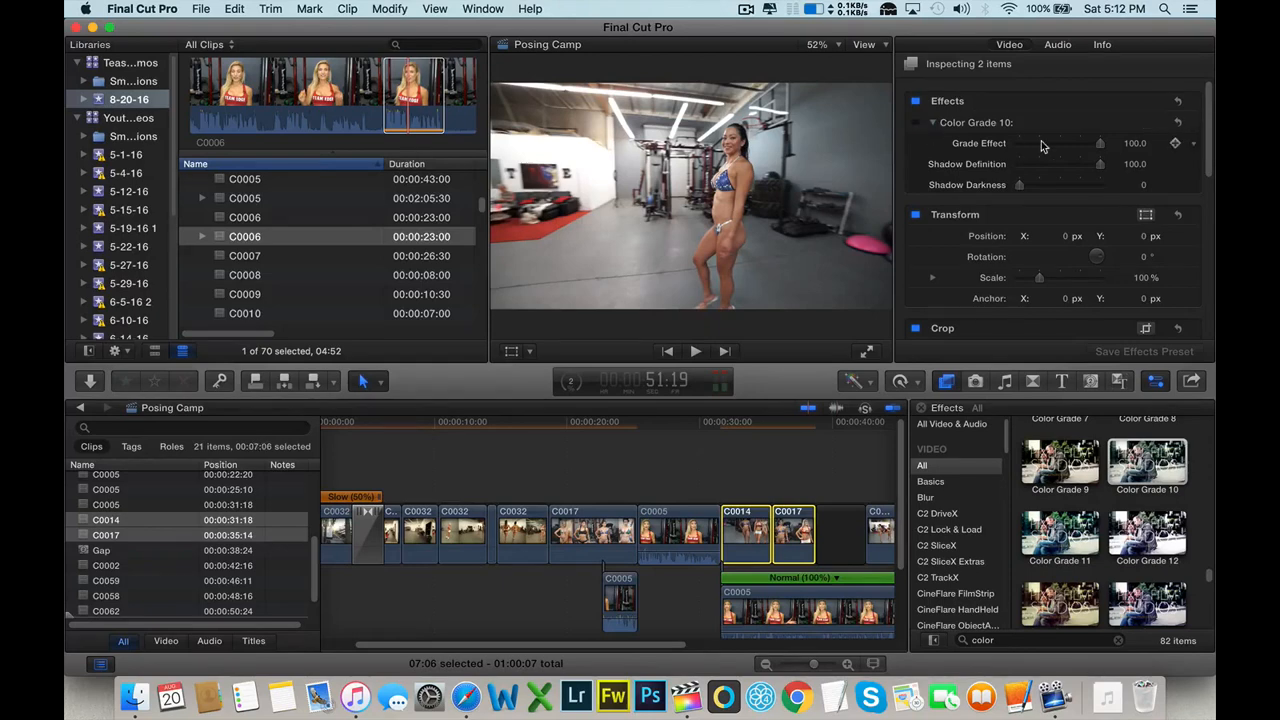
- Disable Color Grade 10 on the C0017 clip at 35:14, and check the effect's state on C0014 at 31:18
left_click(738, 485)
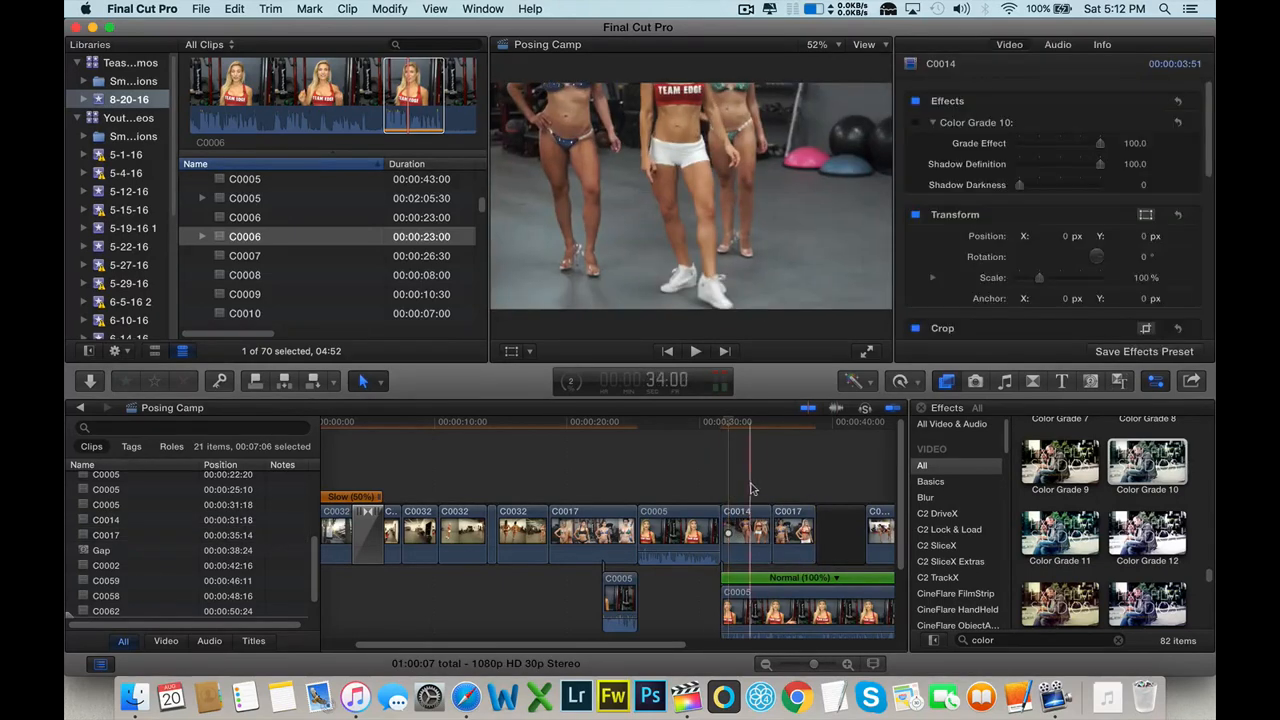
left_click(784, 530)
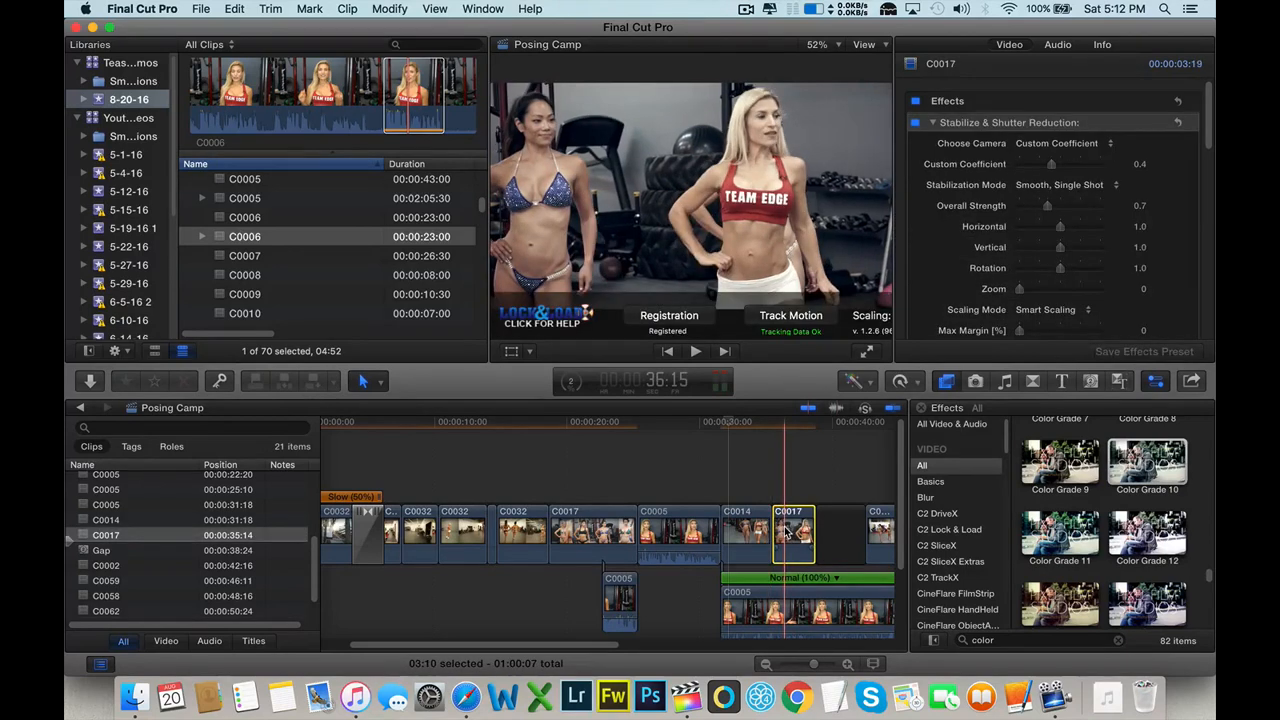
key("space")
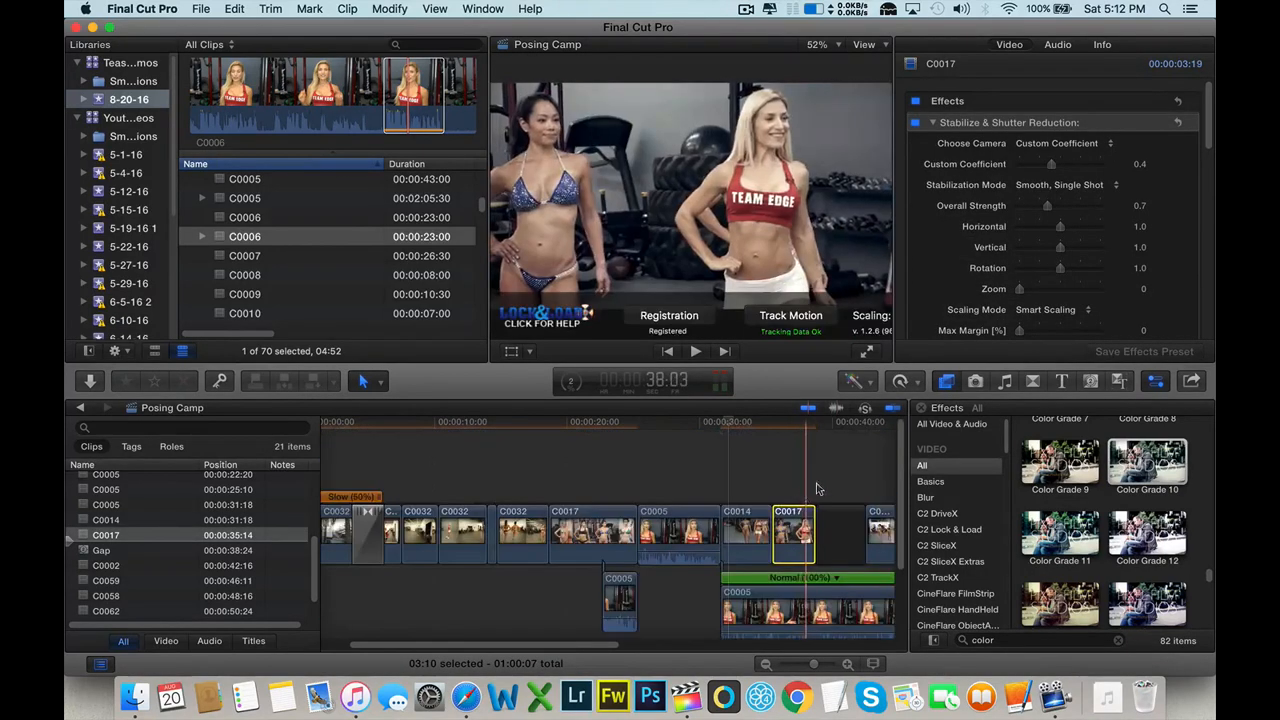
scroll(1050, 222, "down", 5)
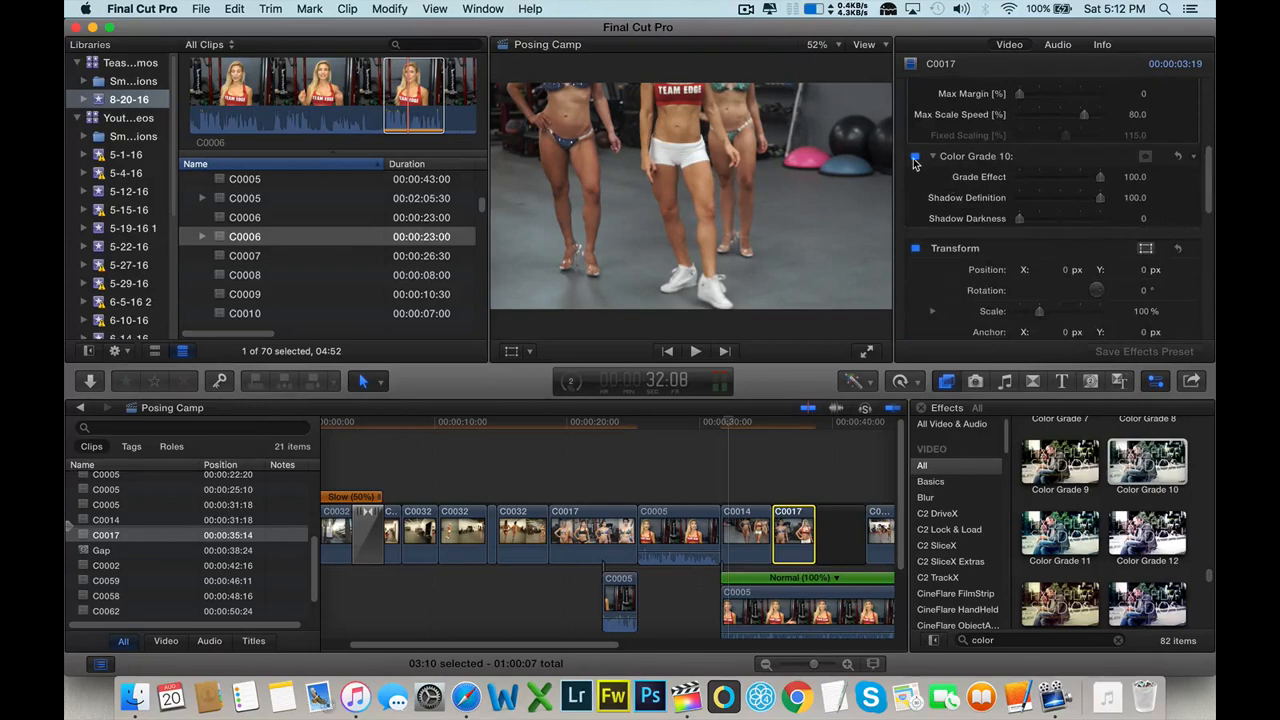
left_click(741, 535)
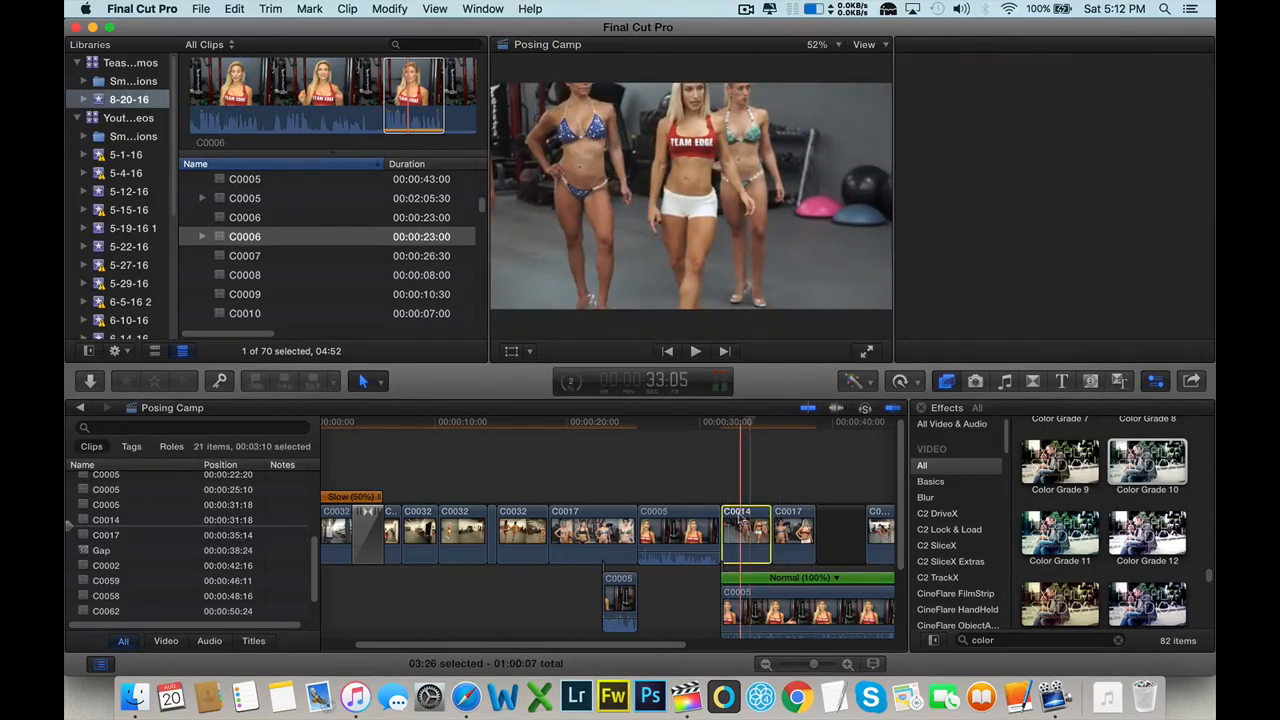
scroll(990, 177, "down", 3)
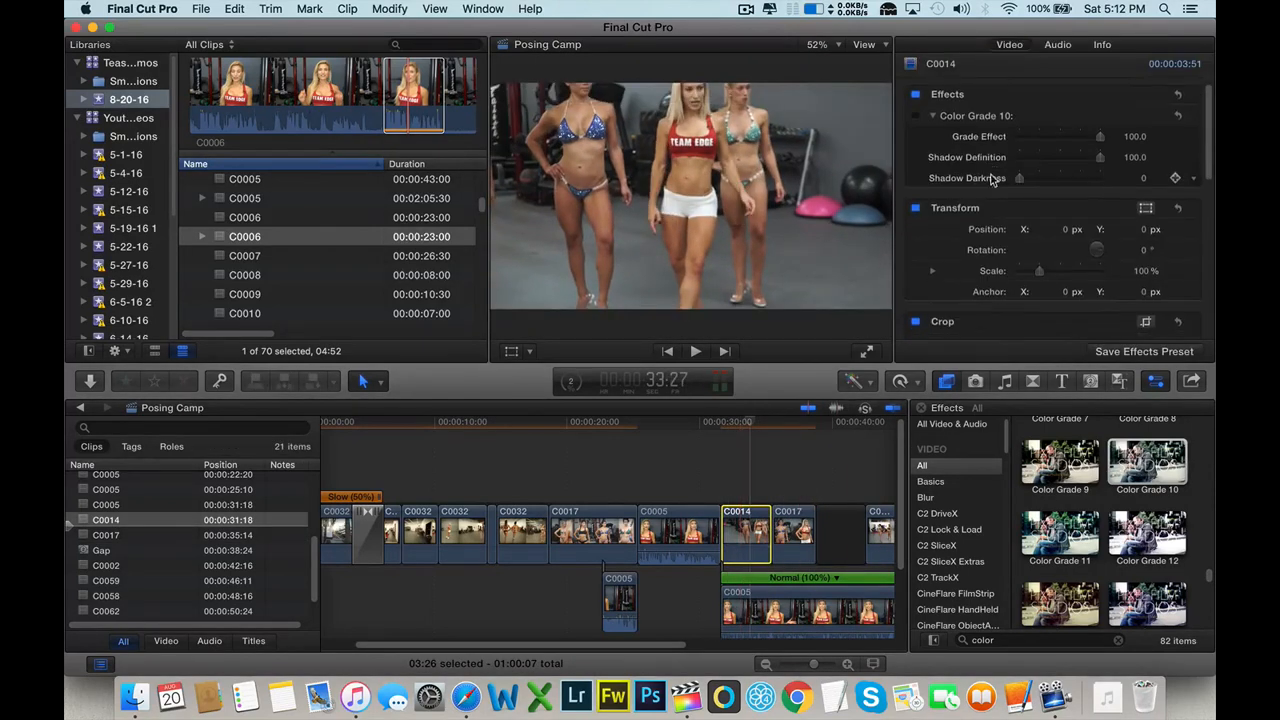
scroll(610, 430, "left", 3)
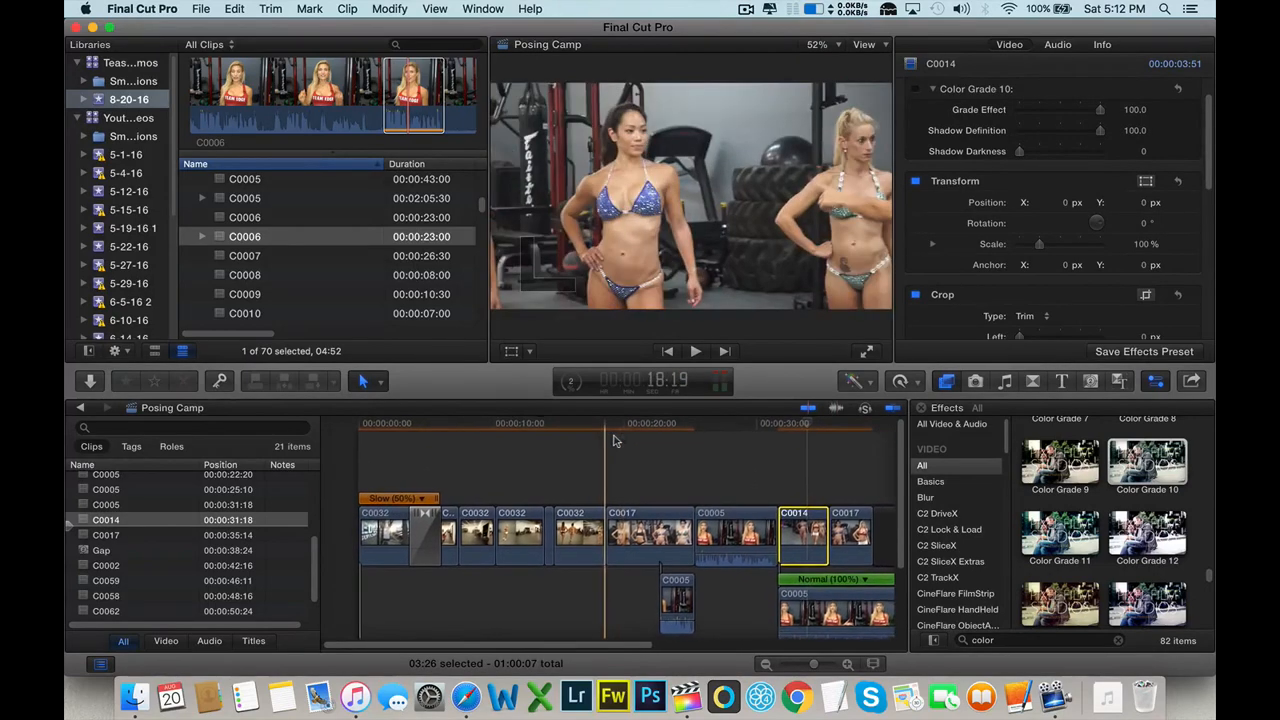
- Enlarge the viewer area and play the Posing Camp timeline from the beginning to review the clips' color
left_click(361, 453)
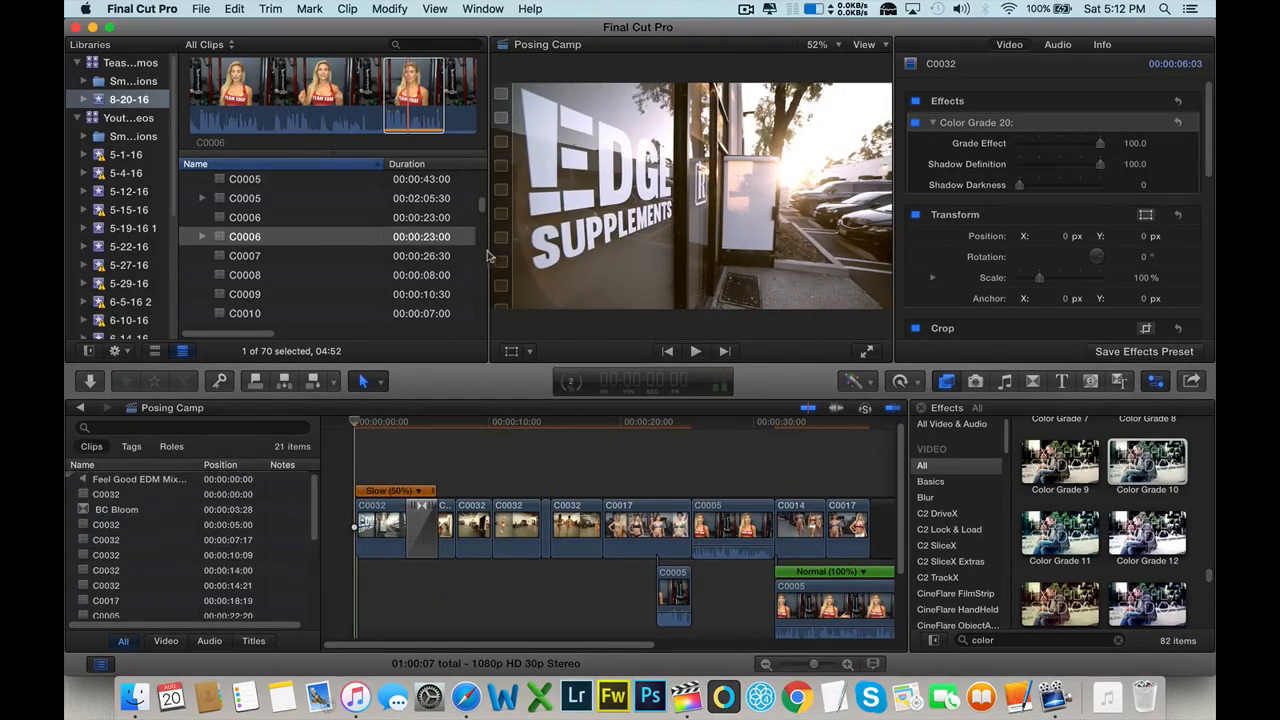
left_click_drag(488, 257, 436, 270)
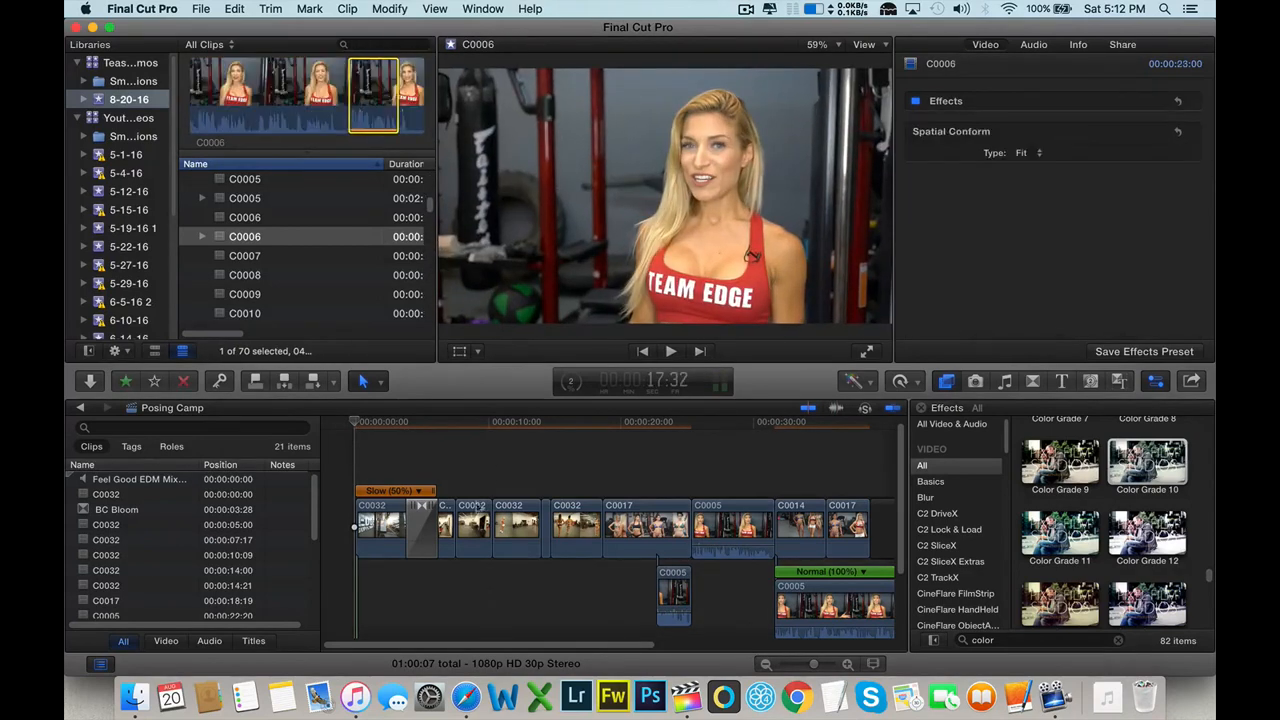
left_click(352, 454)
key("space")
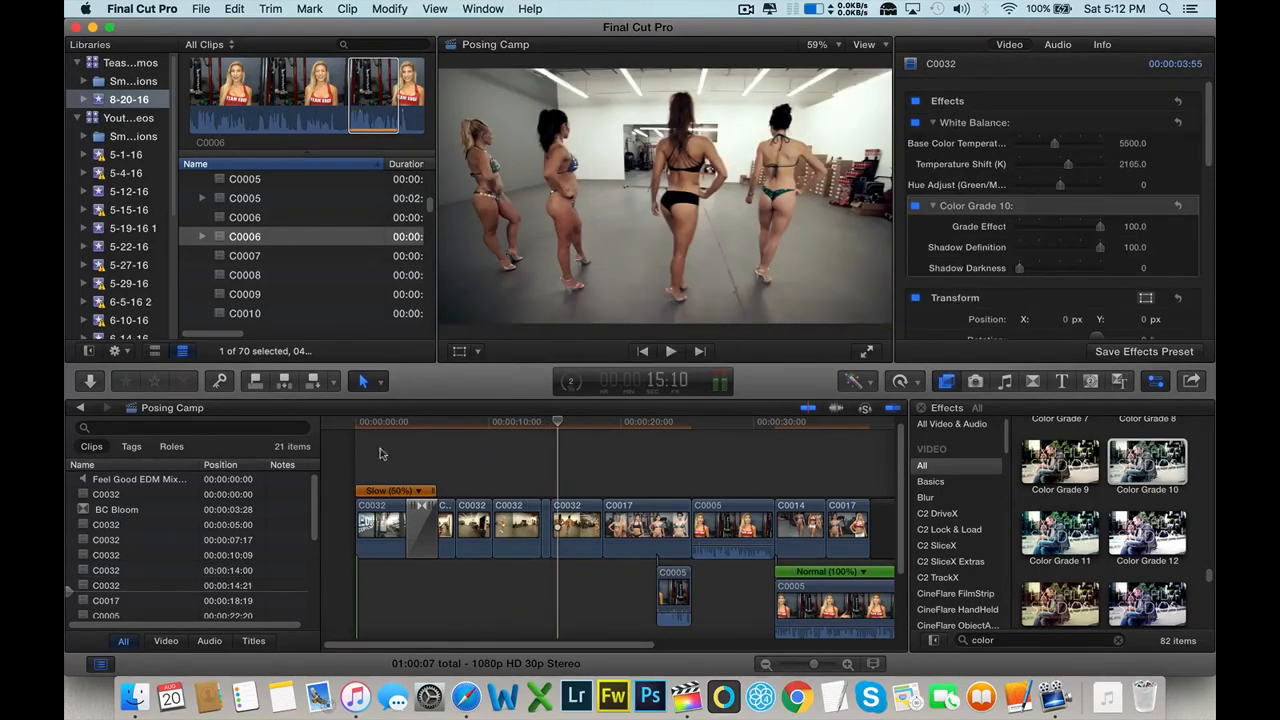
key("space")
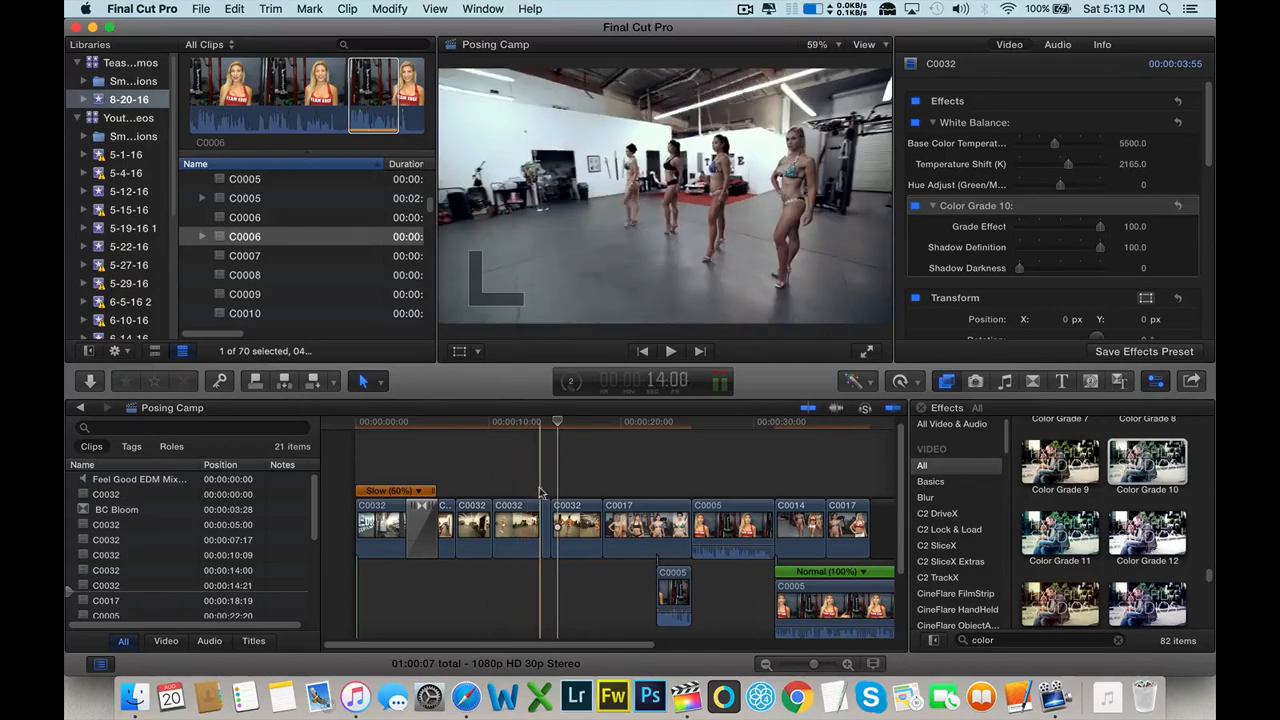
- Disable Color Grade 10 on the C0032 clips at 14:00 and 14:21, and check C0017 at 18:19
left_click(546, 528)
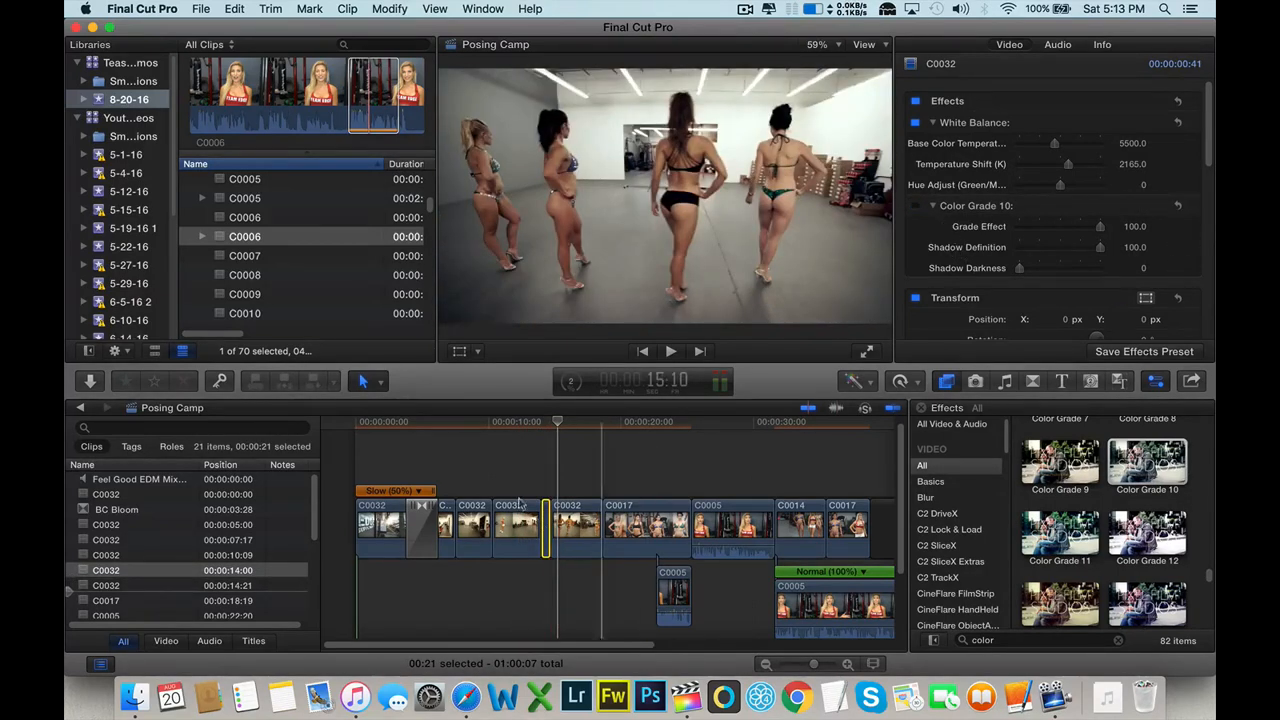
left_click(573, 512)
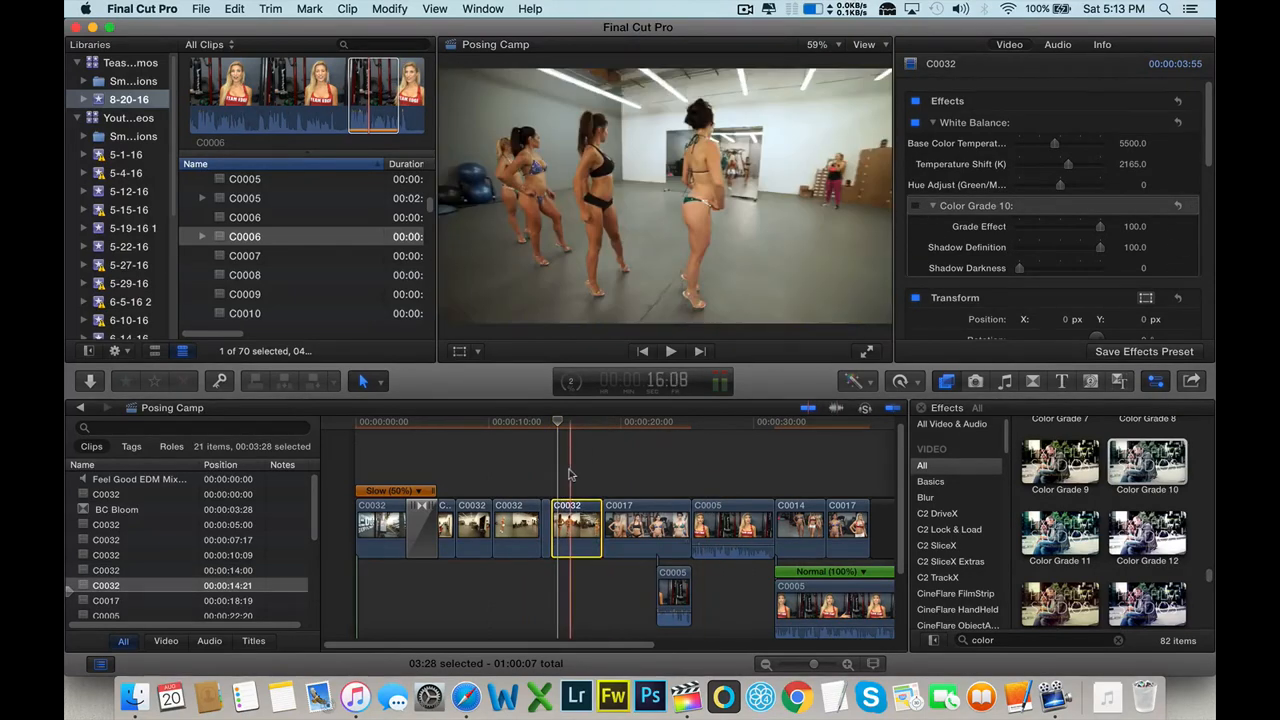
left_click(648, 530)
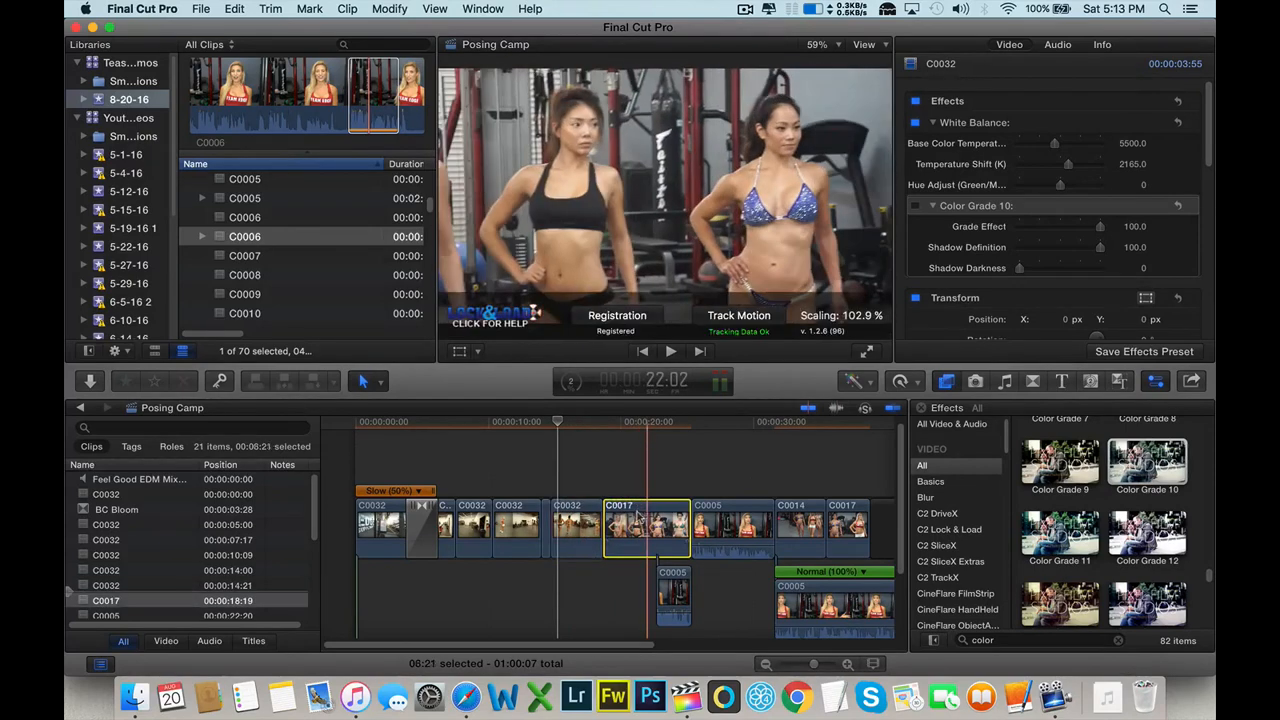
- Disable Color Grade 10 on the C0032 clips at 10:09, 7:17 and 5:00
left_click(510, 520)
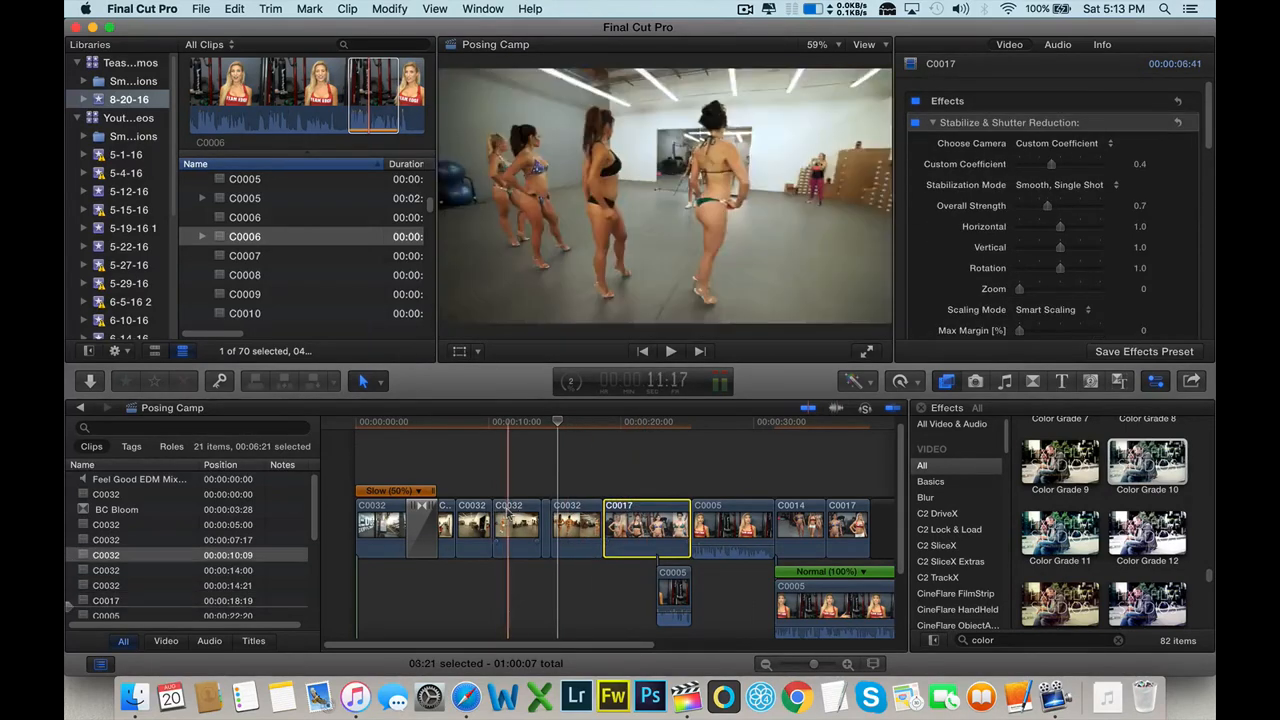
left_click(489, 512)
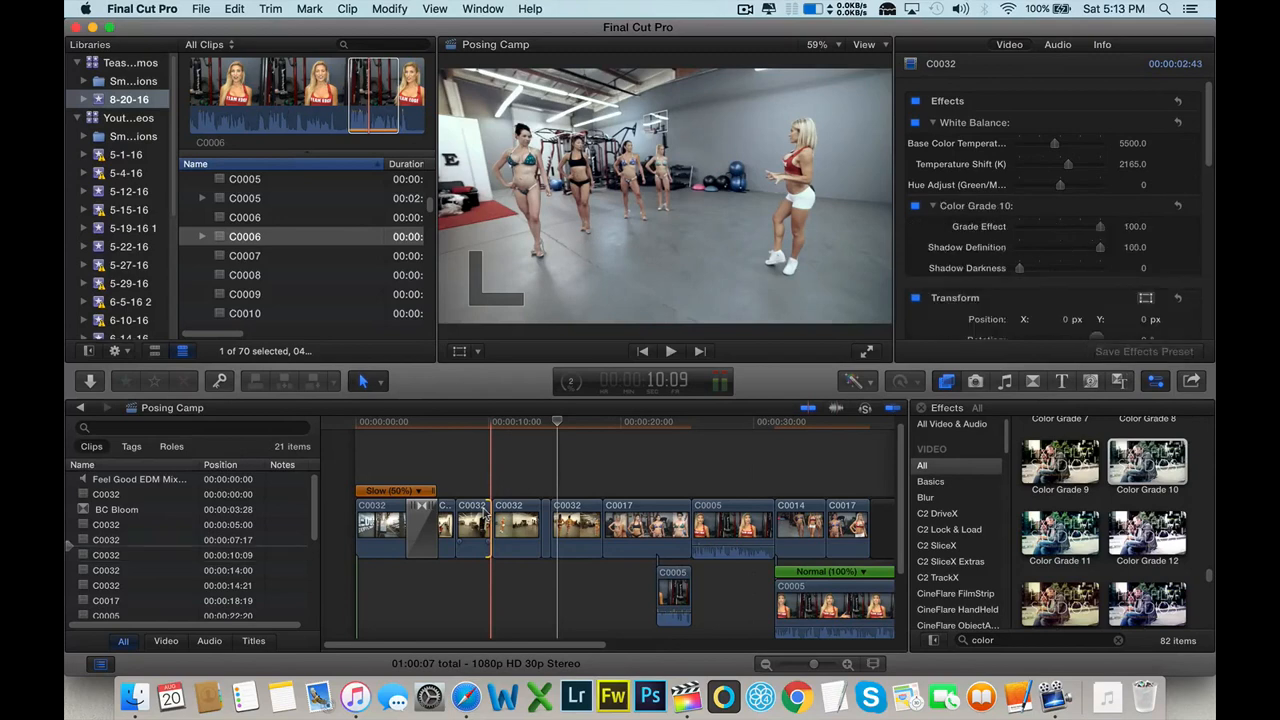
left_click(510, 520)
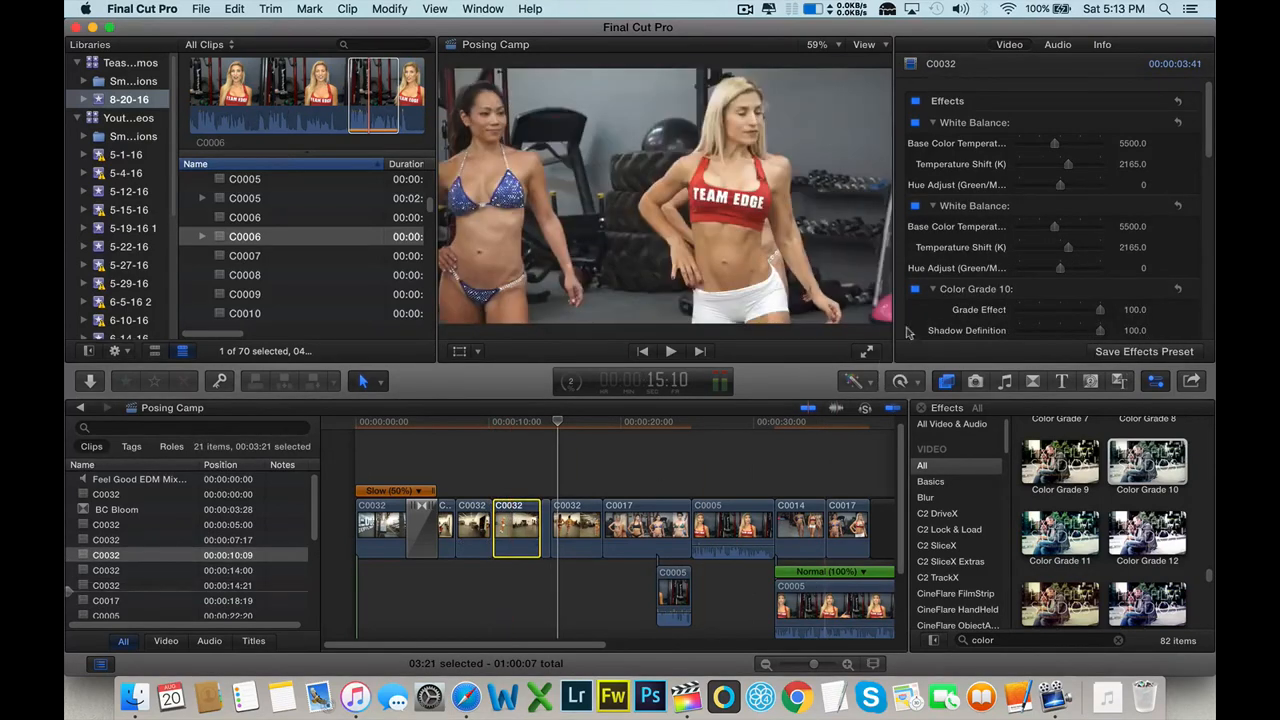
left_click(914, 290)
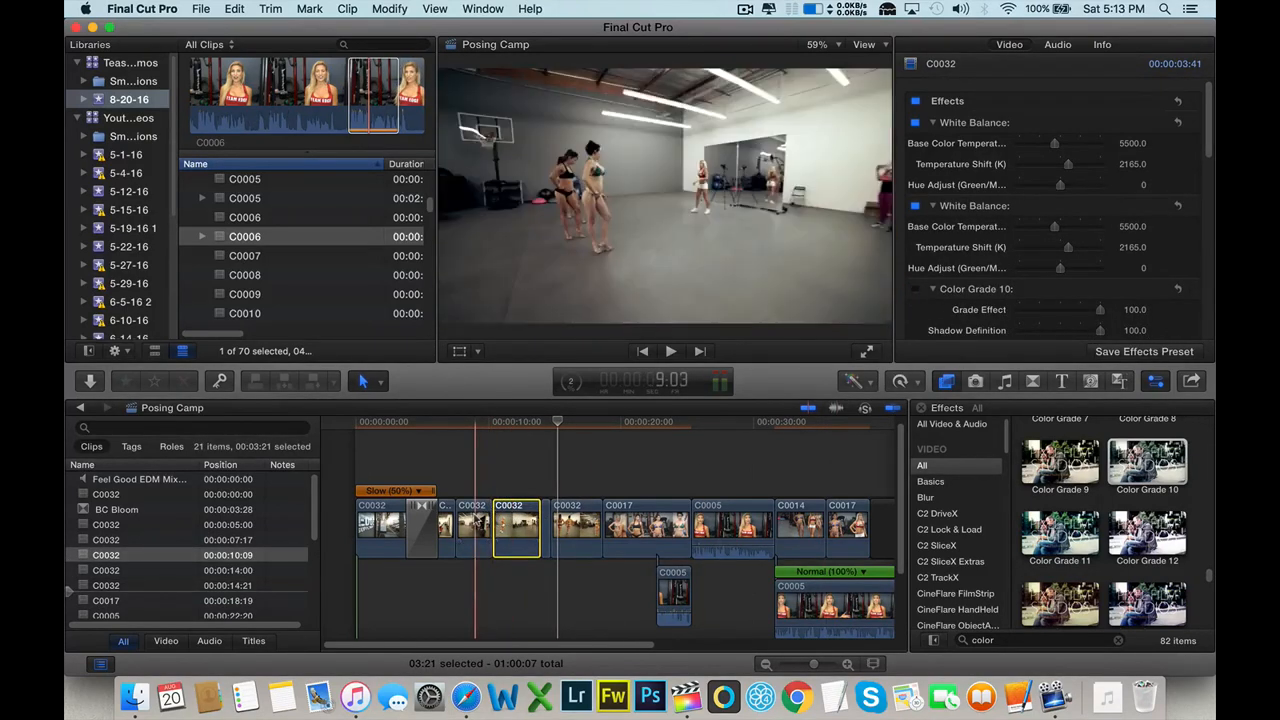
left_click(475, 525)
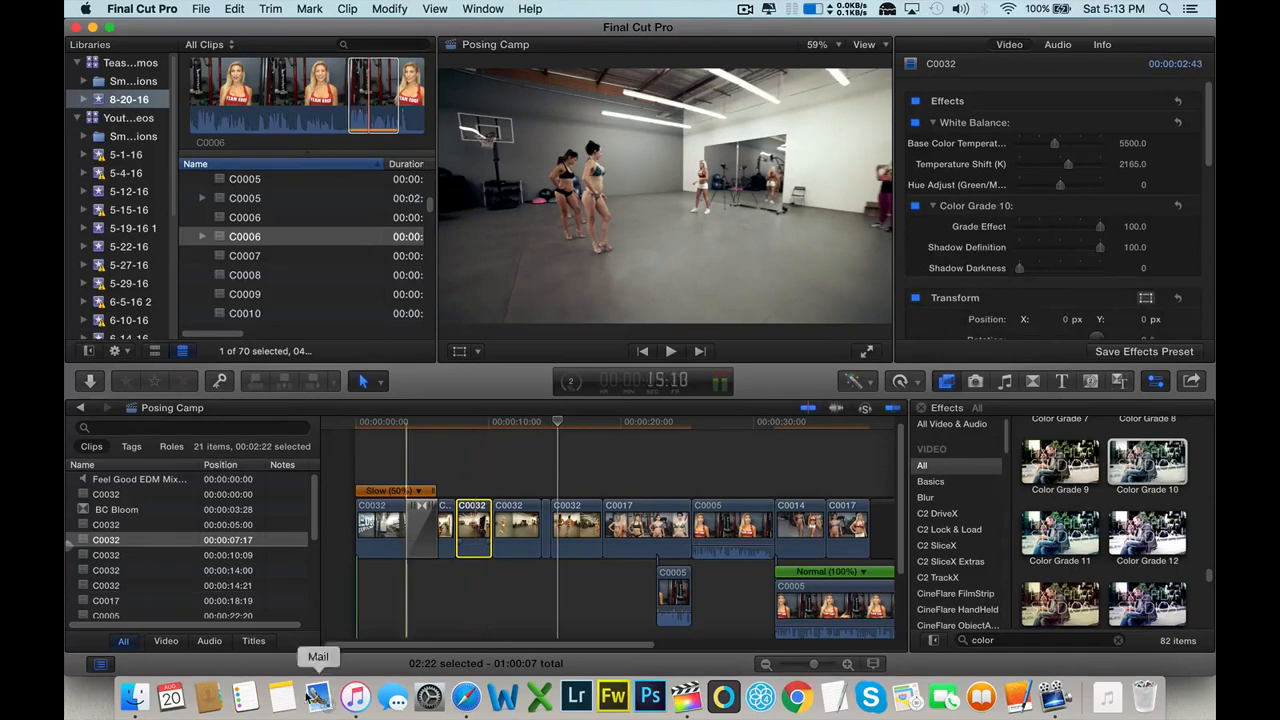
left_click(914, 207)
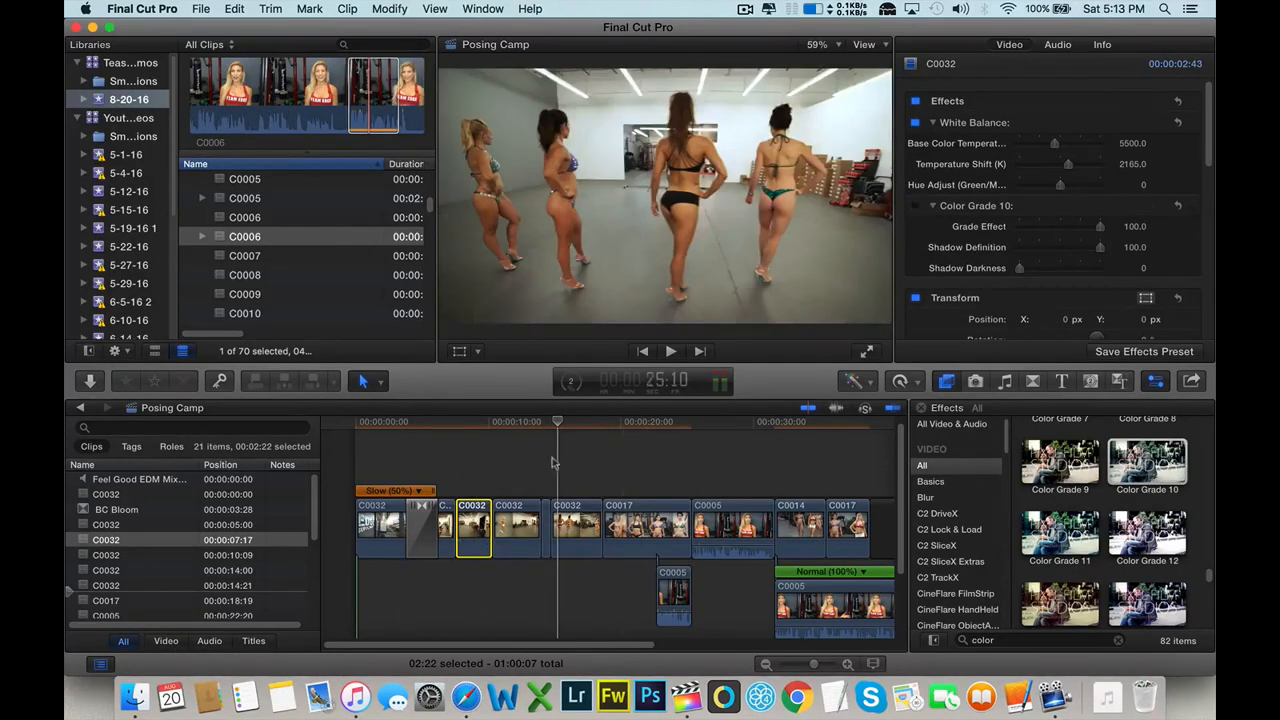
left_click(452, 585)
left_click(445, 512)
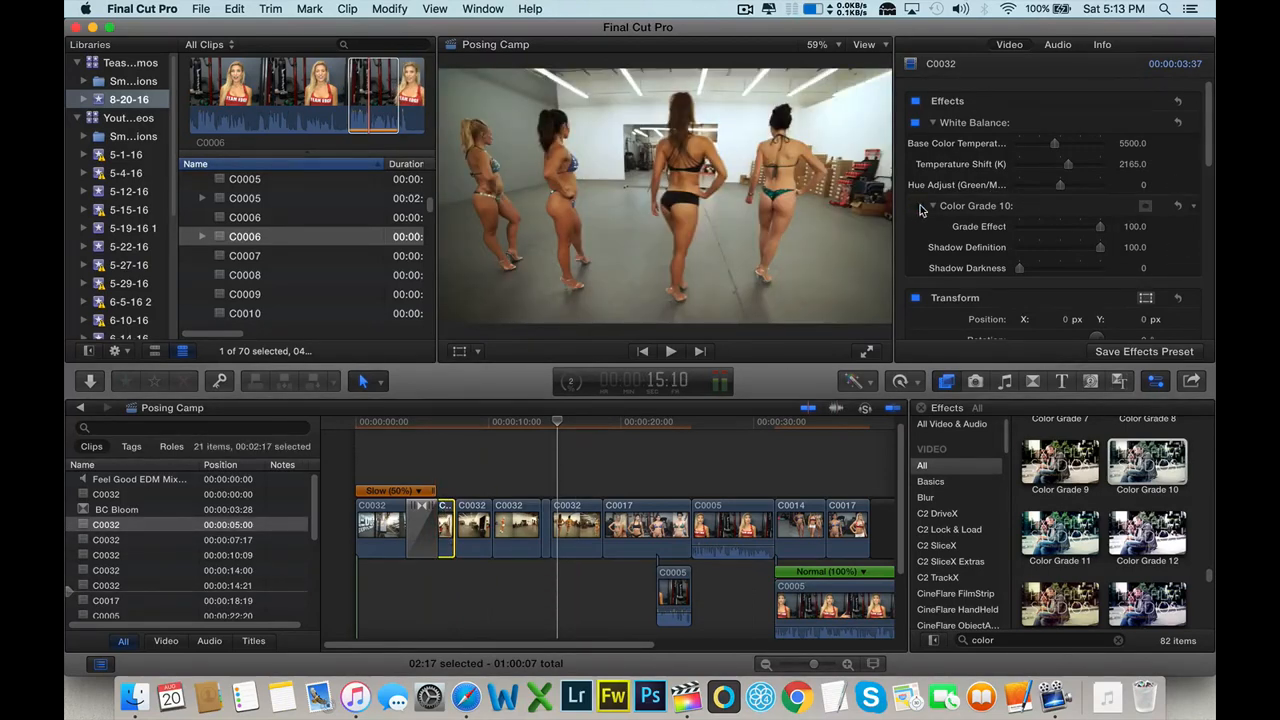
- Select the main storyline clips from C0032 at 5:00 to C0017 at 35:14 and examine their shared effect settings
left_click(838, 445)
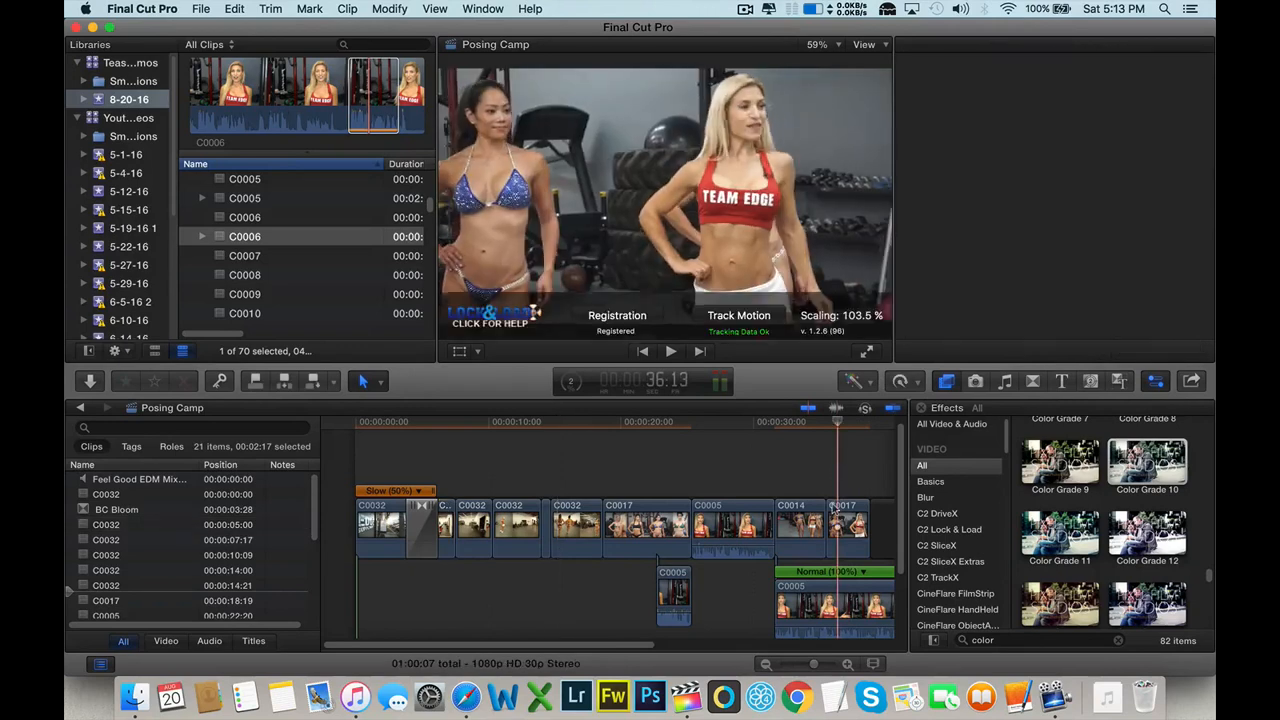
left_click(835, 512)
left_click_drag(835, 481, 444, 530)
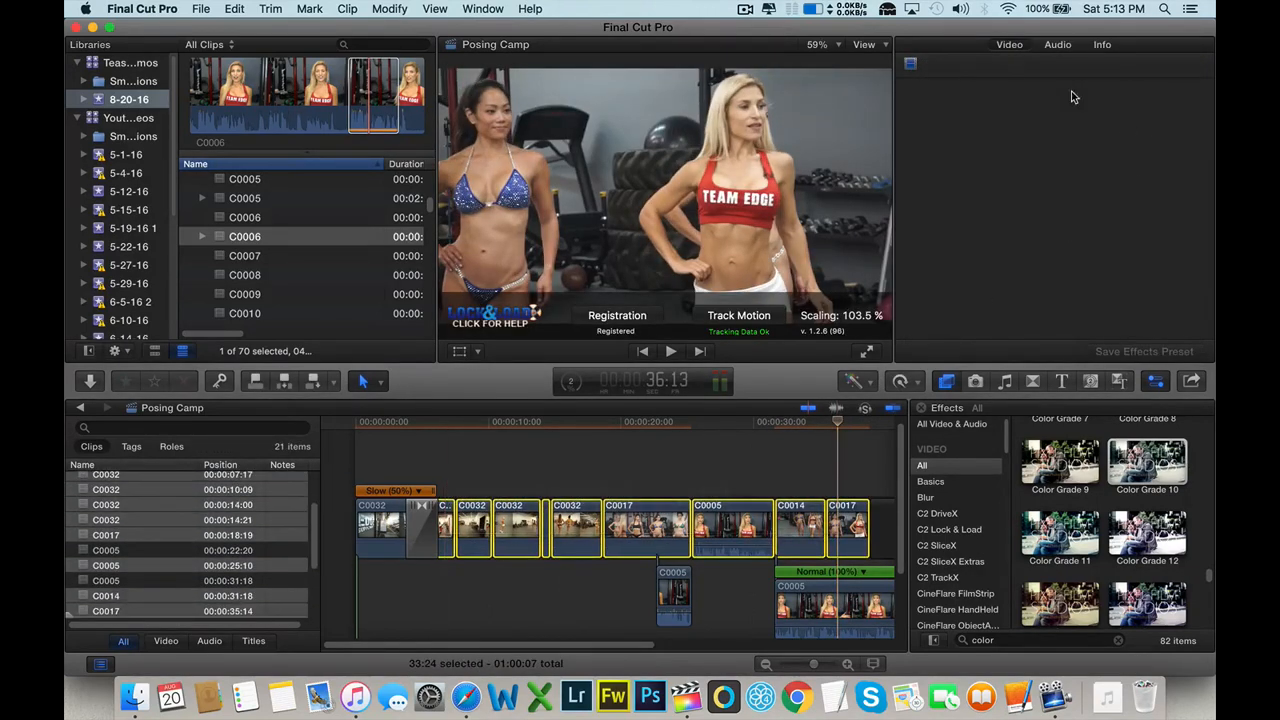
scroll(1055, 143, "down", 5)
scroll(1056, 146, "down", 3)
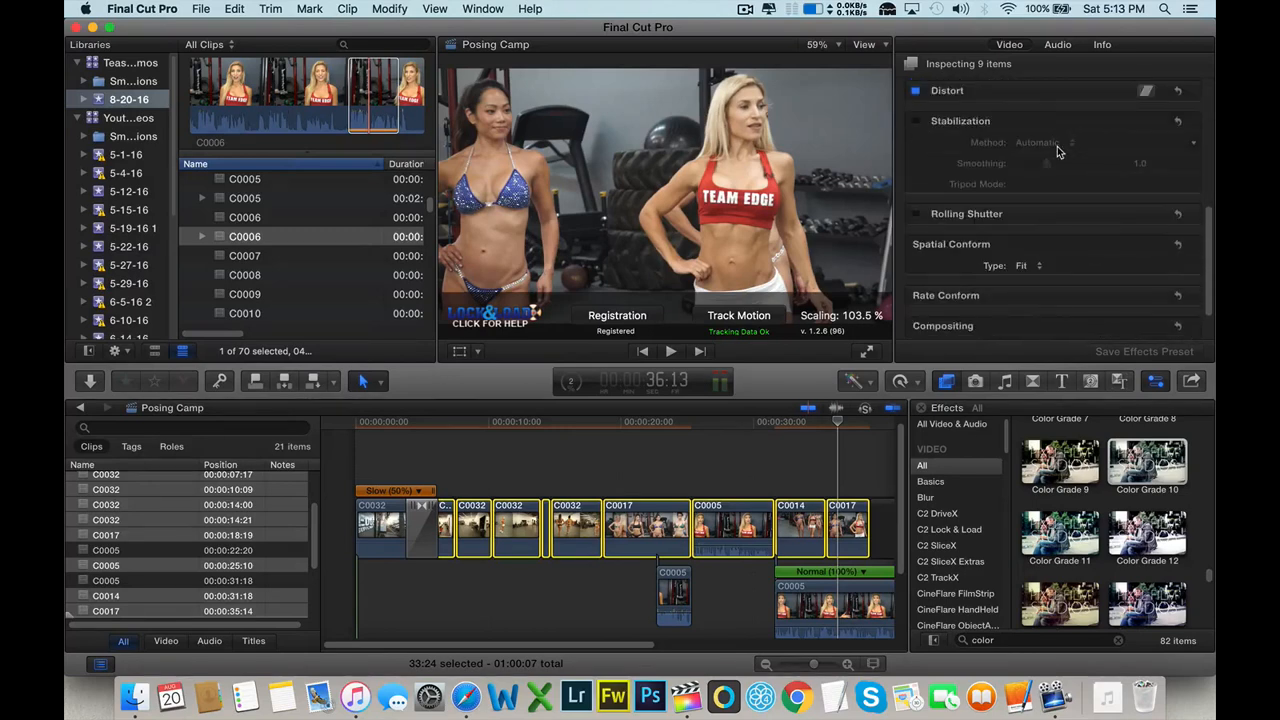
scroll(1057, 146, "up", 8)
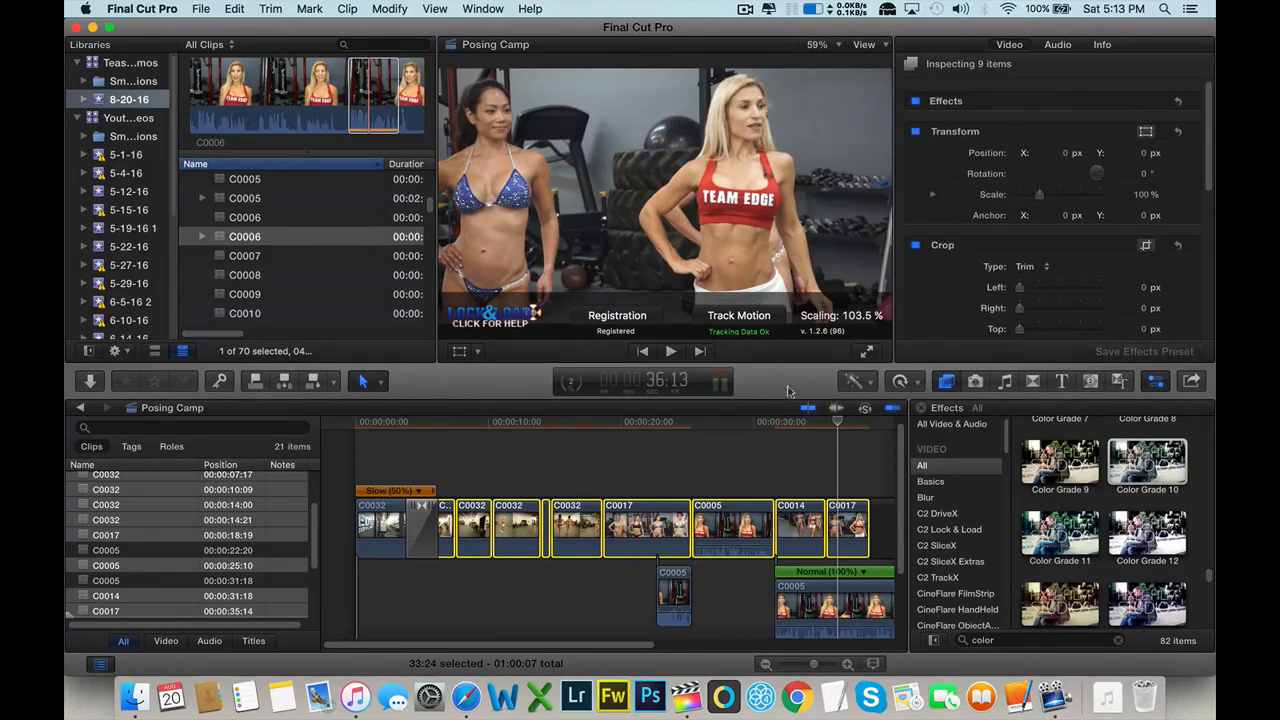
- Check individually whether Color Grade 10 is disabled on C0017 at 35:14, C0014 at 31:18, and the clips back to 14:21
left_click(776, 430)
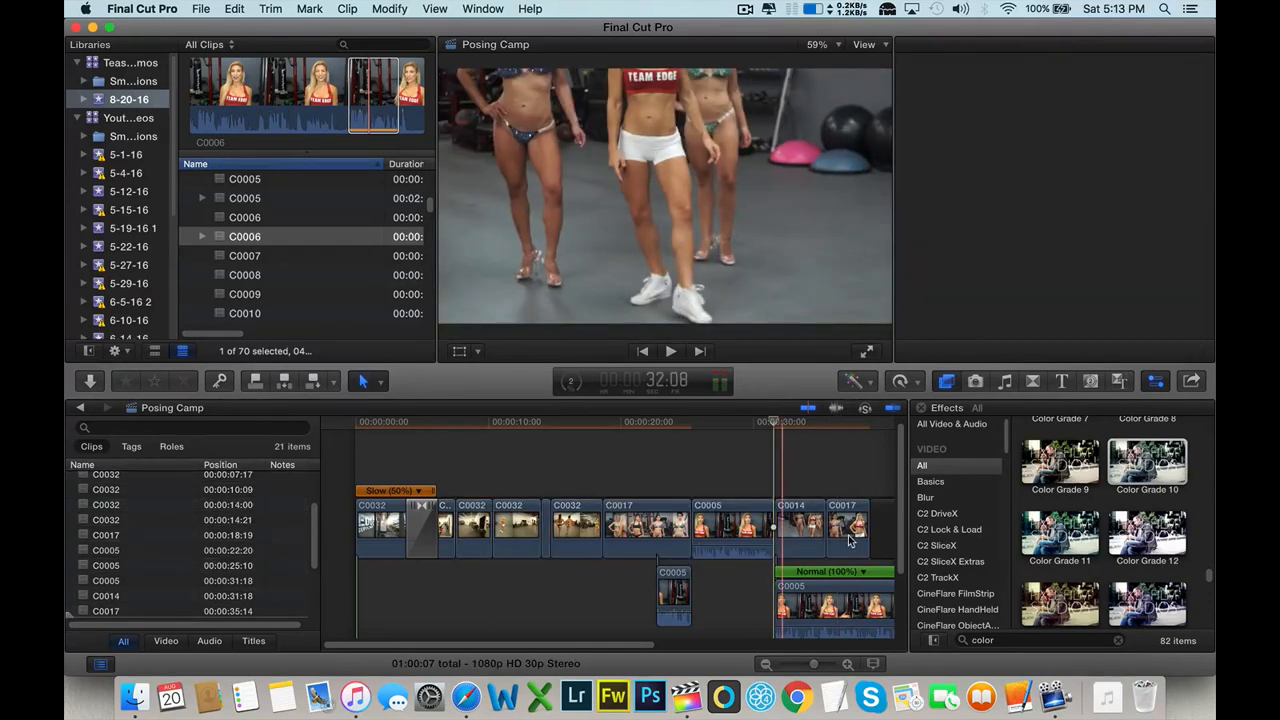
left_click(848, 540)
left_click(800, 533)
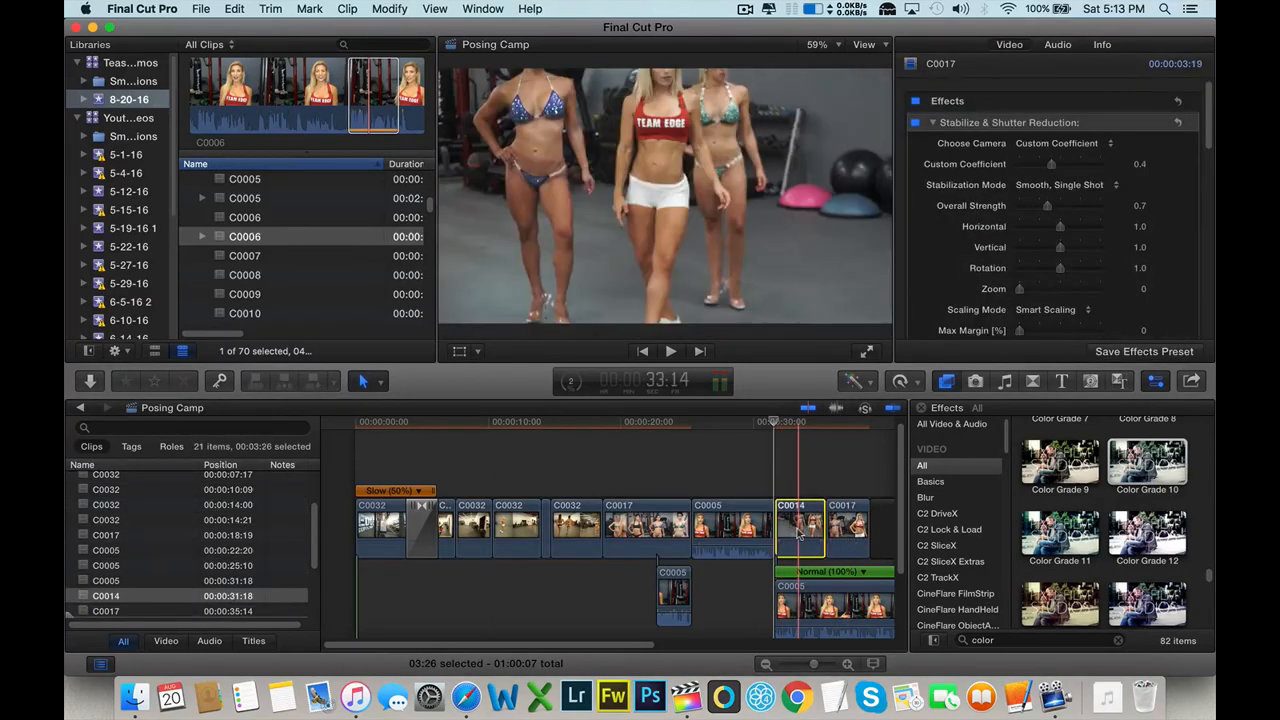
scroll(992, 252, "down", 1)
scroll(992, 250, "down", 3)
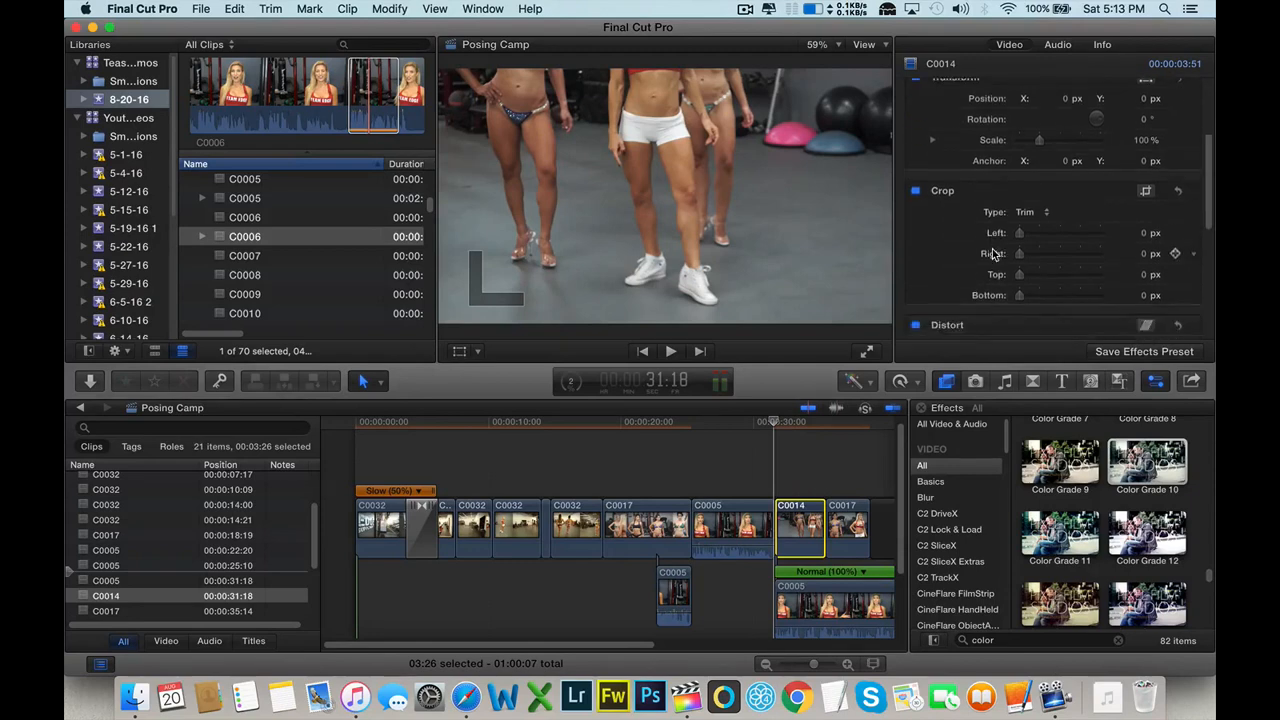
scroll(993, 252, "up", 5)
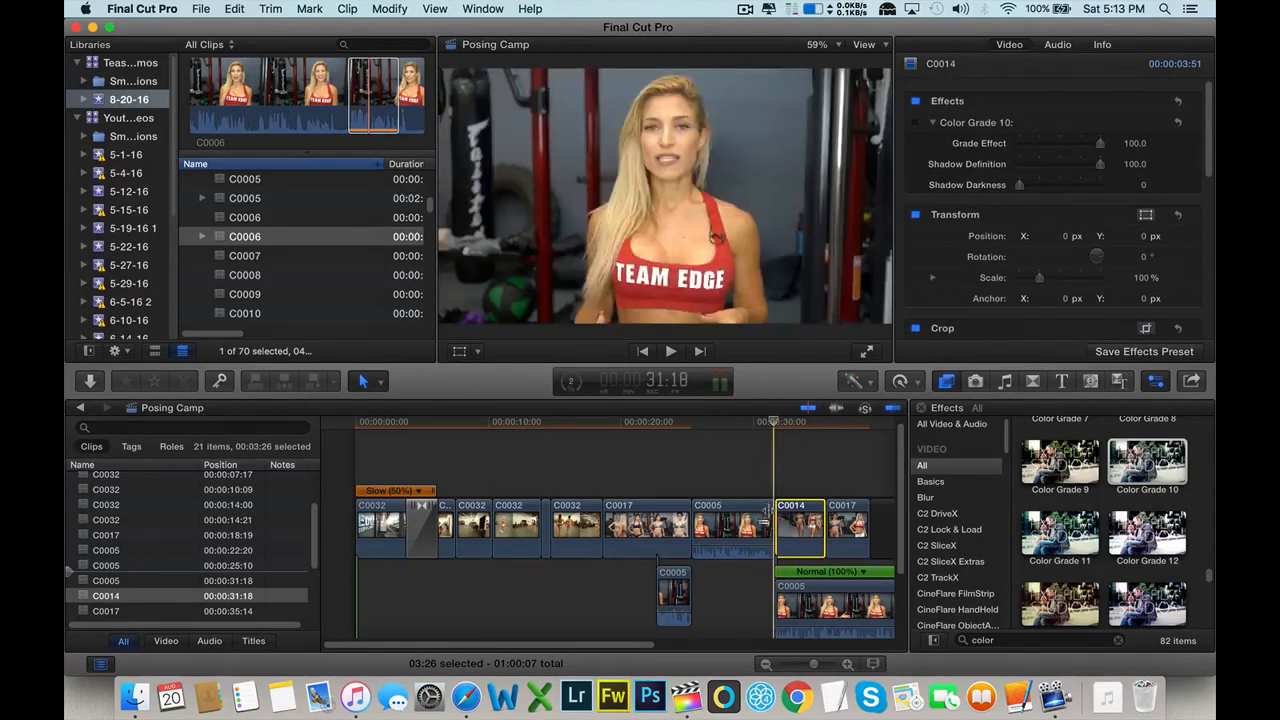
left_click(744, 514)
left_click(646, 514)
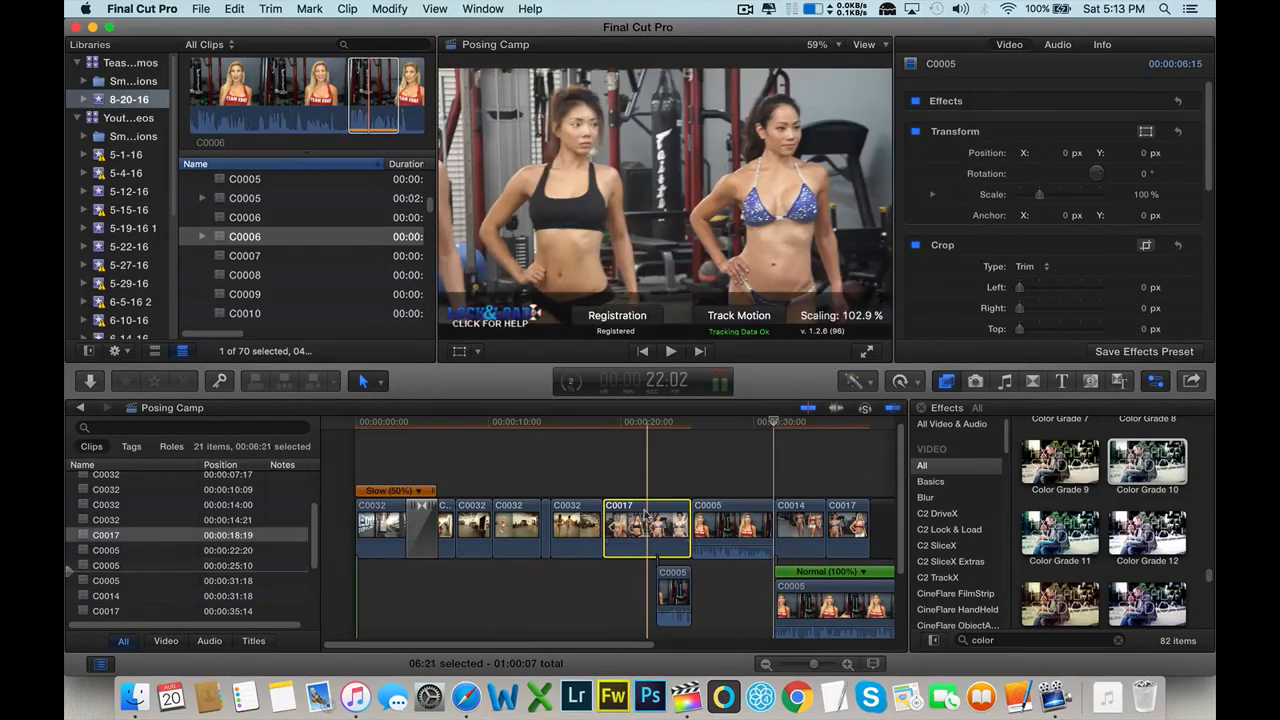
scroll(1072, 258, "down", 5)
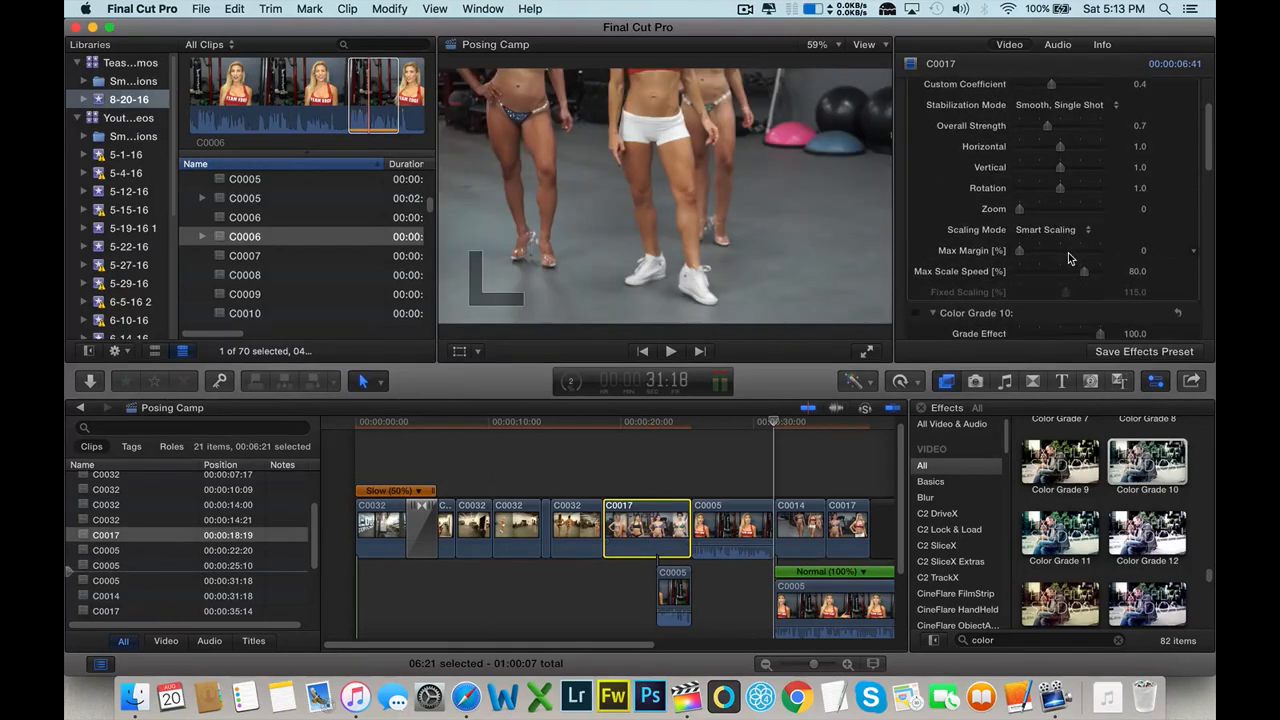
left_click(577, 525)
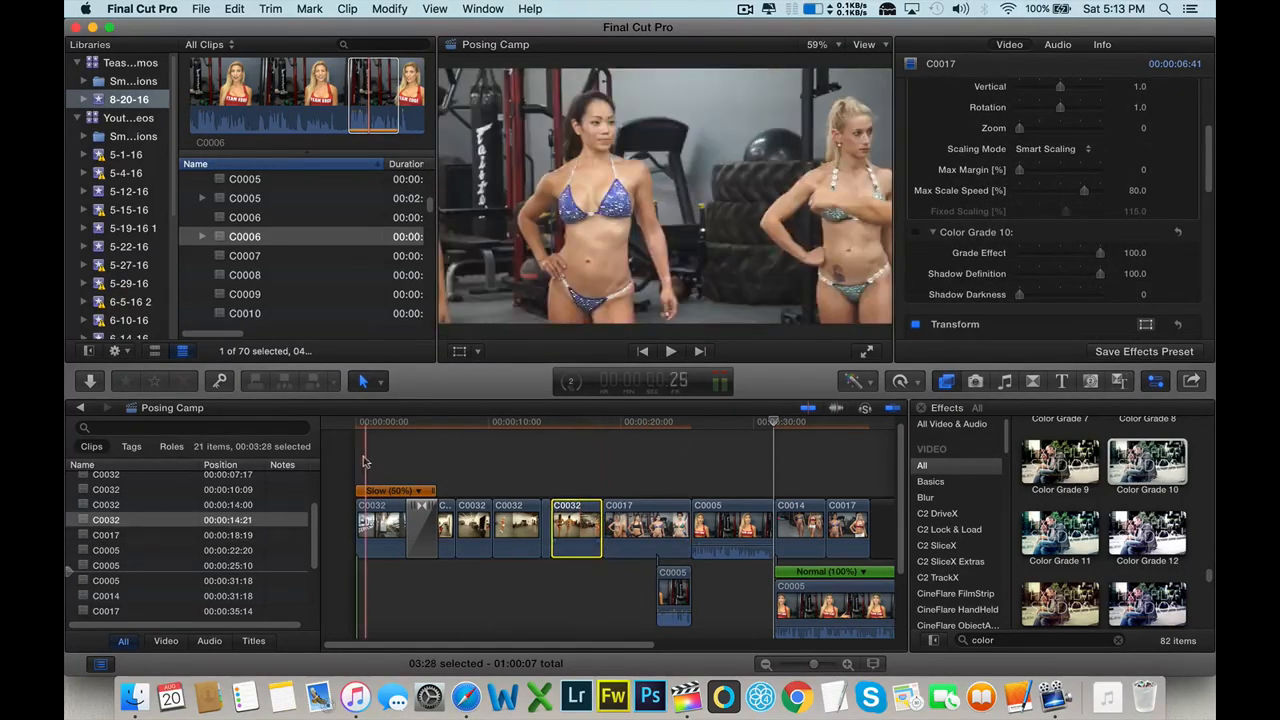
- Play the Posing Camp timeline from the start and examine the effect settings of the short C0032 clip at 14:00
left_click(358, 463)
key("space")
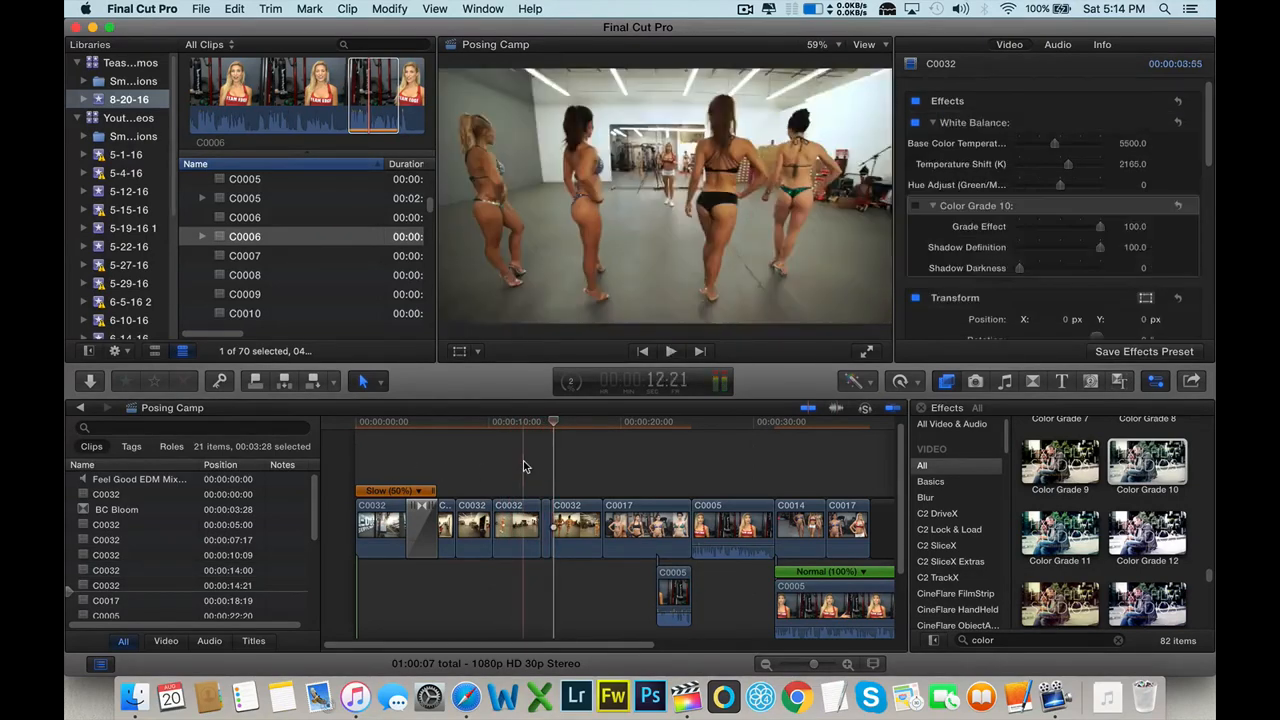
left_click(545, 527)
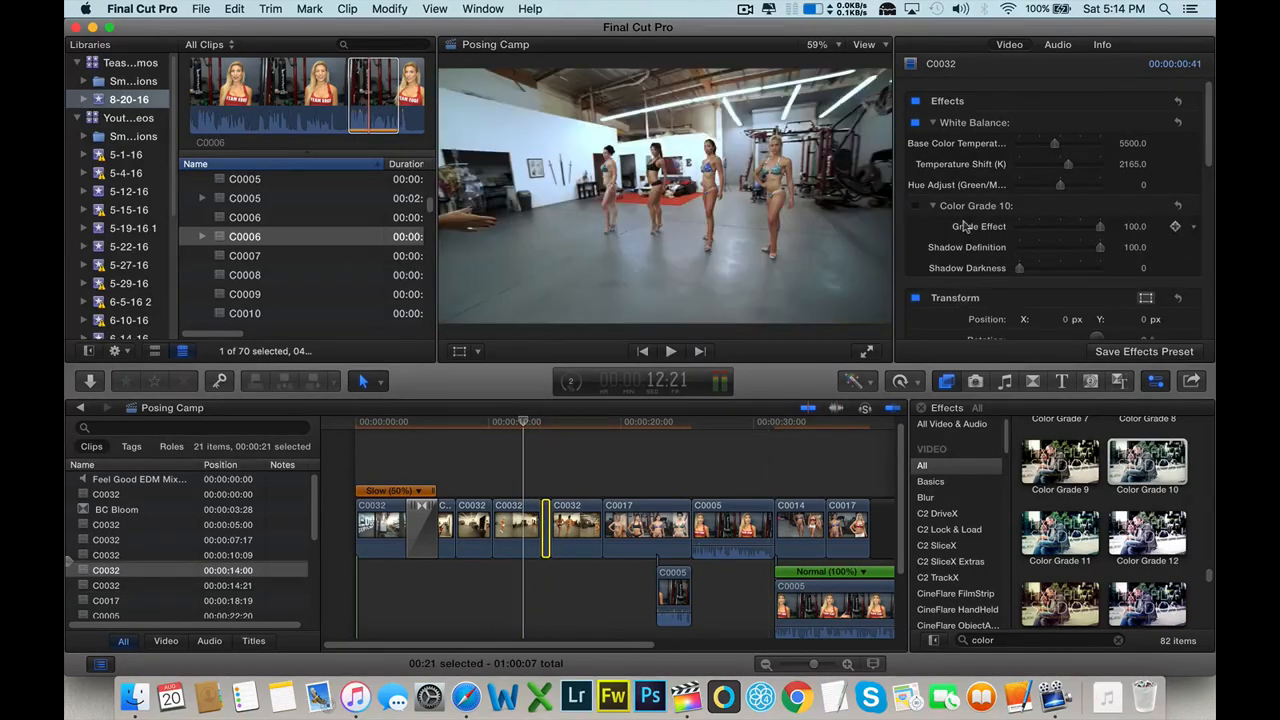
scroll(965, 227, "down", 10)
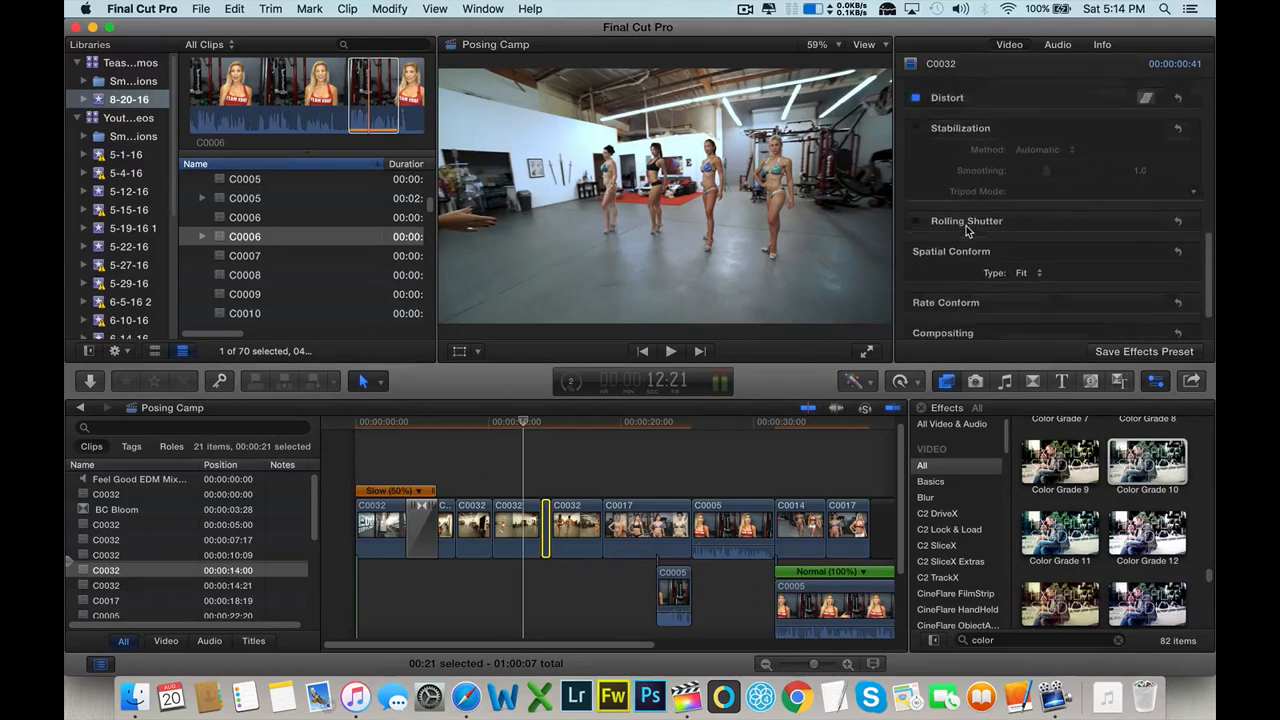
scroll(965, 231, "down", 3)
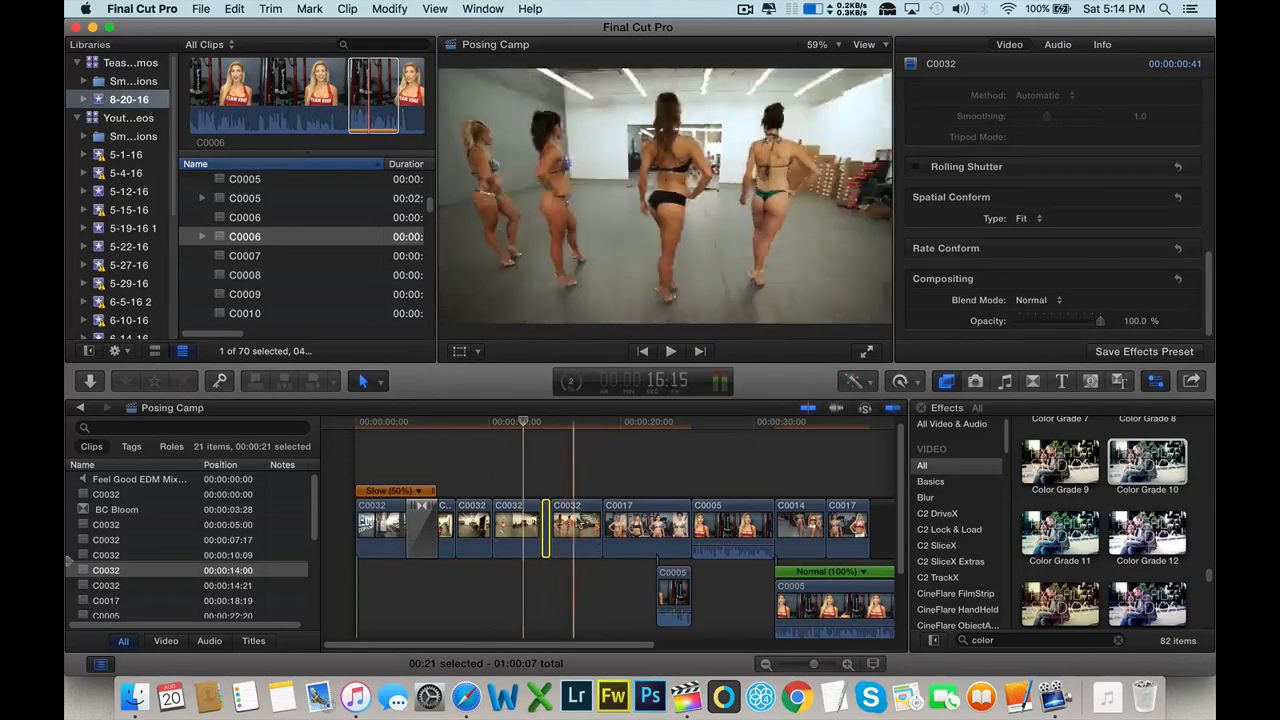
- Compare the picture and effect settings of the C0032 clip at 14:21 with those of C0032 at 14:00
left_click(579, 521)
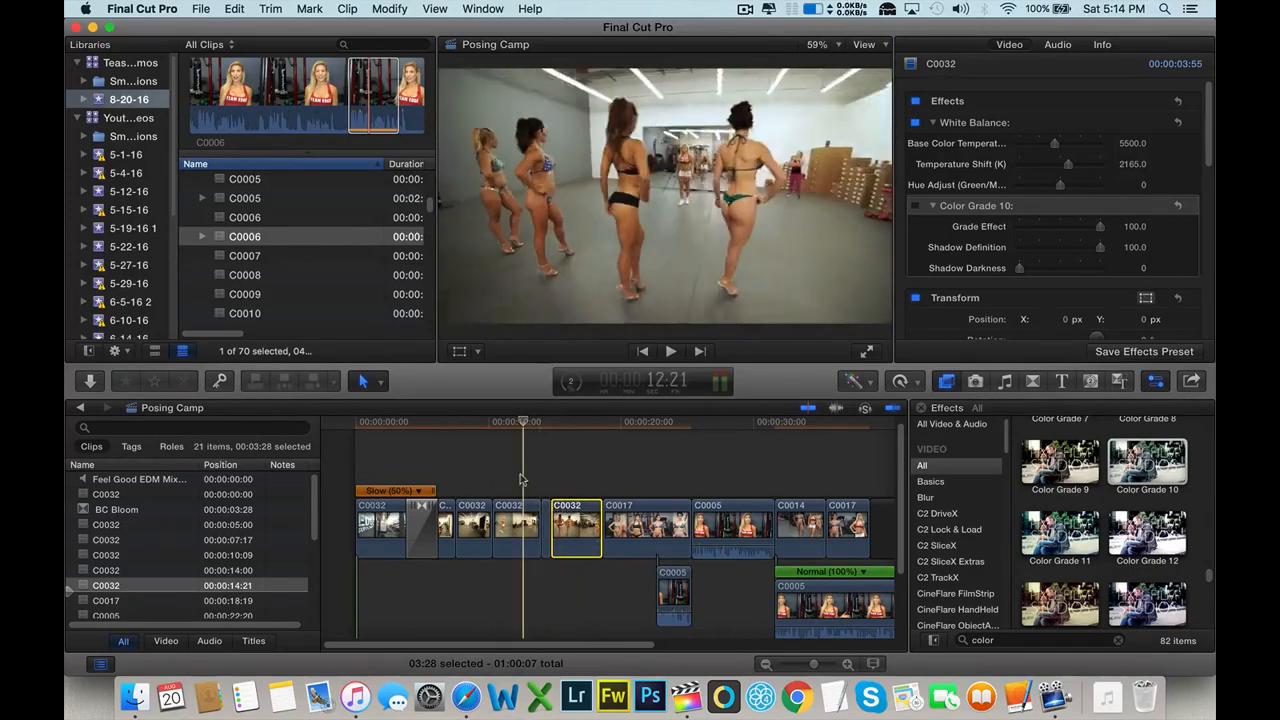
left_click(520, 480)
key("super+equal")
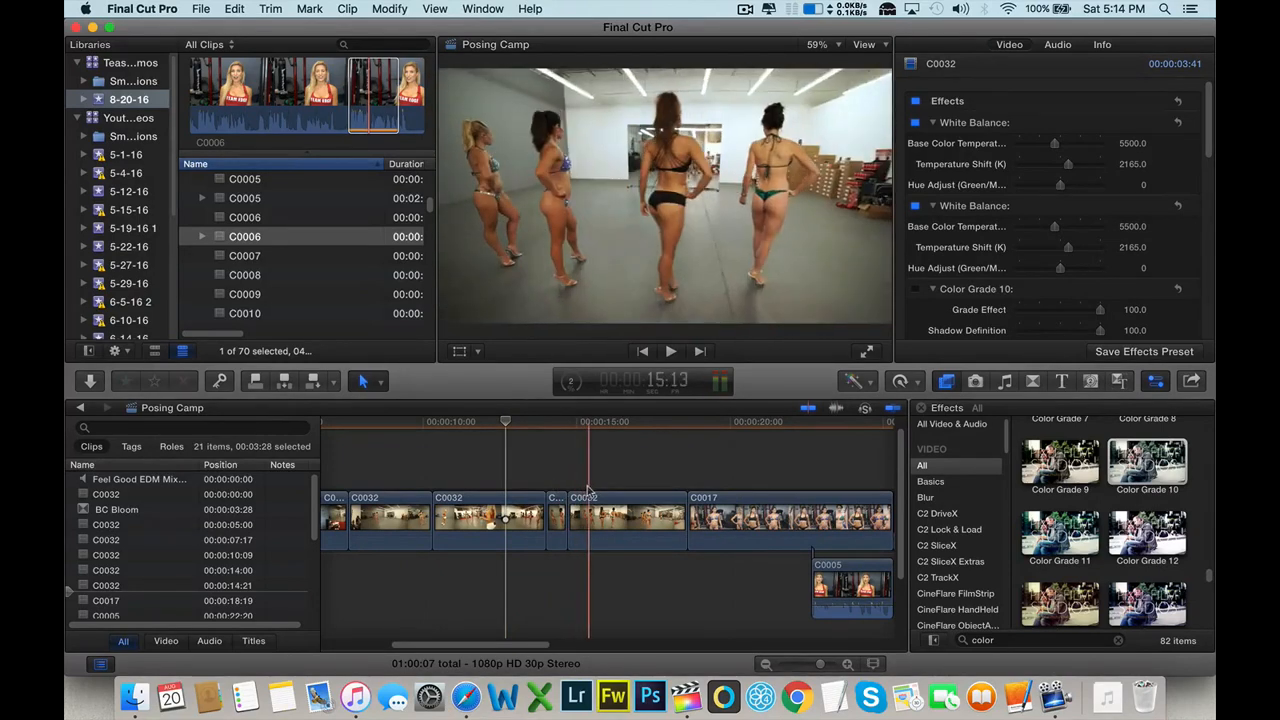
left_click(601, 535)
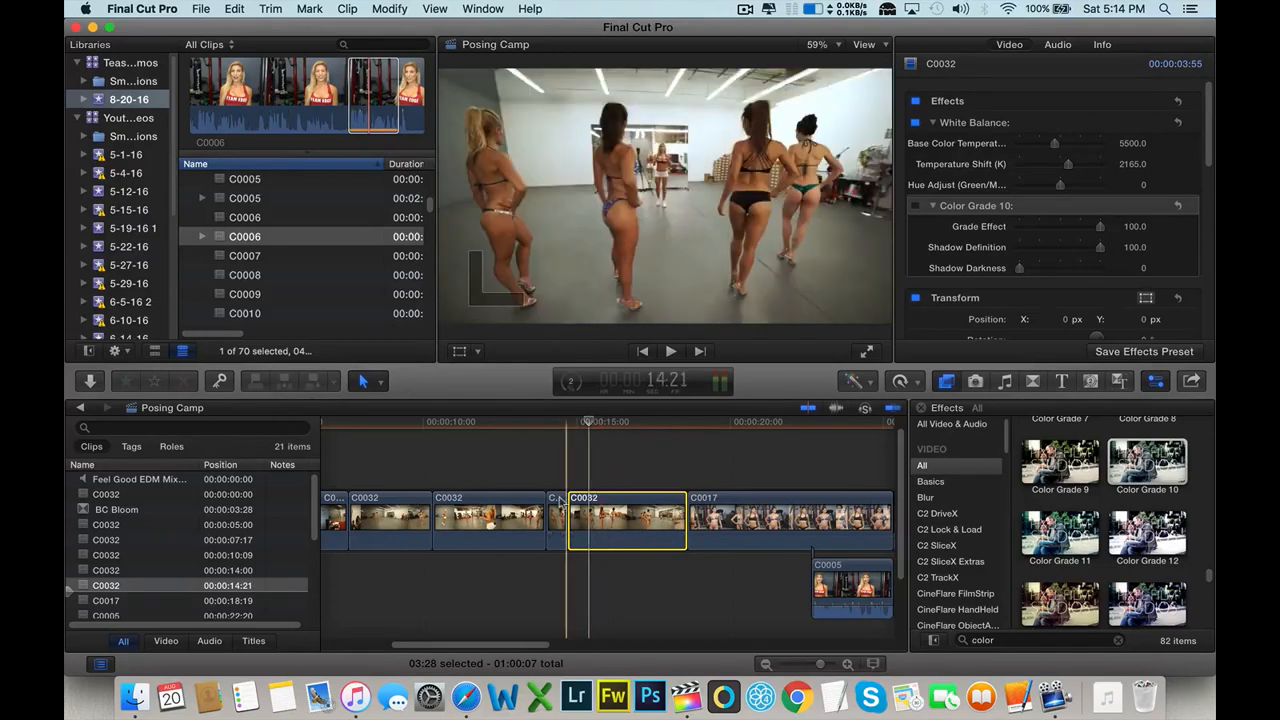
left_click(560, 510)
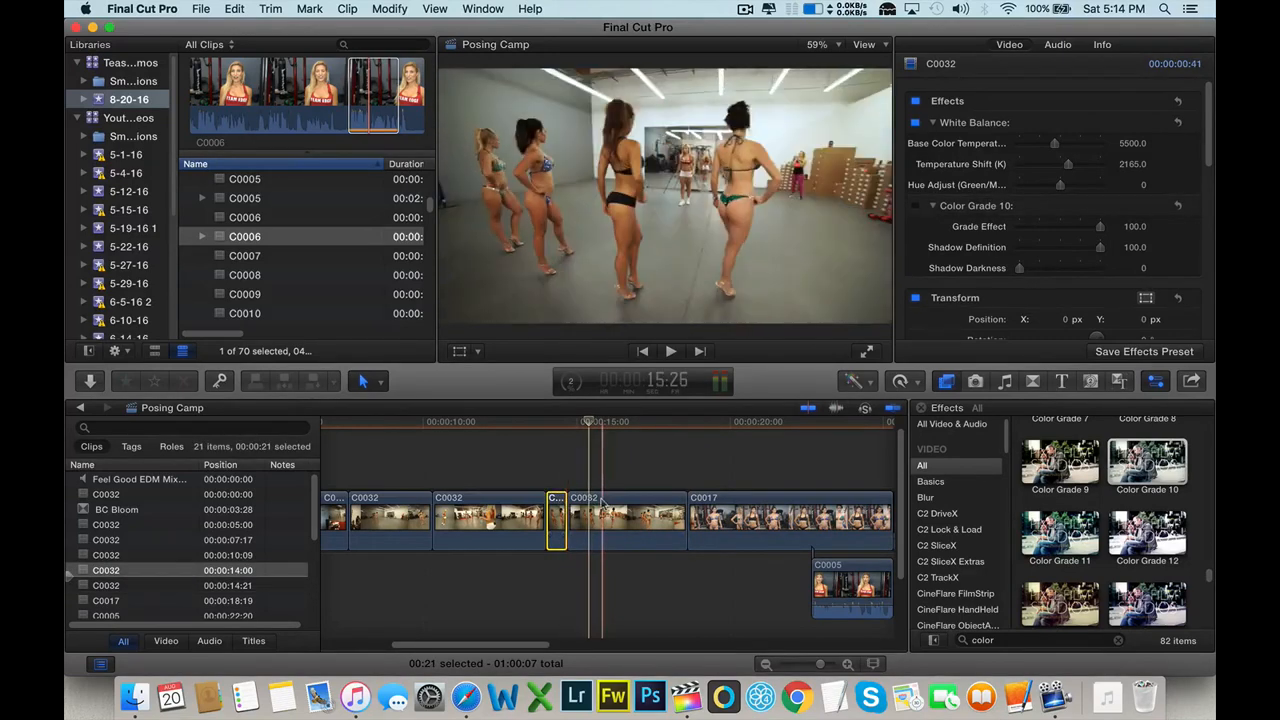
- Set the White Balance temperature shift of the C0032 clip at 14:21 to 4771 K
left_click(601, 505)
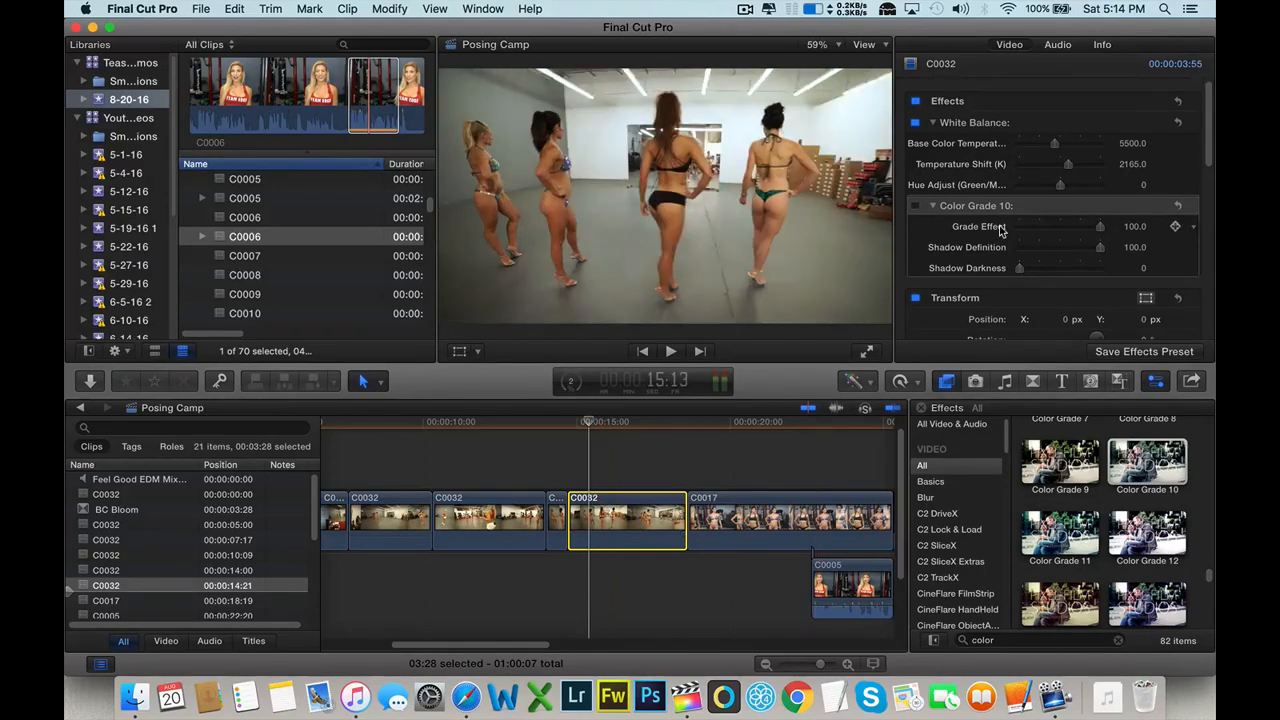
scroll(1000, 230, "down", 2)
scroll(1000, 229, "down", 10)
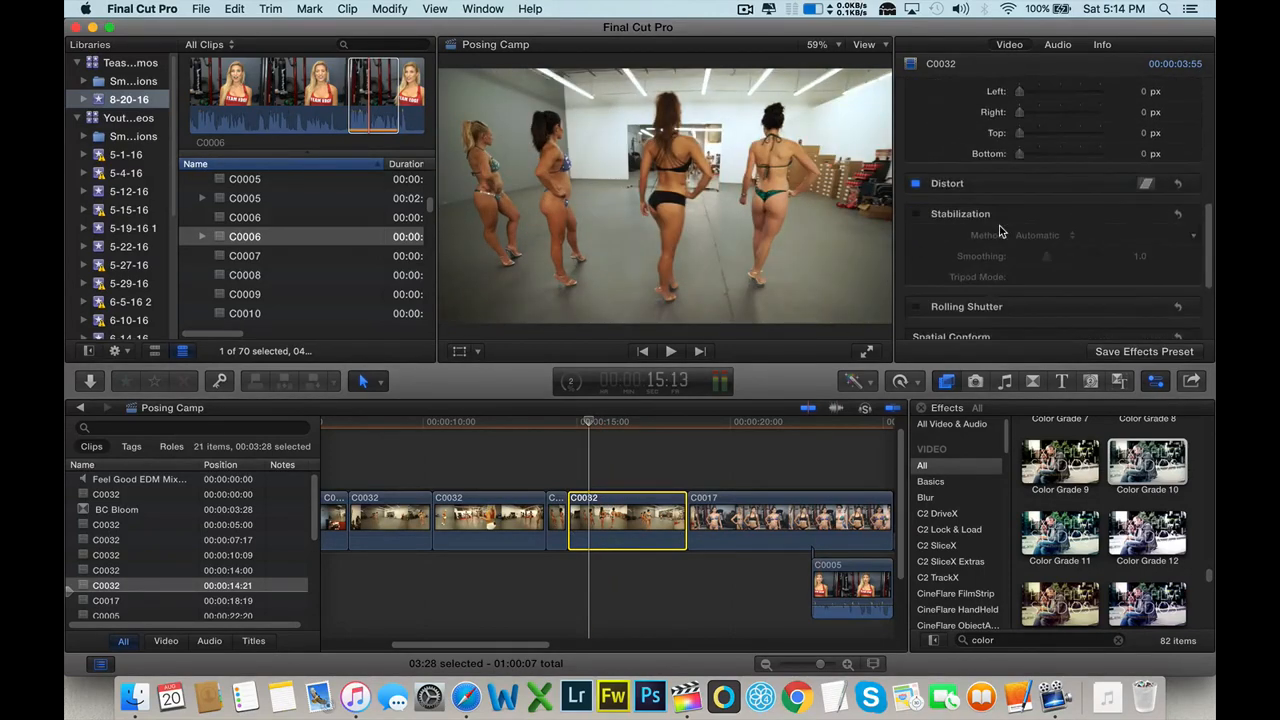
scroll(999, 231, "up", 10)
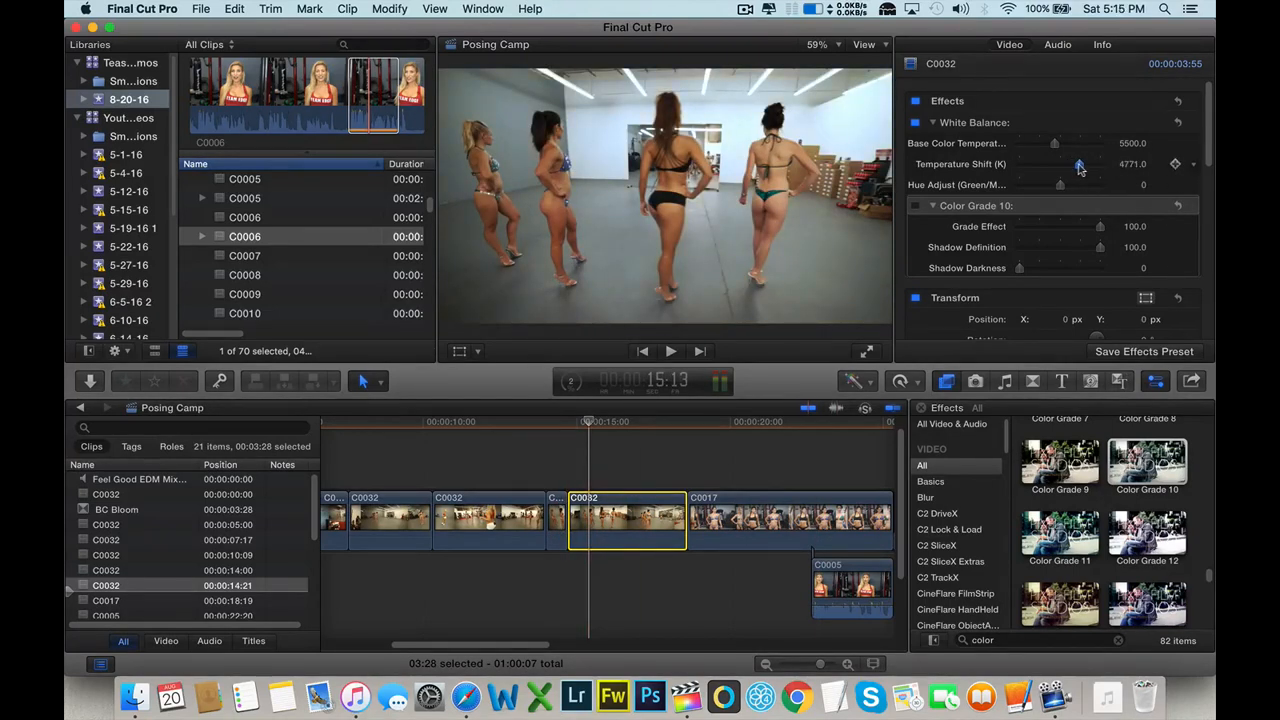
- Match the short C0032 clip at 14:00 to its neighbour by setting its White Balance temperature shift to 4771 K
left_click(556, 515)
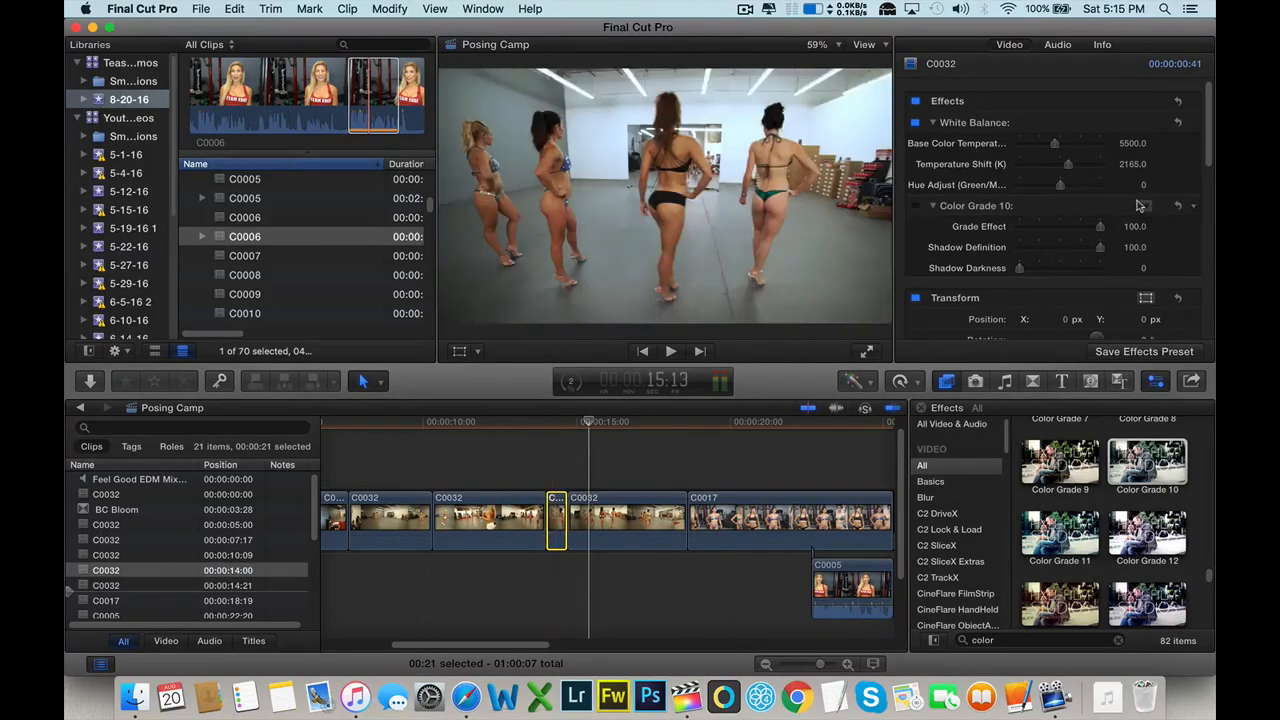
left_click(617, 528)
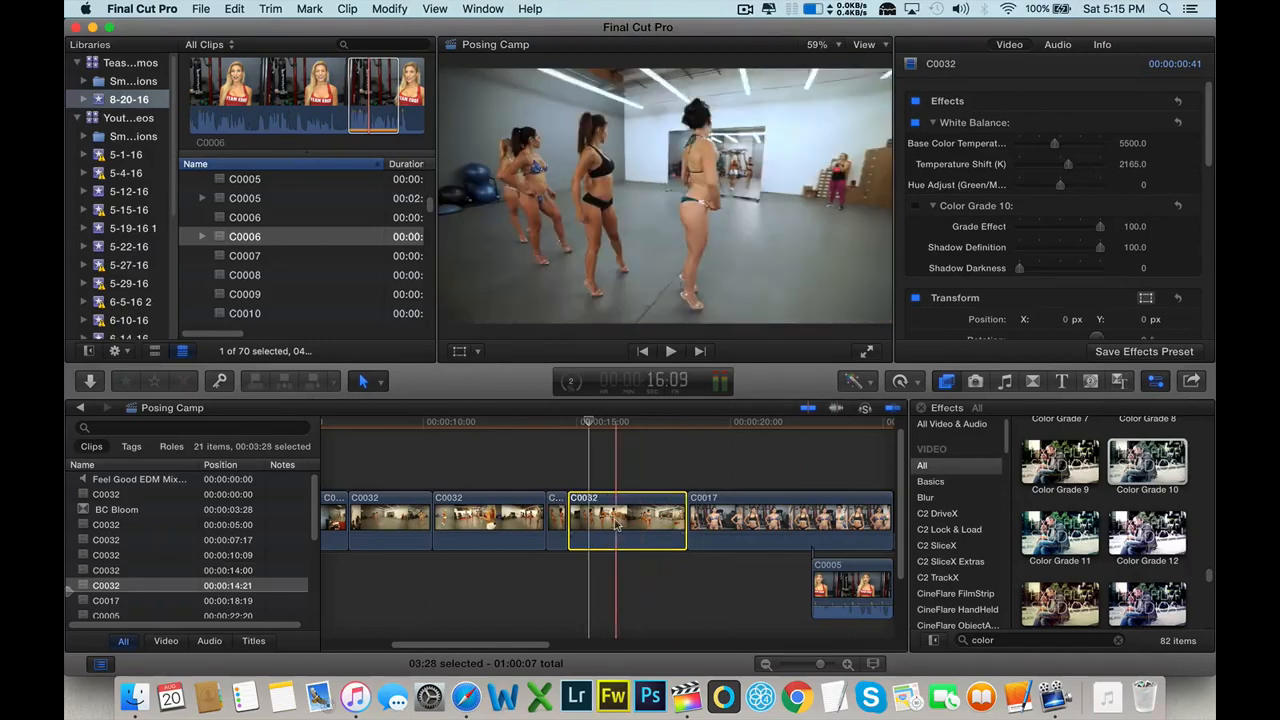
left_click(556, 483)
left_click(556, 515)
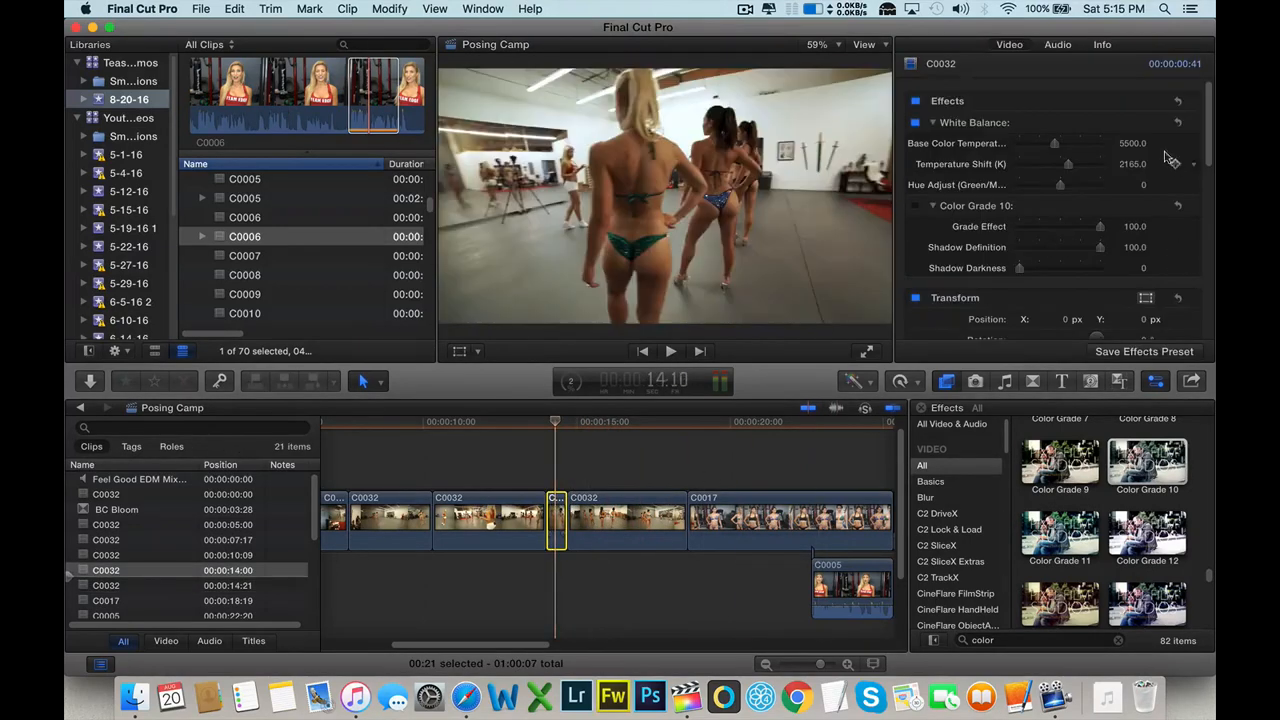
left_click(1131, 164)
left_click(1131, 167)
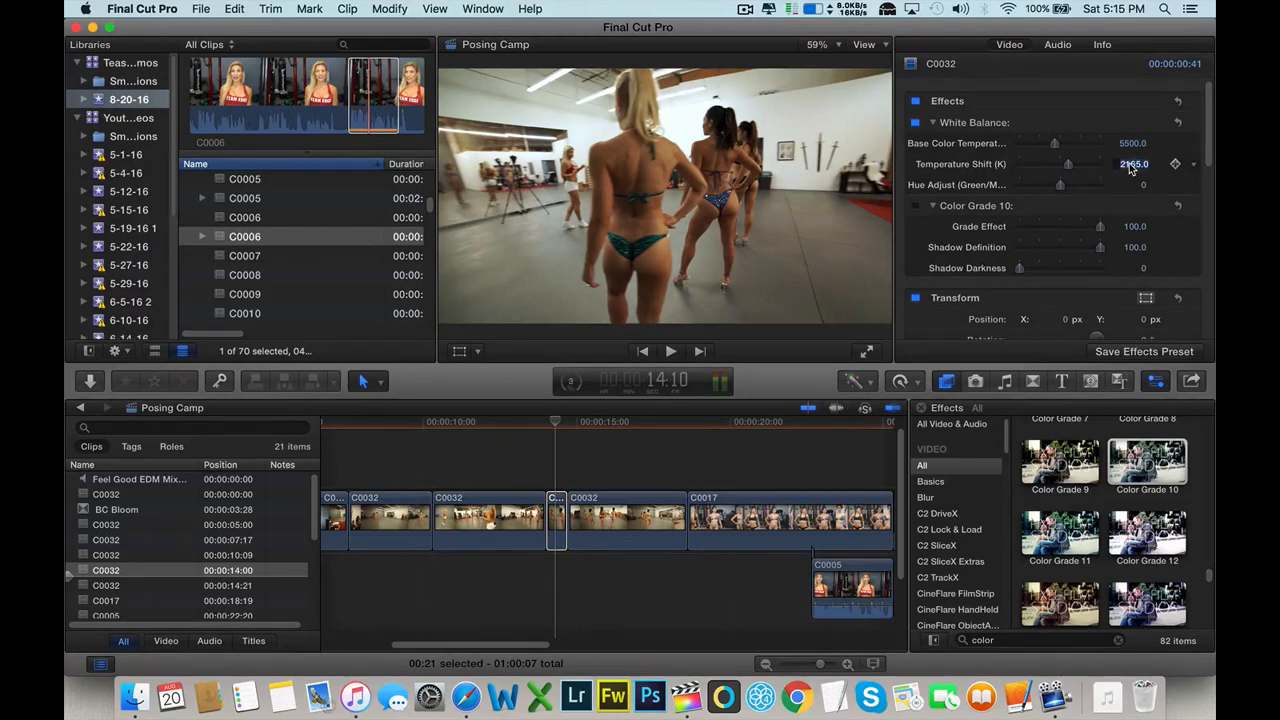
type("4771")
key("Return")
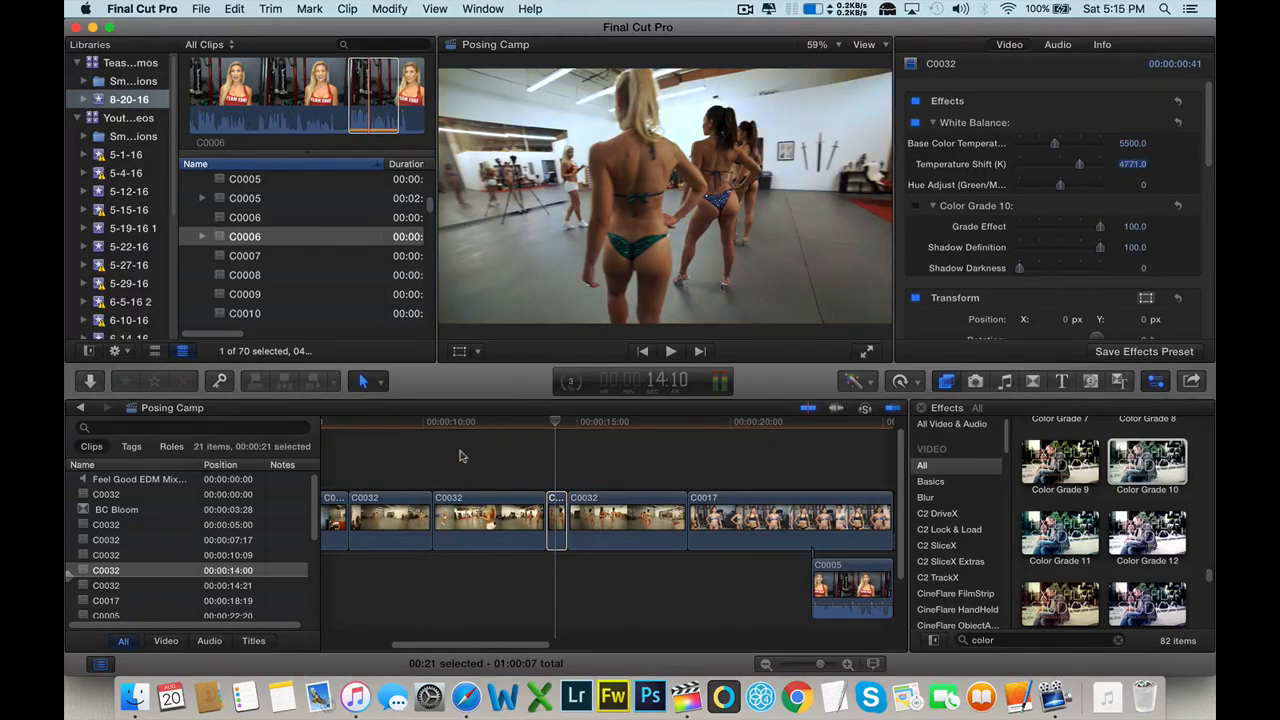
- Play the timeline from the start through the C0032 clip at 10:09 to review the color consistency
left_click(461, 442)
key("Home")
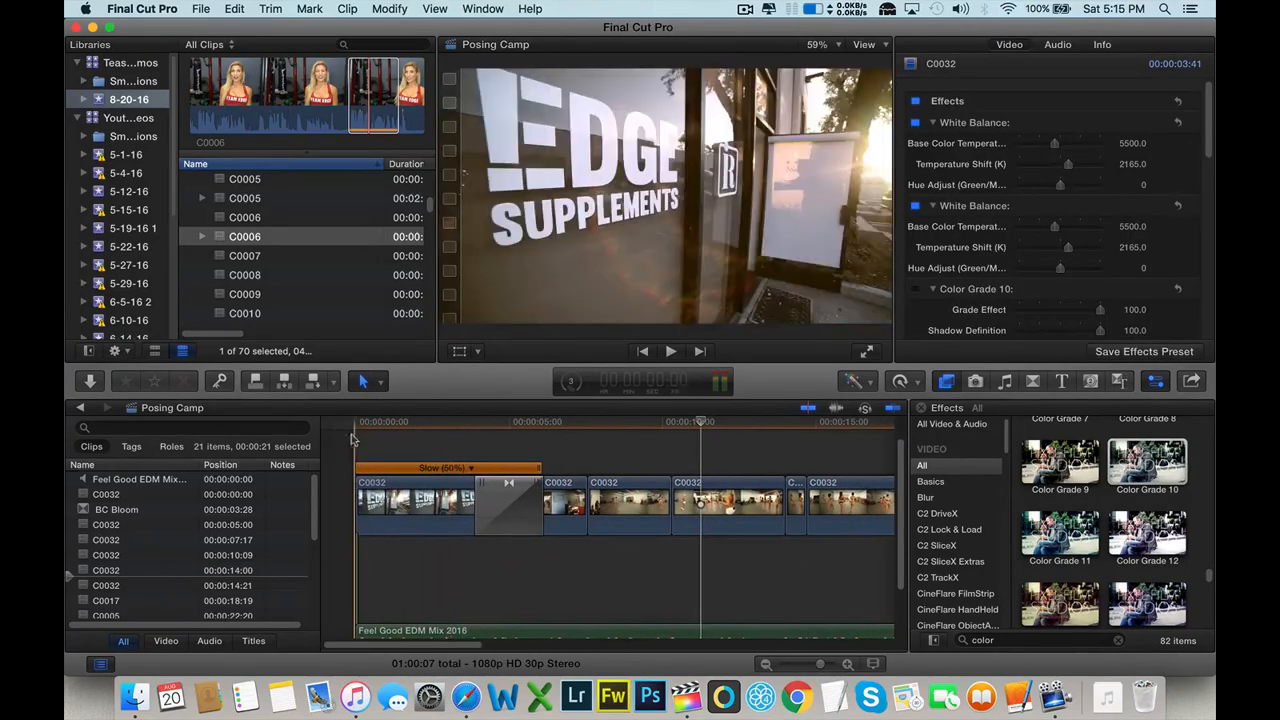
key("space")
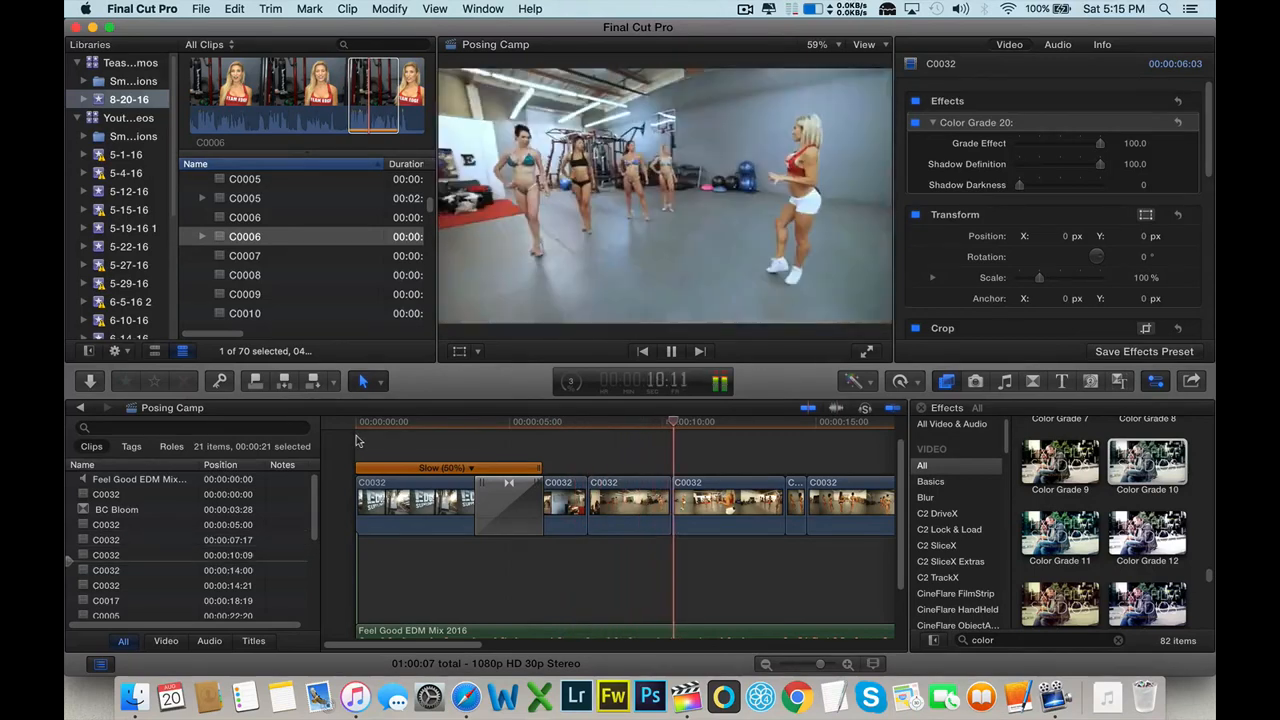
left_click(565, 455)
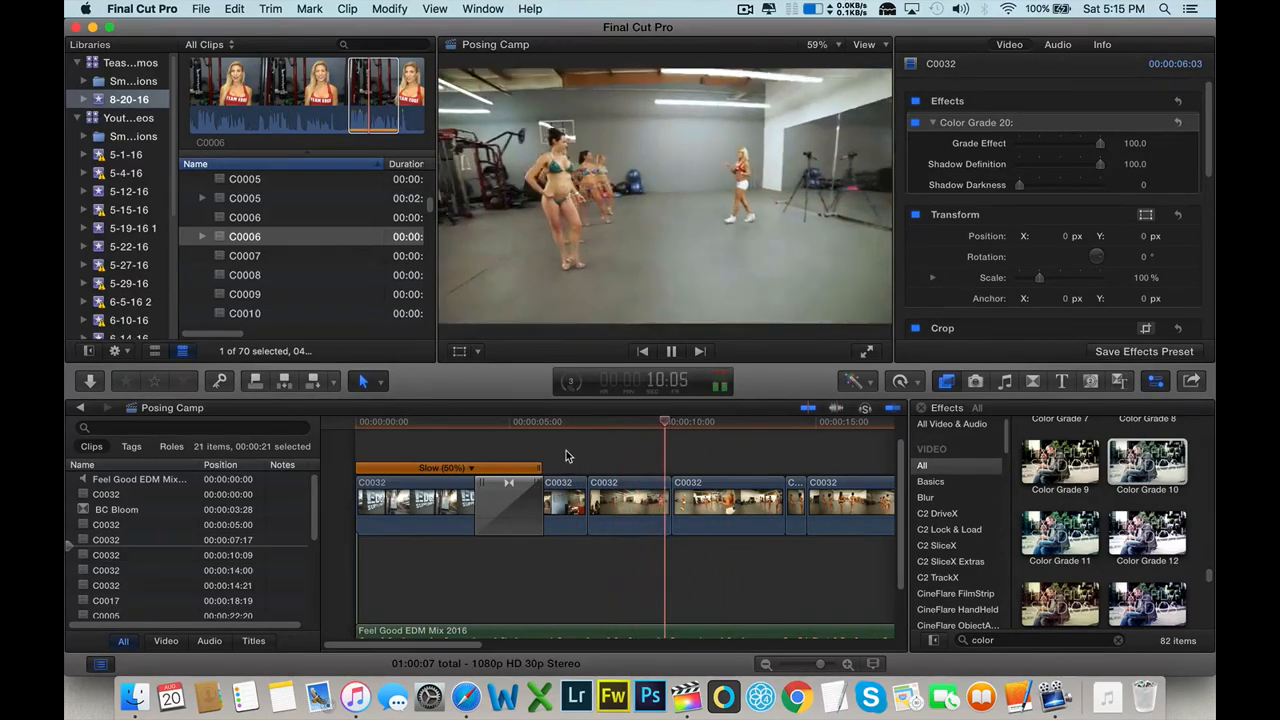
key("space")
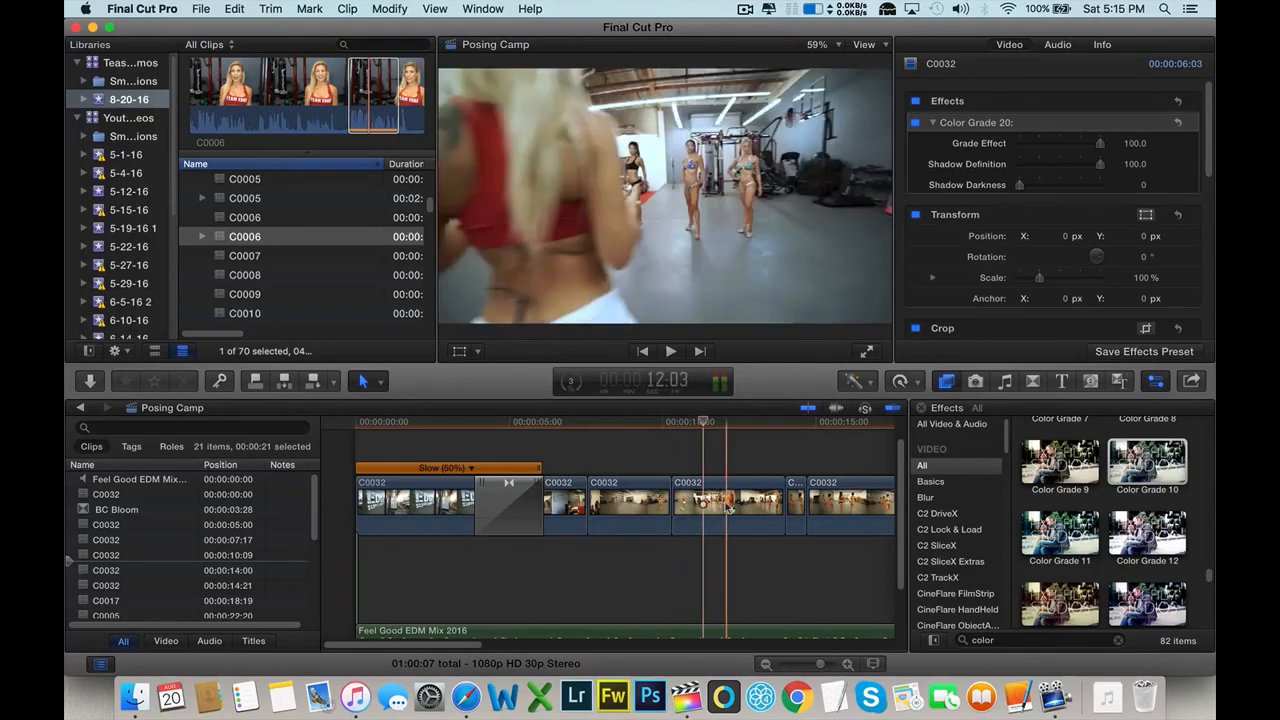
- Delete the first of the two White Balance effects from the C0032 clip at 10:09
left_click(728, 510)
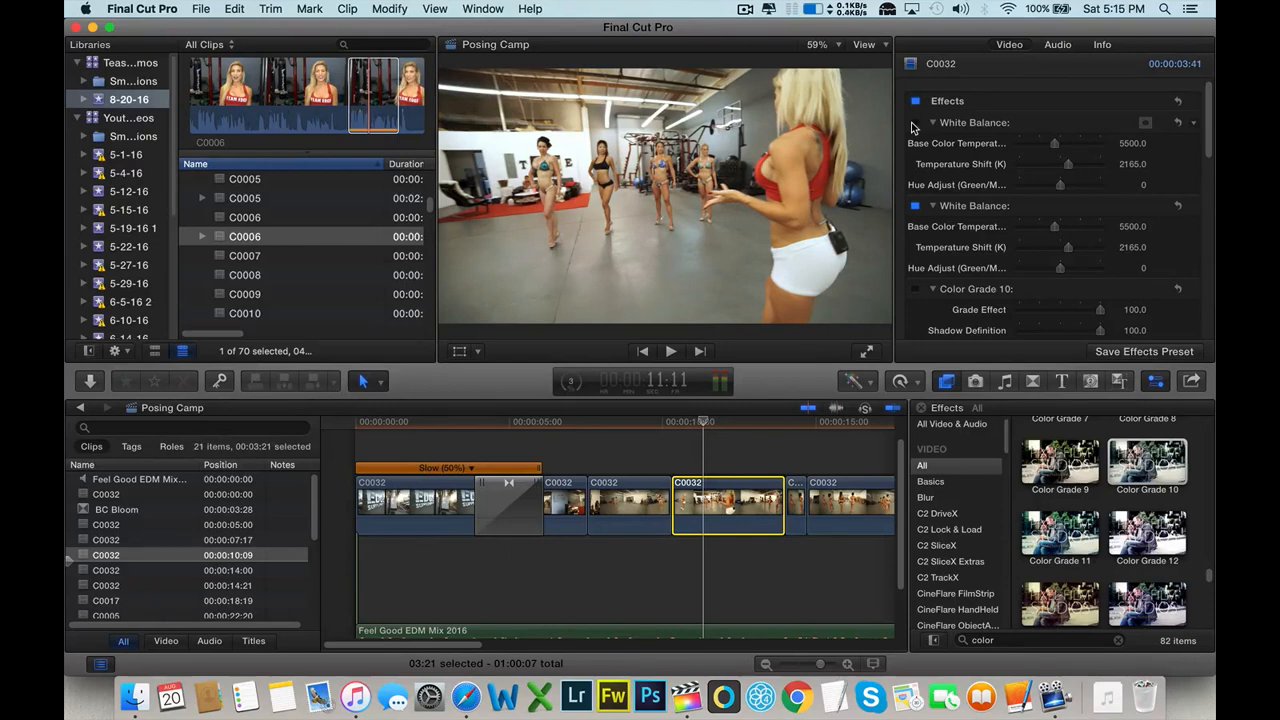
left_click(963, 124)
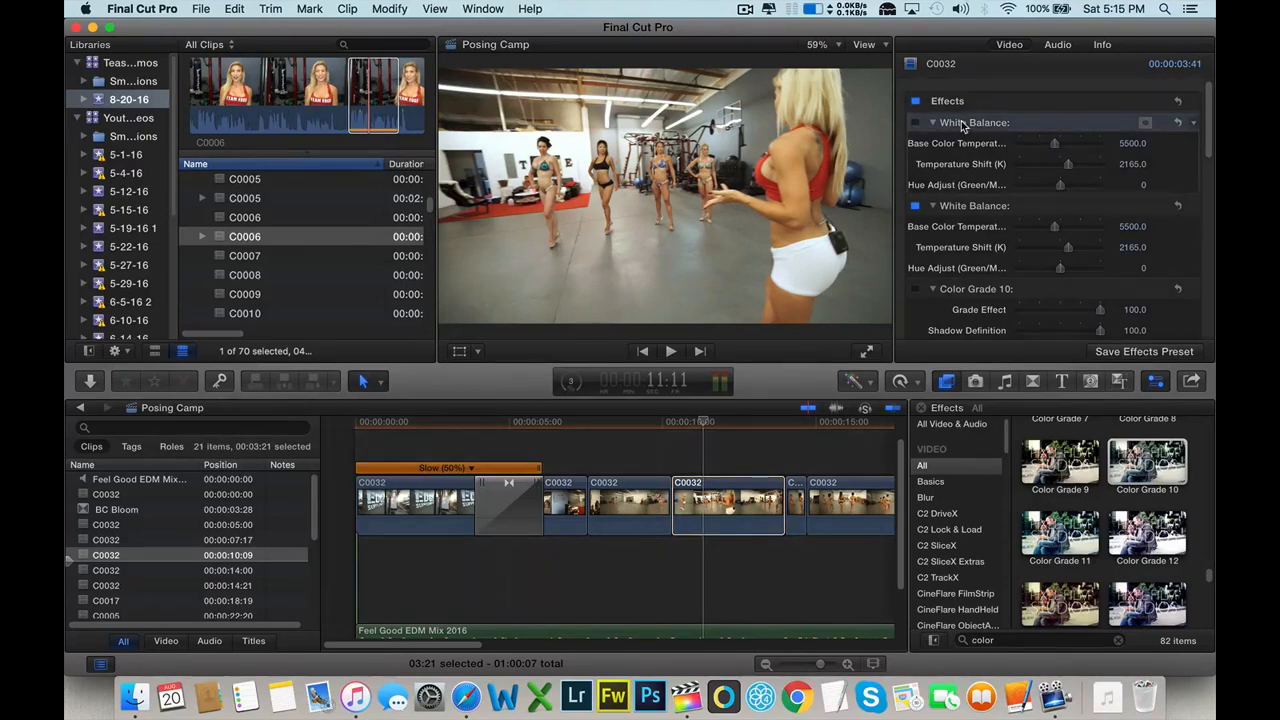
key("Delete")
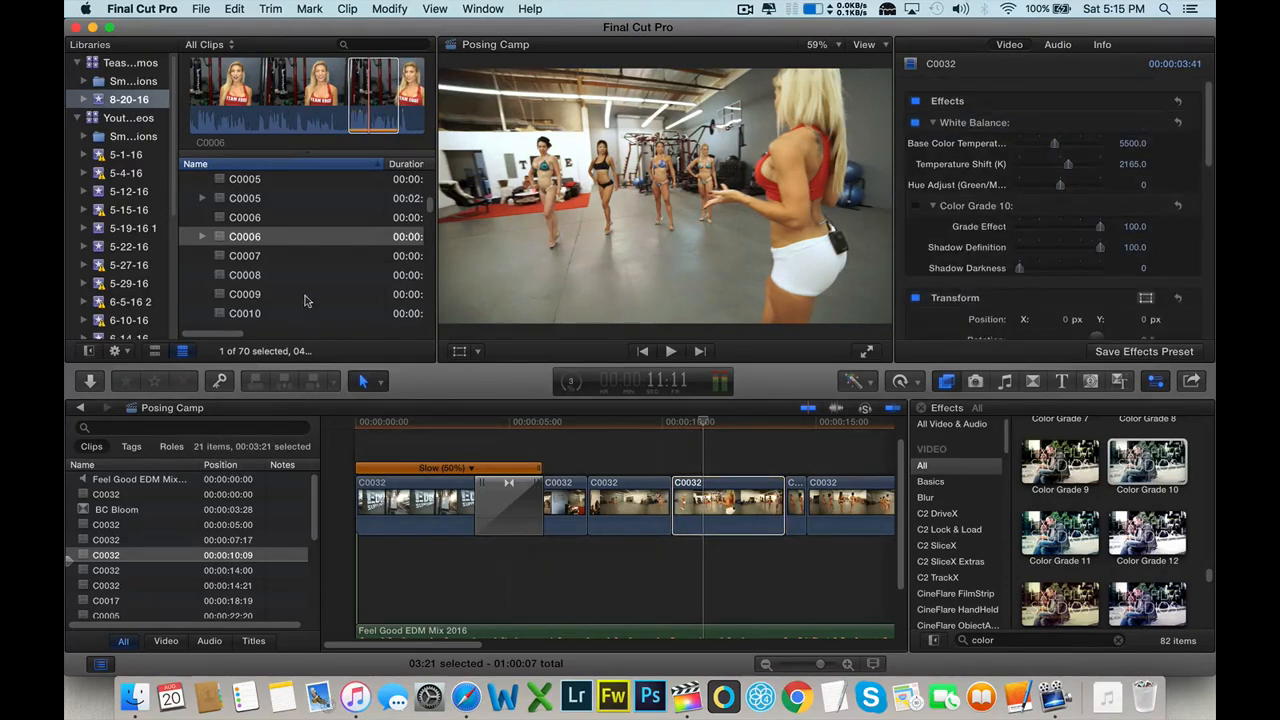
- Play the opening C0032 clip again, and skim the timeline onward to C0017 to check the look
left_click(358, 452)
key("space")
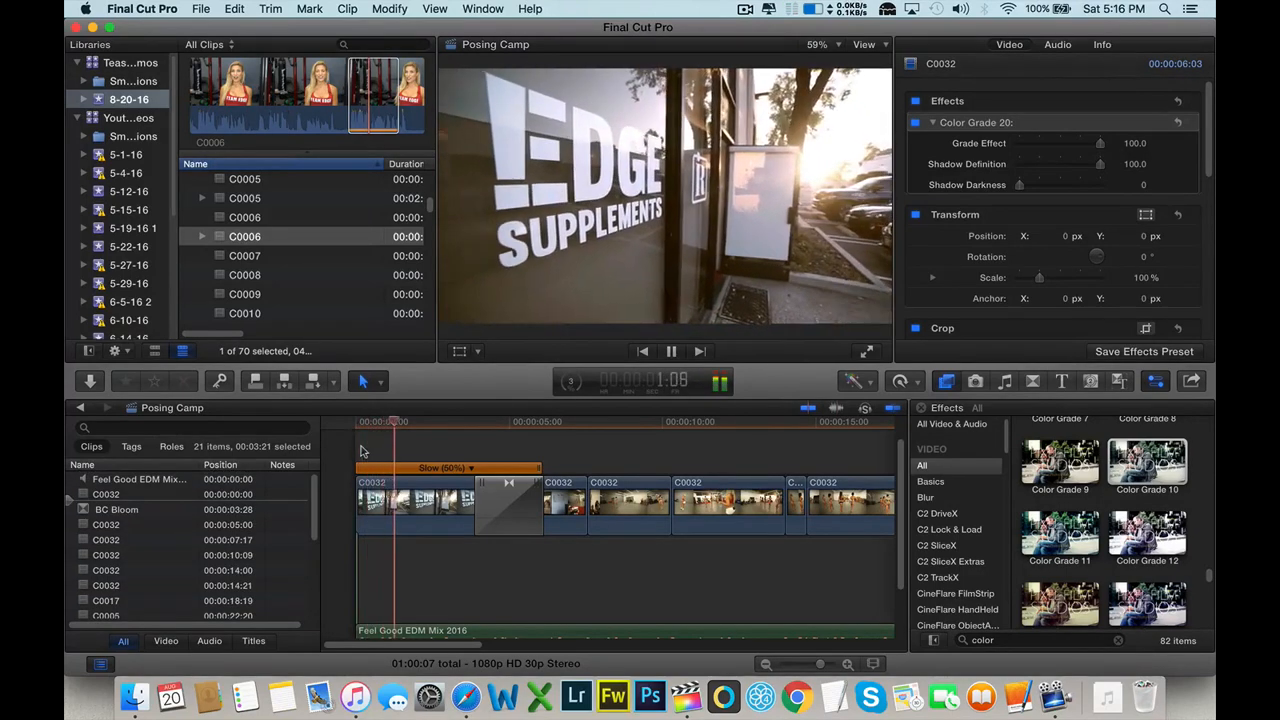
key("space")
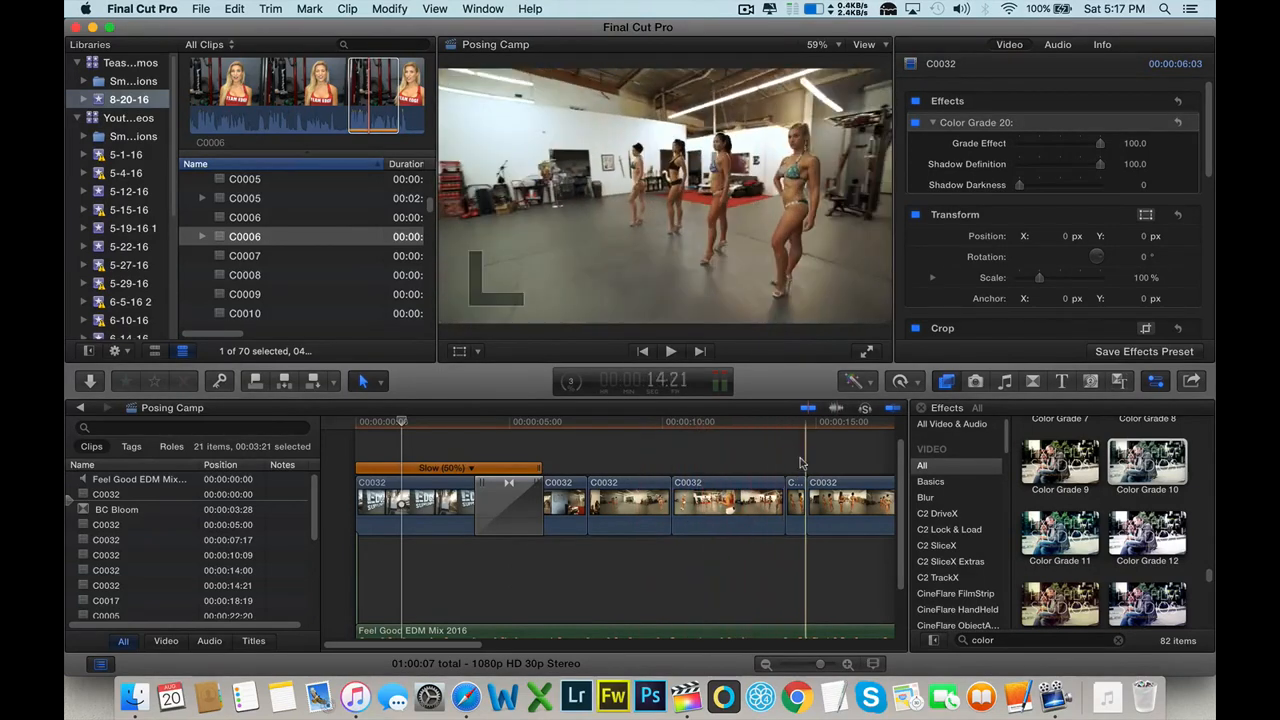
scroll(845, 465, "right", 10)
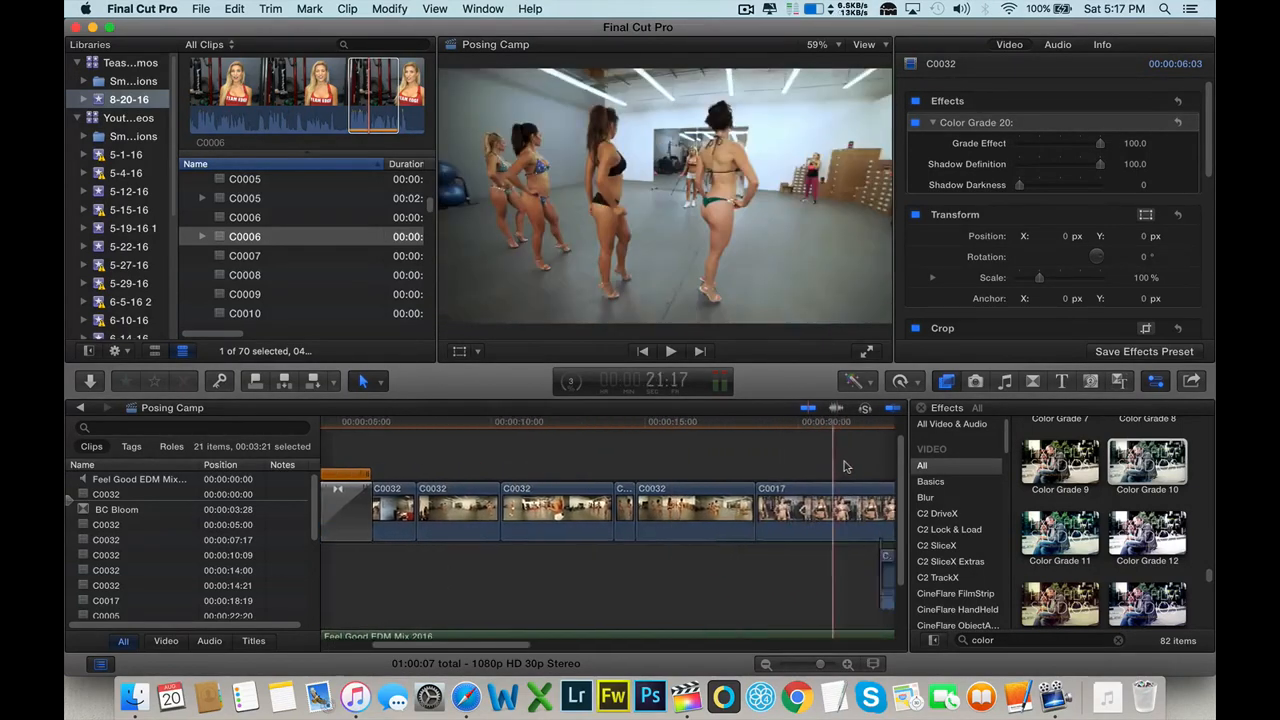